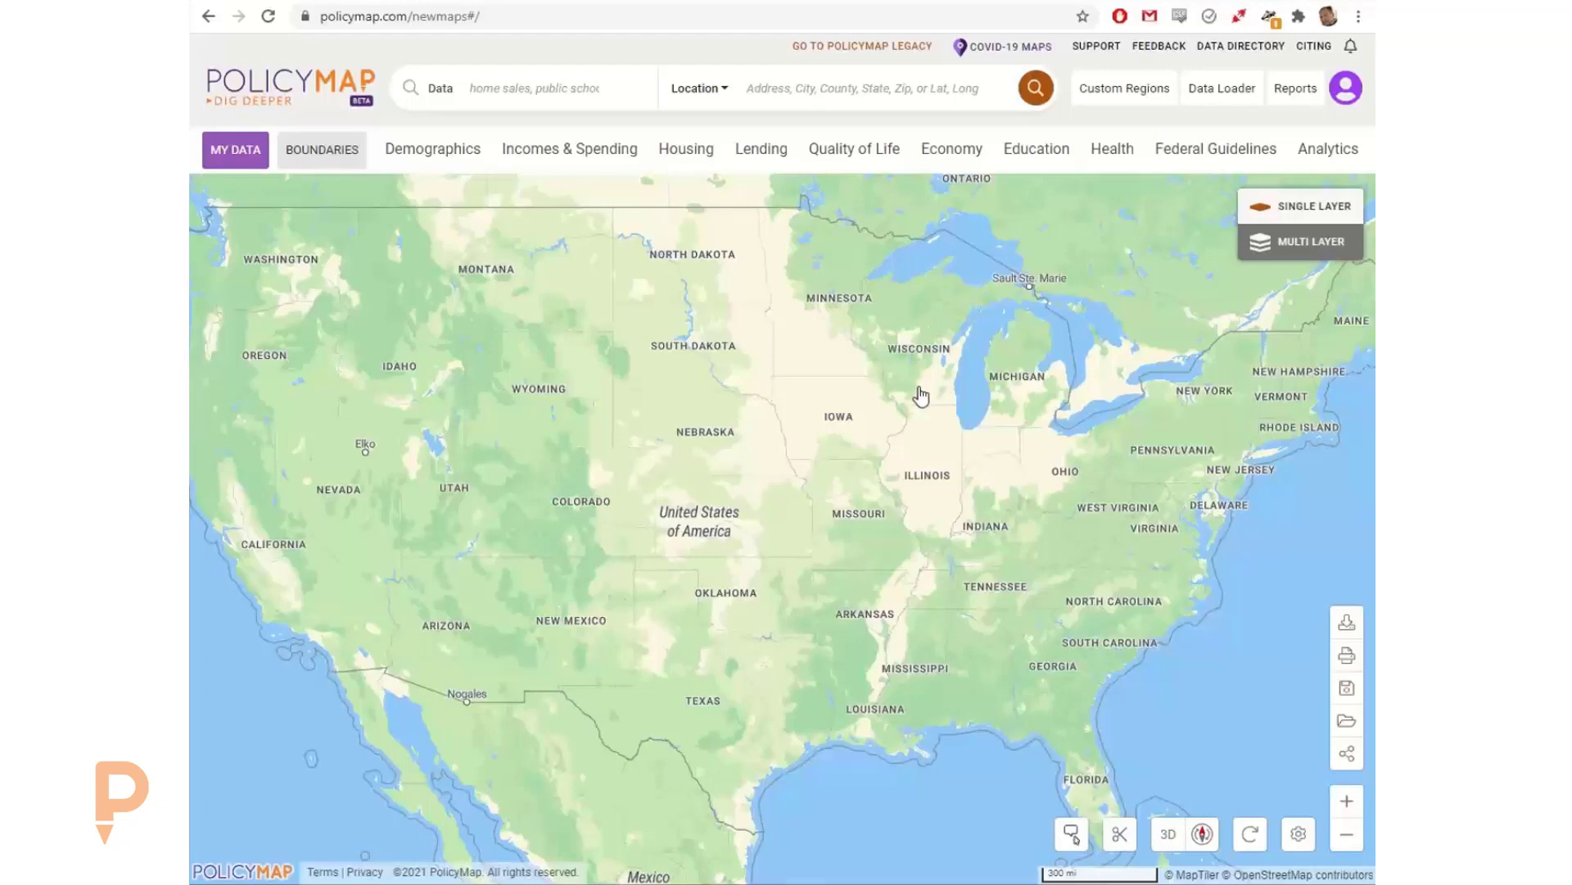
pyautogui.moveTo(811, 361); pyautogui.dragTo(734, 322)
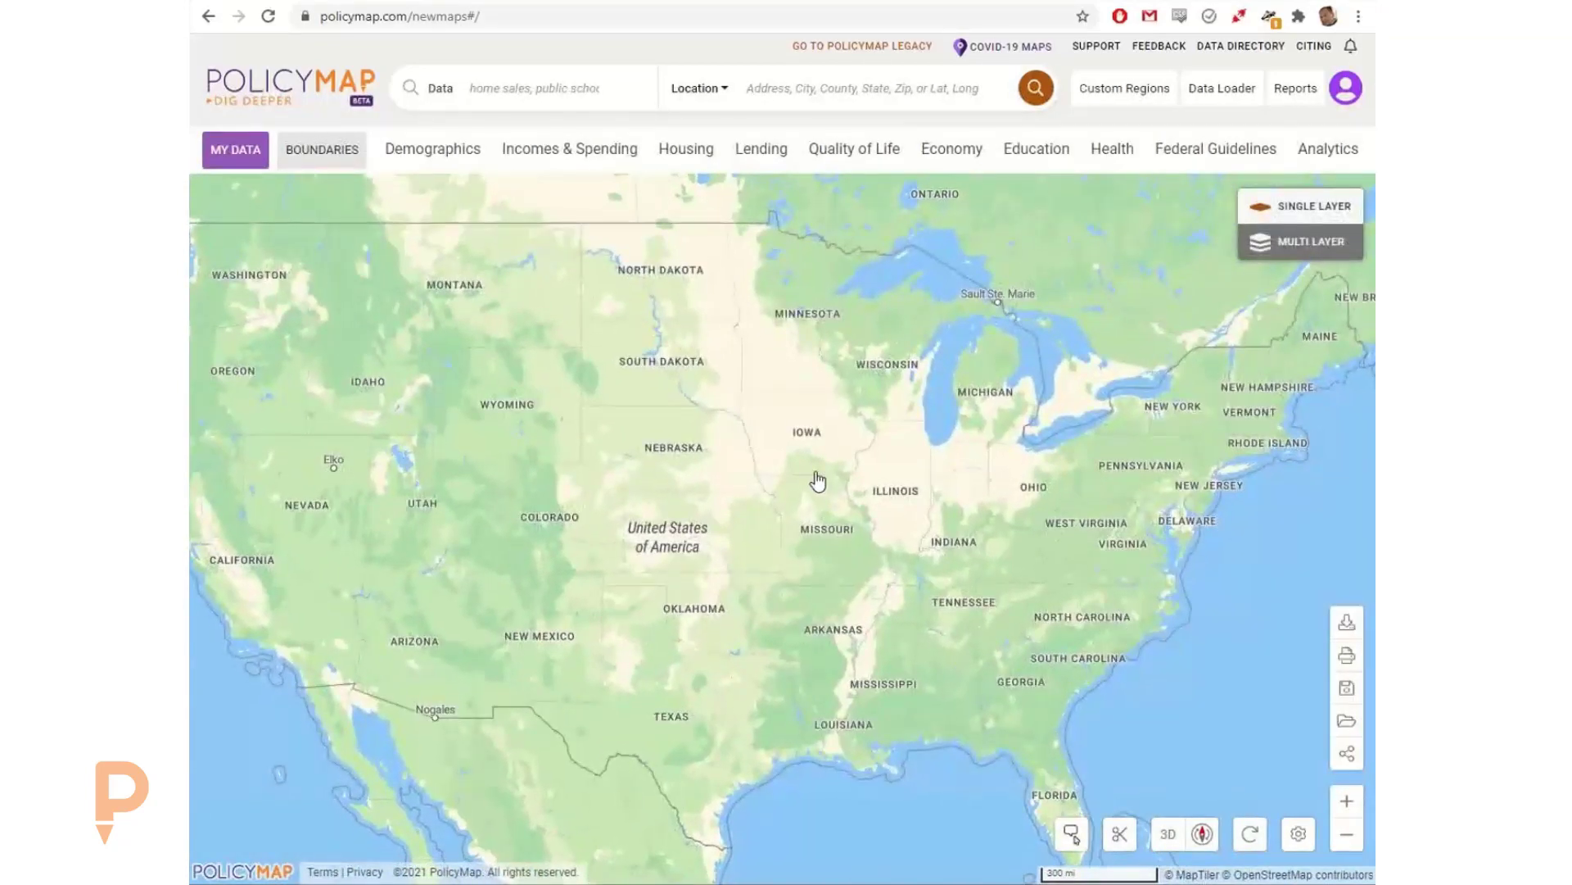
pyautogui.scroll(3, 786, 447)
pyautogui.scroll(3, 779, 448)
pyautogui.scroll(-2, 901, 560)
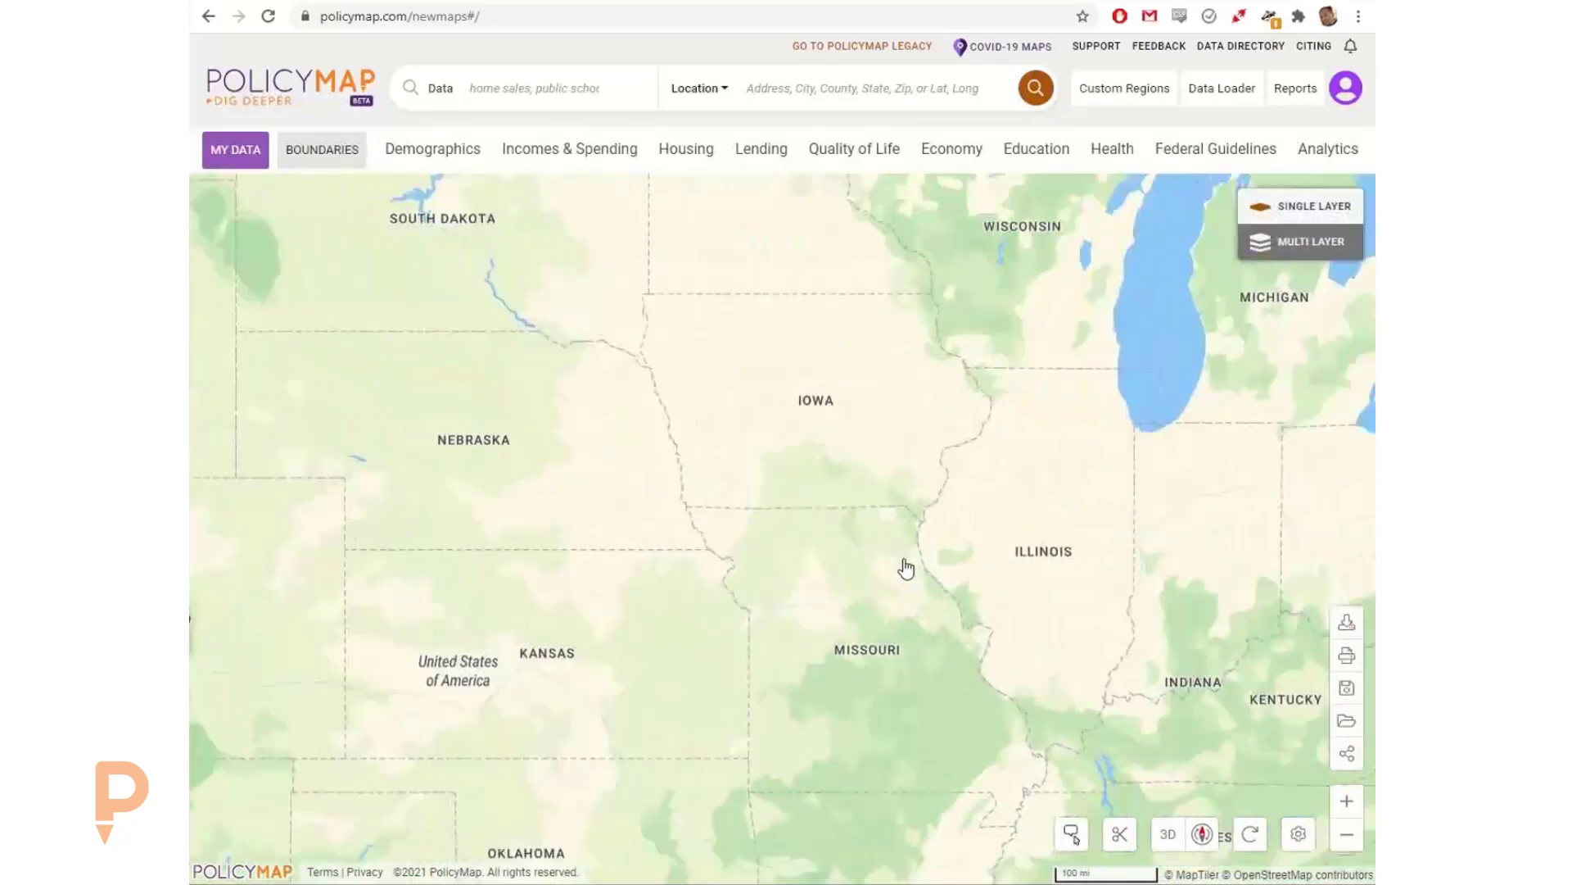
pyautogui.scroll(-2, 869, 550)
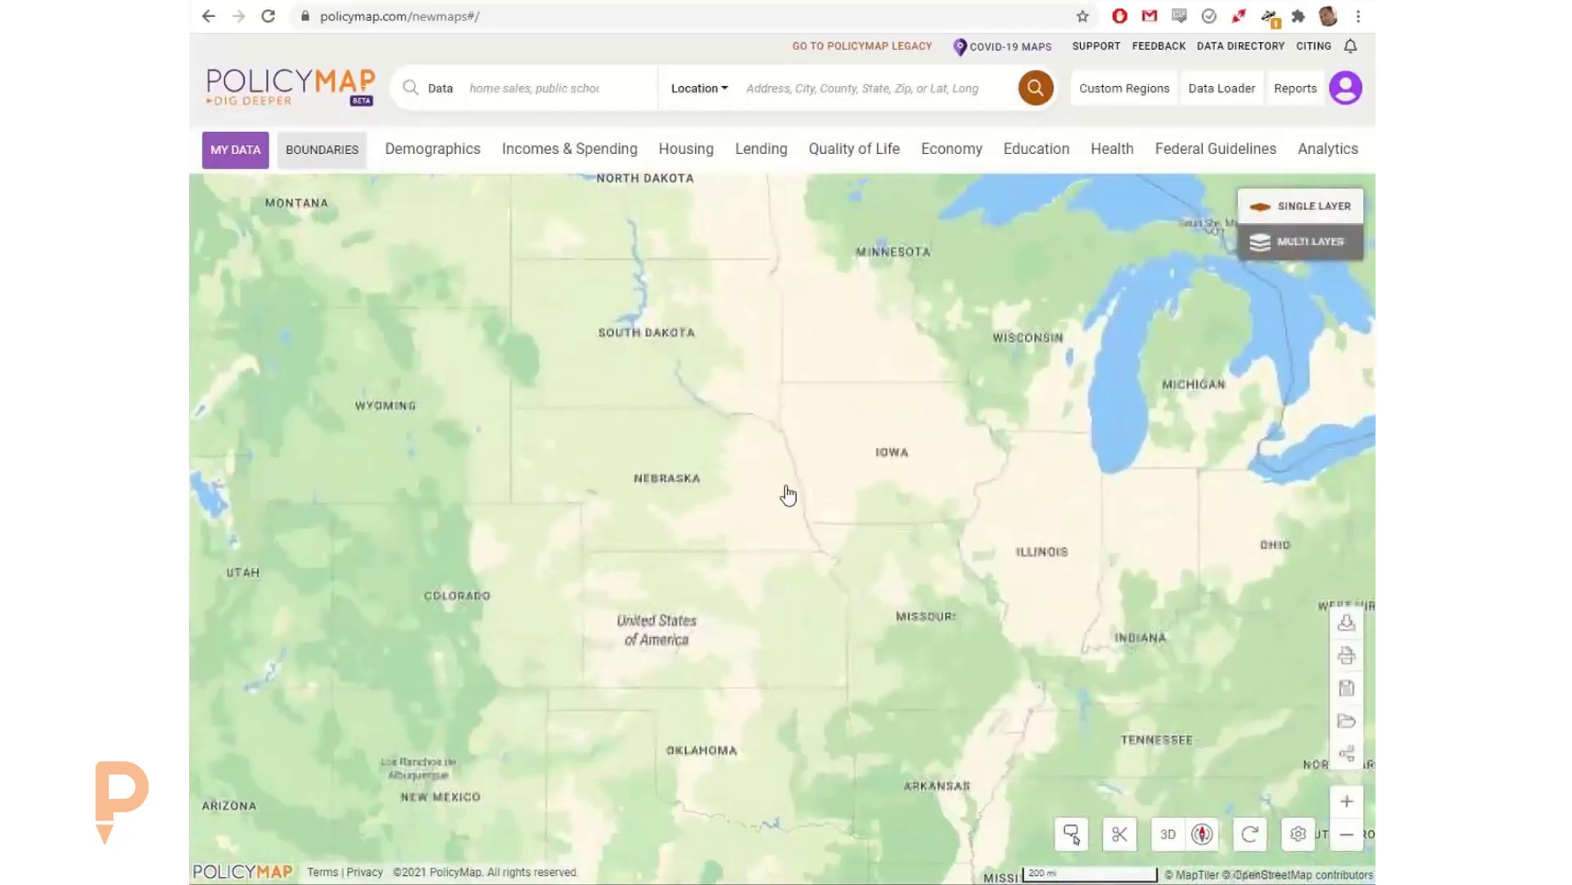
pyautogui.scroll(-1, 786, 491)
# Step: Search the location for "napa" and show the city of Napa, CA on the map
pyautogui.click(778, 90)
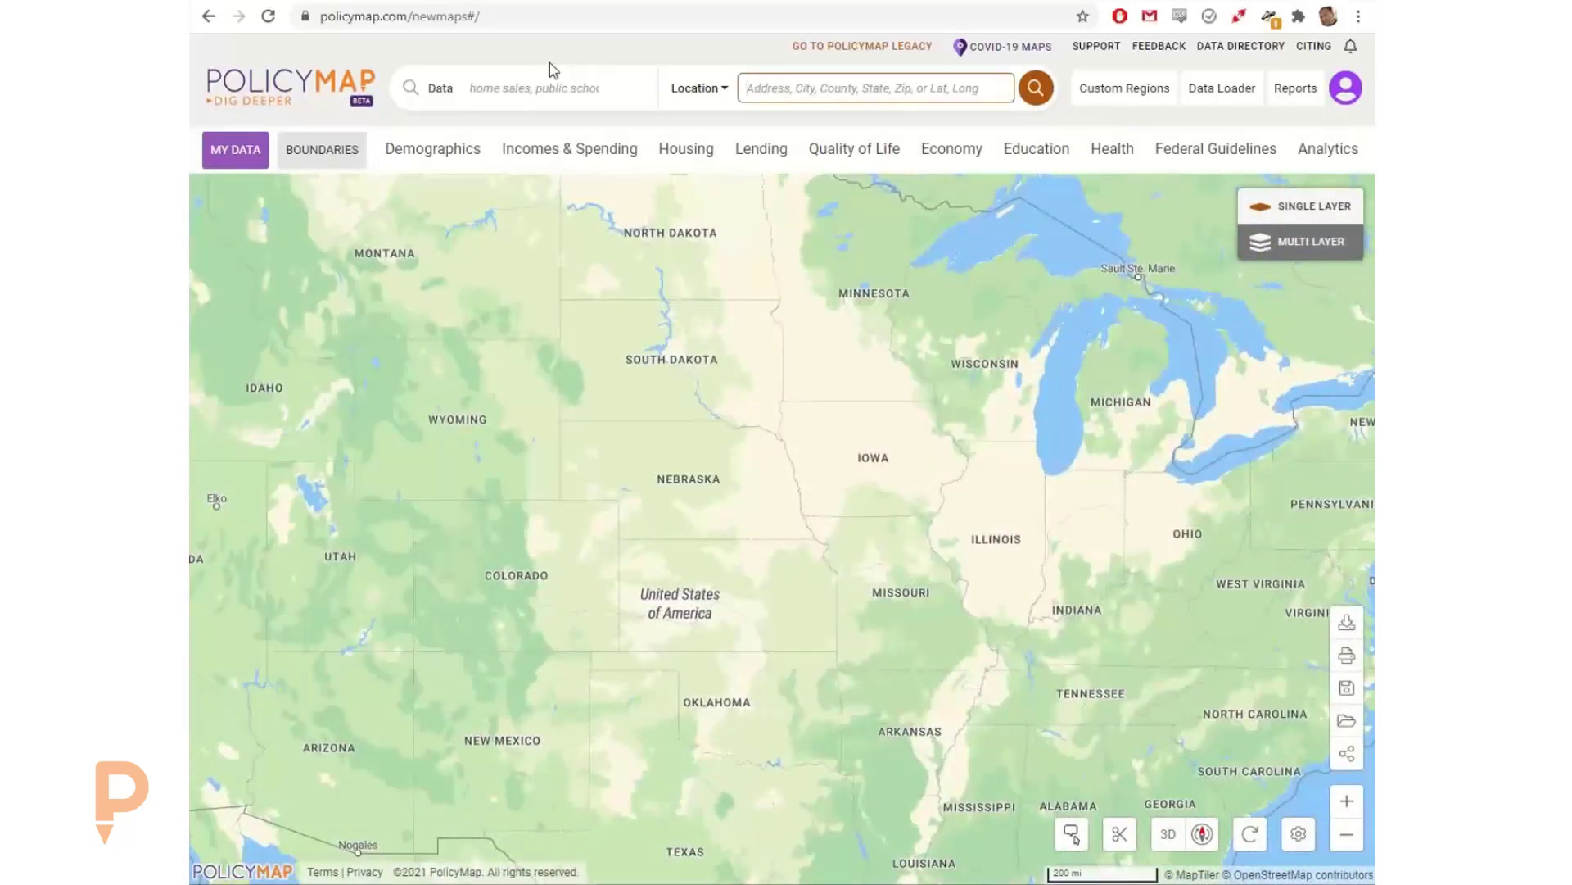
pyautogui.click(536, 84)
pyautogui.click(801, 91)
pyautogui.write('napa')
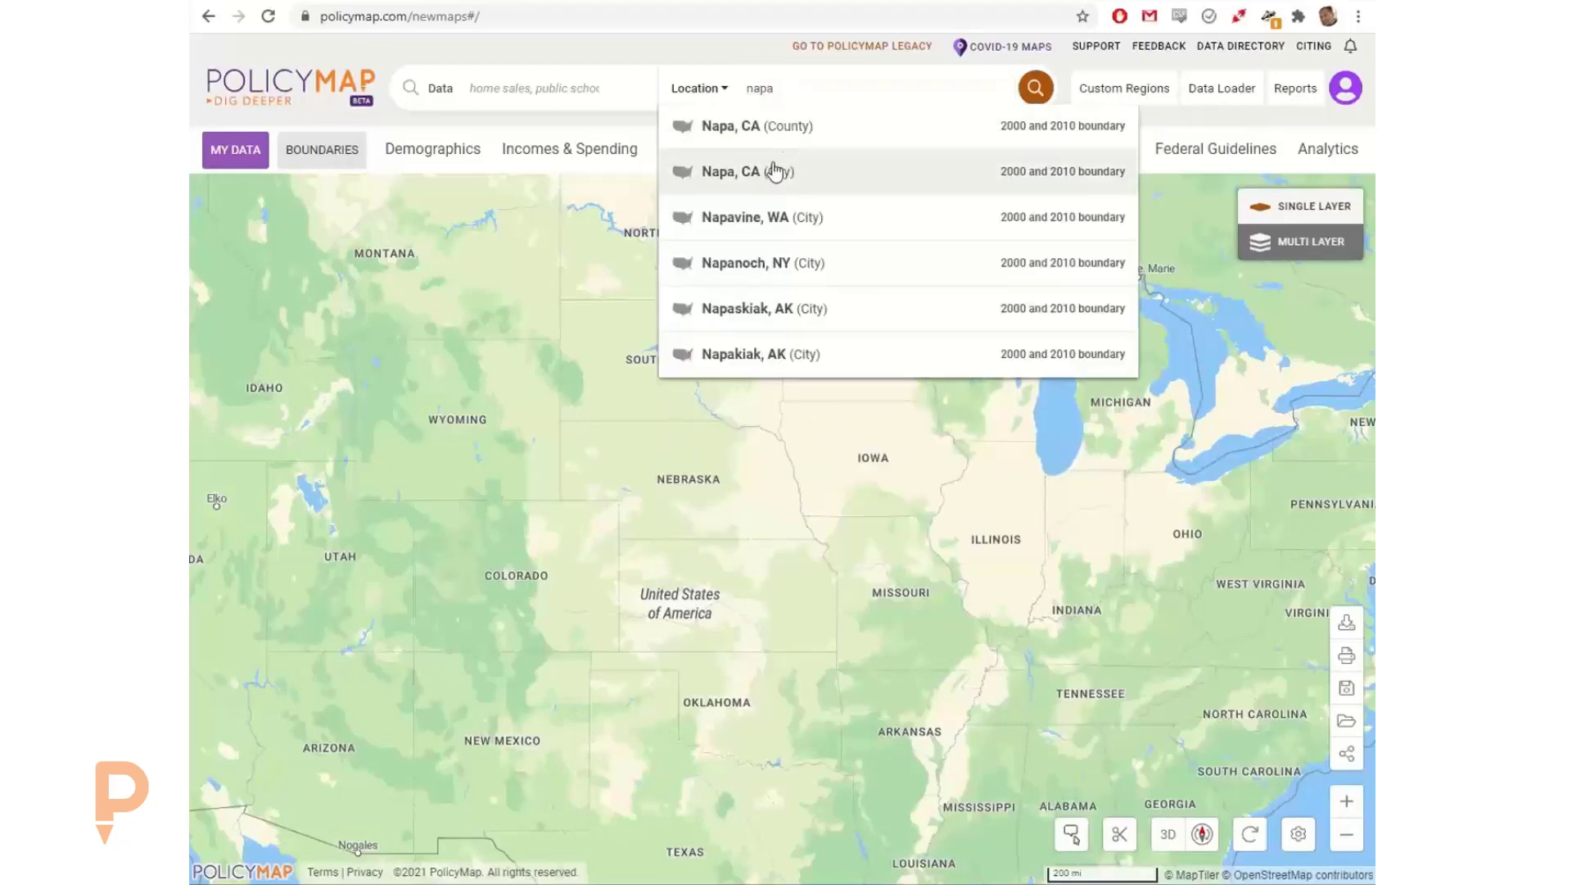
pyautogui.click(779, 169)
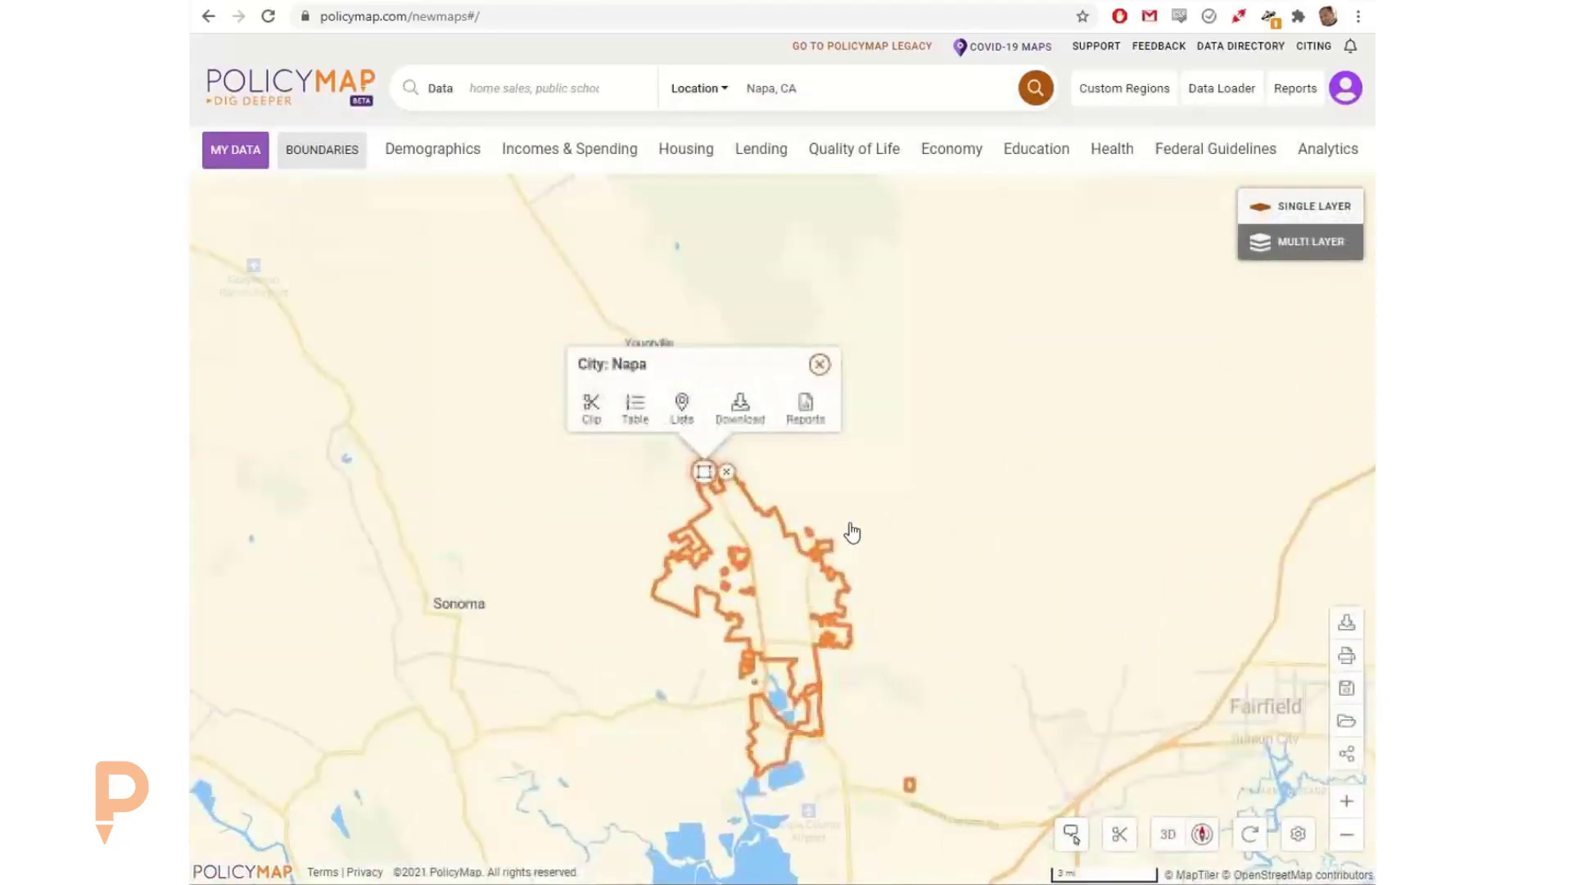
# Step: Shorten the location search to "Napa" to review the county and city suggestions, leaving the displayed location unchanged
pyautogui.click(814, 89)
pyautogui.press('BackSpace')
pyautogui.press('BackSpace')
pyautogui.press('BackSpace')
pyautogui.press('BackSpace')
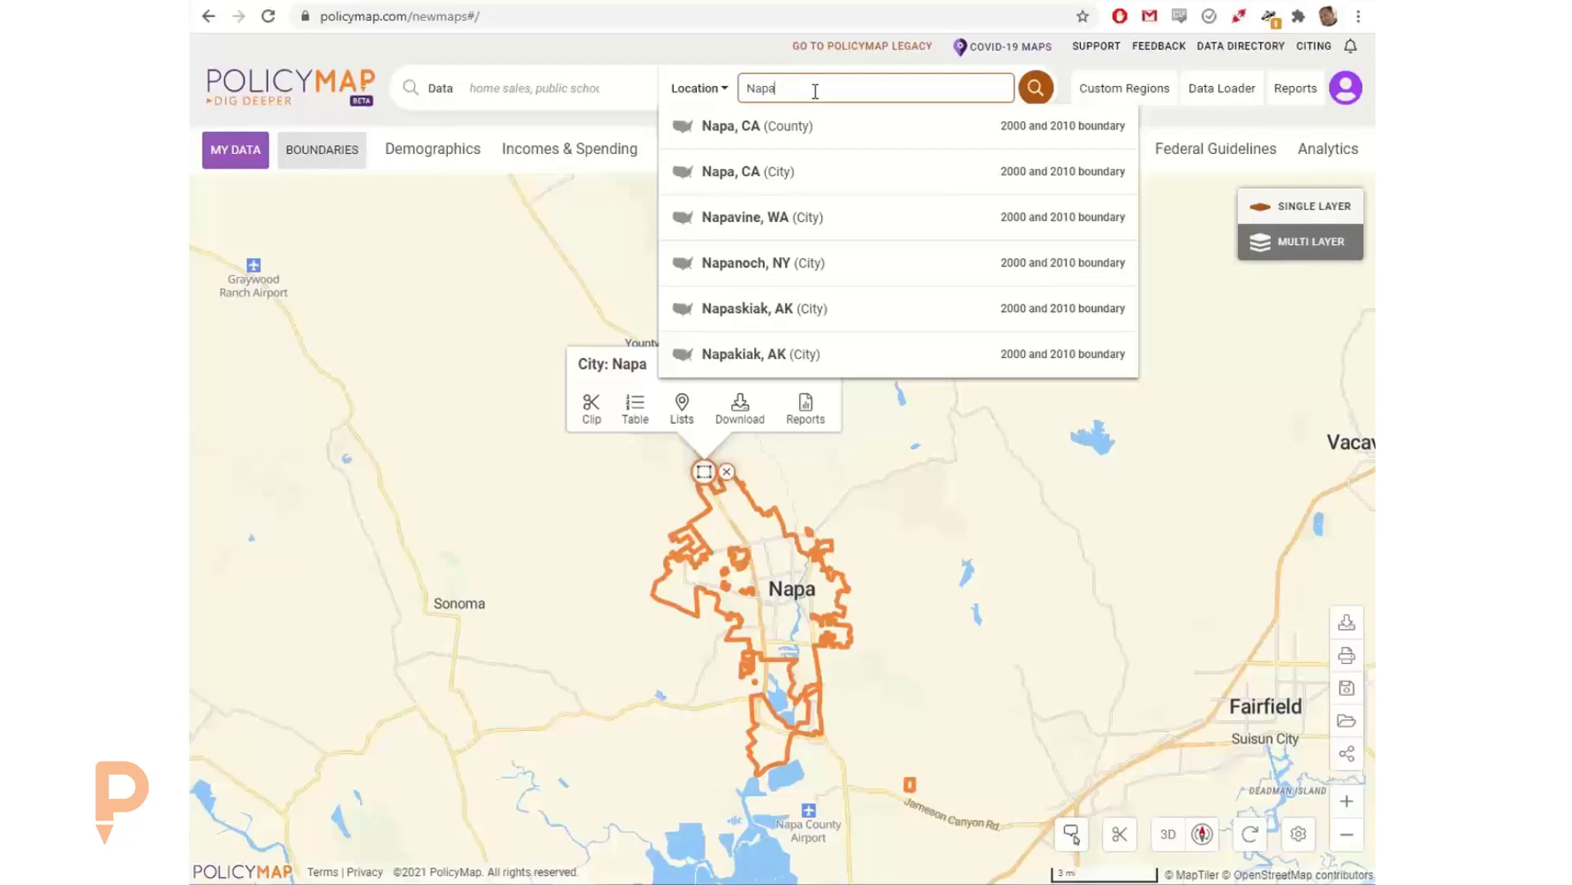
pyautogui.click(745, 52)
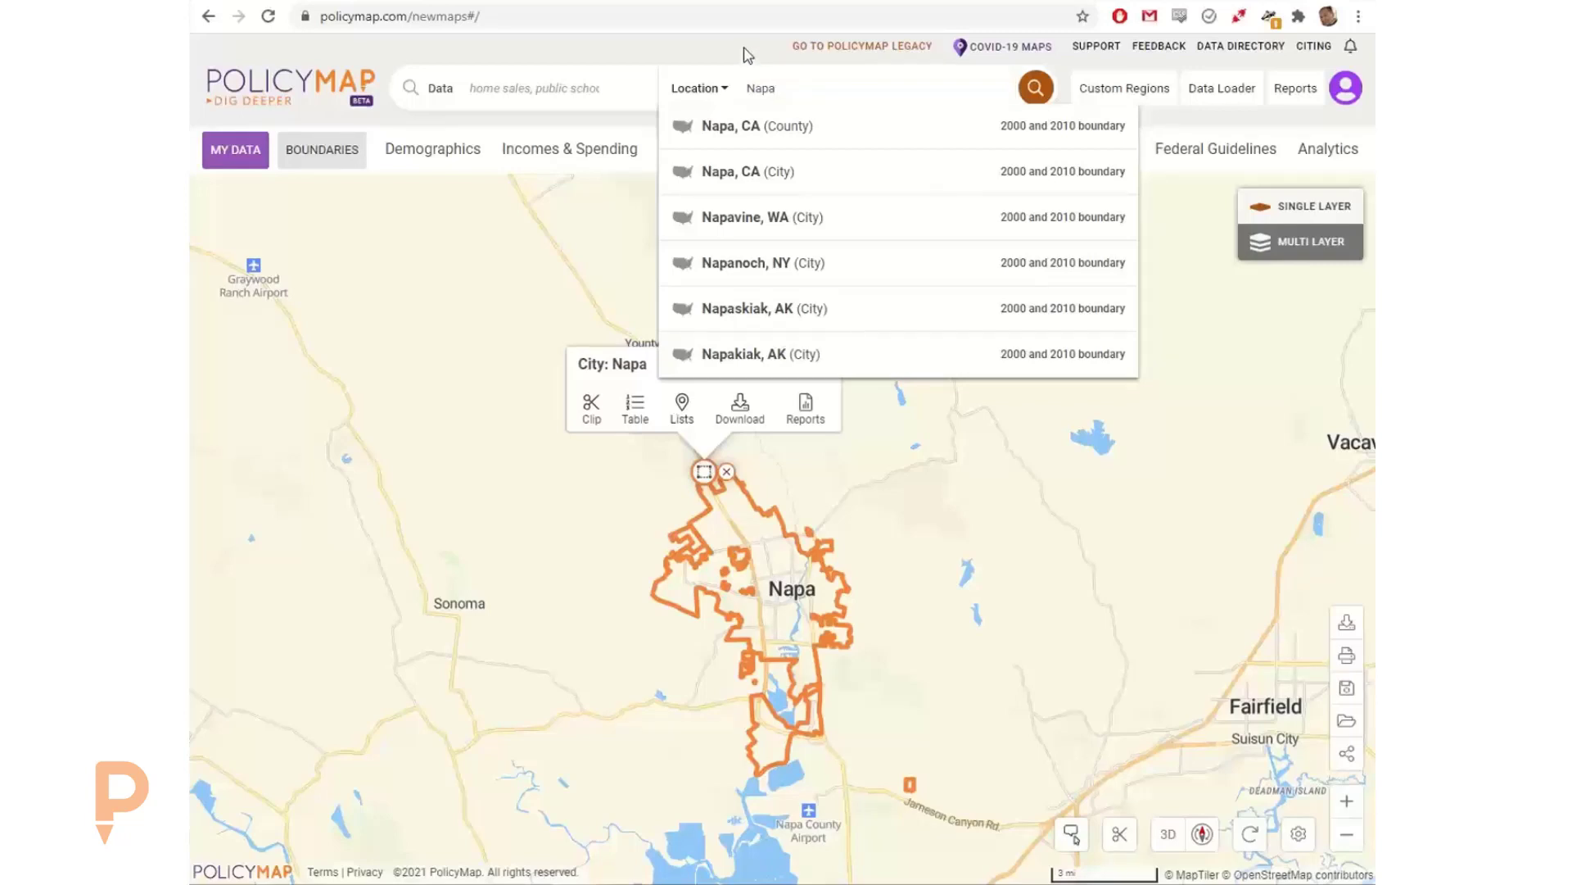
# Step: Remove the Napa city outline from the map and clear the location search text
pyautogui.click(729, 477)
pyautogui.moveTo(835, 491); pyautogui.dragTo(846, 407)
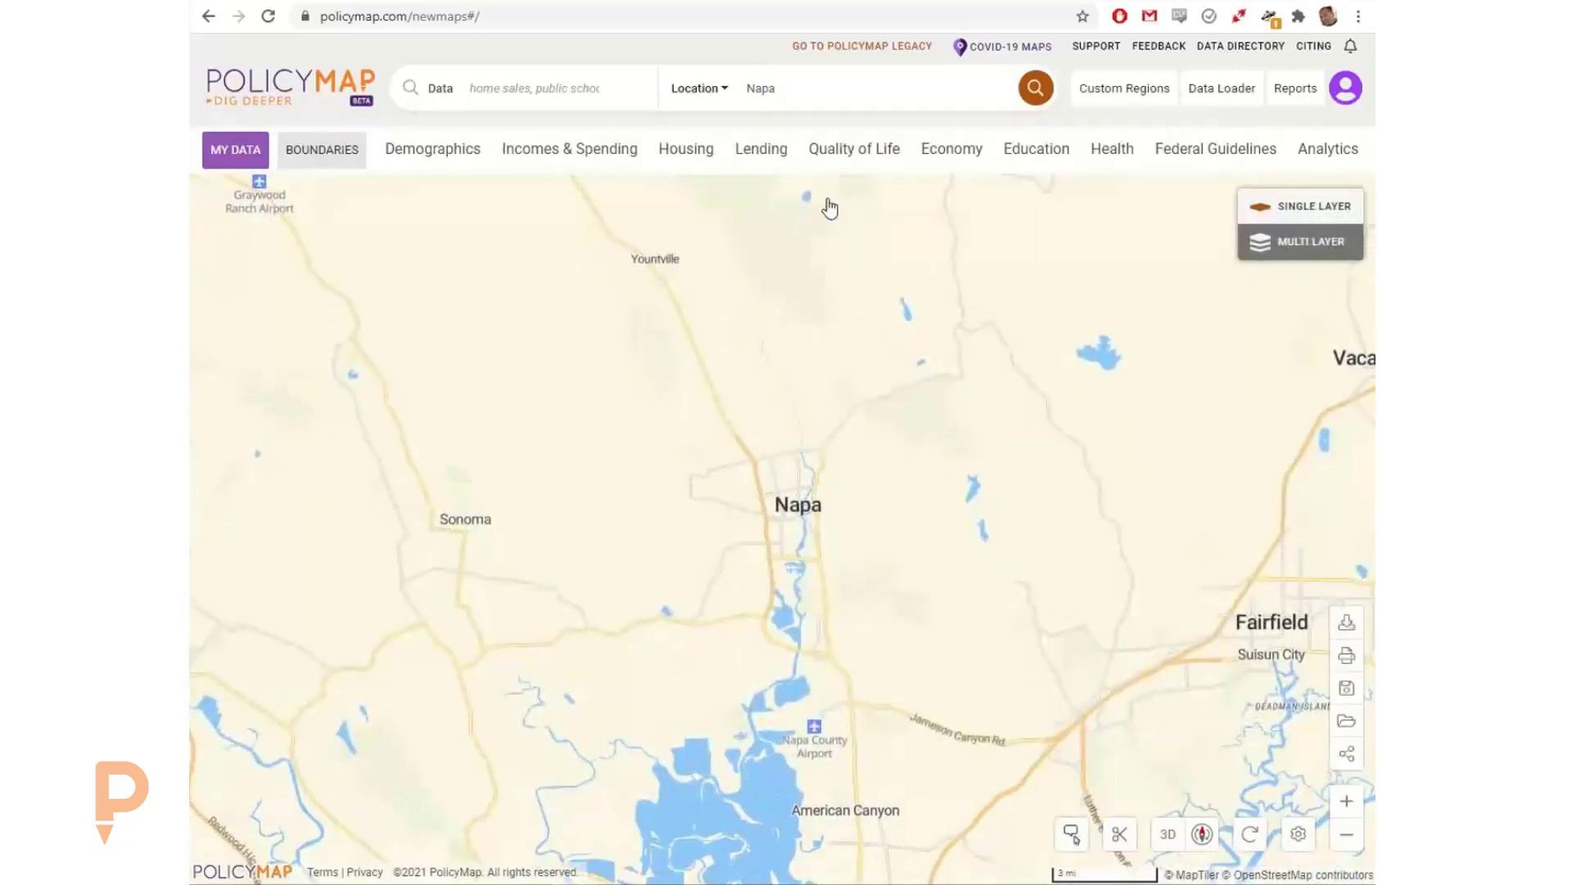
pyautogui.click(794, 93)
pyautogui.press('BackSpace')
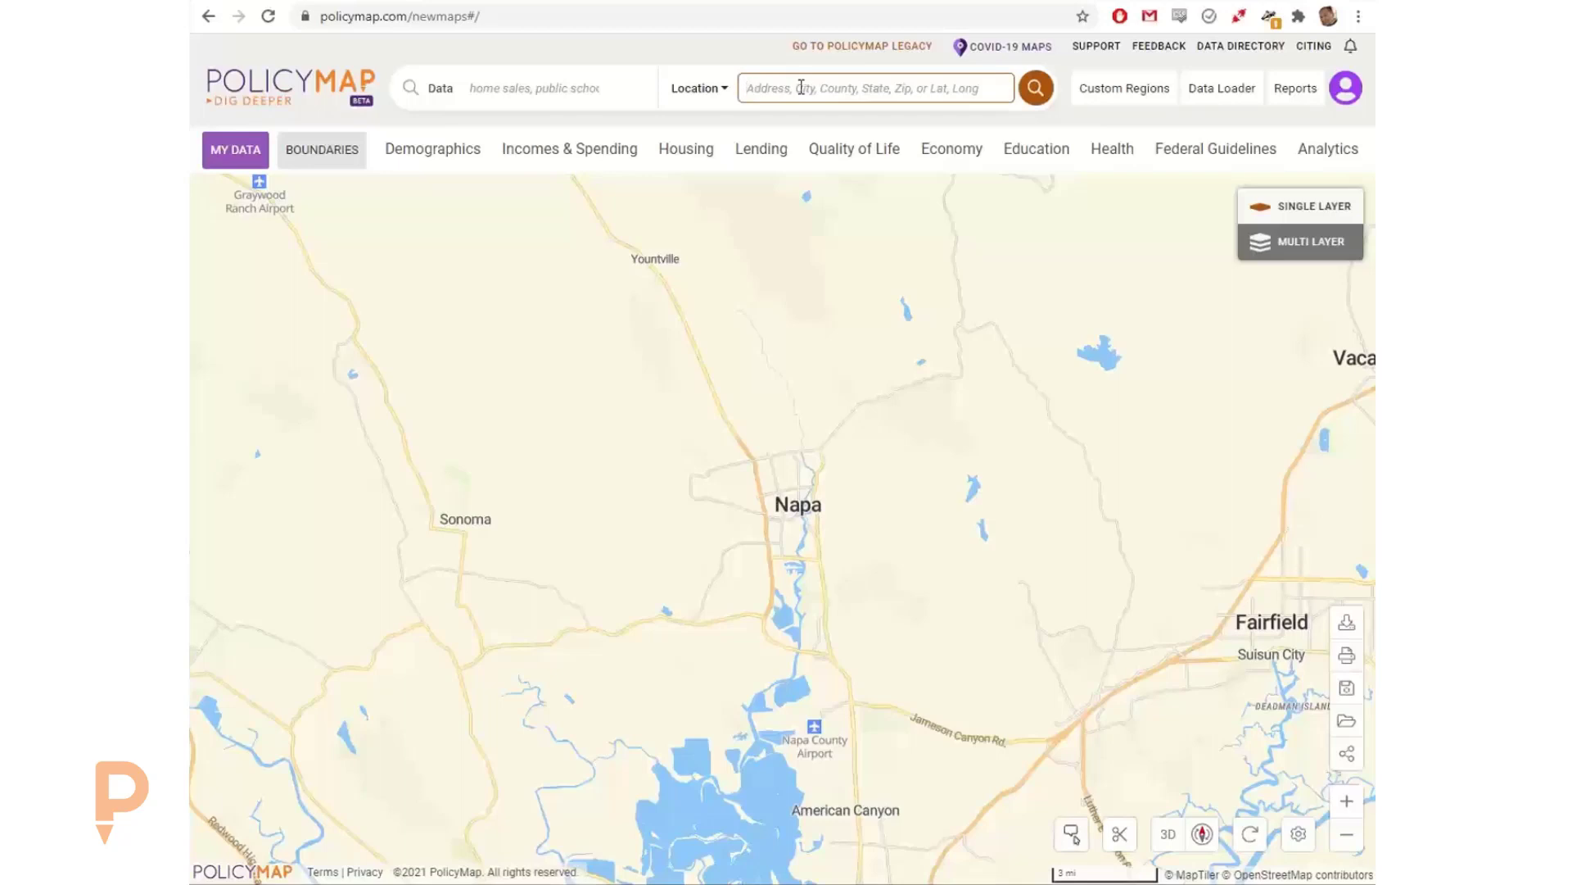
# Step: Review the geography types available for the location search without choosing another one
pyautogui.click(703, 89)
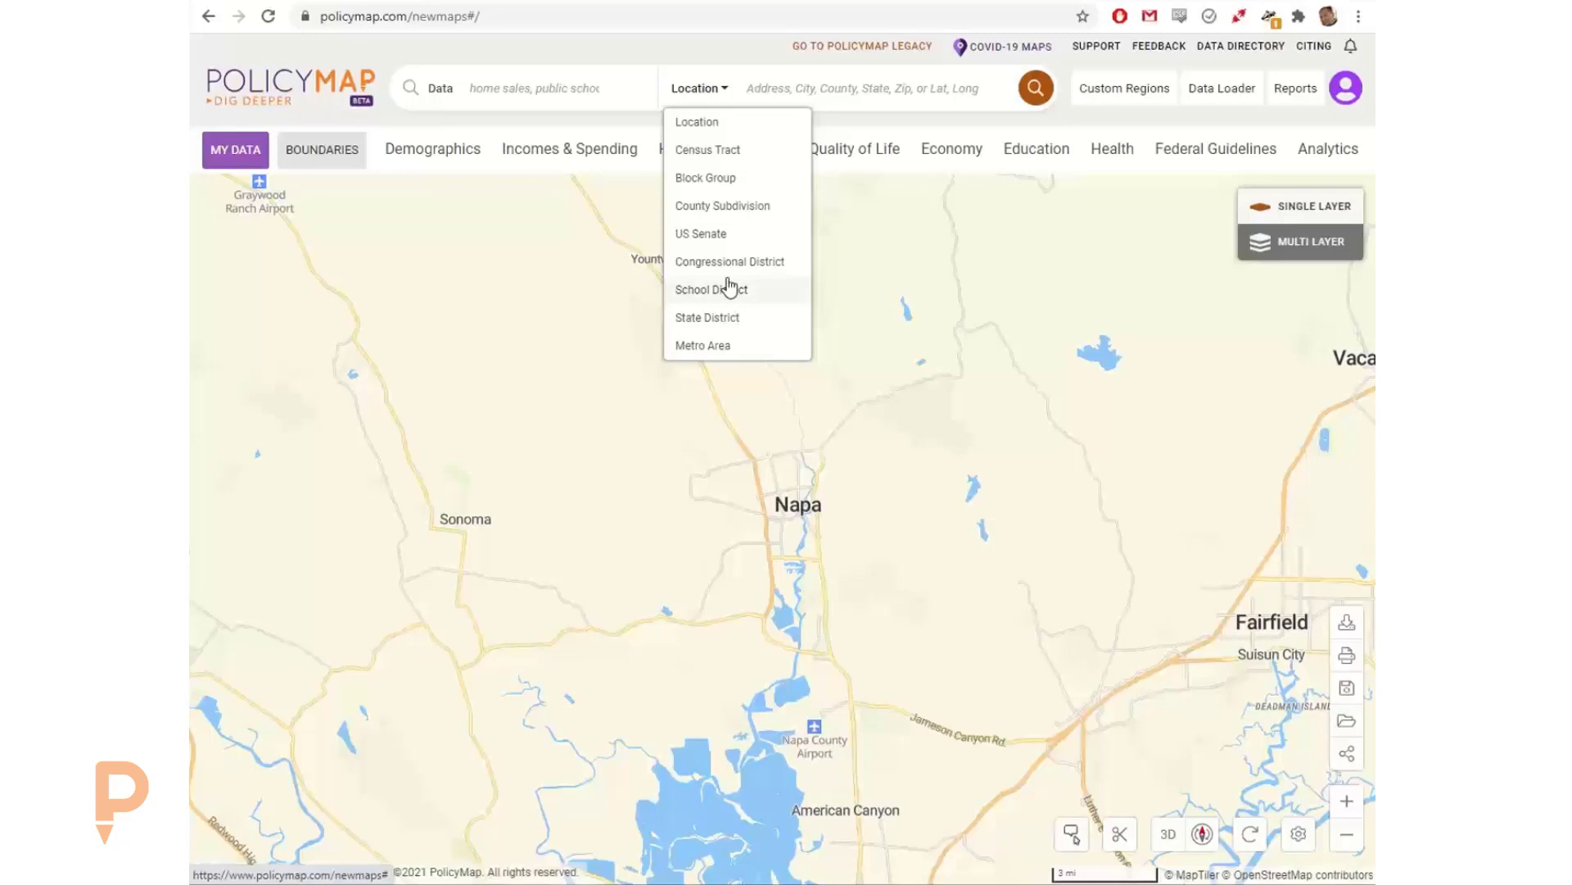
pyautogui.click(575, 122)
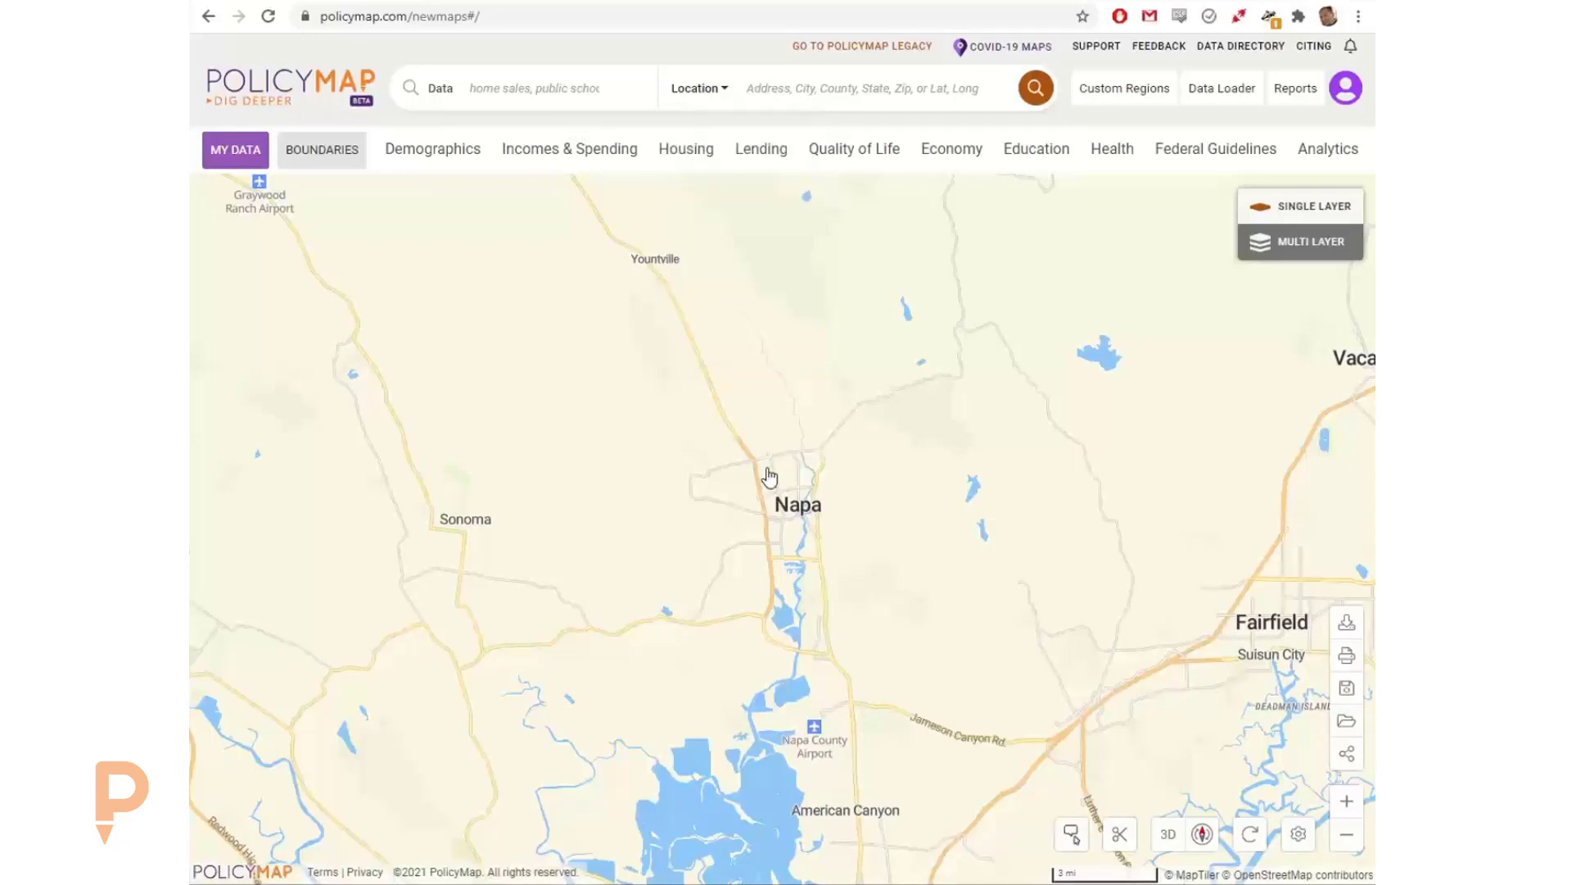
pyautogui.moveTo(770, 476); pyautogui.dragTo(744, 425)
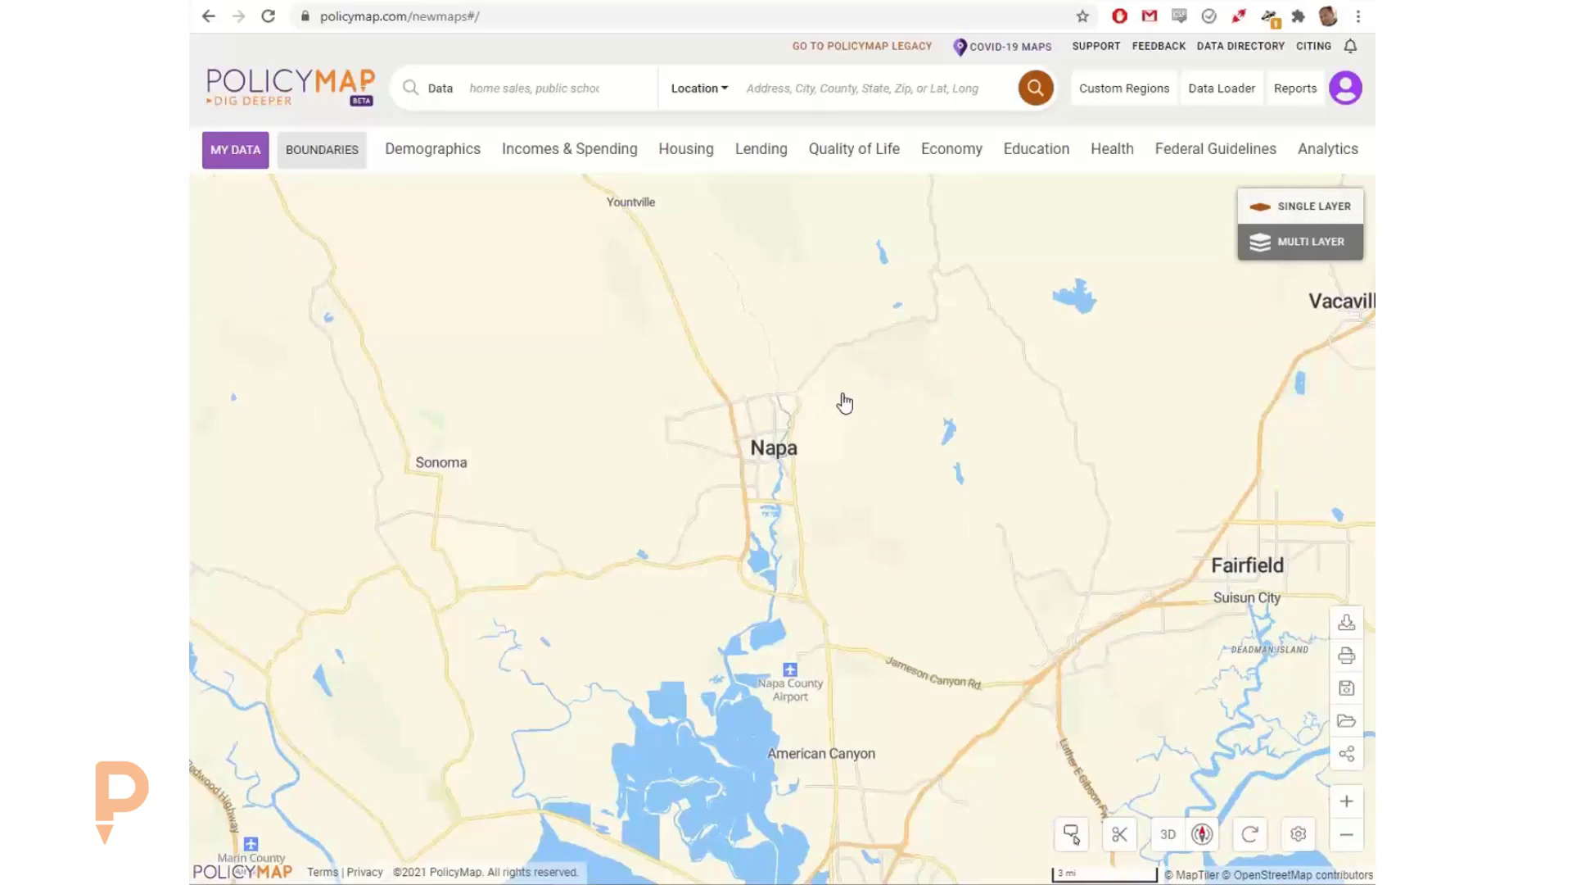
pyautogui.click(826, 89)
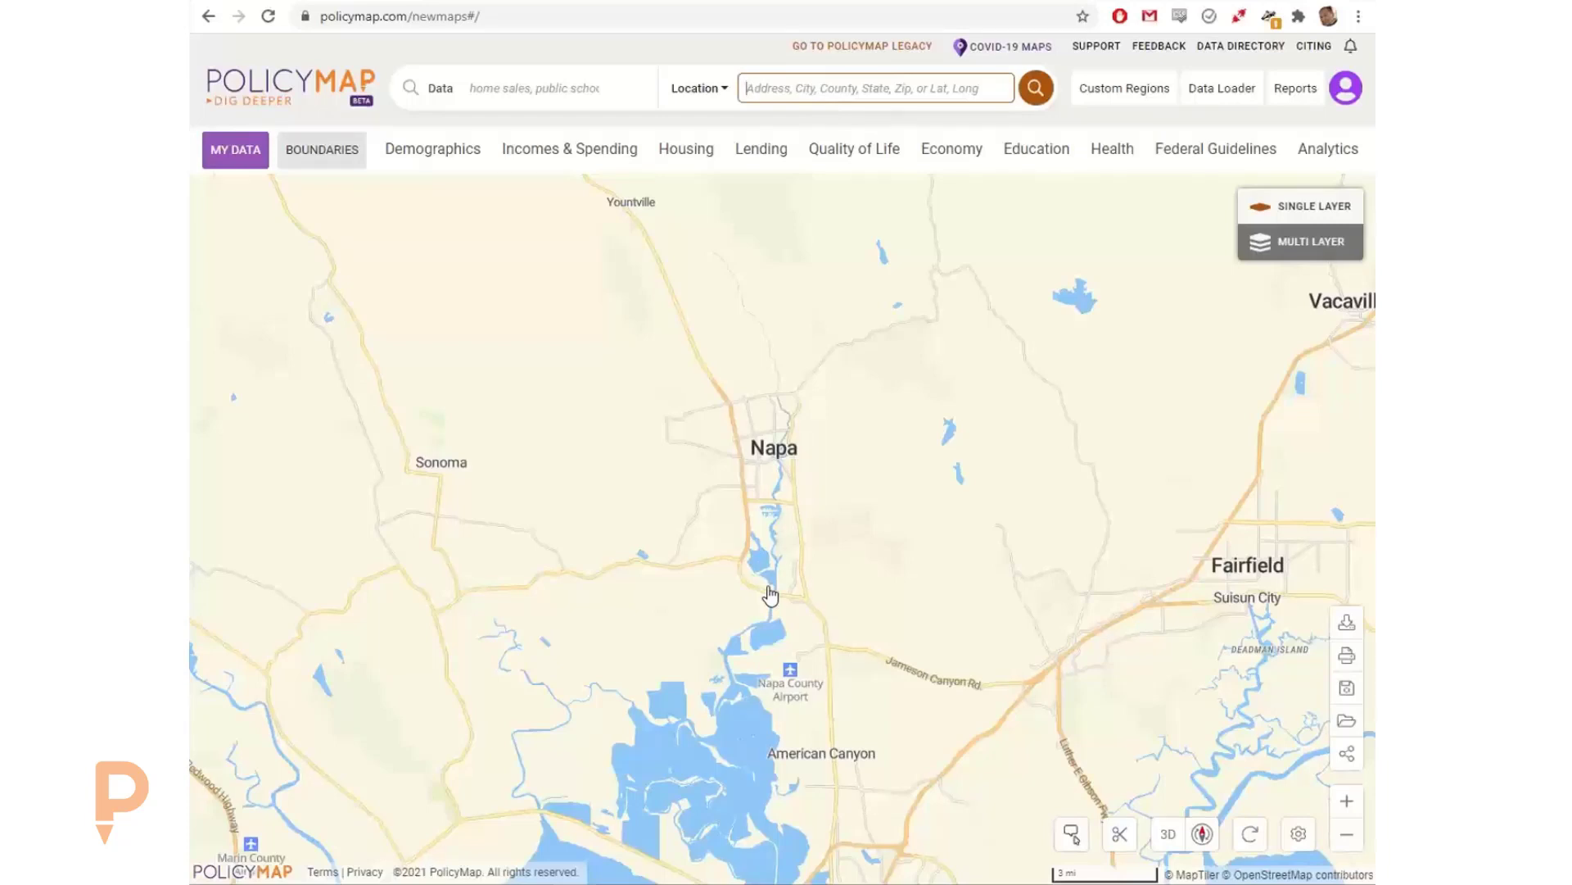
# Step: Overlay the Congressional Districts (117th) boundaries, inspect the district around Napa, and remove the overlay
pyautogui.click(304, 161)
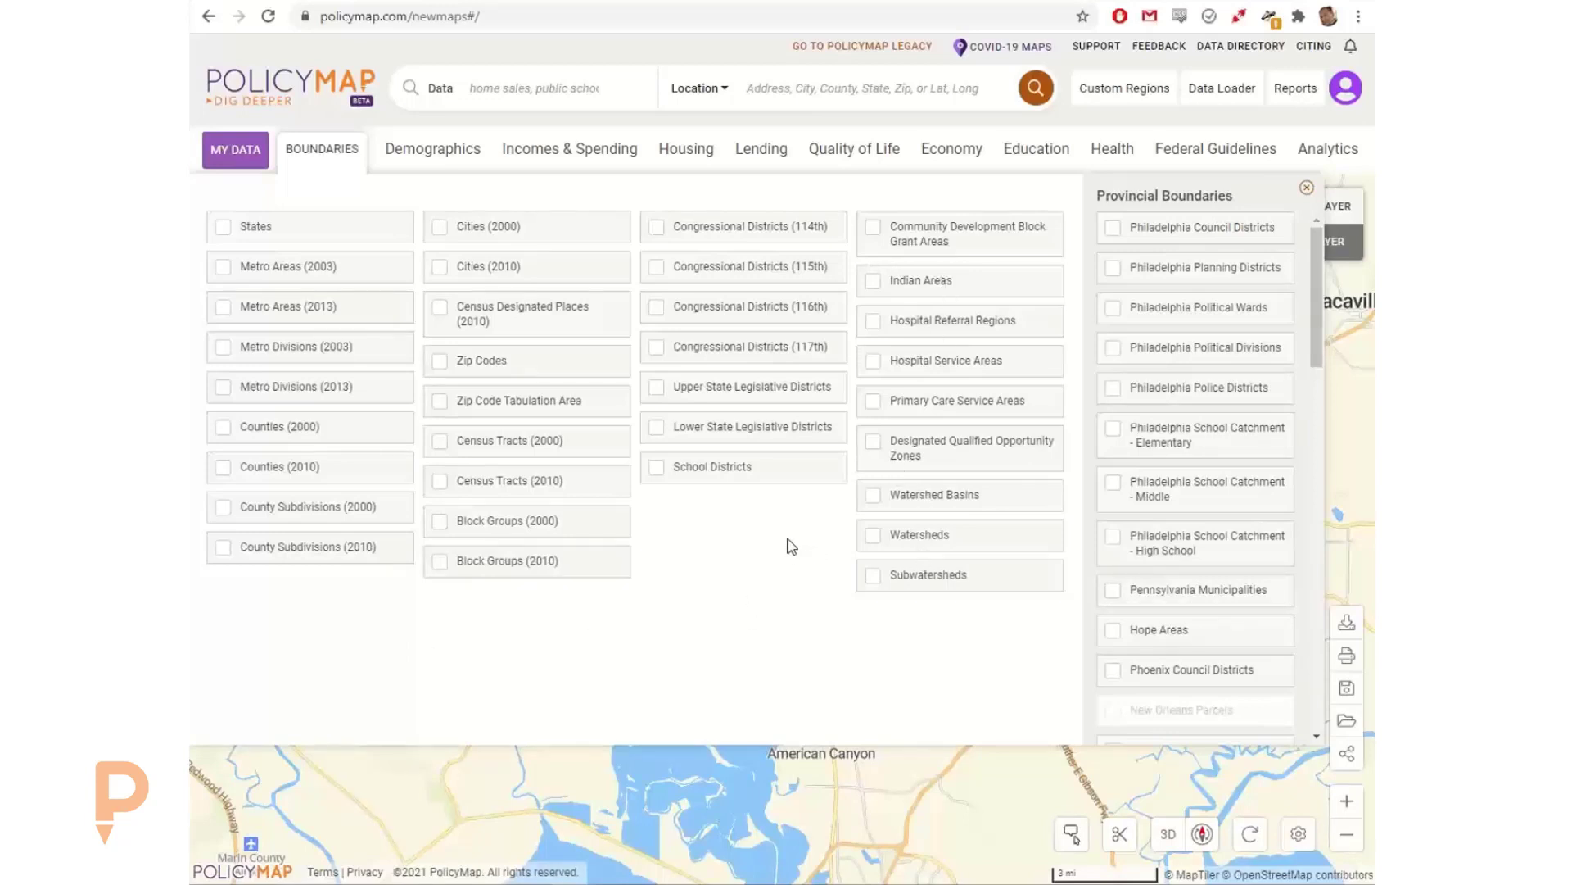
pyautogui.click(806, 354)
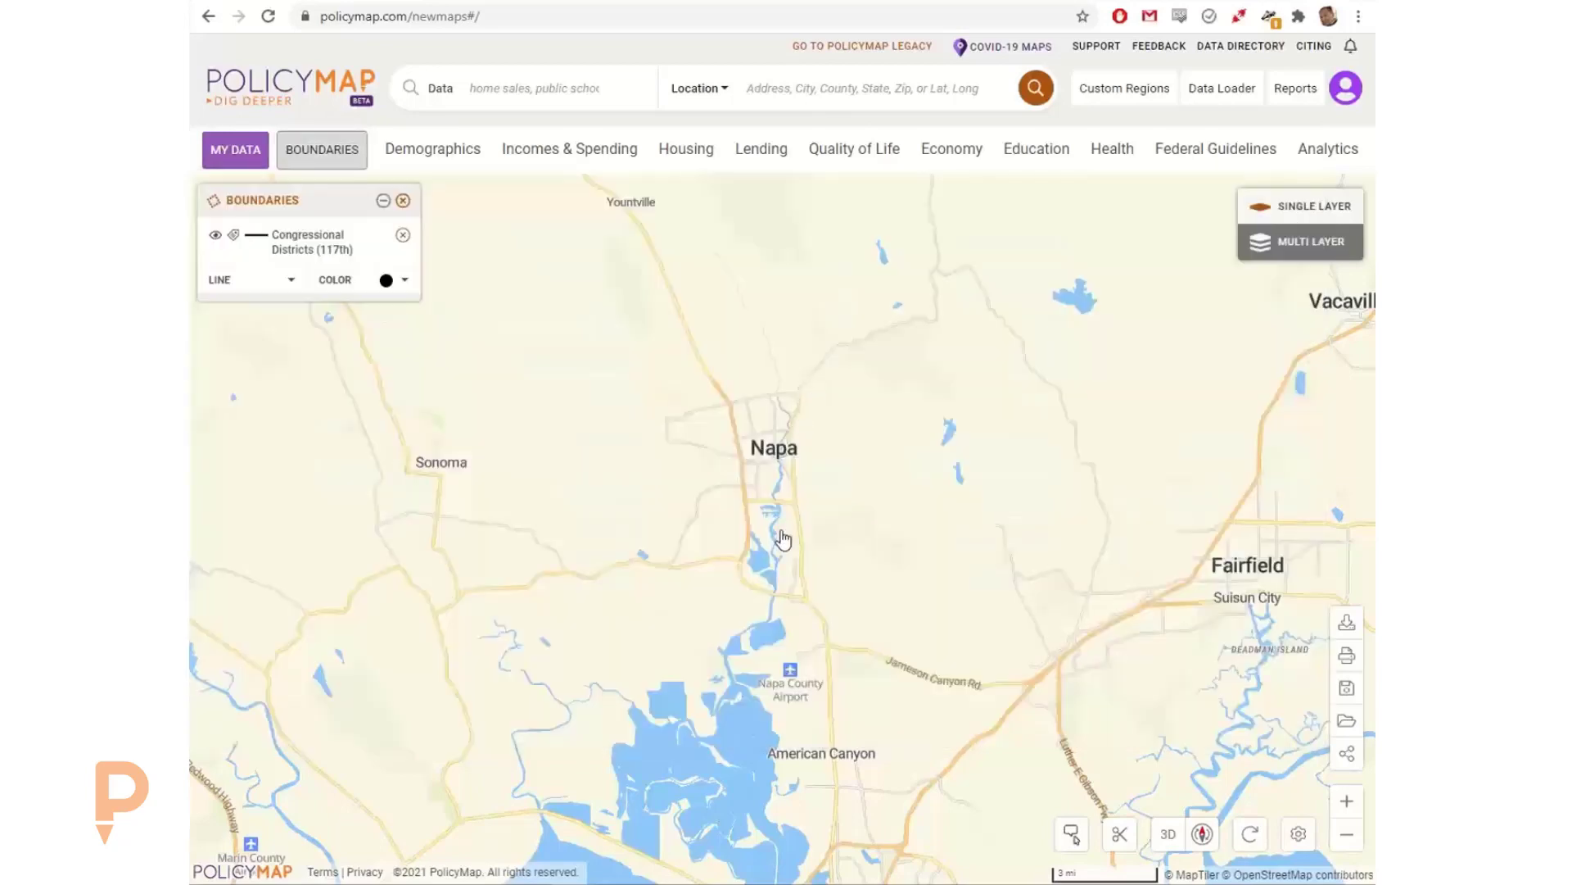
pyautogui.moveTo(776, 533)
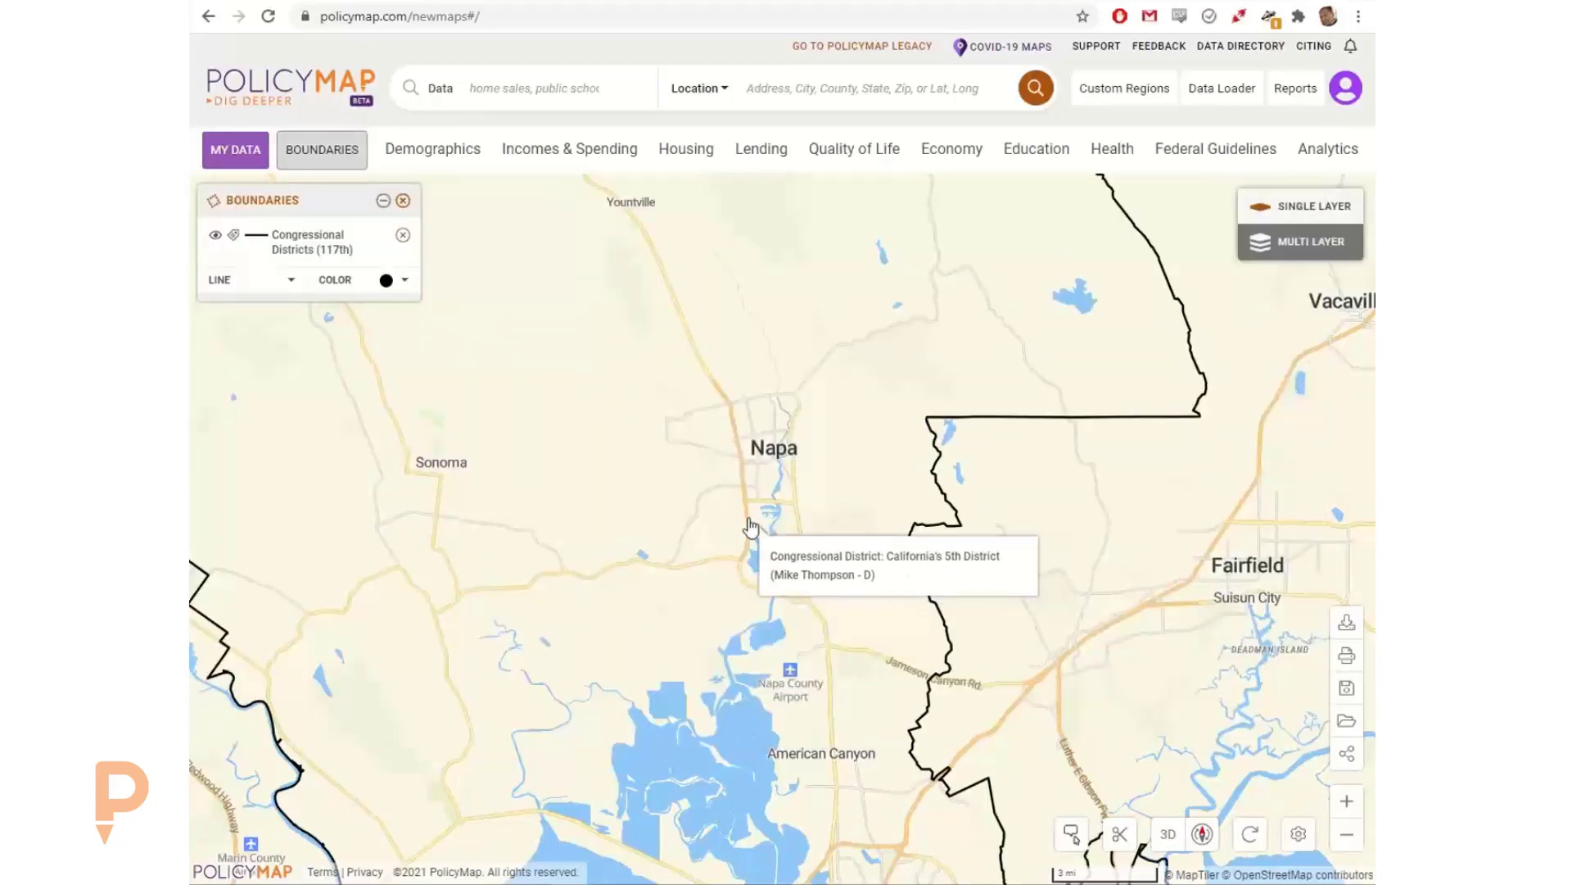
pyautogui.scroll(-1, 758, 563)
pyautogui.scroll(-1, 764, 511)
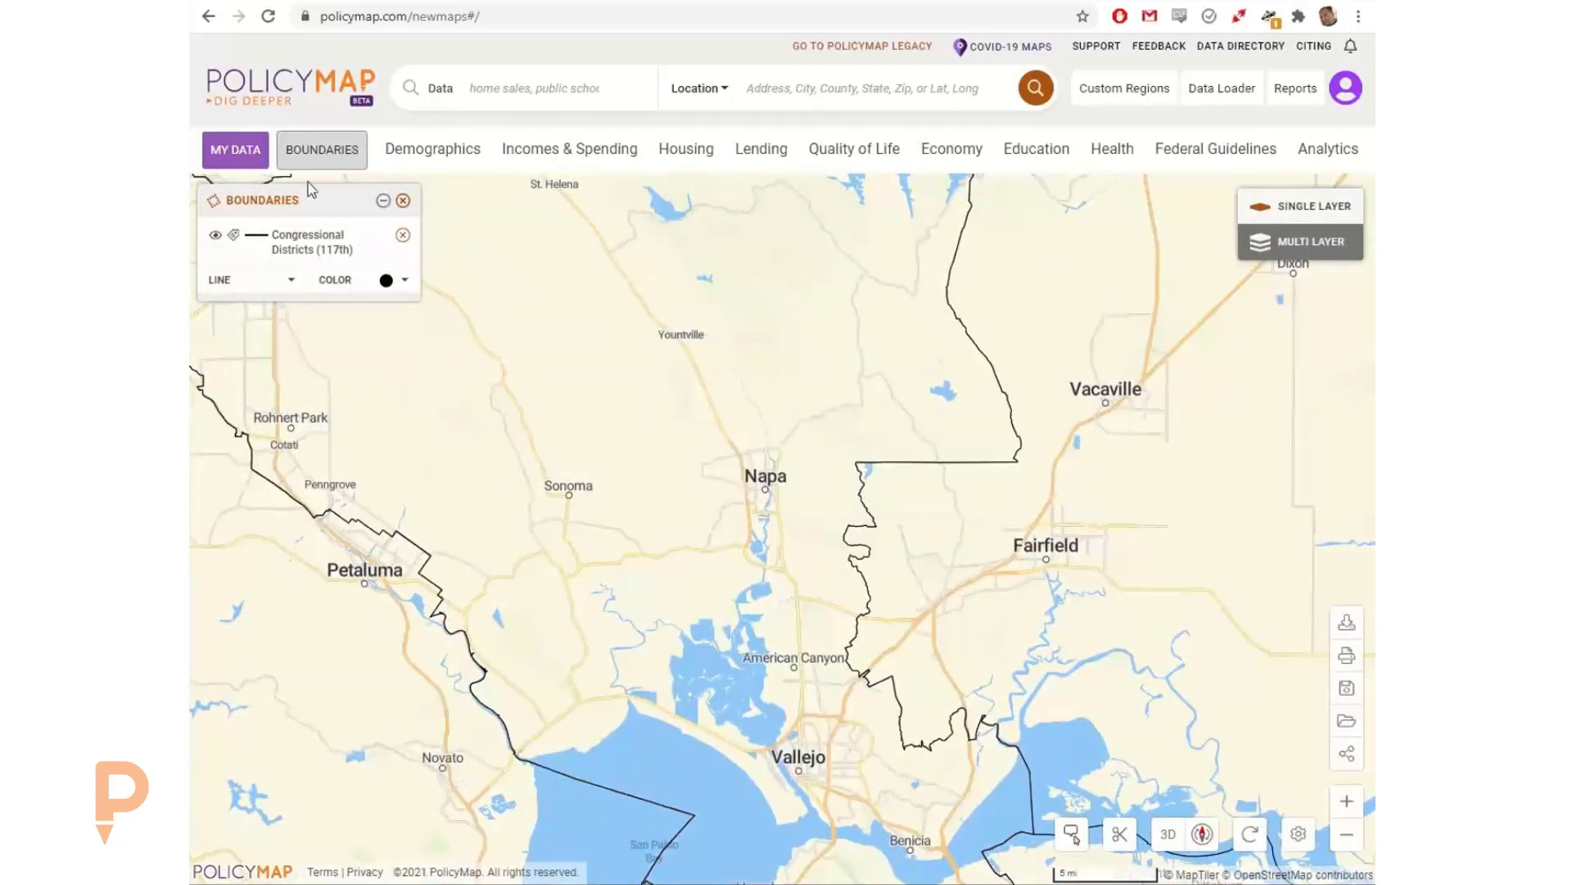
pyautogui.click(403, 200)
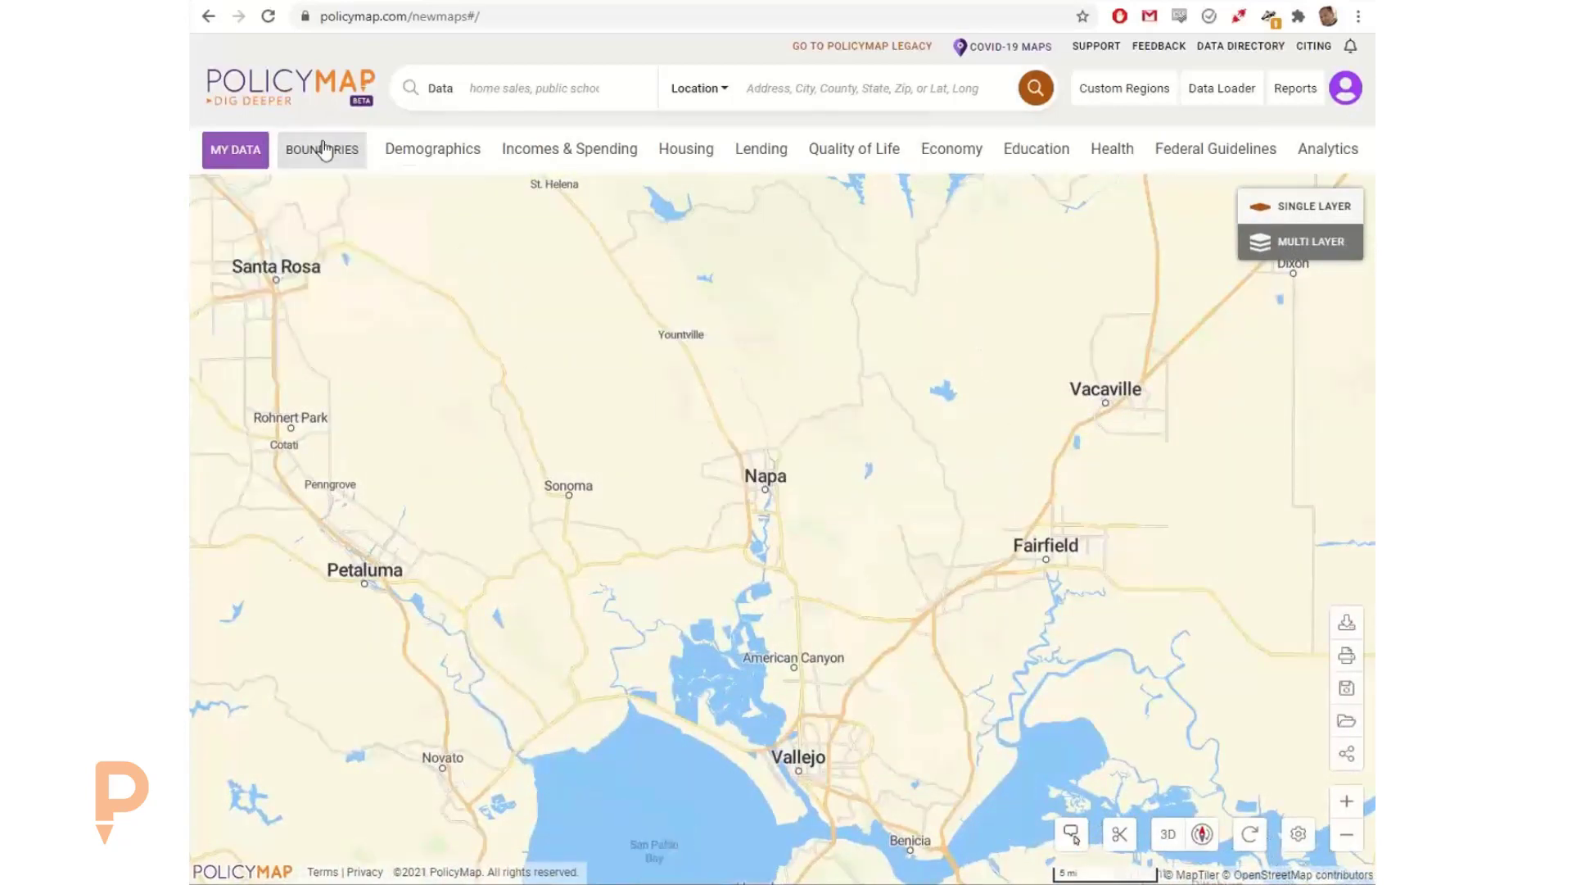
# Step: Overlay the Upper State Legislative Districts and Lower State Legislative Districts boundaries in turn, and clear them from the map
pyautogui.click(322, 150)
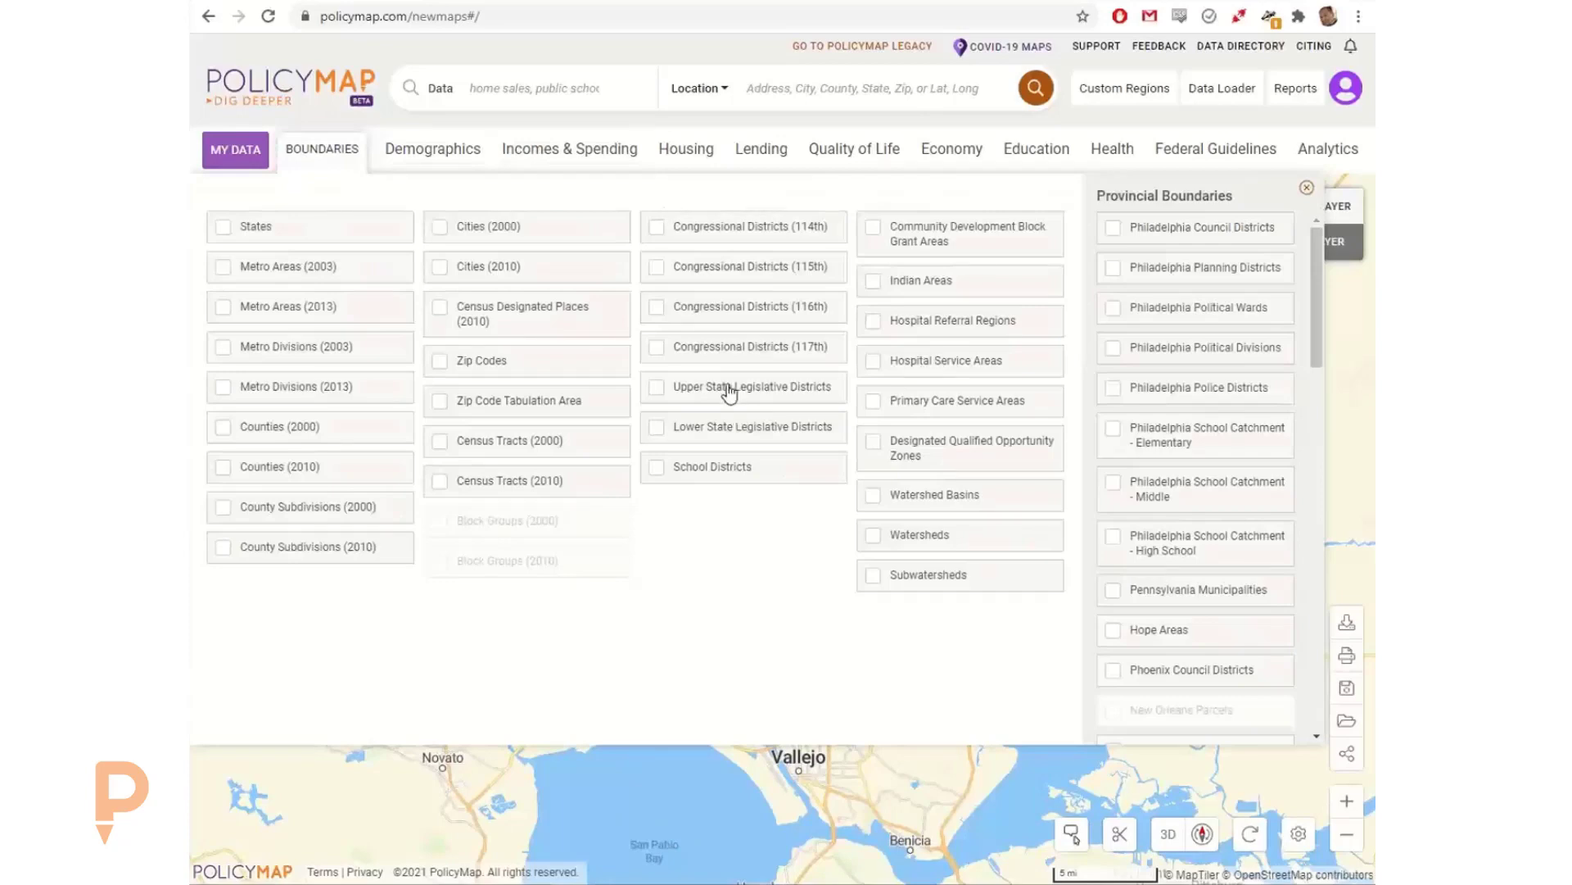
pyautogui.click(725, 386)
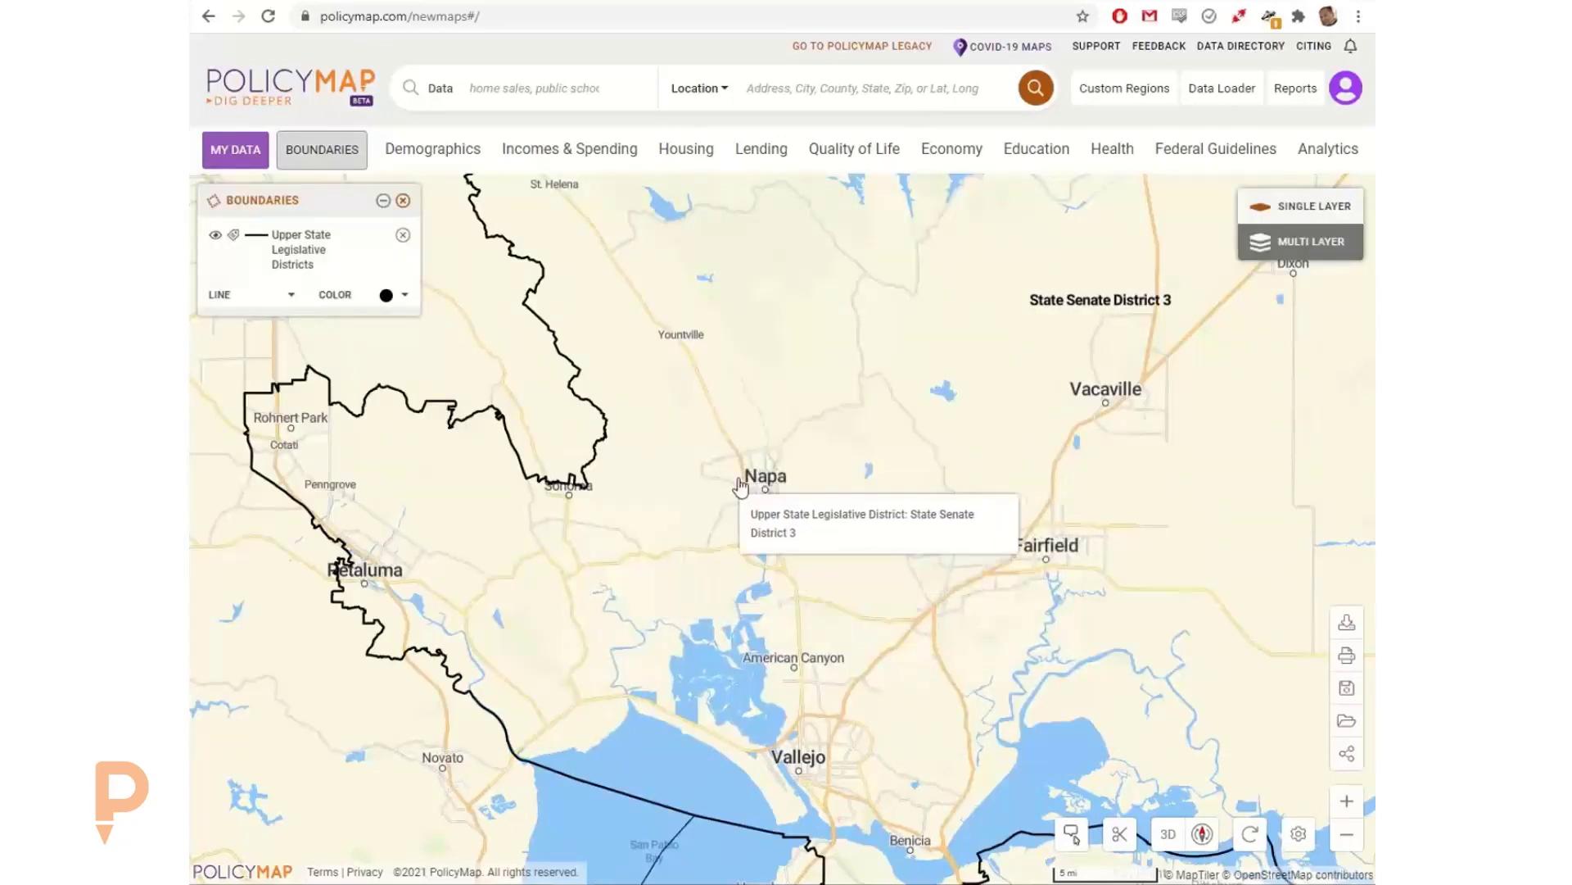
pyautogui.click(305, 150)
pyautogui.click(749, 431)
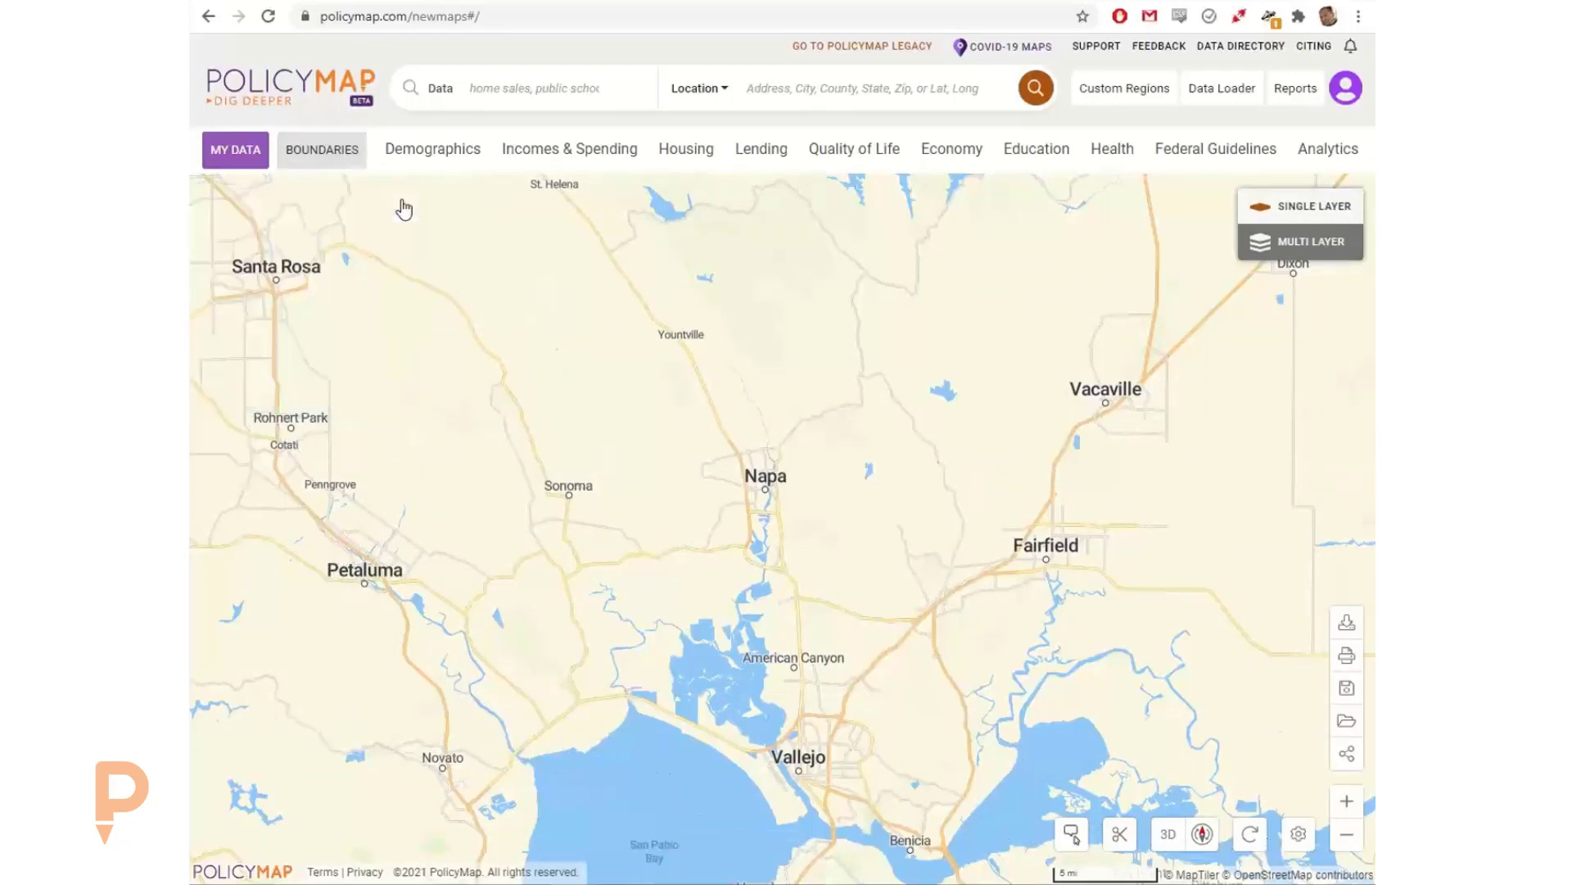
pyautogui.click(402, 201)
# Step: Add the Zip Code Tabulation Area boundaries to the map and turn off their labels
pyautogui.click(341, 157)
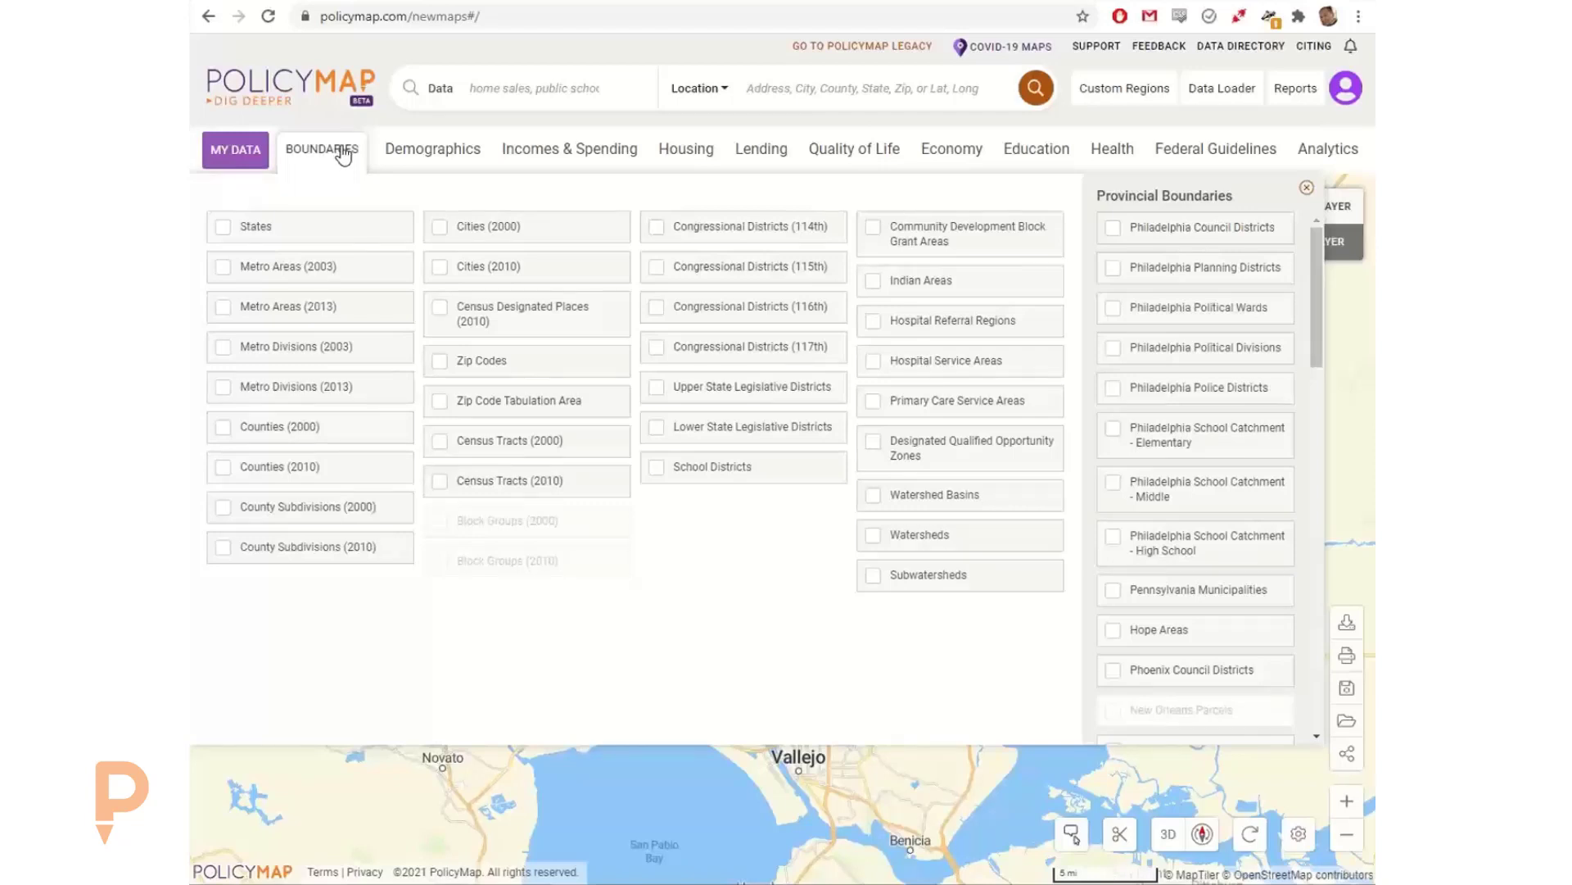
pyautogui.click(516, 406)
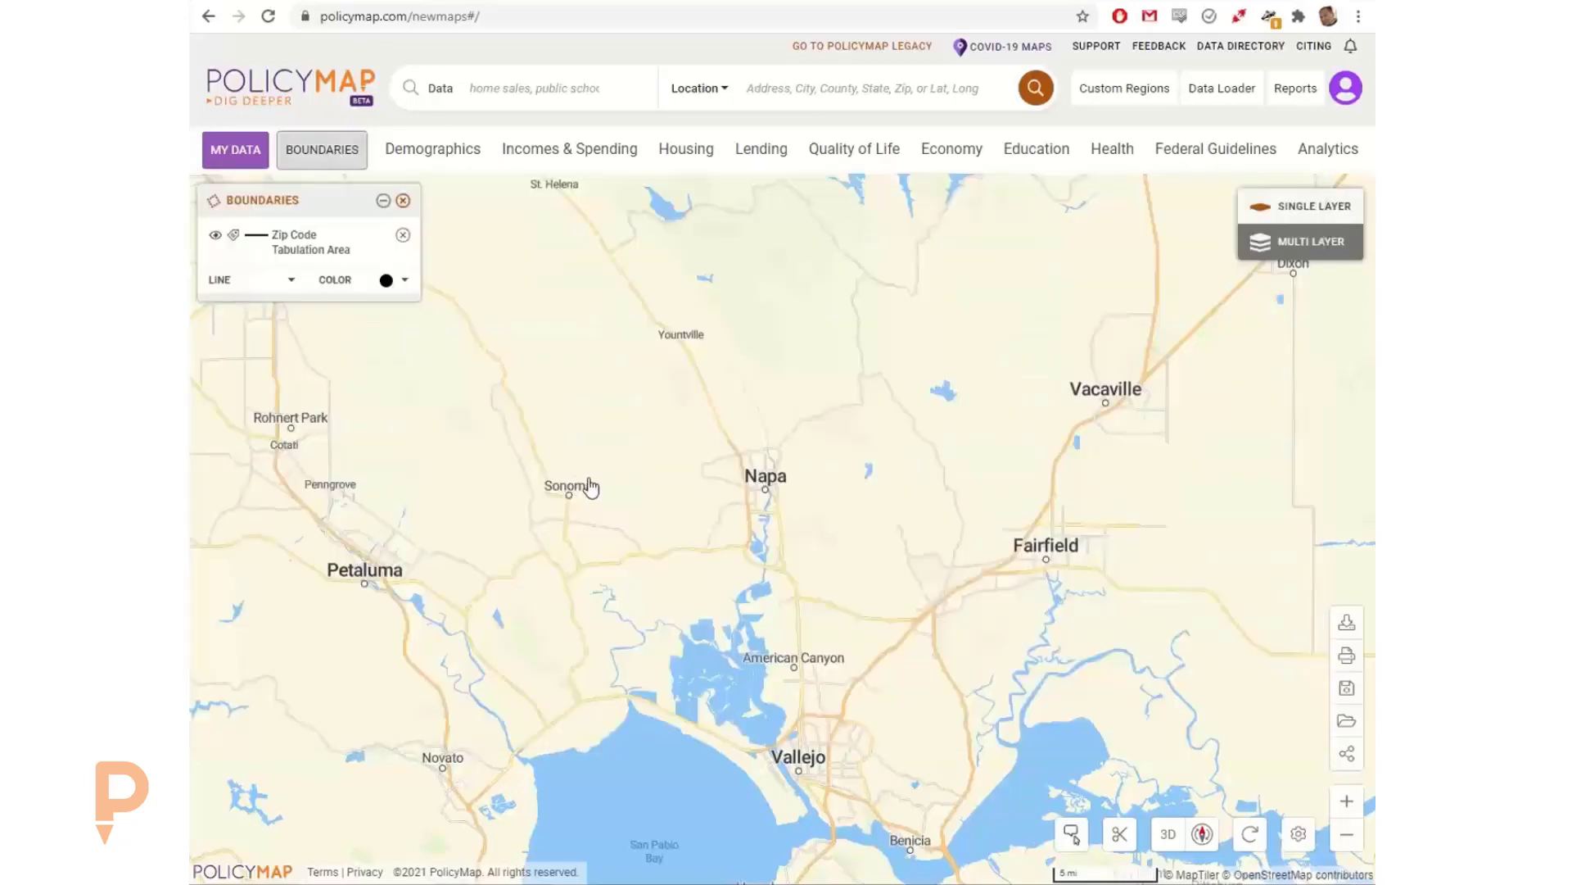
pyautogui.scroll(2, 635, 504)
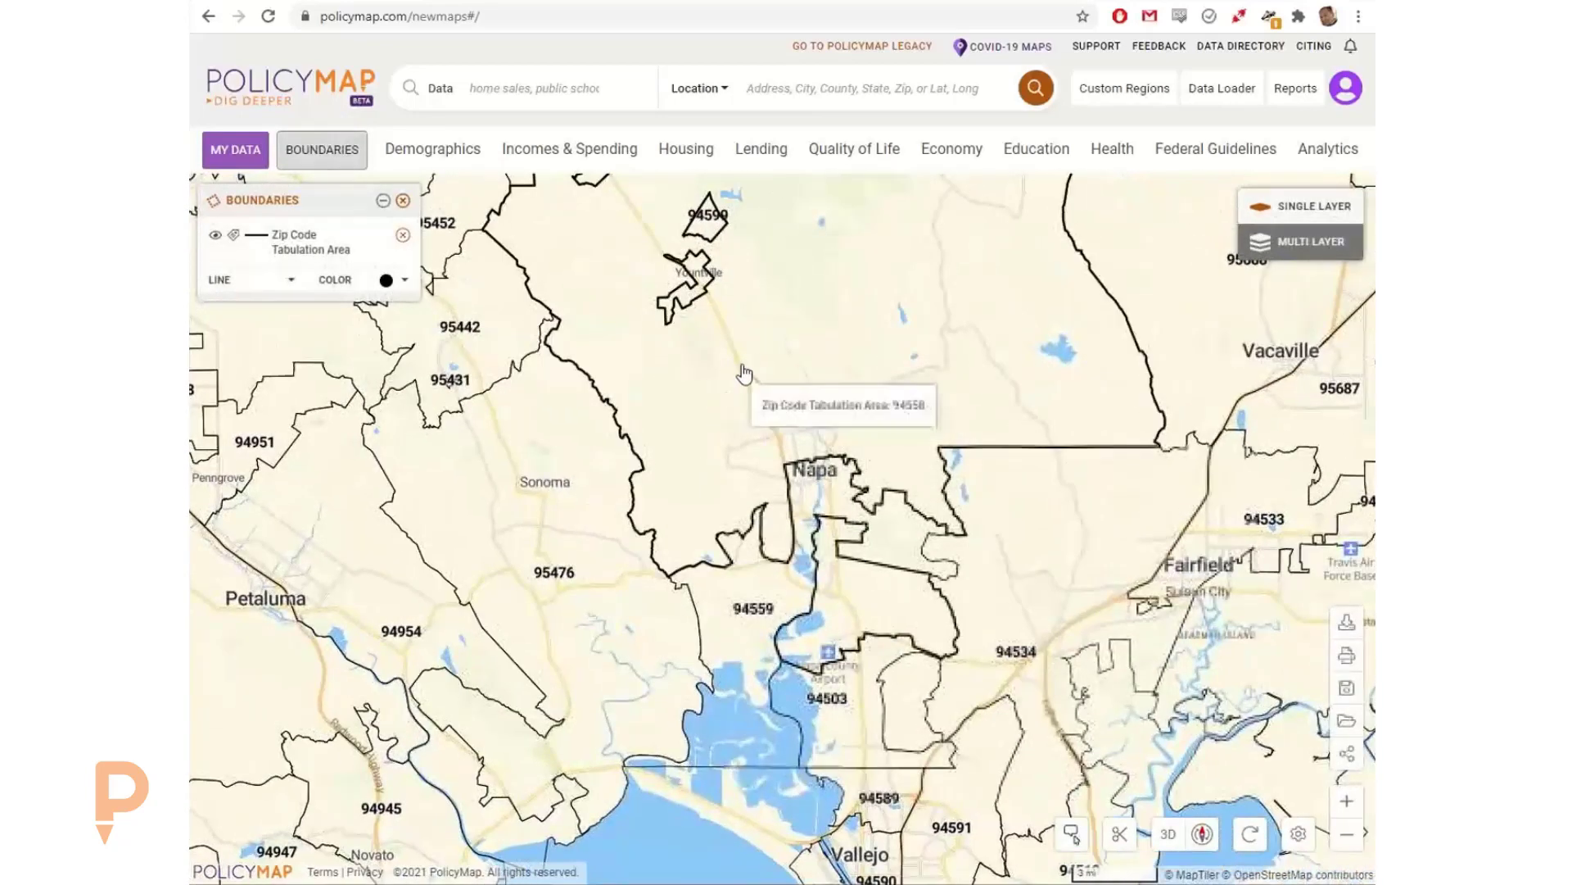
pyautogui.scroll(1, 744, 374)
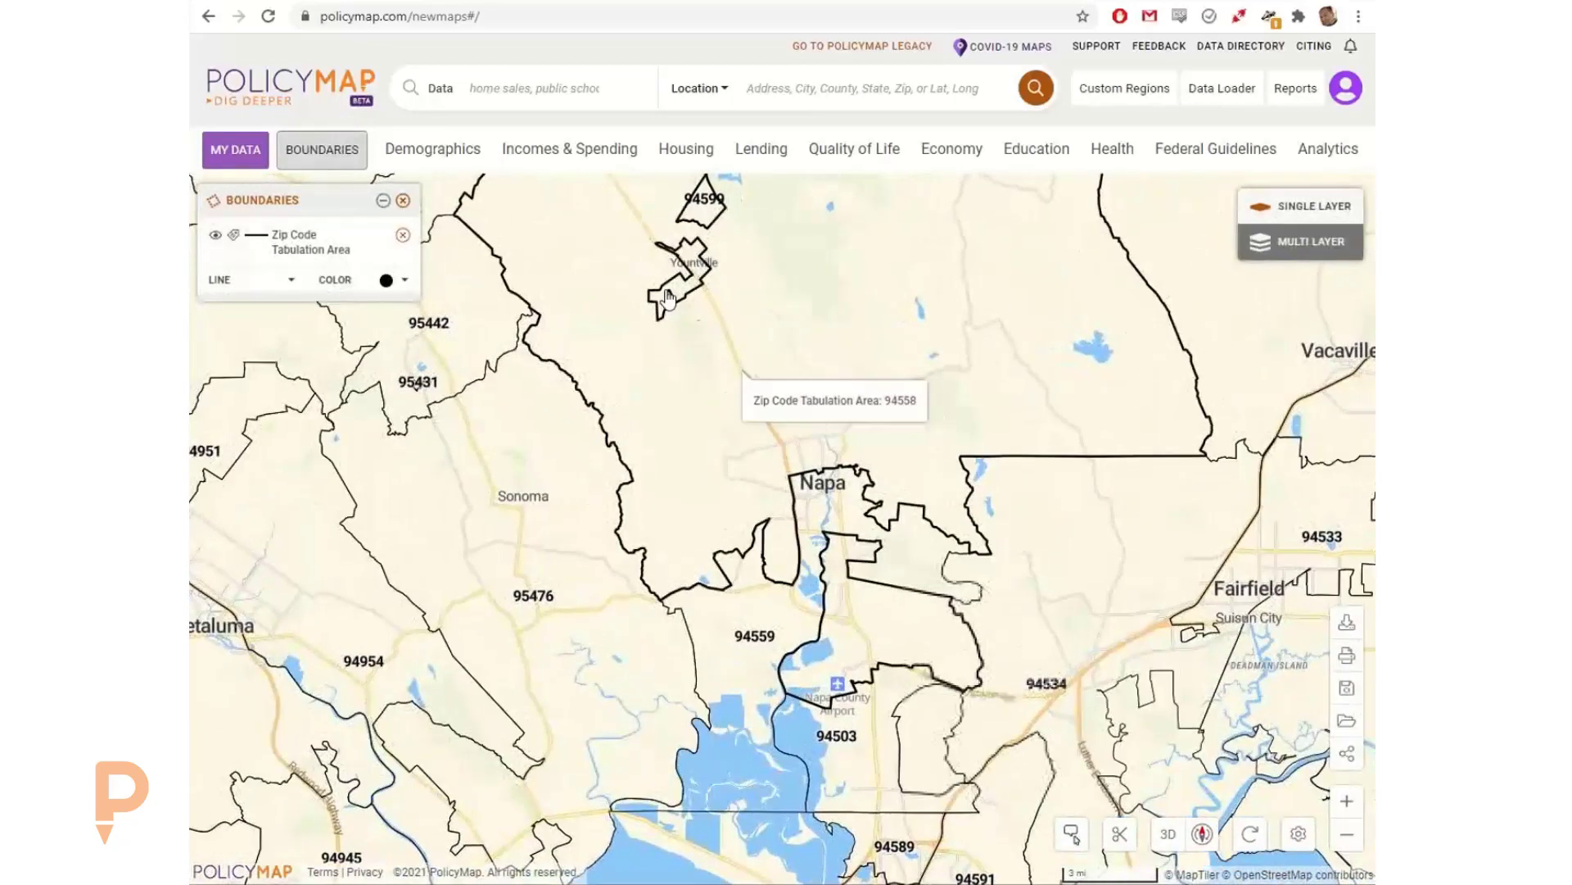
pyautogui.click(233, 236)
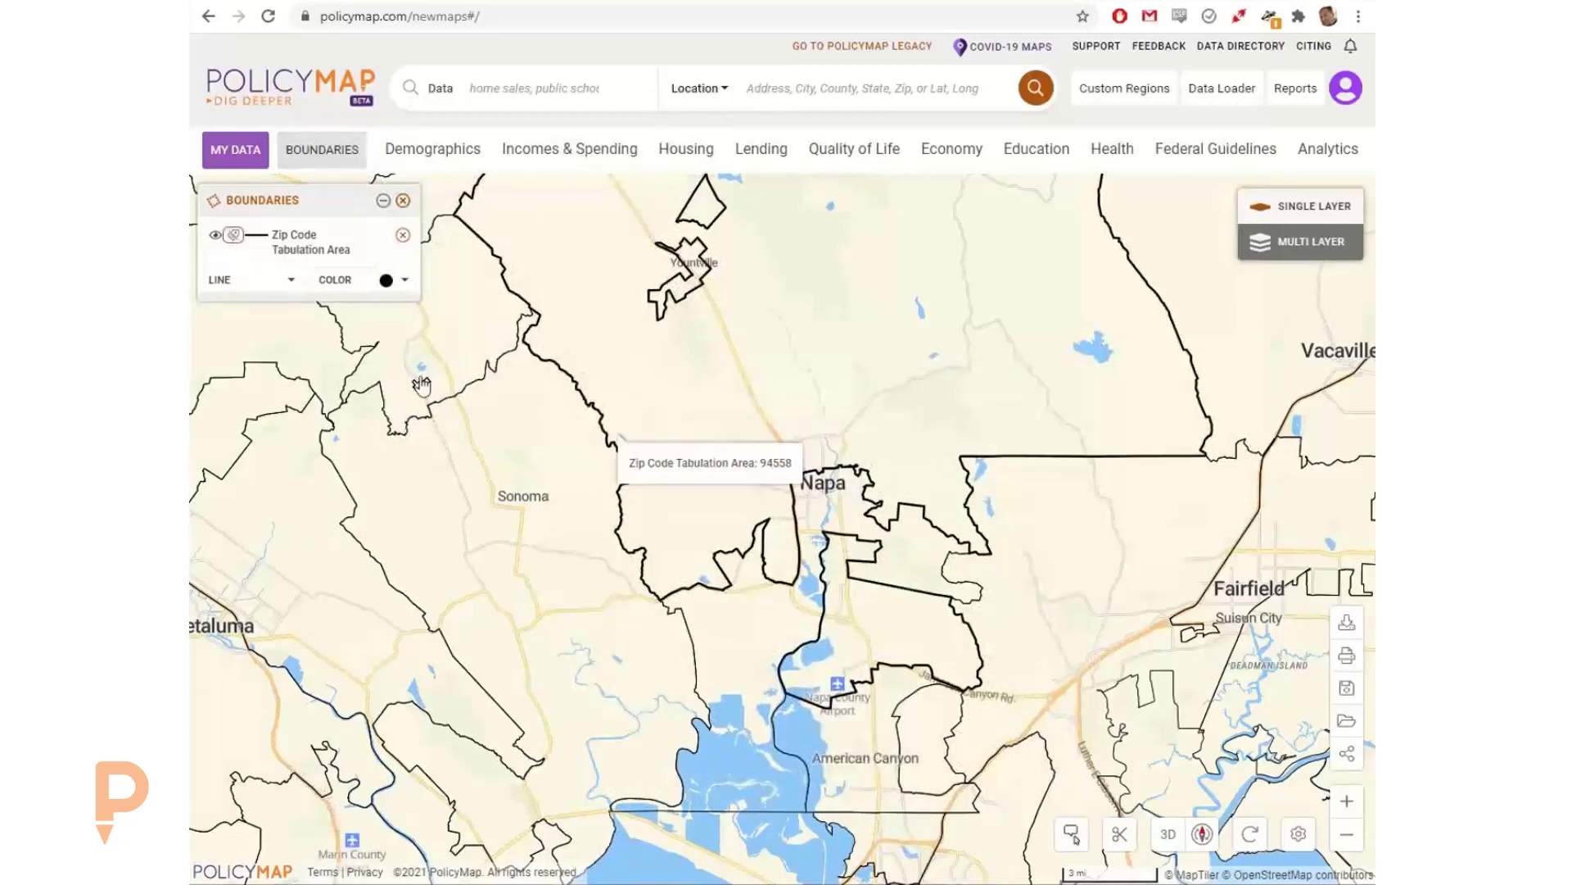
# Step: Check the line style options for the Zip Code Tabulation Area boundaries and set their line color to blue
pyautogui.click(262, 281)
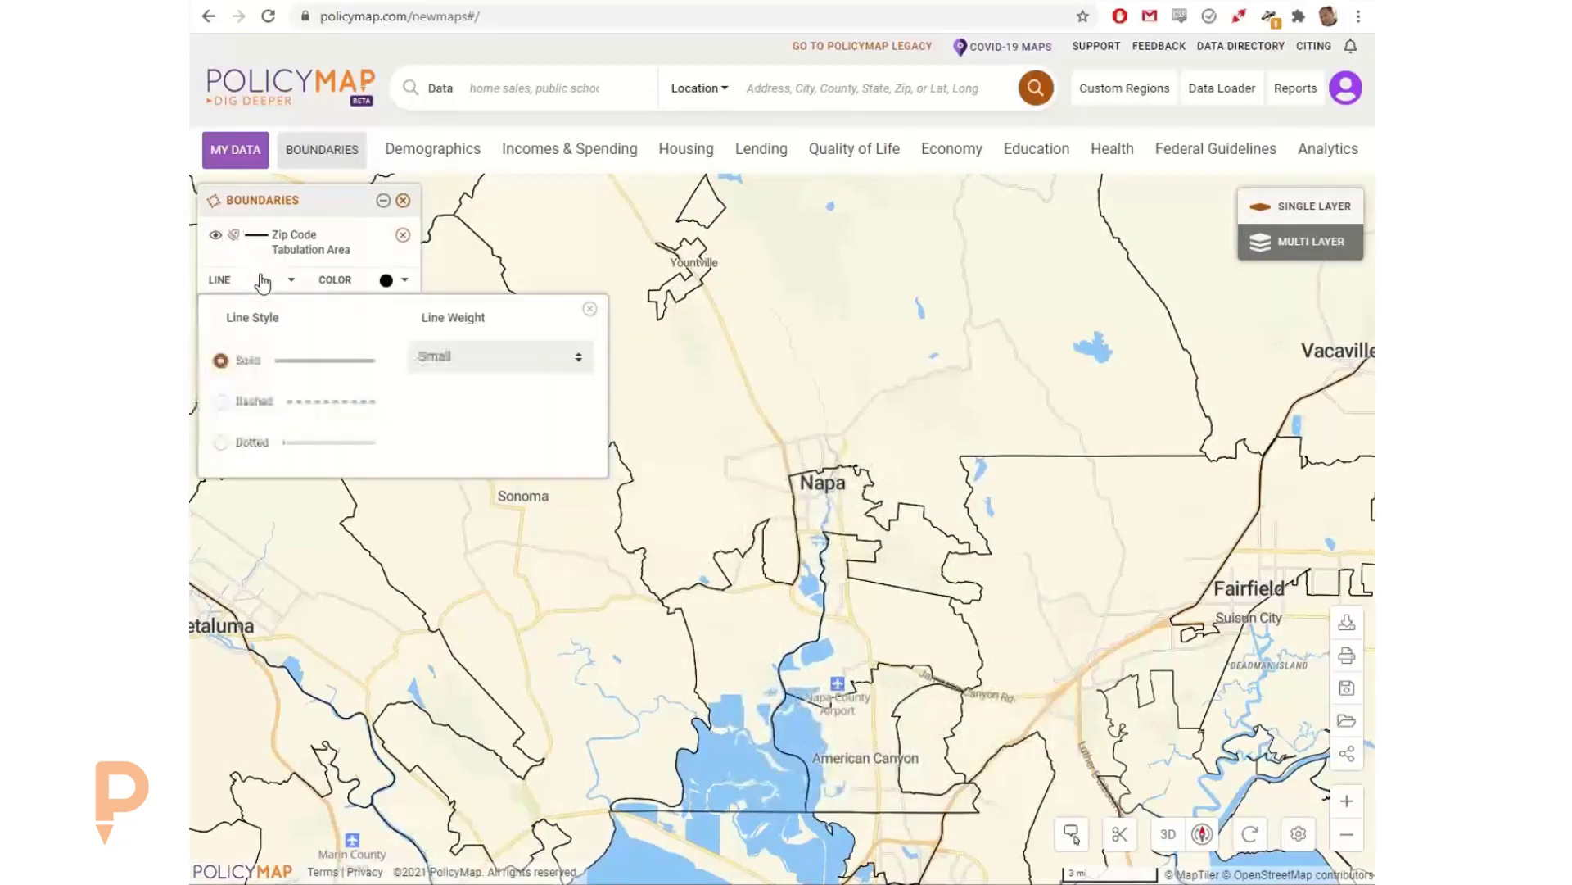
pyautogui.click(346, 285)
pyautogui.click(314, 312)
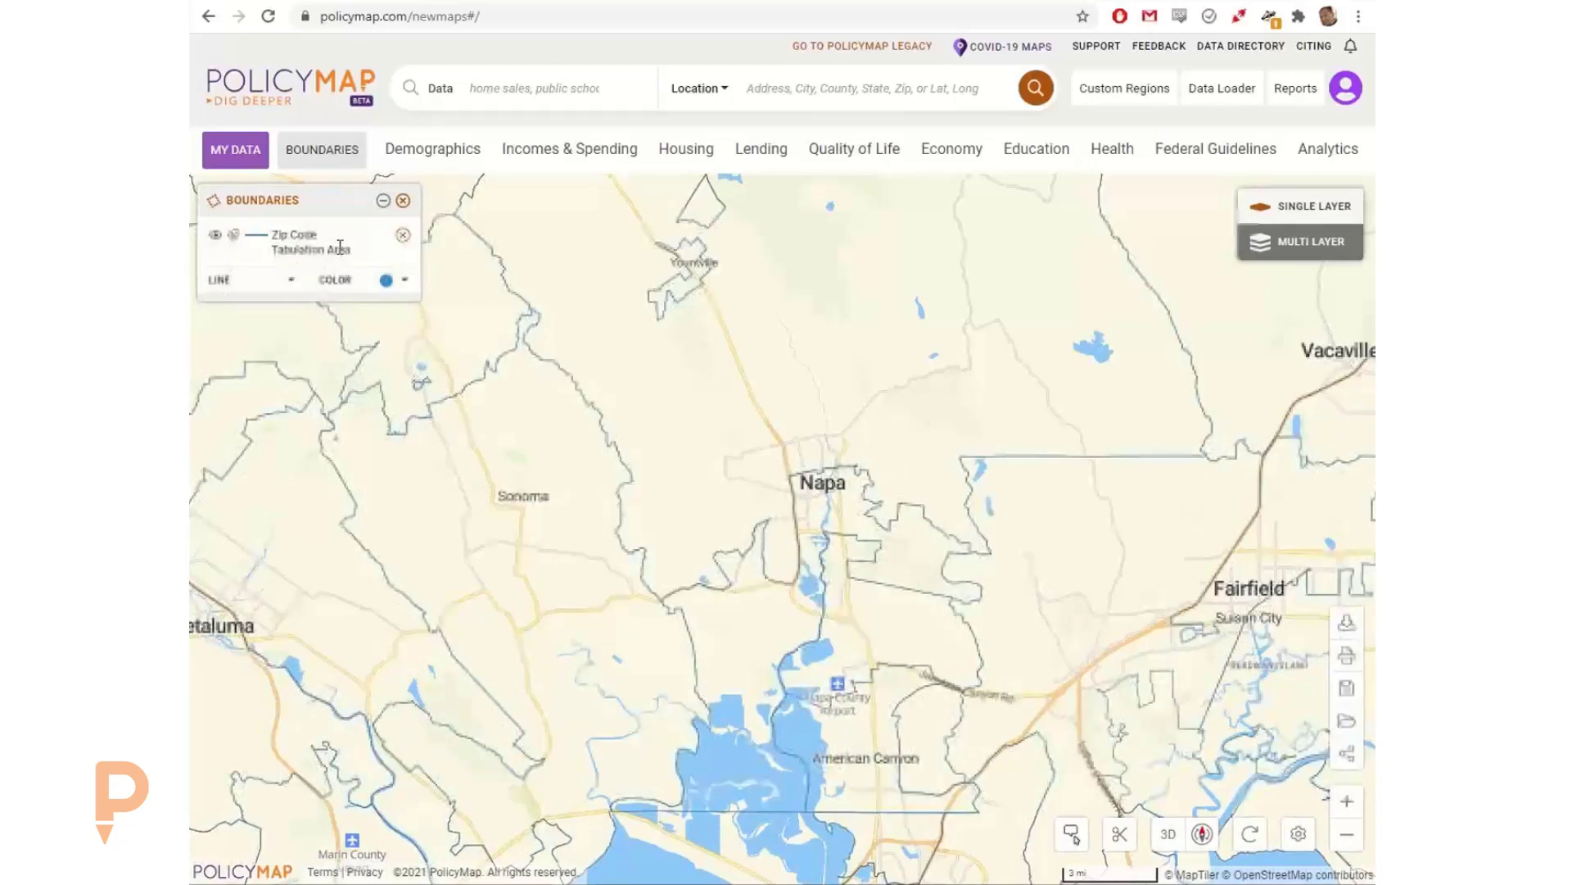
pyautogui.scroll(-2, 741, 389)
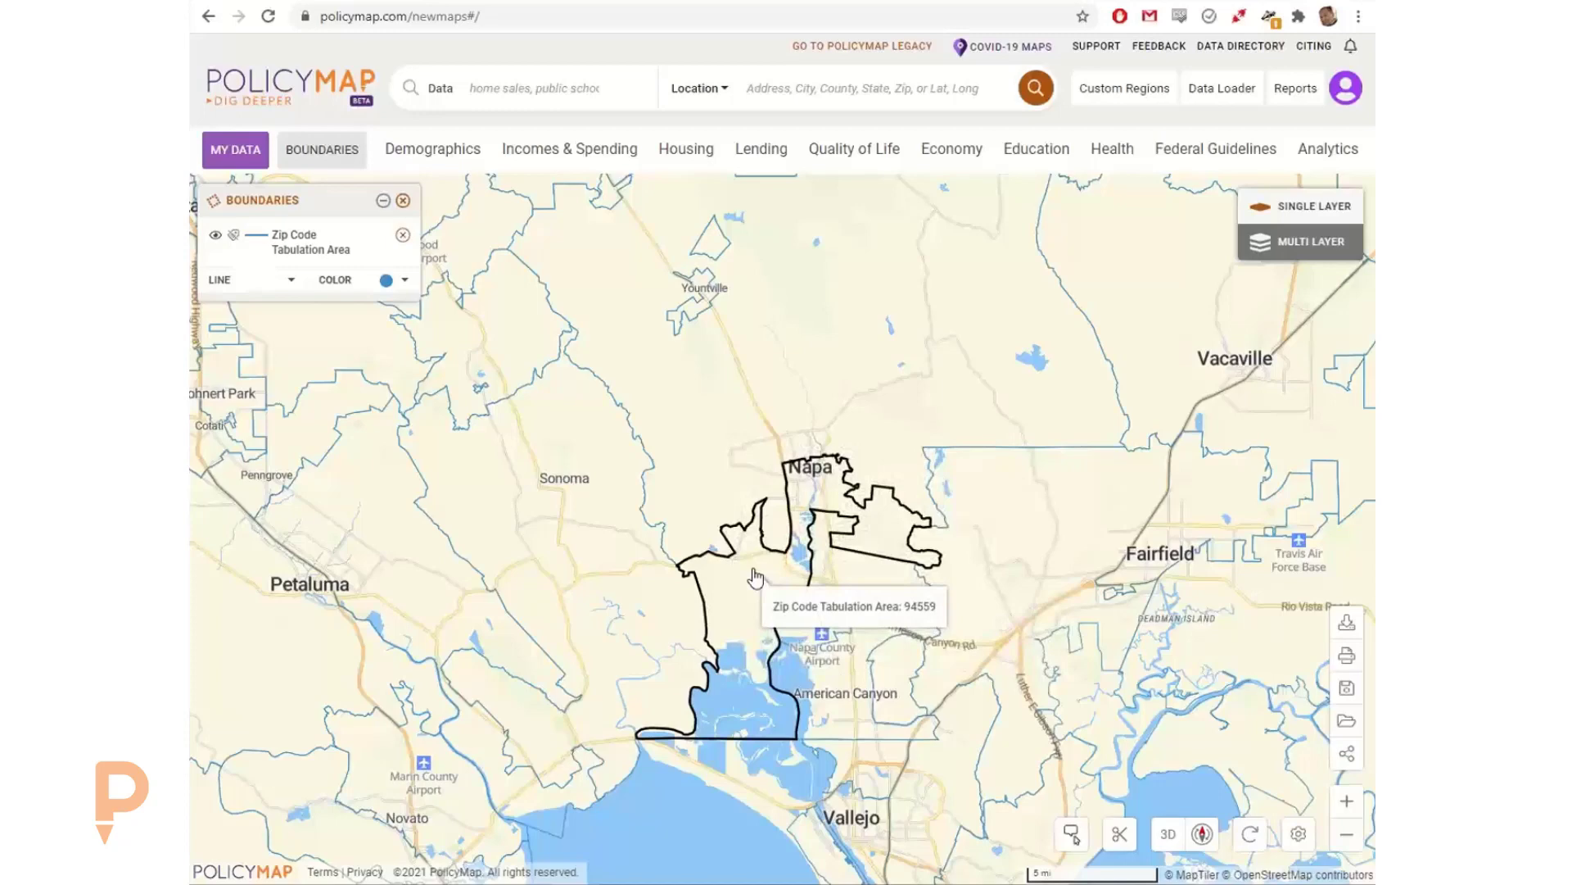
# Step: Add the Census Tracts (2010) boundaries alongside the zip code areas and turn off the tract labels
pyautogui.click(319, 150)
pyautogui.click(502, 492)
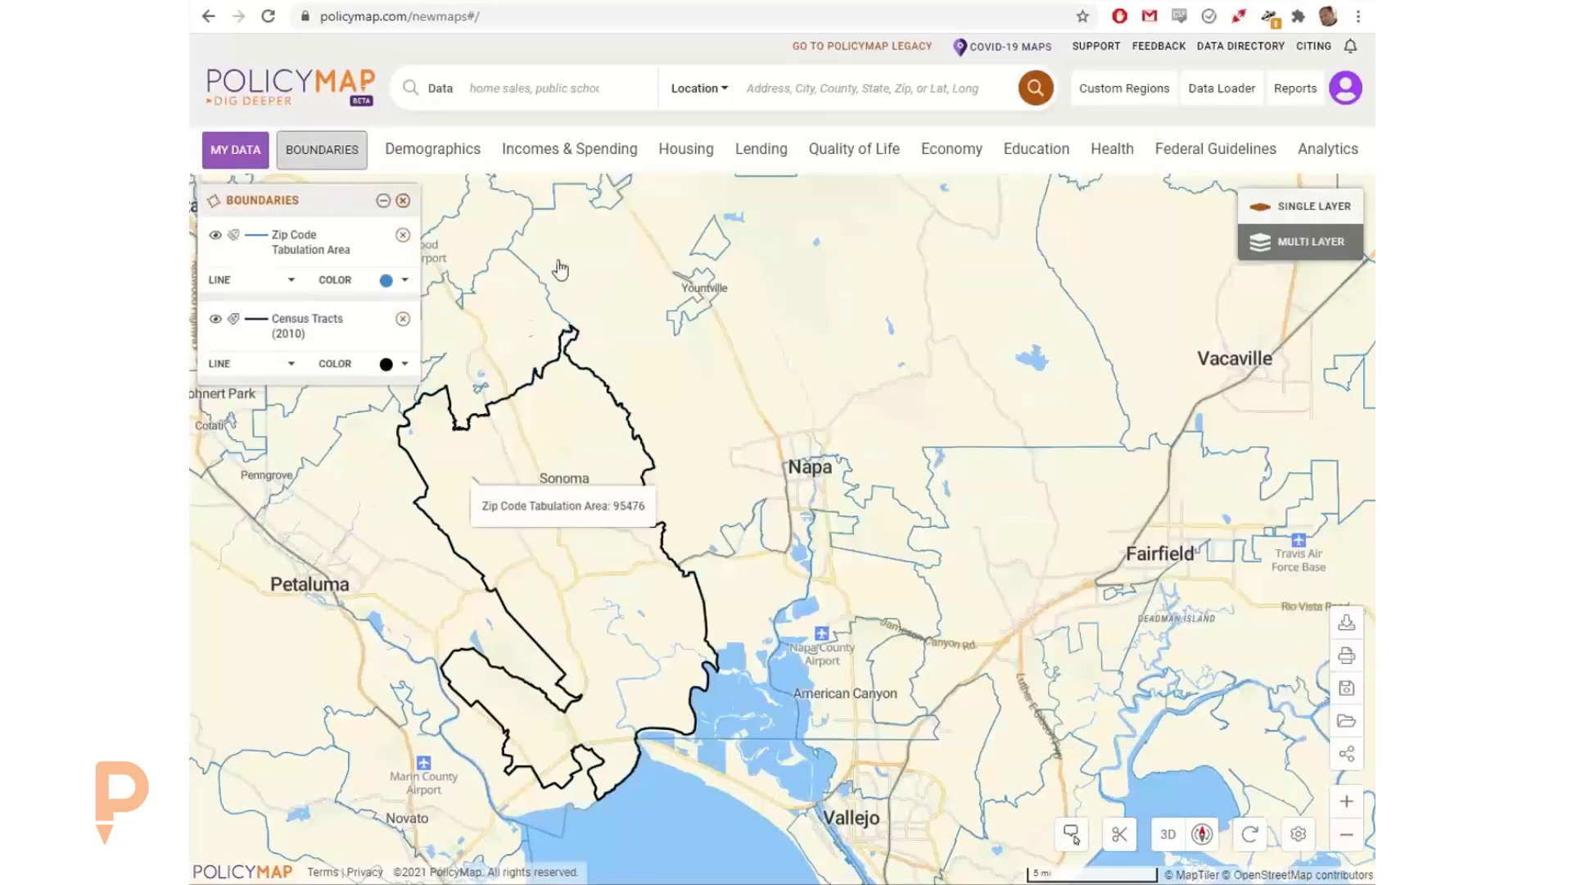
pyautogui.click(234, 318)
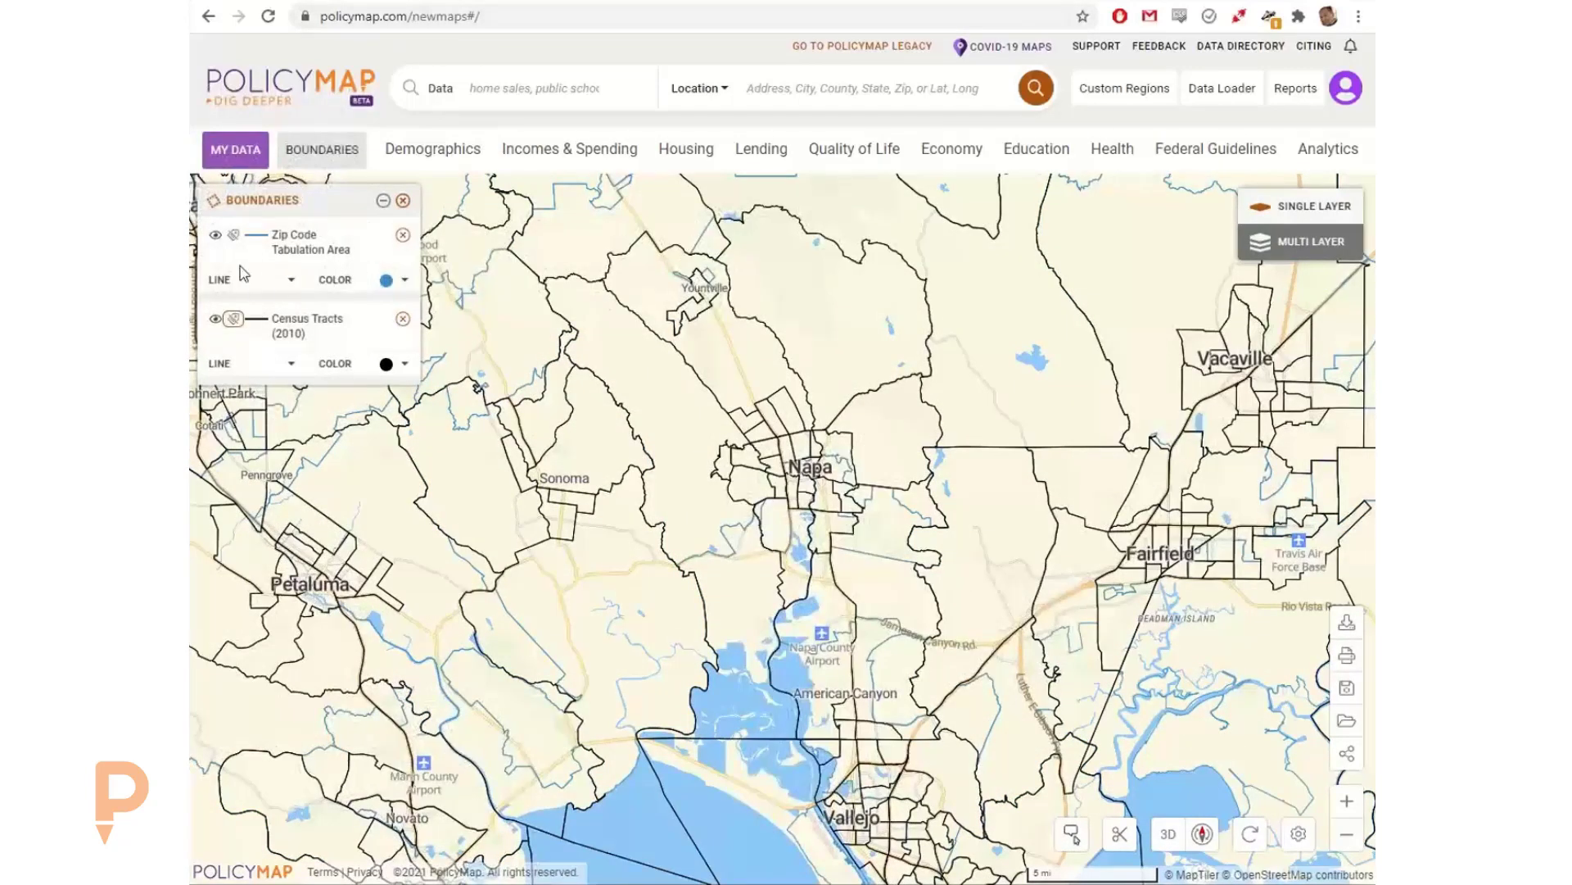
# Step: Set the Zip Code Tabulation Area line weight to Large, compare both overlays, and remove all boundaries from the map
pyautogui.click(275, 283)
pyautogui.click(491, 356)
pyautogui.click(459, 445)
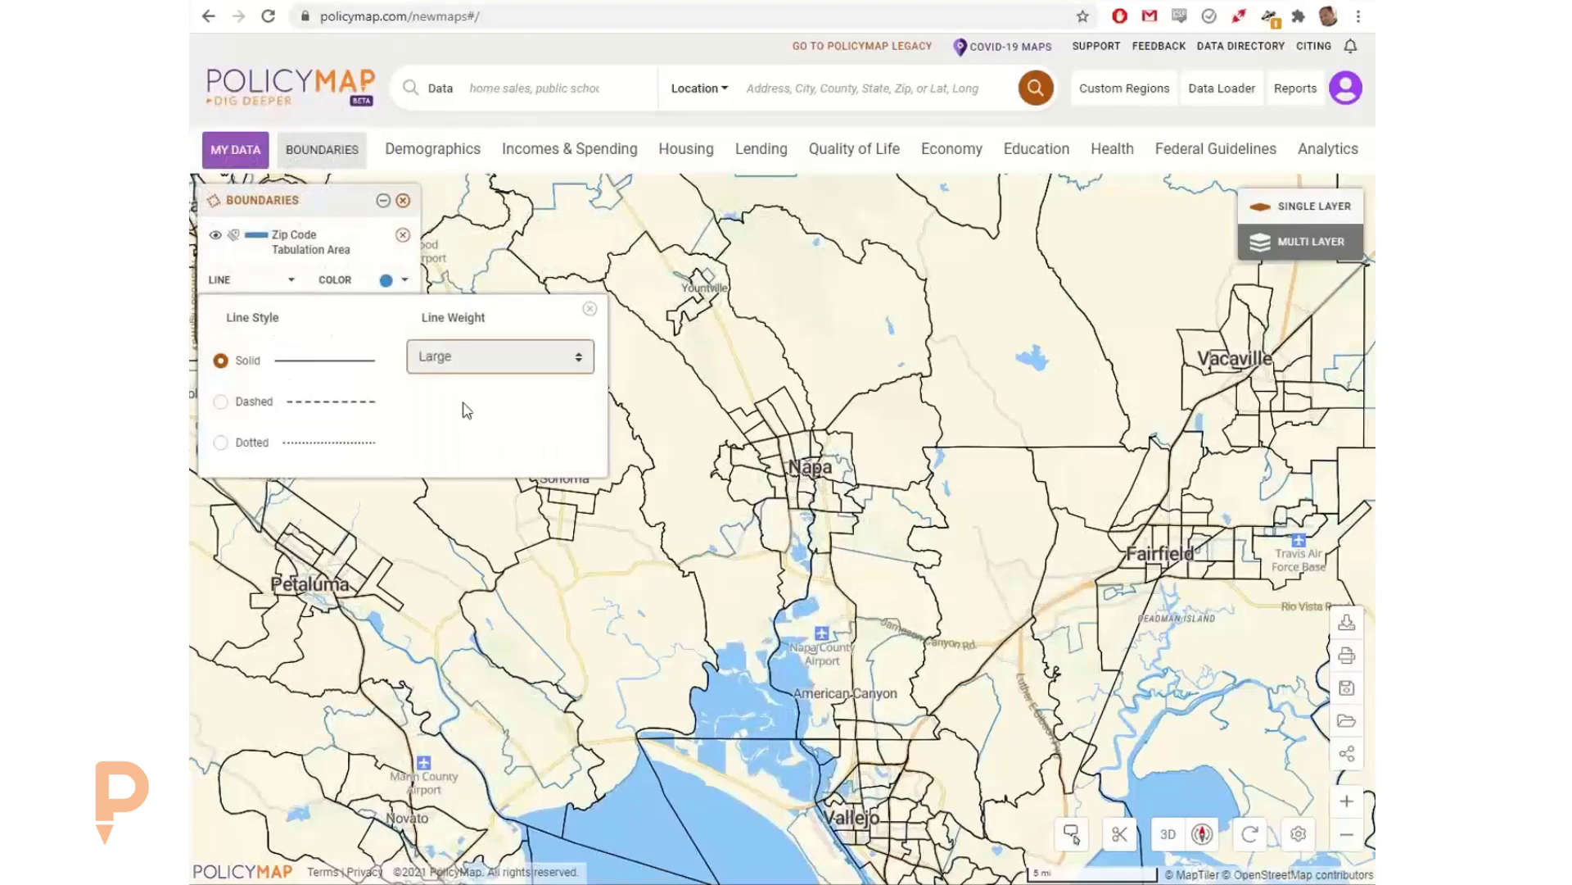
pyautogui.click(352, 231)
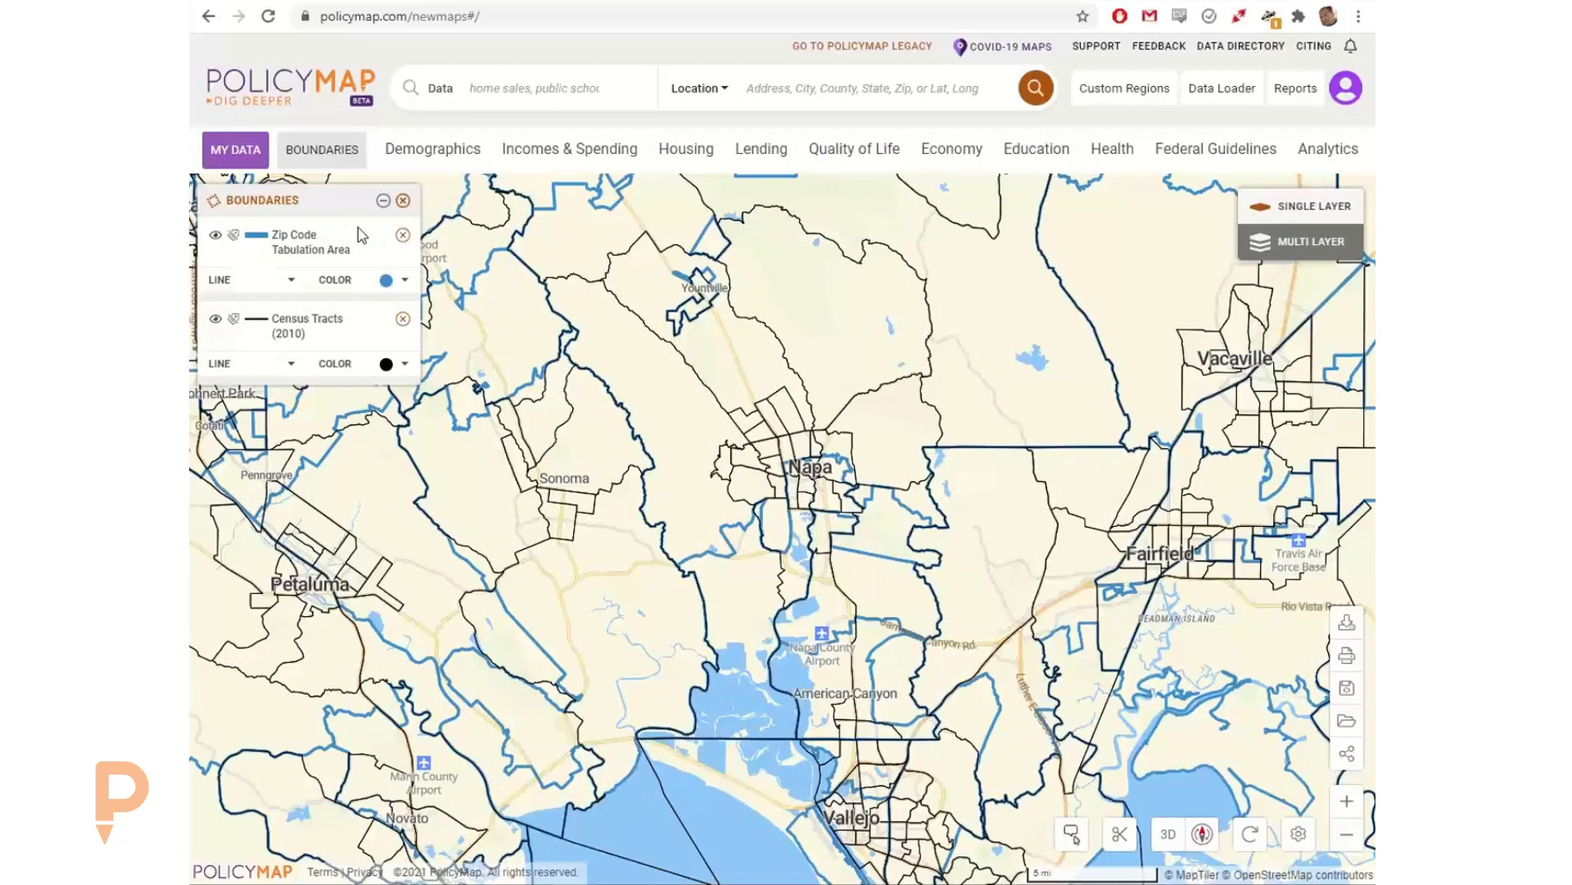
pyautogui.click(403, 202)
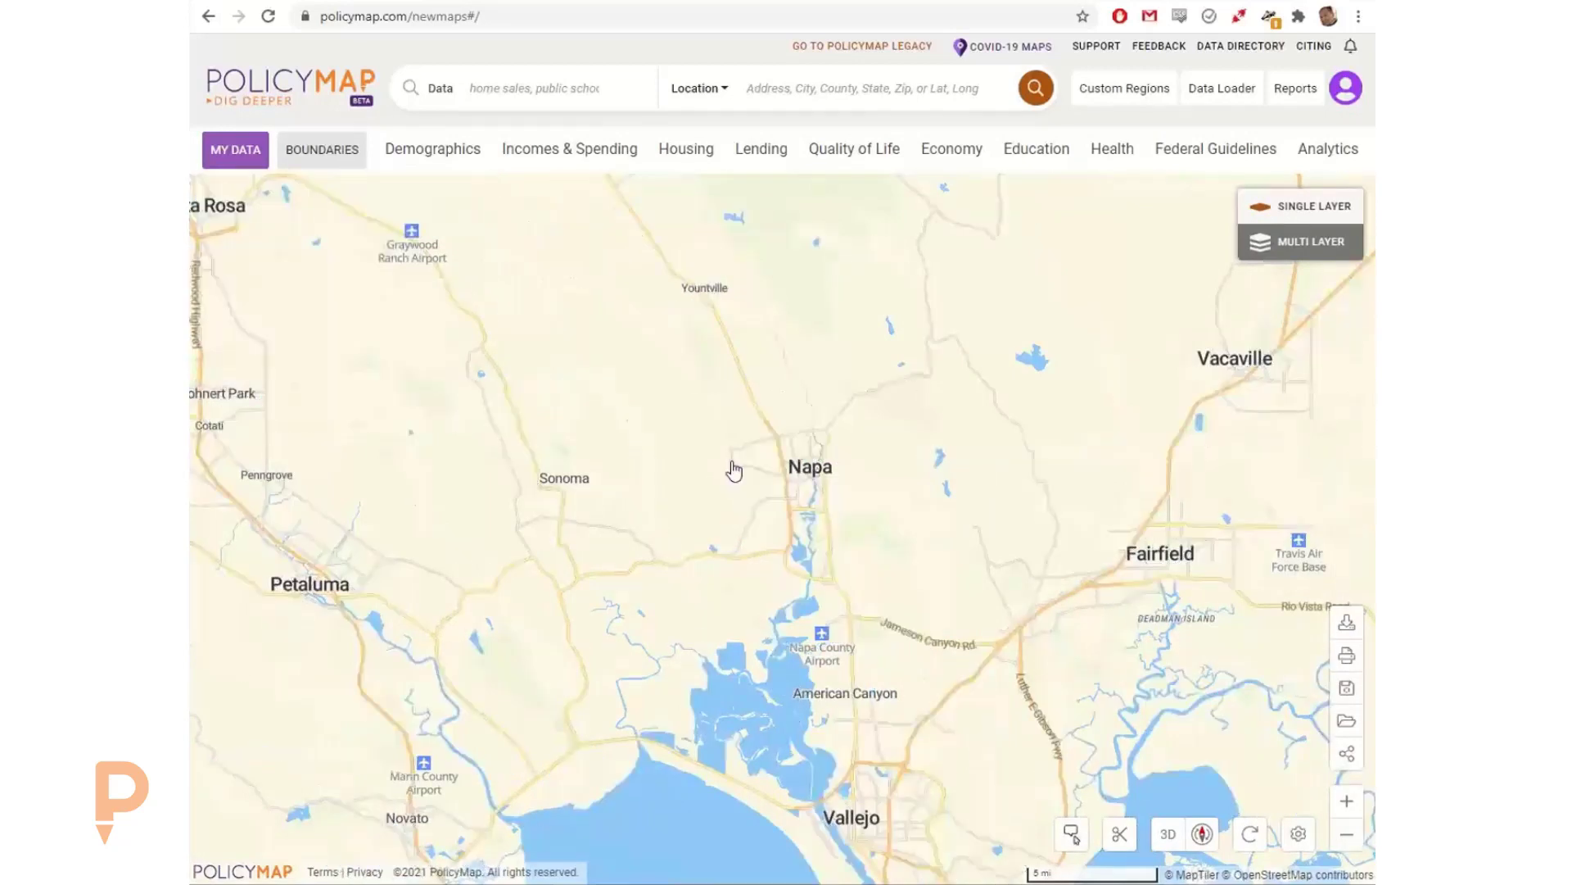
# Step: Start a custom region with the Draw region method and connected points, tracing its southern edge from southeast of Napa westward along the highway
pyautogui.scroll(2, 762, 491)
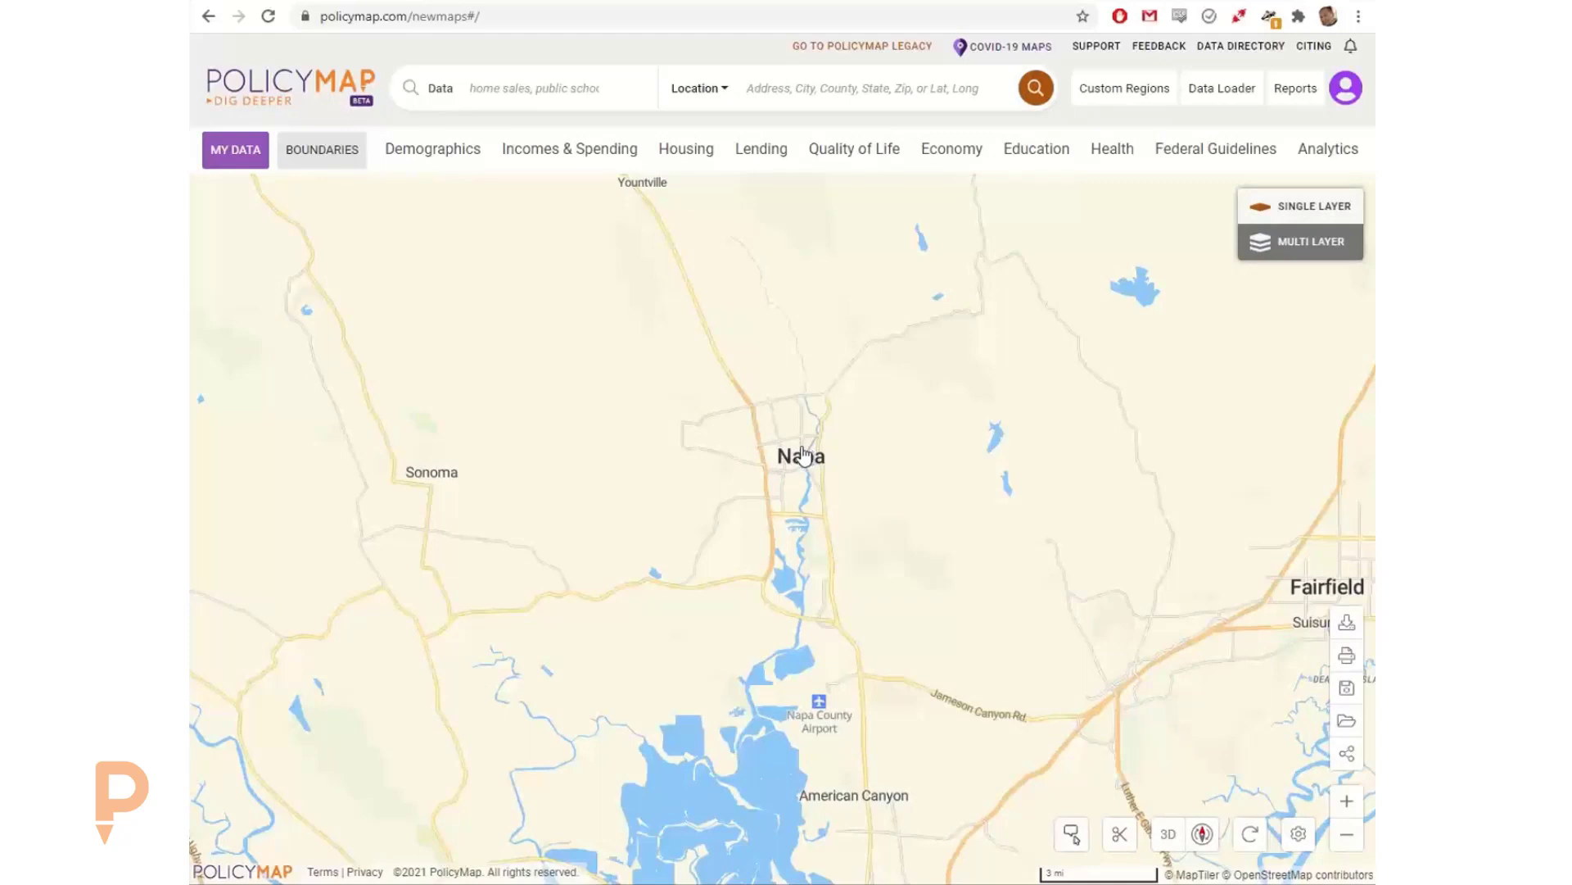
pyautogui.click(1126, 92)
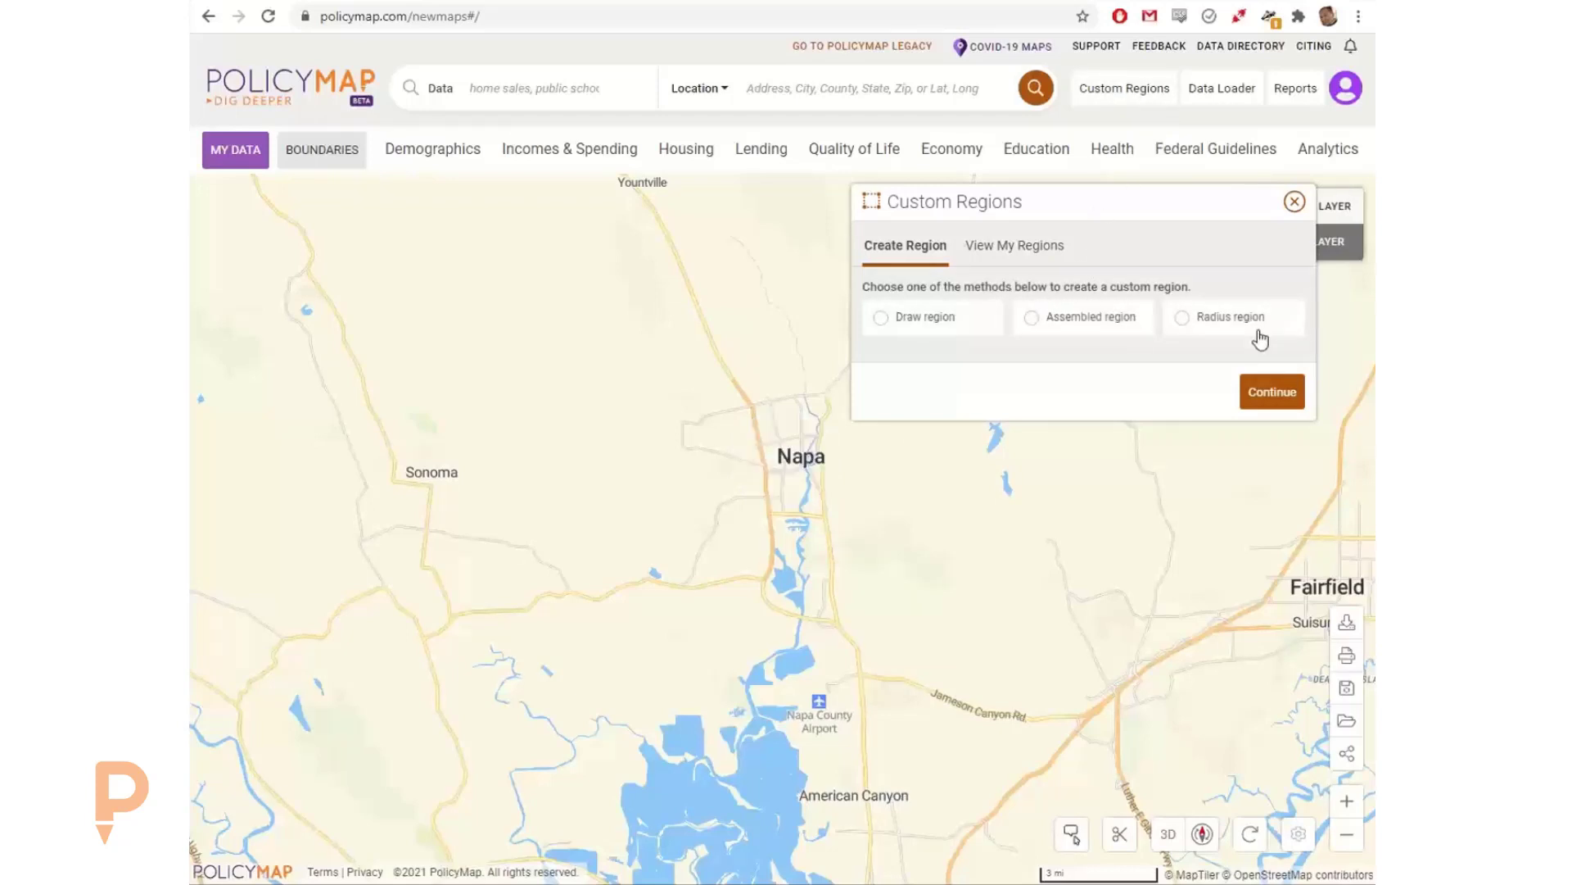
pyautogui.click(924, 319)
pyautogui.click(1280, 453)
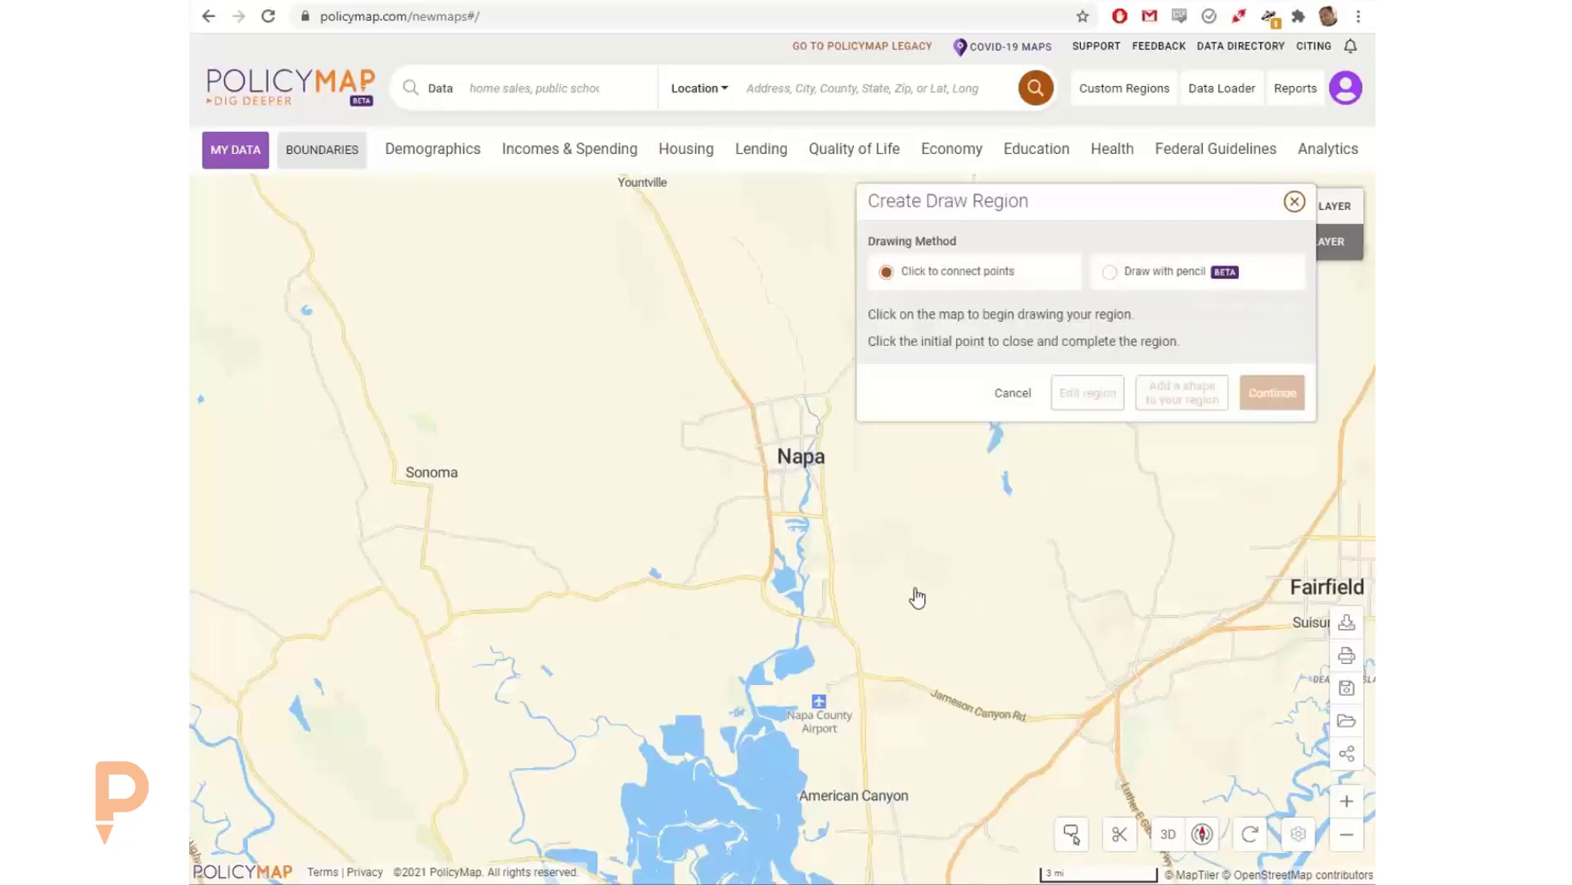
pyautogui.click(834, 623)
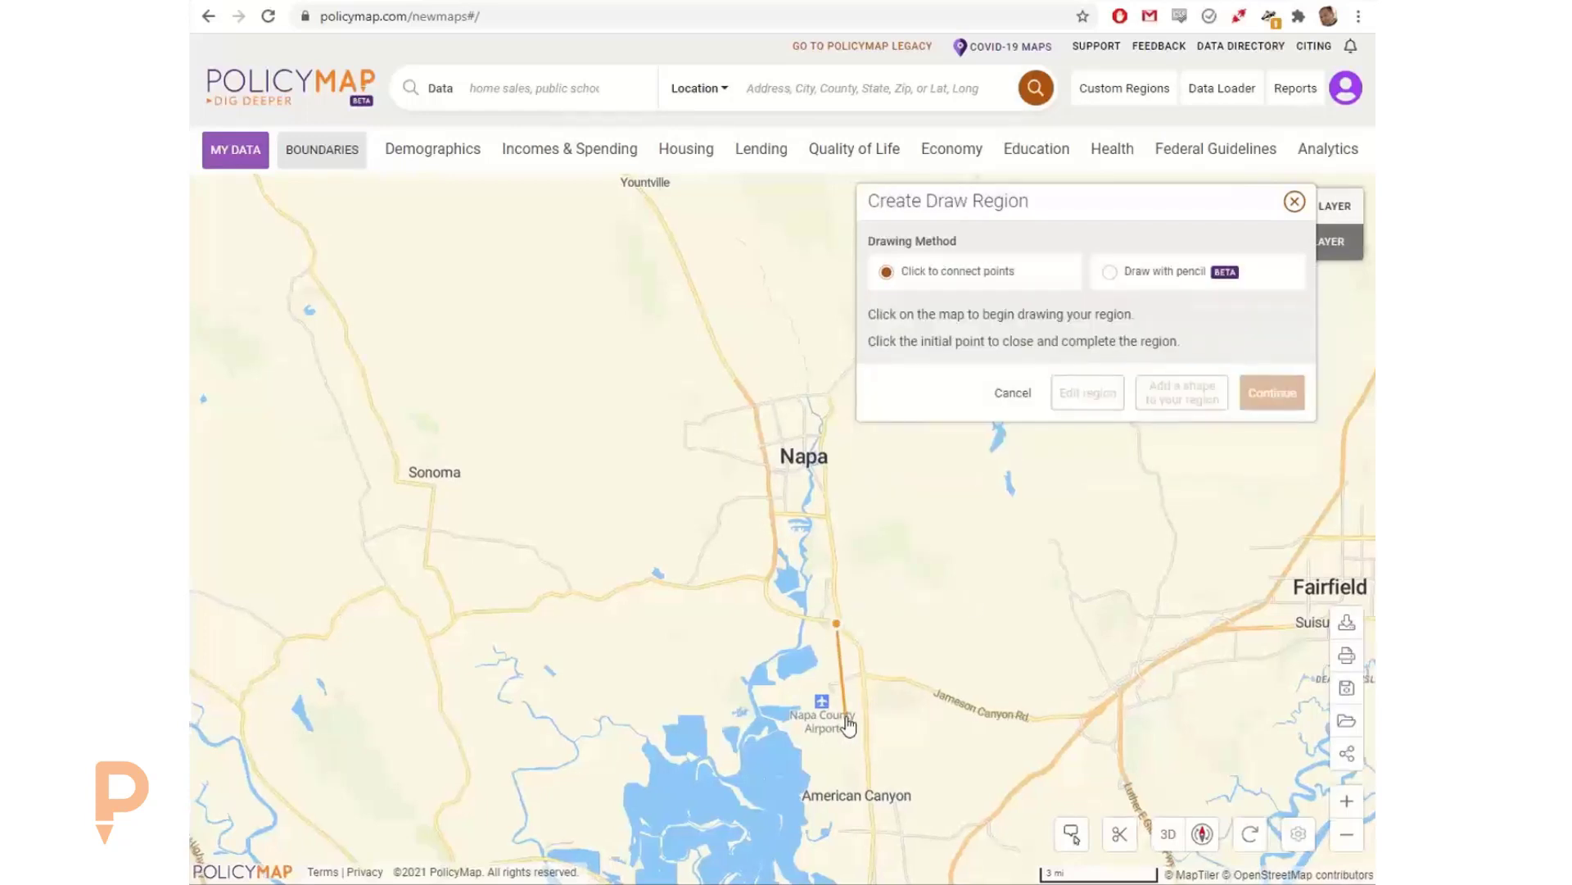
pyautogui.click(771, 580)
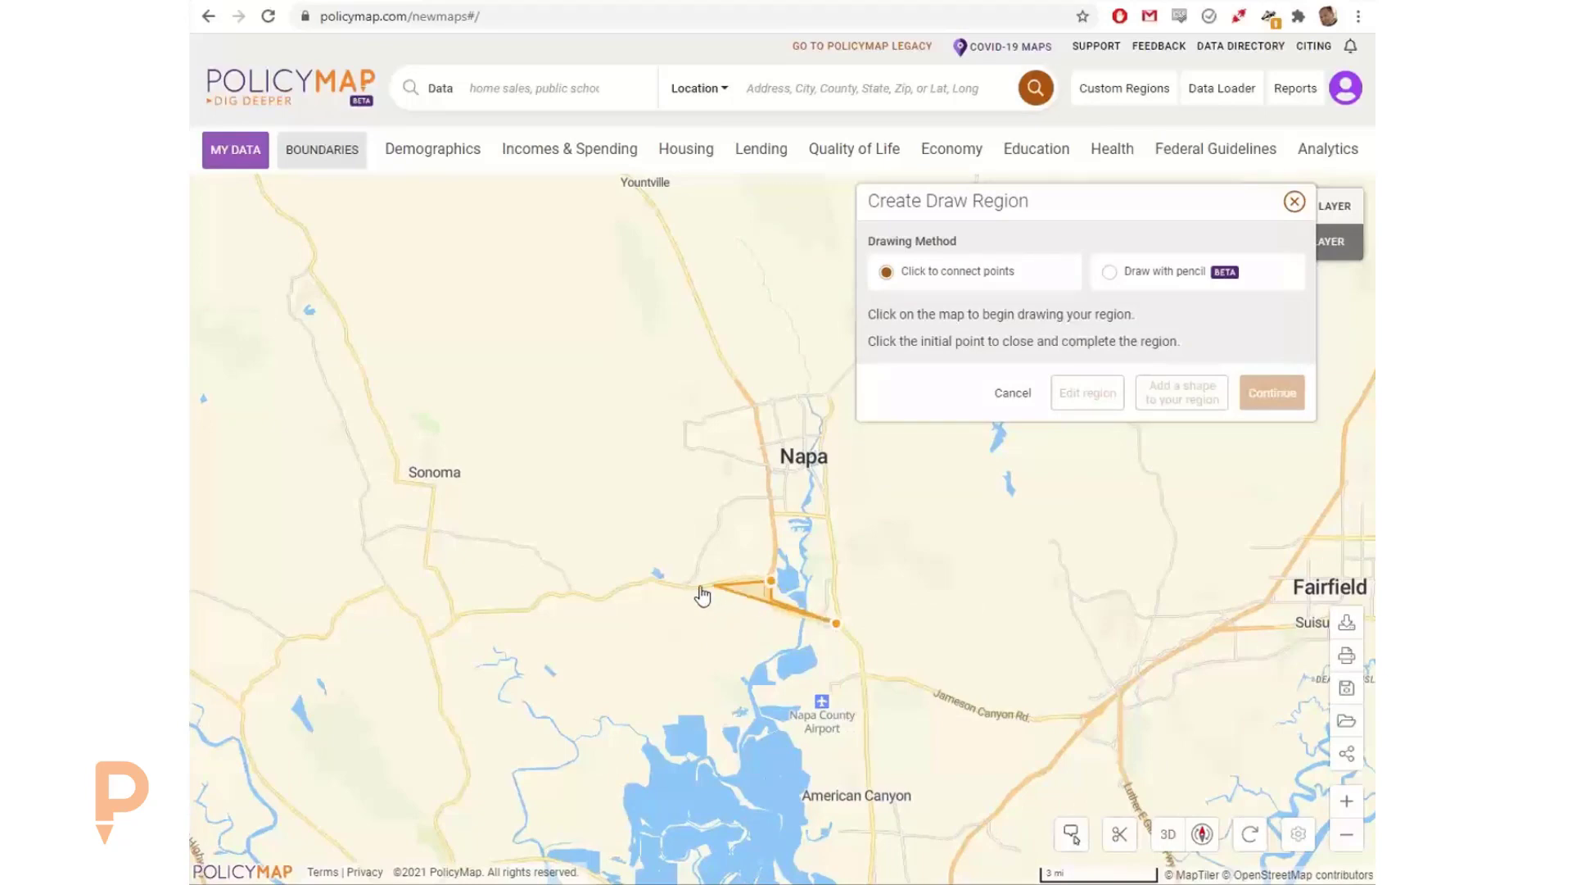
pyautogui.click(700, 585)
pyautogui.scroll(6, 636, 620)
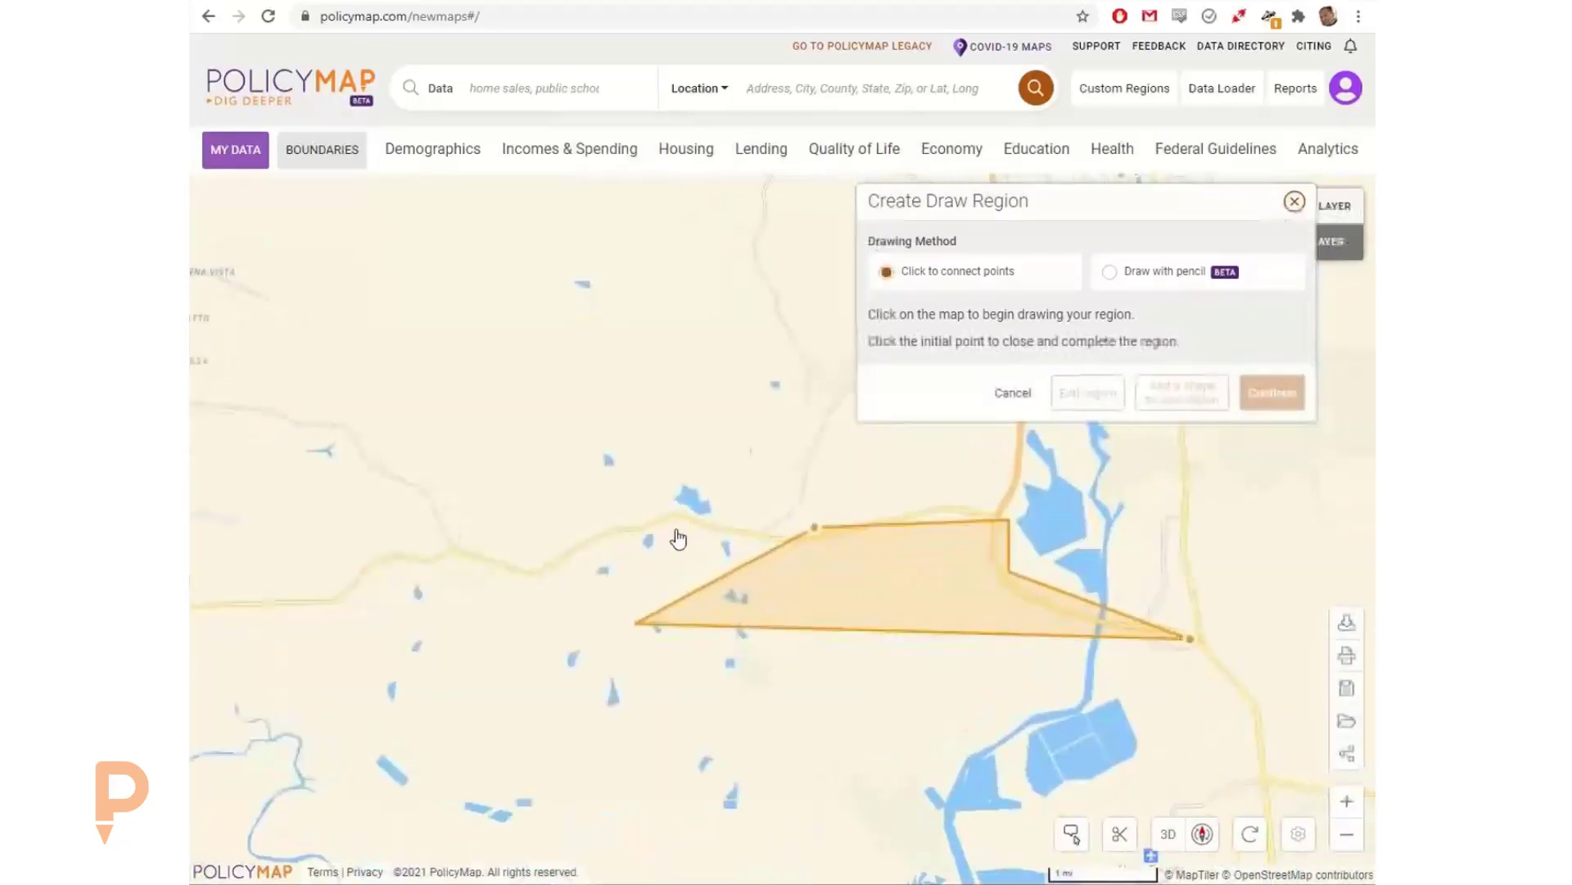
pyautogui.click(678, 500)
pyautogui.click(568, 545)
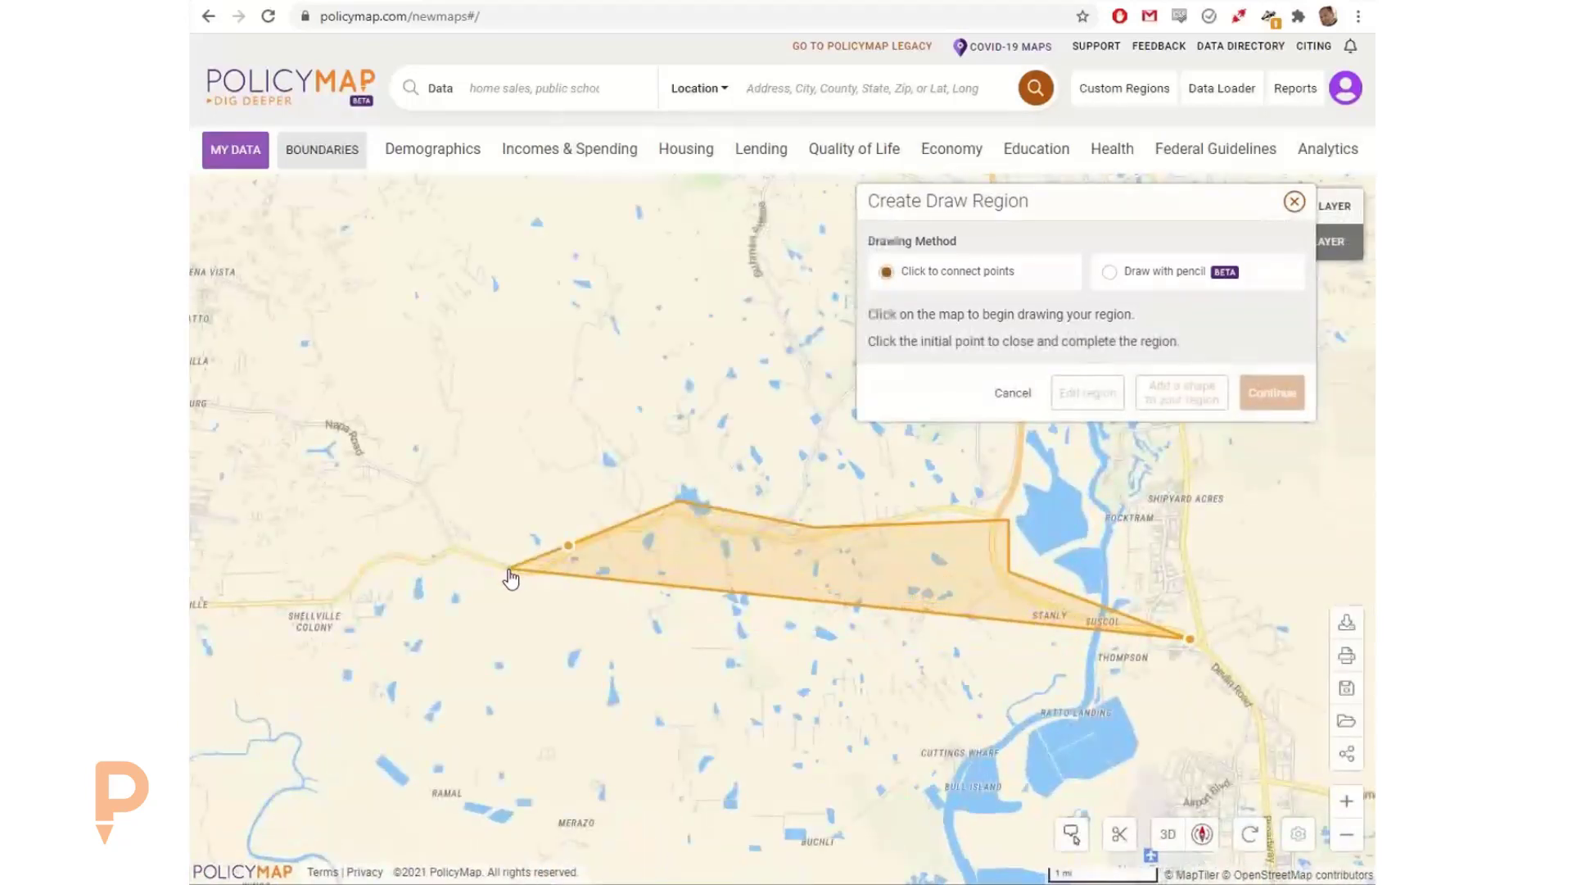
pyautogui.click(509, 570)
pyautogui.click(455, 551)
# Step: Continue the region outline northwest, across the north of Napa and down its eastern side, and close it at the starting point
pyautogui.scroll(-4, 460, 494)
pyautogui.moveTo(445, 377); pyautogui.dragTo(421, 557)
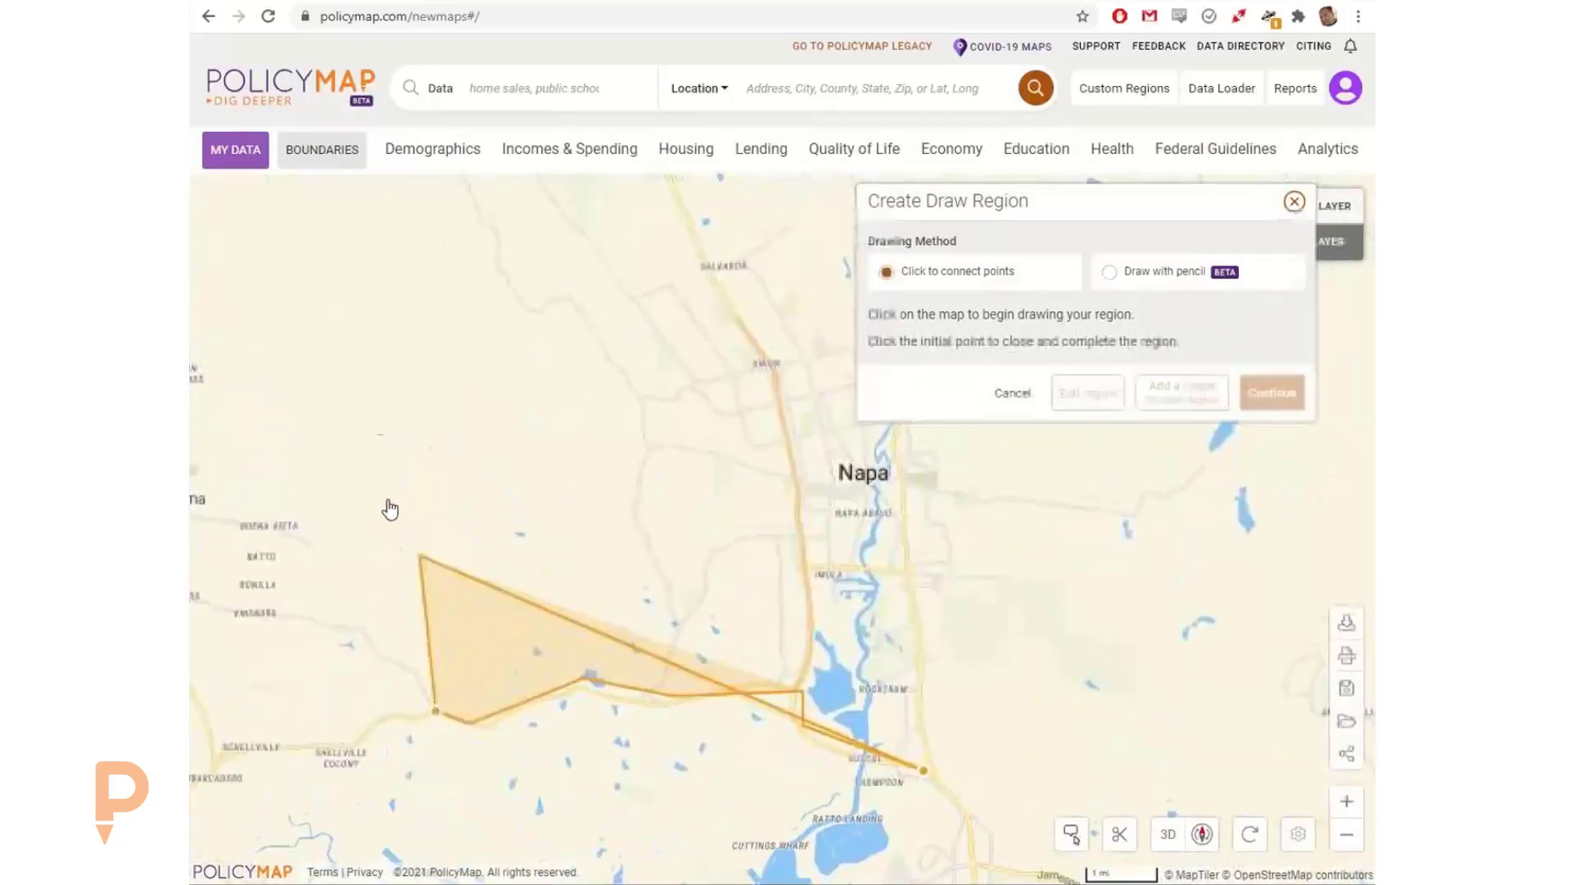
pyautogui.click(297, 343)
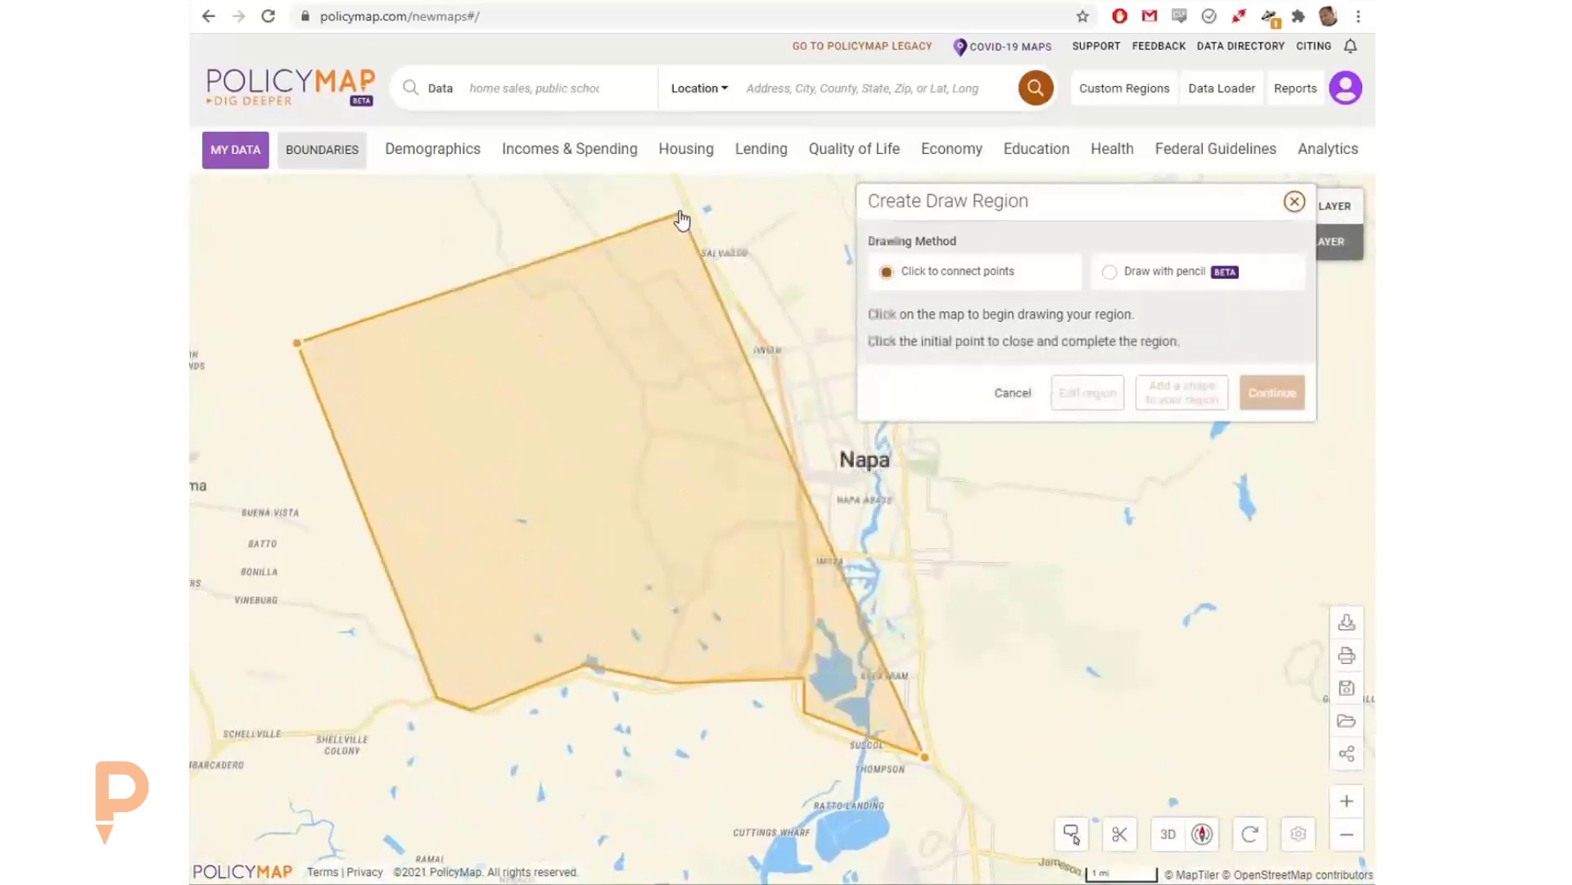
pyautogui.click(680, 210)
pyautogui.click(778, 354)
pyautogui.moveTo(709, 378); pyautogui.dragTo(545, 358)
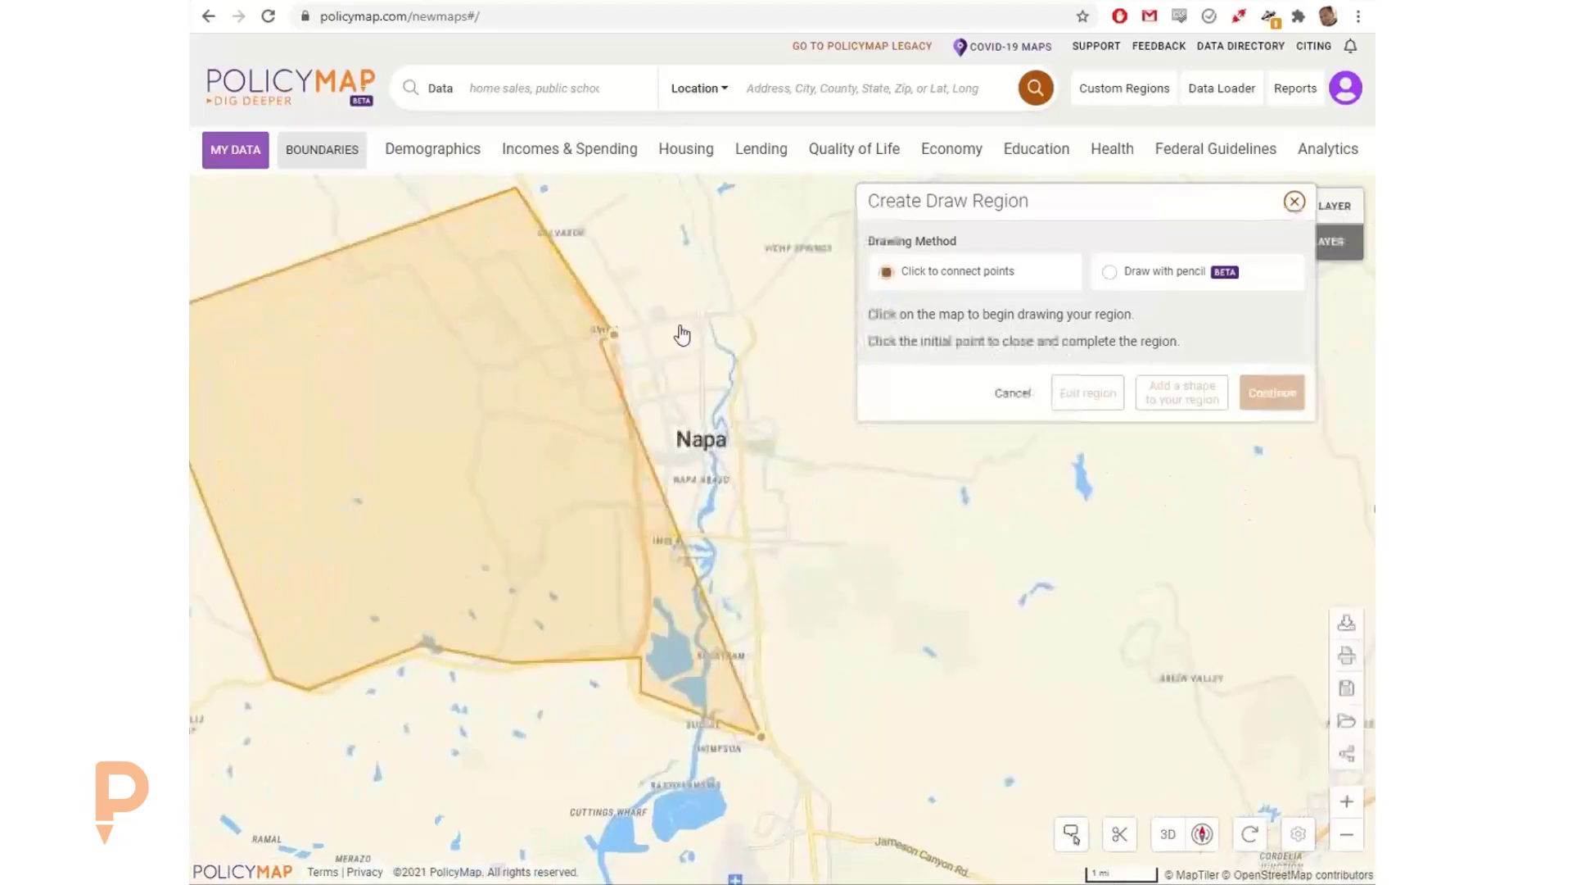
pyautogui.click(741, 311)
pyautogui.click(760, 336)
pyautogui.click(737, 355)
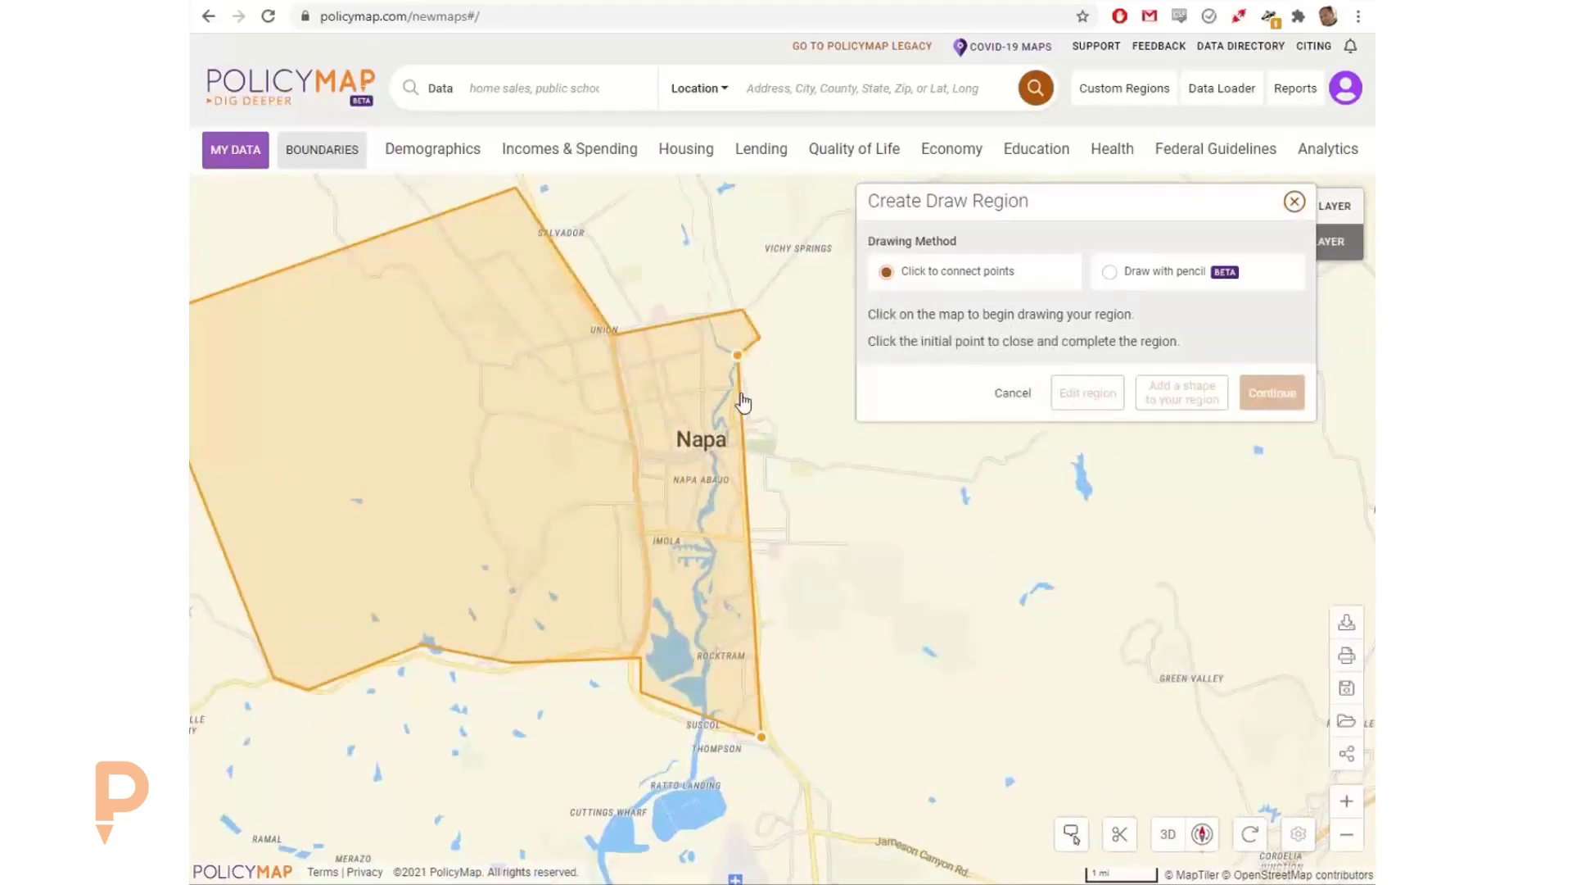
pyautogui.click(737, 449)
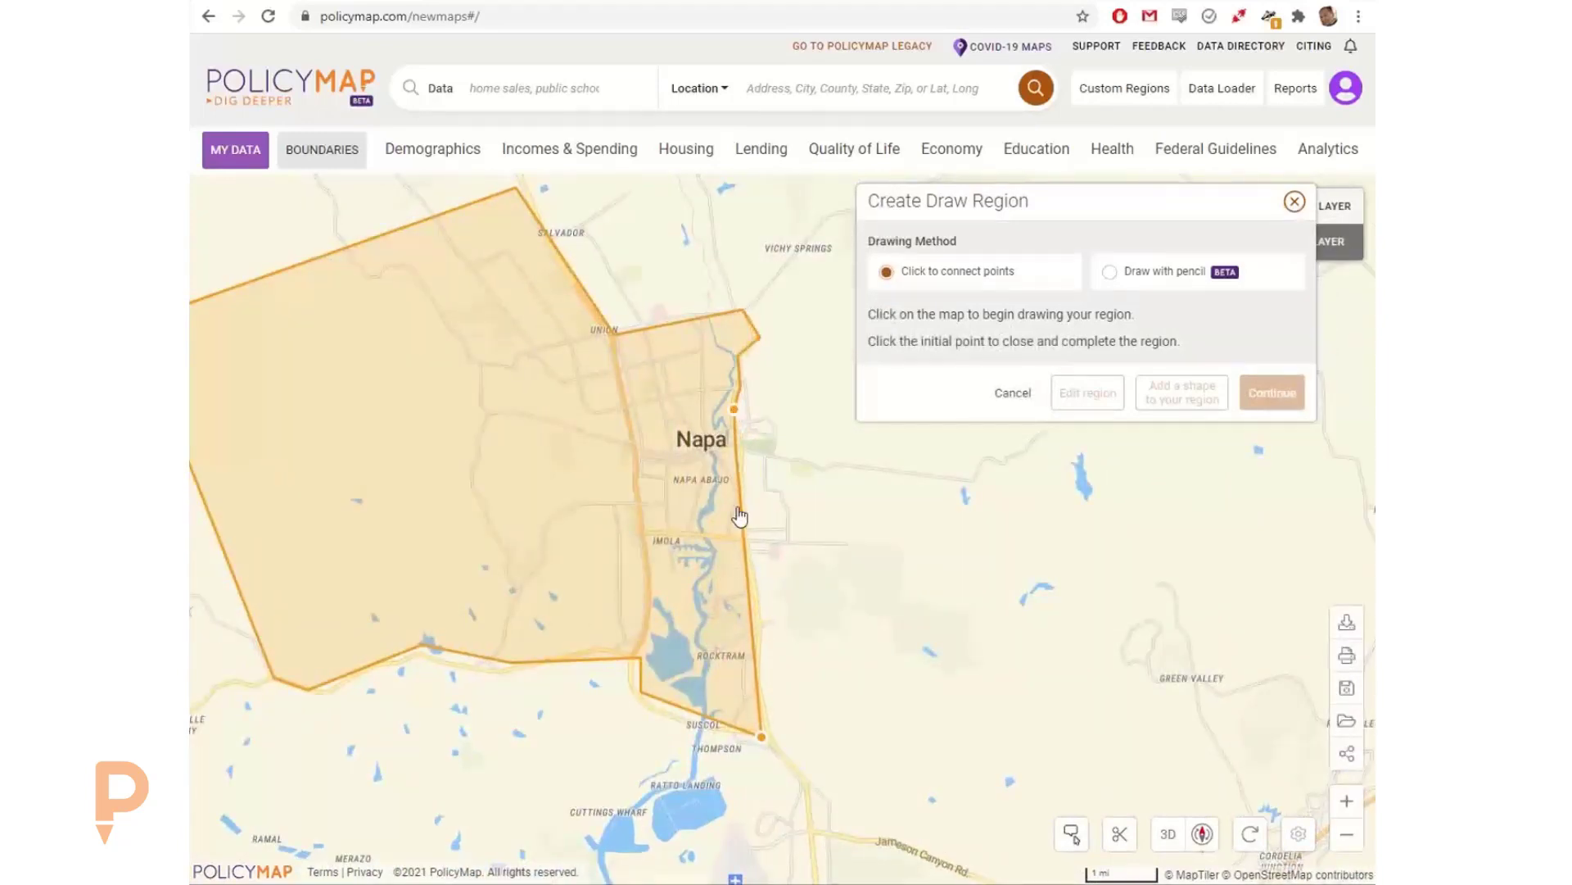
pyautogui.click(762, 618)
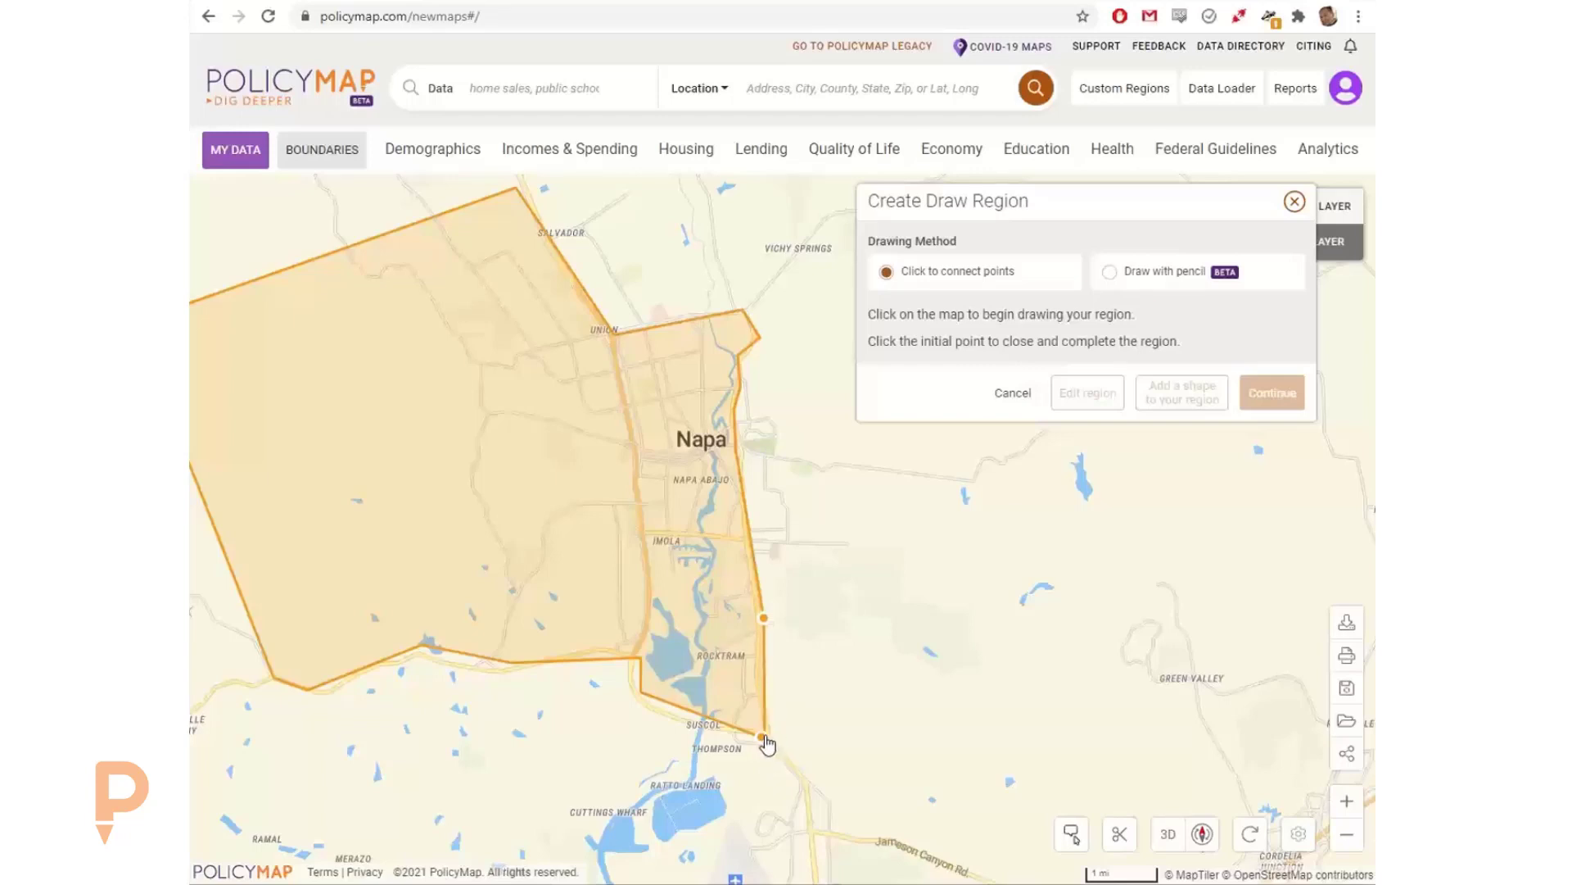
pyautogui.click(764, 736)
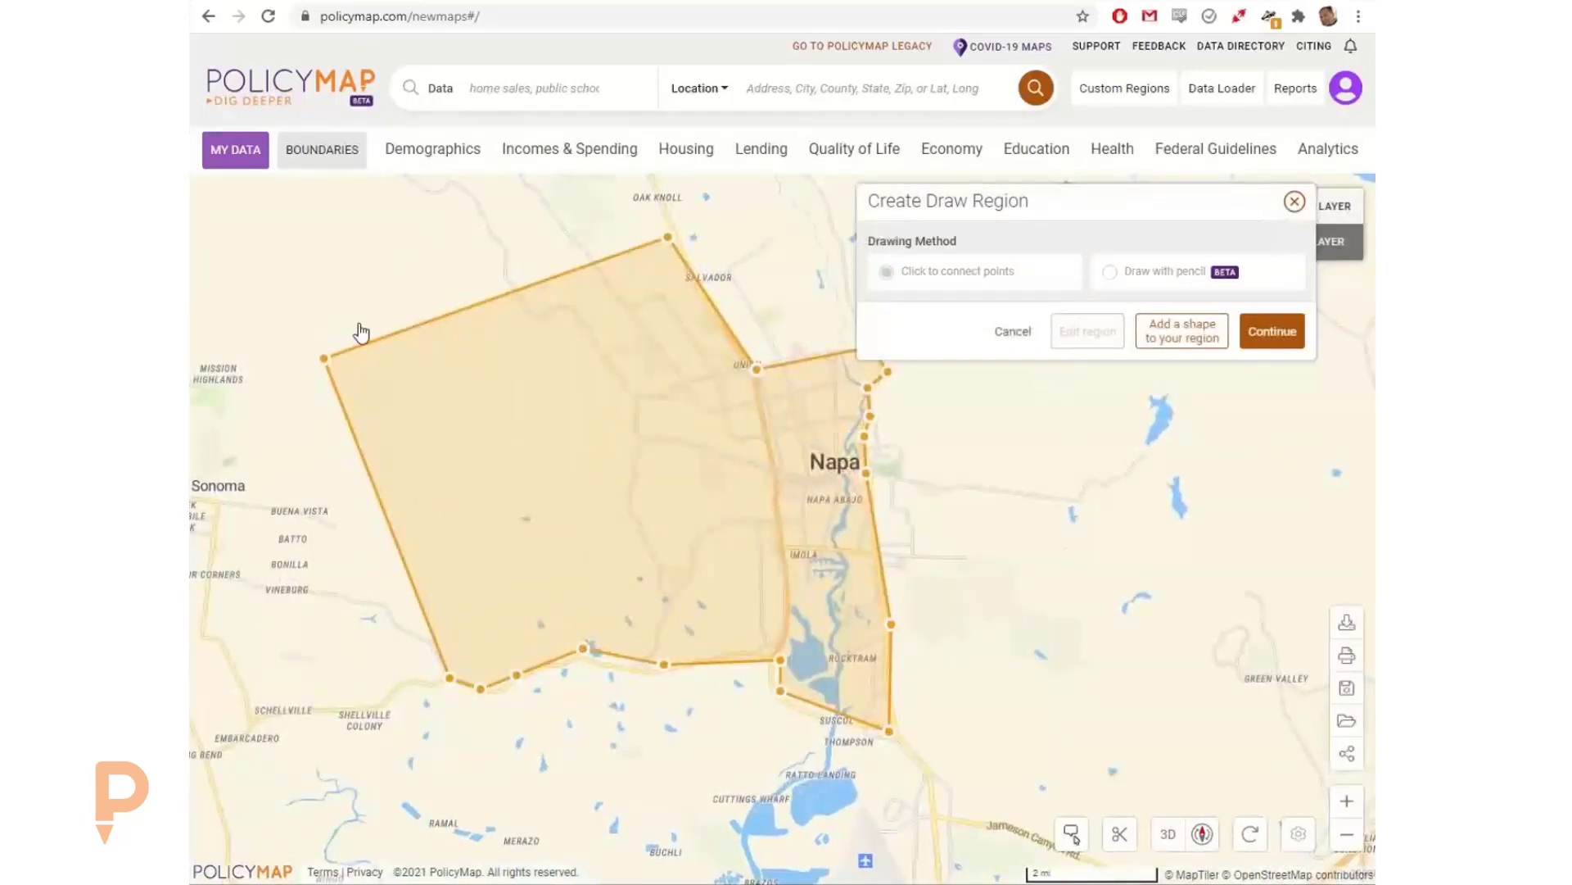
# Step: Reshape the drawn region by moving its northwestern corner inward and pulling the midpoint of the northwestern edge outward
pyautogui.moveTo(330, 359)
pyautogui.mouseDown()
pyautogui.moveTo(394, 370)
pyautogui.moveTo(386, 386)
pyautogui.moveTo(556, 454)
pyautogui.mouseUp()
pyautogui.click(396, 383)
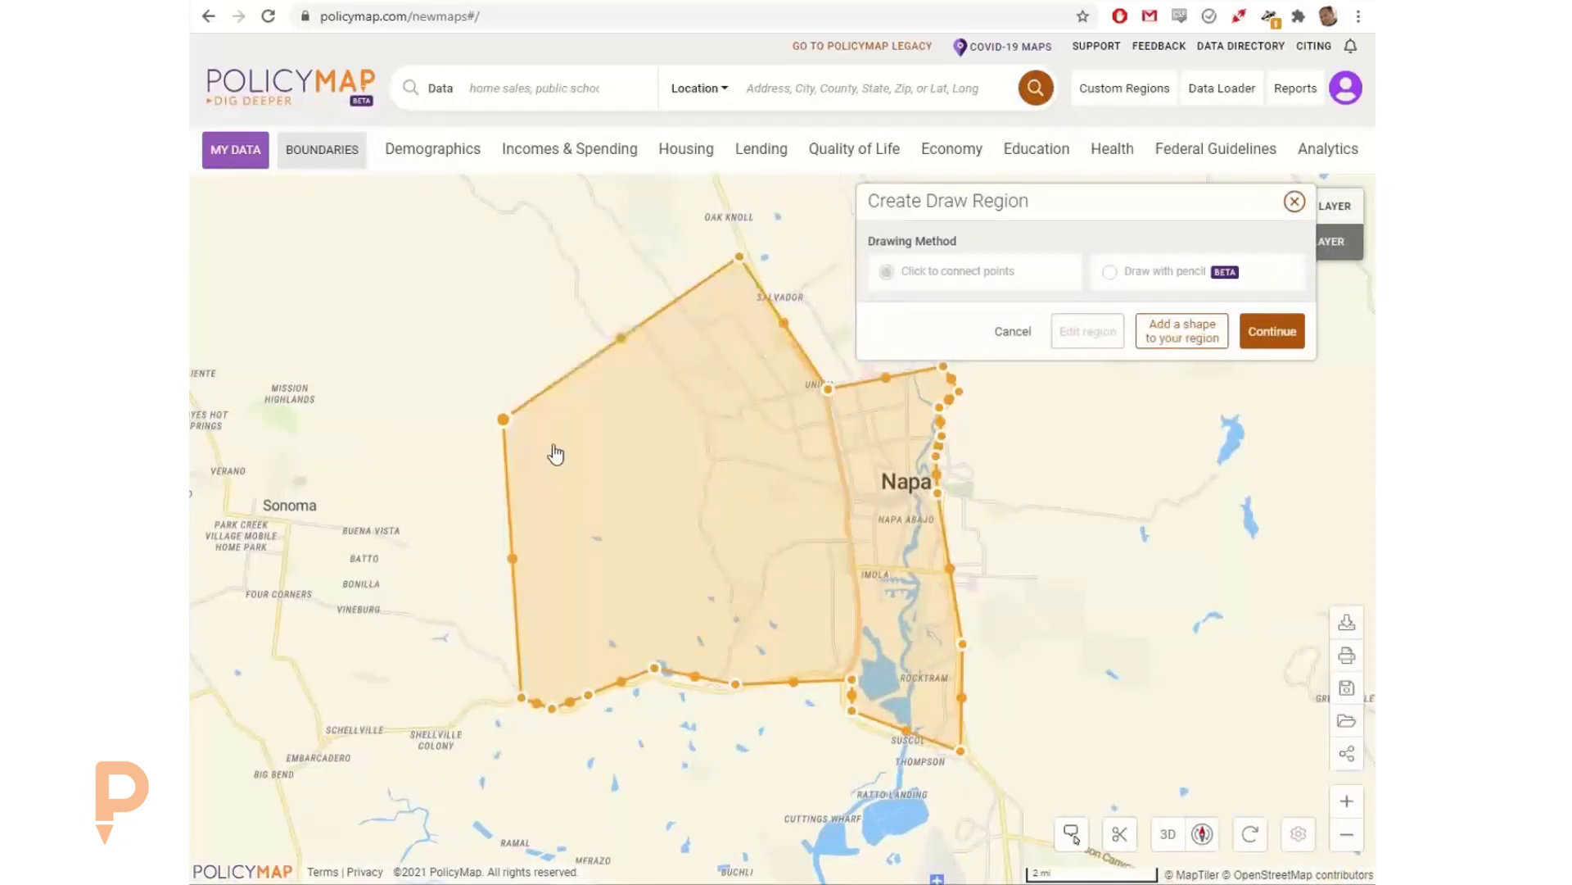
pyautogui.click(621, 338)
pyautogui.moveTo(622, 338); pyautogui.dragTo(576, 262)
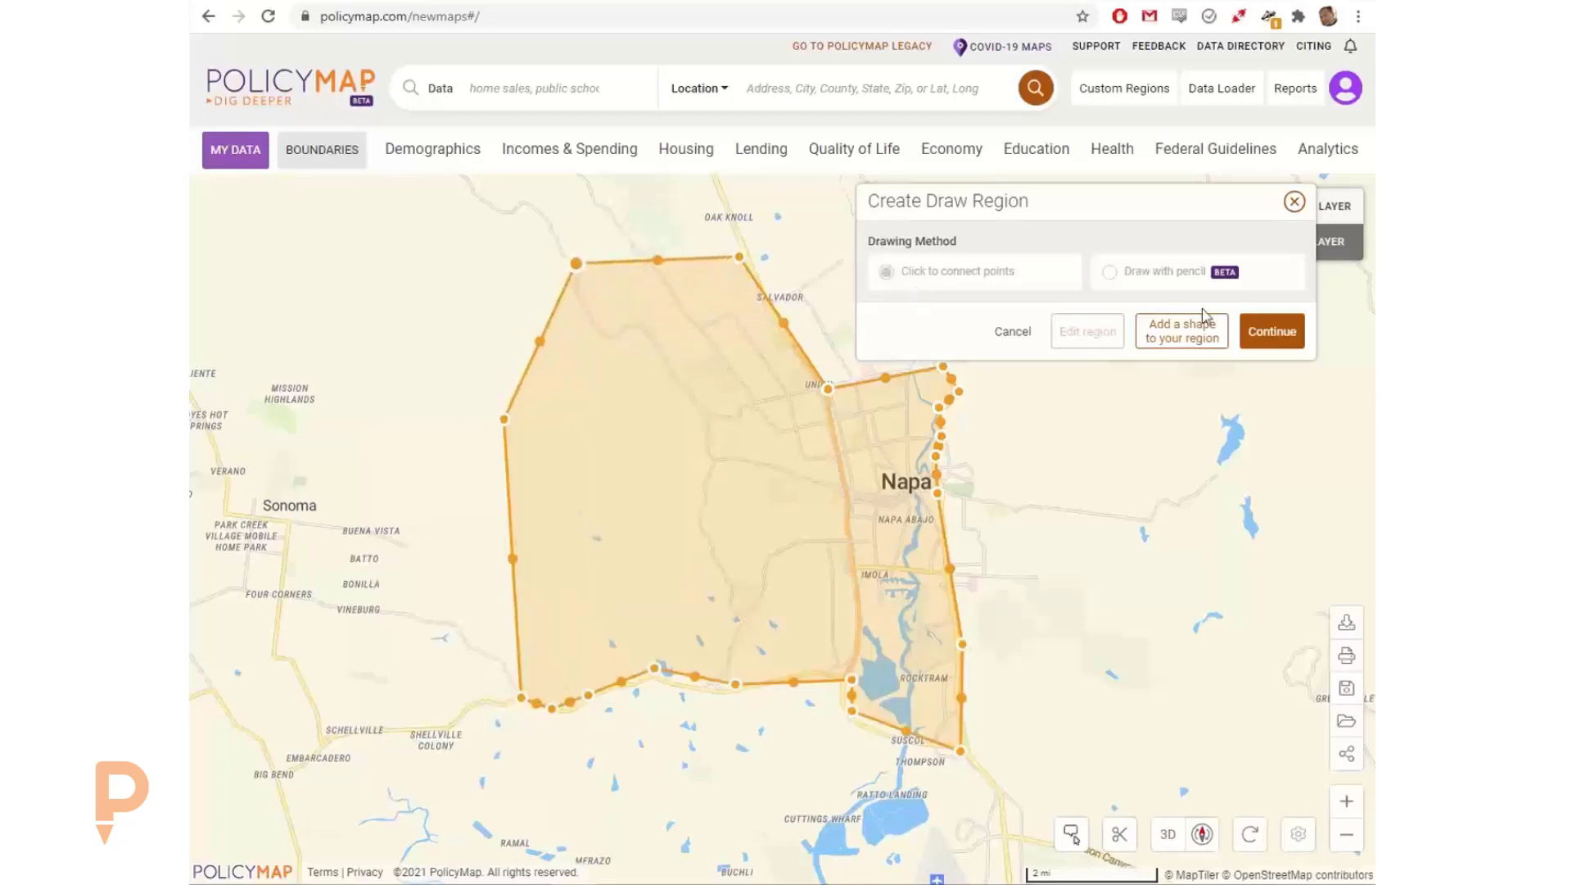
# Step: Accept the drawn shape, name the custom region West Napa, and save it
pyautogui.click(1272, 331)
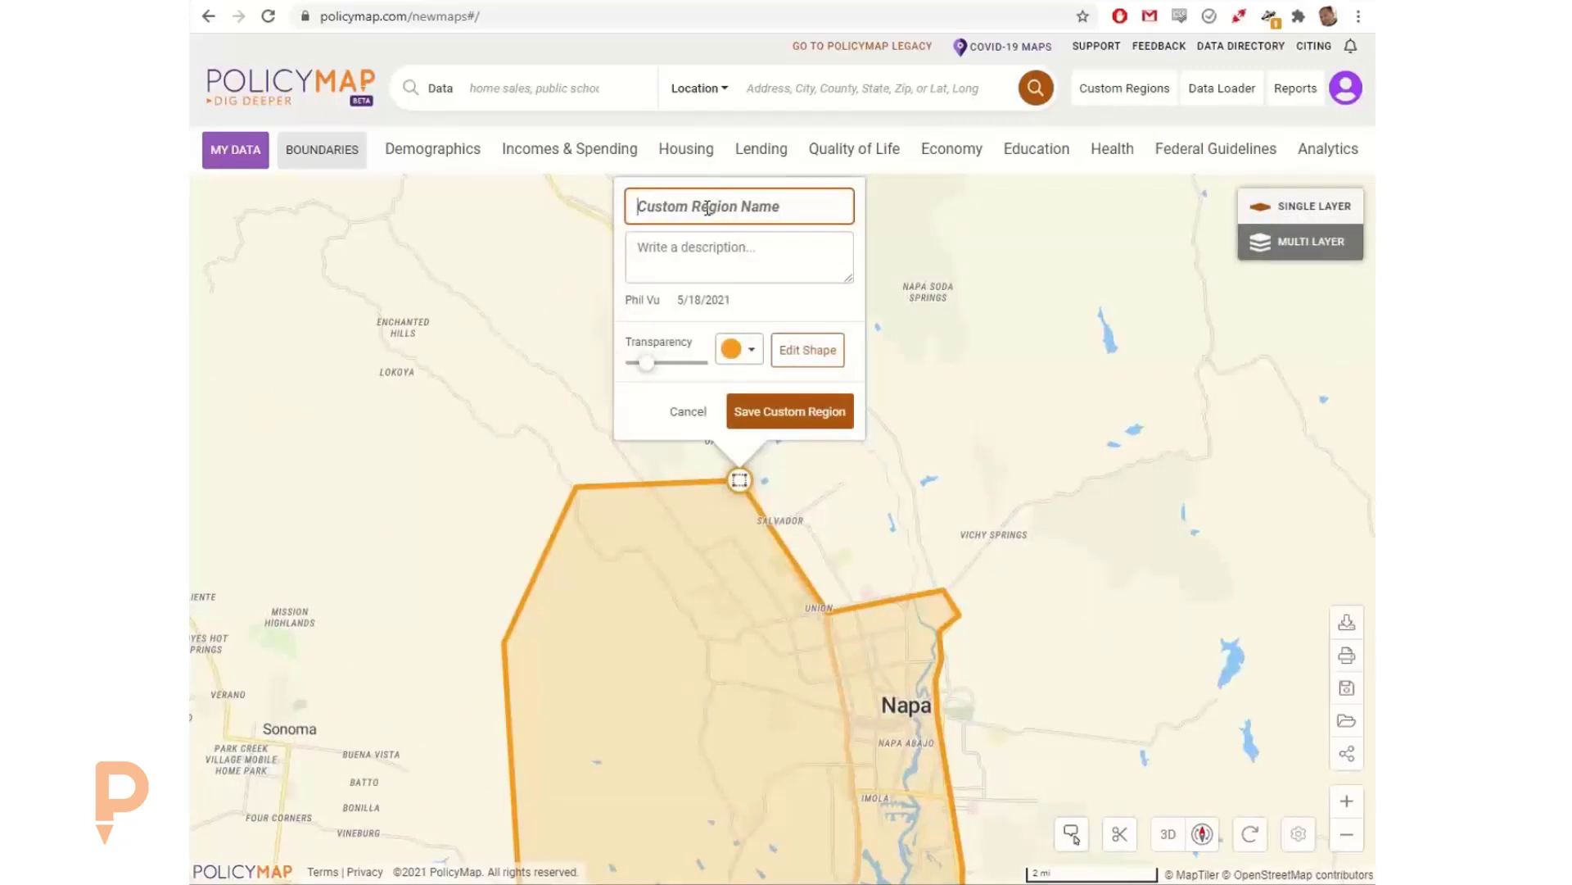
pyautogui.write('Ws')
pyautogui.write('est Napa')
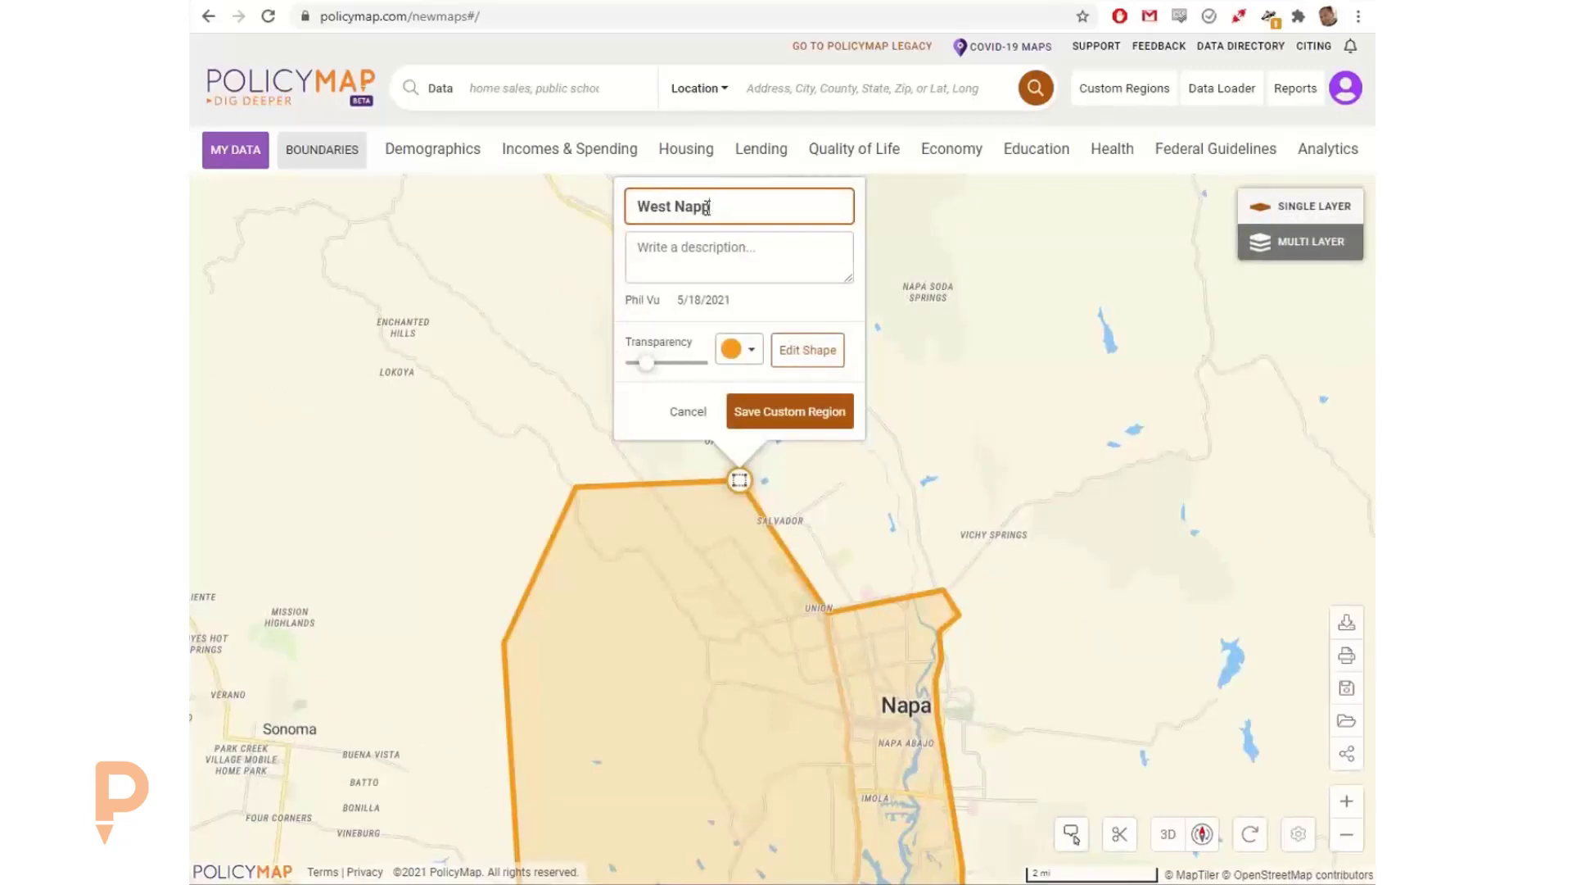
pyautogui.click(814, 414)
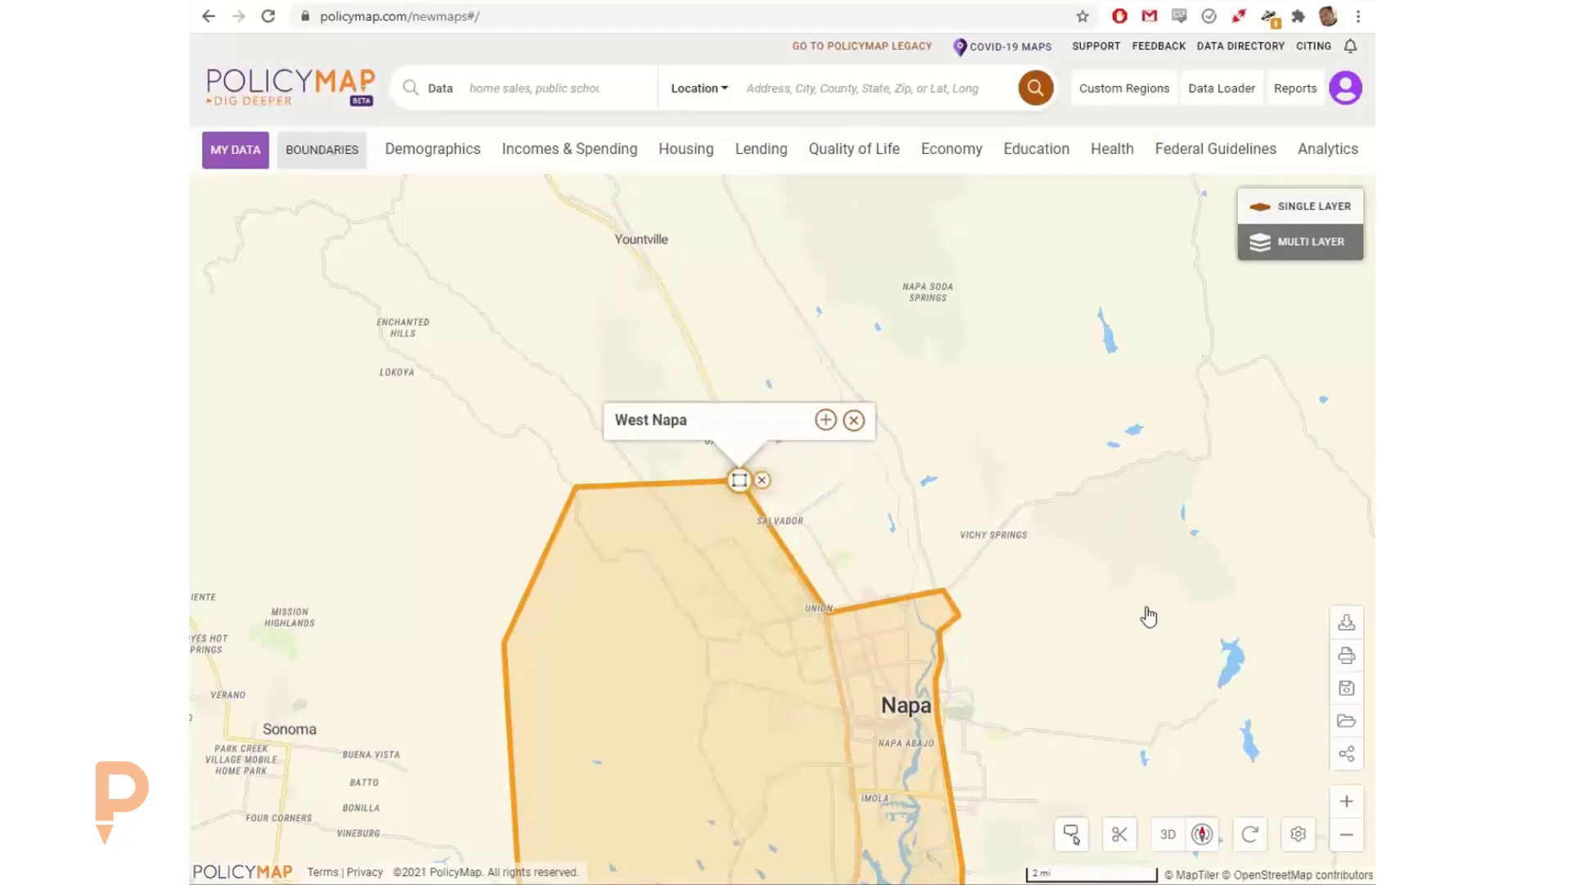
# Step: Examine the edit, share, delete, Clip, Table, Lists, Download and Reports options of the West Napa region and close its details
pyautogui.moveTo(1144, 621); pyautogui.dragTo(1076, 380)
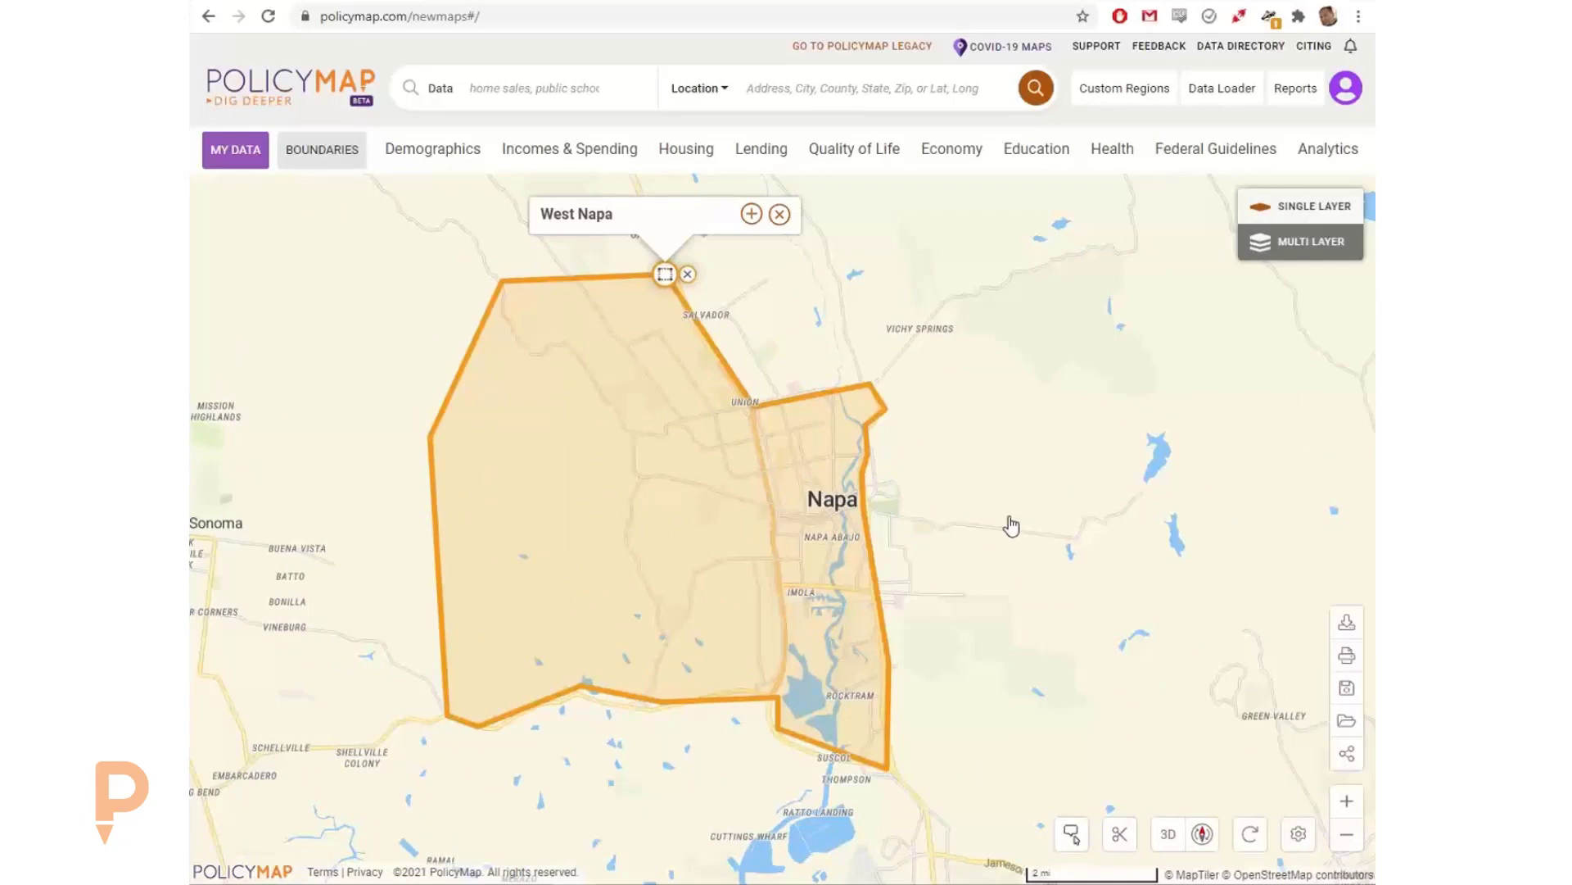
pyautogui.moveTo(1051, 529); pyautogui.dragTo(1065, 537)
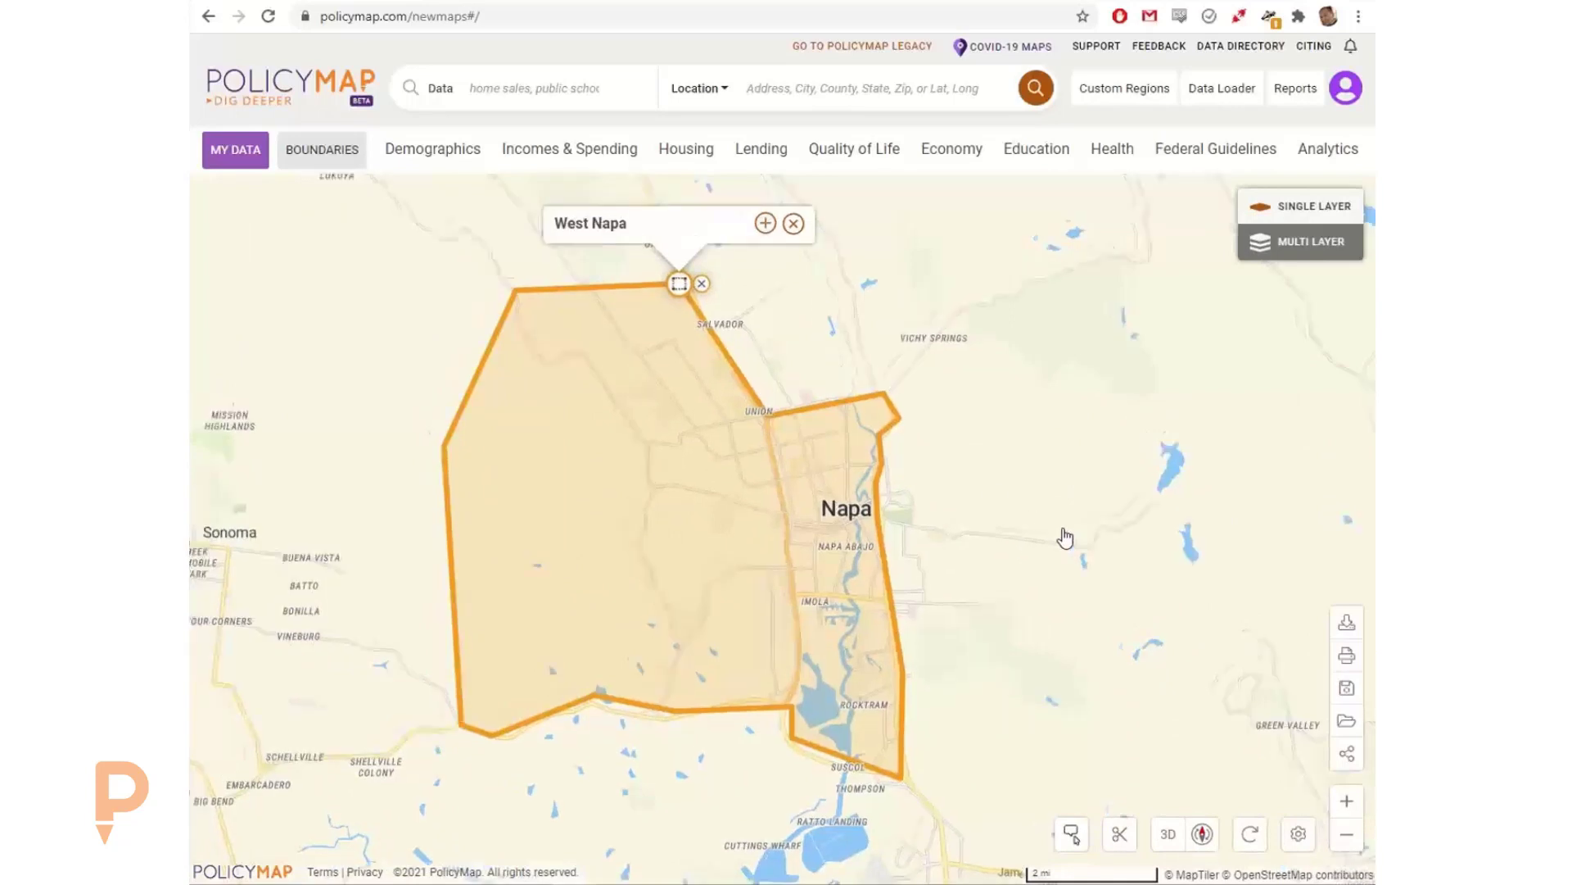
pyautogui.click(780, 230)
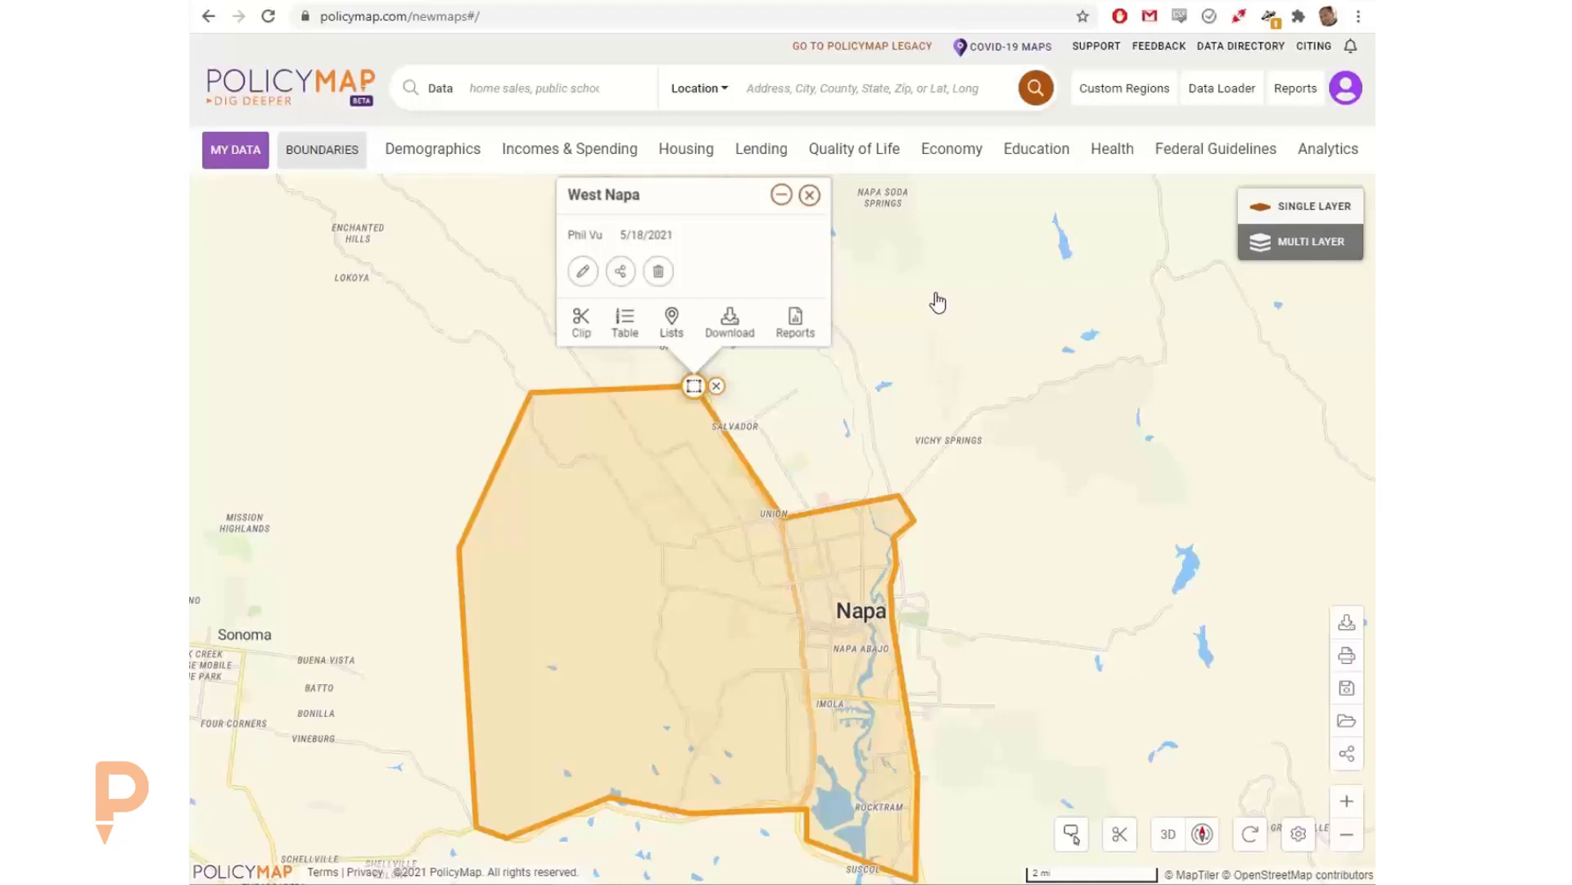
pyautogui.click(809, 195)
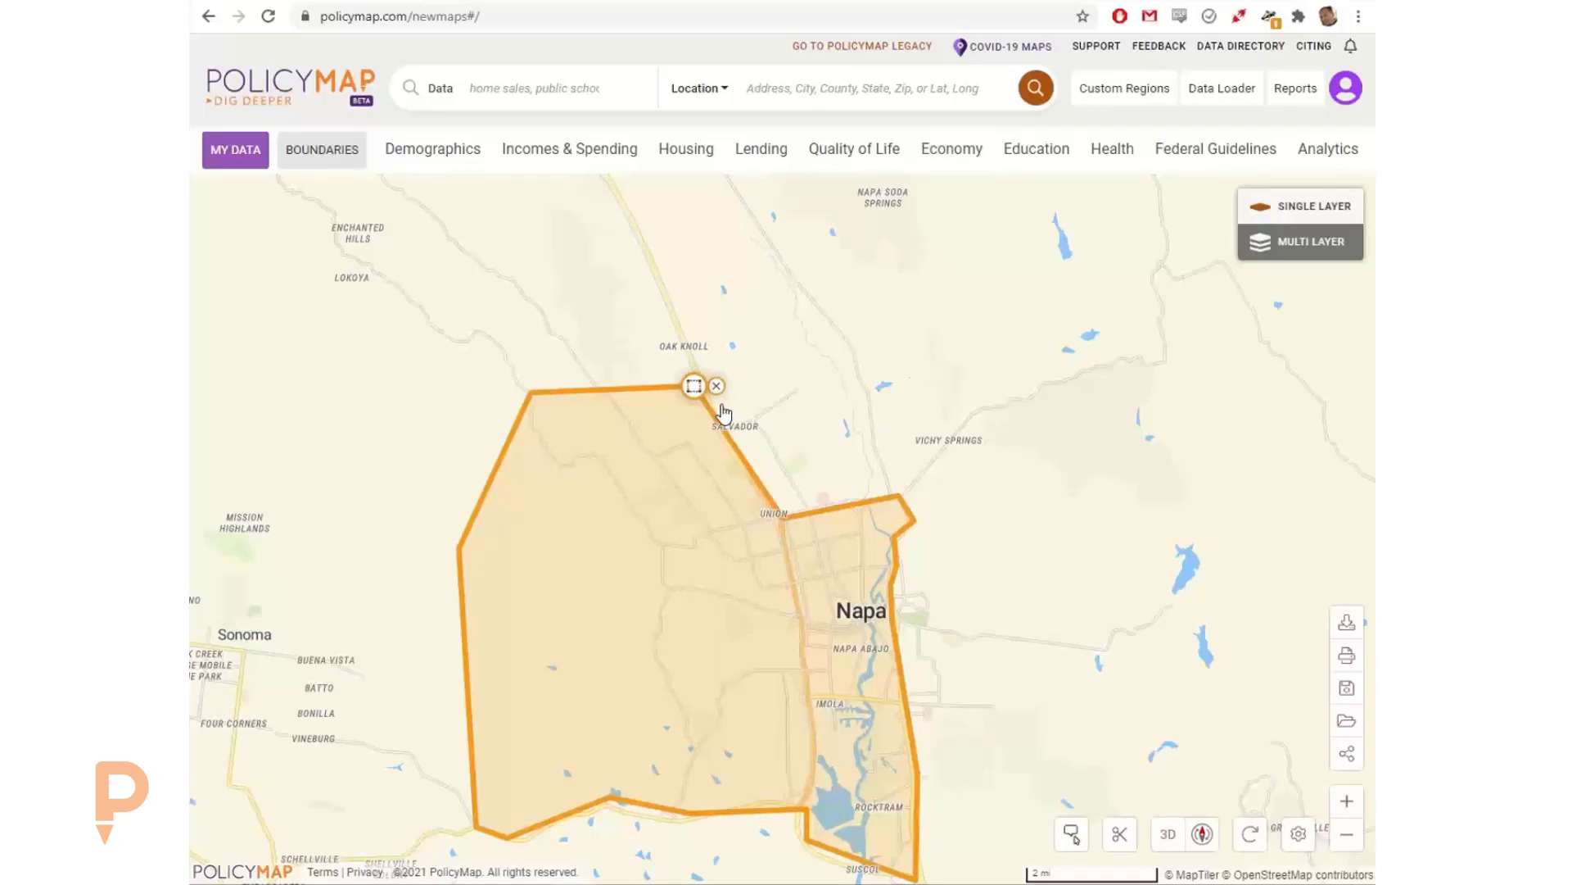
# Step: Edit the shape of the West Napa region, extending its western side towards Sonoma and adjusting the southwestern edge near Vineburg
pyautogui.moveTo(694, 389)
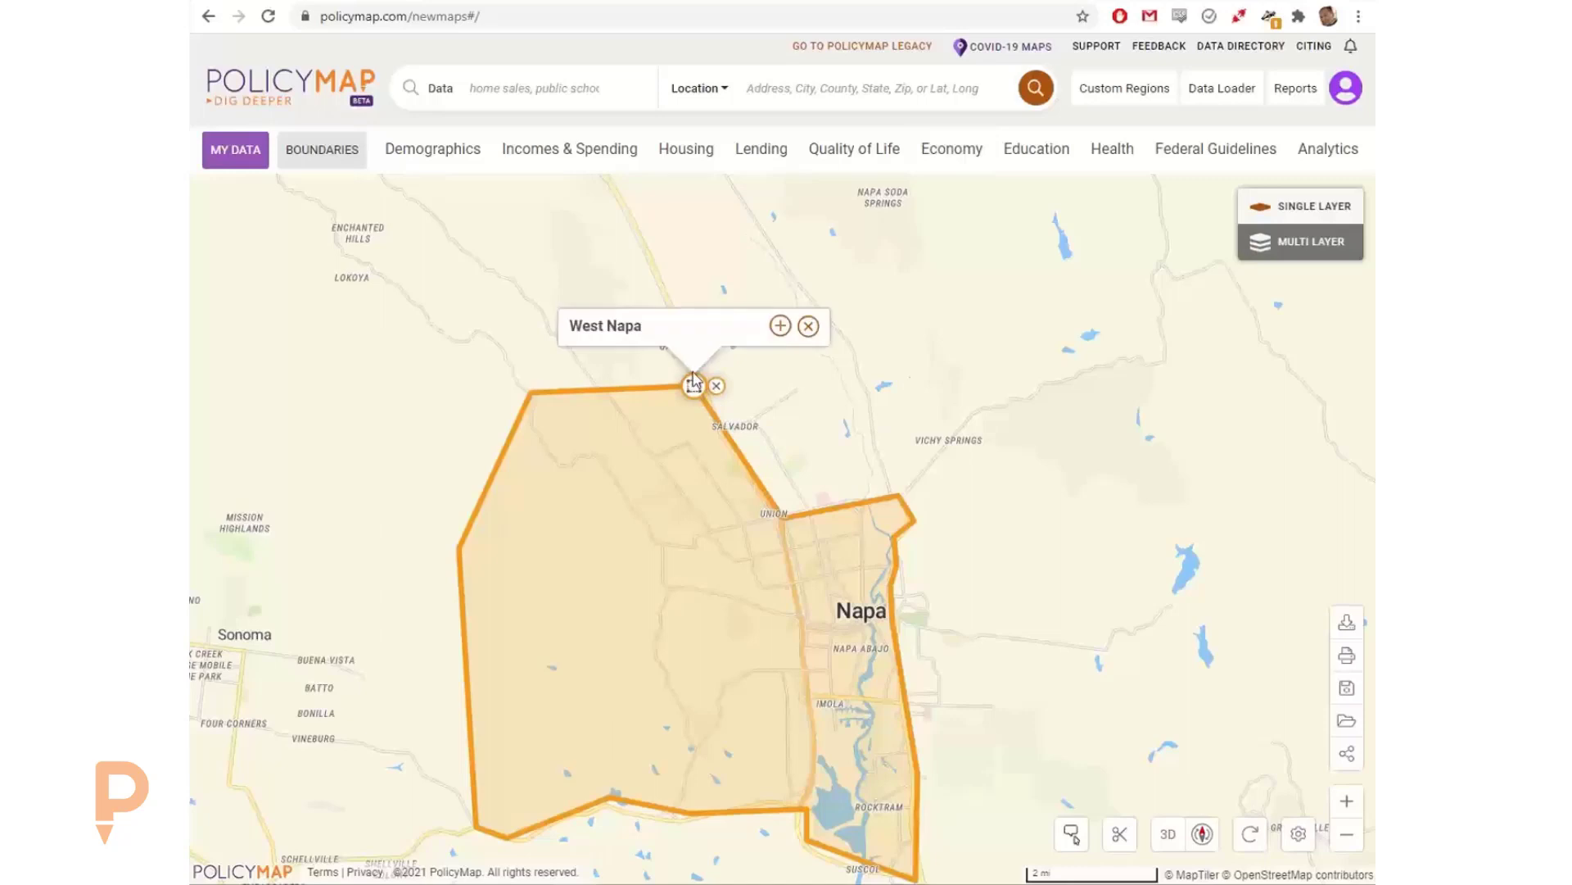
pyautogui.click(778, 326)
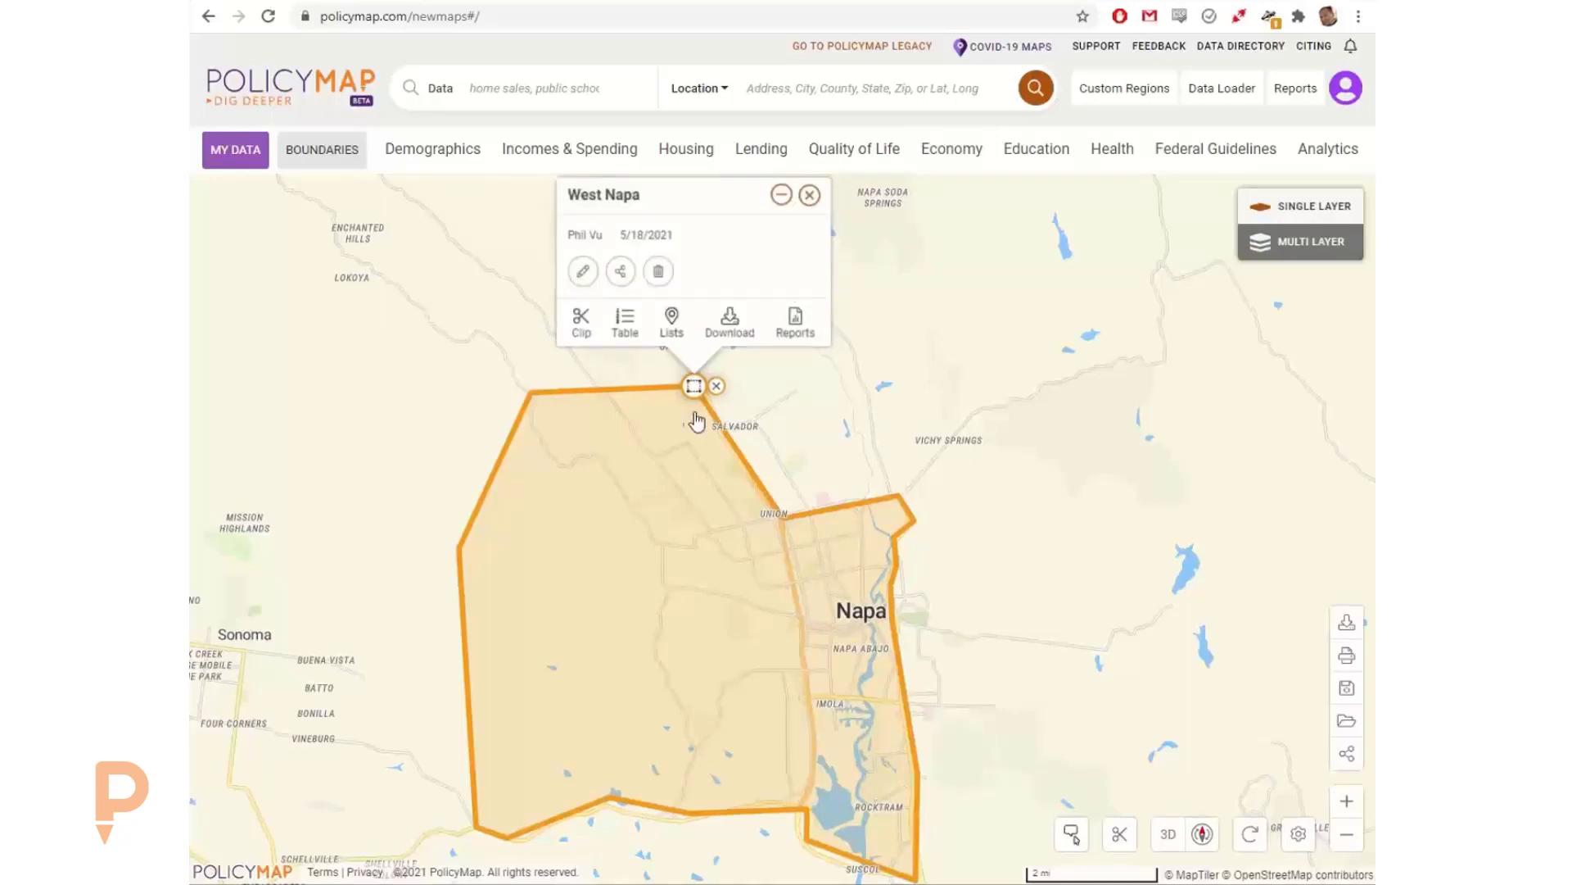
pyautogui.click(582, 271)
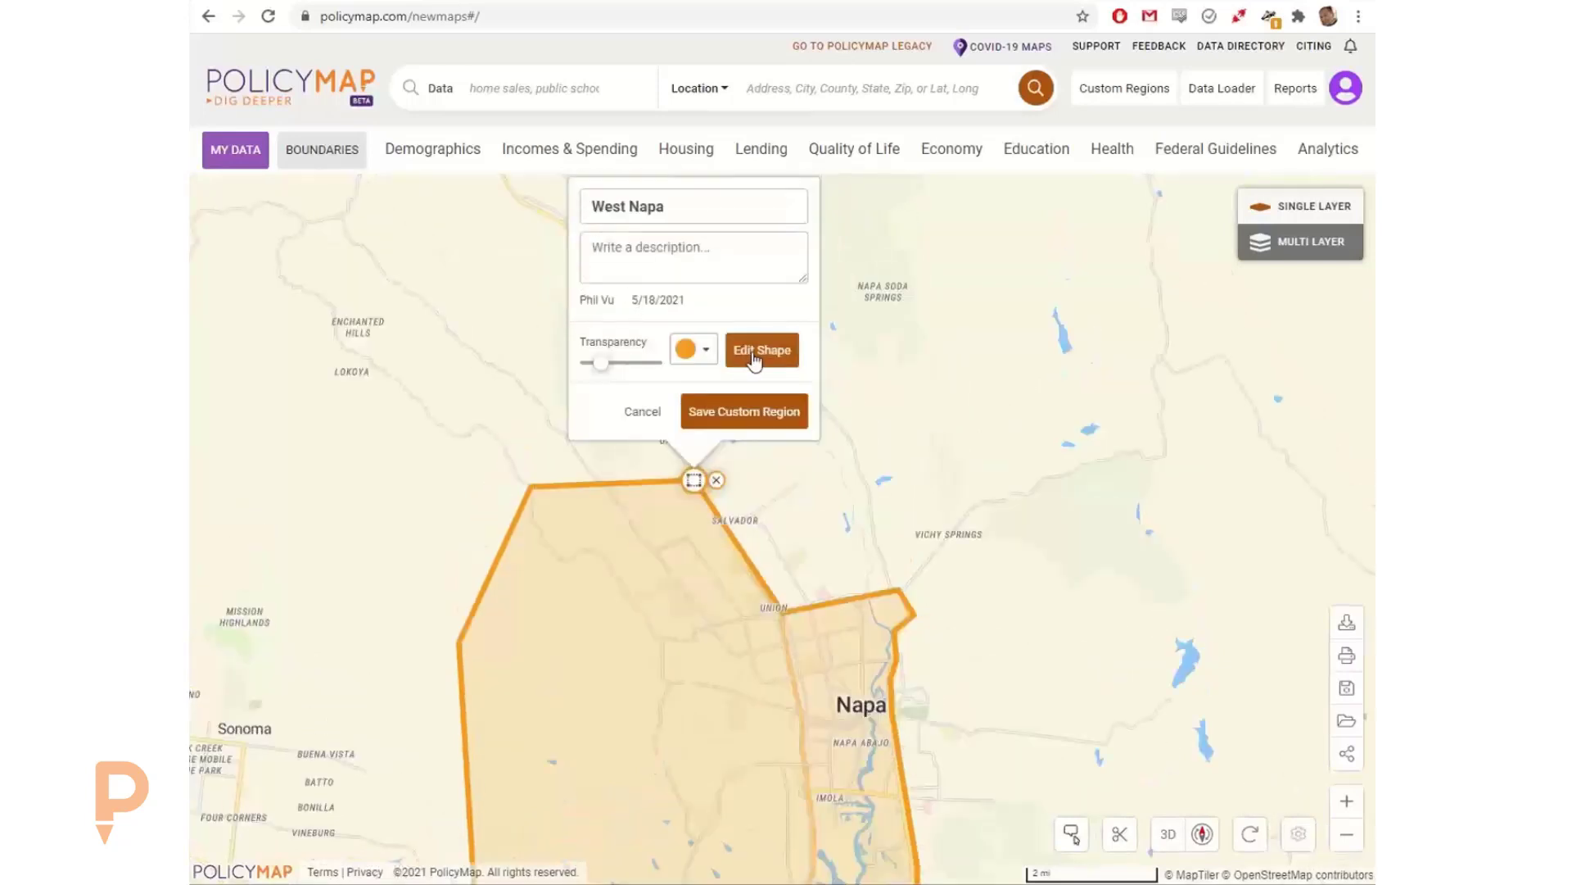
pyautogui.click(776, 366)
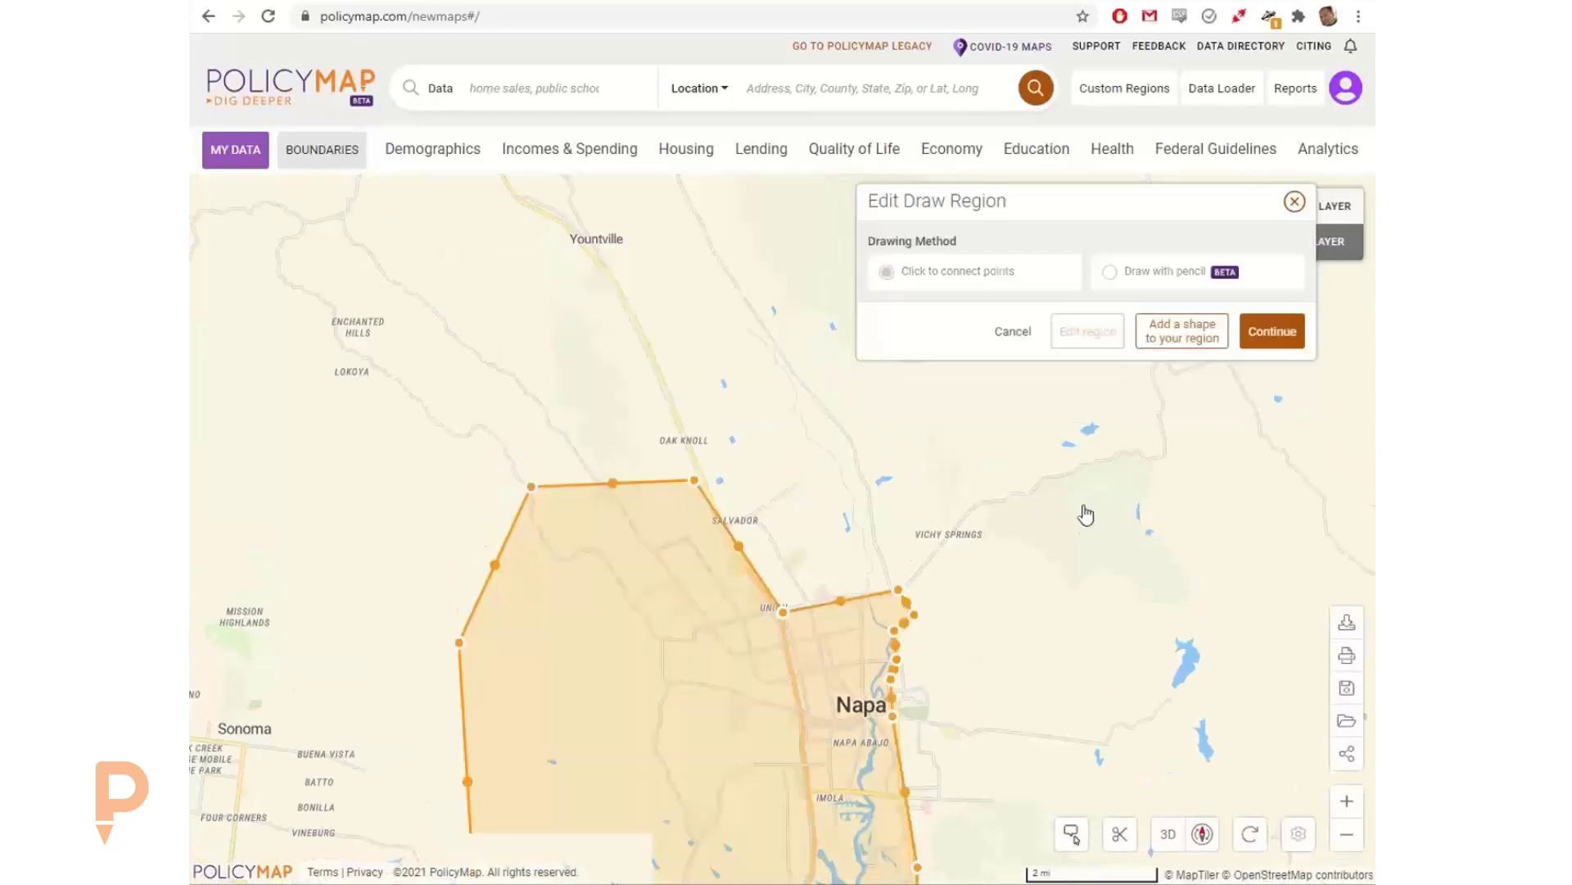
pyautogui.moveTo(1049, 554); pyautogui.dragTo(1082, 421)
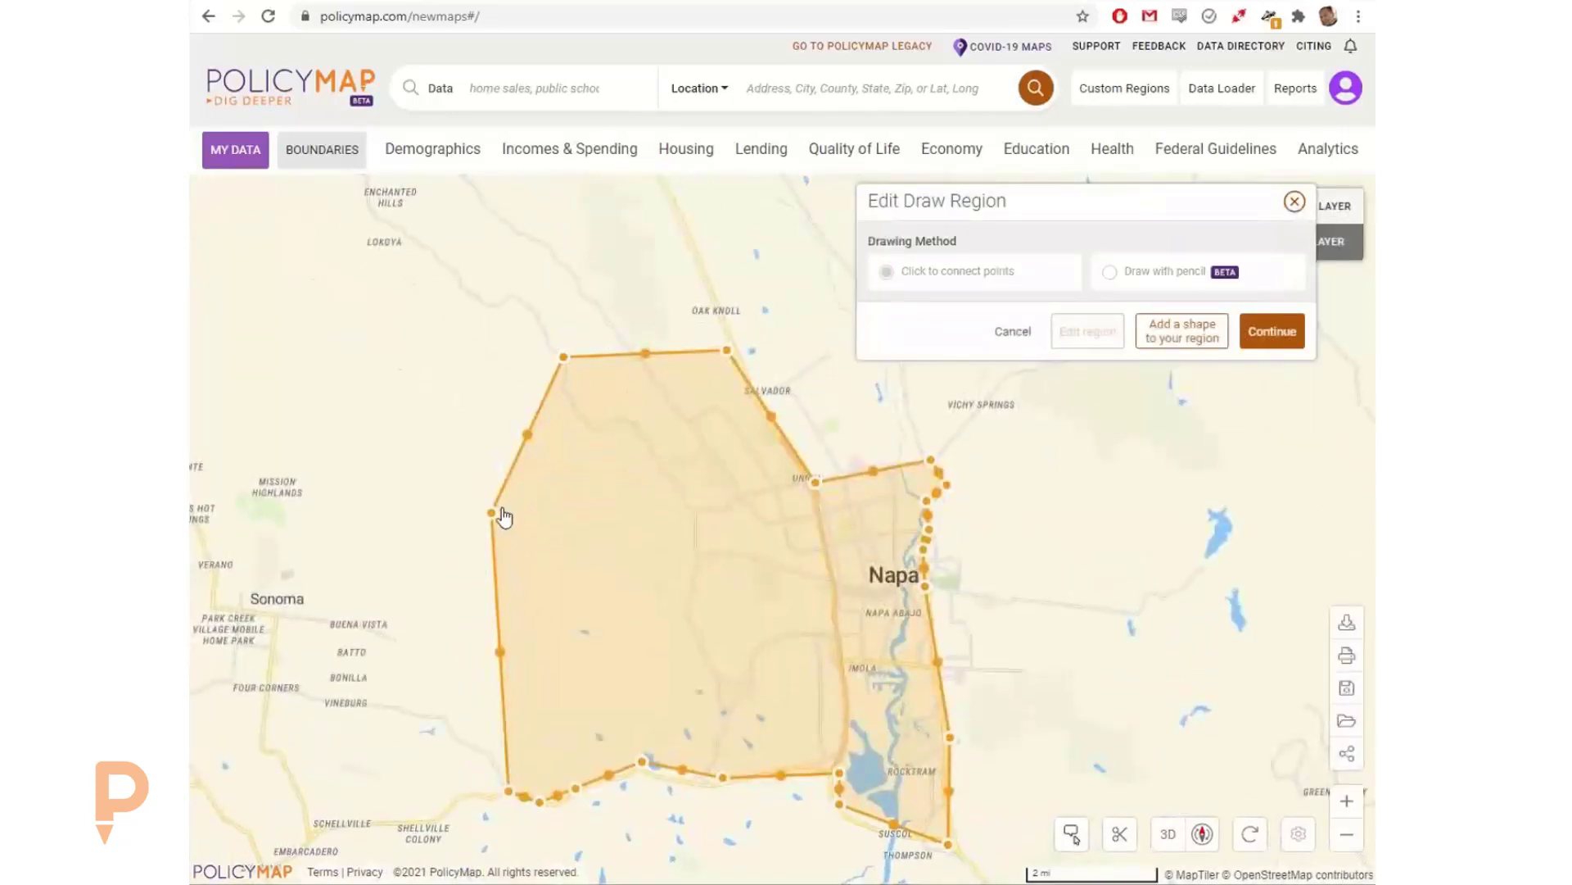
pyautogui.moveTo(493, 514); pyautogui.dragTo(352, 464)
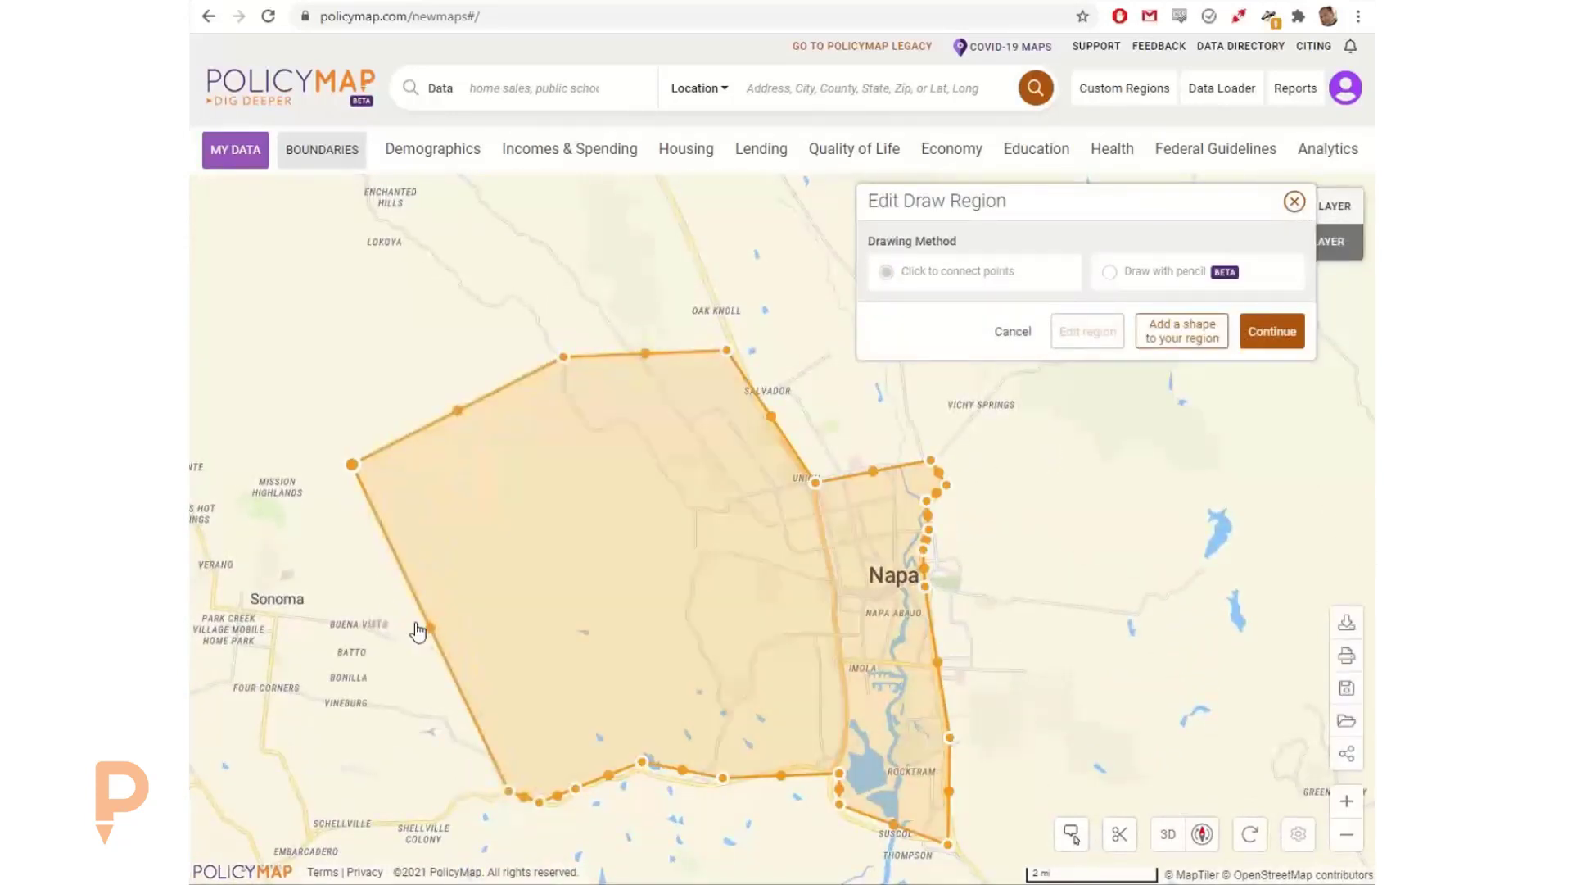
pyautogui.moveTo(426, 634); pyautogui.dragTo(316, 701)
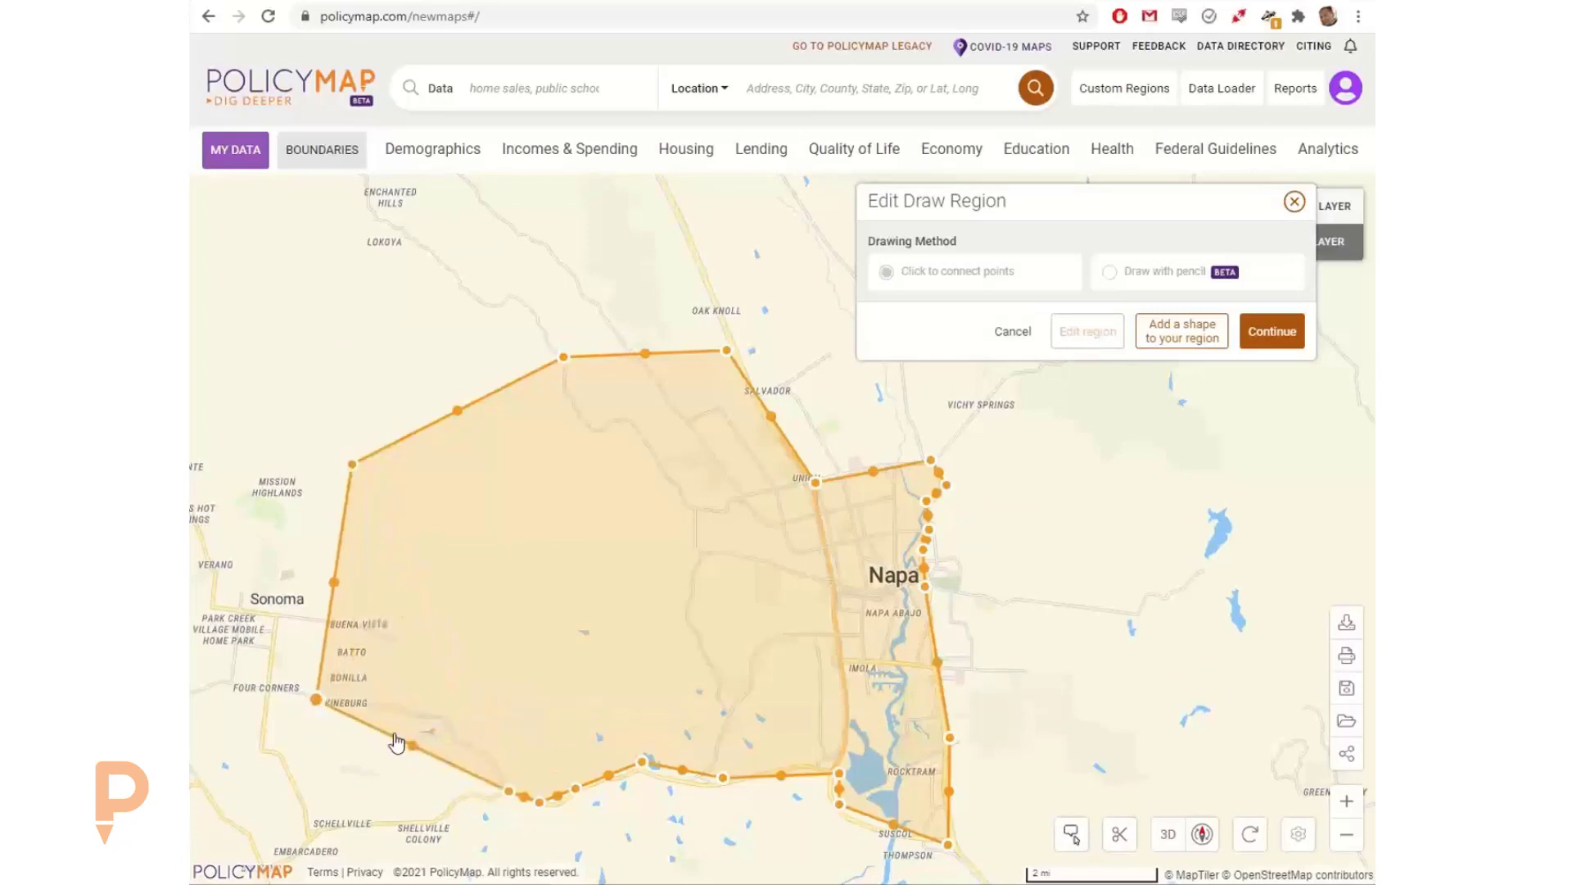
pyautogui.moveTo(416, 750); pyautogui.dragTo(440, 714)
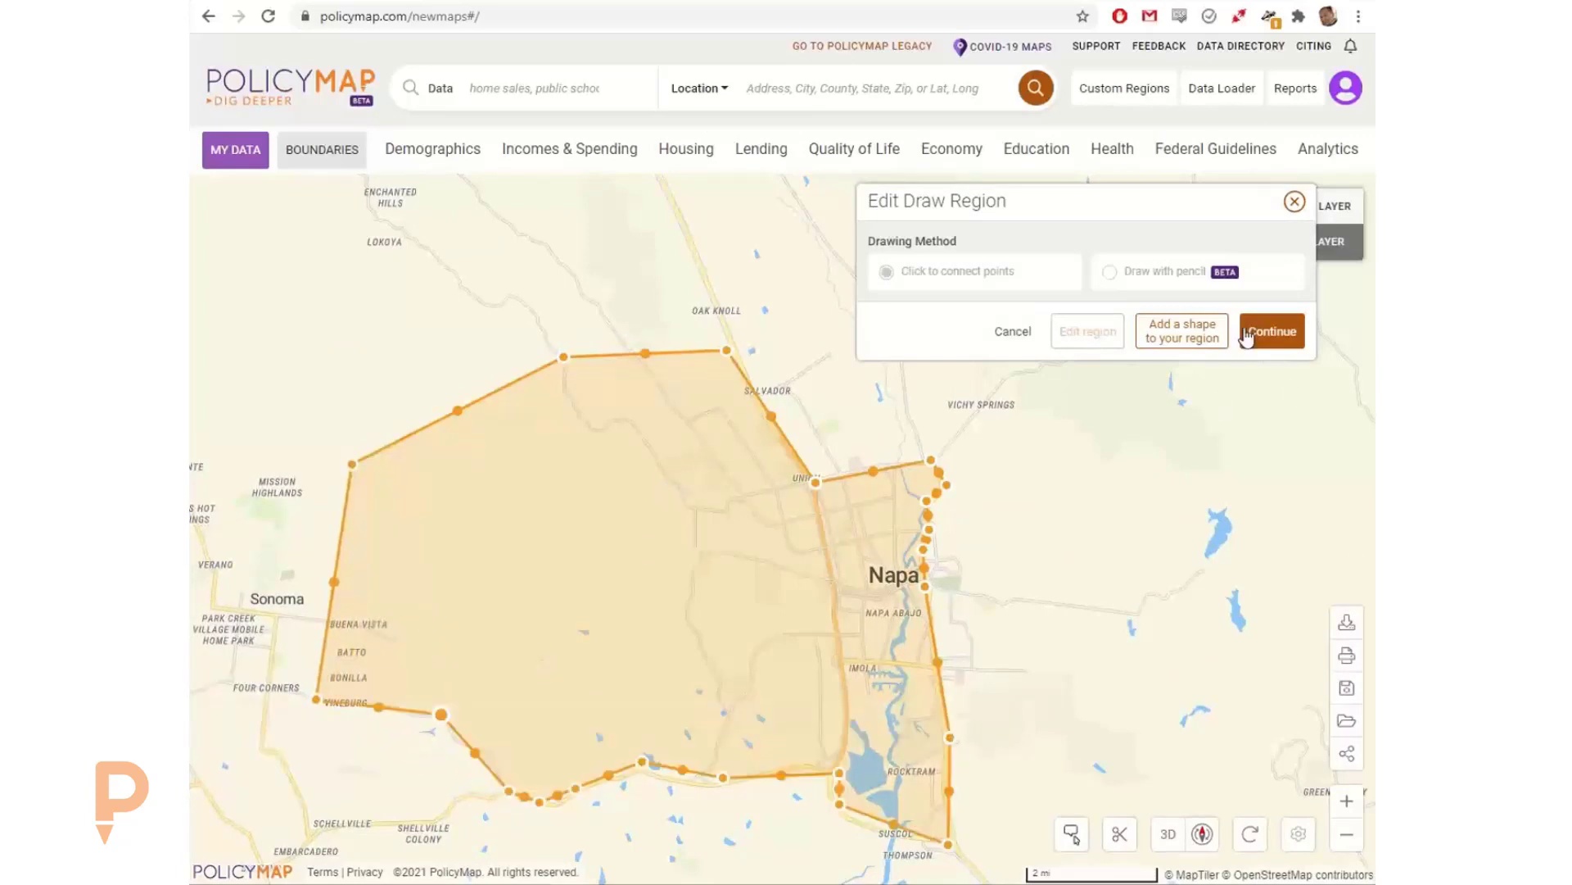
# Step: Accept the edited shape and save the West Napa custom region, keeping its name
pyautogui.click(1272, 331)
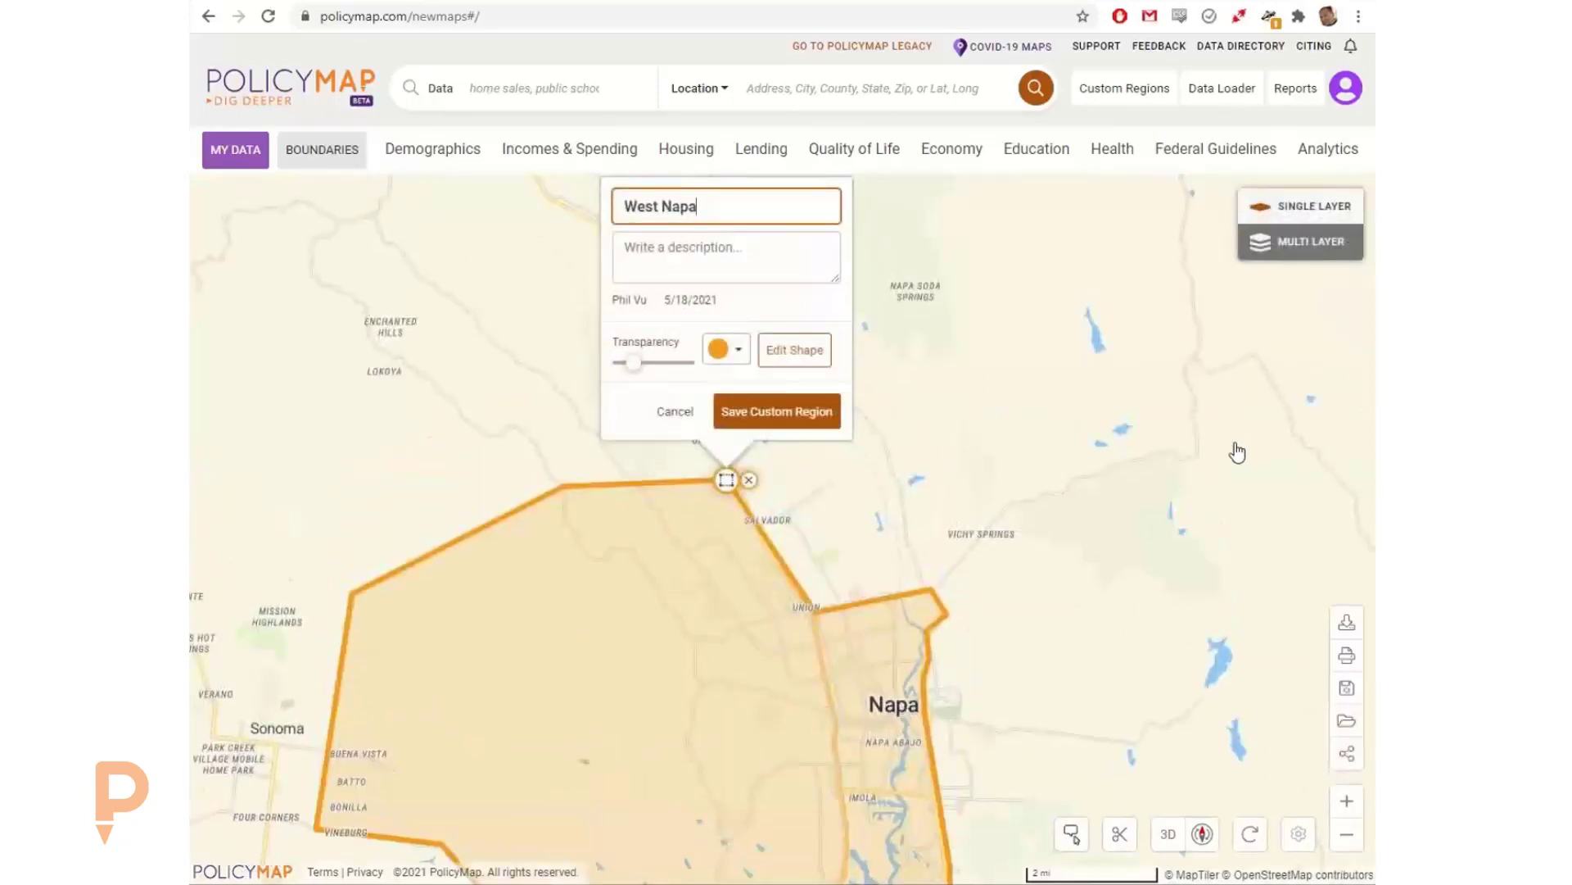
pyautogui.click(791, 415)
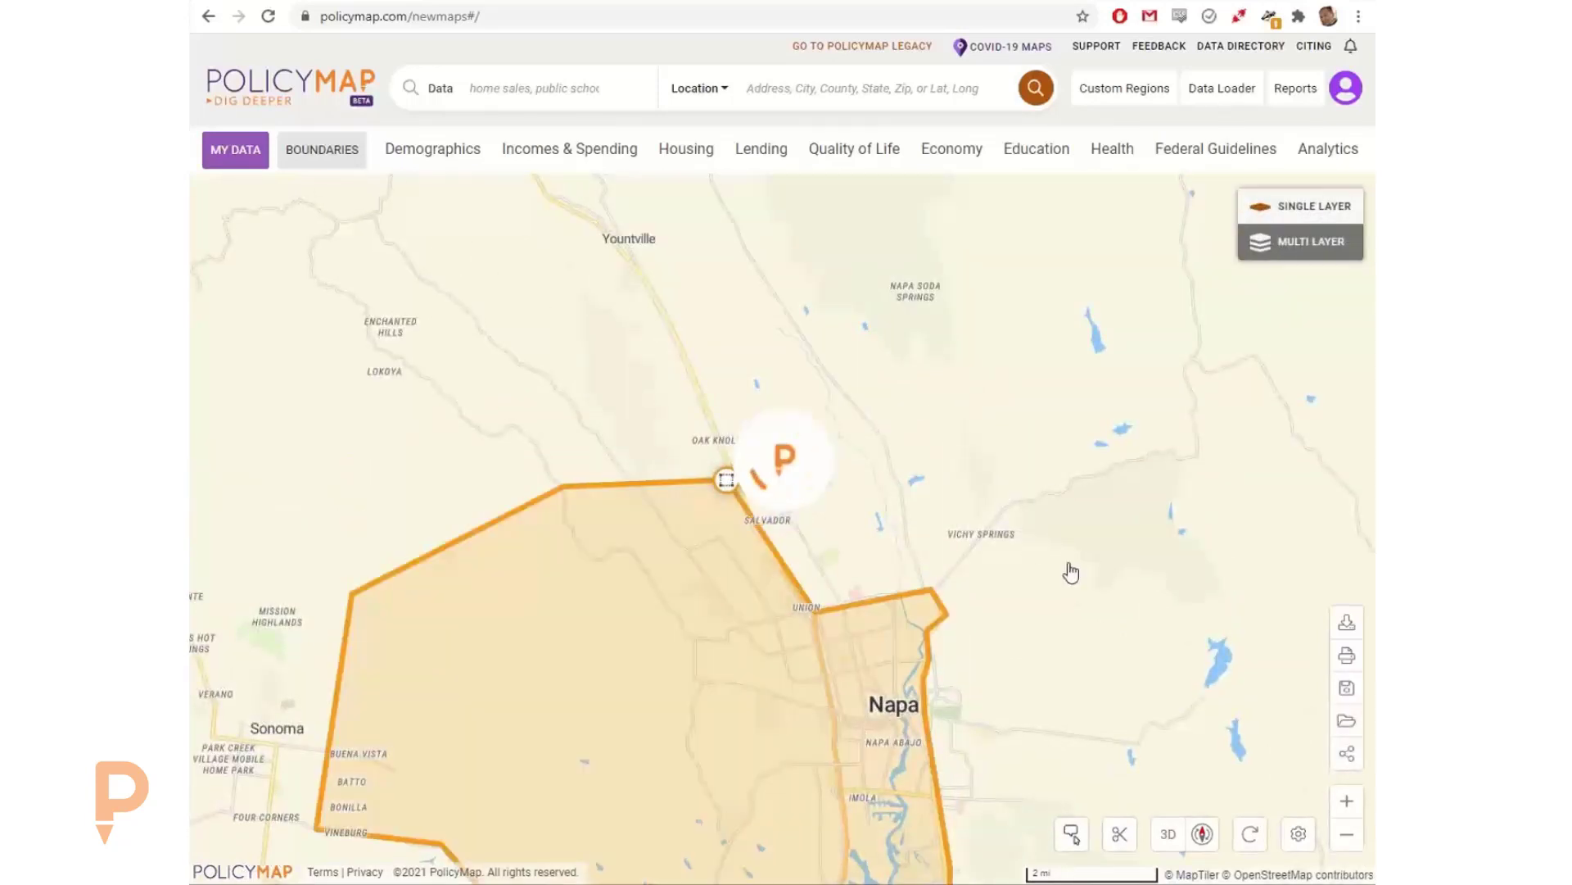
pyautogui.moveTo(1067, 568); pyautogui.dragTo(1098, 355)
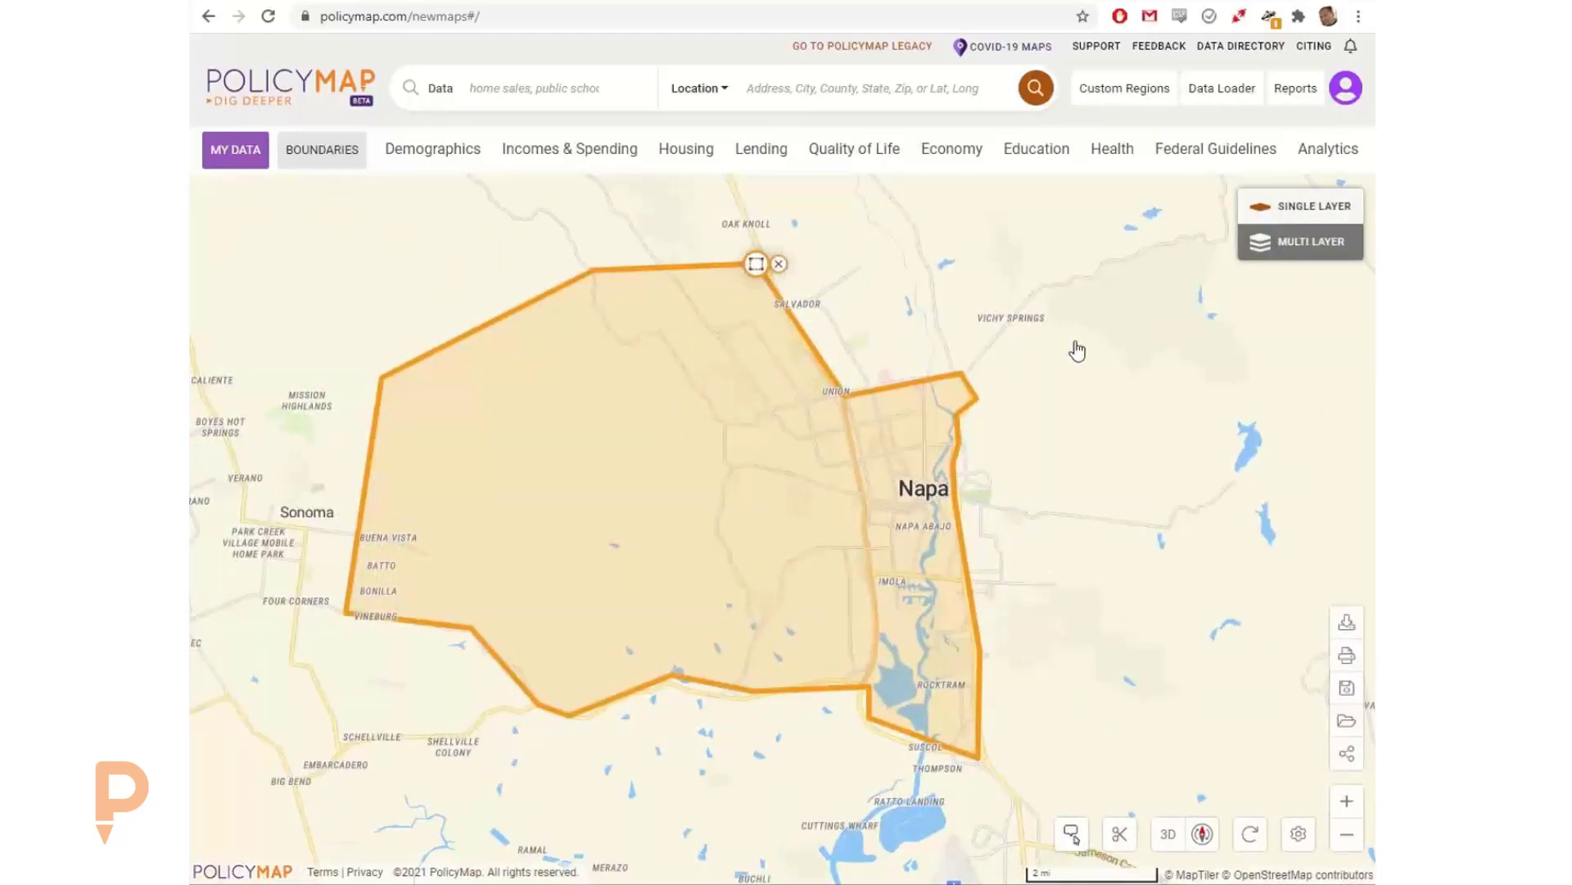
pyautogui.moveTo(1029, 323); pyautogui.dragTo(953, 413)
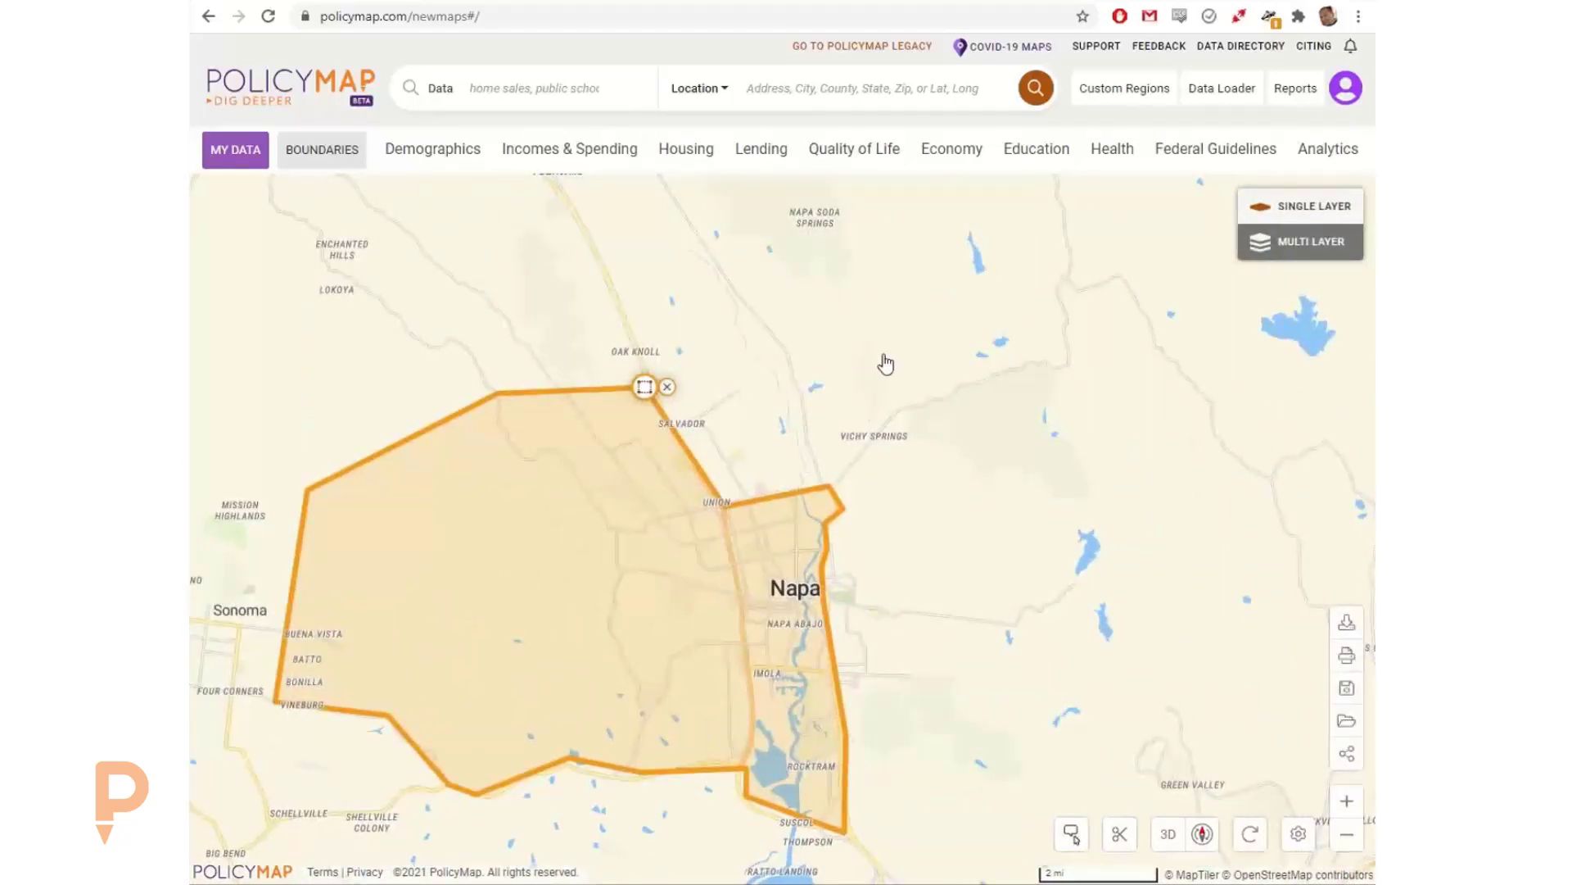
# Step: Start an assembled custom region based on Census Tract, 2010 boundaries, with the tract labels hidden
pyautogui.click(1108, 92)
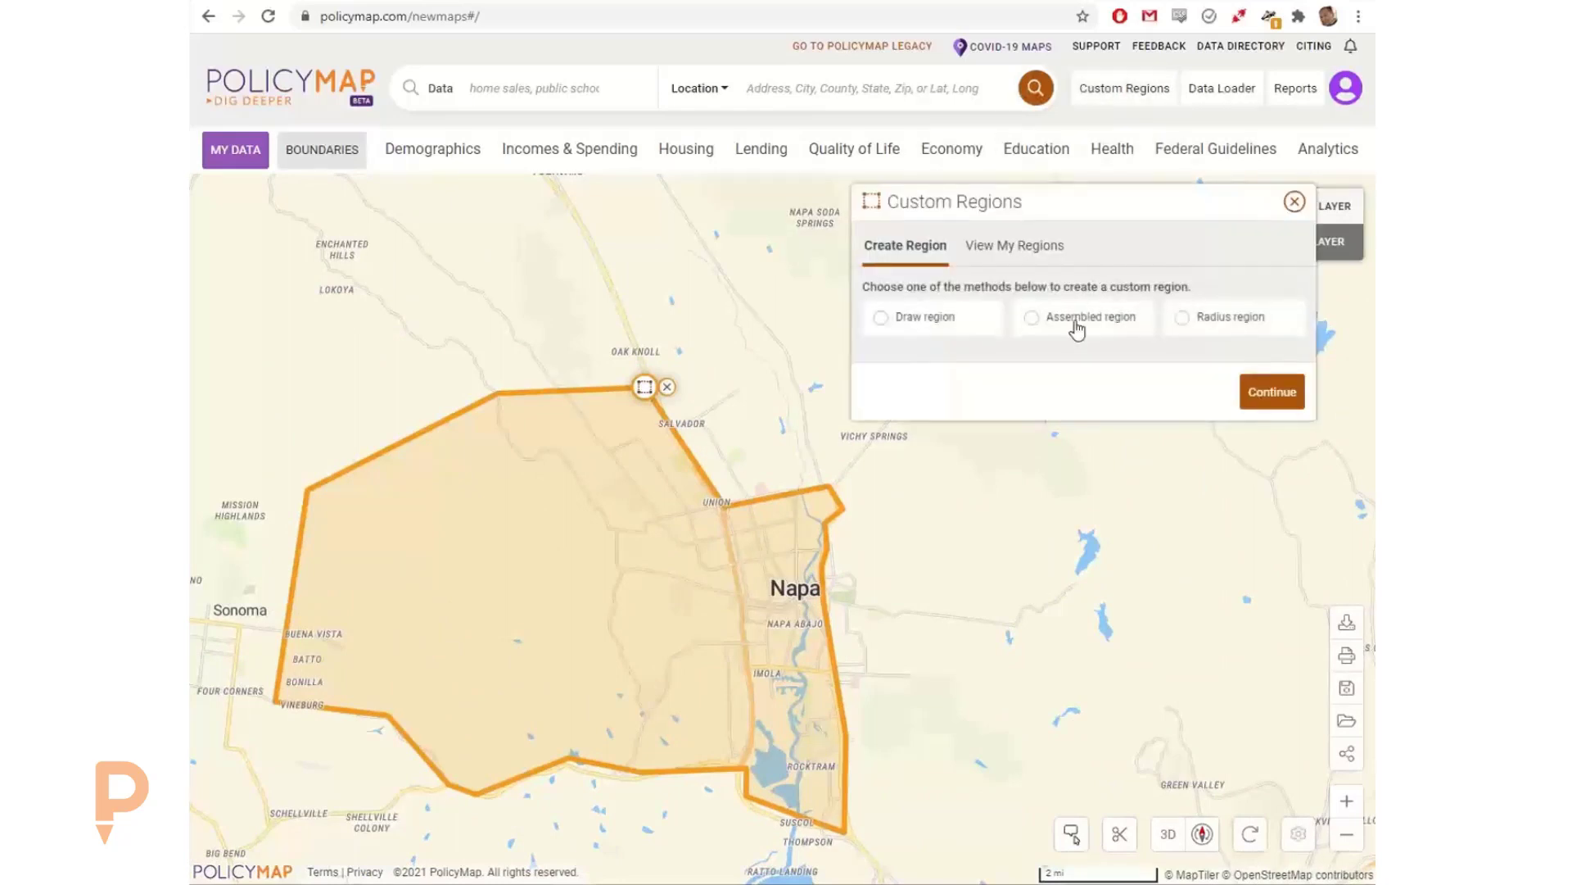
pyautogui.click(1079, 326)
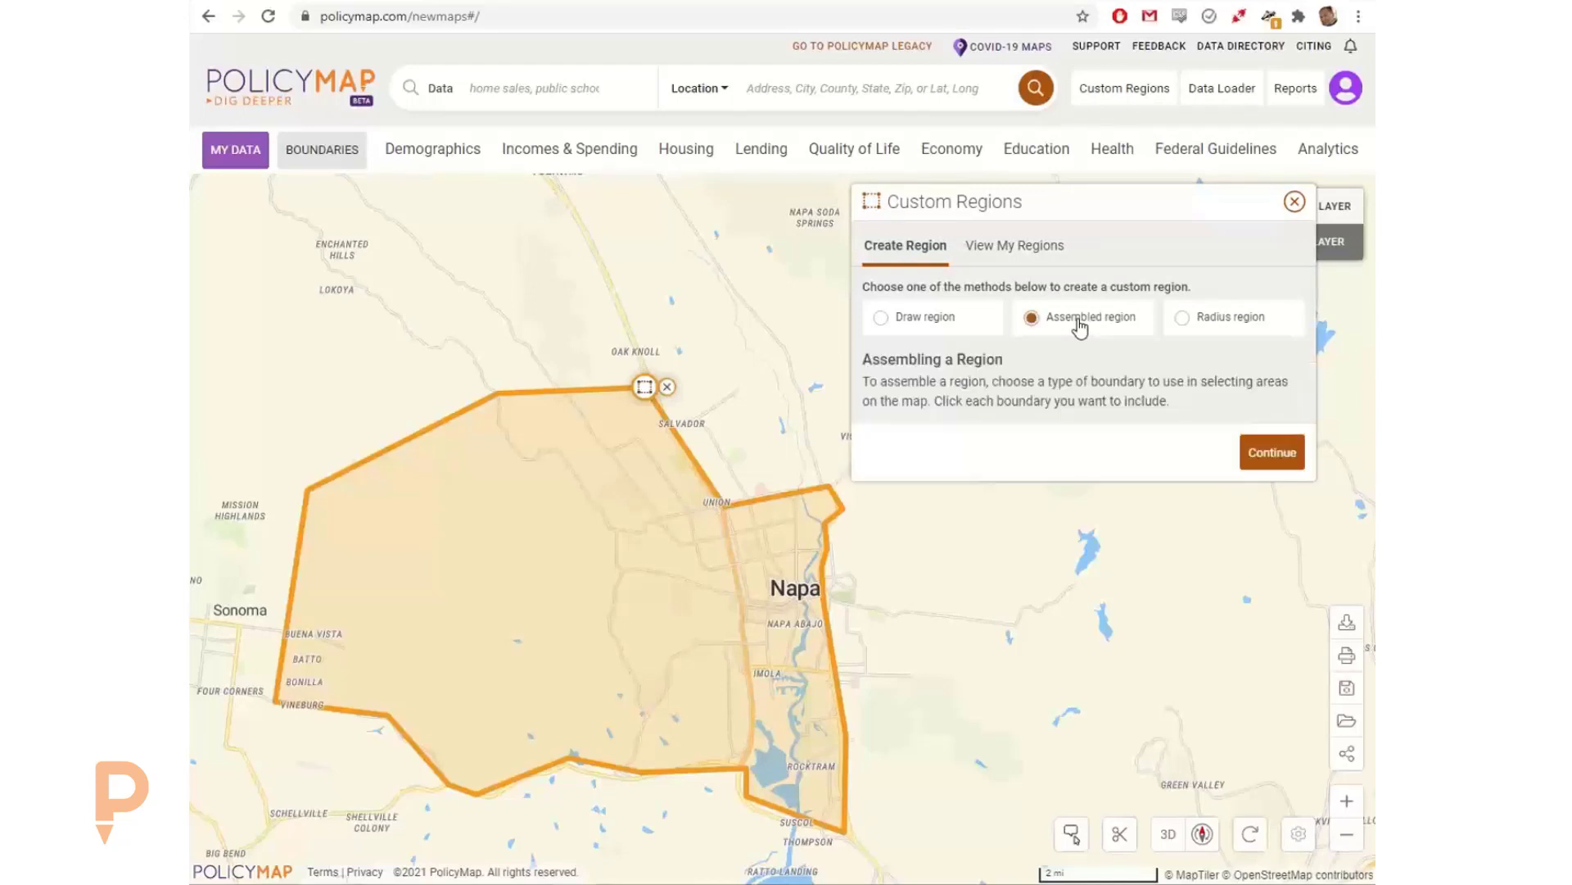
pyautogui.click(1276, 455)
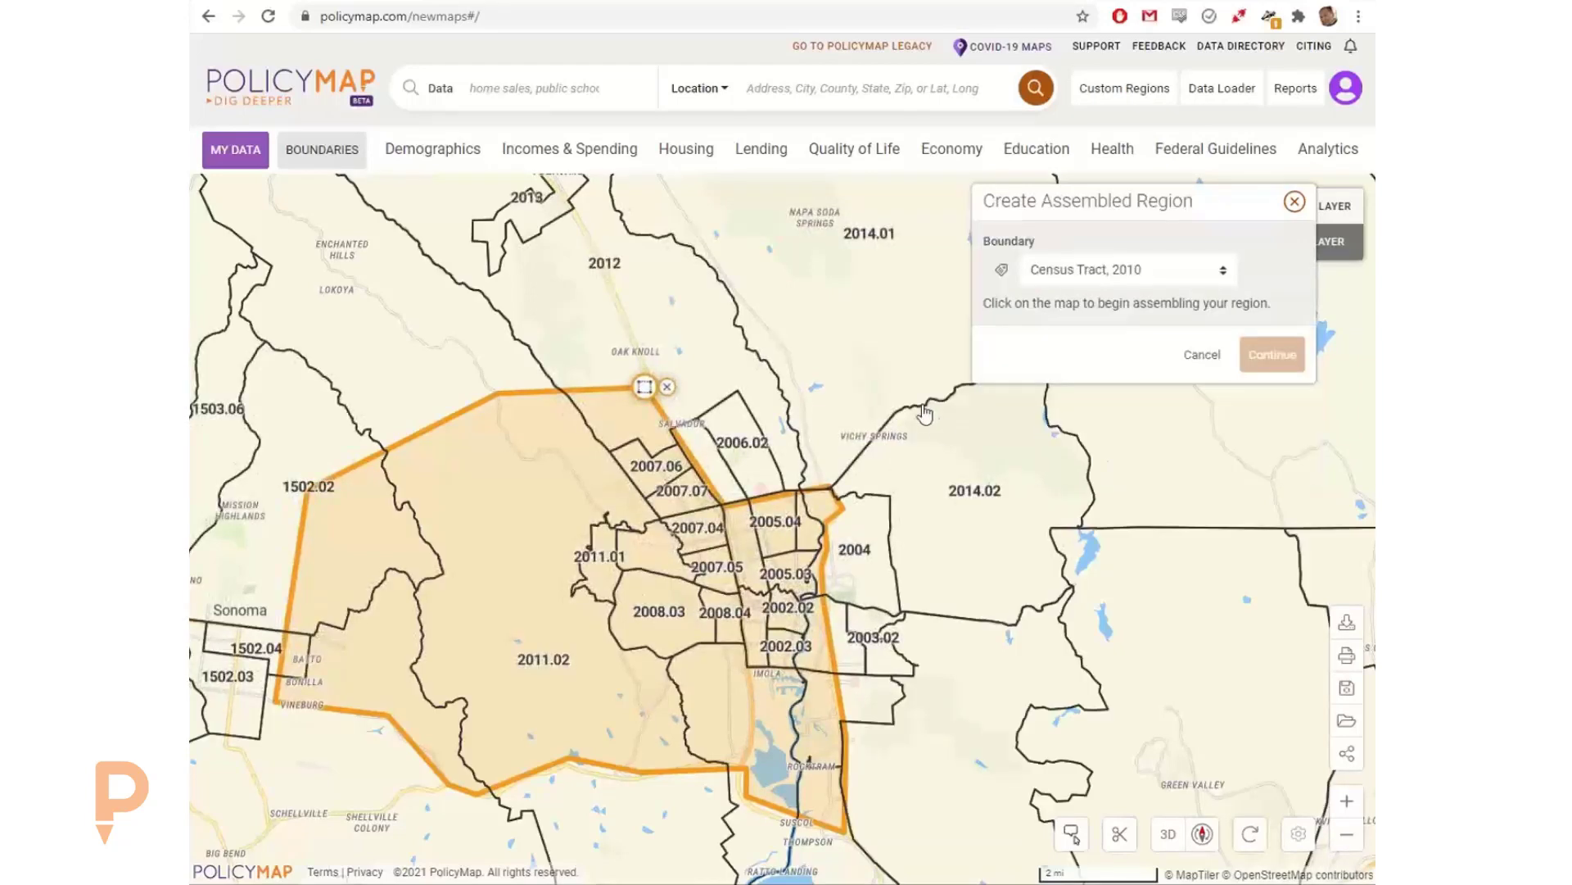
pyautogui.click(1084, 278)
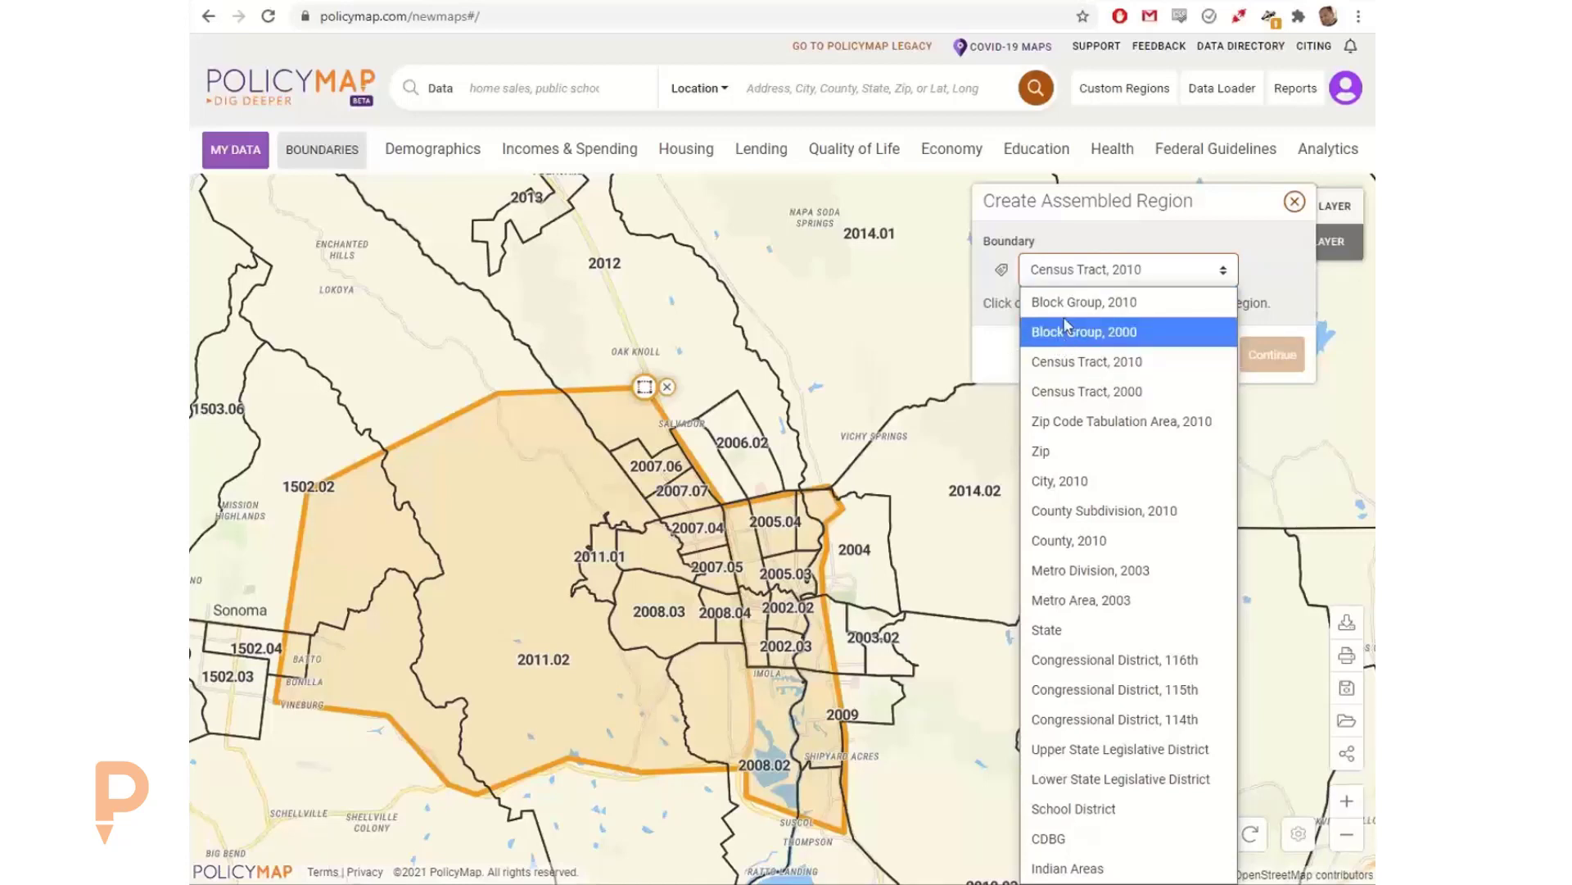
pyautogui.click(1001, 270)
pyautogui.click(1001, 270)
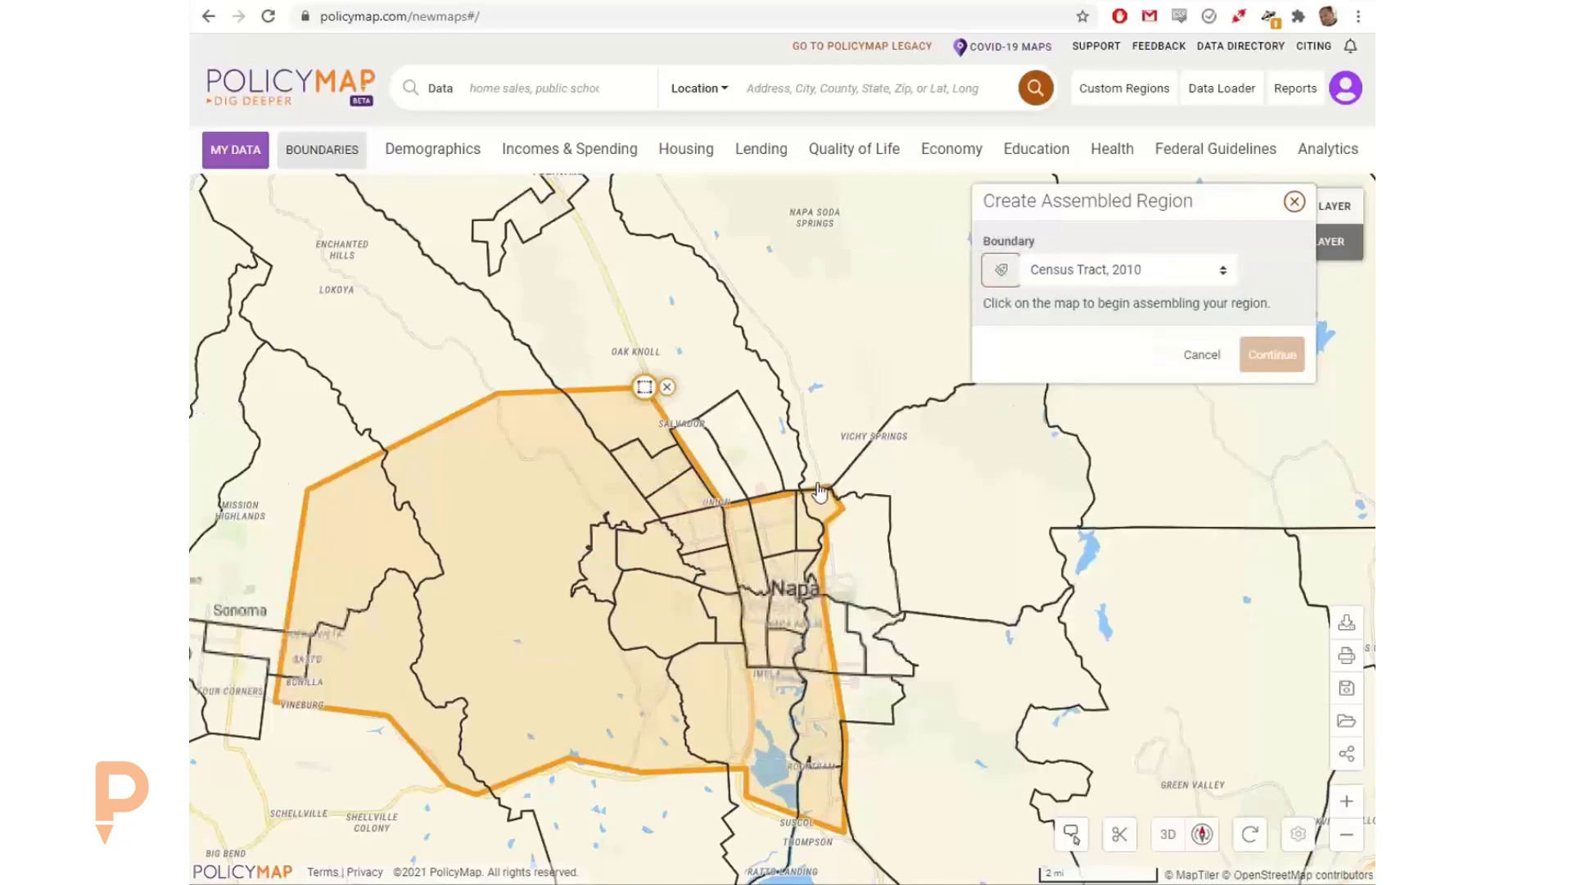
pyautogui.click(932, 496)
pyautogui.click(816, 377)
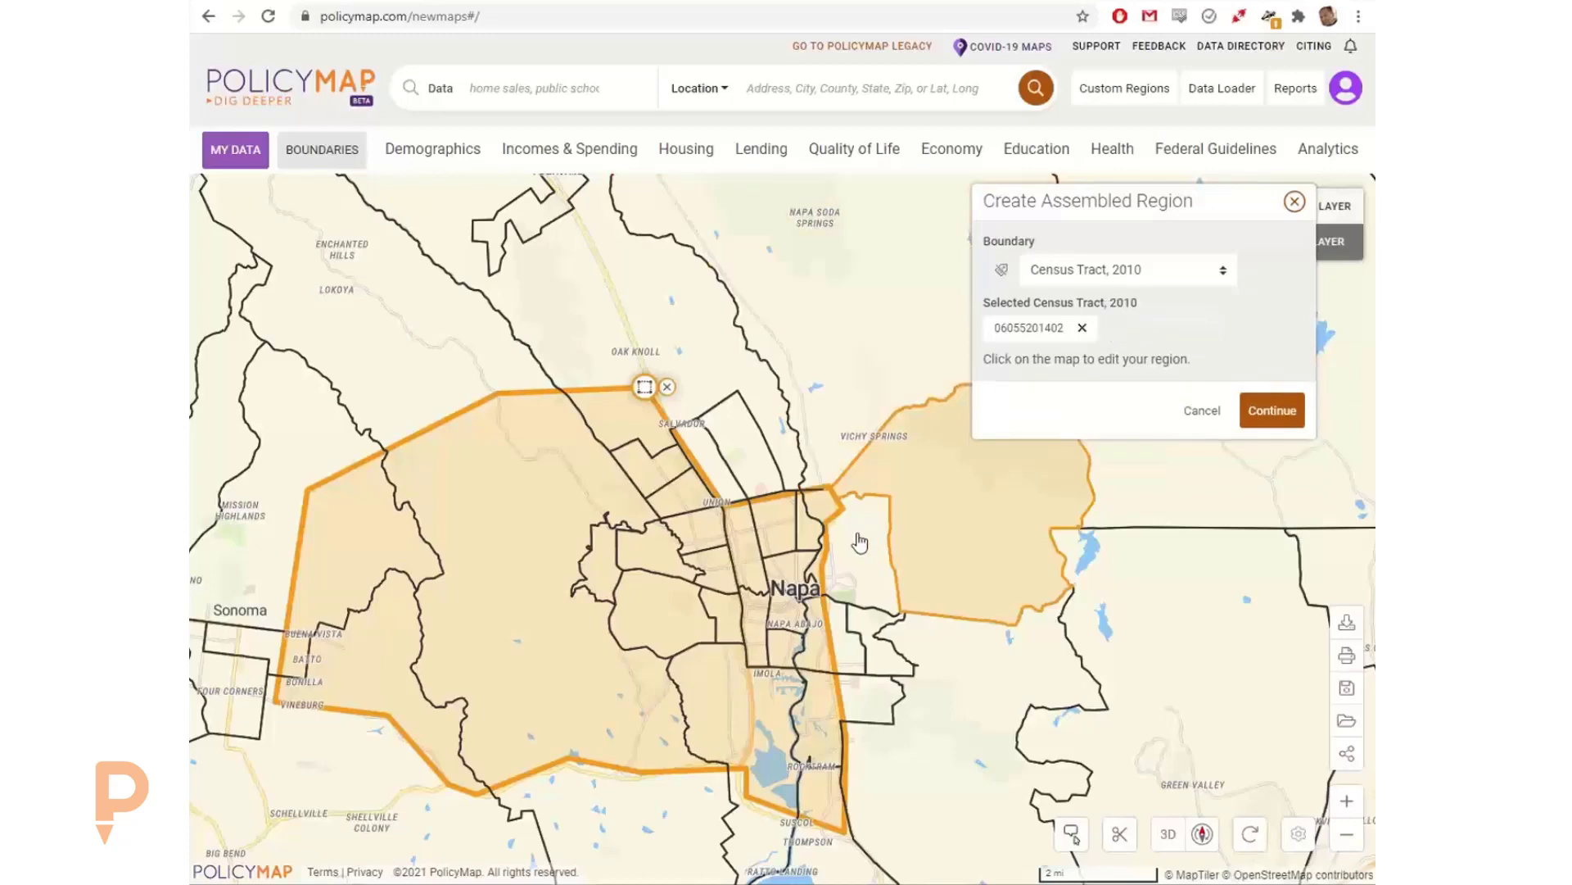
pyautogui.click(860, 544)
pyautogui.click(872, 633)
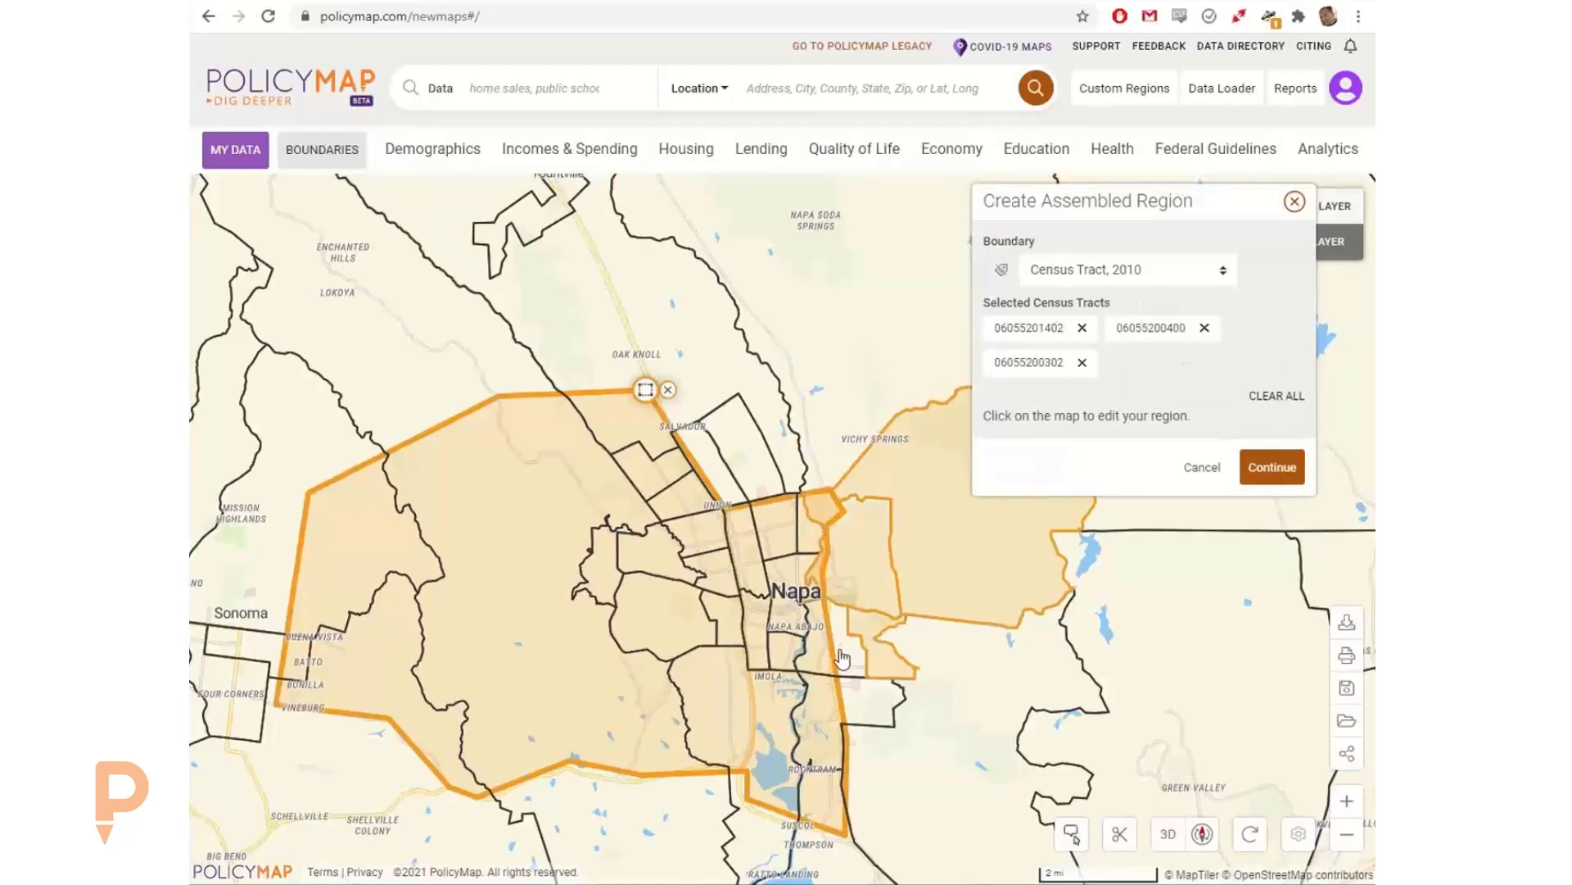
pyautogui.click(806, 637)
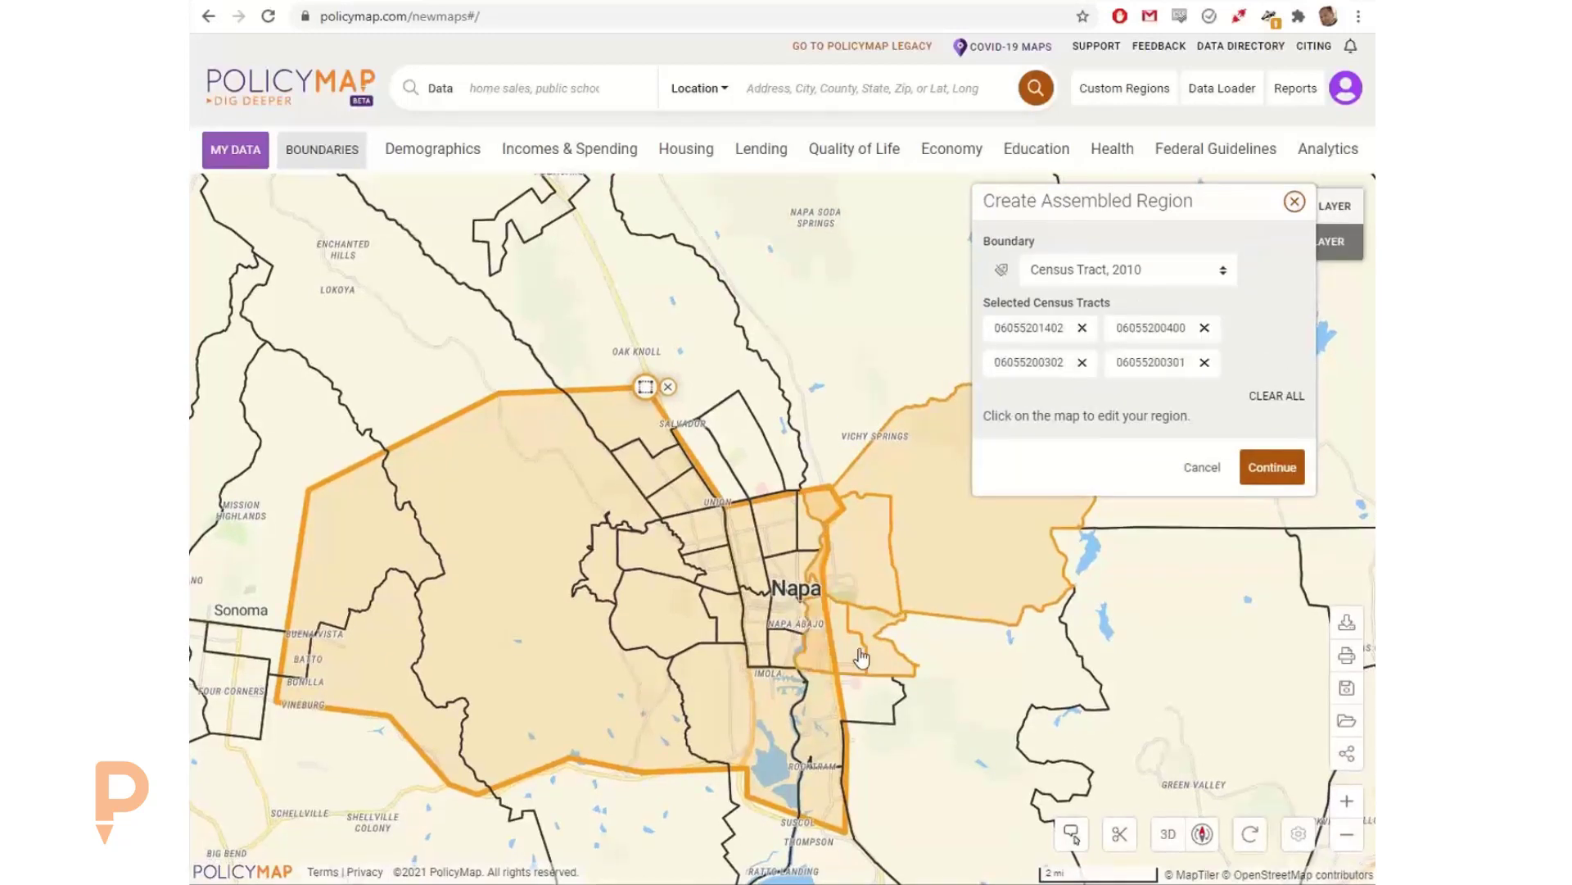
pyautogui.click(810, 537)
pyautogui.click(777, 534)
pyautogui.click(758, 514)
pyautogui.click(799, 643)
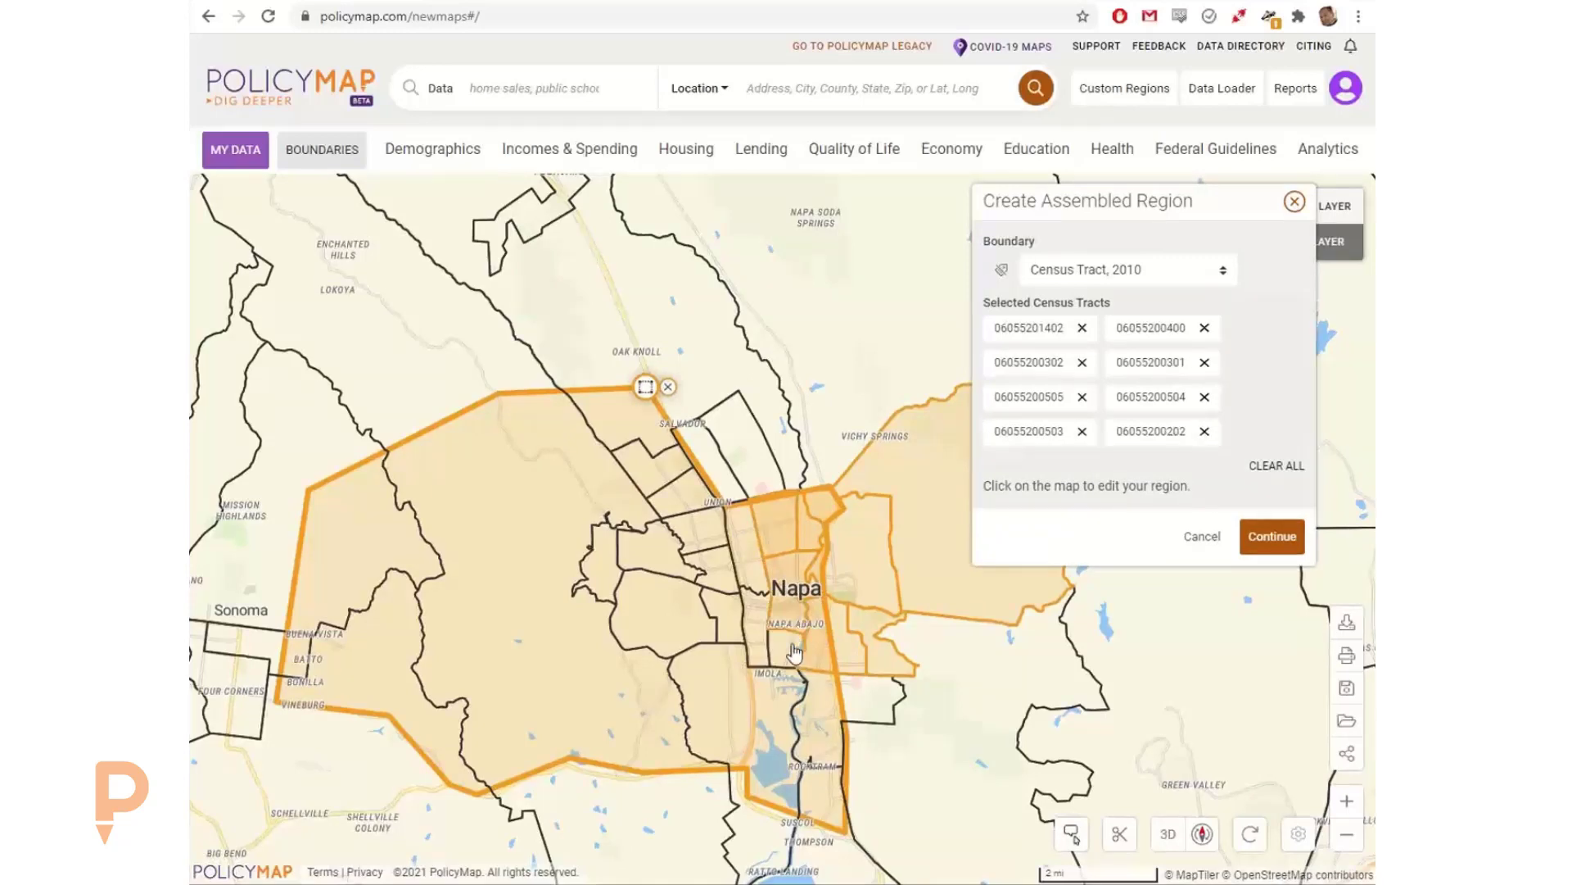
pyautogui.click(798, 653)
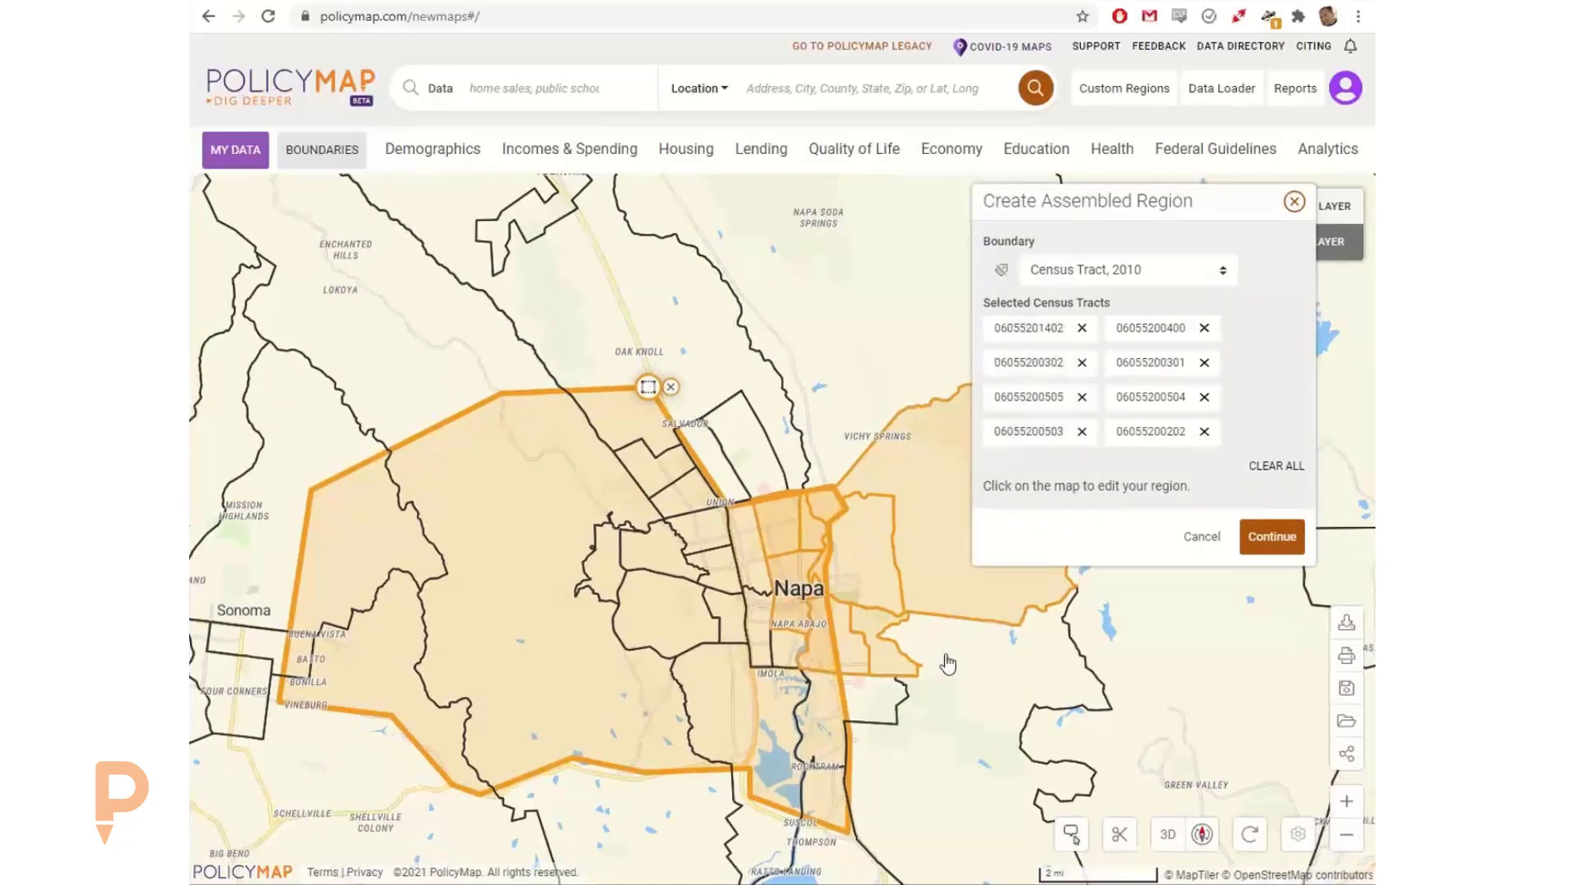
pyautogui.click(934, 503)
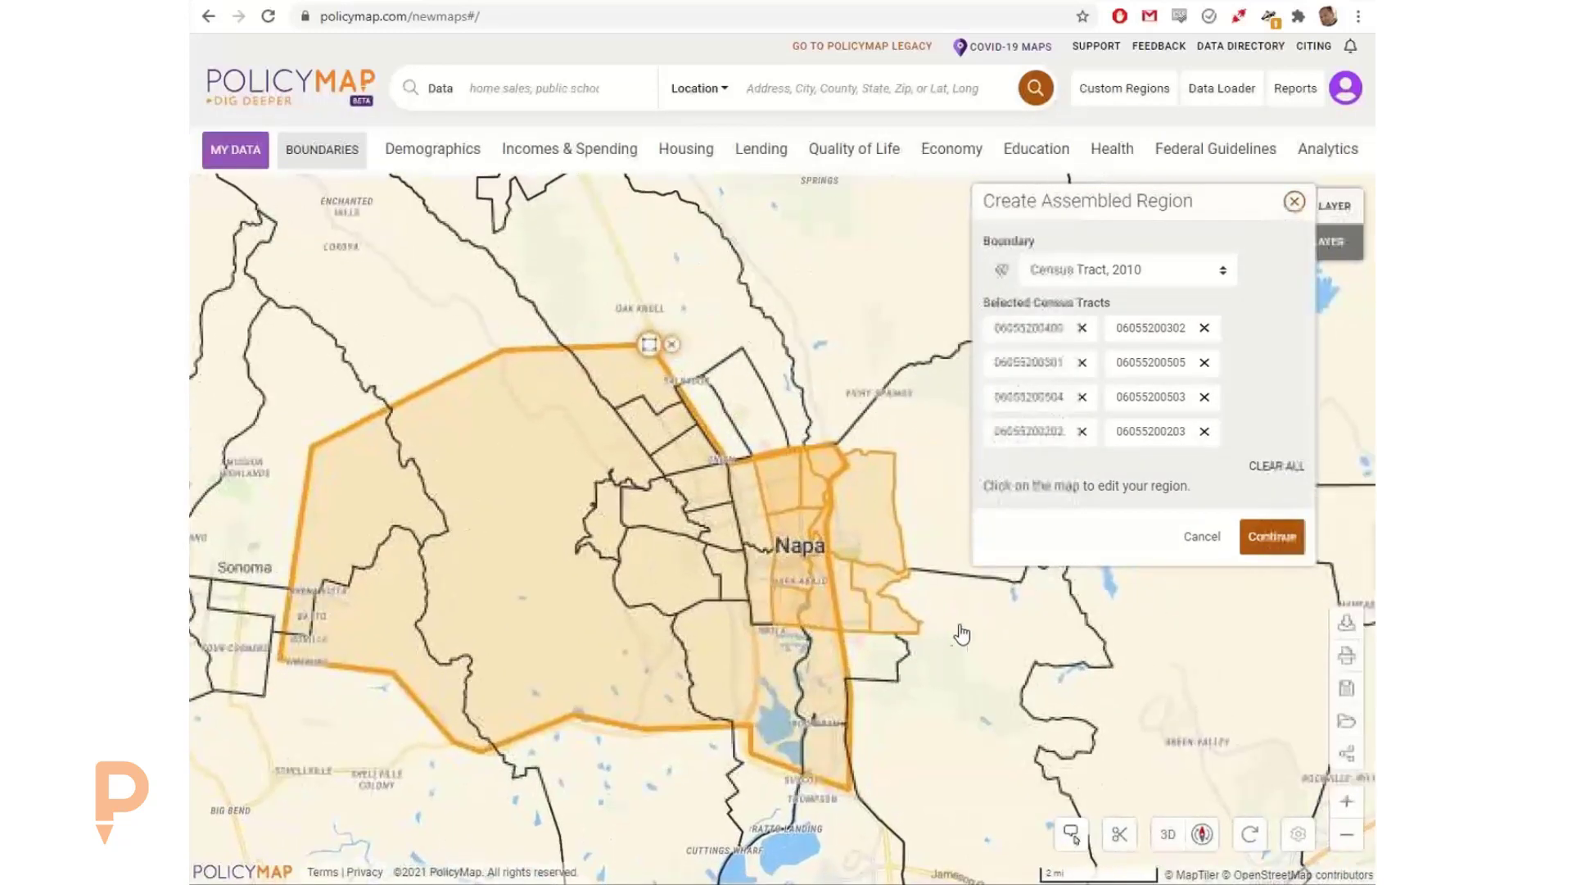
# Step: Accept the selected census tracts, name the custom region East Napa, and save it
pyautogui.click(1272, 538)
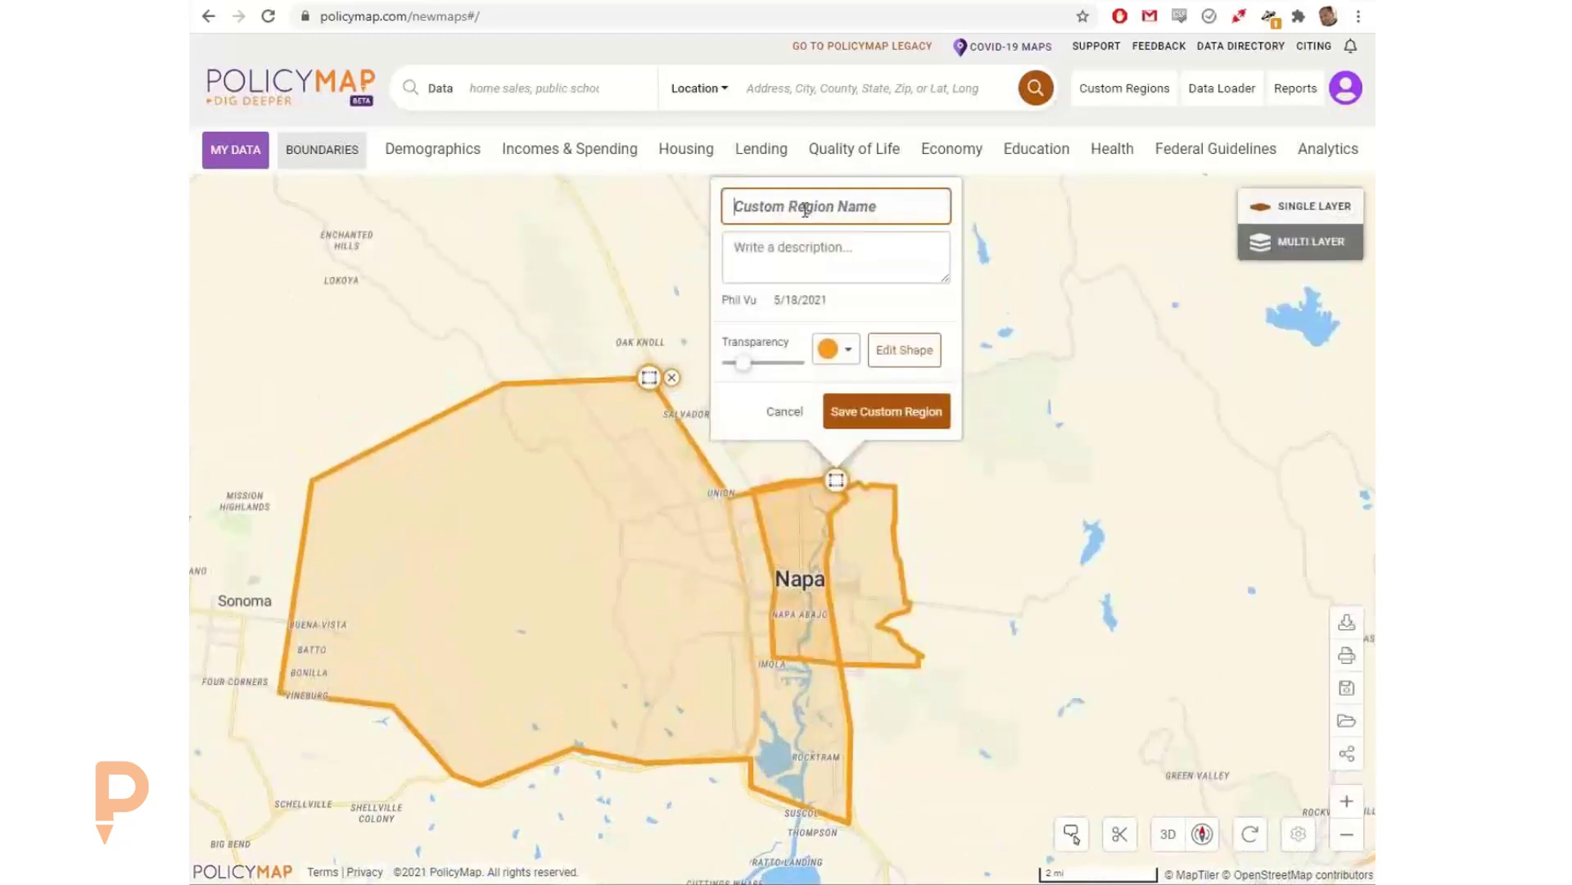
pyautogui.write('East Napa')
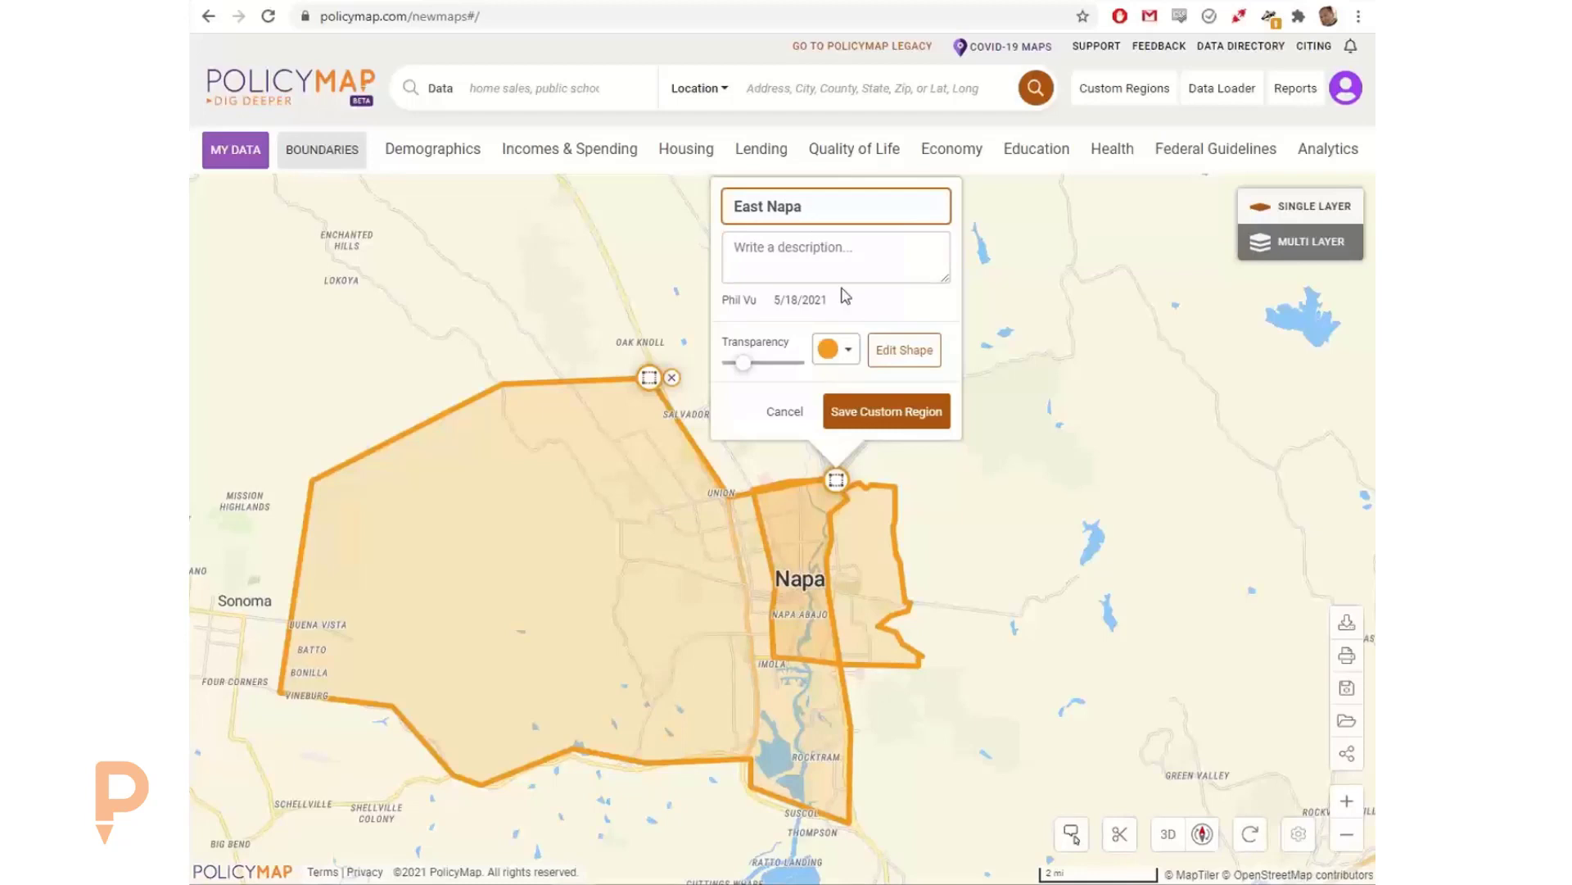
pyautogui.click(905, 416)
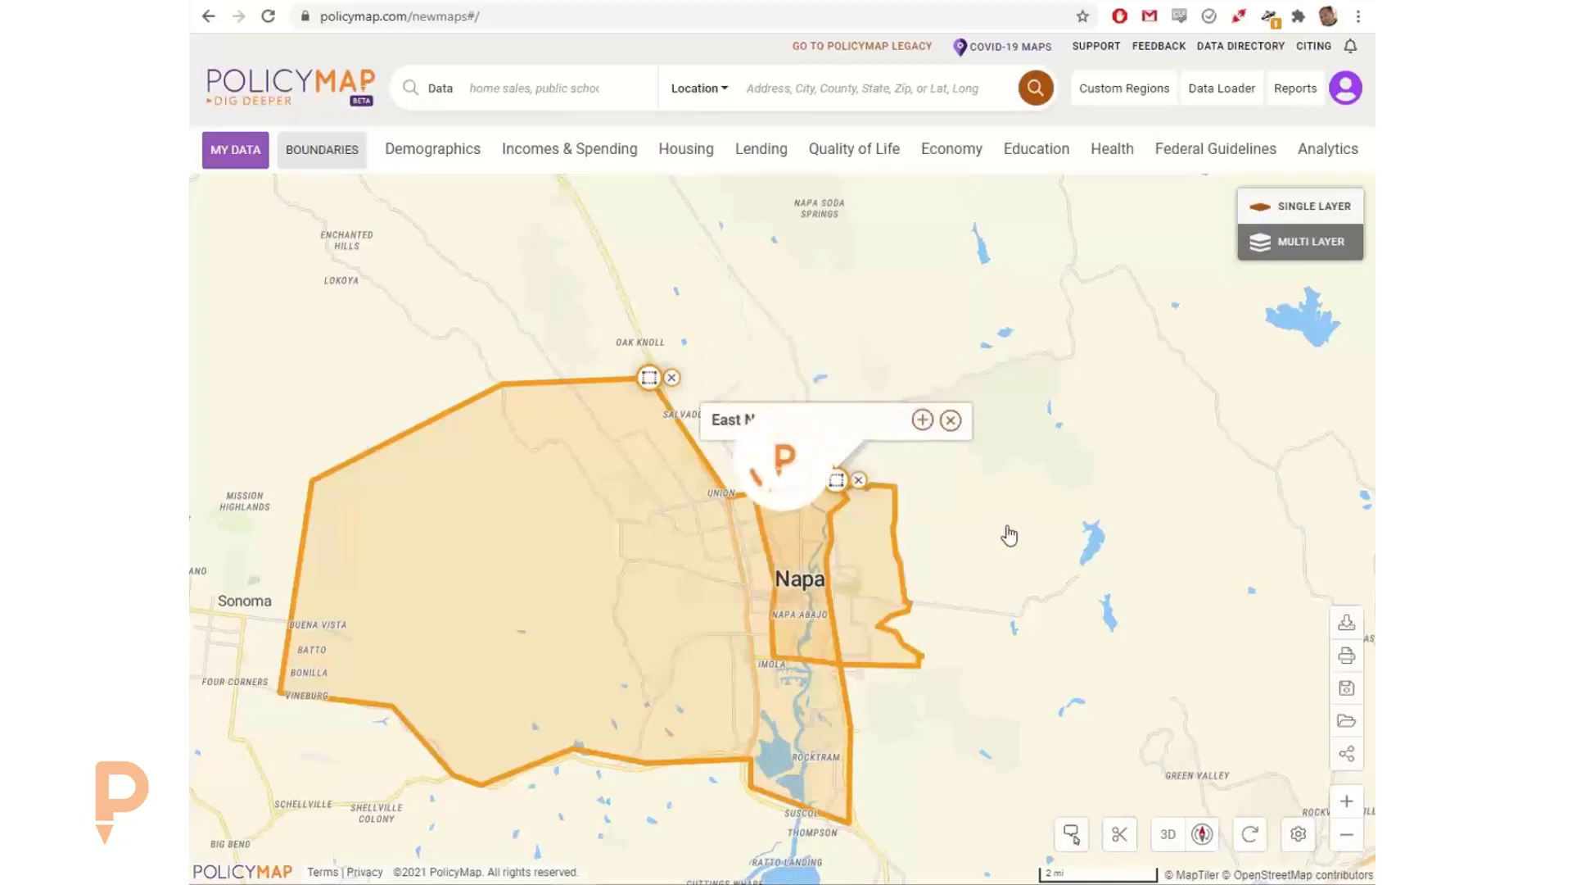
# Step: Try adding census tracts 2014.01 and 2014.02 to the East Napa region, deselect them, and cancel the edit
pyautogui.click(921, 421)
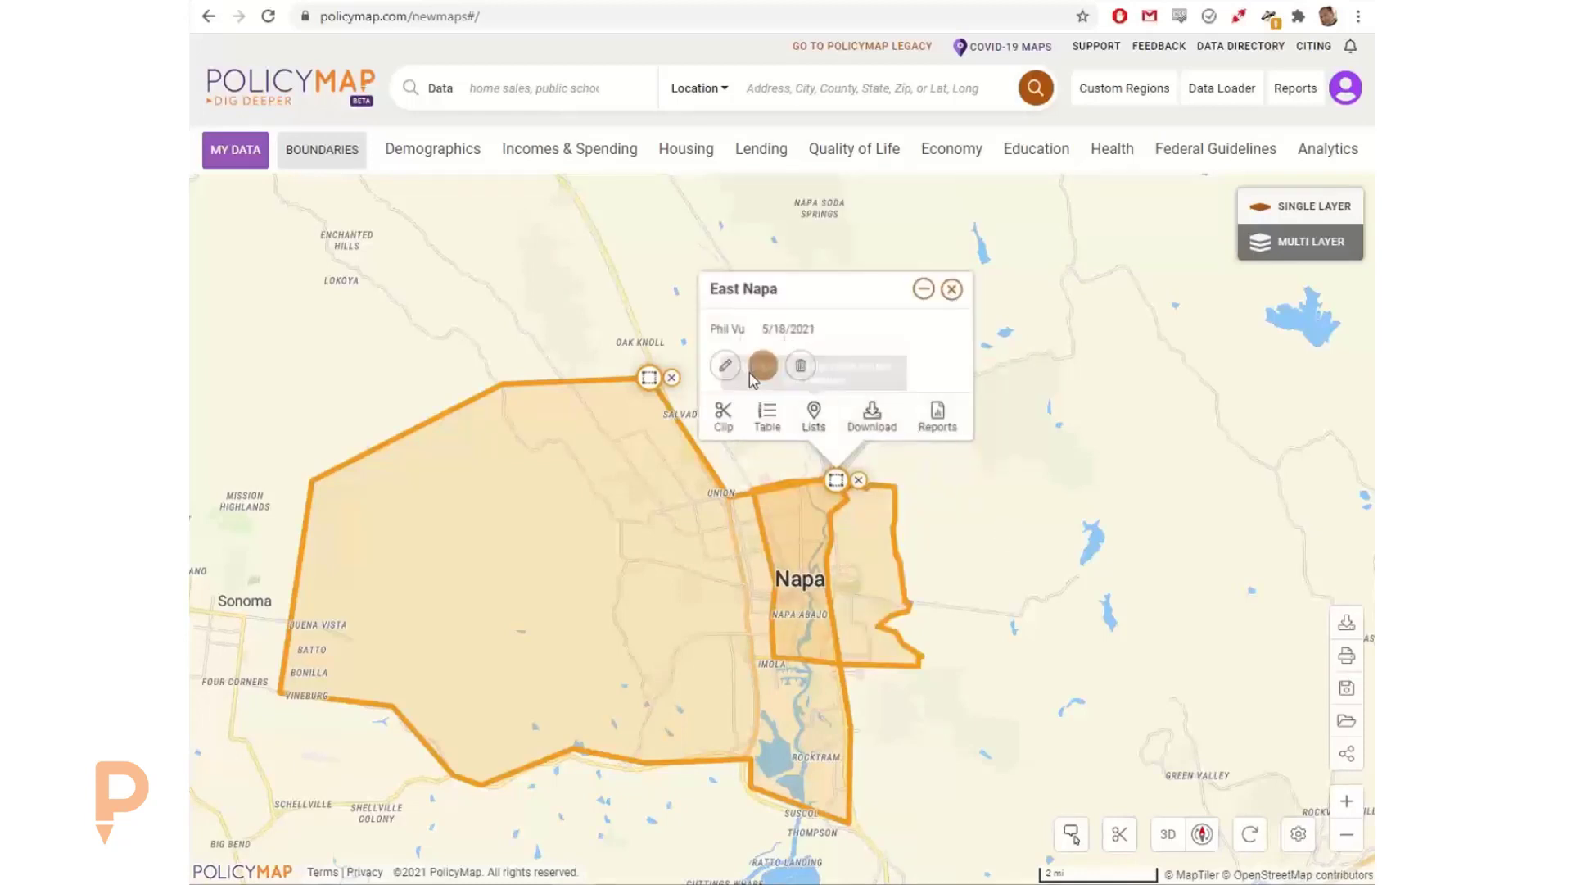
pyautogui.click(725, 365)
pyautogui.click(889, 361)
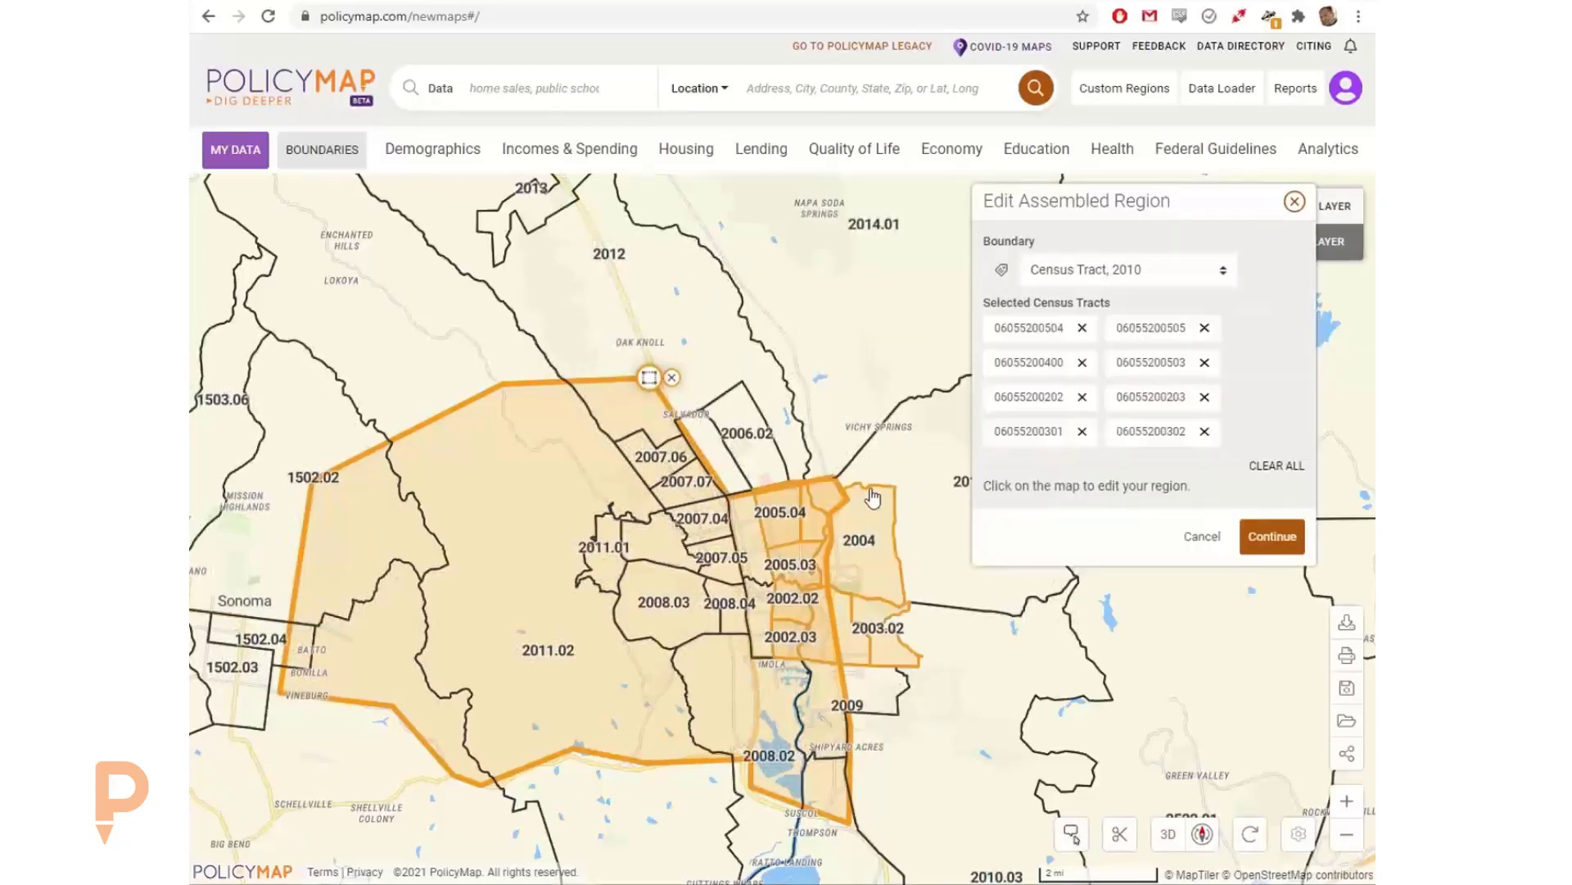
pyautogui.click(892, 458)
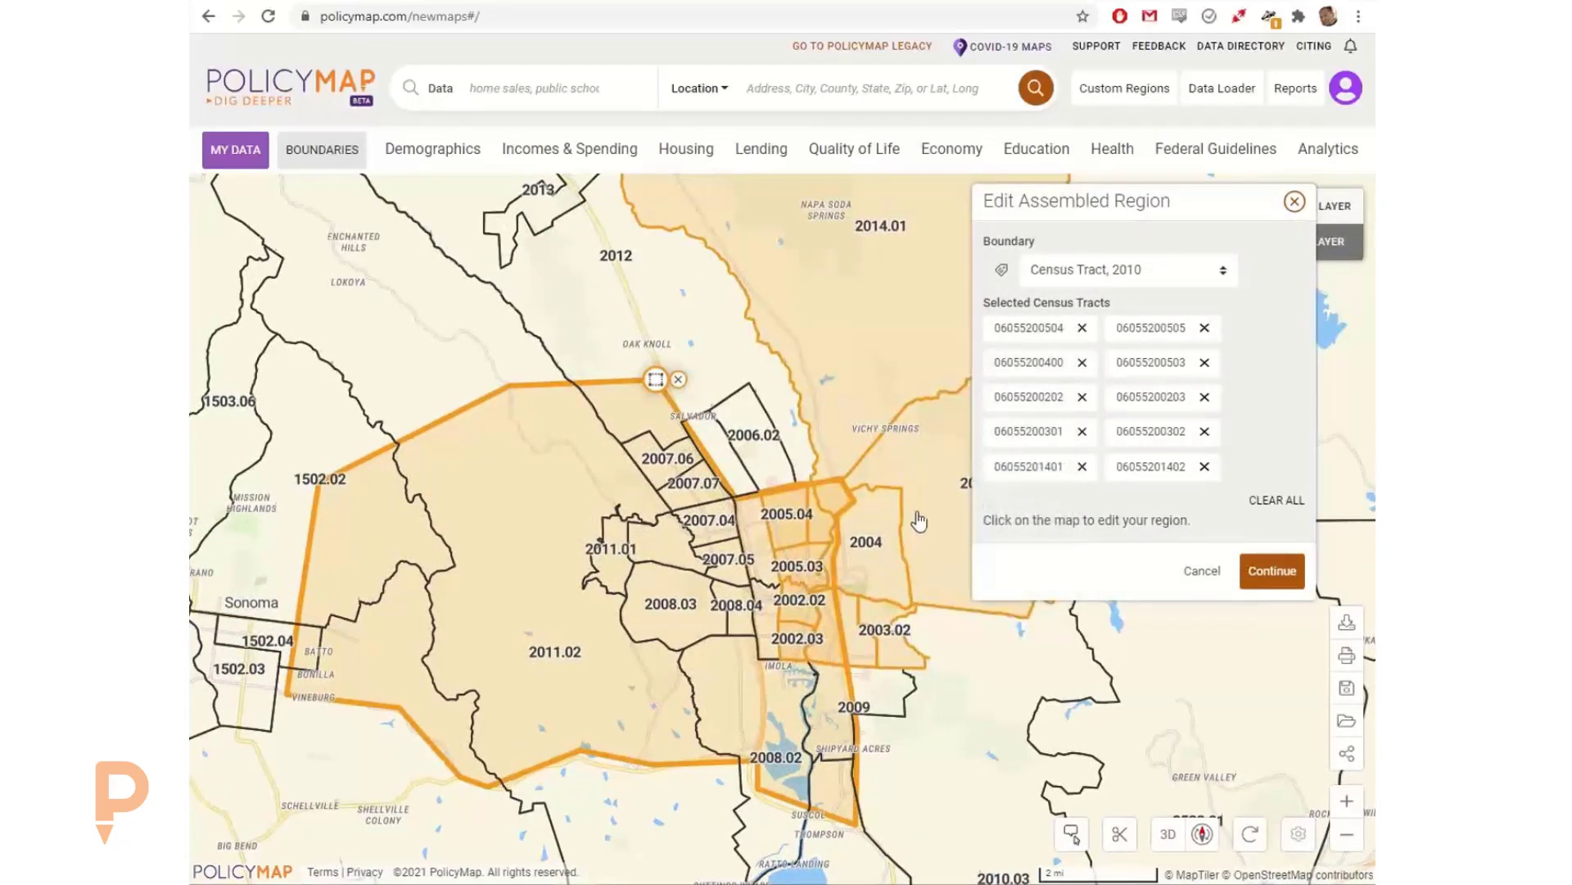
pyautogui.click(870, 415)
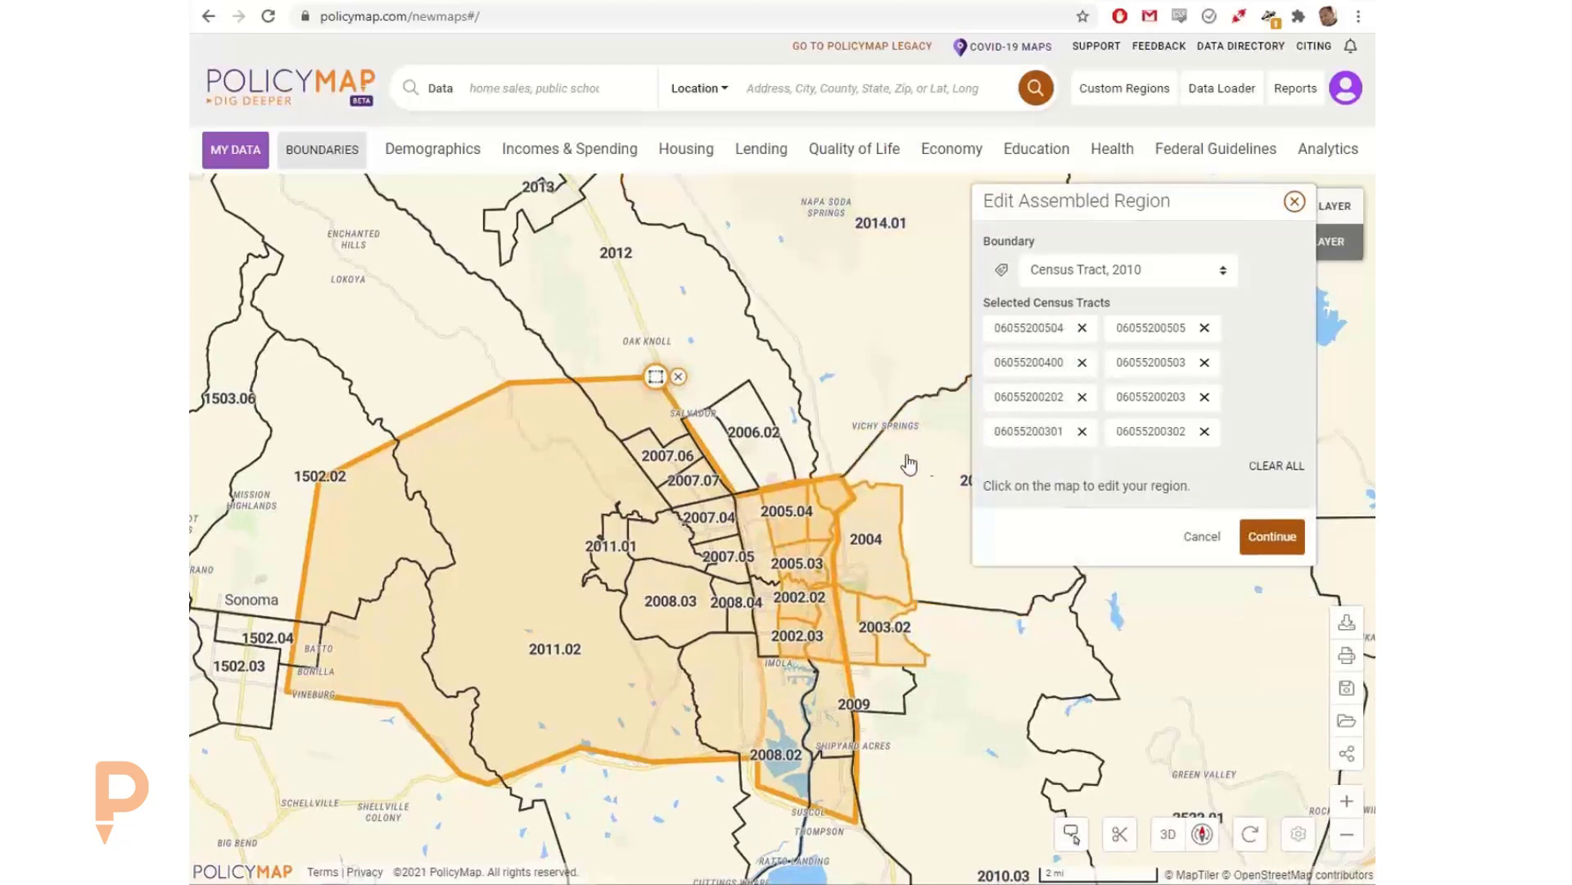
pyautogui.click(1201, 536)
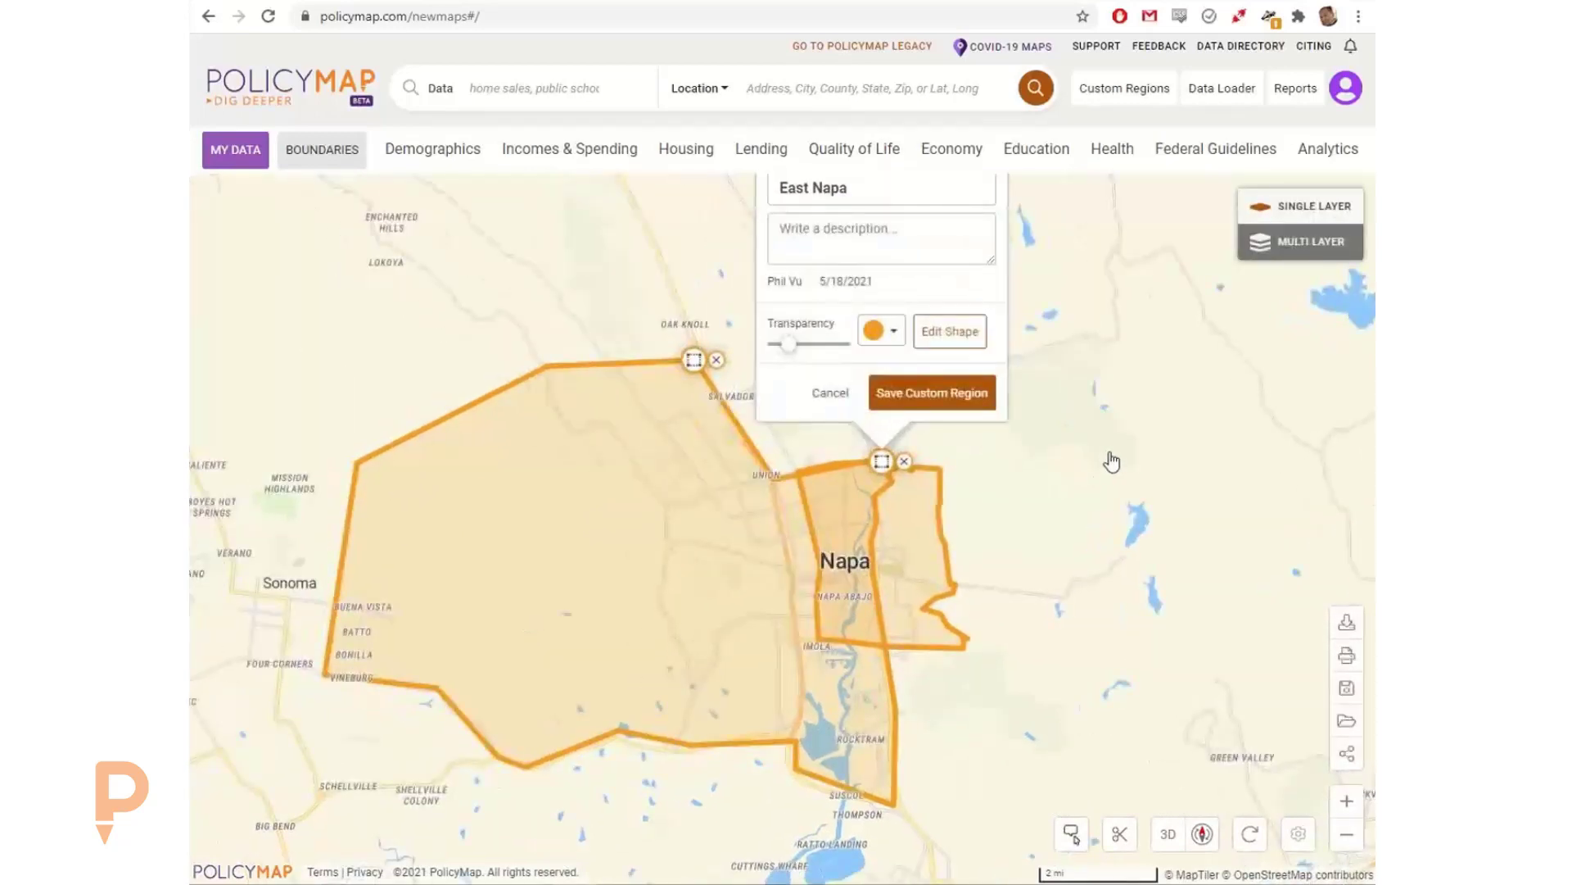
pyautogui.click(833, 397)
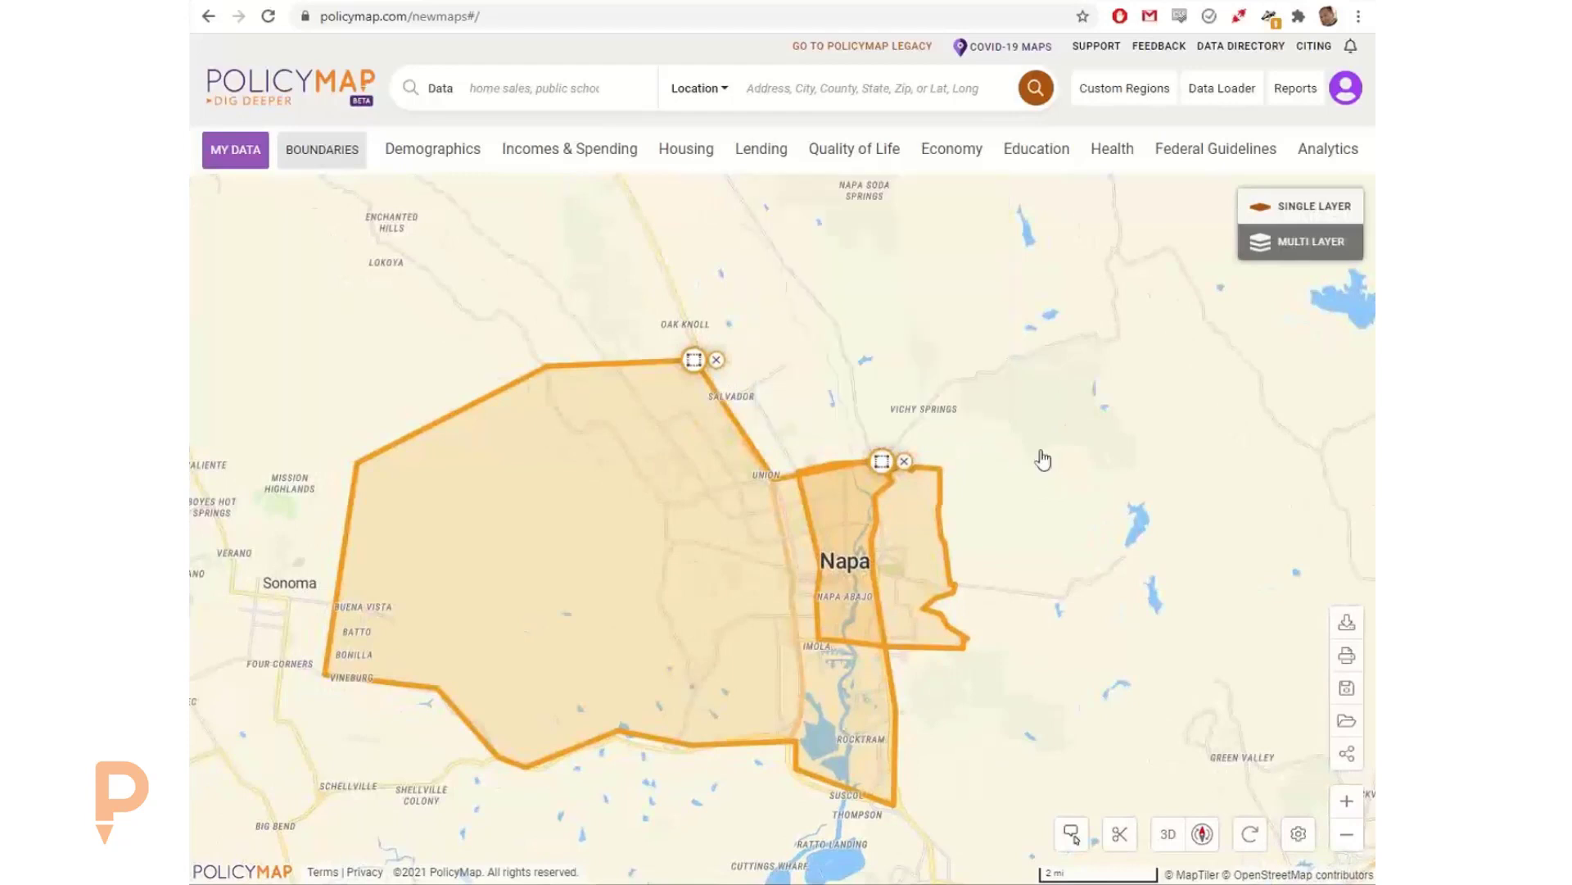
# Step: Change the West Napa region's color to dark blue and save the custom region
pyautogui.moveTo(1040, 456); pyautogui.dragTo(1092, 426)
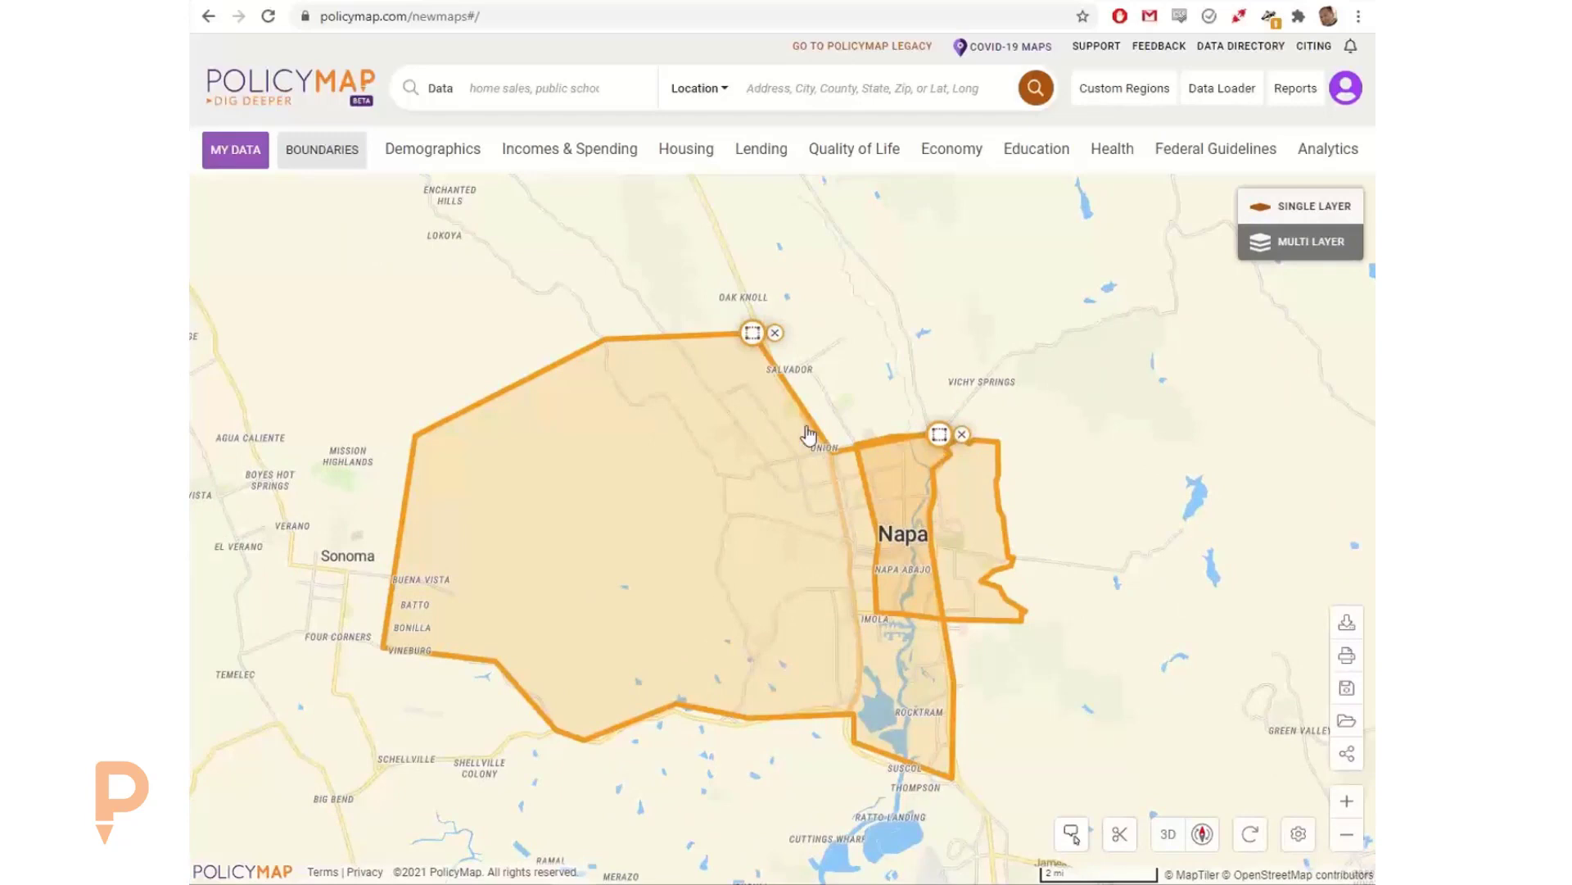
pyautogui.moveTo(752, 337); pyautogui.dragTo(754, 323)
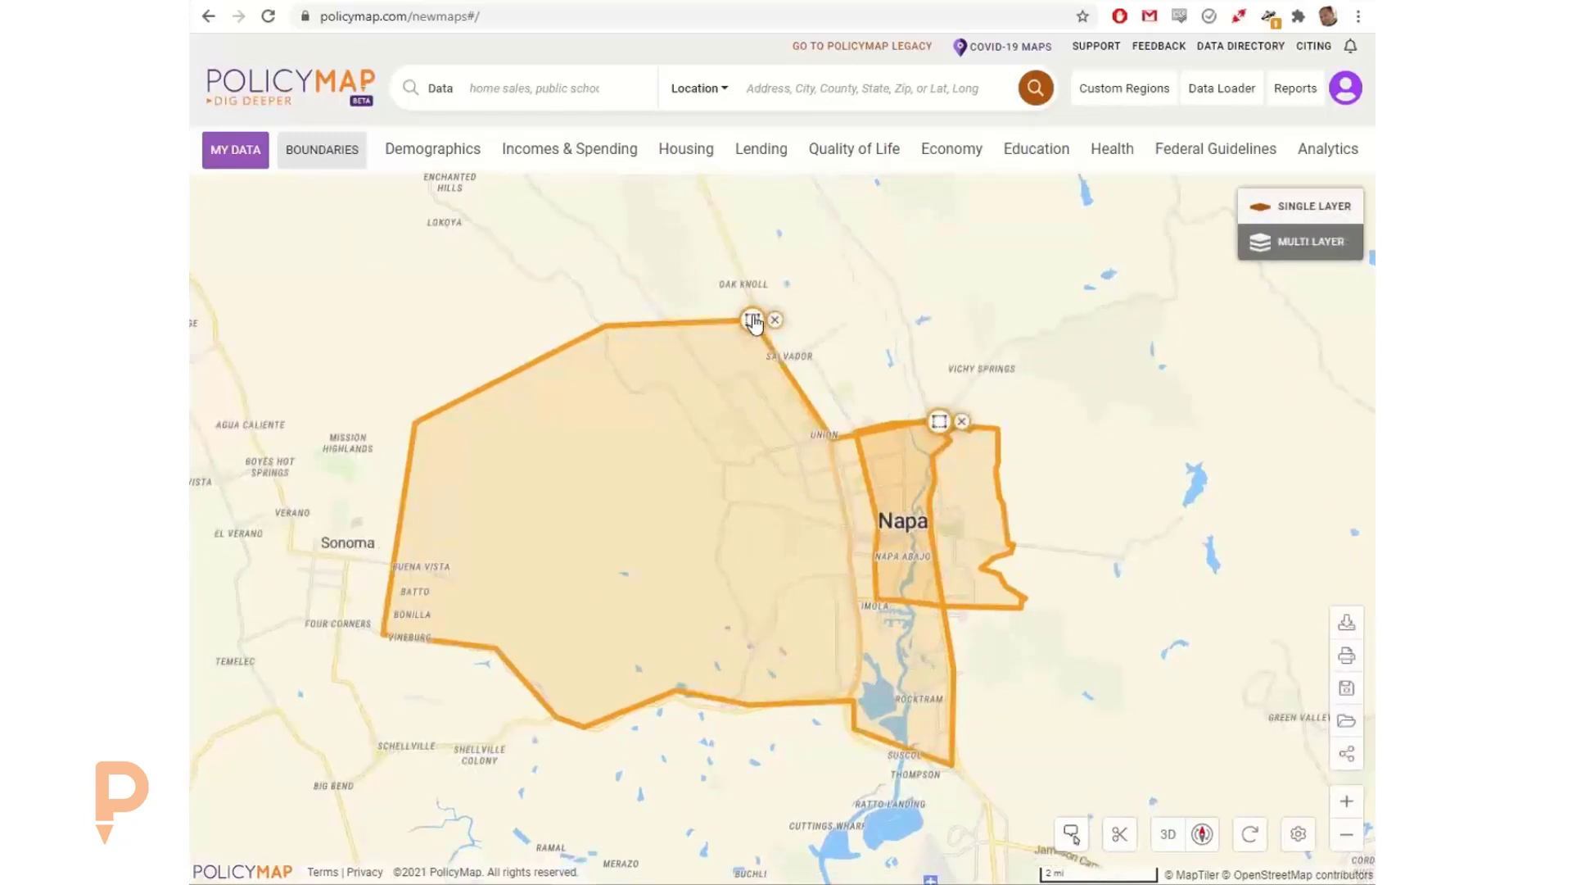
pyautogui.click(754, 321)
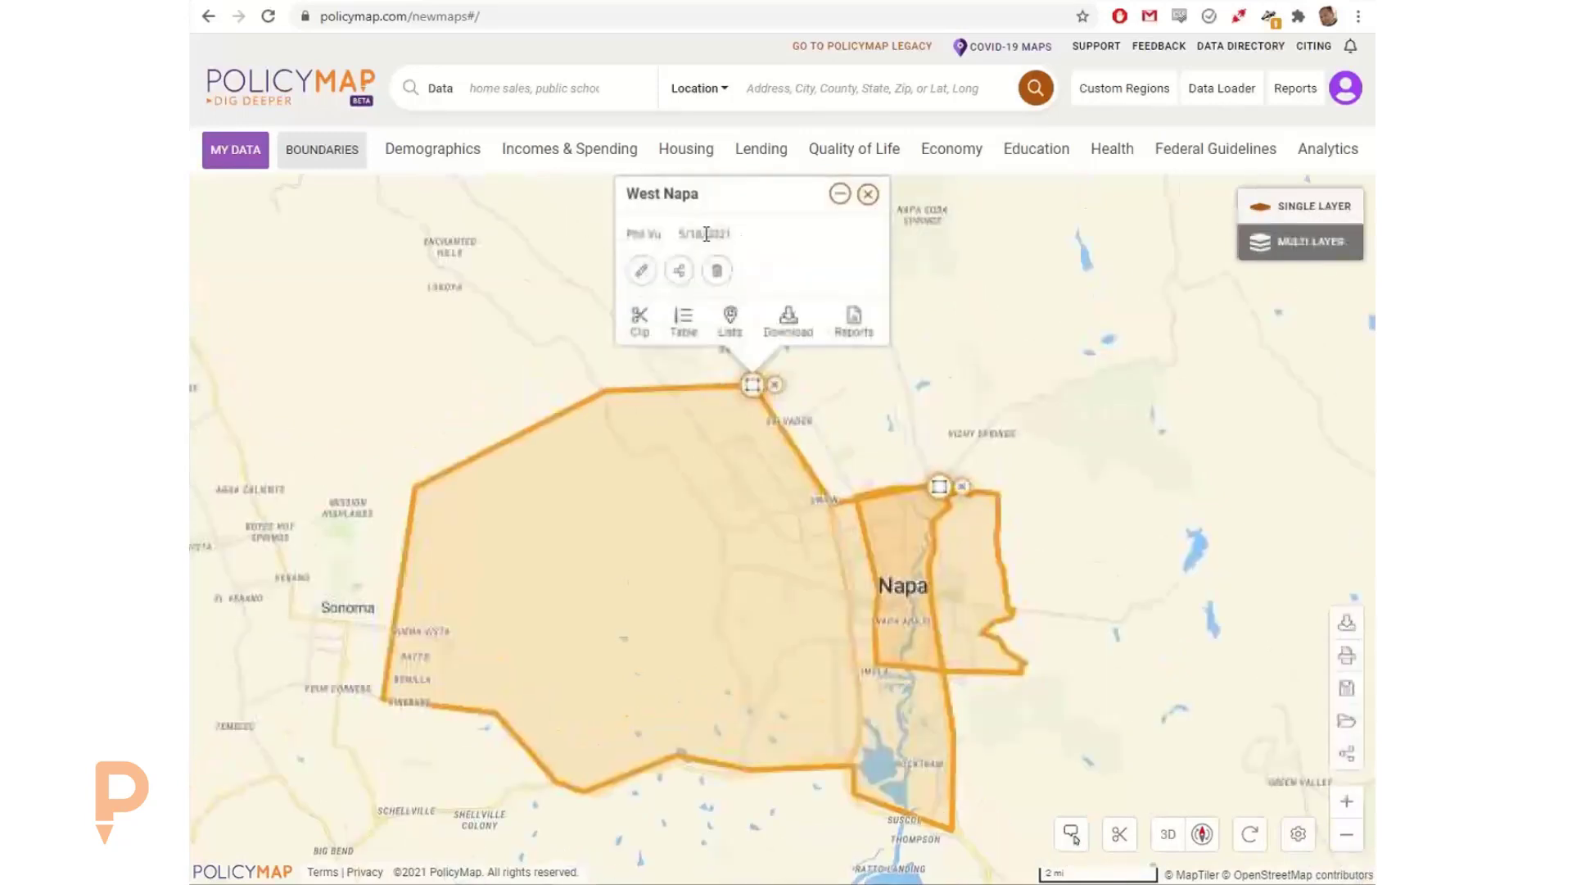
pyautogui.click(642, 270)
pyautogui.click(758, 354)
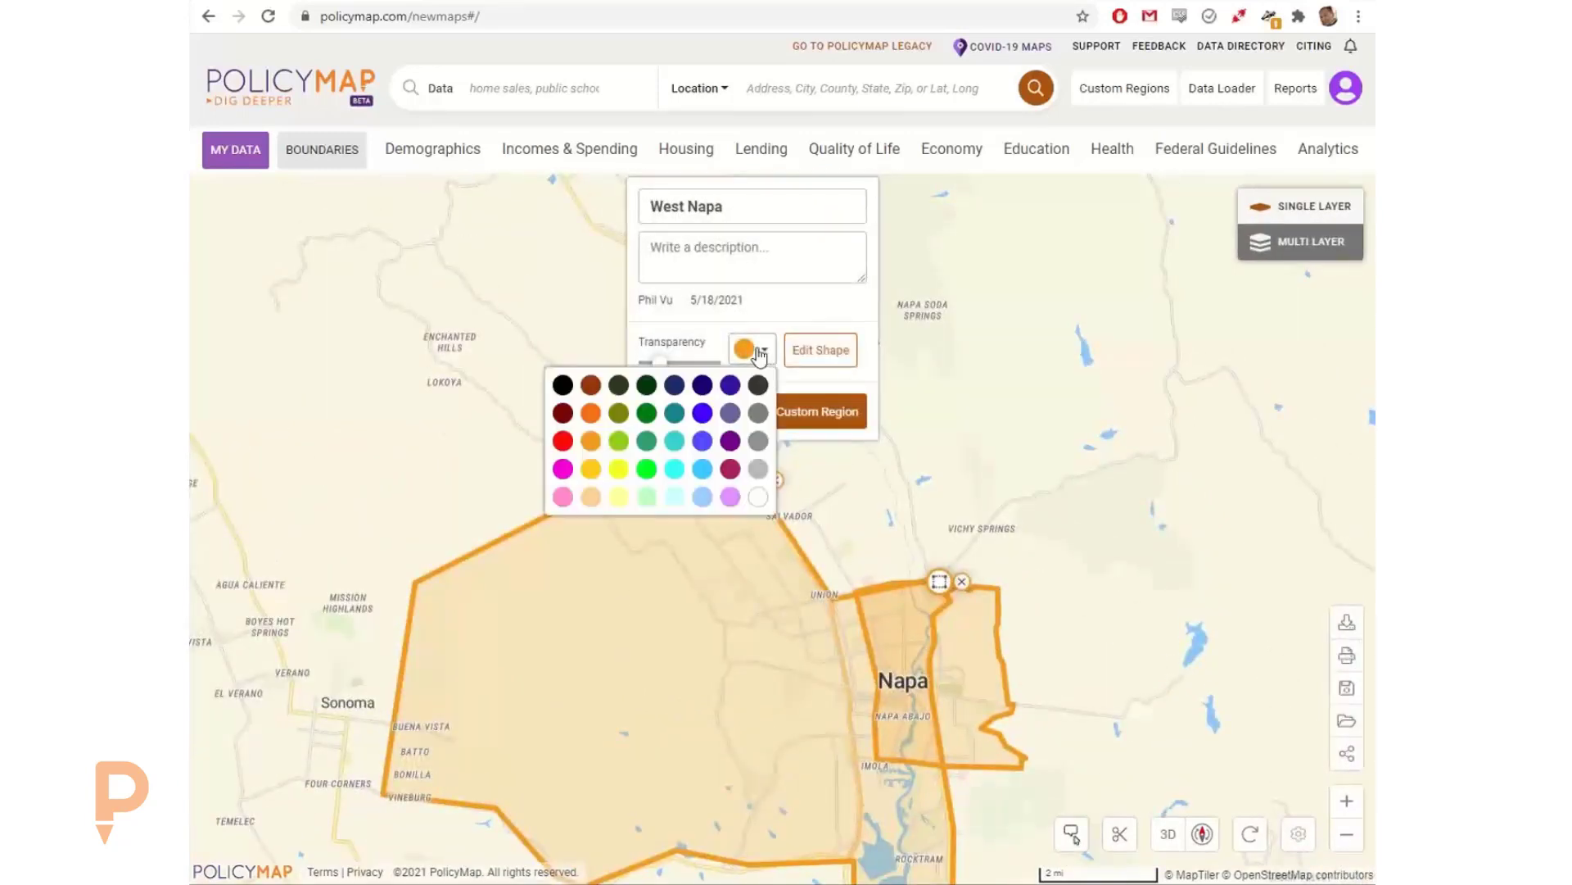
pyautogui.click(674, 384)
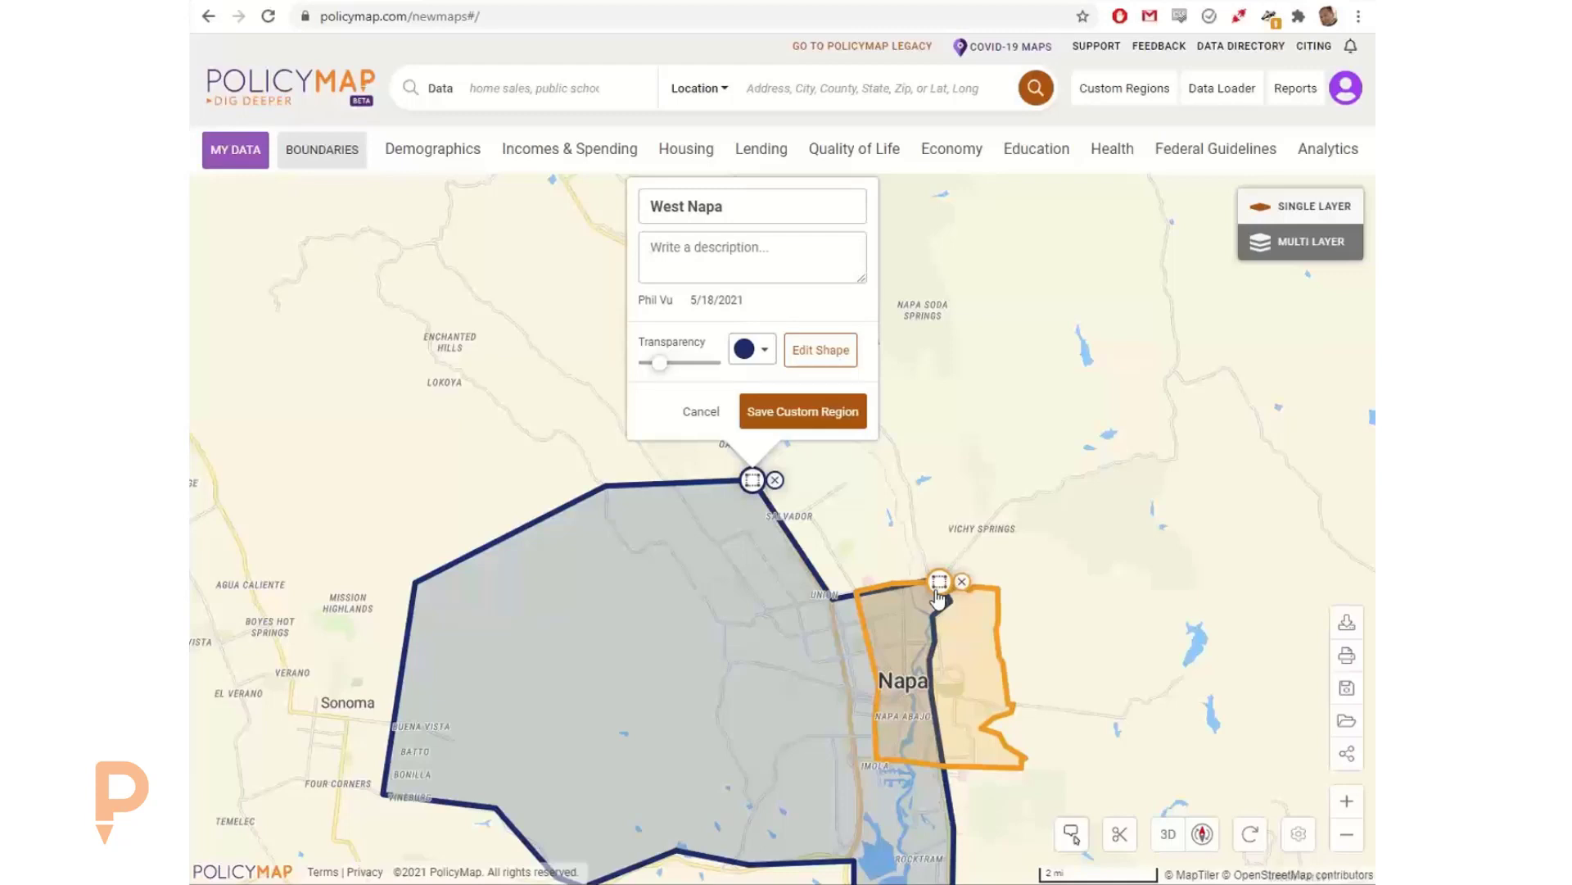
pyautogui.click(758, 422)
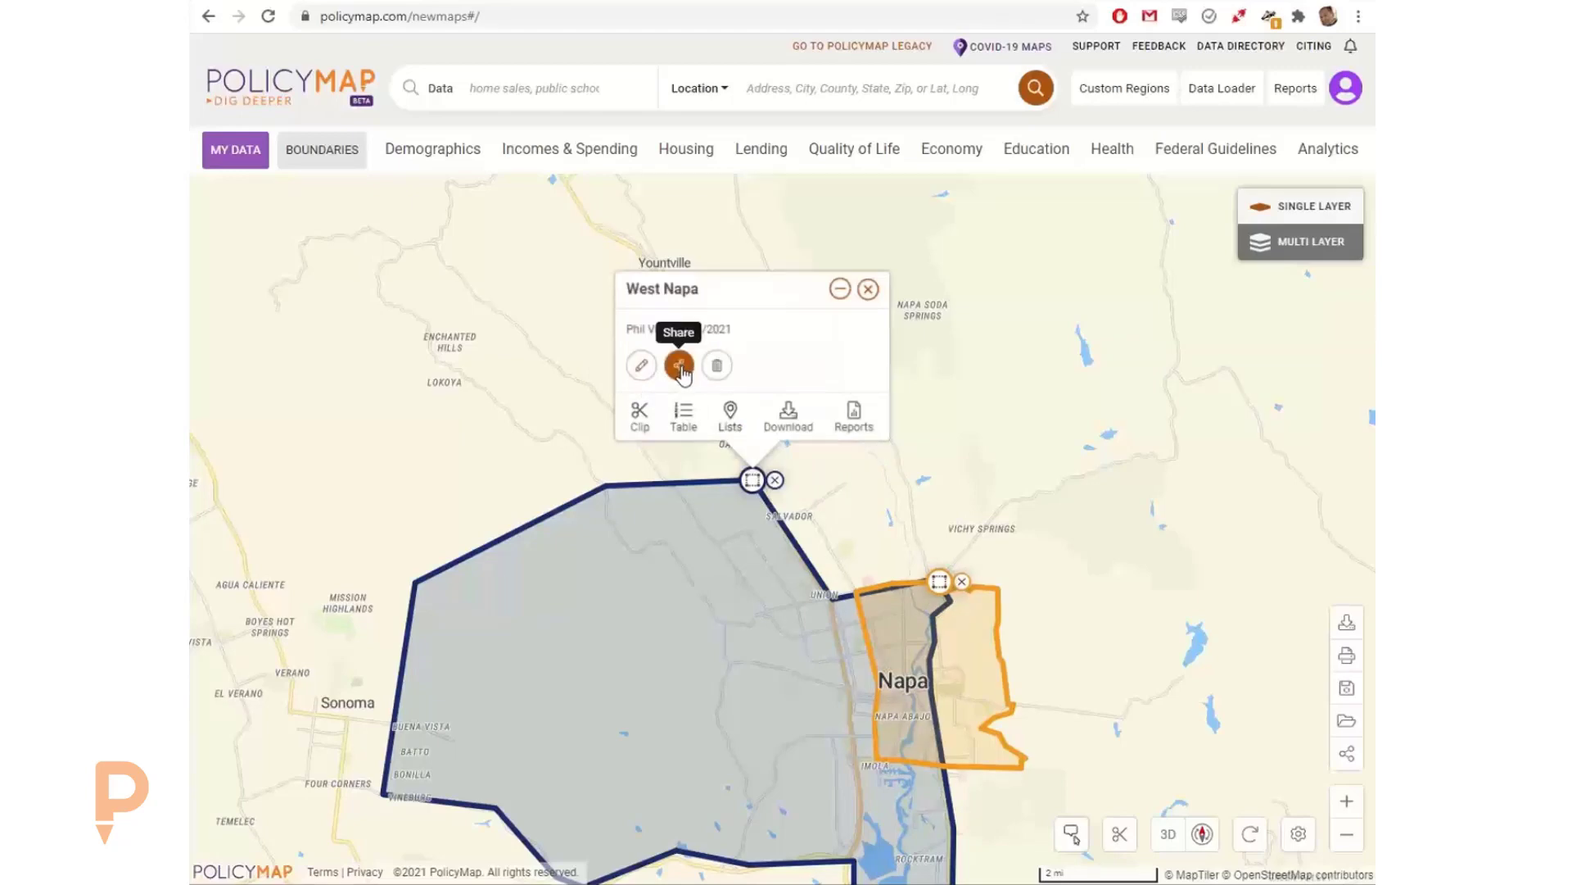
# Step: Examine the sharing form for West Napa without sending it, and browse the list of saved custom regions
pyautogui.click(679, 367)
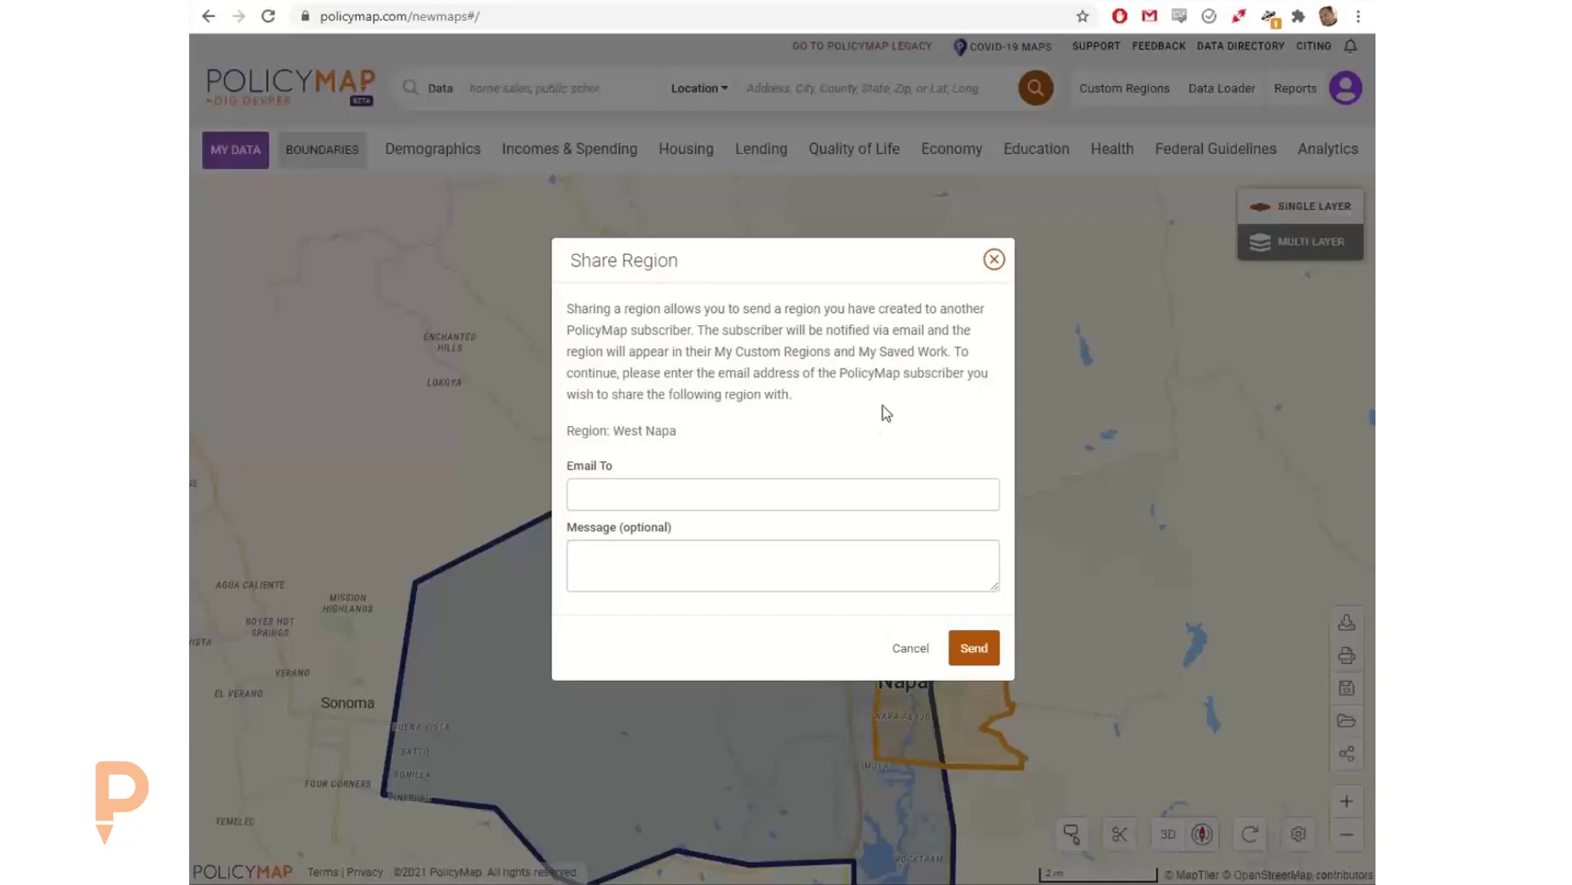
pyautogui.click(986, 259)
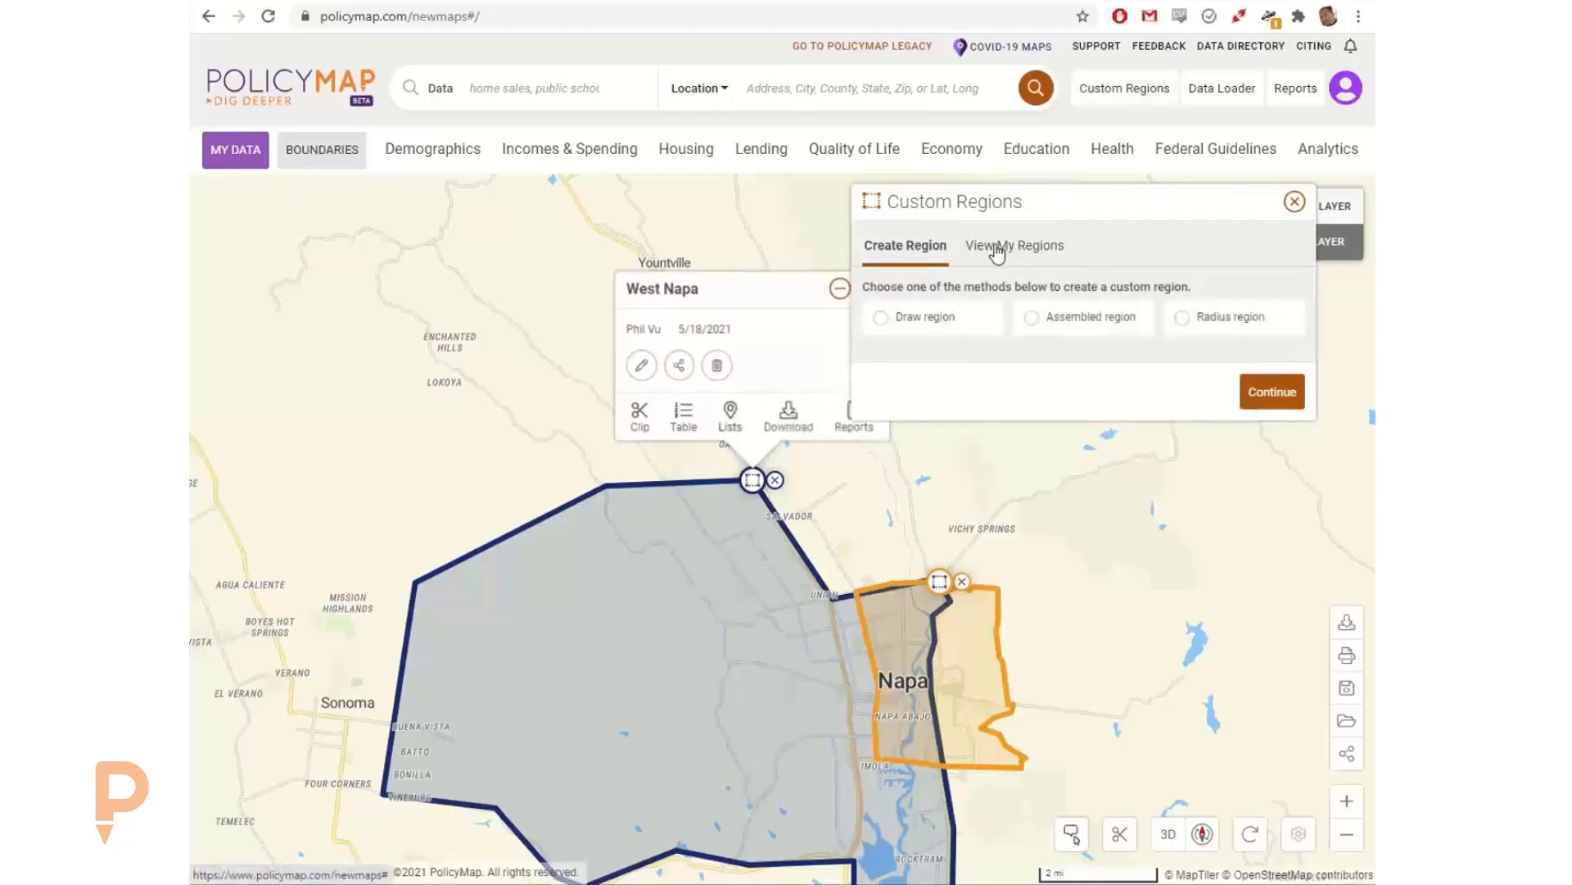
pyautogui.click(996, 248)
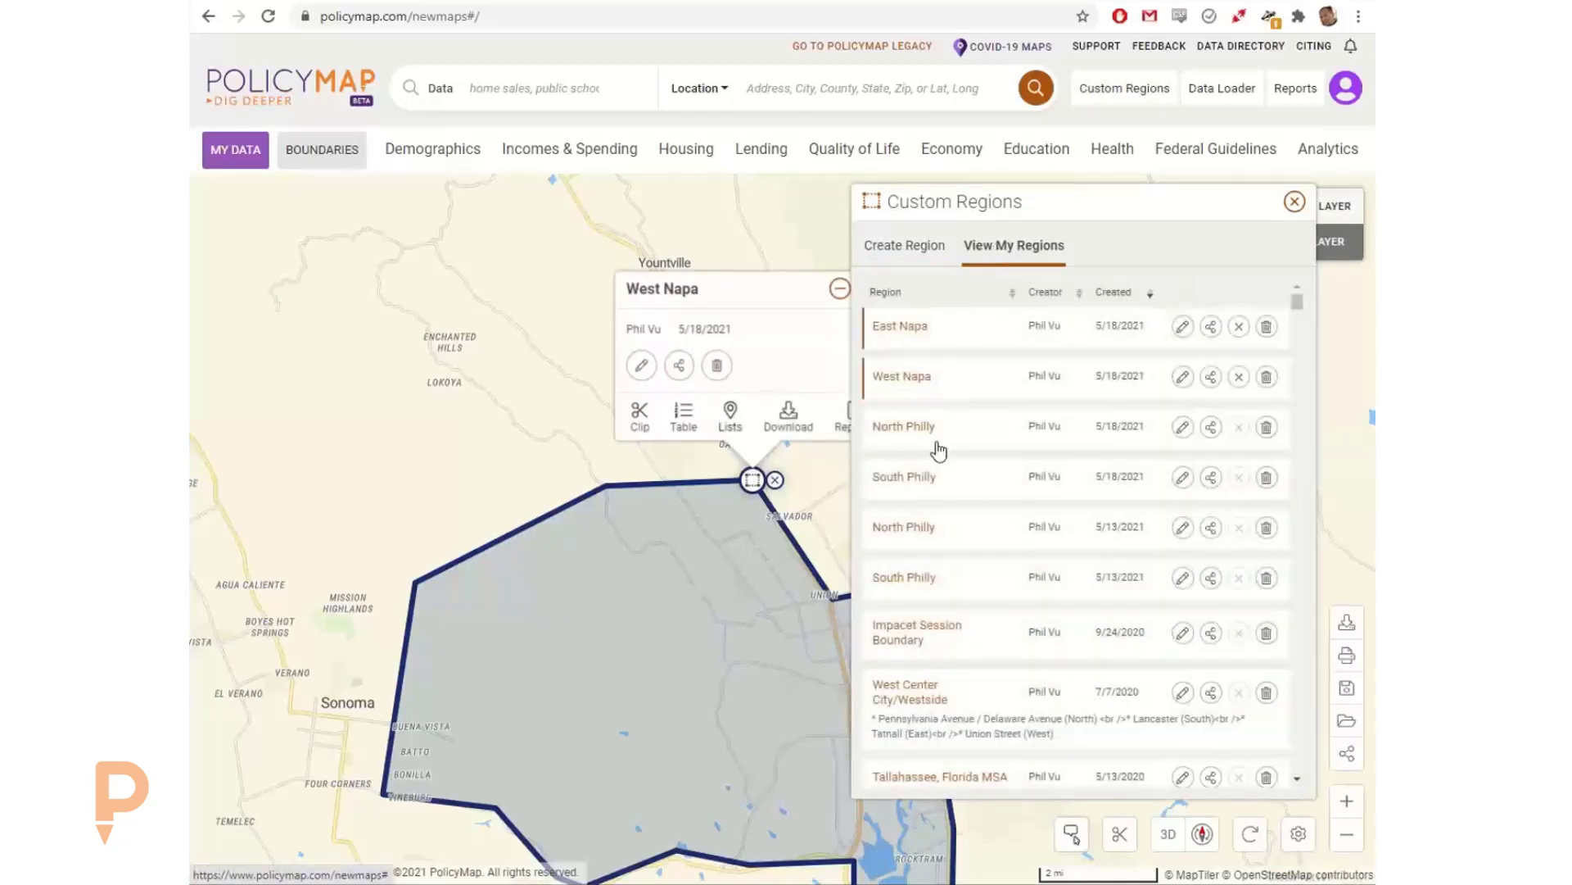
pyautogui.scroll(-2, 946, 457)
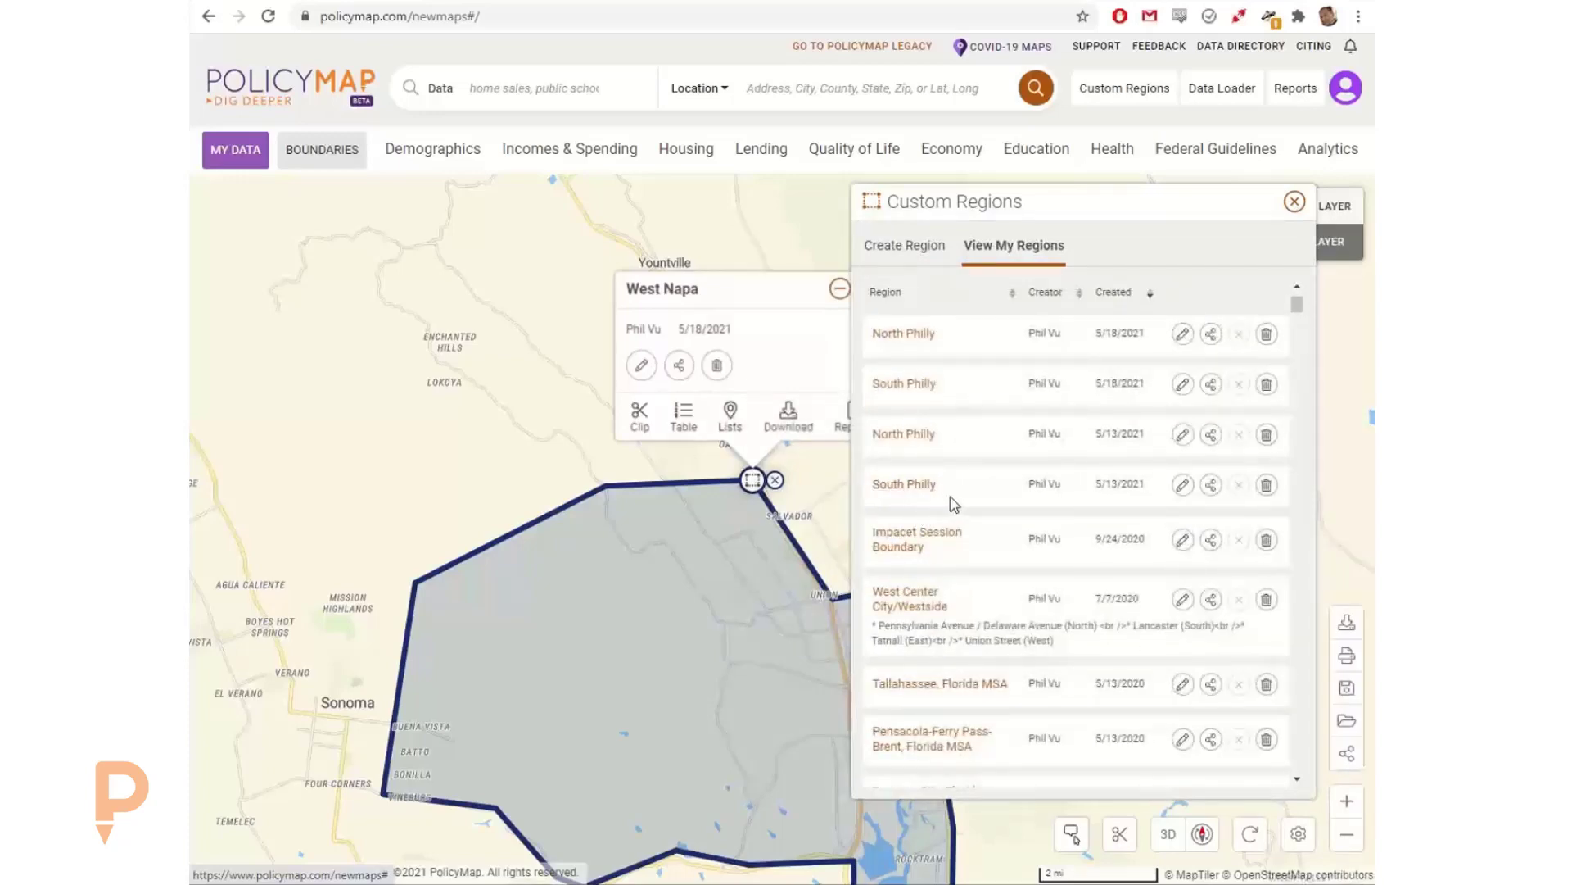
pyautogui.scroll(-10, 951, 498)
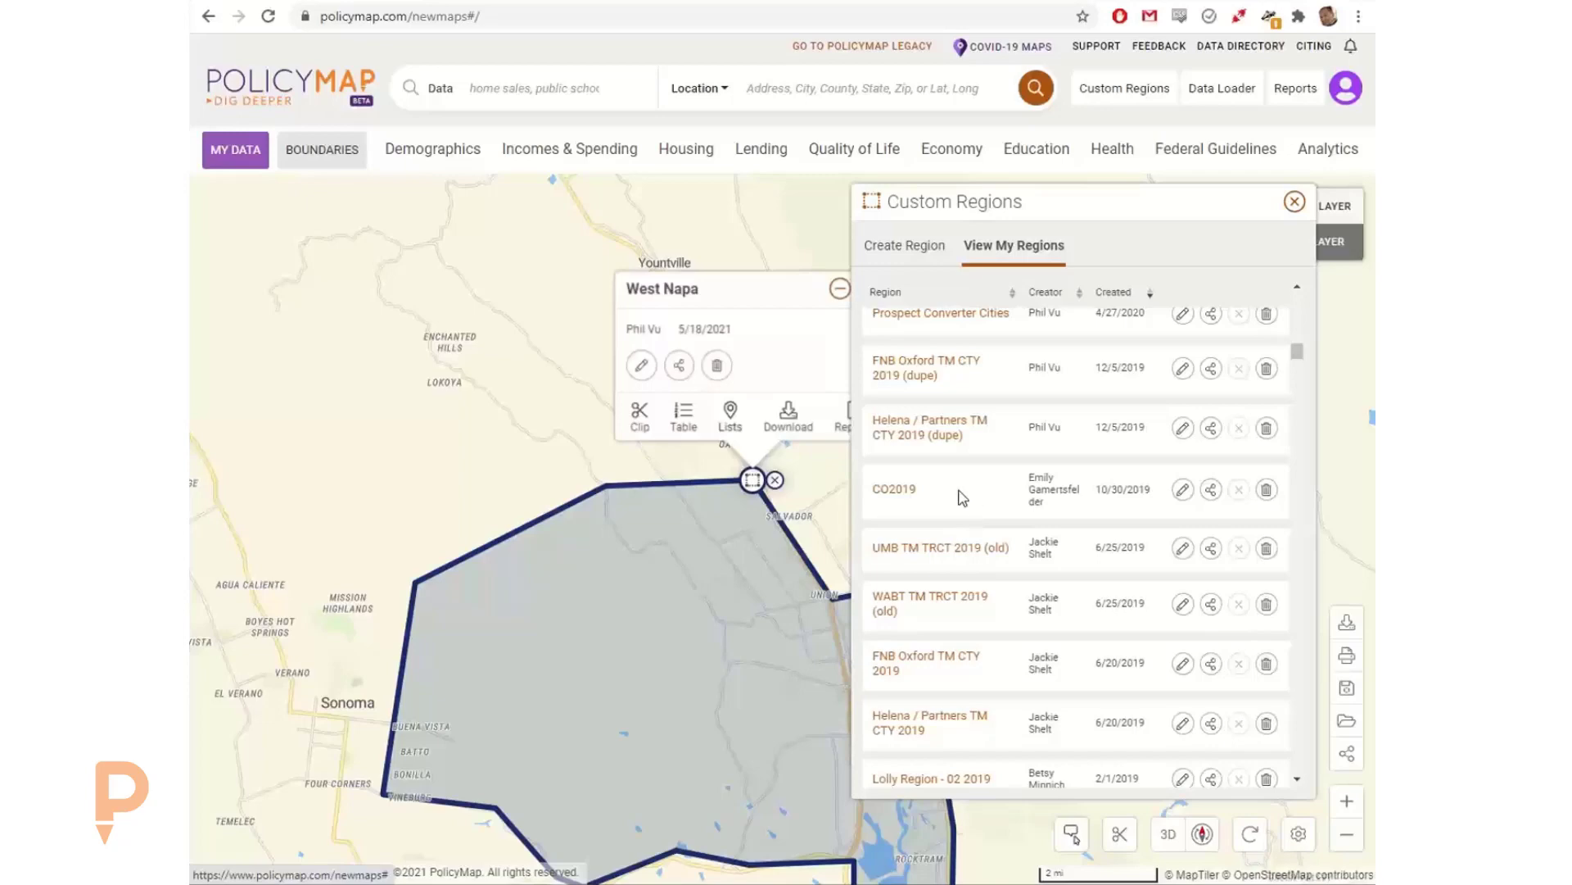
pyautogui.click(1295, 201)
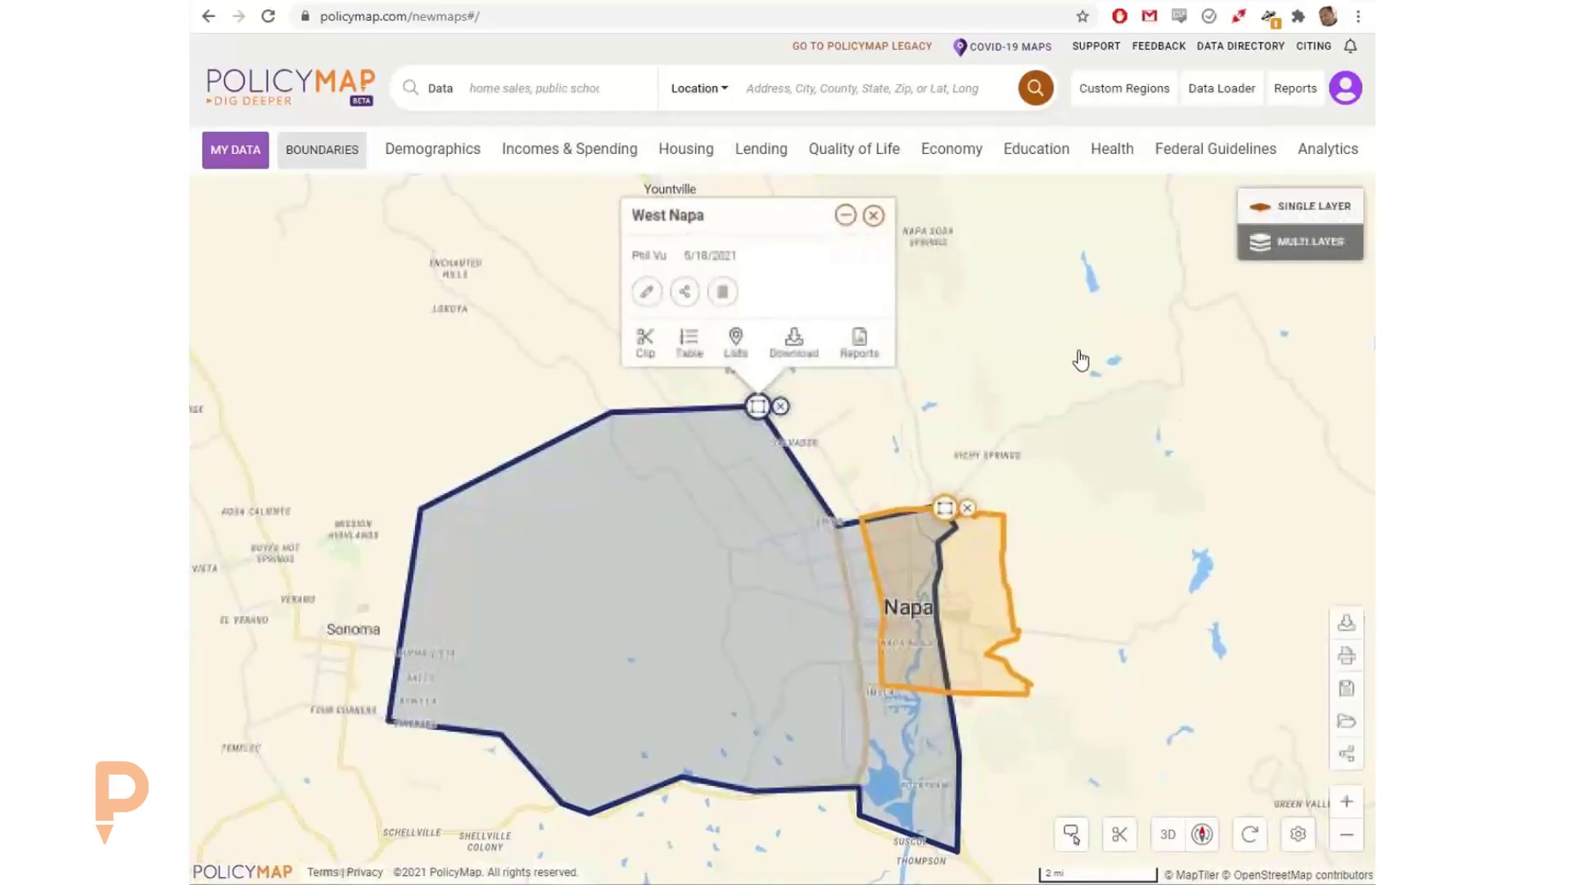
# Step: Close the West Napa details and remove both the West Napa and East Napa regions from the map
pyautogui.click(875, 216)
pyautogui.moveTo(940, 375); pyautogui.dragTo(908, 297)
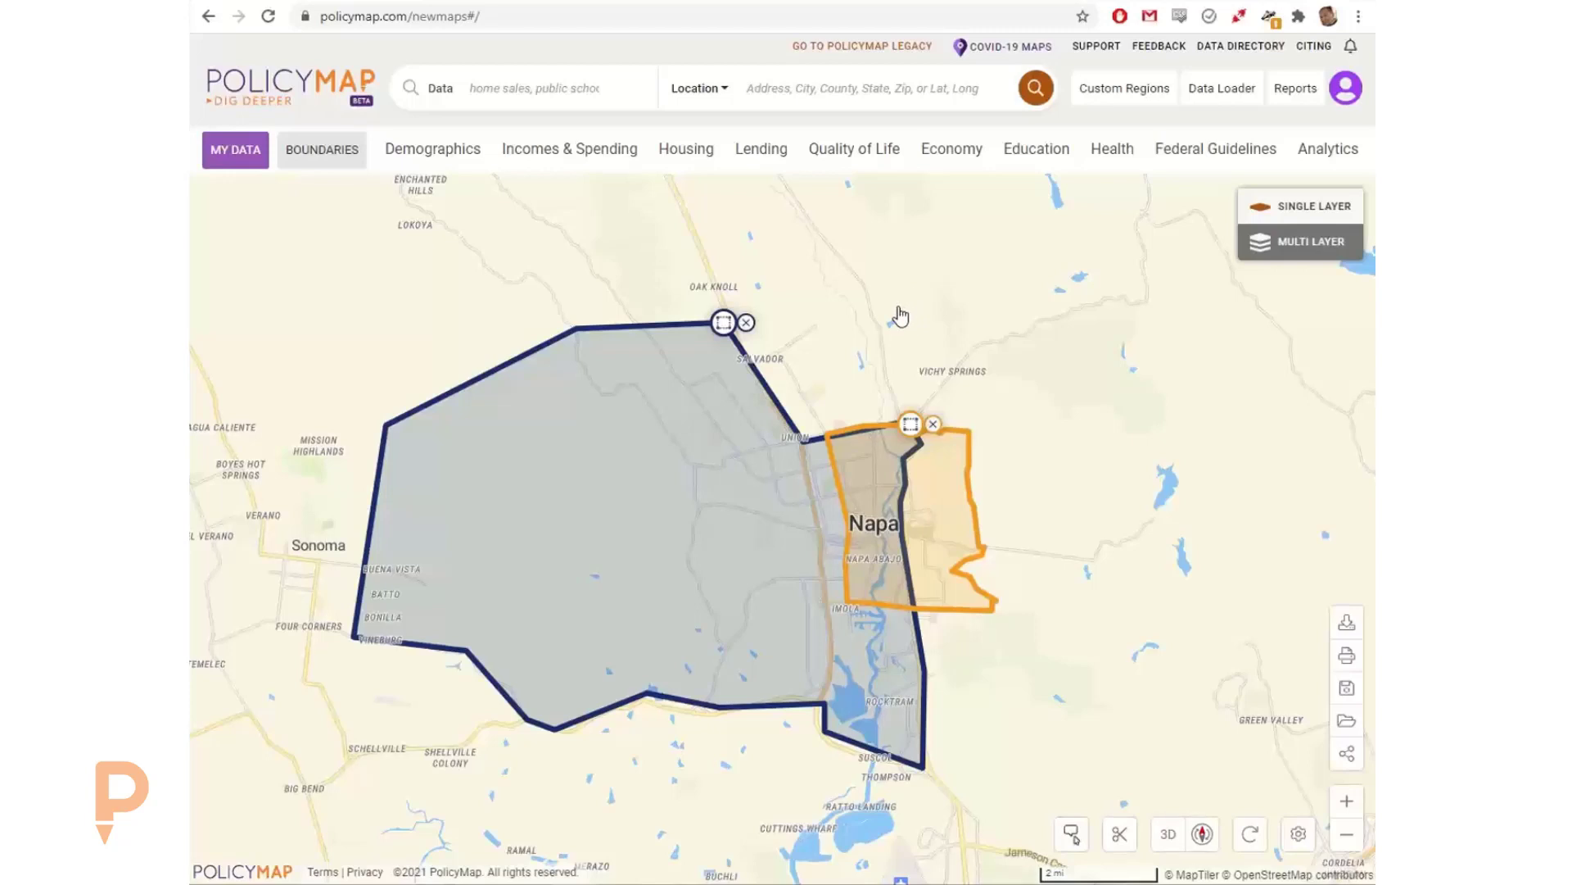
pyautogui.click(747, 325)
pyautogui.click(933, 424)
pyautogui.moveTo(975, 390); pyautogui.dragTo(934, 377)
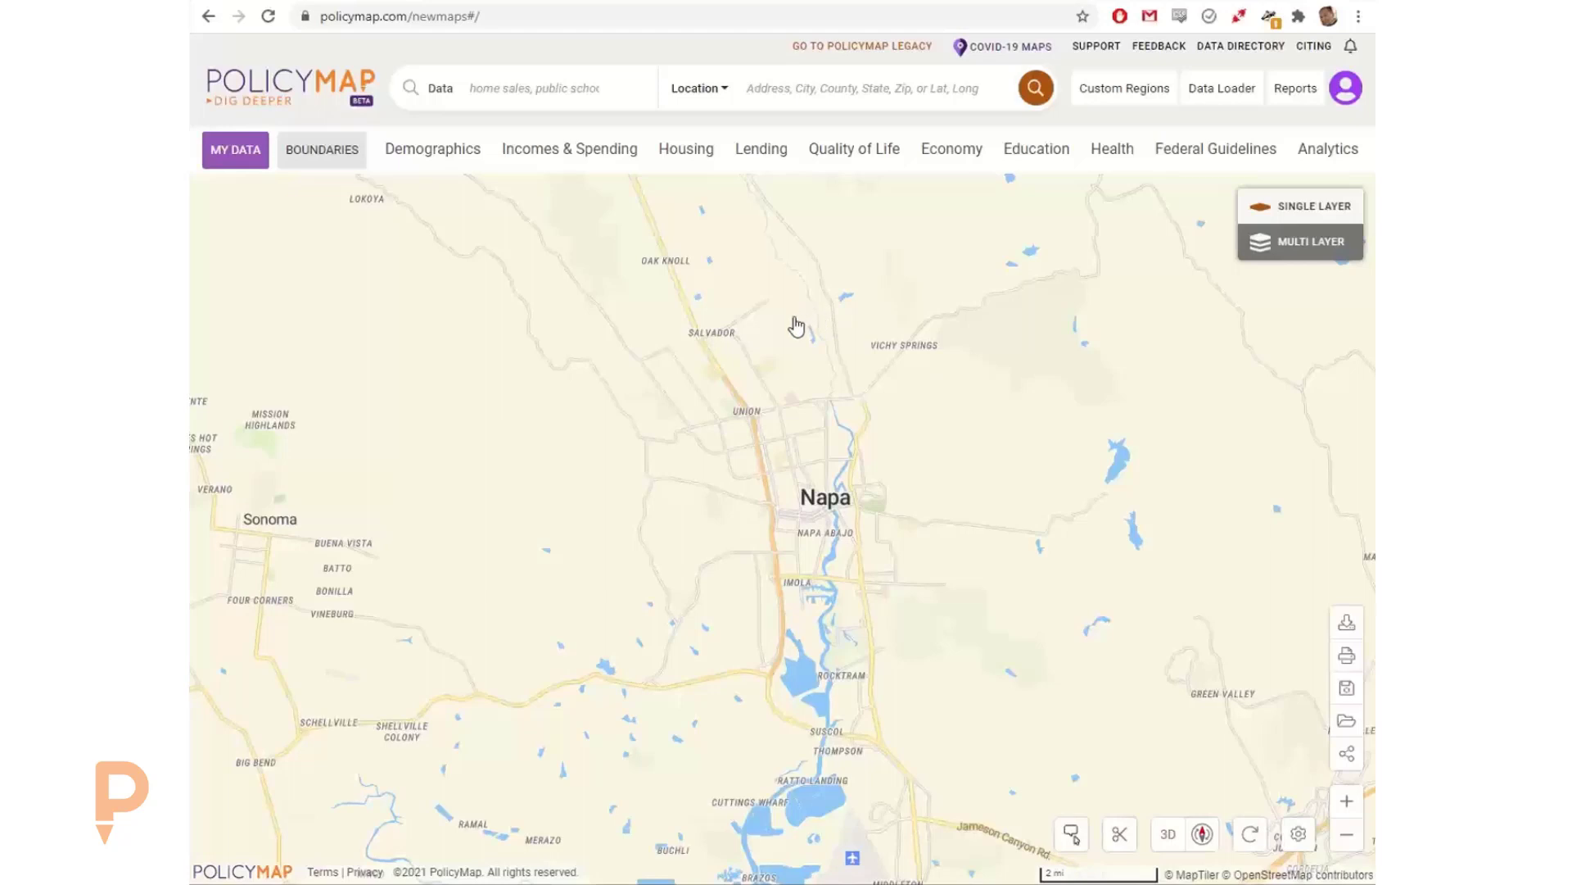
# Step: Browse the Economy data categories, examining Small Business and Startups, Business Vacancy, and the Unemployment and Employment indicators
pyautogui.click(413, 153)
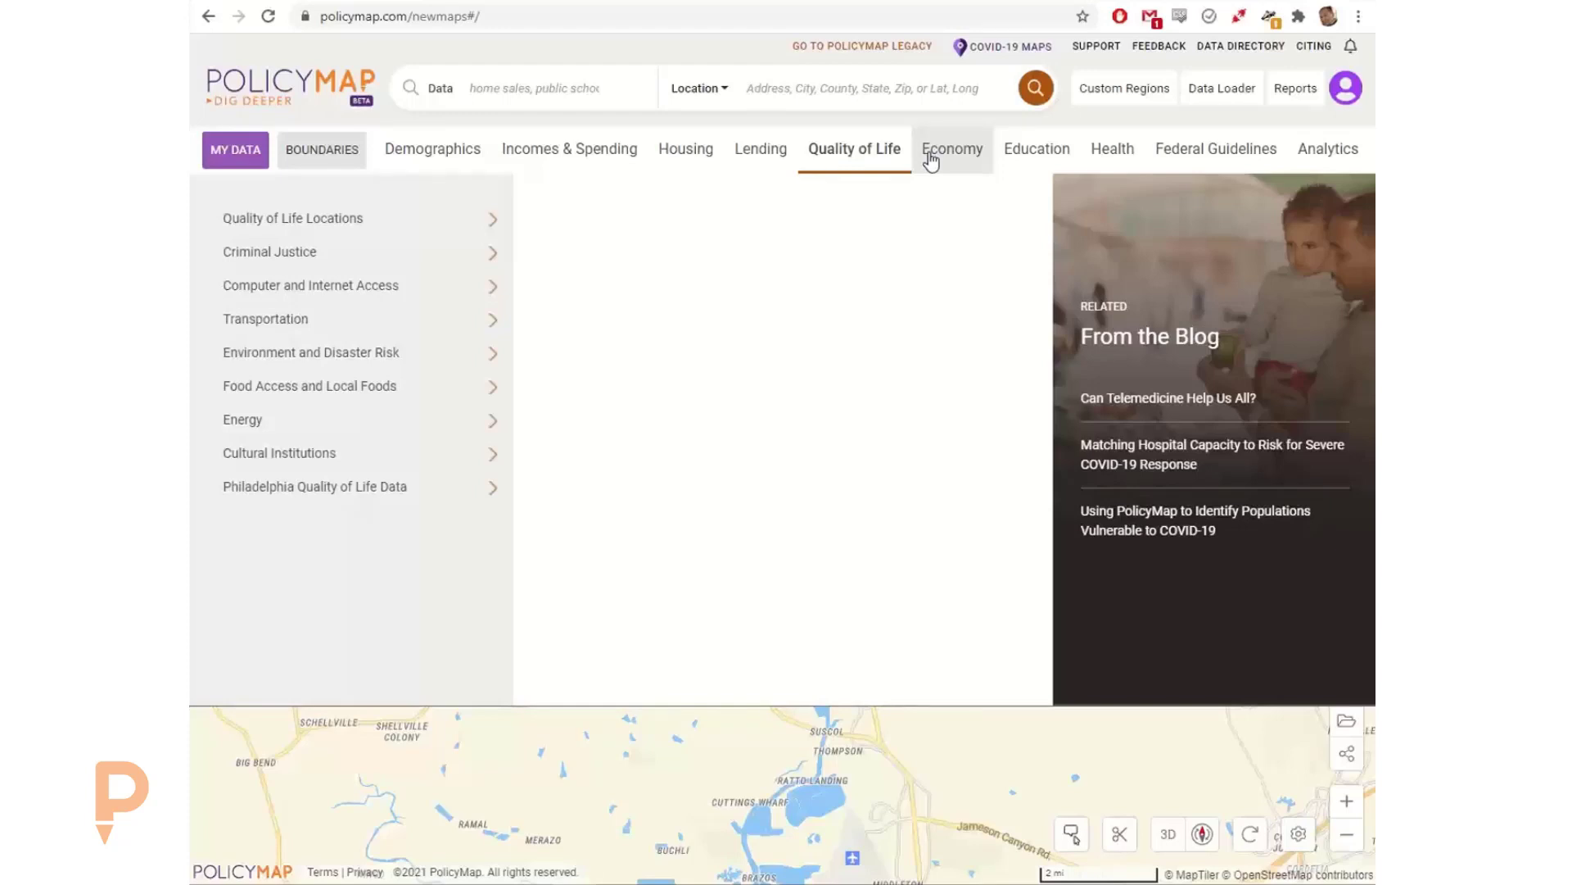
pyautogui.click(940, 158)
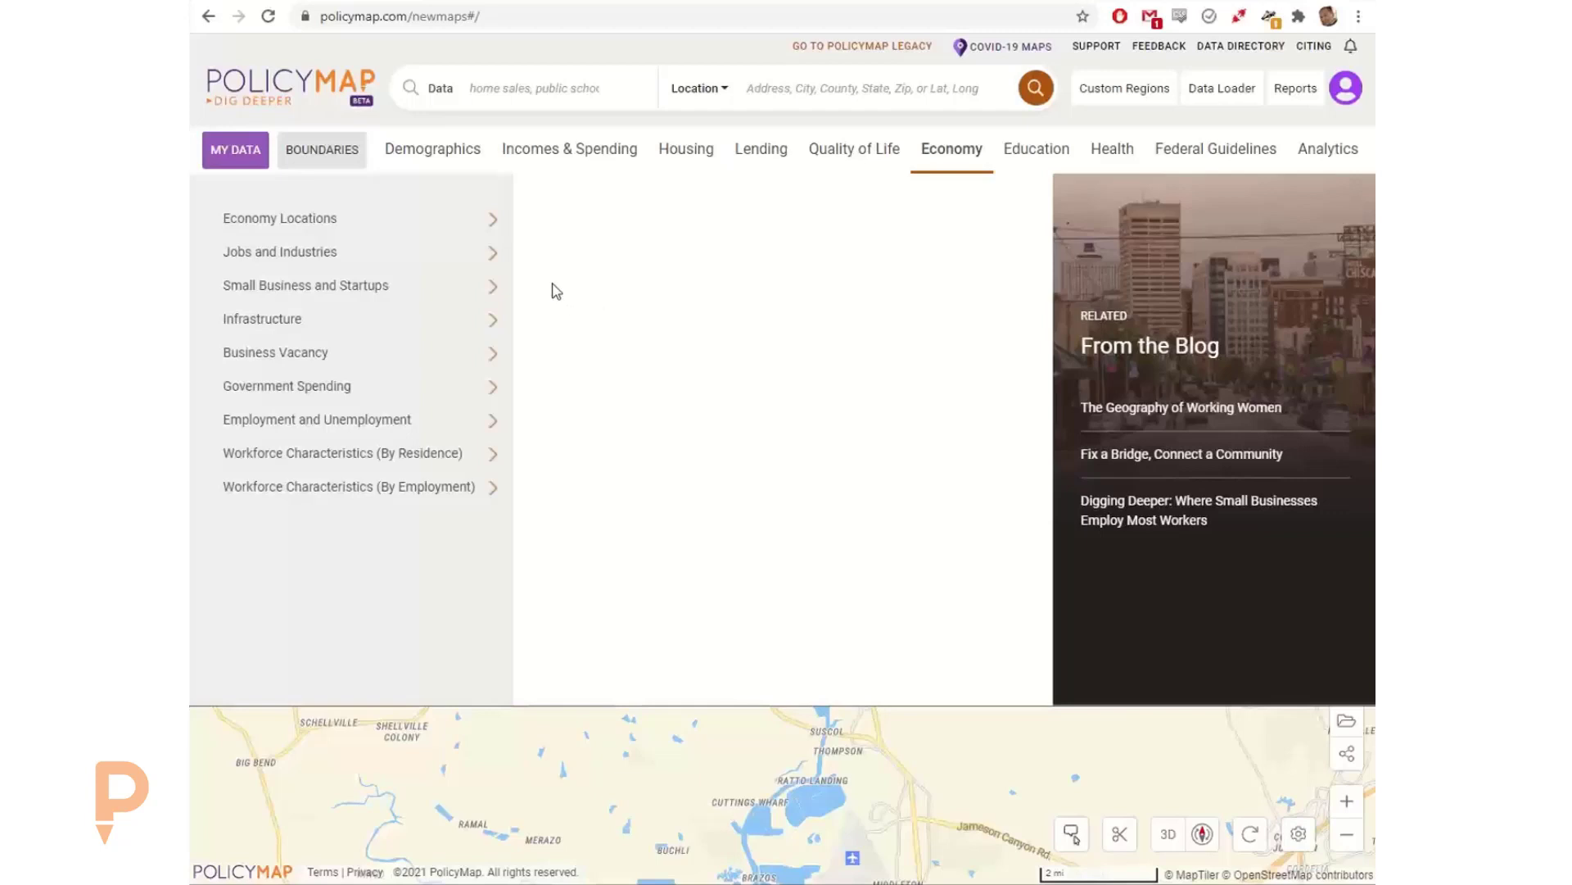
pyautogui.moveTo(382, 299)
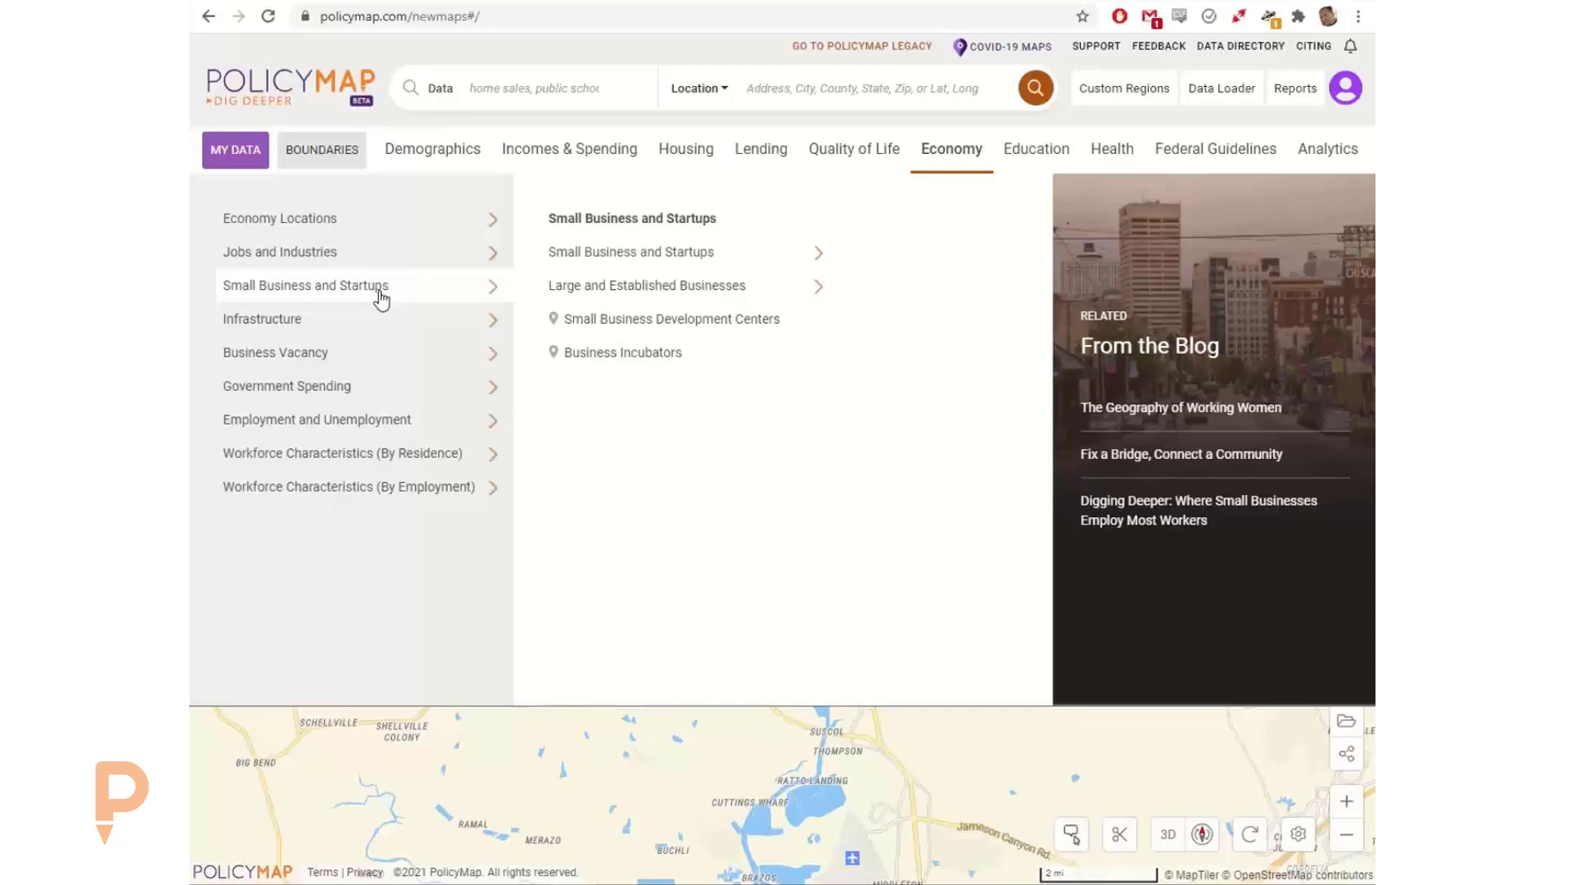
pyautogui.moveTo(357, 363)
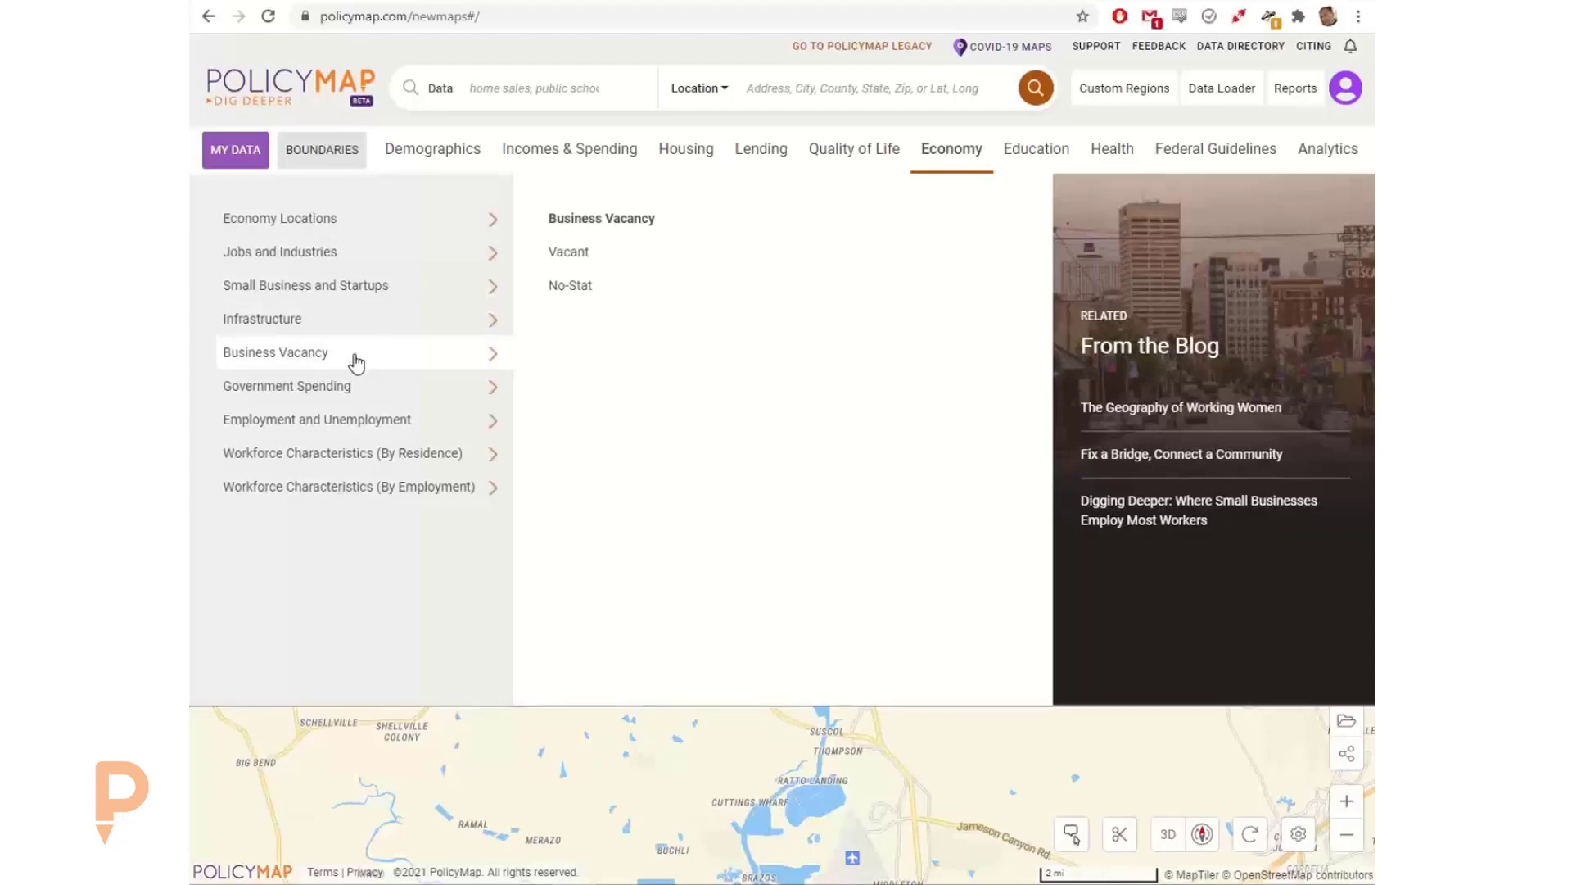
pyautogui.moveTo(371, 423)
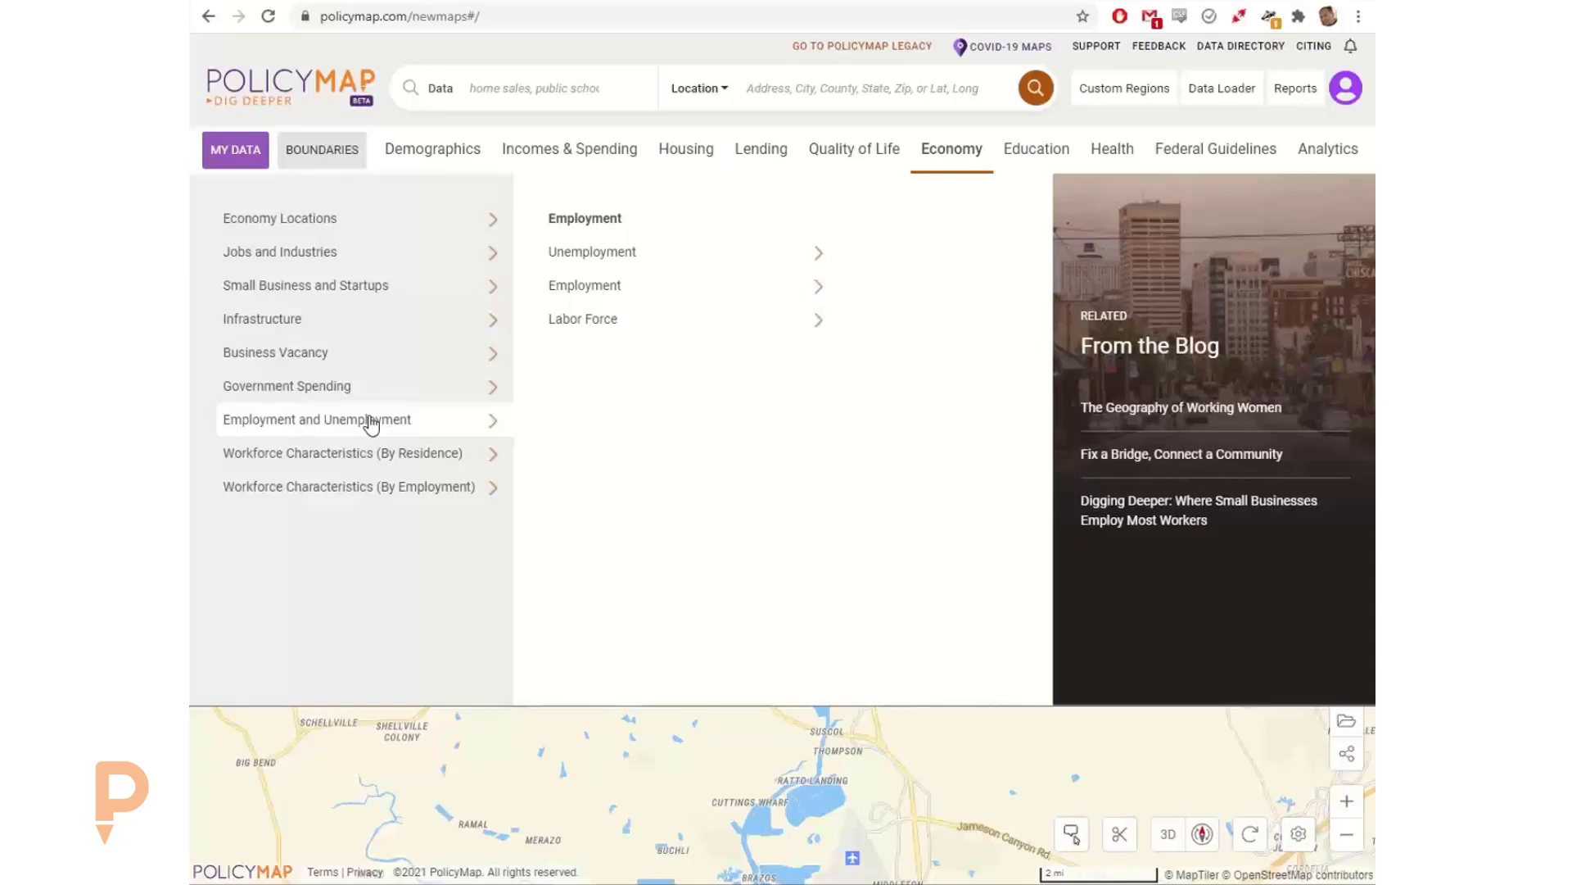
pyautogui.moveTo(666, 297)
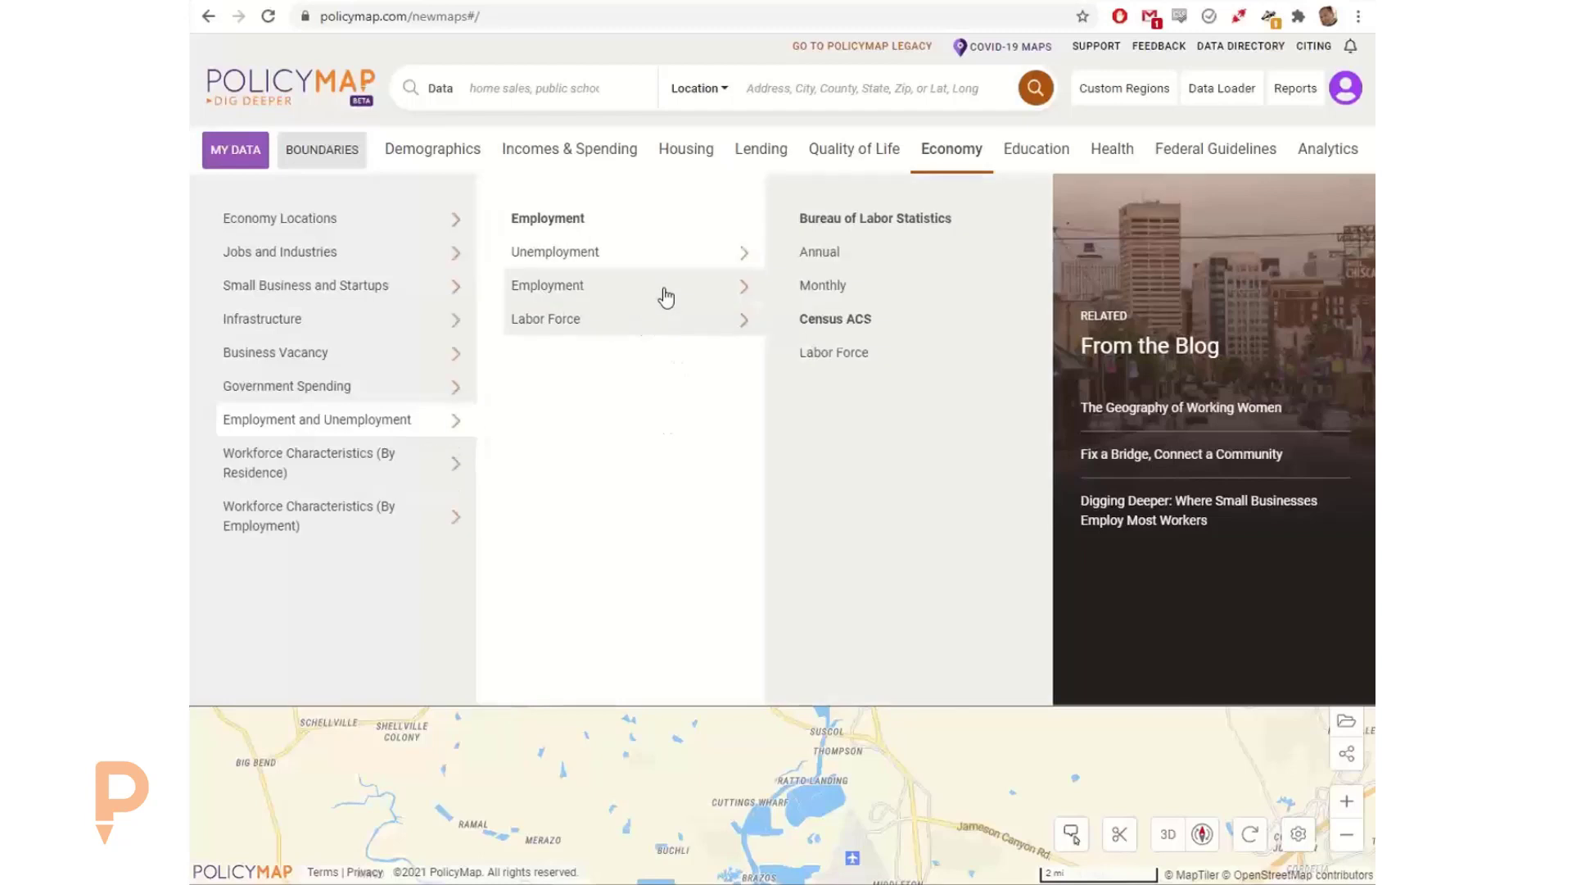
pyautogui.moveTo(672, 266)
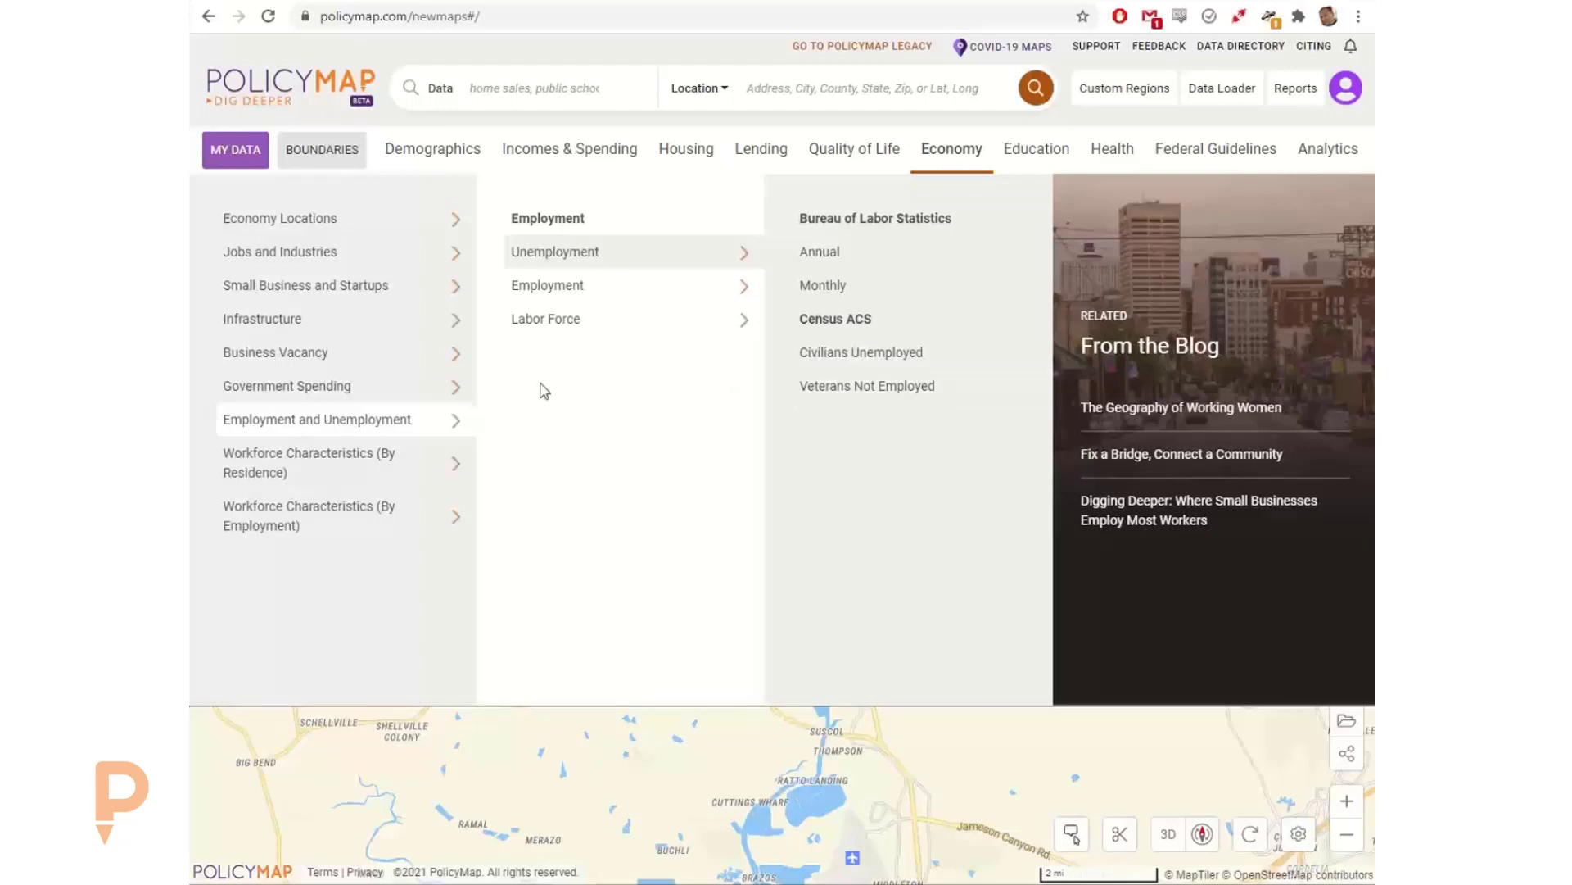
# Step: Examine the Workforce Characteristics (By Residence) data by industry sector, by earnings and education, and by demographics
pyautogui.click(319, 455)
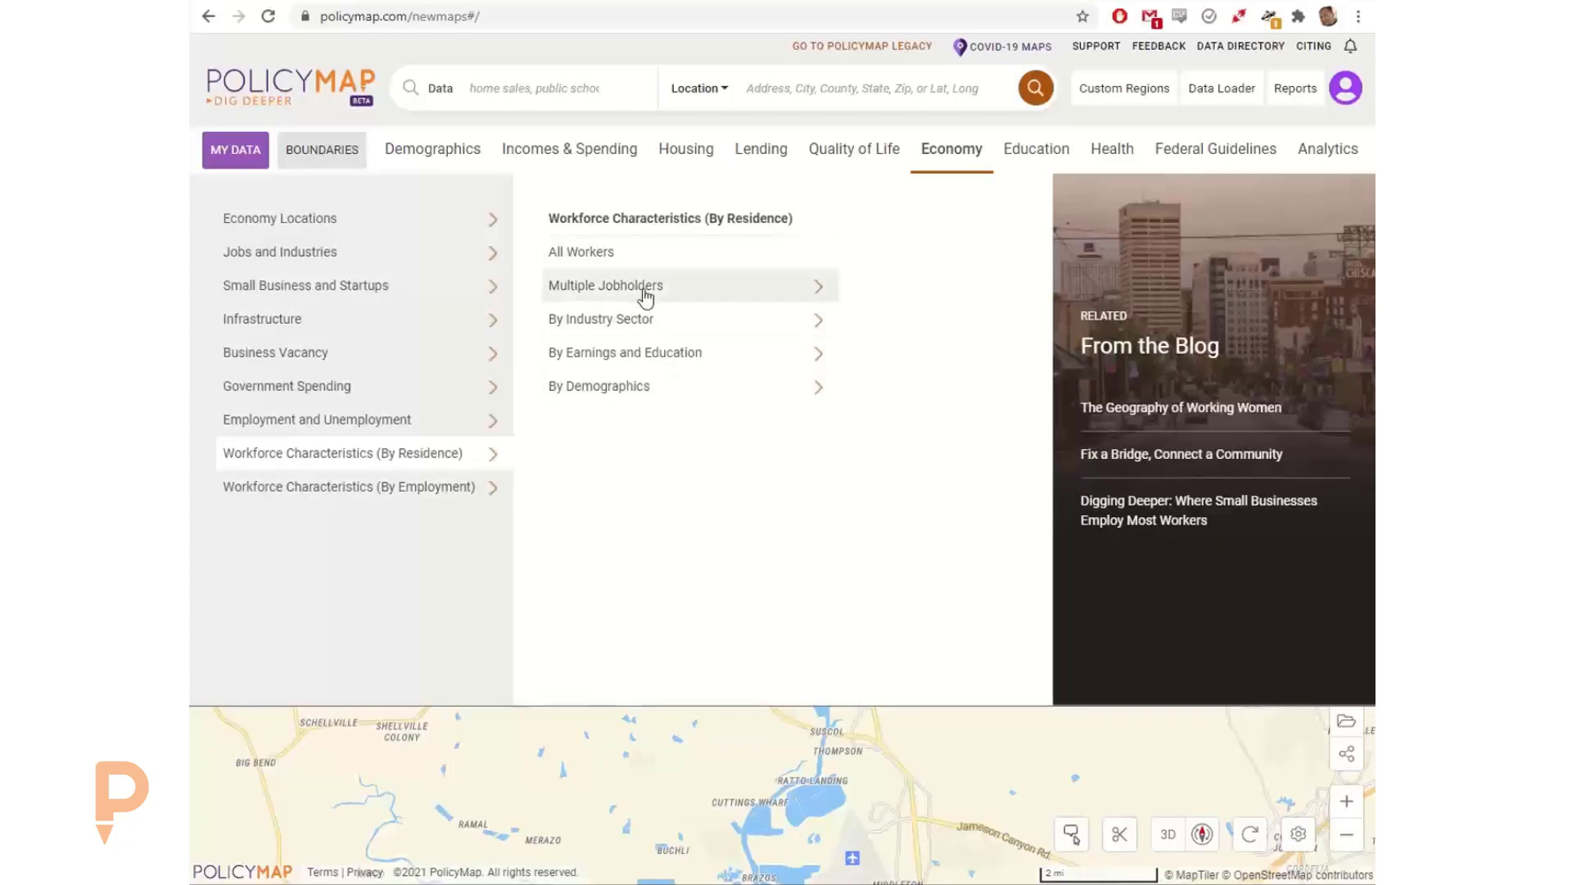
pyautogui.moveTo(682, 324)
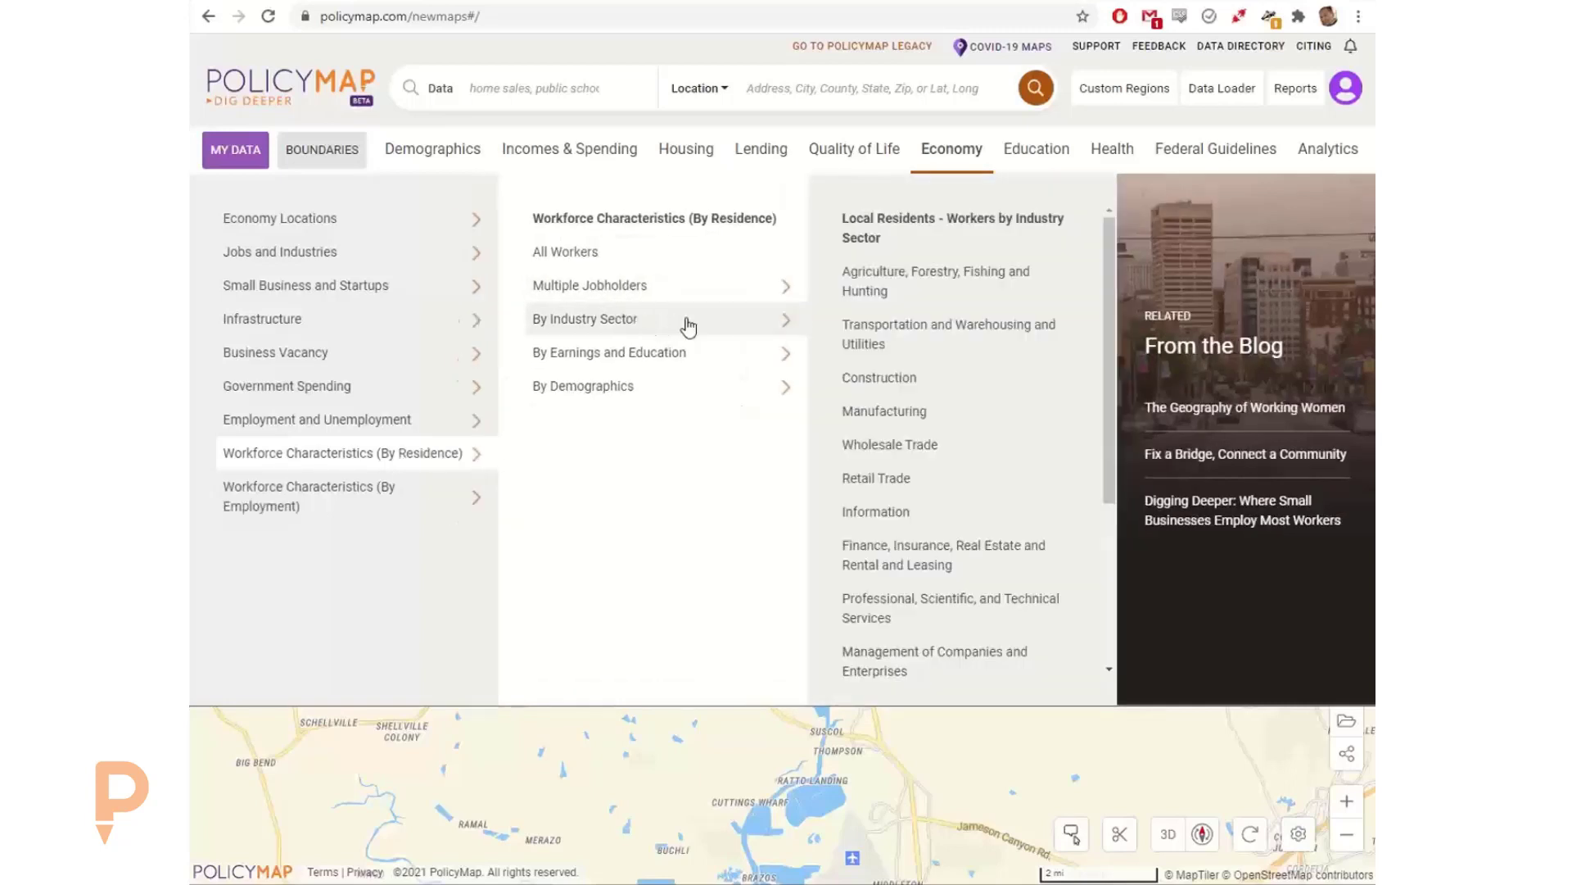
pyautogui.scroll(-1, 934, 410)
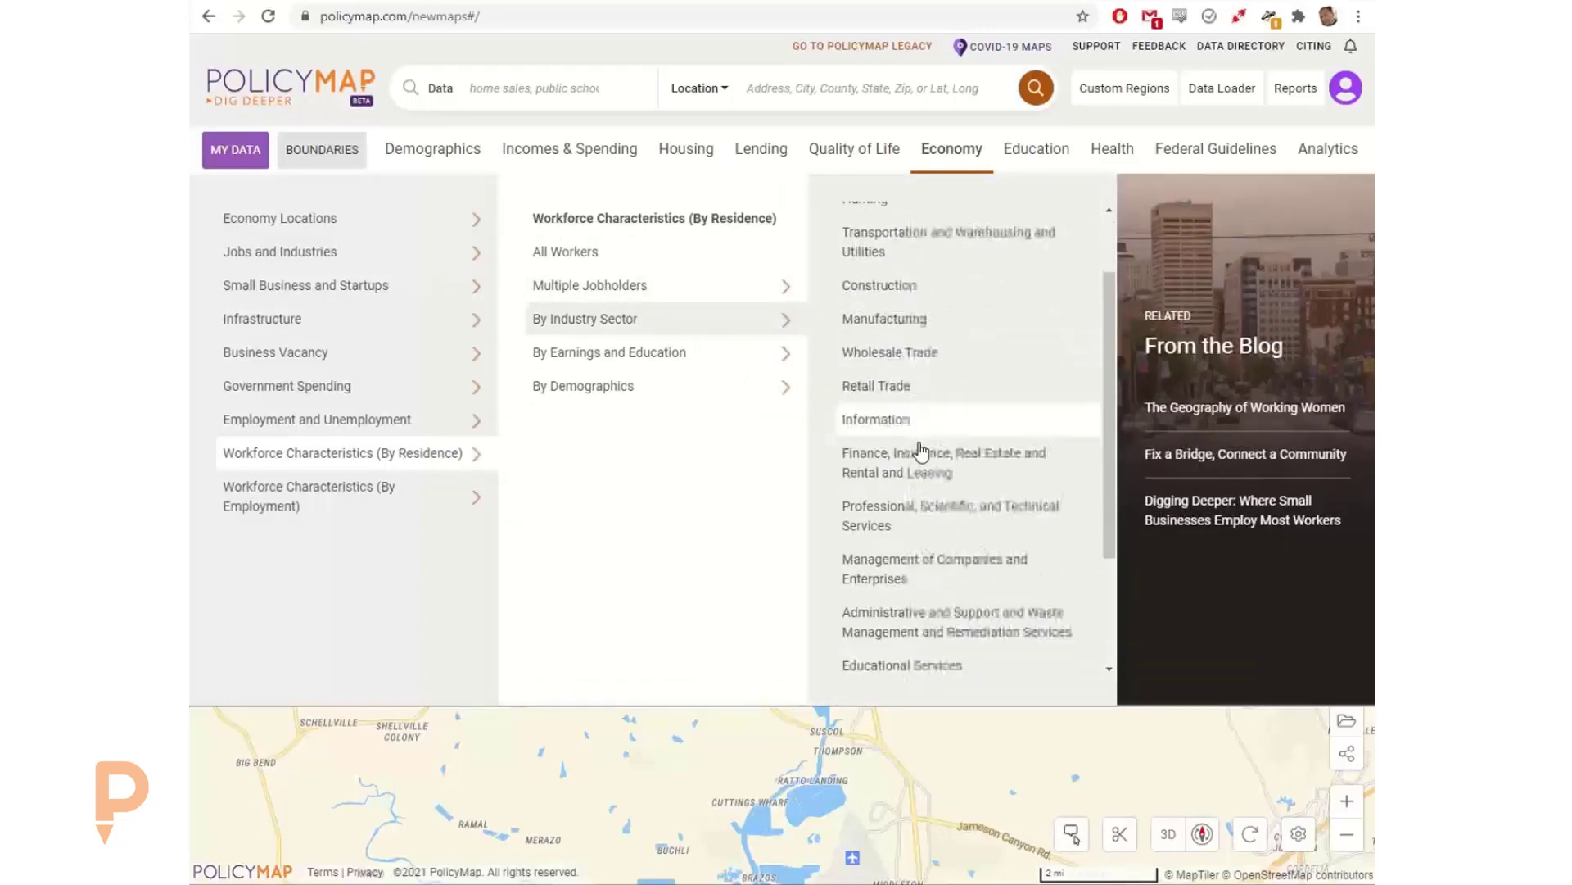
pyautogui.moveTo(706, 358)
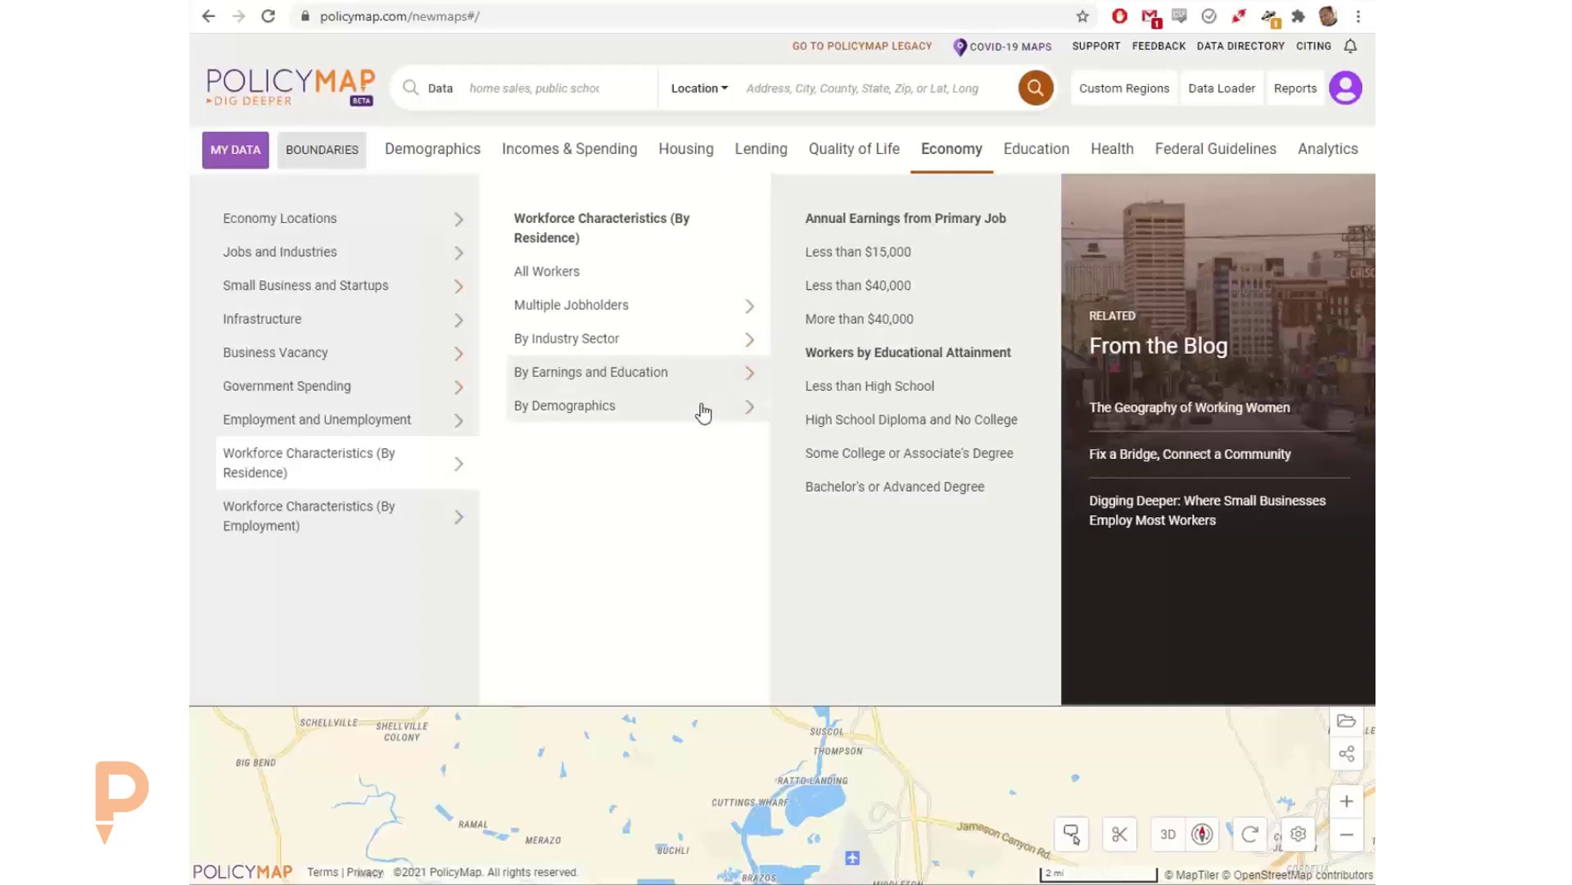
pyautogui.moveTo(703, 413)
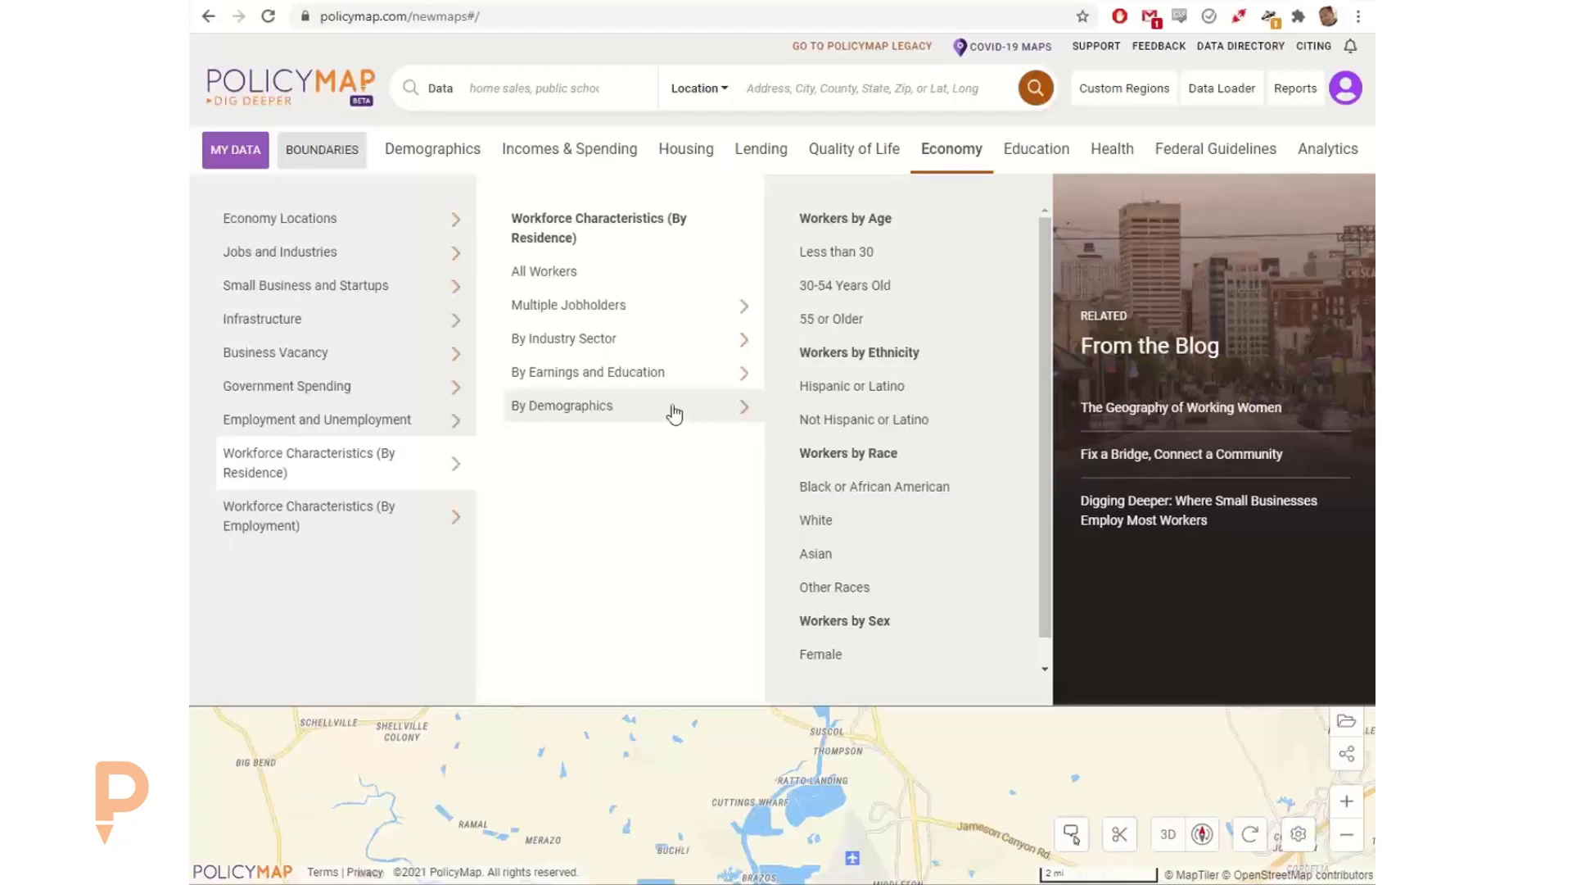
# Step: Review Economy Locations and the Jobs and Industries data for Residents by Occupation and Jobs by Industry (Zip Code)
pyautogui.click(341, 226)
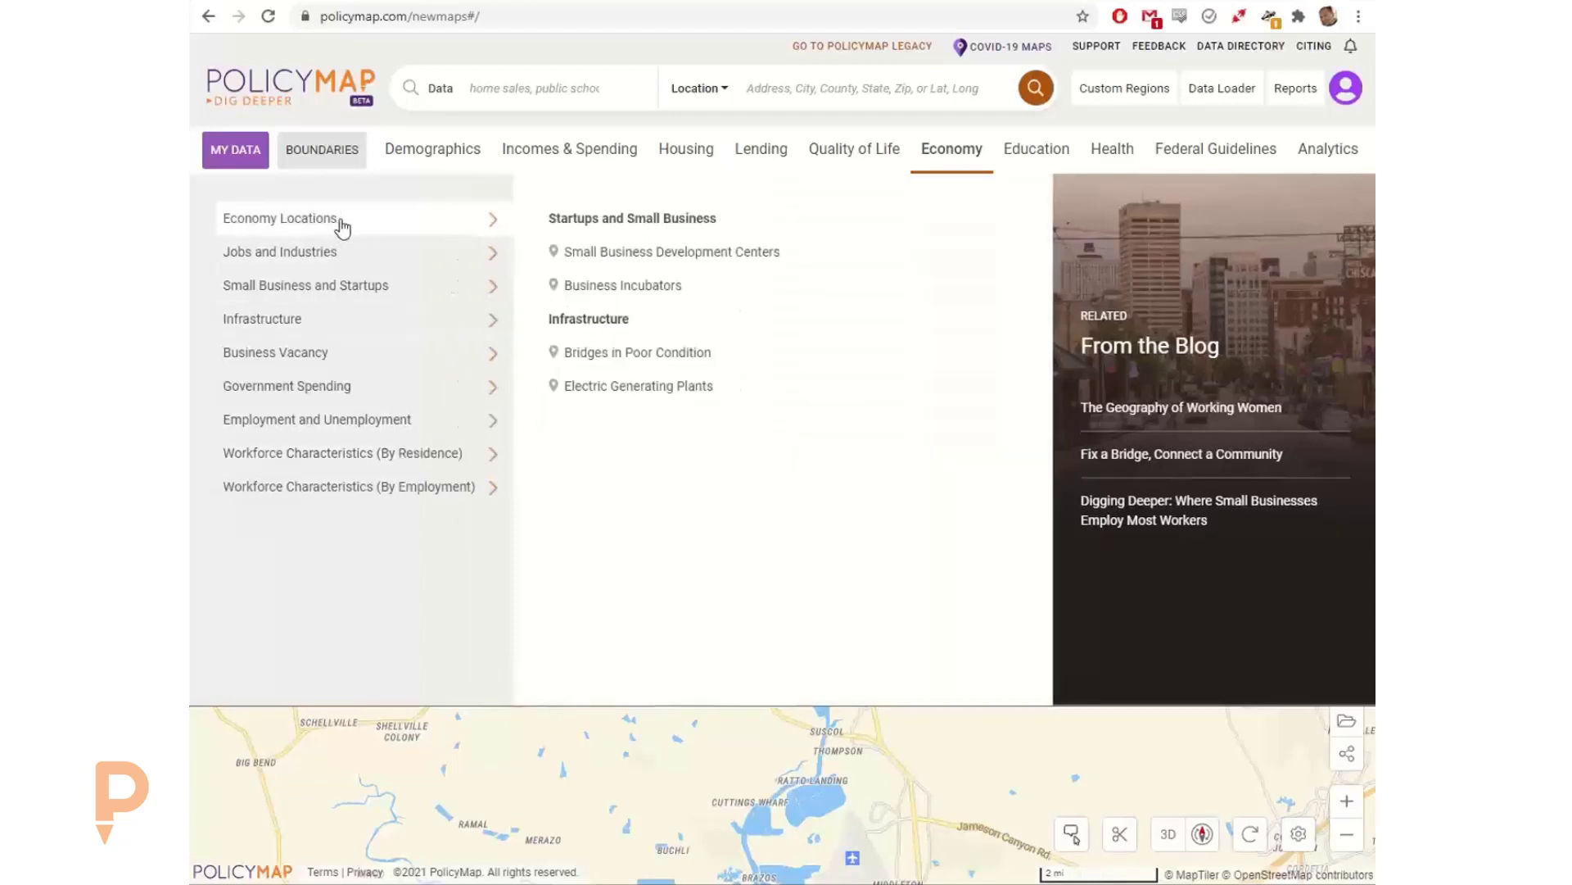
pyautogui.click(335, 261)
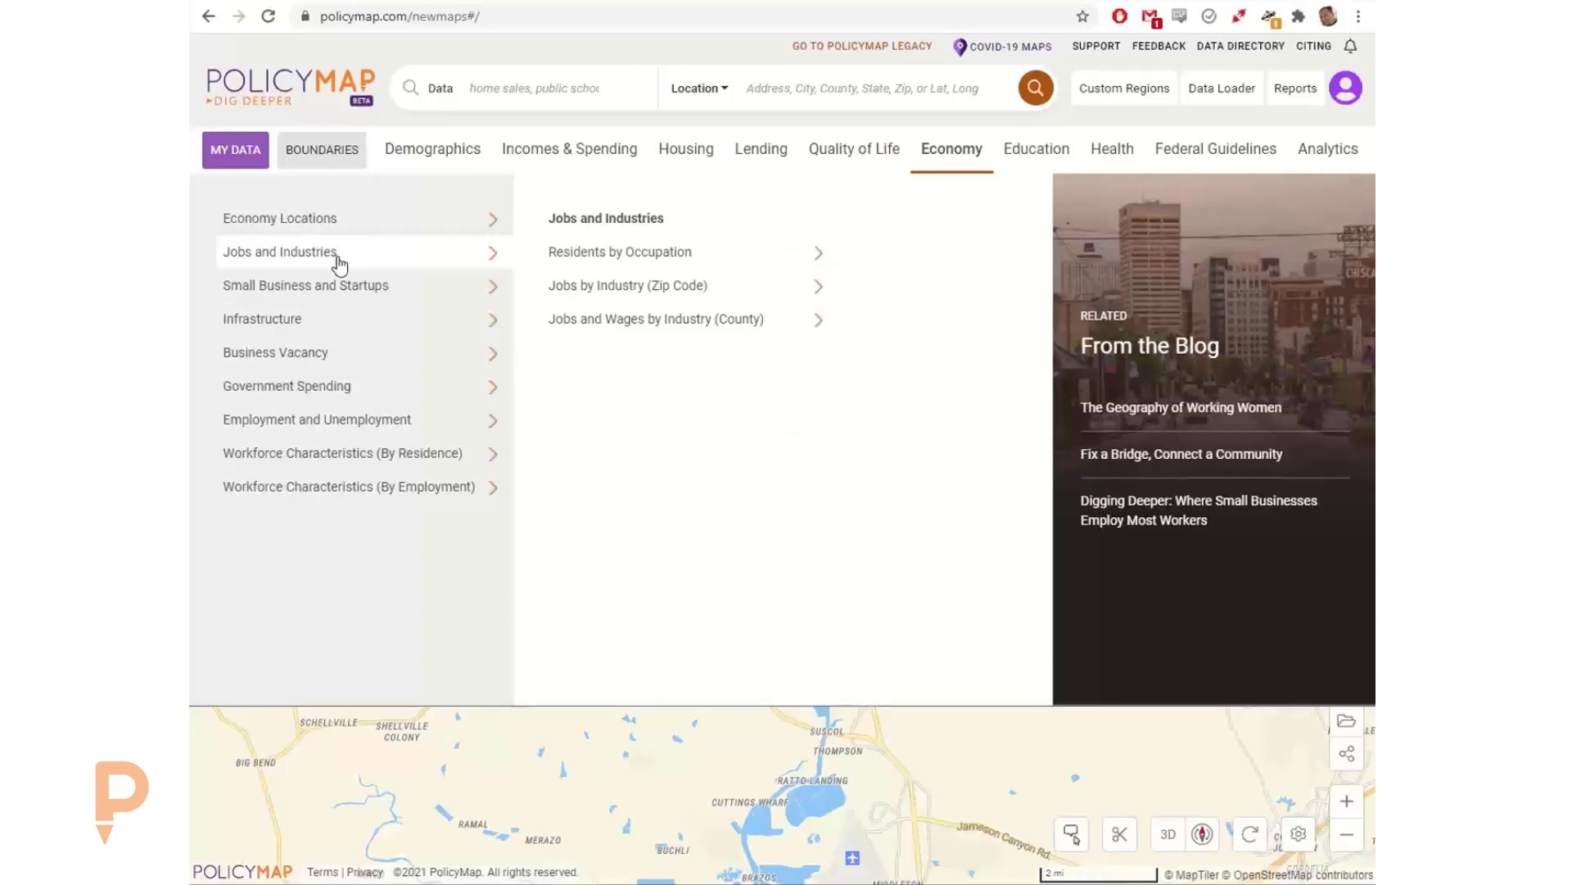
pyautogui.click(677, 262)
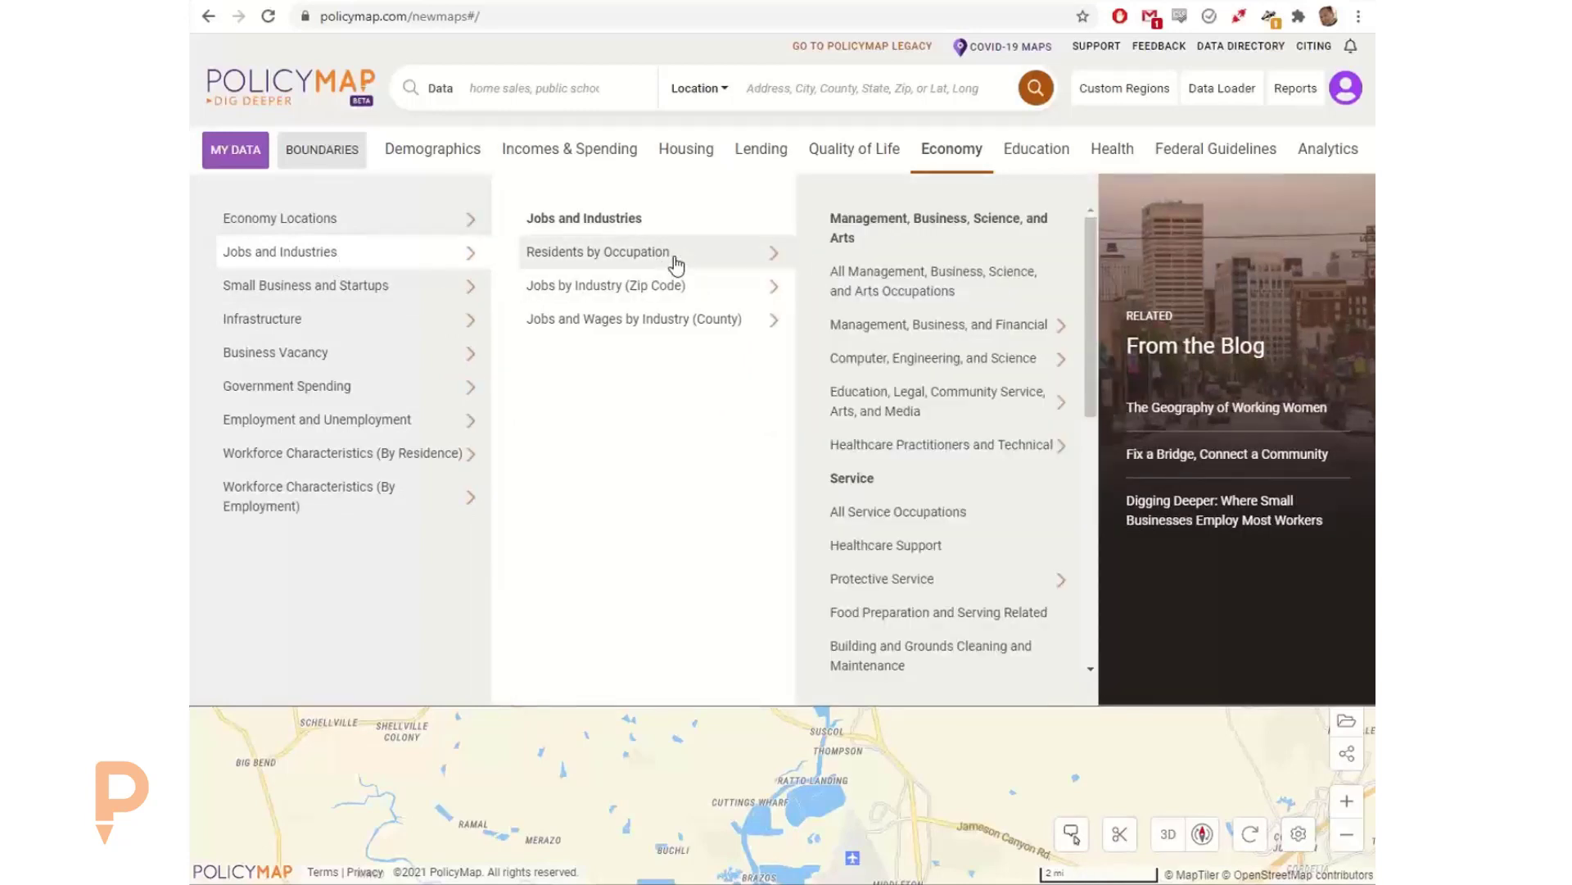
pyautogui.click(670, 291)
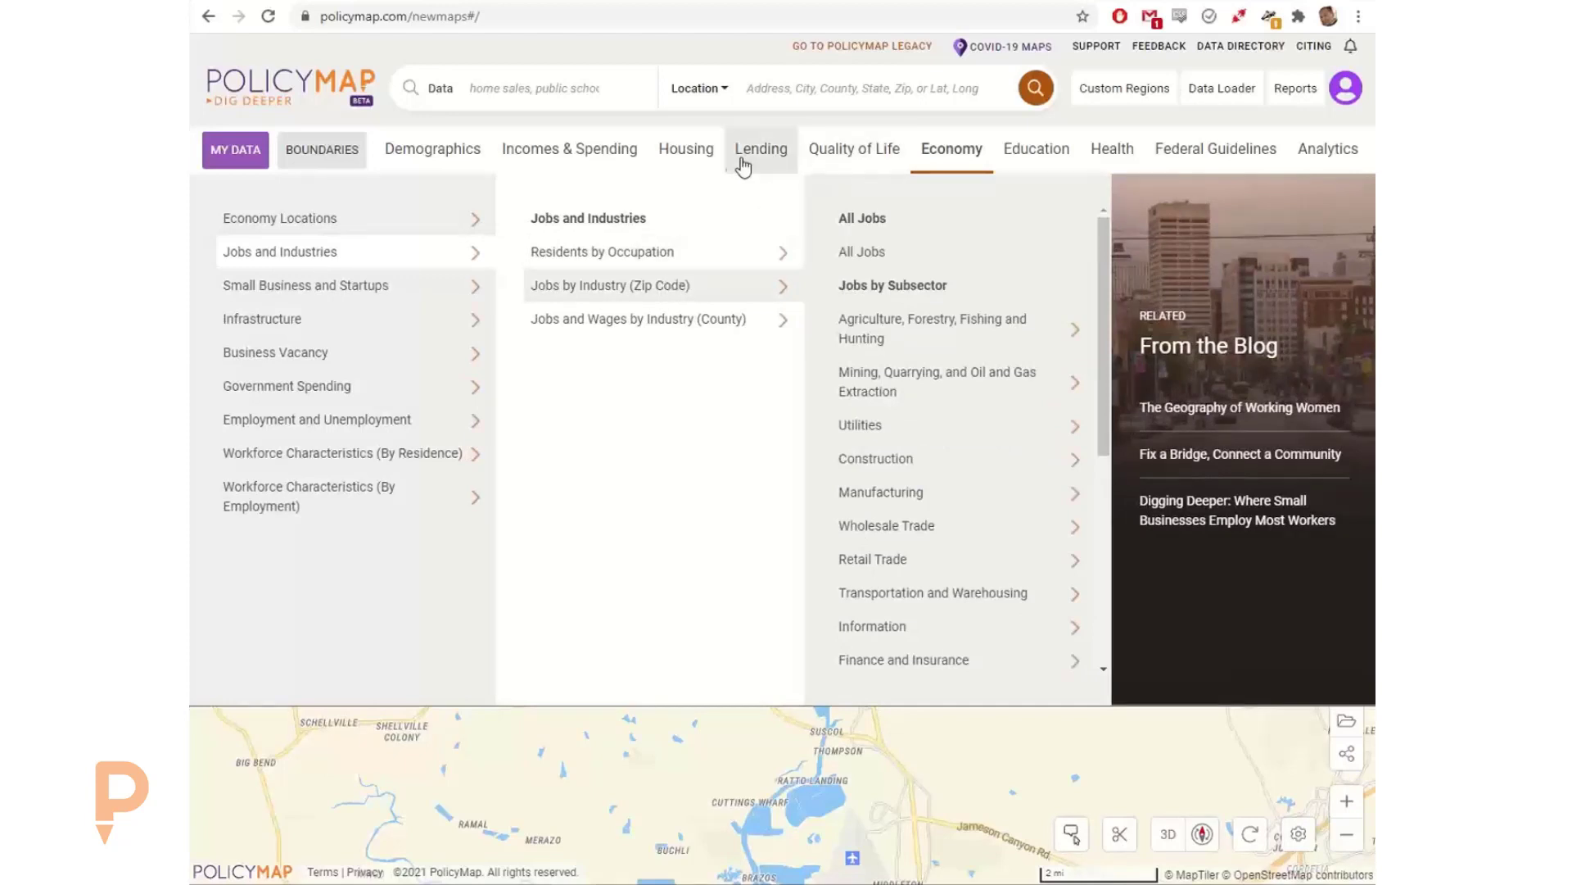
# Step: Browse the Housing data for Home Sales, Rents and Rental Units, Affordability and Cost Burdens, Subsidized Housing, and USDA Rural Housing
pyautogui.click(676, 156)
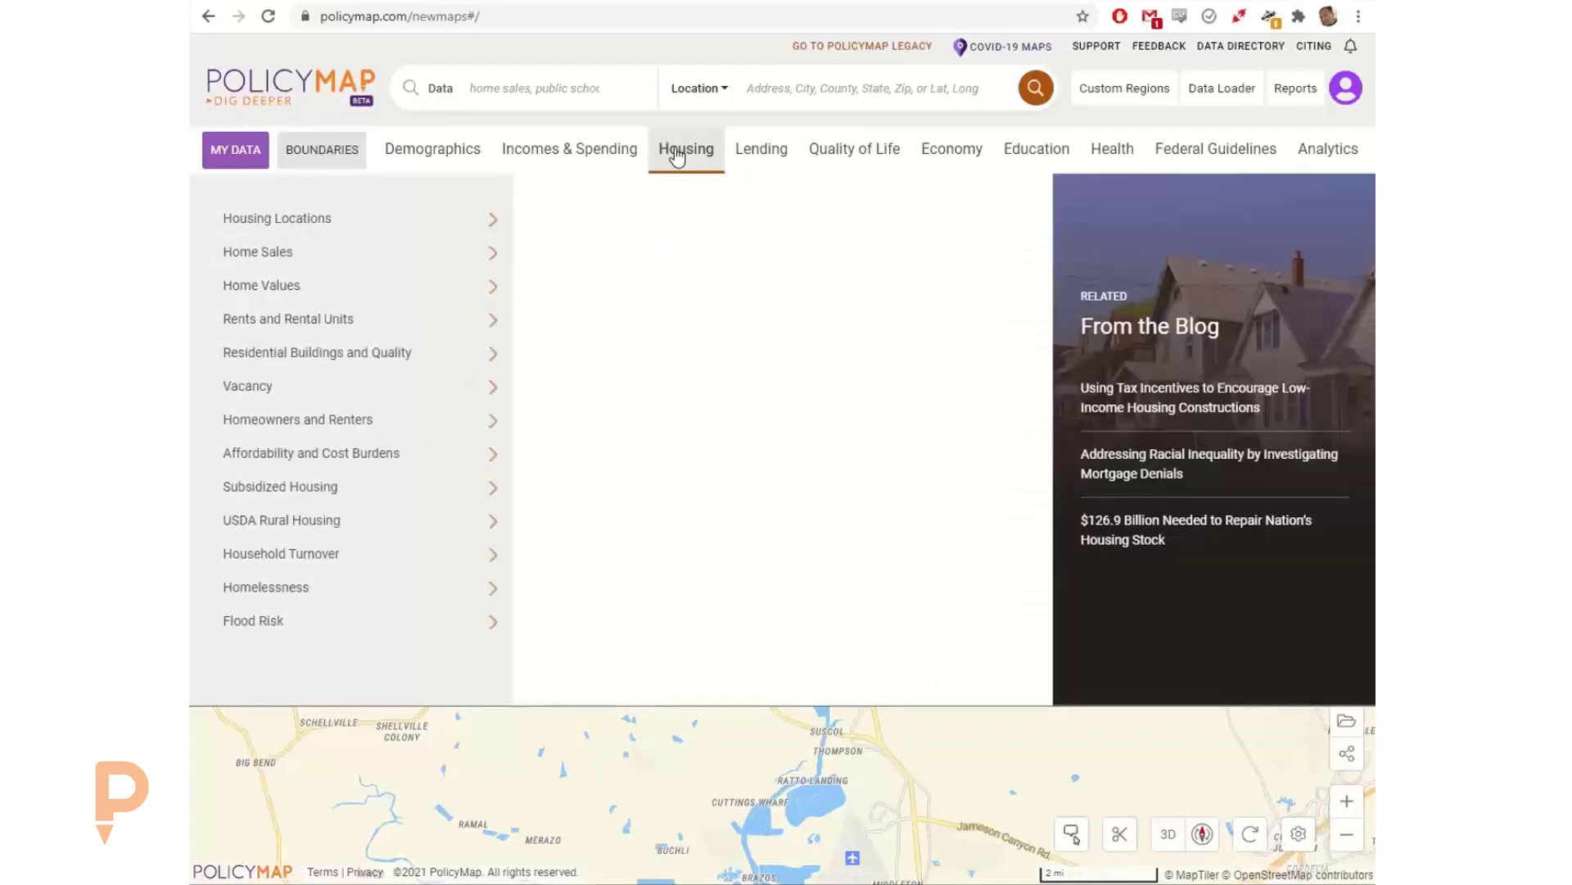
pyautogui.click(353, 262)
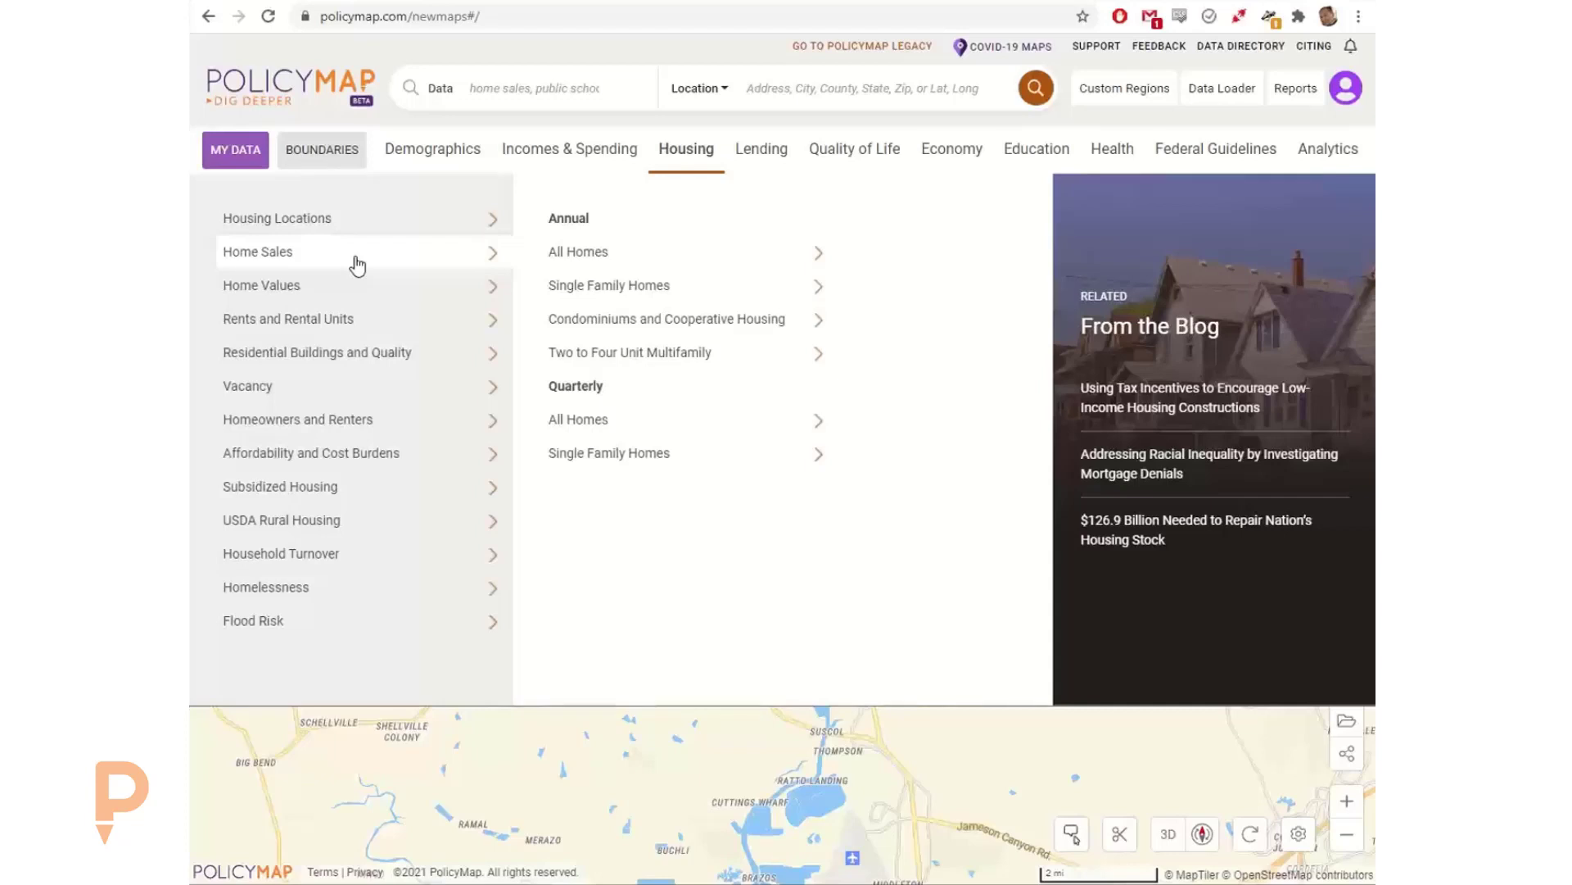
pyautogui.moveTo(687, 262)
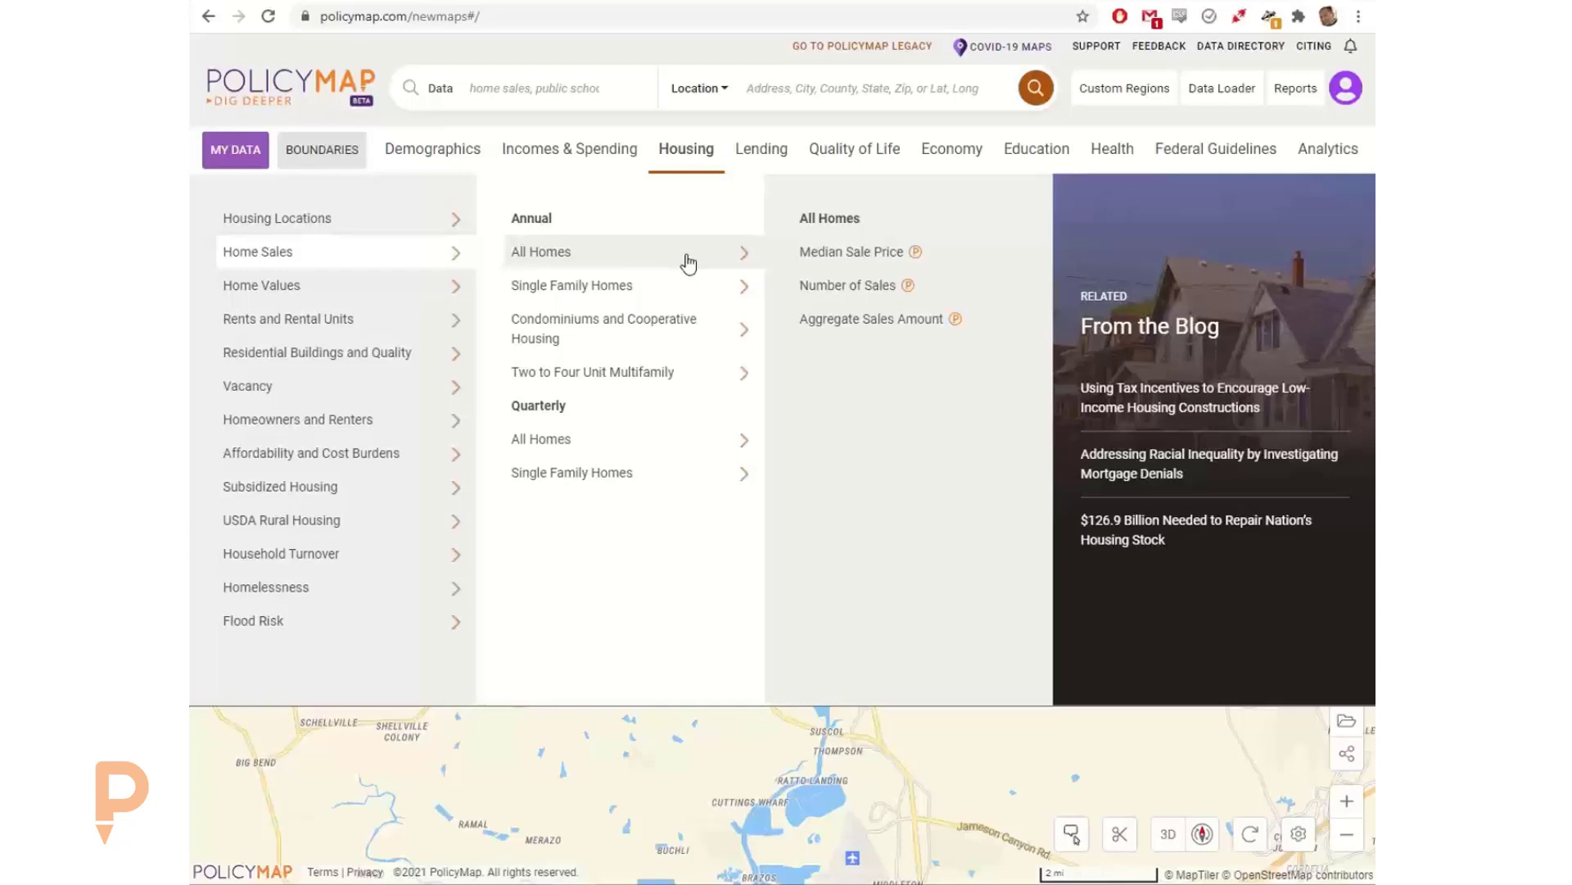
pyautogui.moveTo(690, 293)
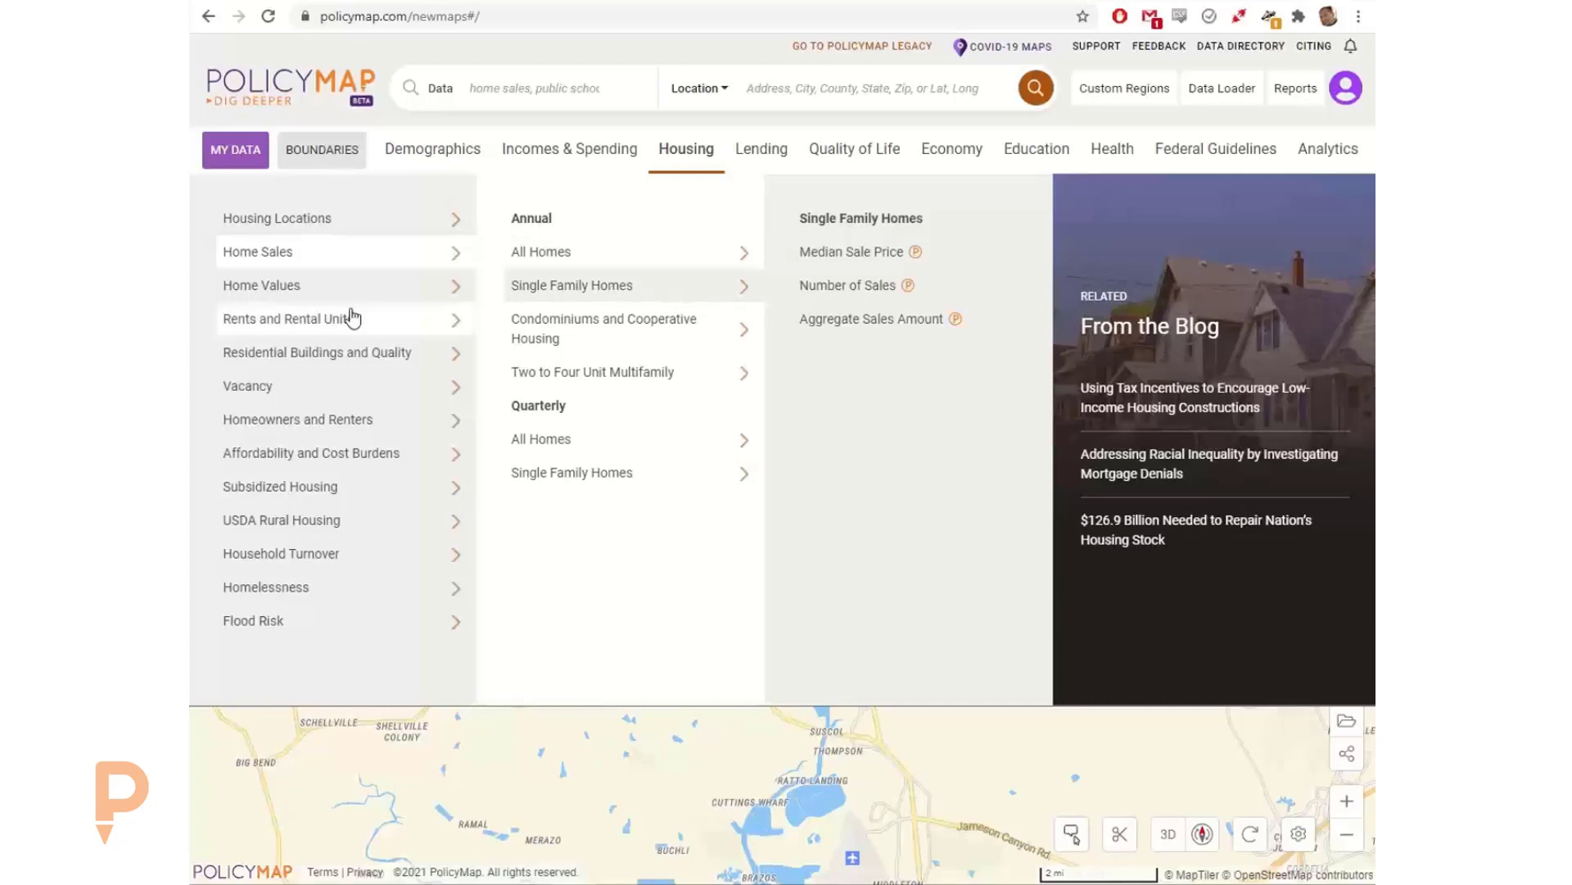
pyautogui.moveTo(344, 326)
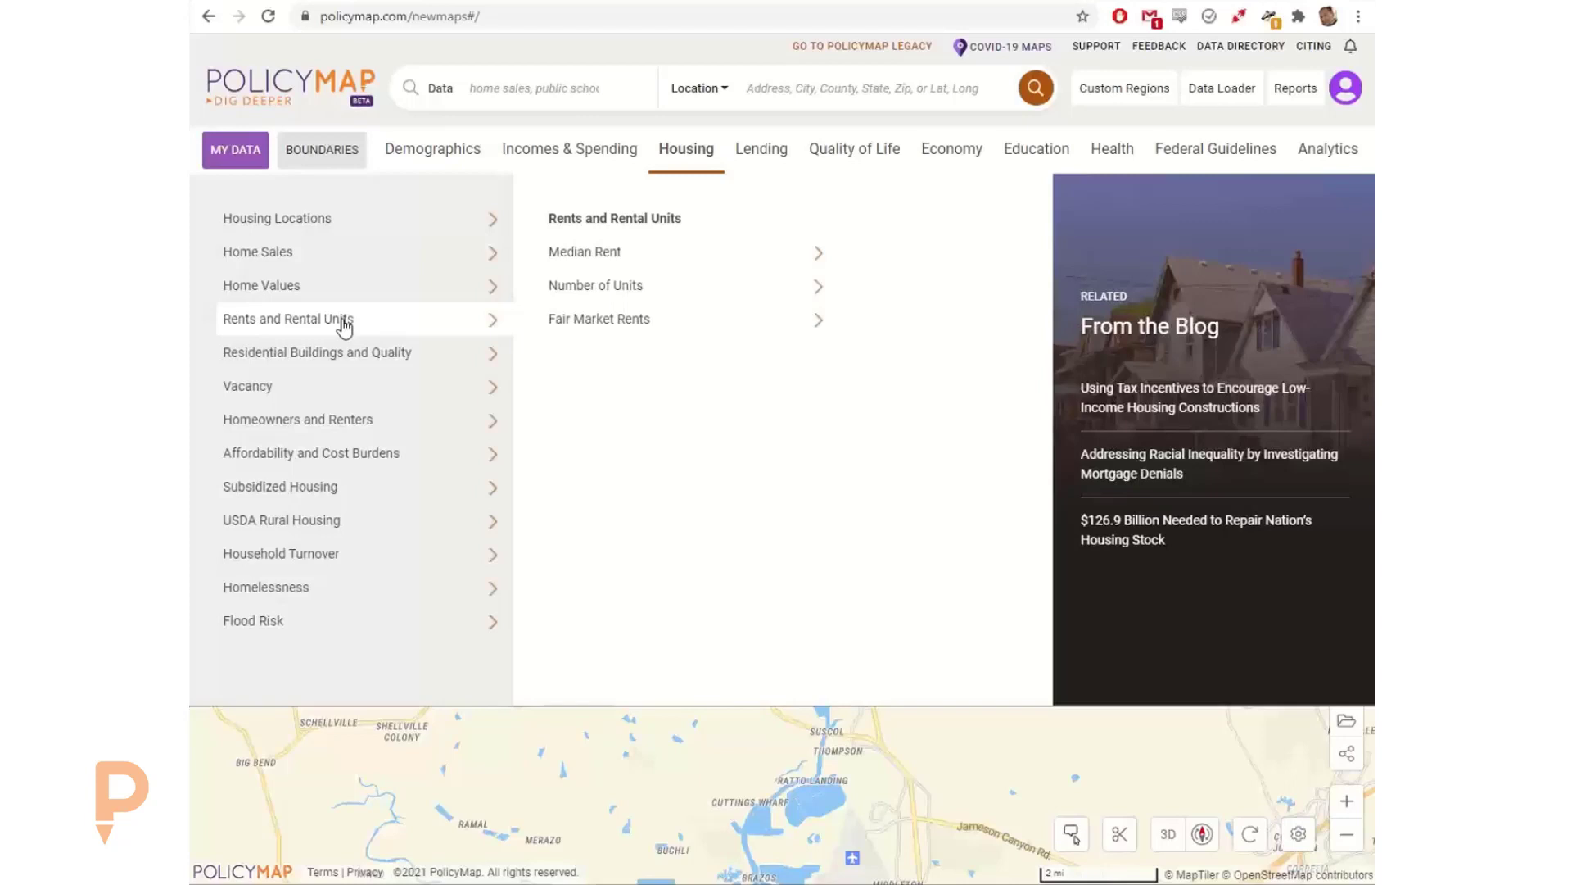
pyautogui.moveTo(377, 426)
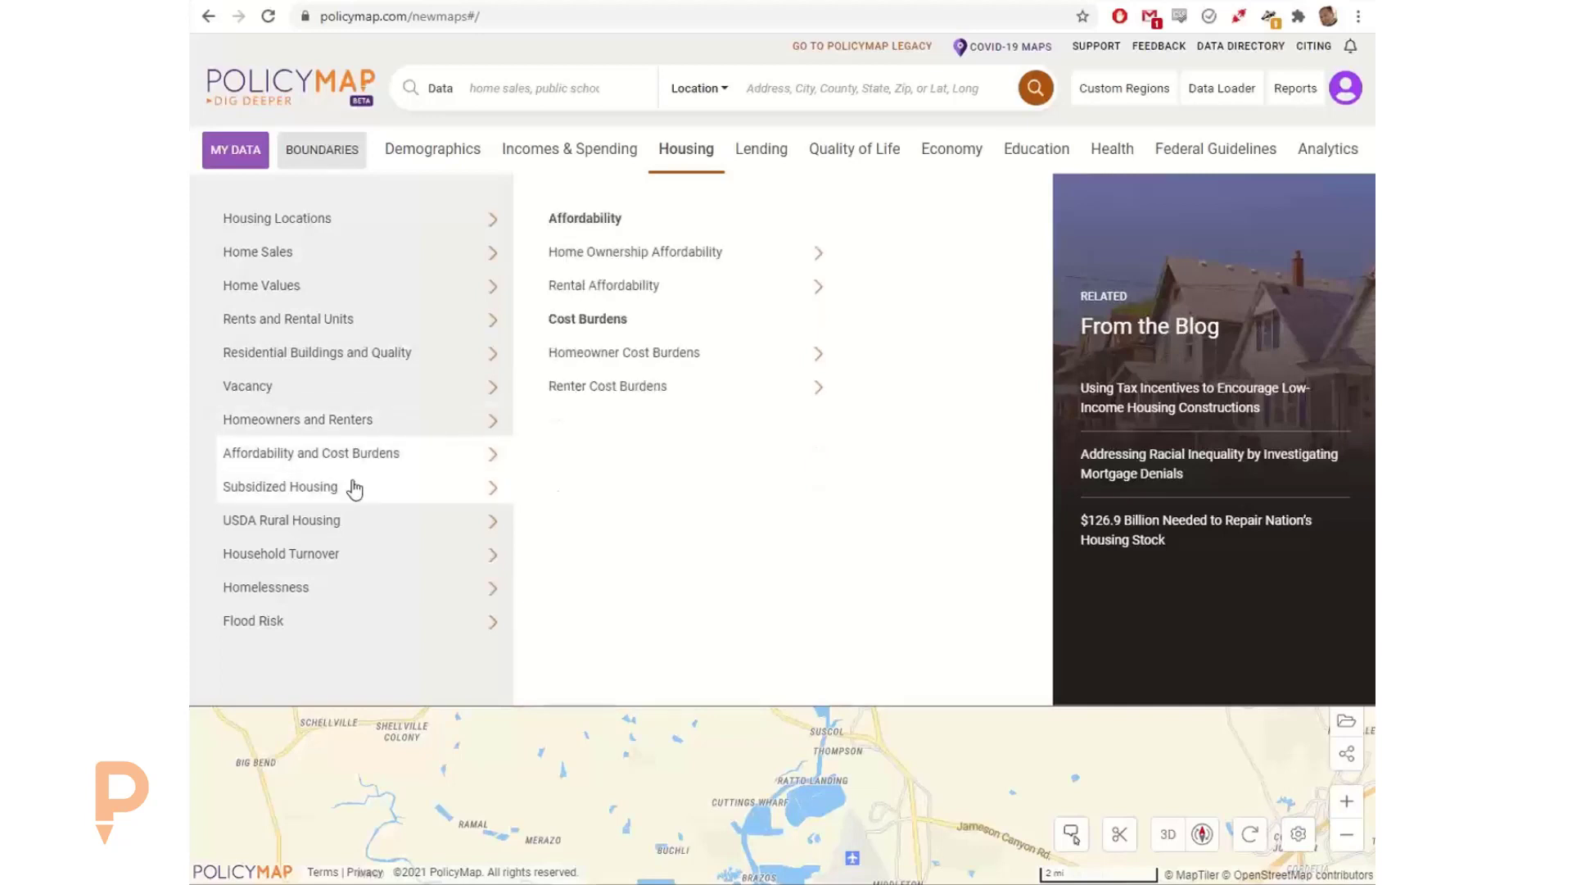
pyautogui.moveTo(352, 492)
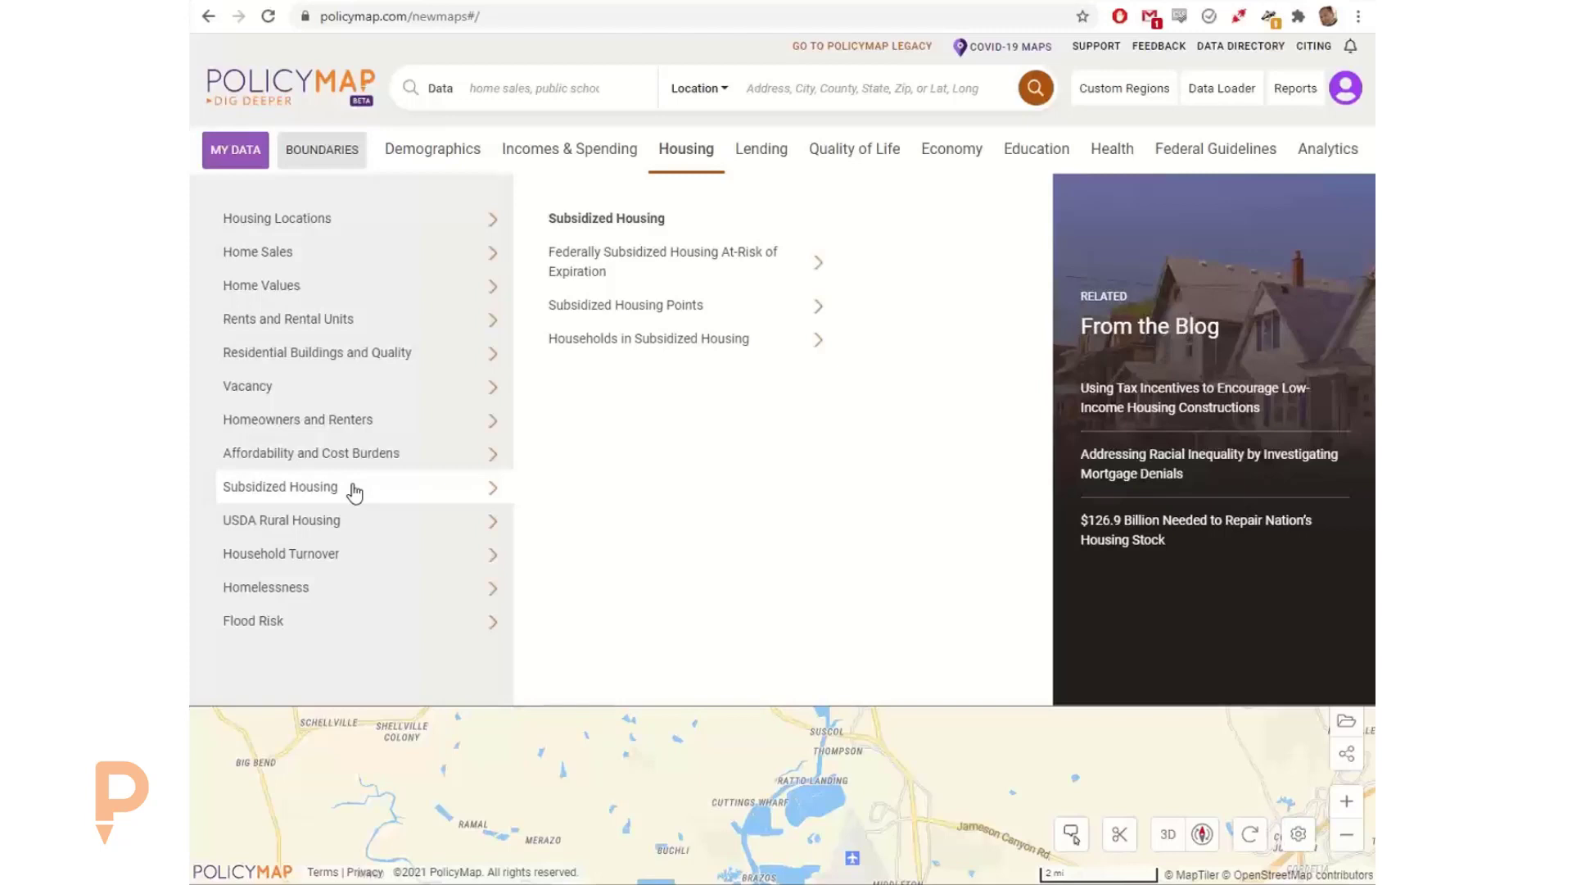
pyautogui.moveTo(354, 527)
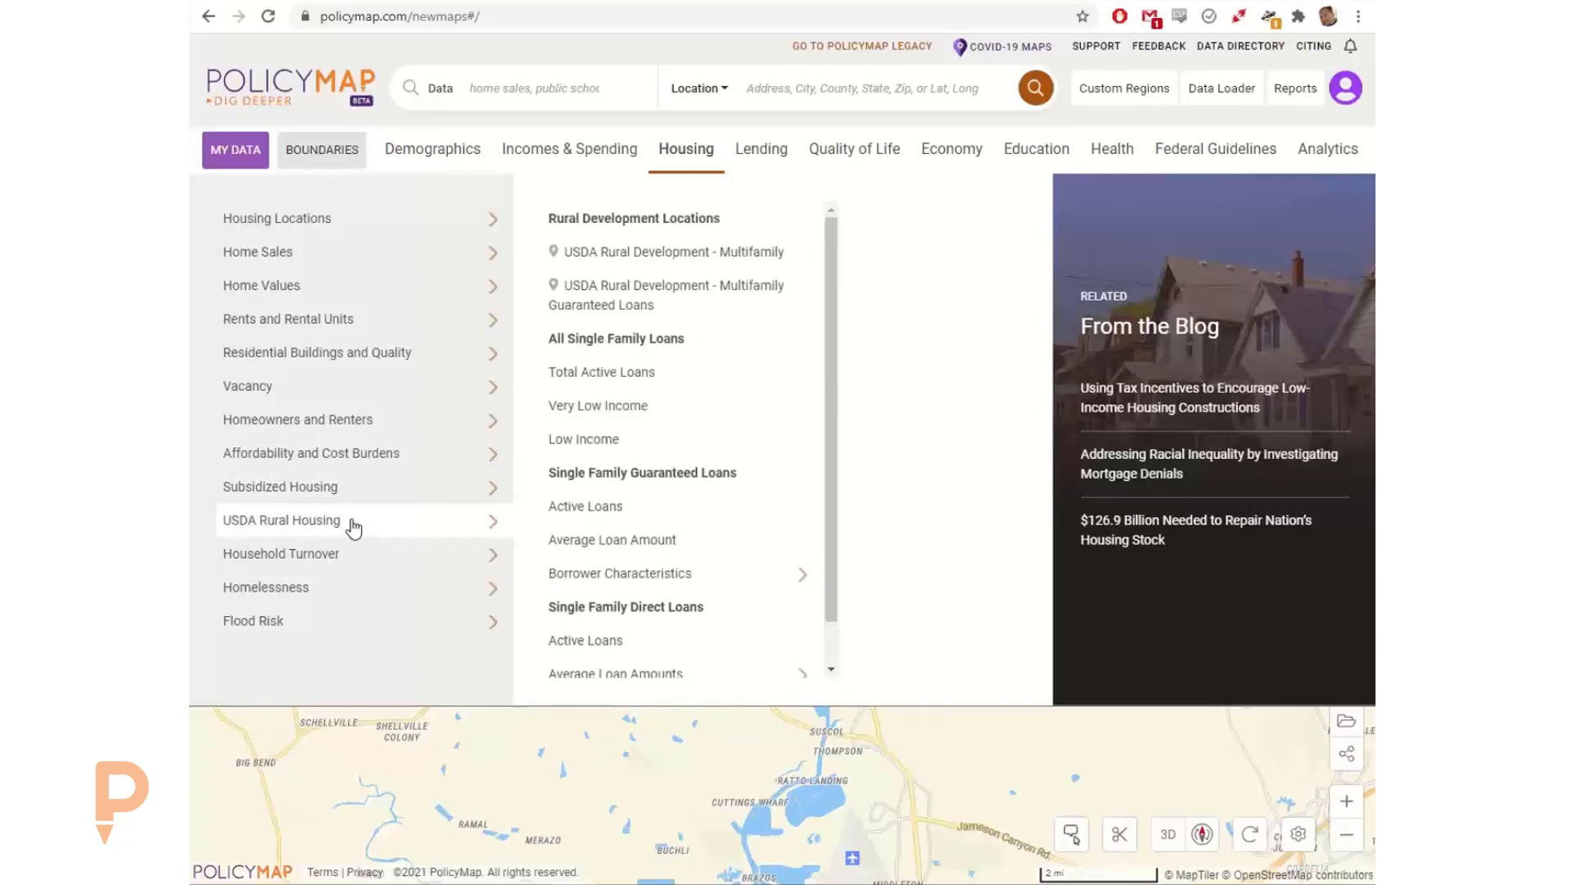
# Step: Examine the Lending data for all mortgage originations and for mortgage loan denials by race or ethnicity
pyautogui.click(742, 156)
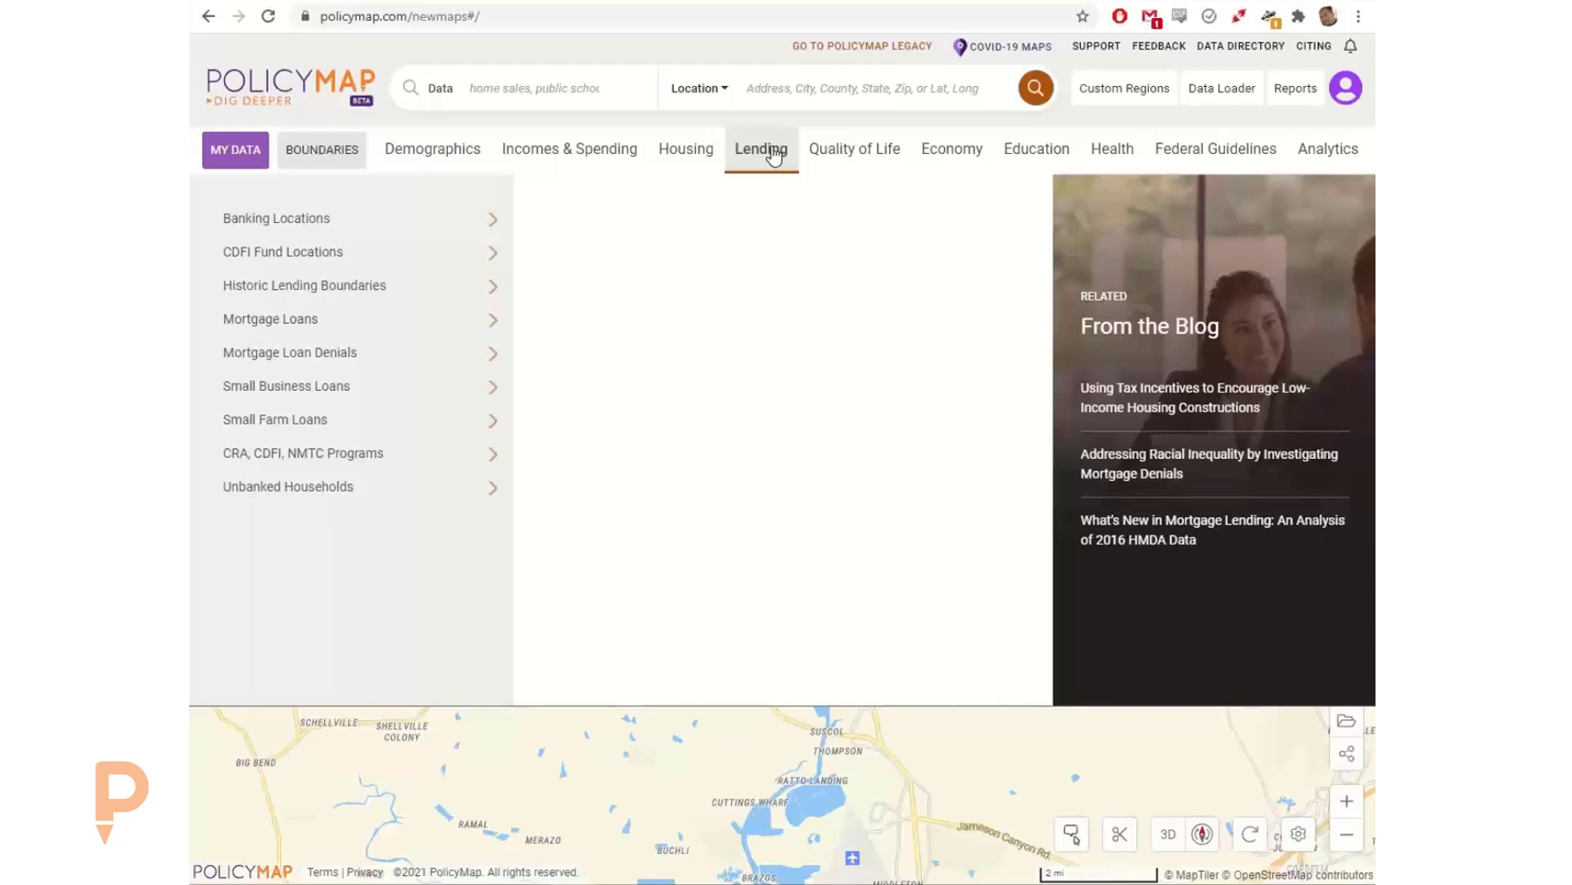
pyautogui.moveTo(439, 318)
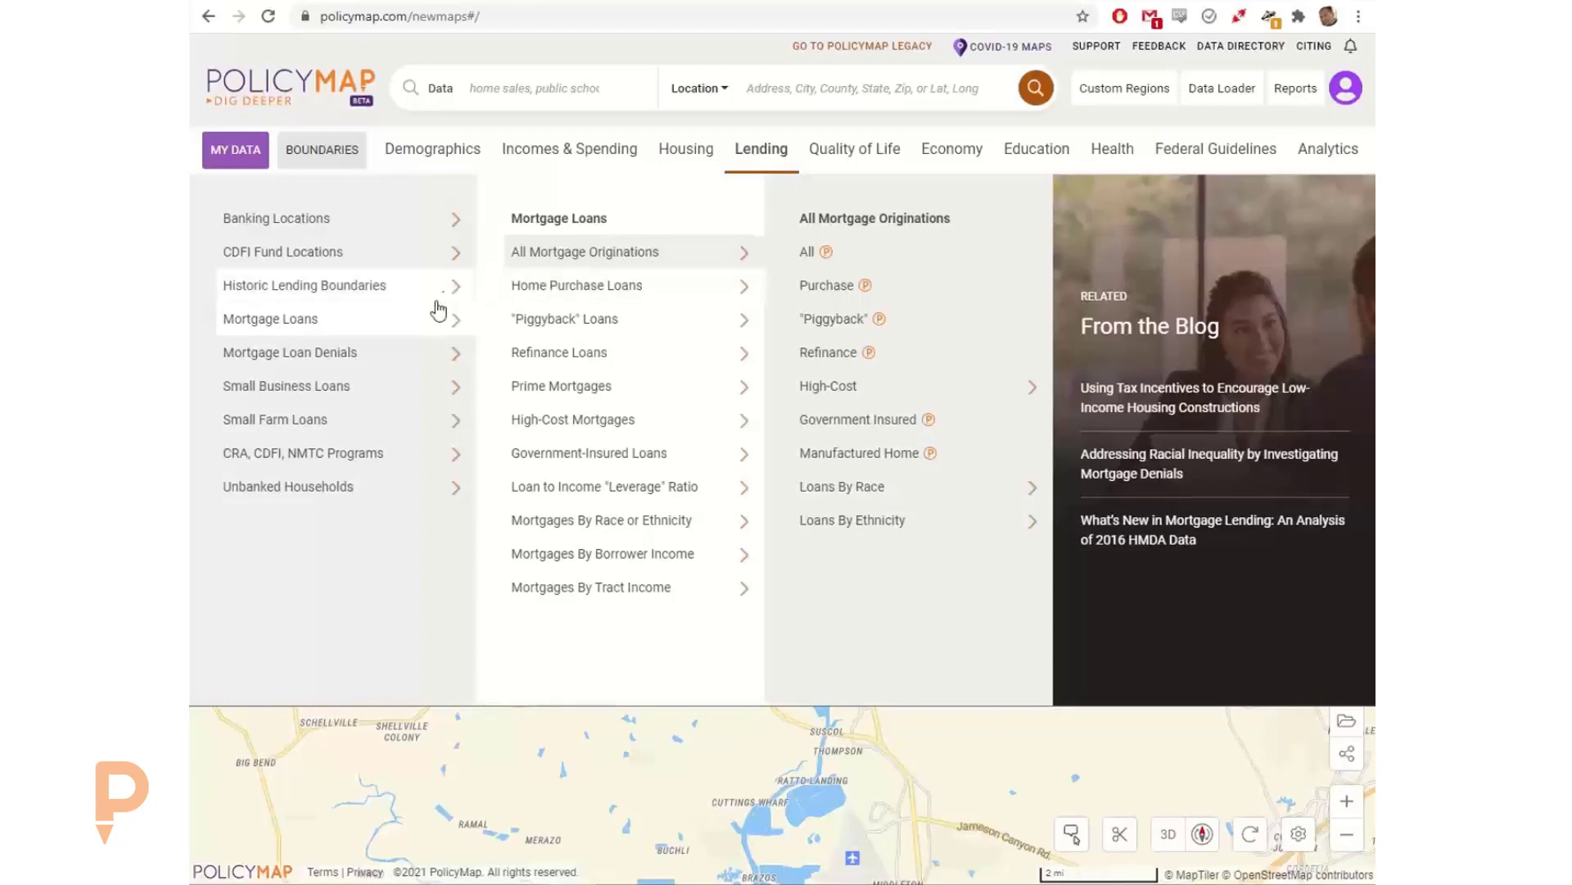
pyautogui.moveTo(388, 368)
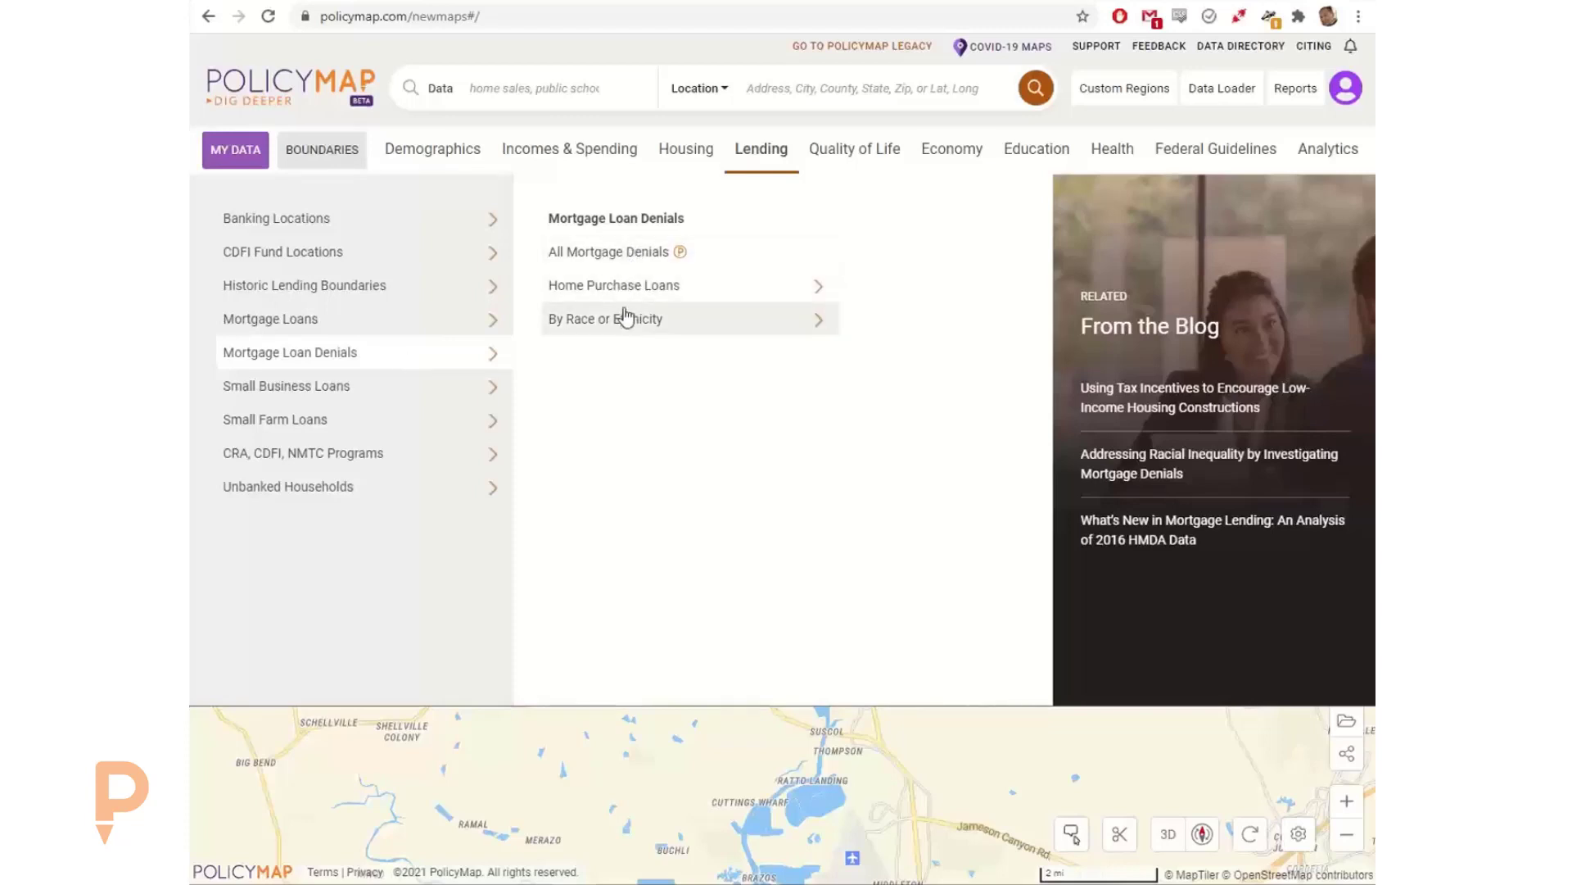
pyautogui.moveTo(625, 318)
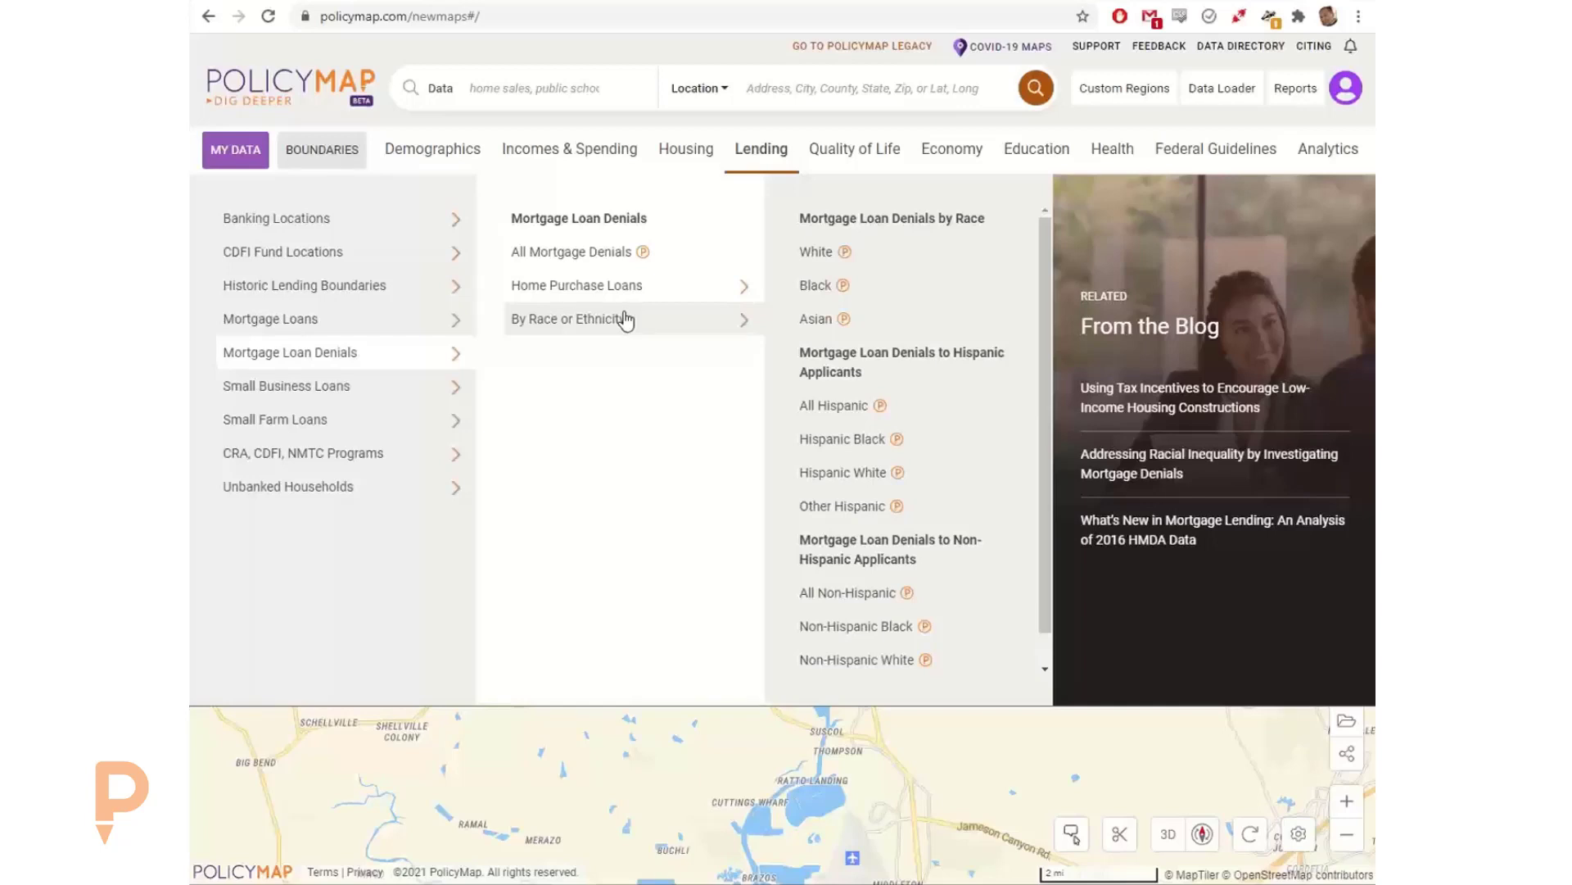
# Step: Examine the Housing Vacancy data from Valassis Lists for all, residential and business properties, and return to the map
pyautogui.click(676, 155)
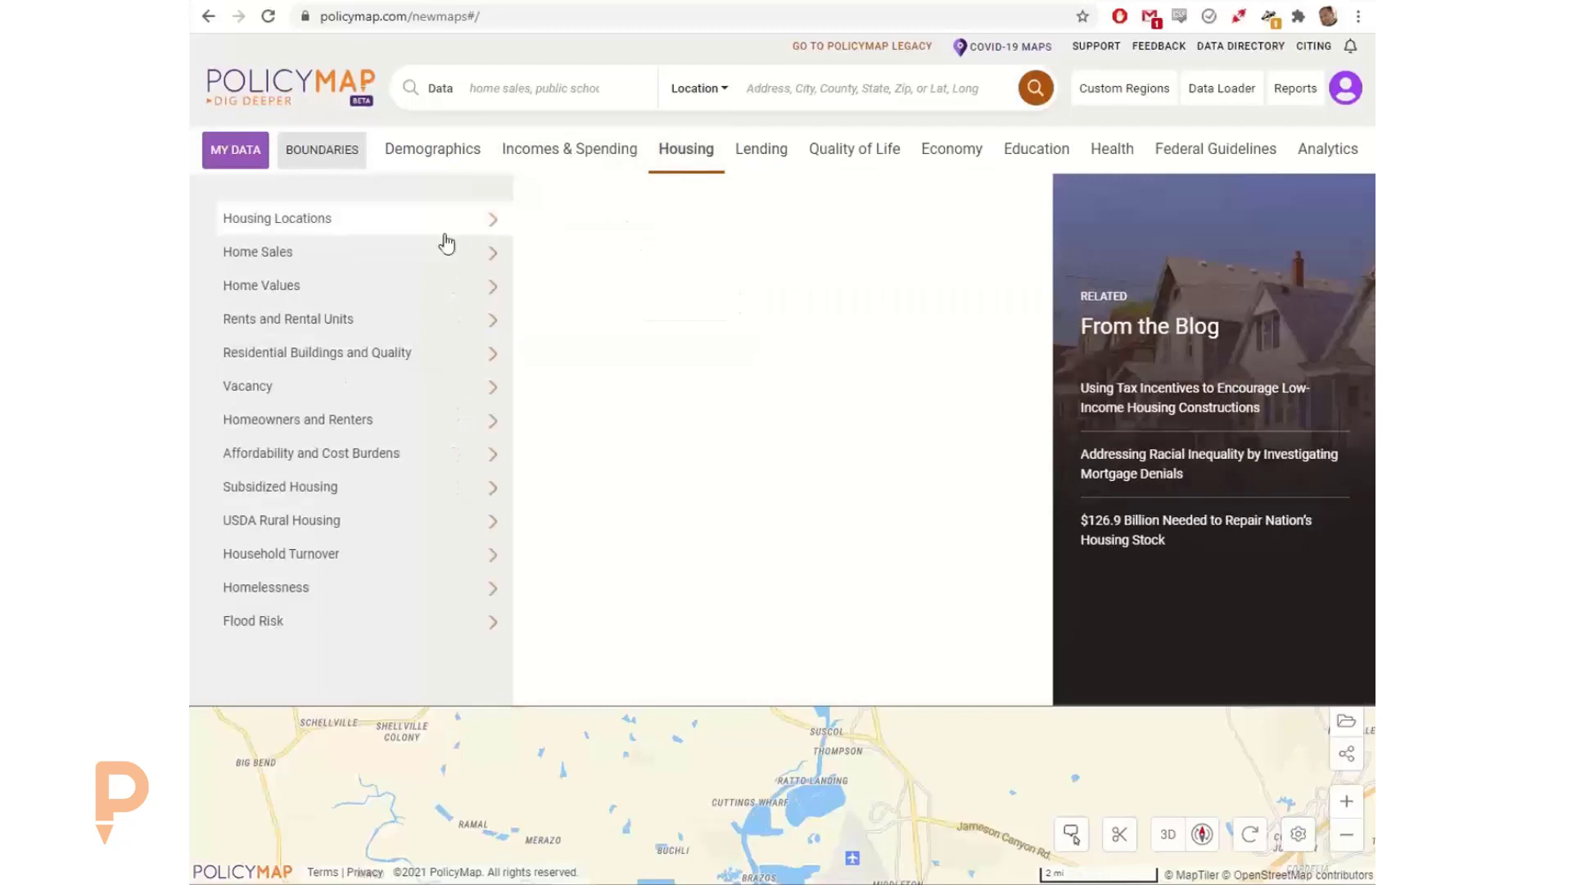
pyautogui.click(382, 293)
pyautogui.click(373, 401)
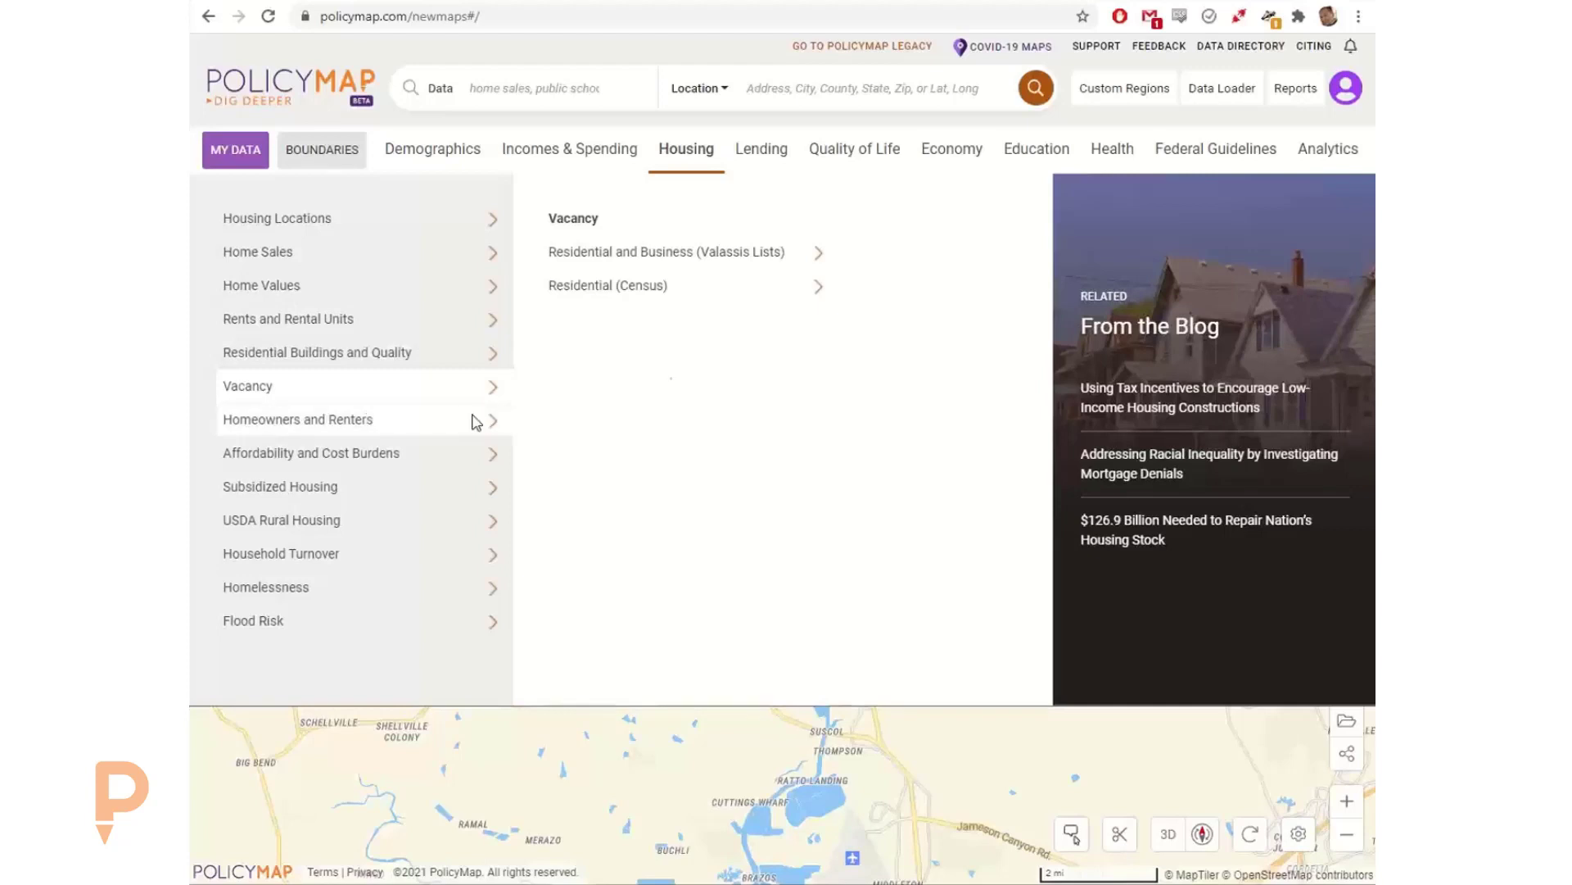
pyautogui.click(724, 249)
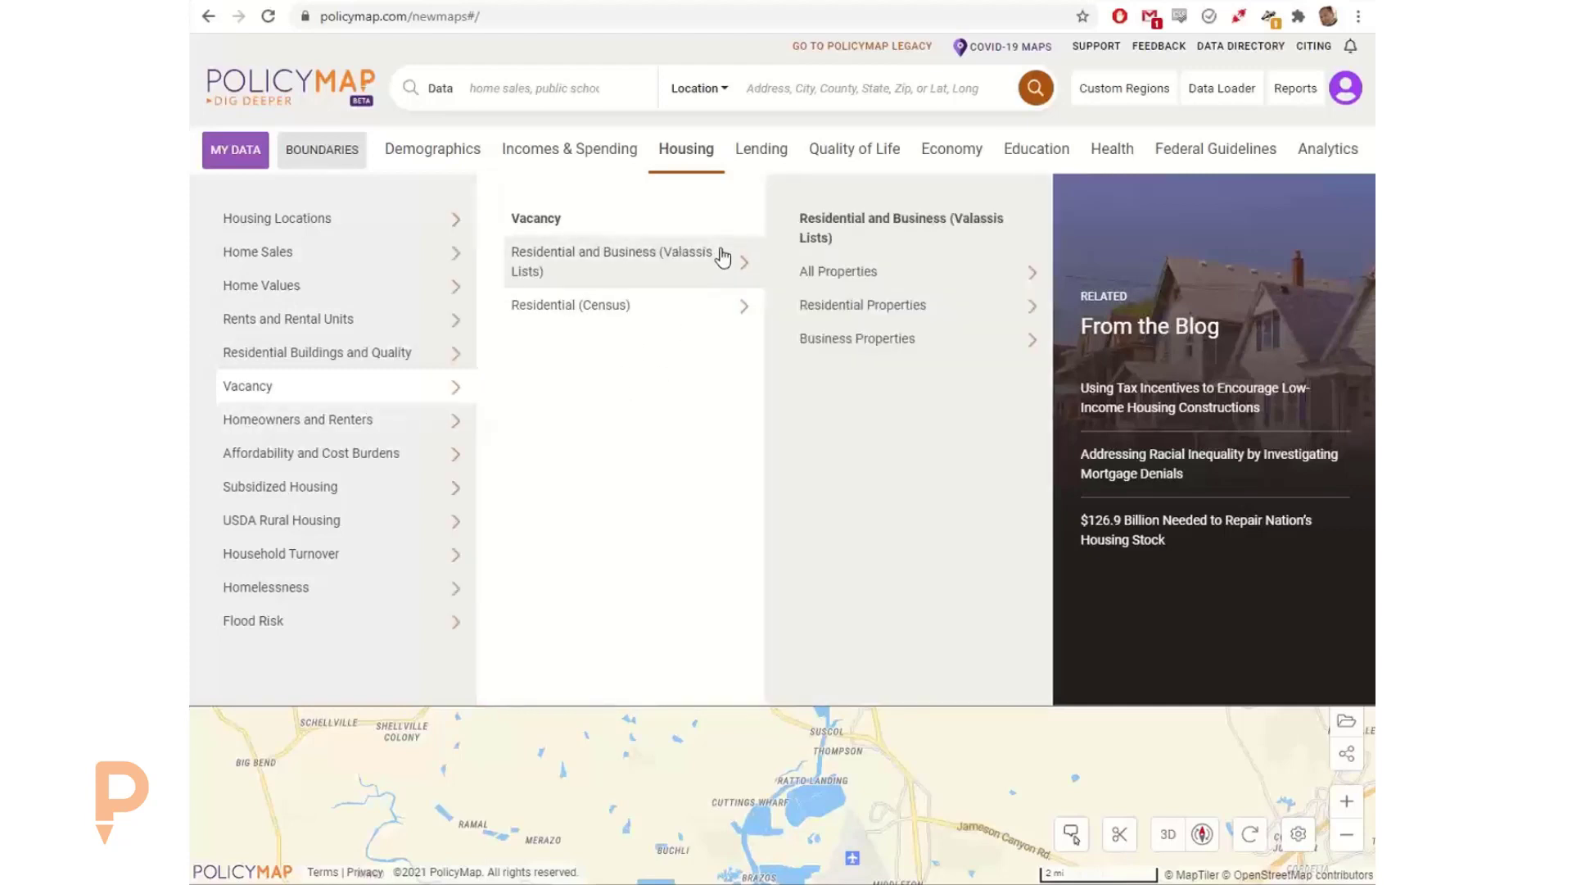
pyautogui.click(846, 271)
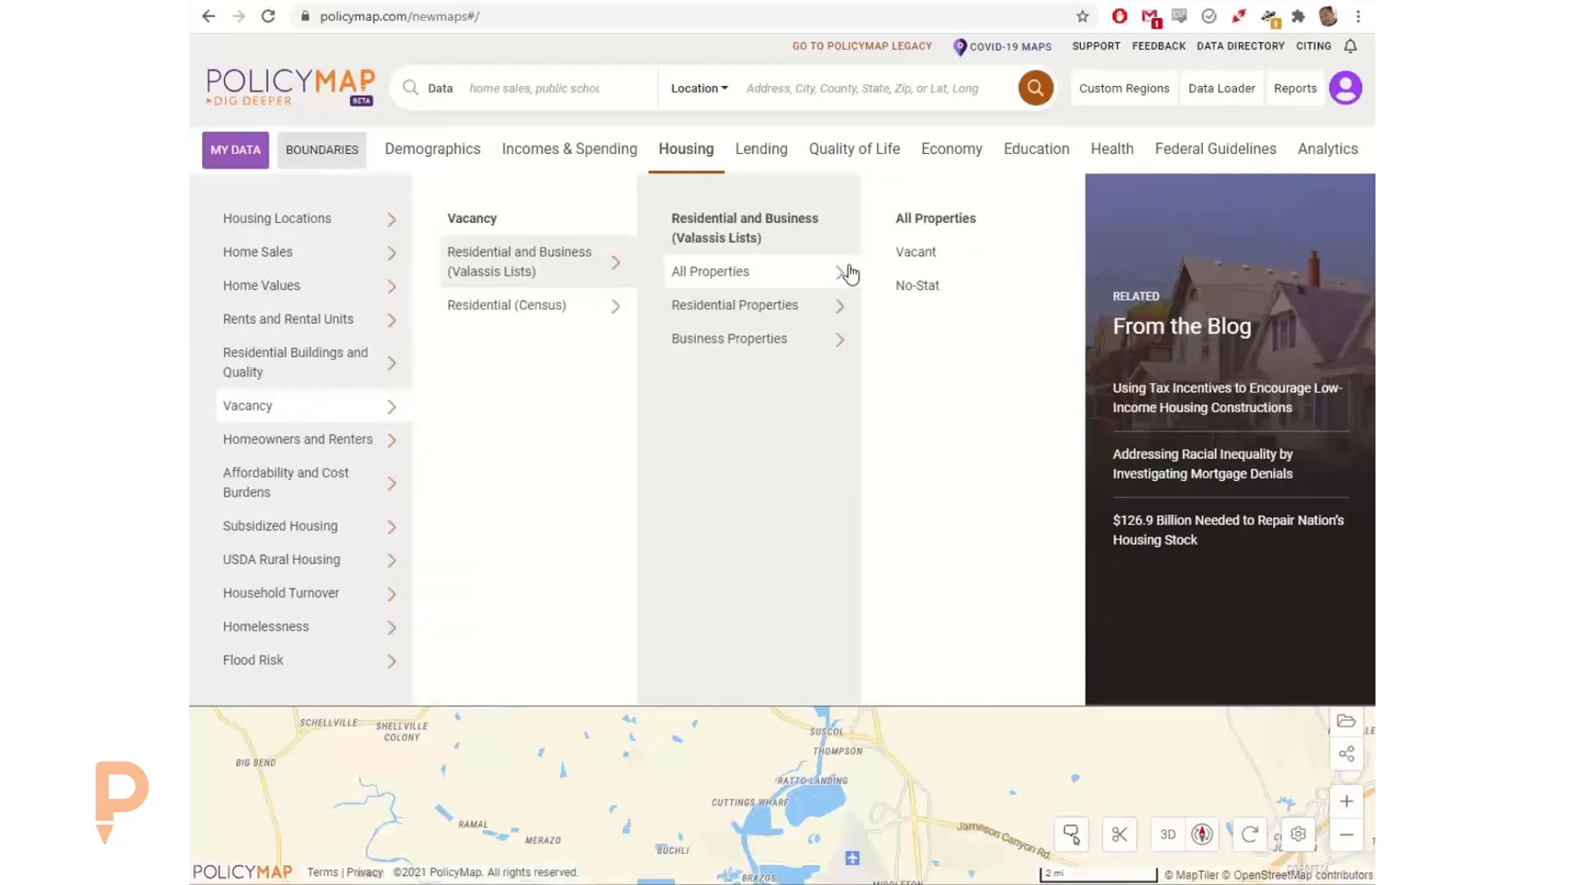
pyautogui.click(807, 315)
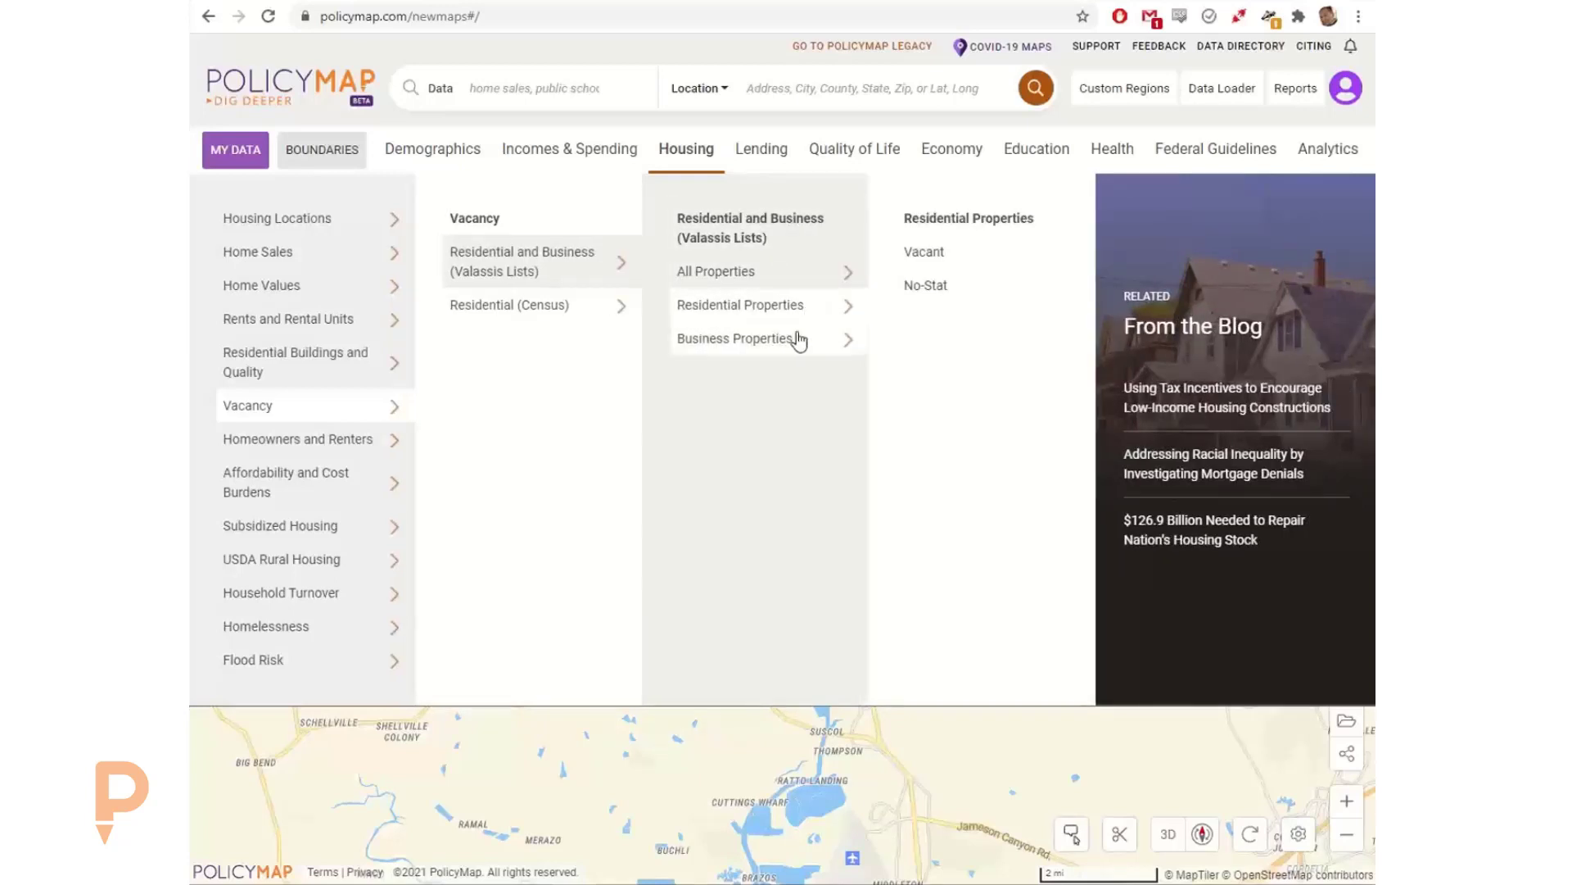
pyautogui.click(802, 352)
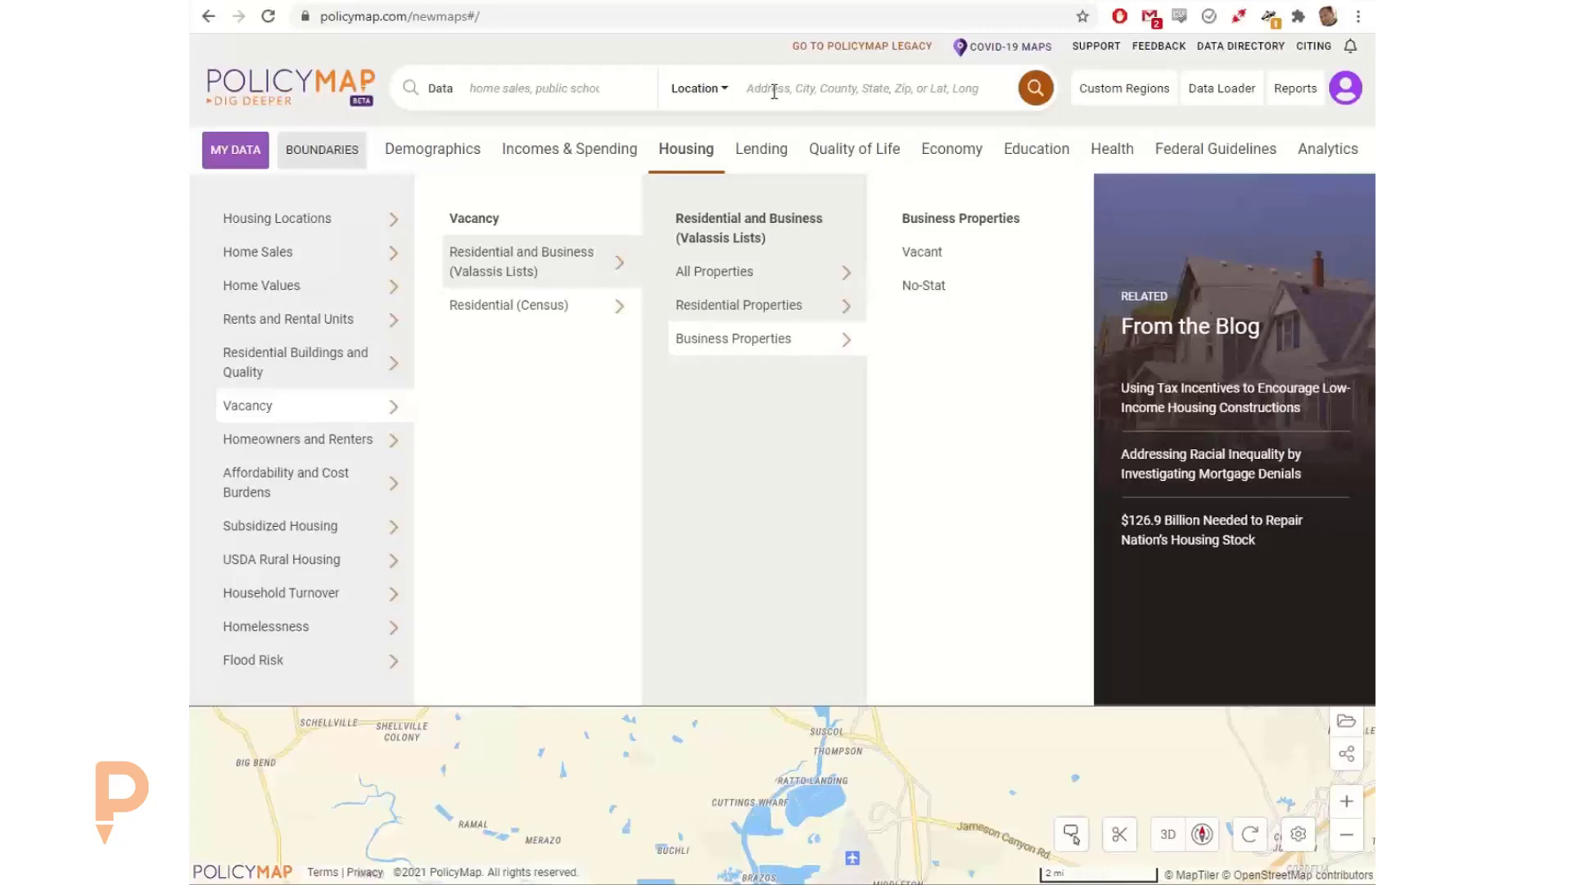
pyautogui.click(774, 88)
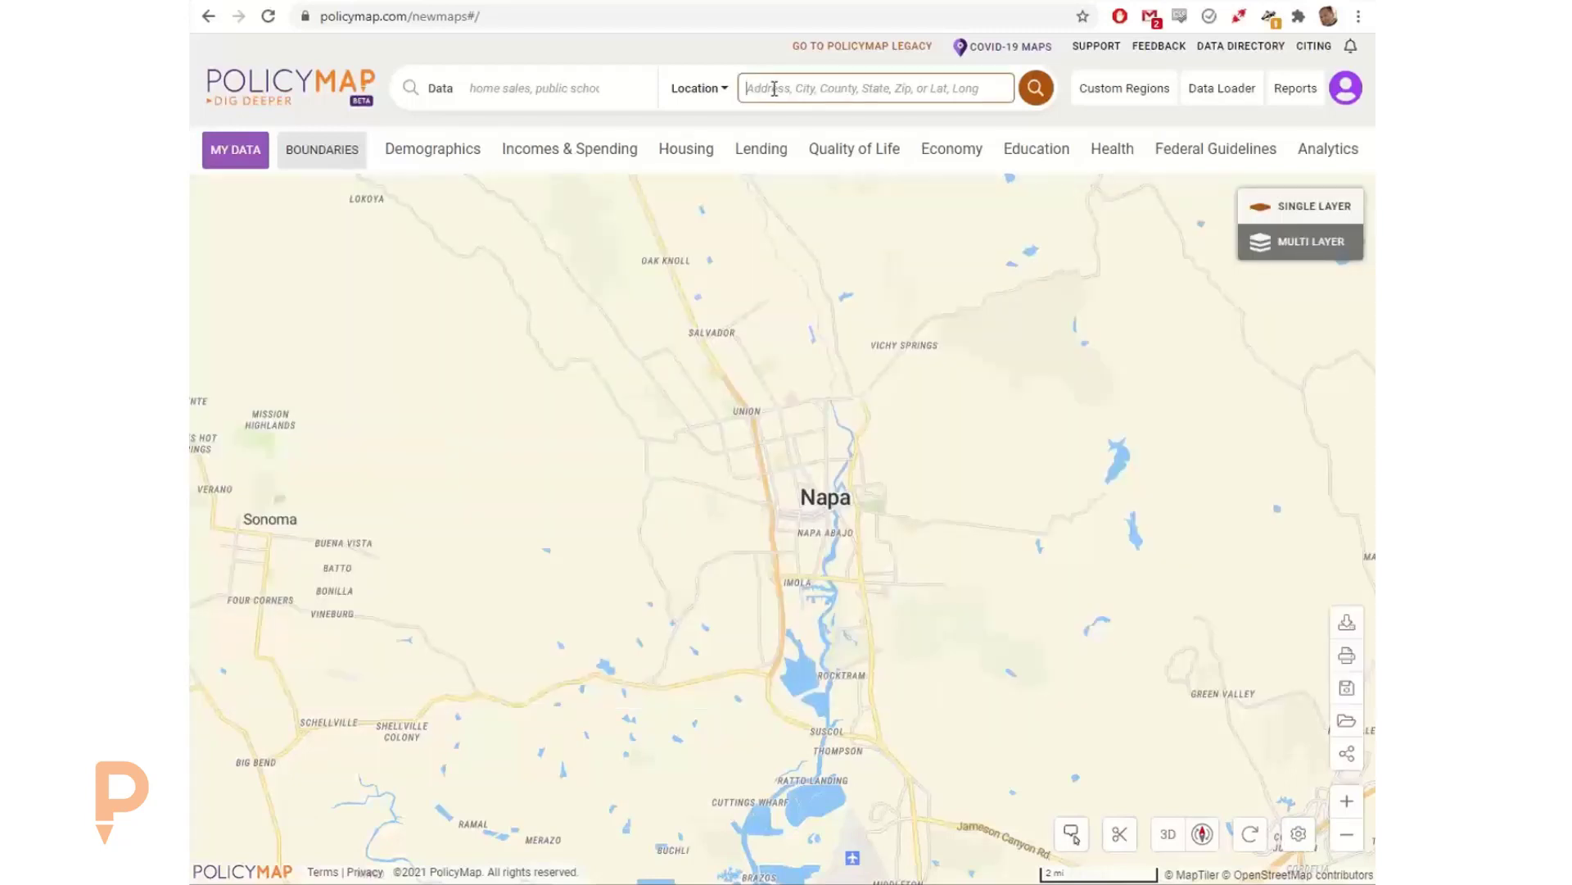
# Step: Map the percent of non-federal workers, by residence, age 29 or younger from the Economy data around Napa and read its description
pyautogui.click(926, 152)
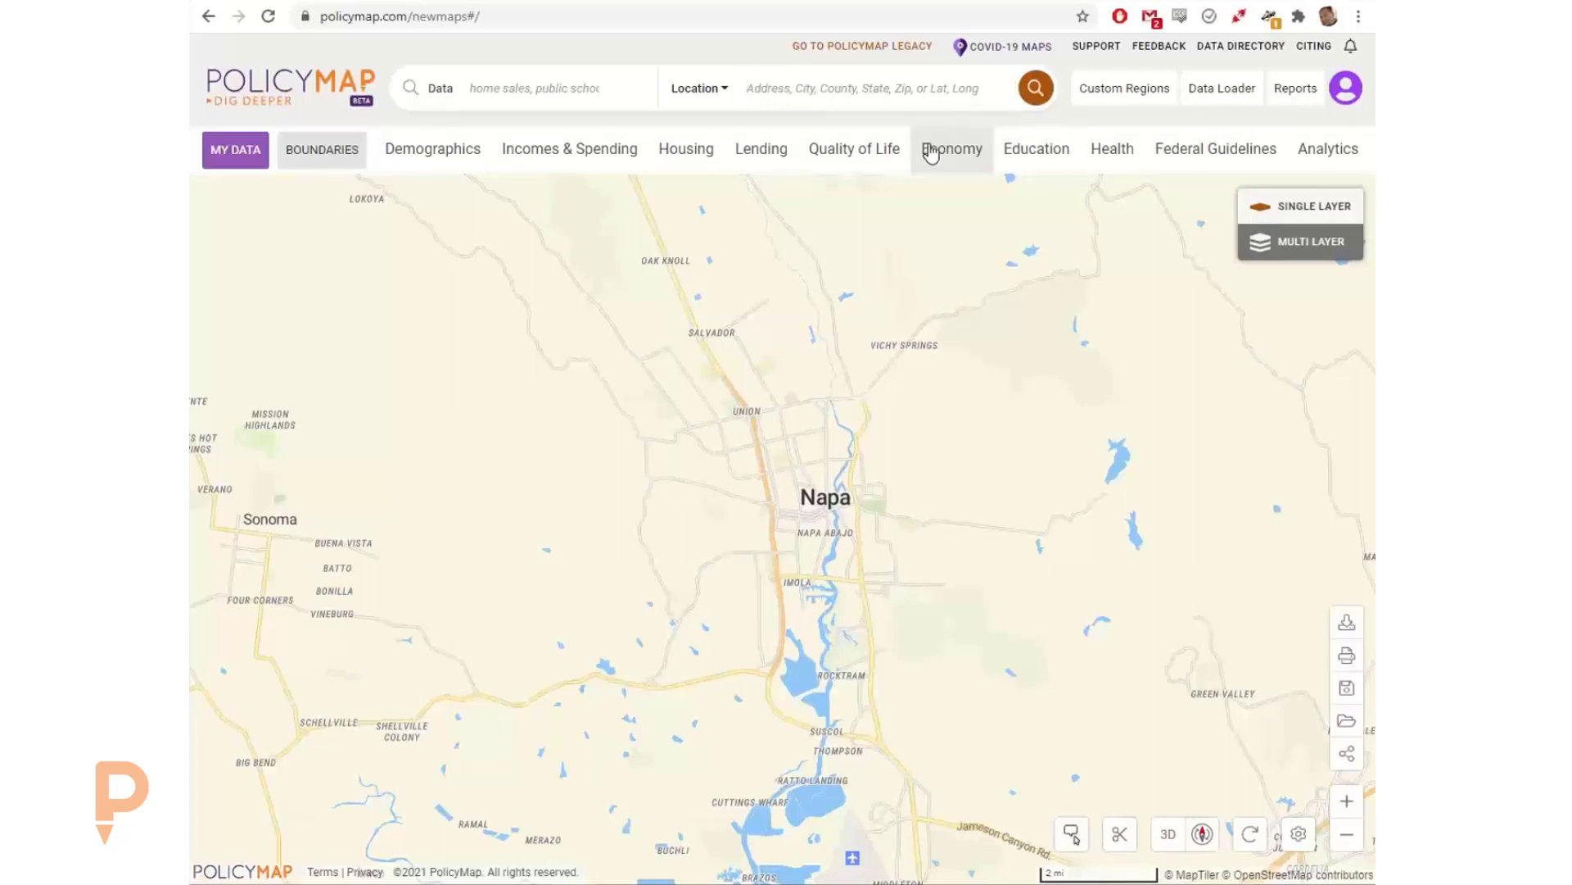
pyautogui.click(387, 470)
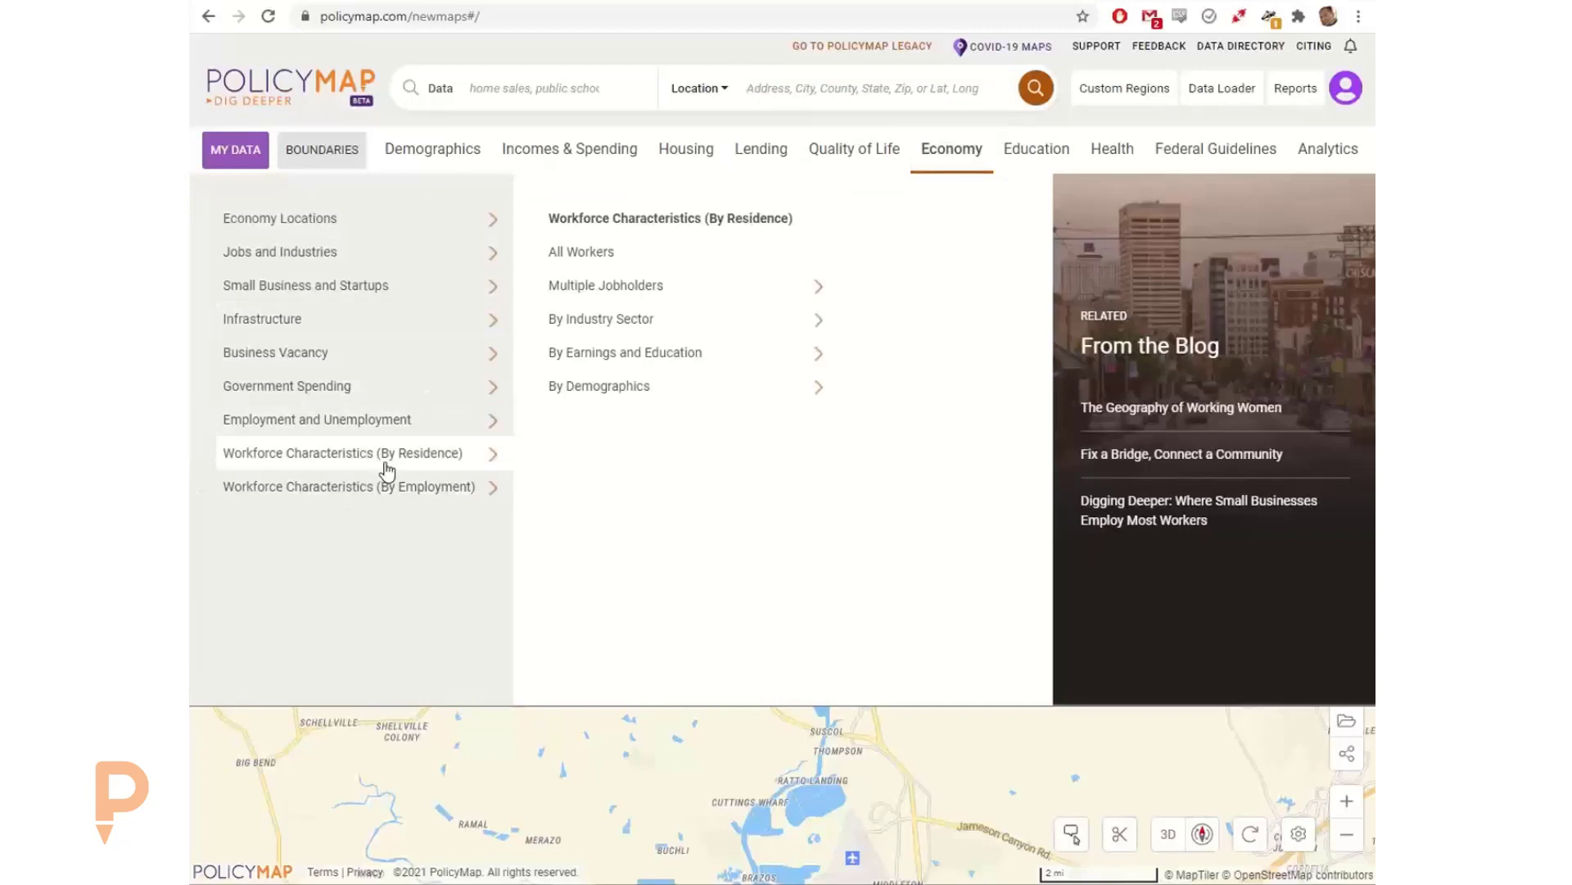
pyautogui.click(770, 386)
pyautogui.click(854, 256)
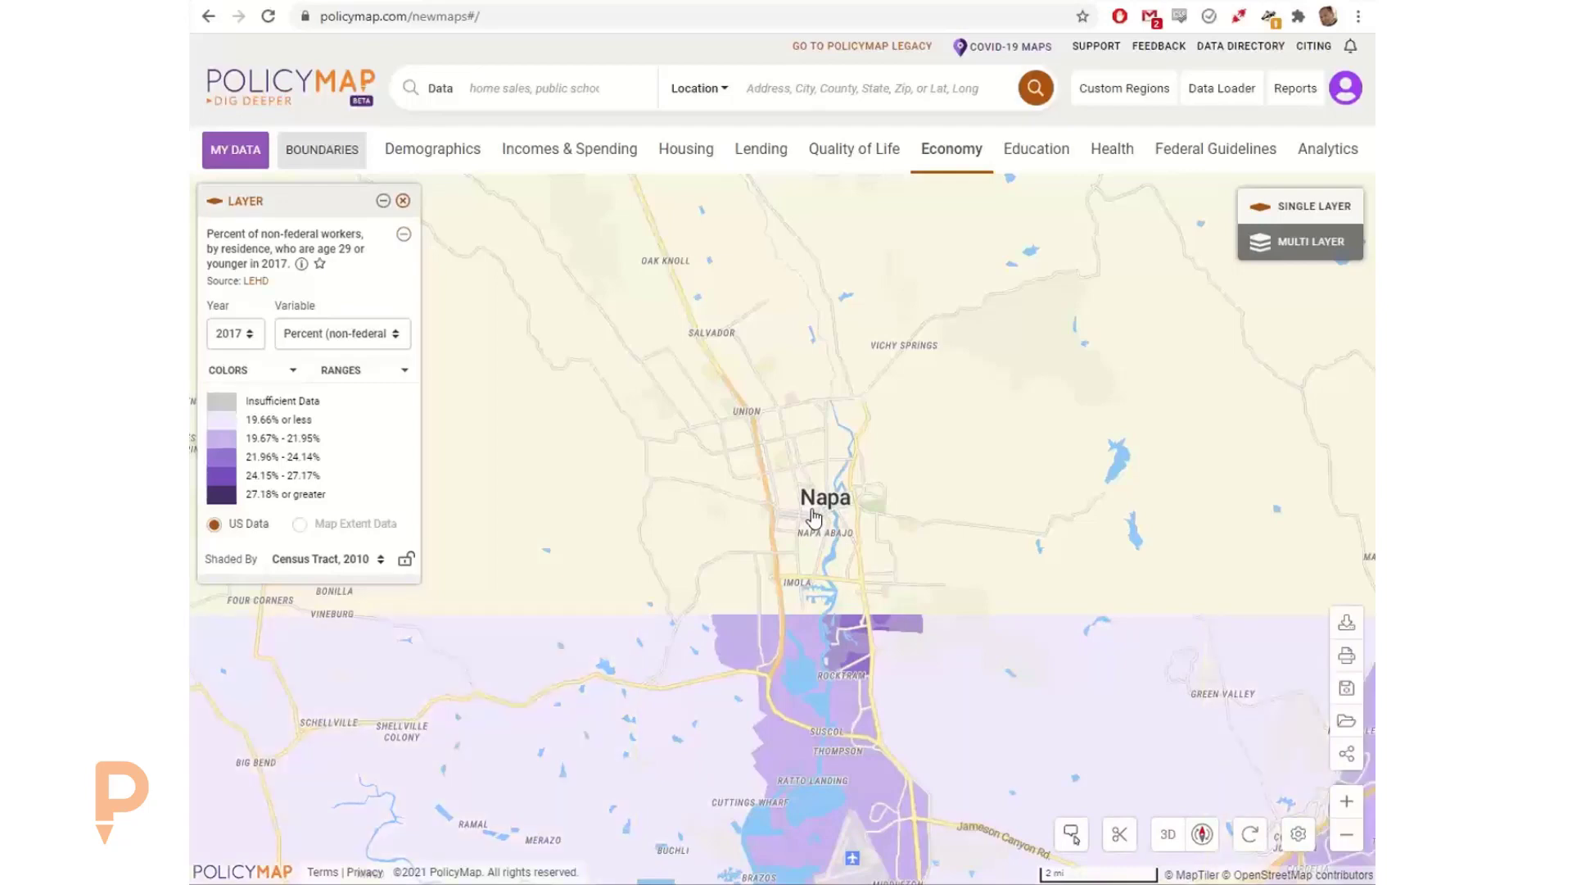
pyautogui.scroll(2, 814, 516)
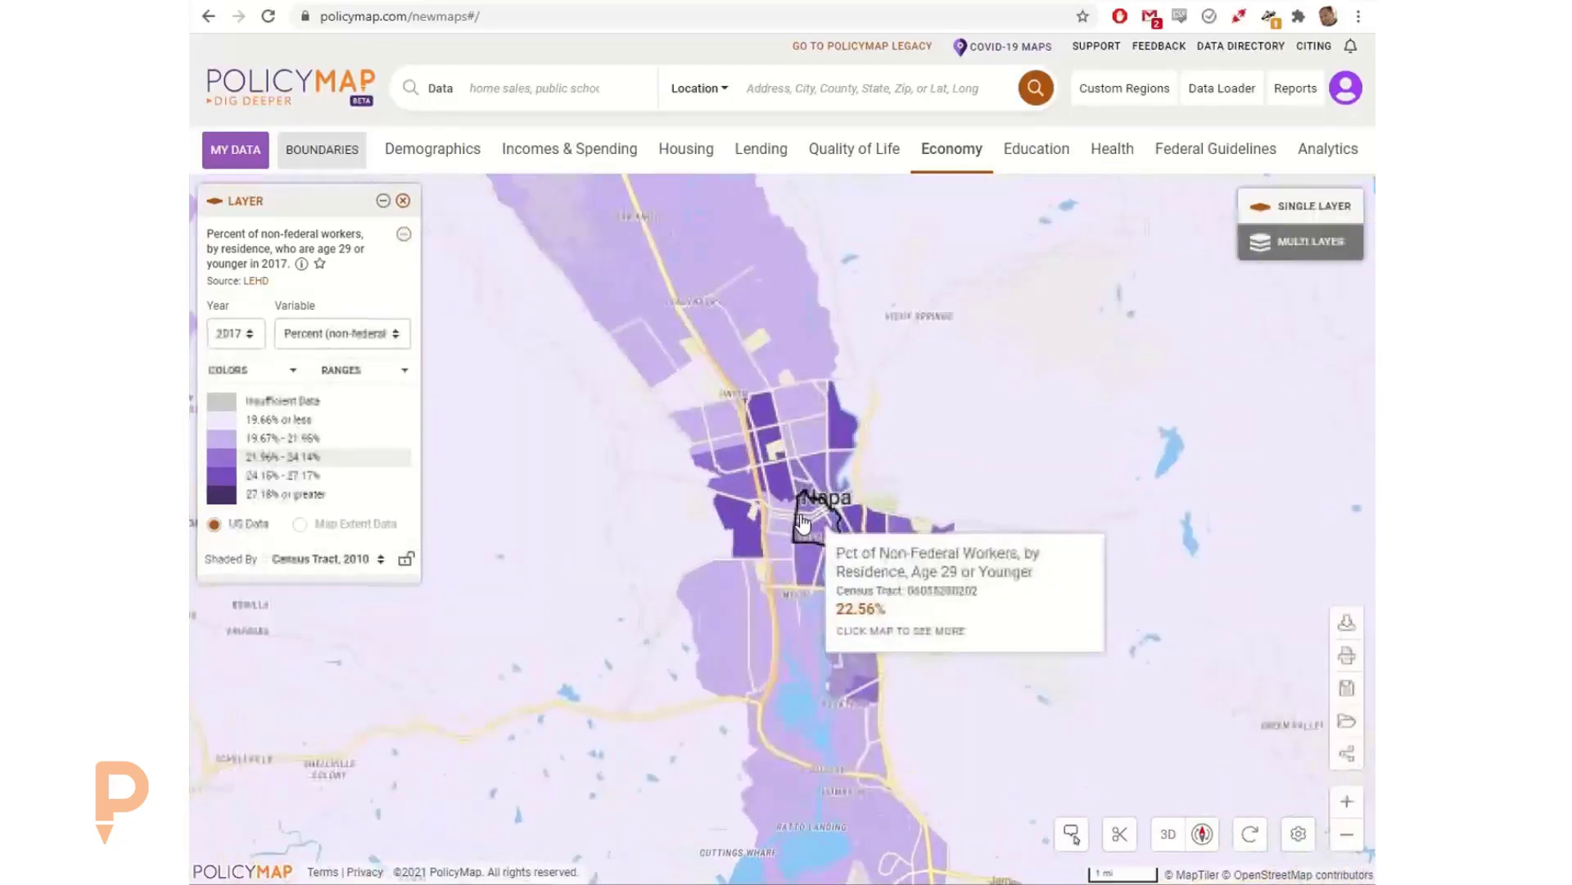
pyautogui.scroll(2, 803, 524)
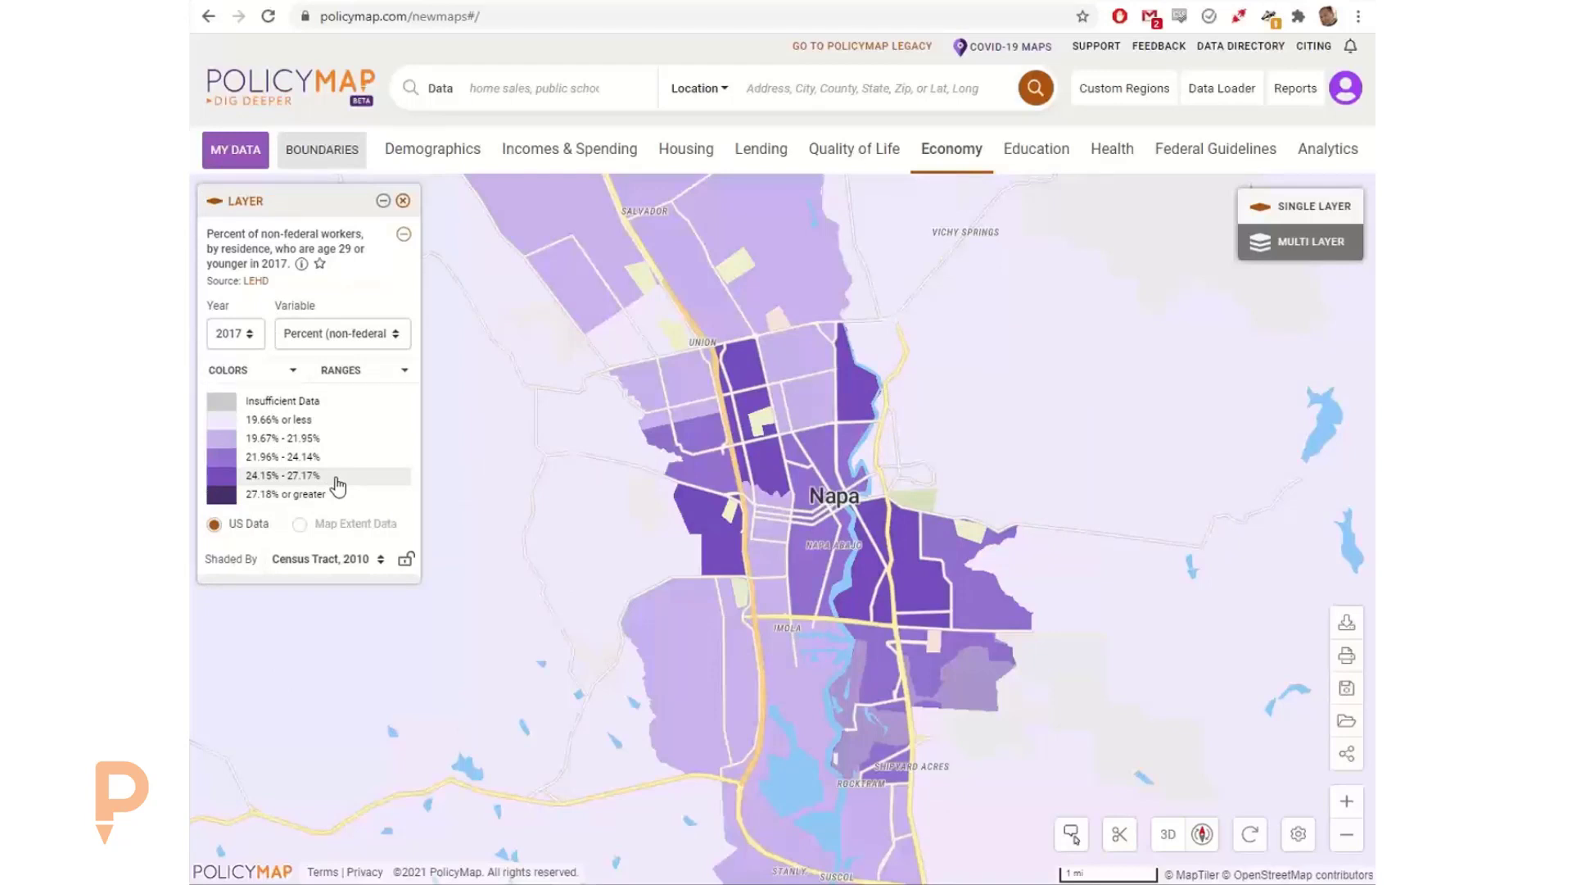
pyautogui.moveTo(684, 469)
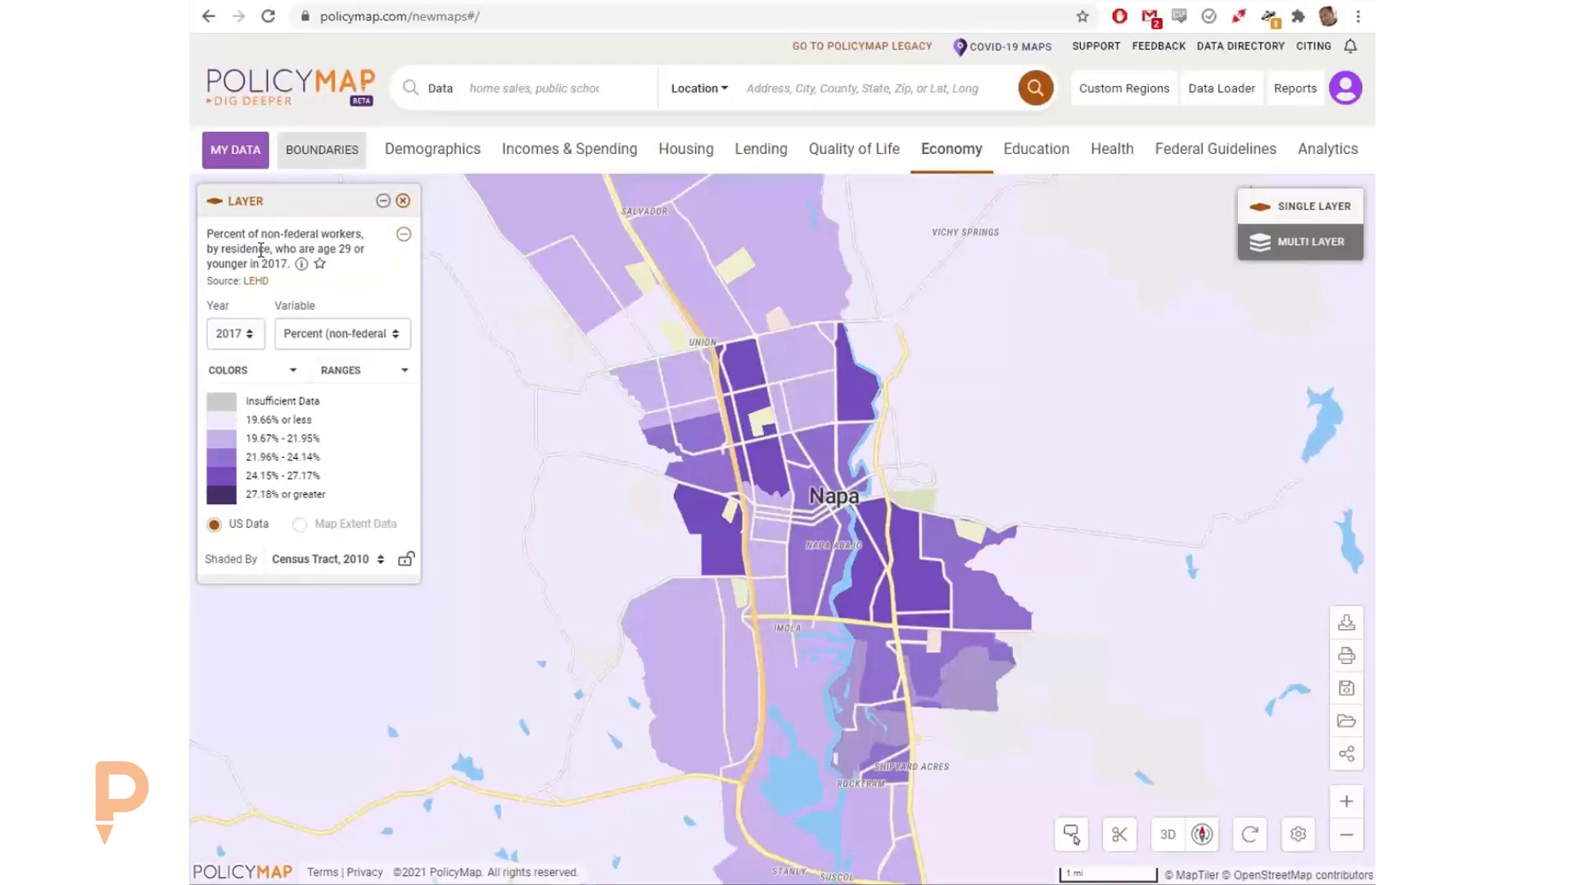
pyautogui.click(301, 263)
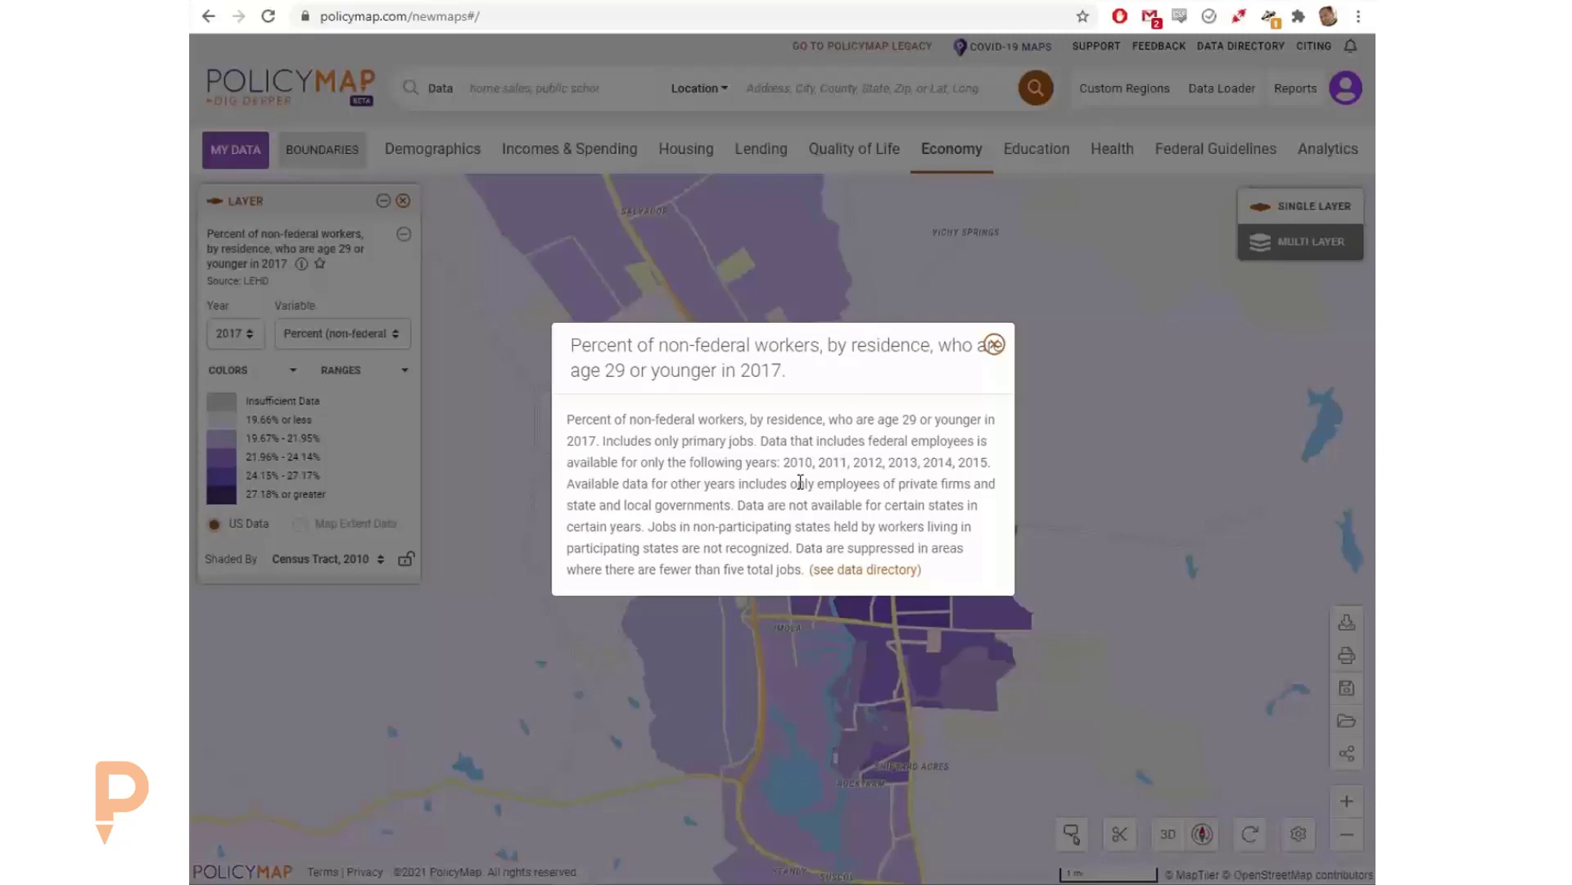
pyautogui.click(996, 348)
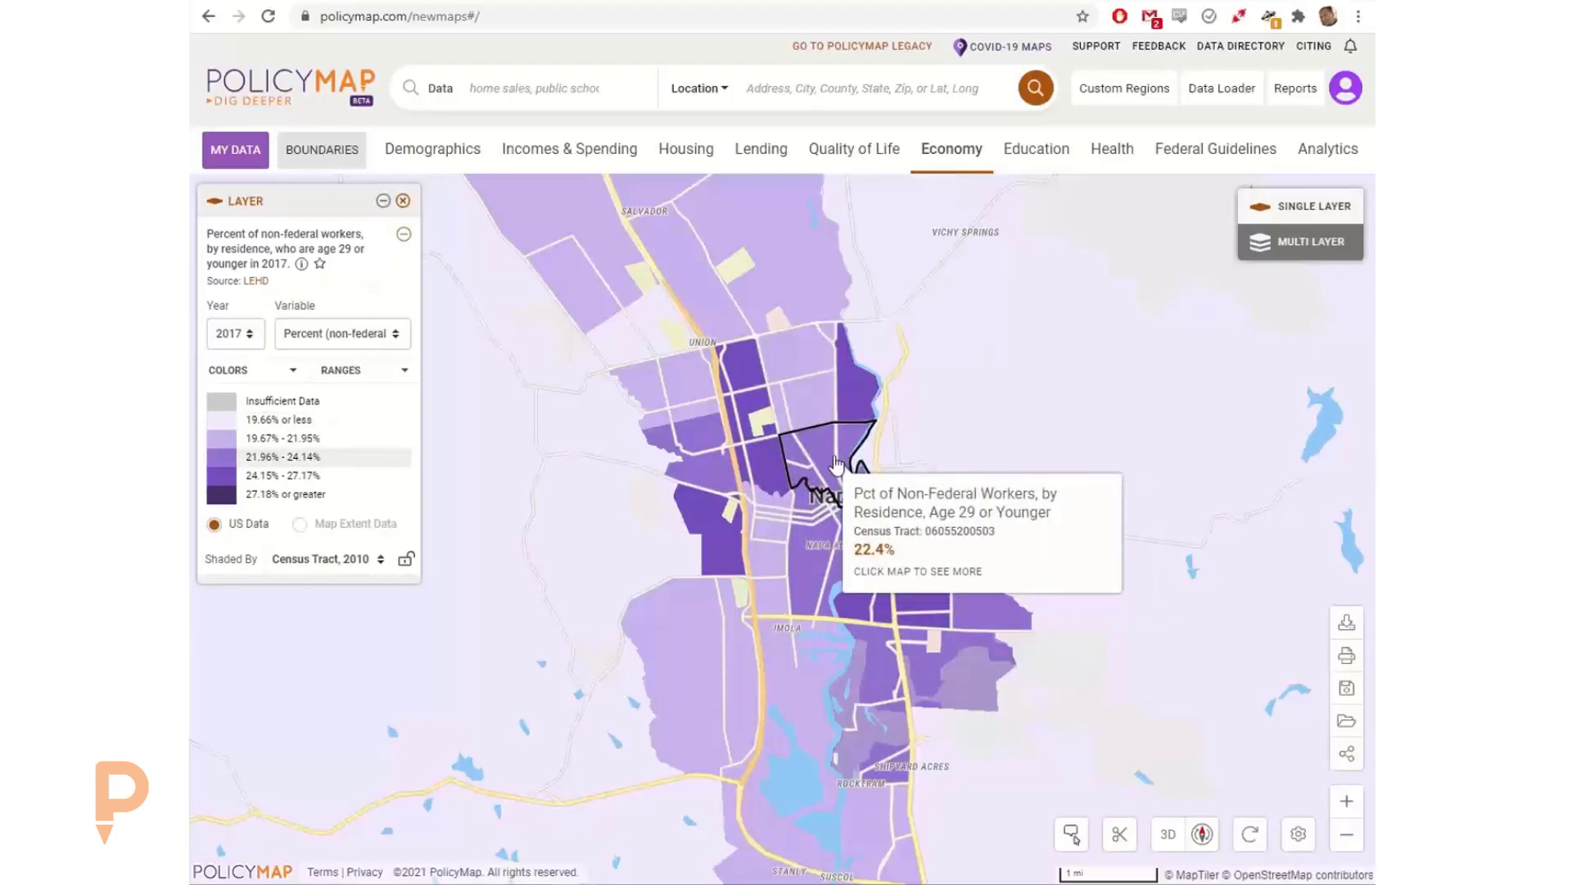
# Step: Change the mapped variable for workers age 29 or younger to Number
pyautogui.click(312, 338)
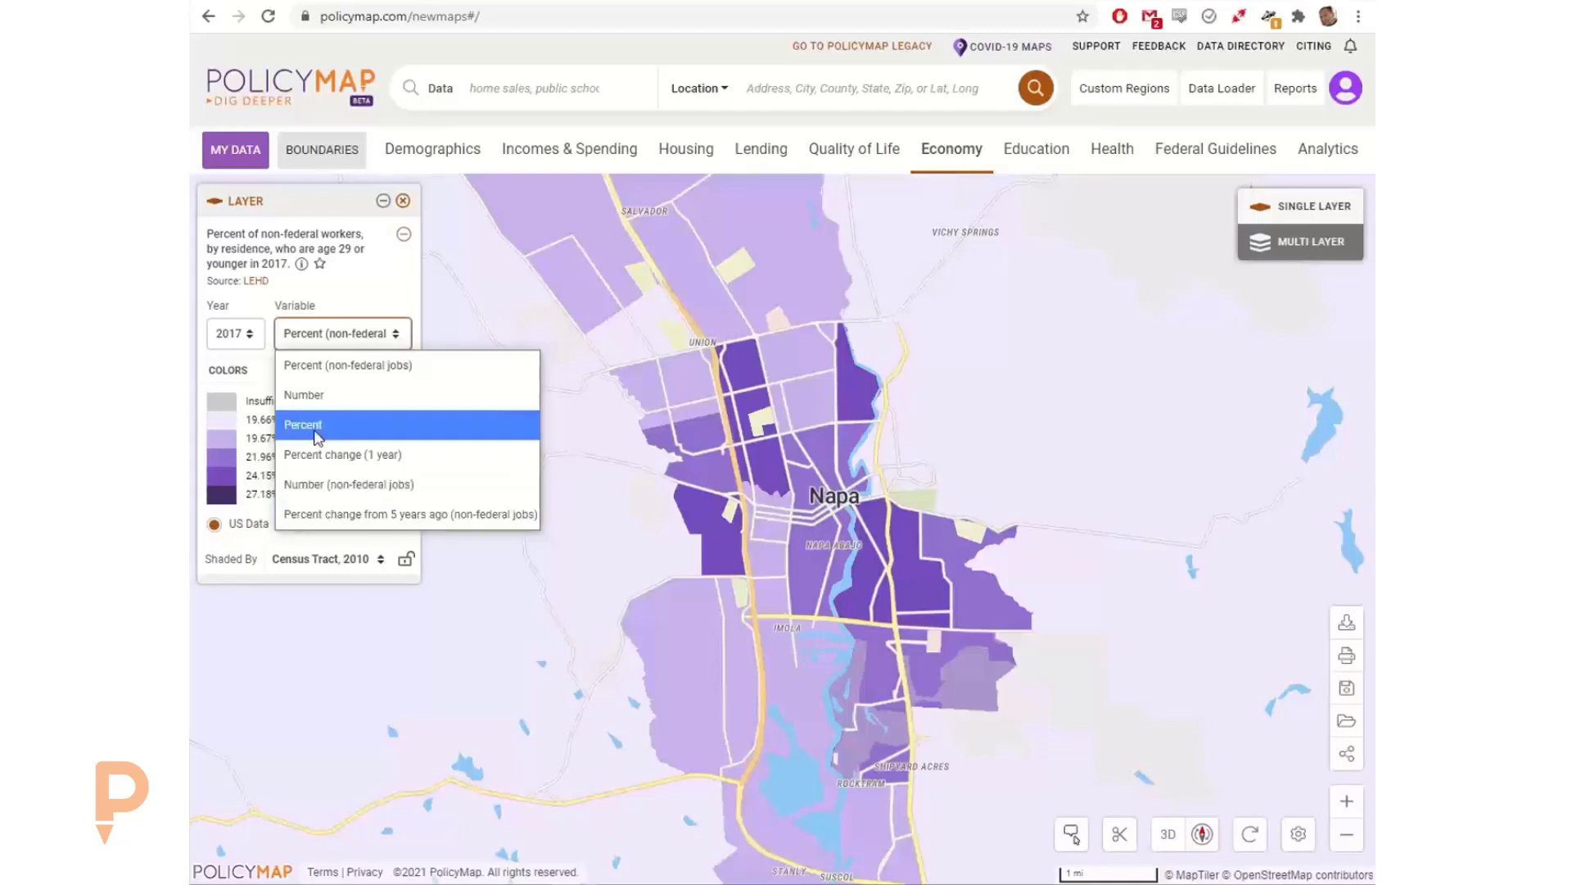
pyautogui.click(315, 394)
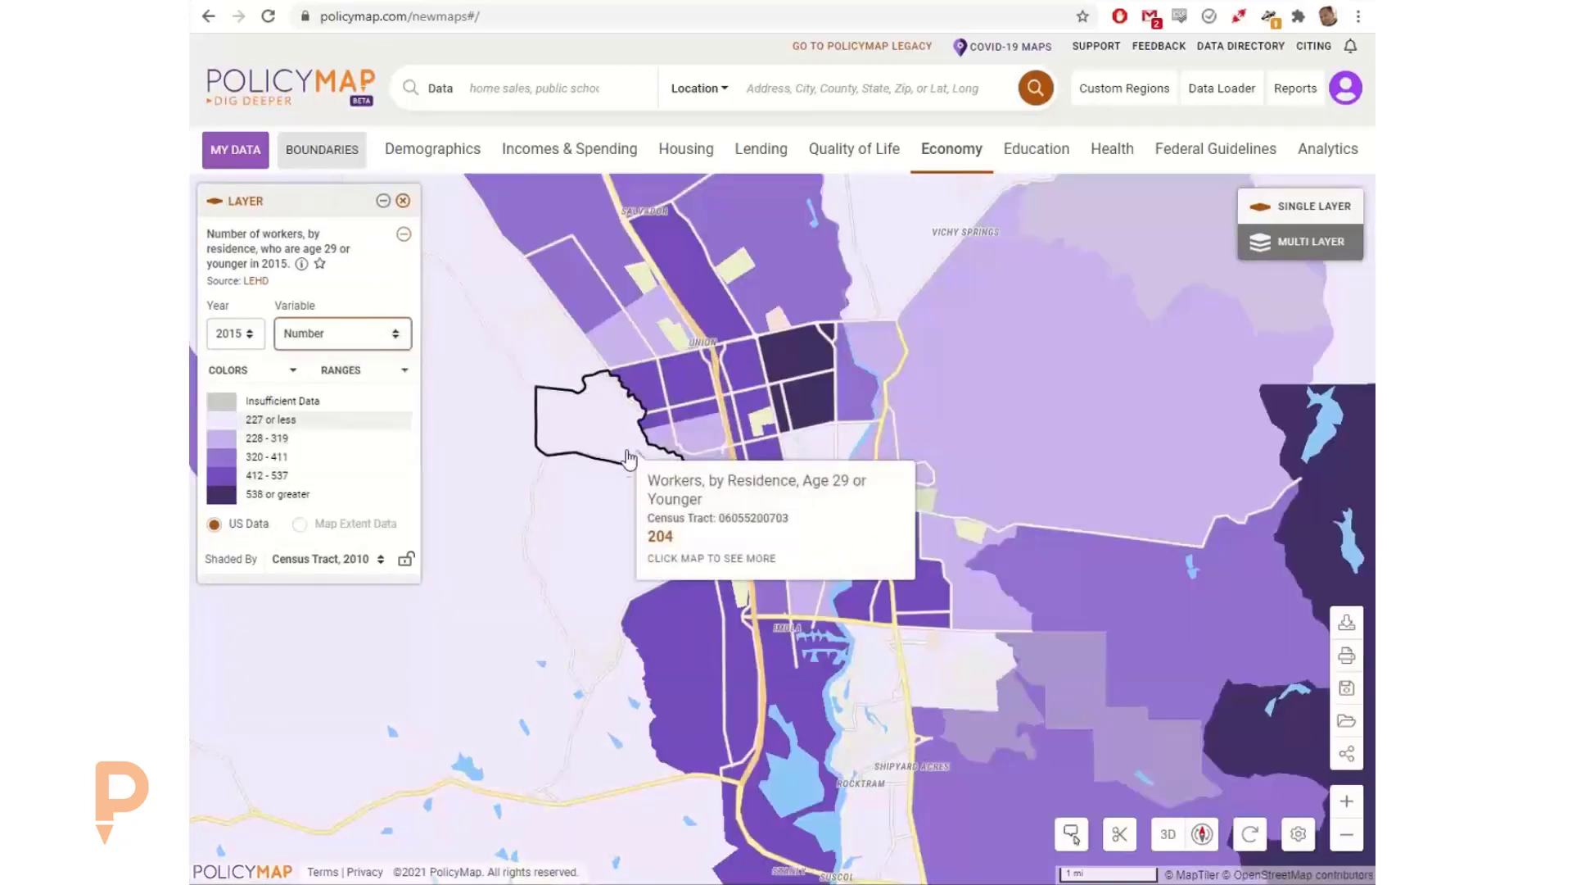
pyautogui.scroll(-1, 628, 453)
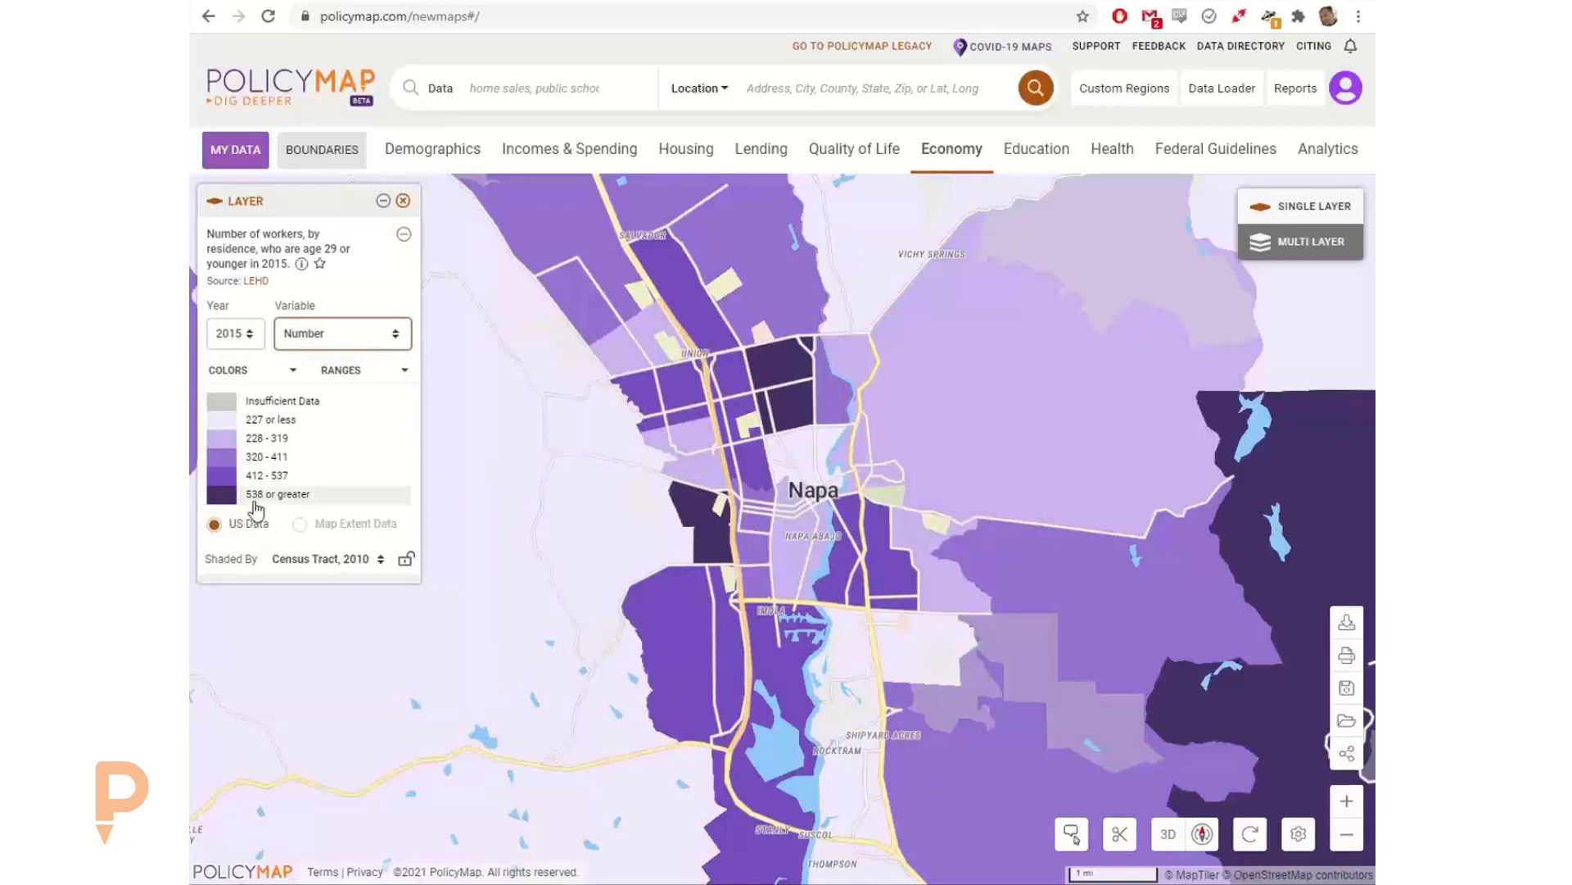
# Step: Isolate the 538 or greater and 412 - 537 legend ranges on the map, and clear both range filters
pyautogui.moveTo(774, 379)
pyautogui.click(316, 501)
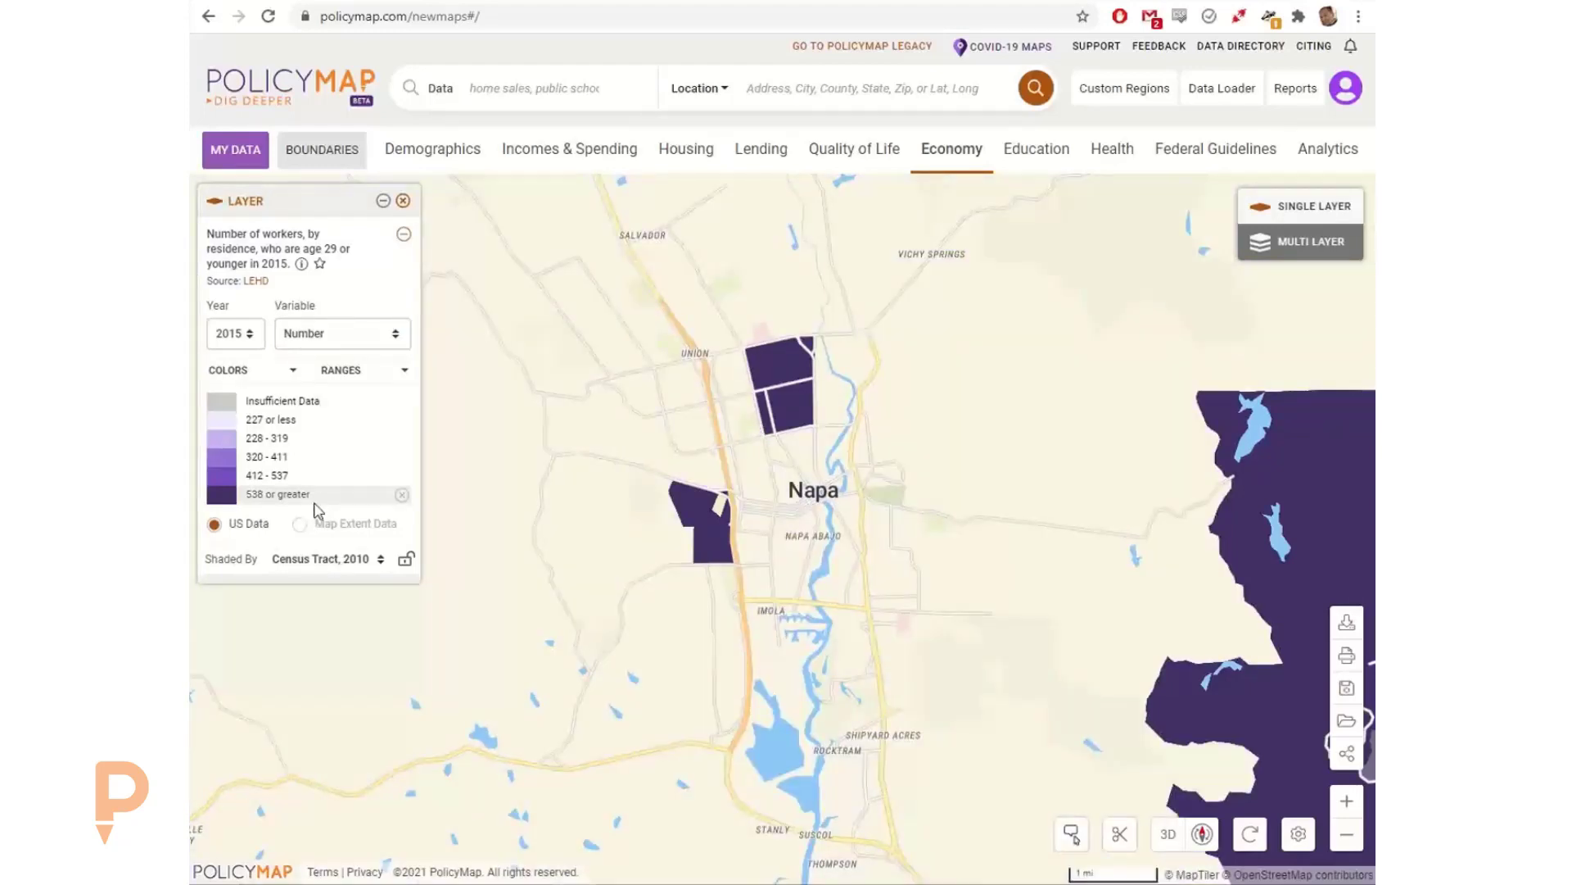
pyautogui.moveTo(705, 534)
pyautogui.click(332, 481)
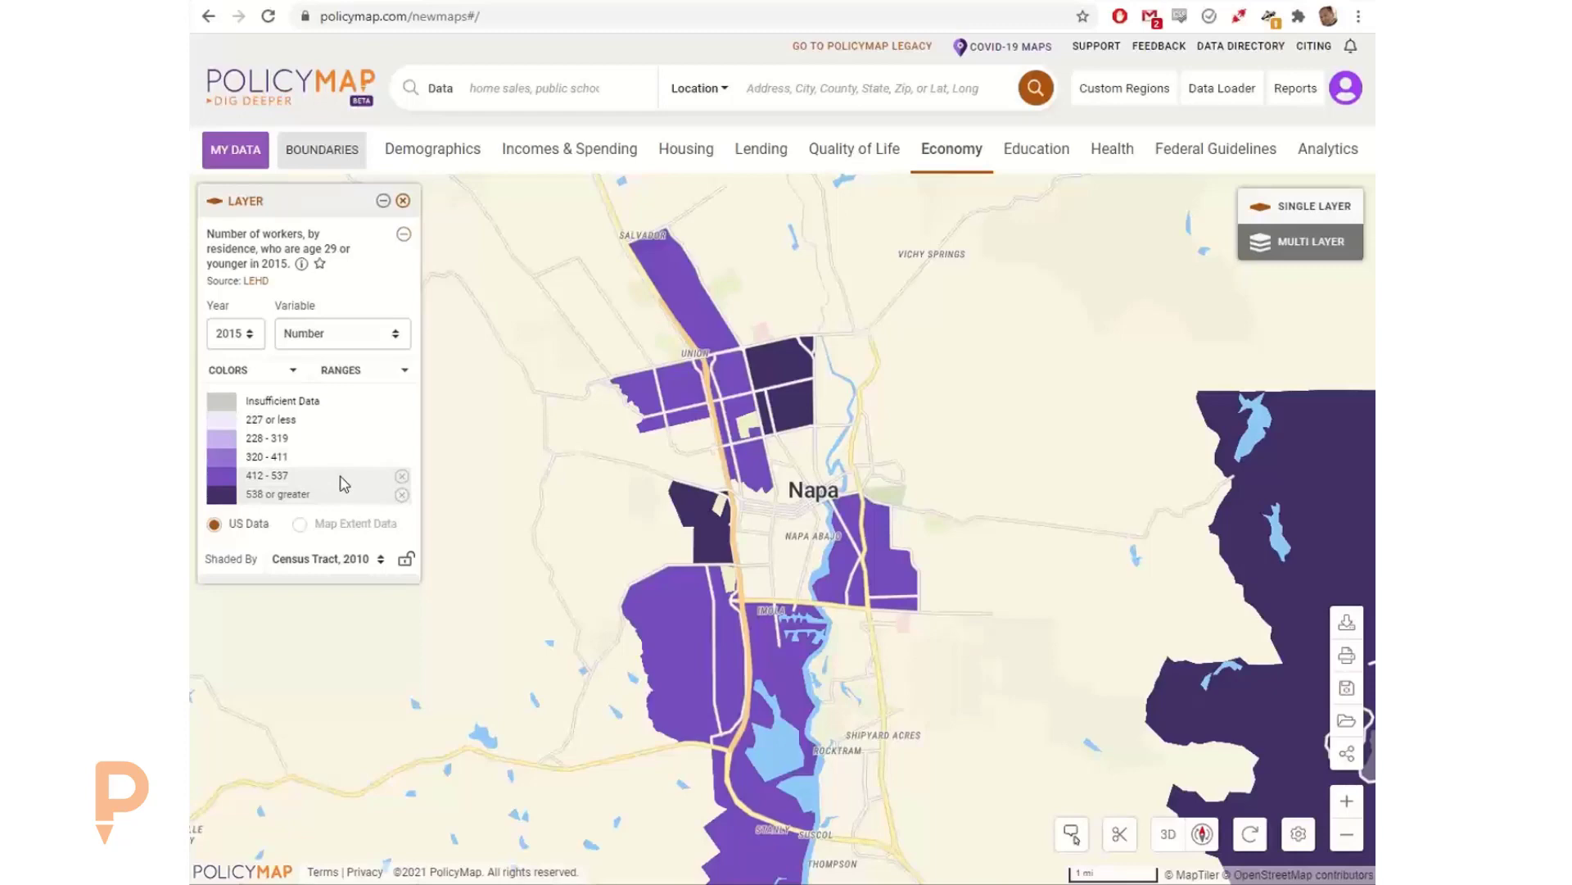
pyautogui.click(401, 477)
pyautogui.click(404, 491)
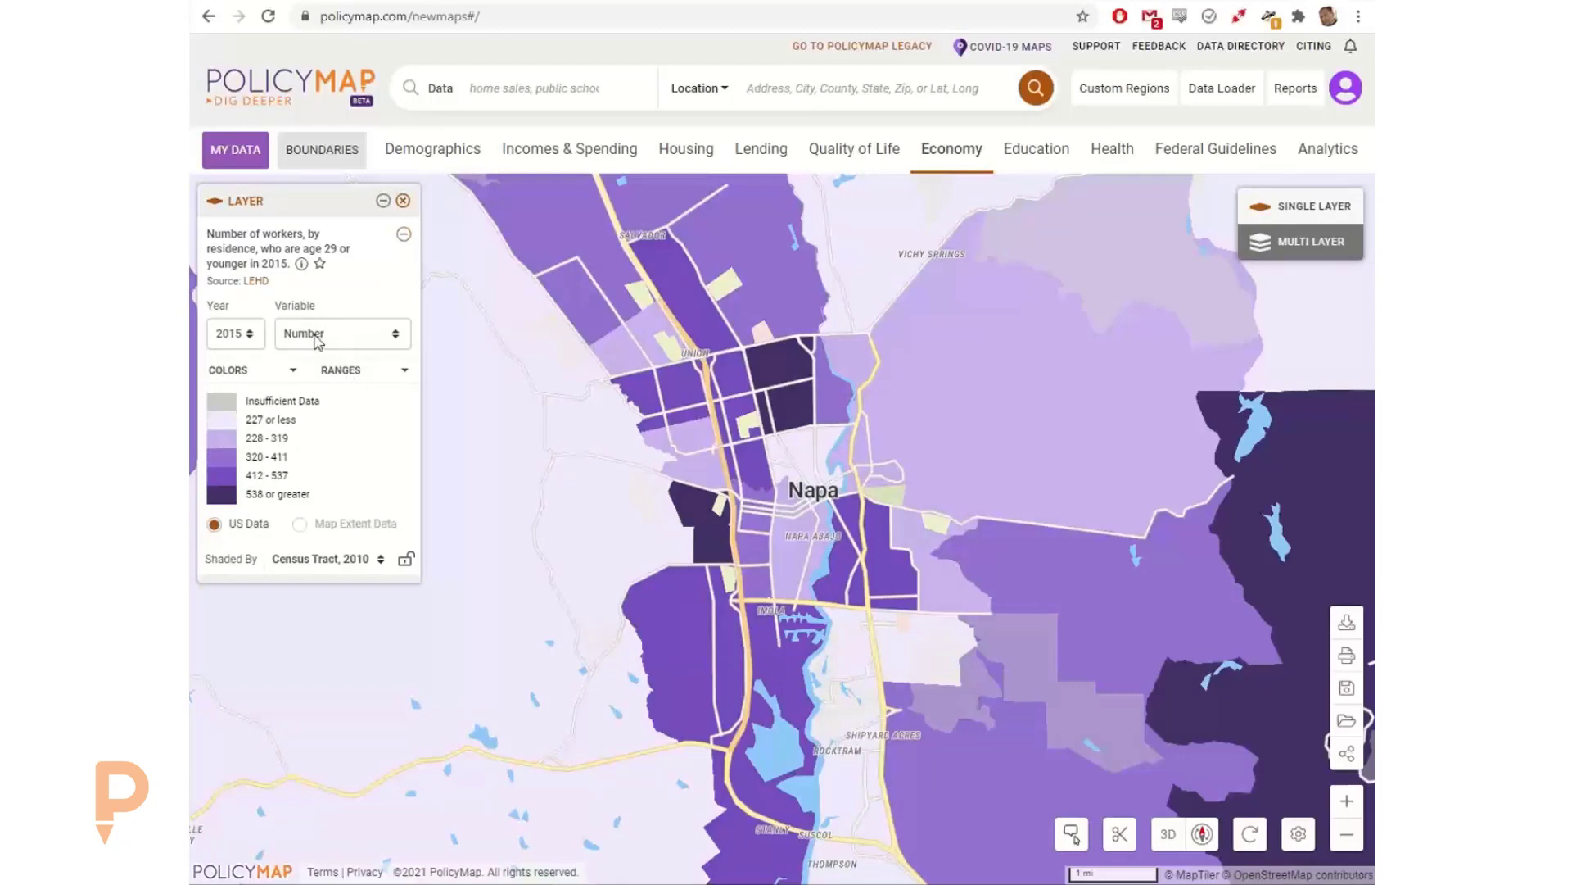
# Step: Reduce the layer's legend to 3 ranges with break values of 150 and 600, and close the range settings
pyautogui.click(358, 369)
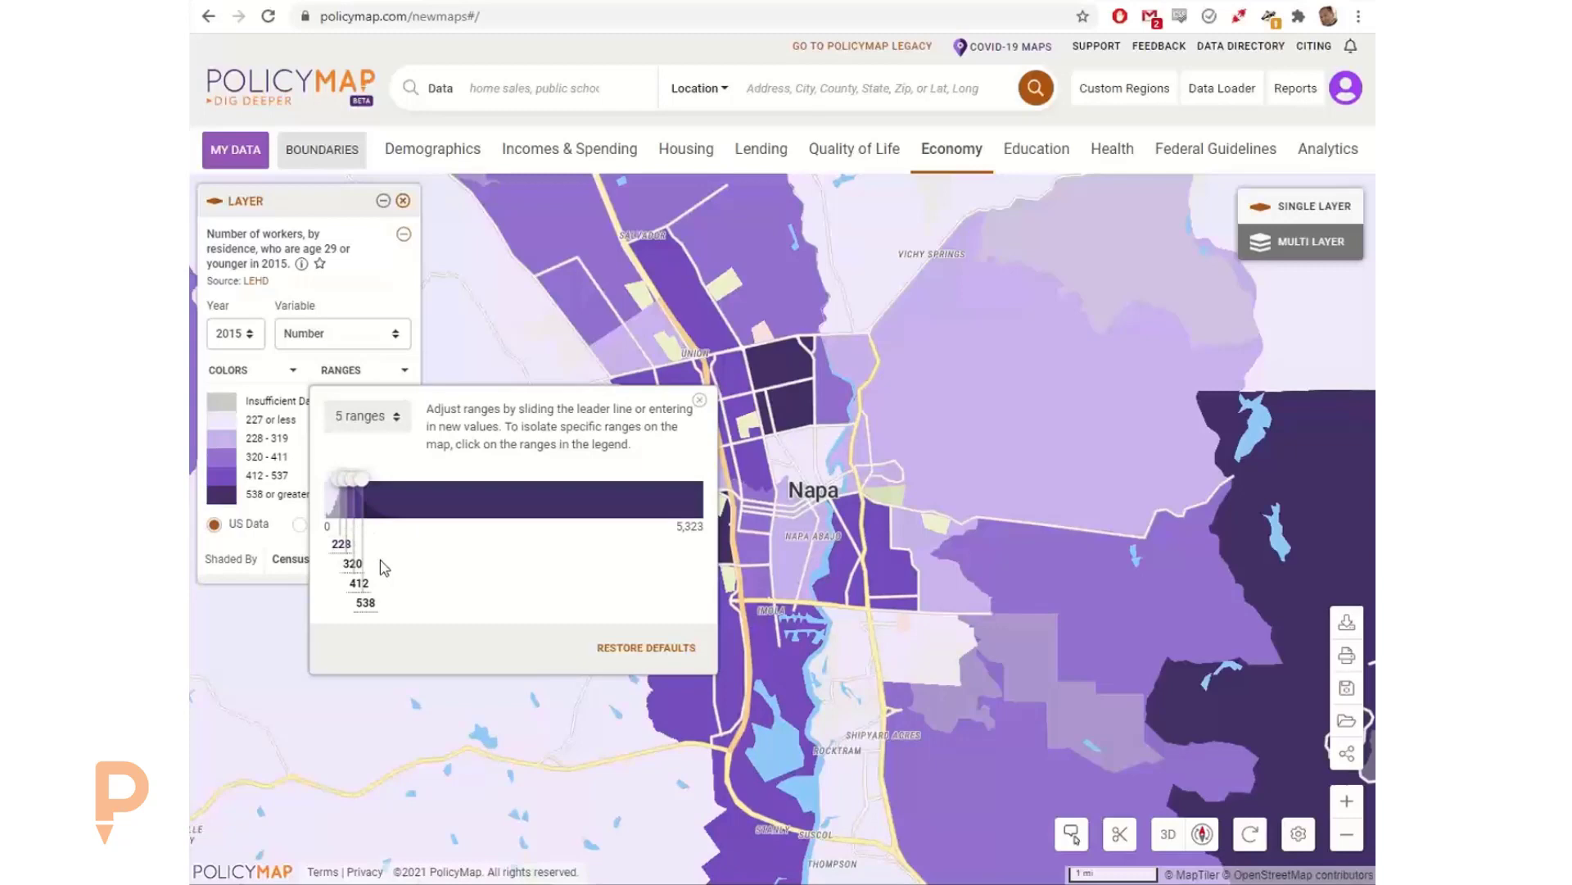
pyautogui.click(369, 416)
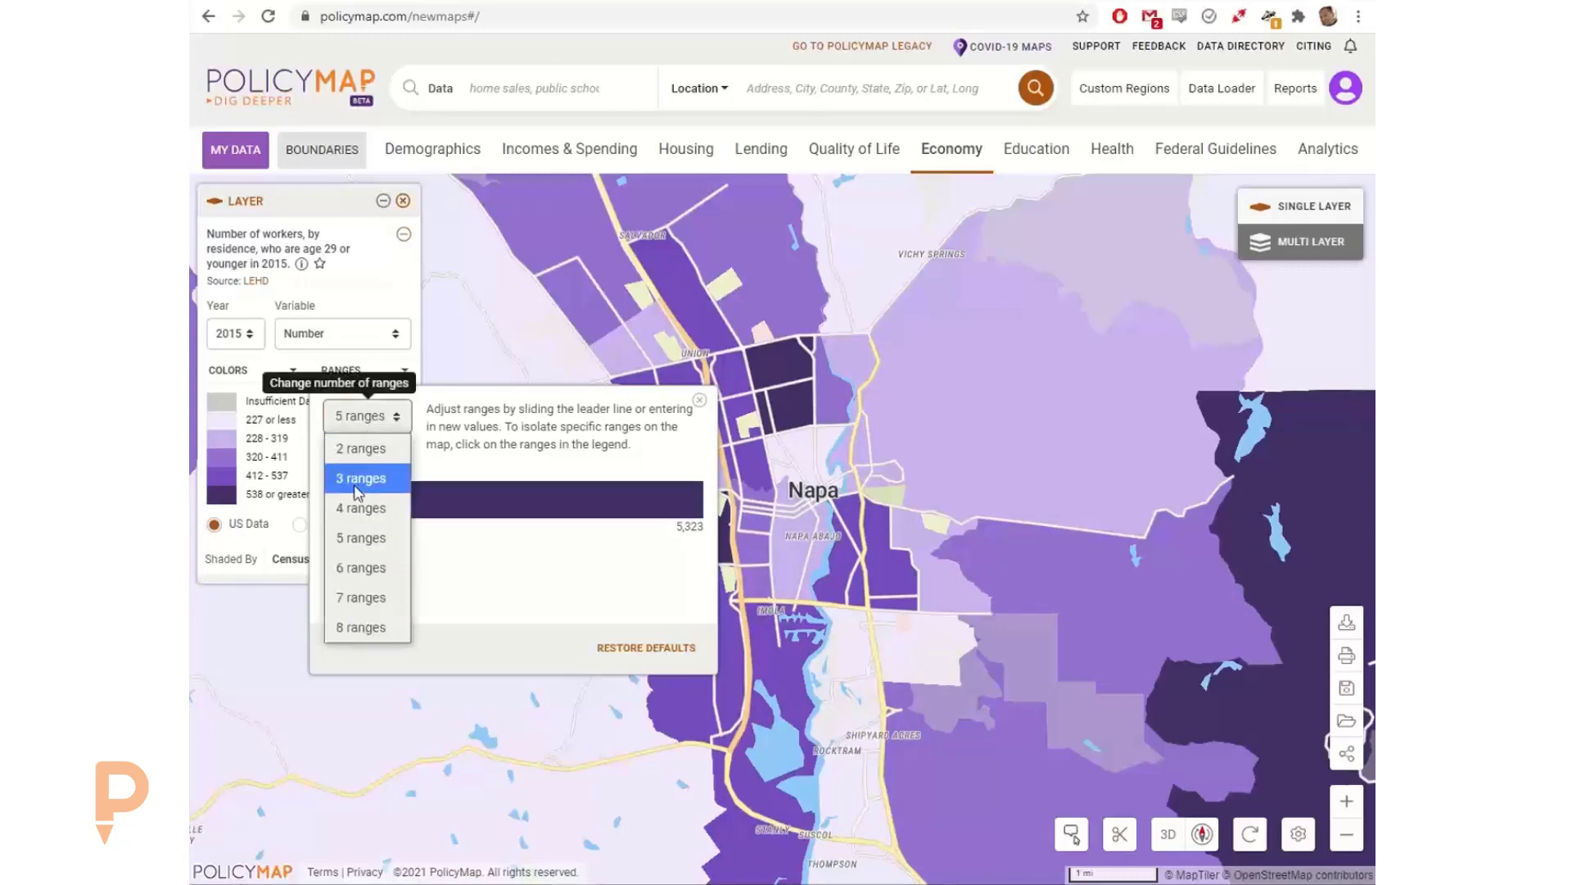
pyautogui.click(372, 477)
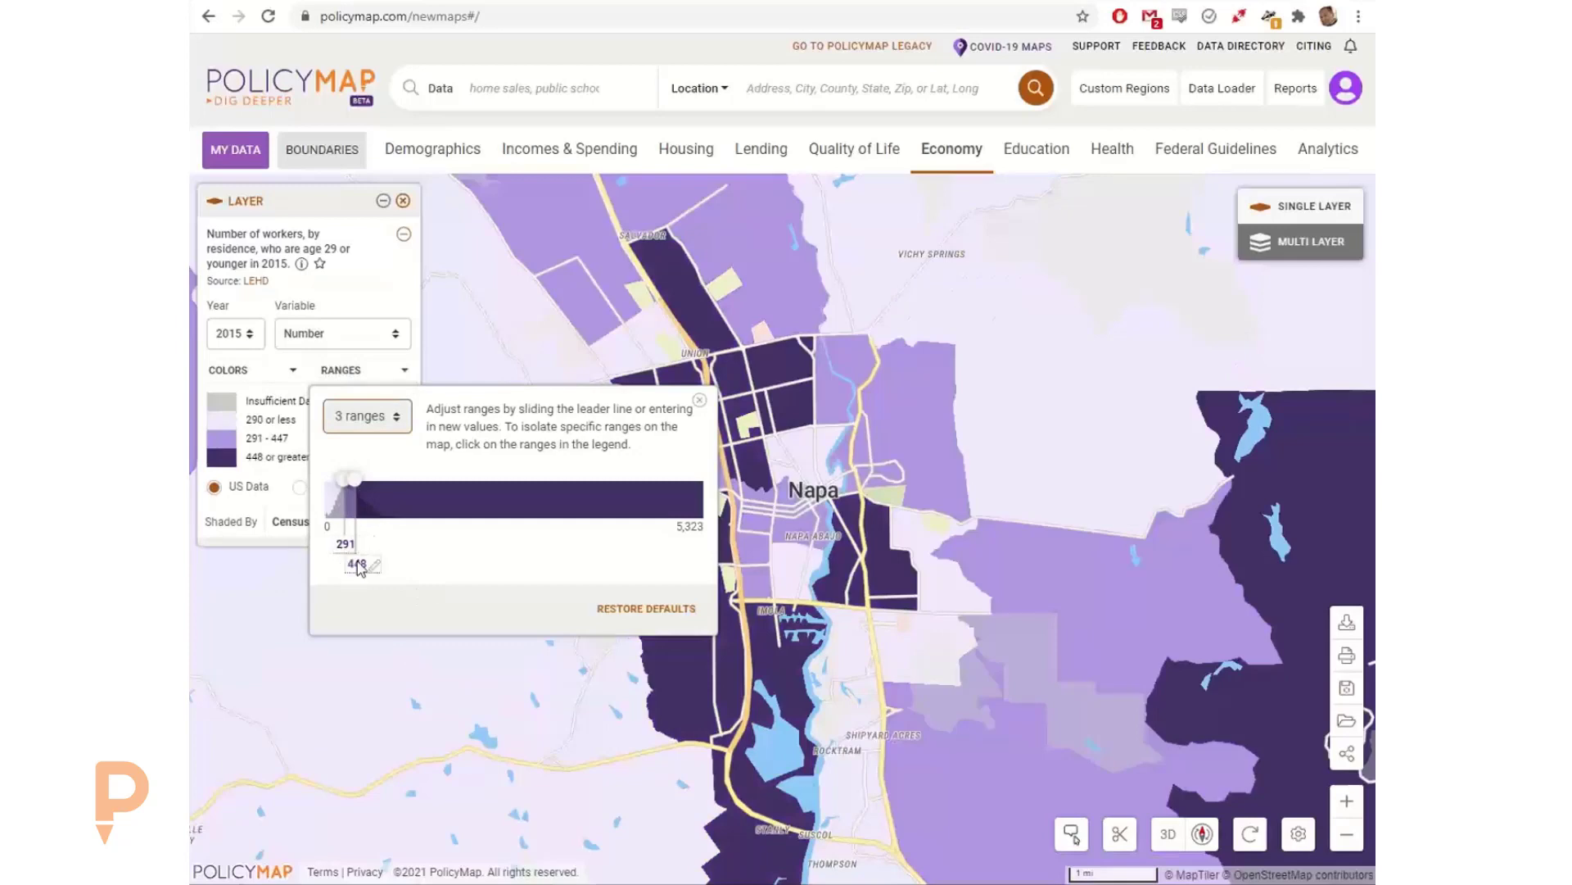
pyautogui.click(346, 543)
pyautogui.moveTo(351, 544); pyautogui.dragTo(318, 544)
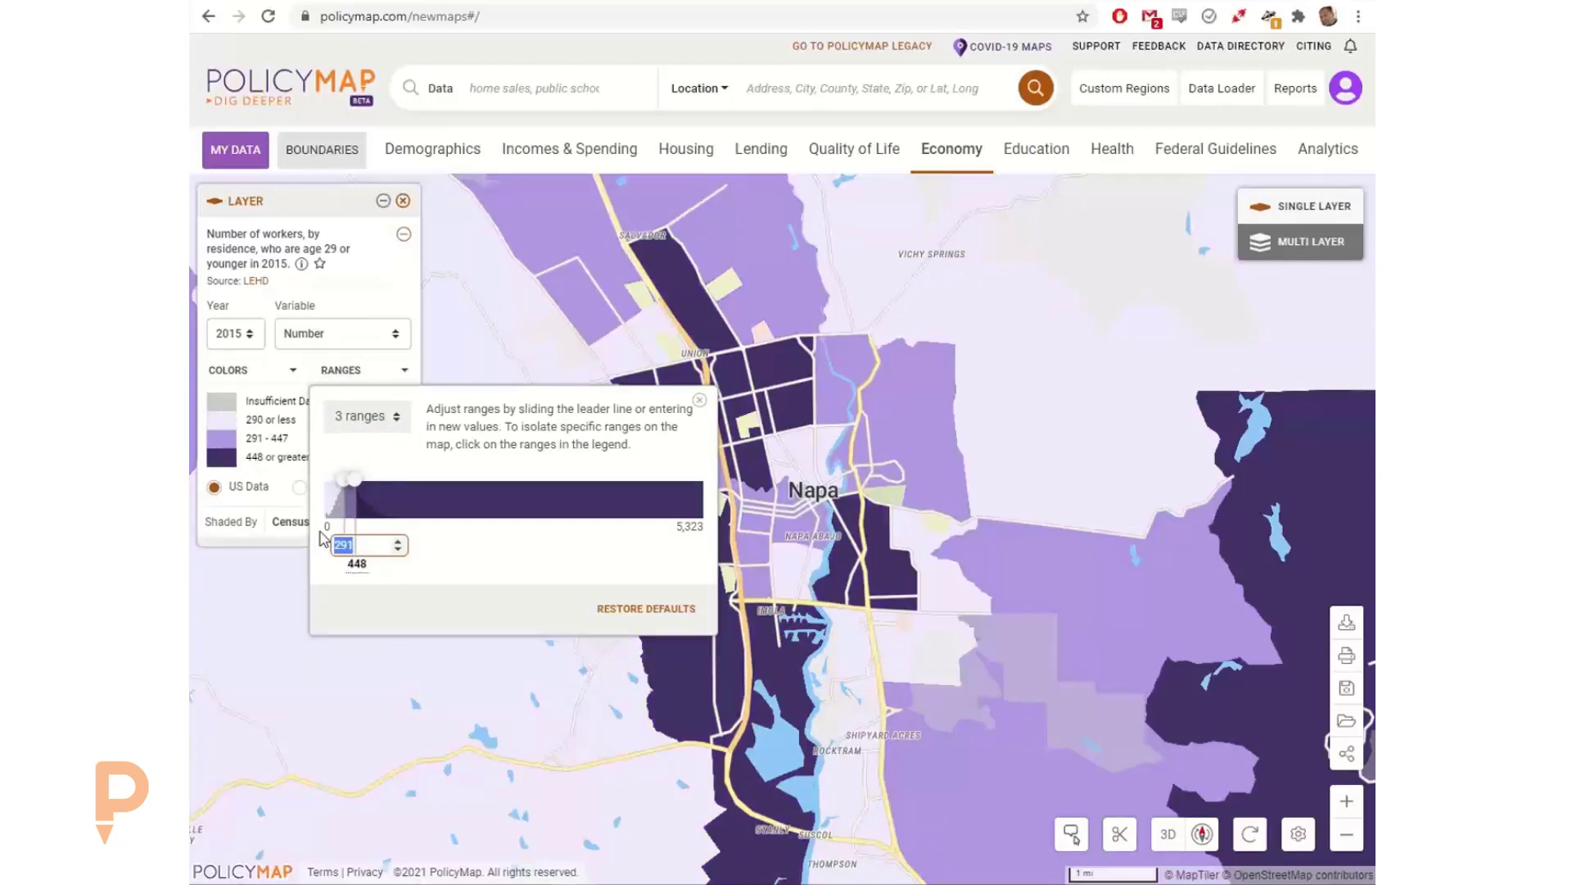
pyautogui.write('150')
pyautogui.click(360, 563)
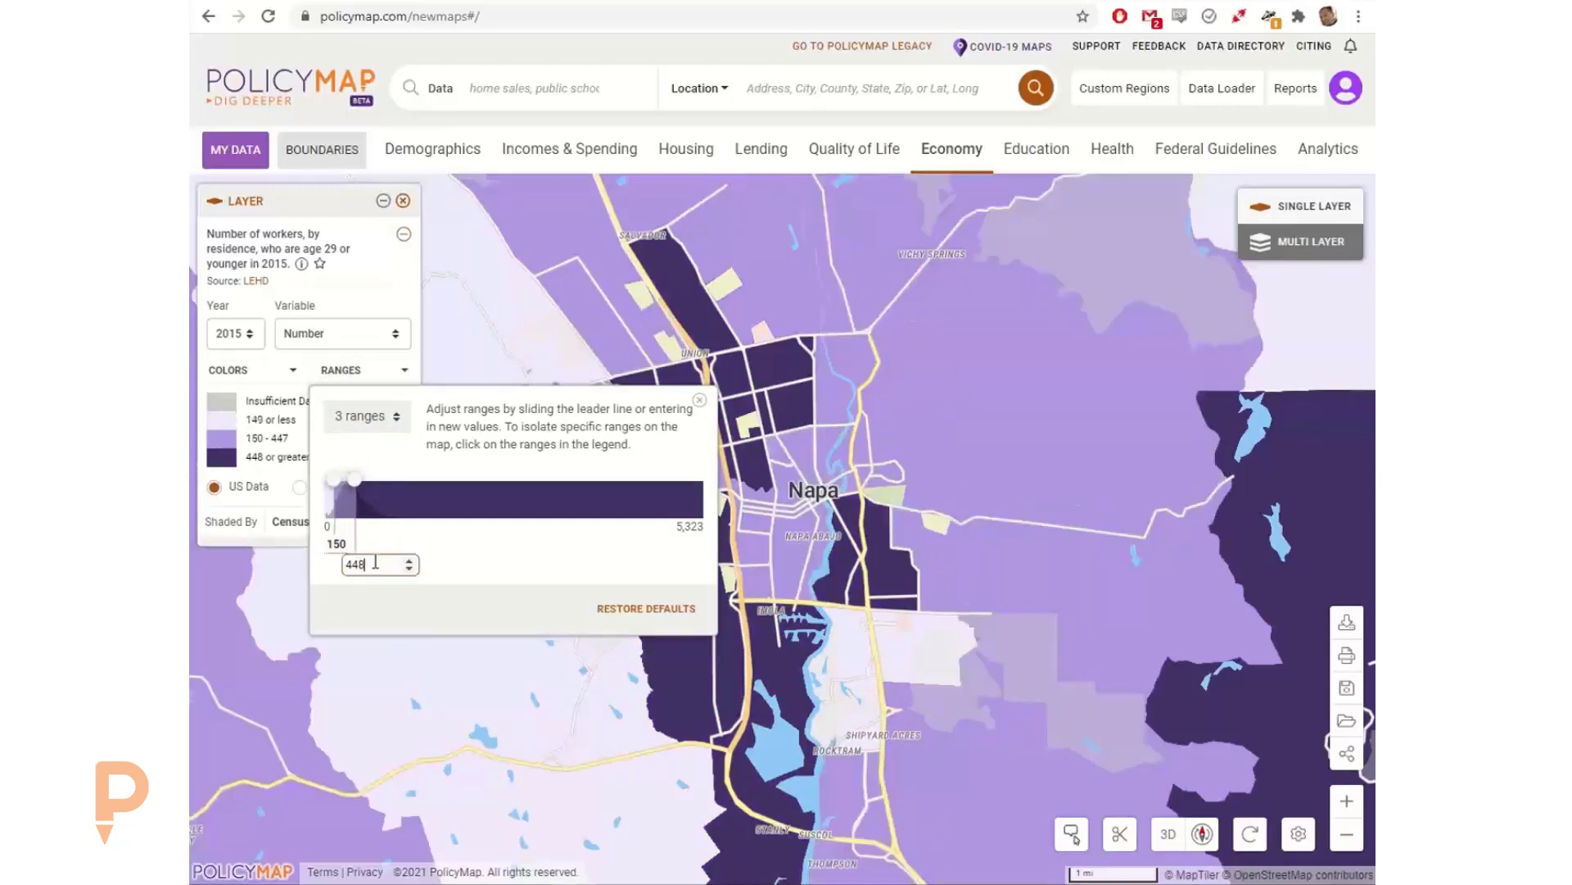
pyautogui.moveTo(376, 562); pyautogui.dragTo(328, 567)
pyautogui.write('600')
pyautogui.click(496, 565)
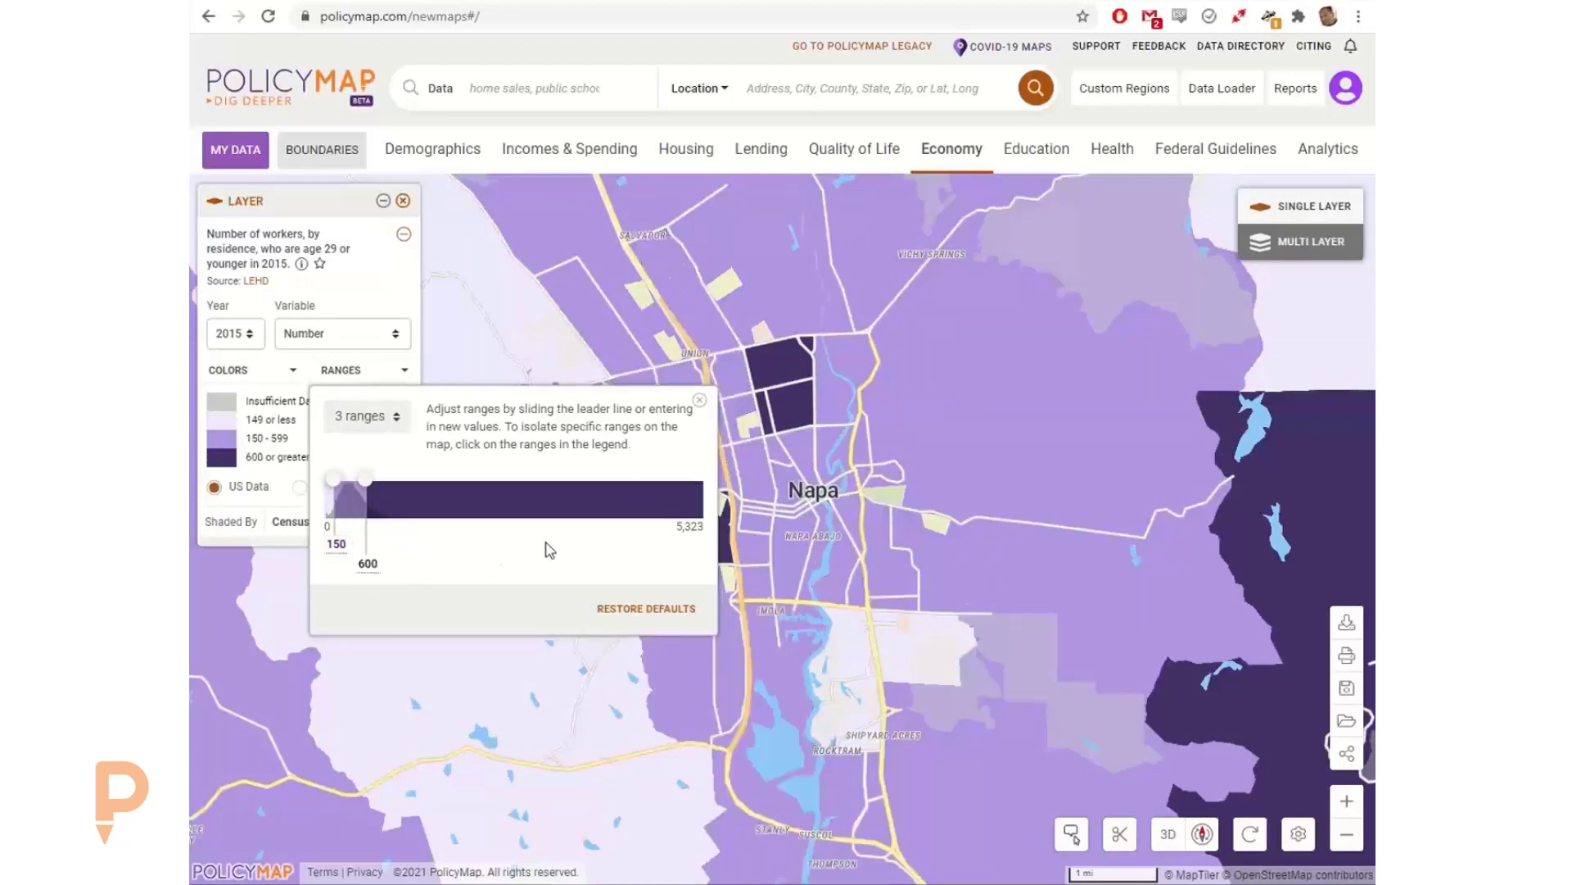
pyautogui.click(699, 400)
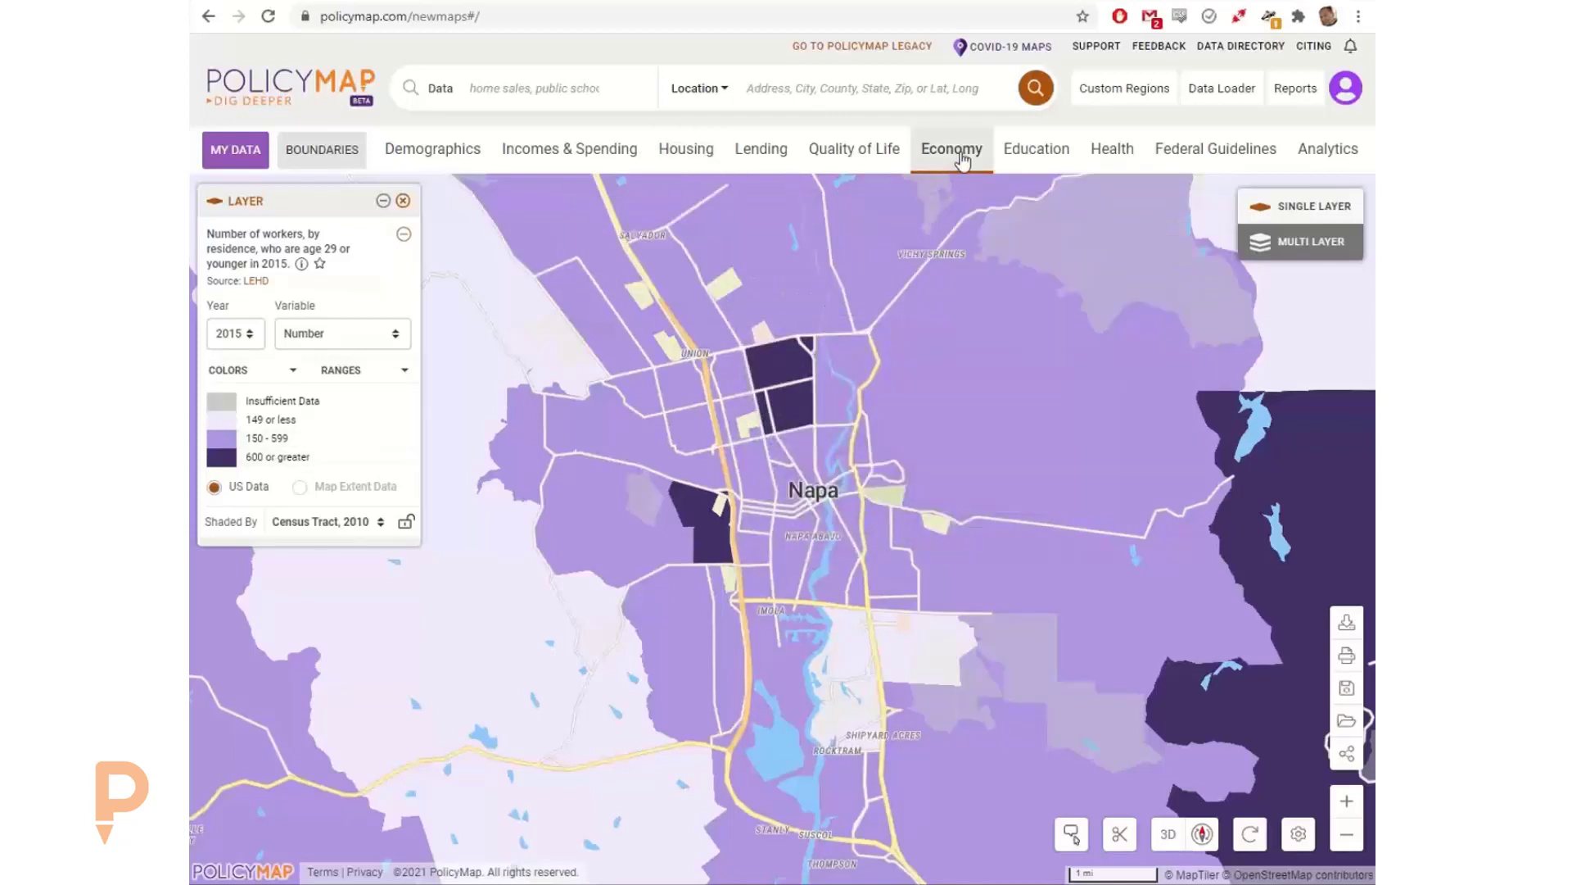
# Step: Search the data for insurance and map the estimated percent of all people without health insurance, between 2015-2019
pyautogui.click(574, 85)
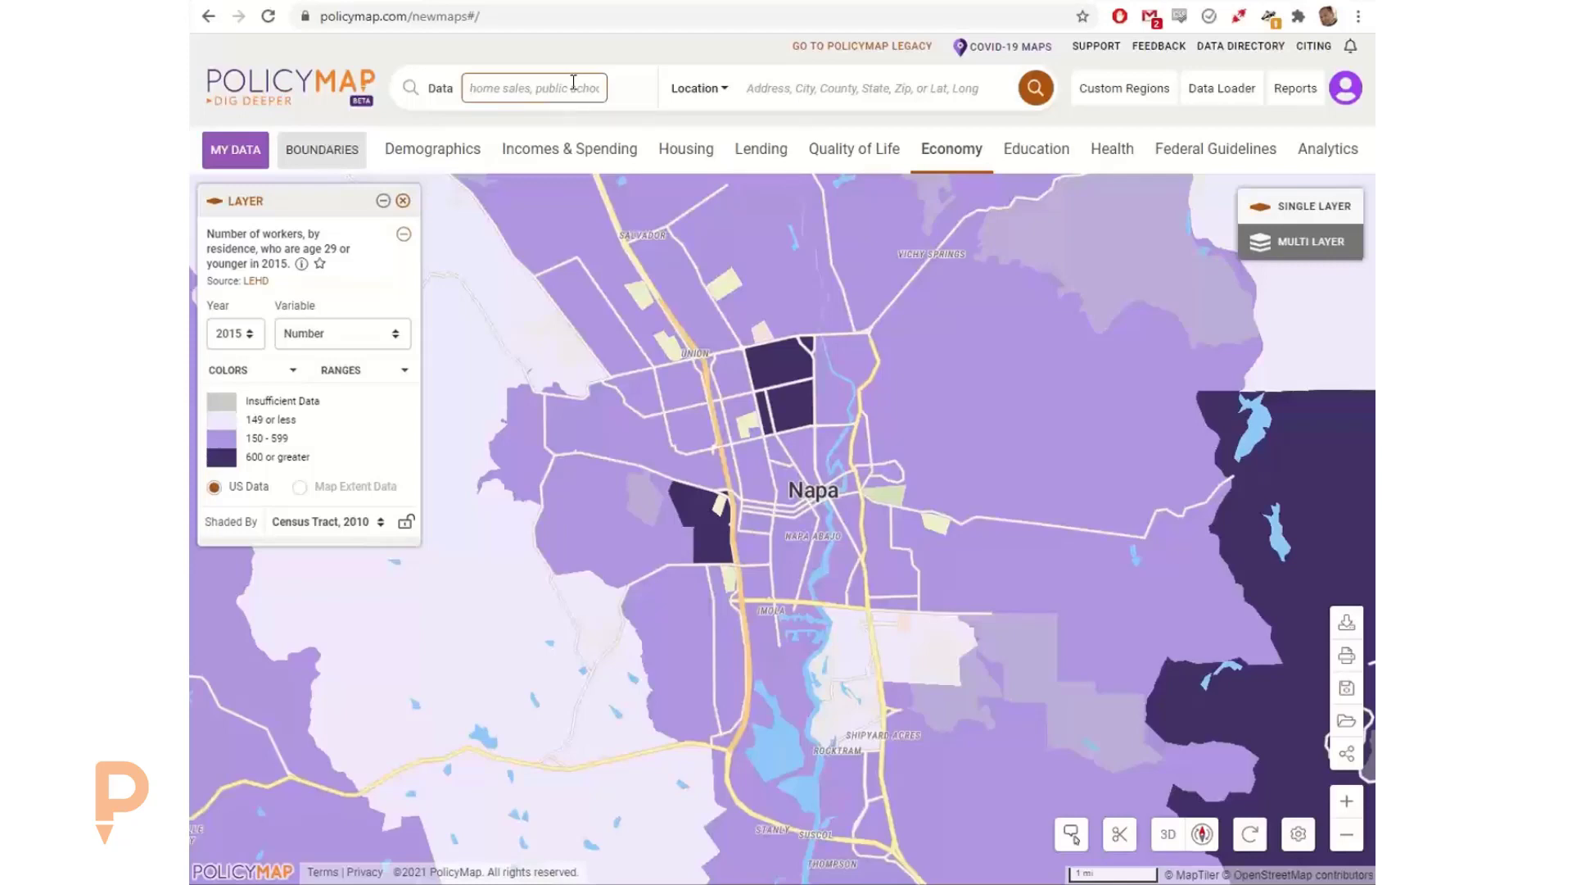
pyautogui.write('insurance')
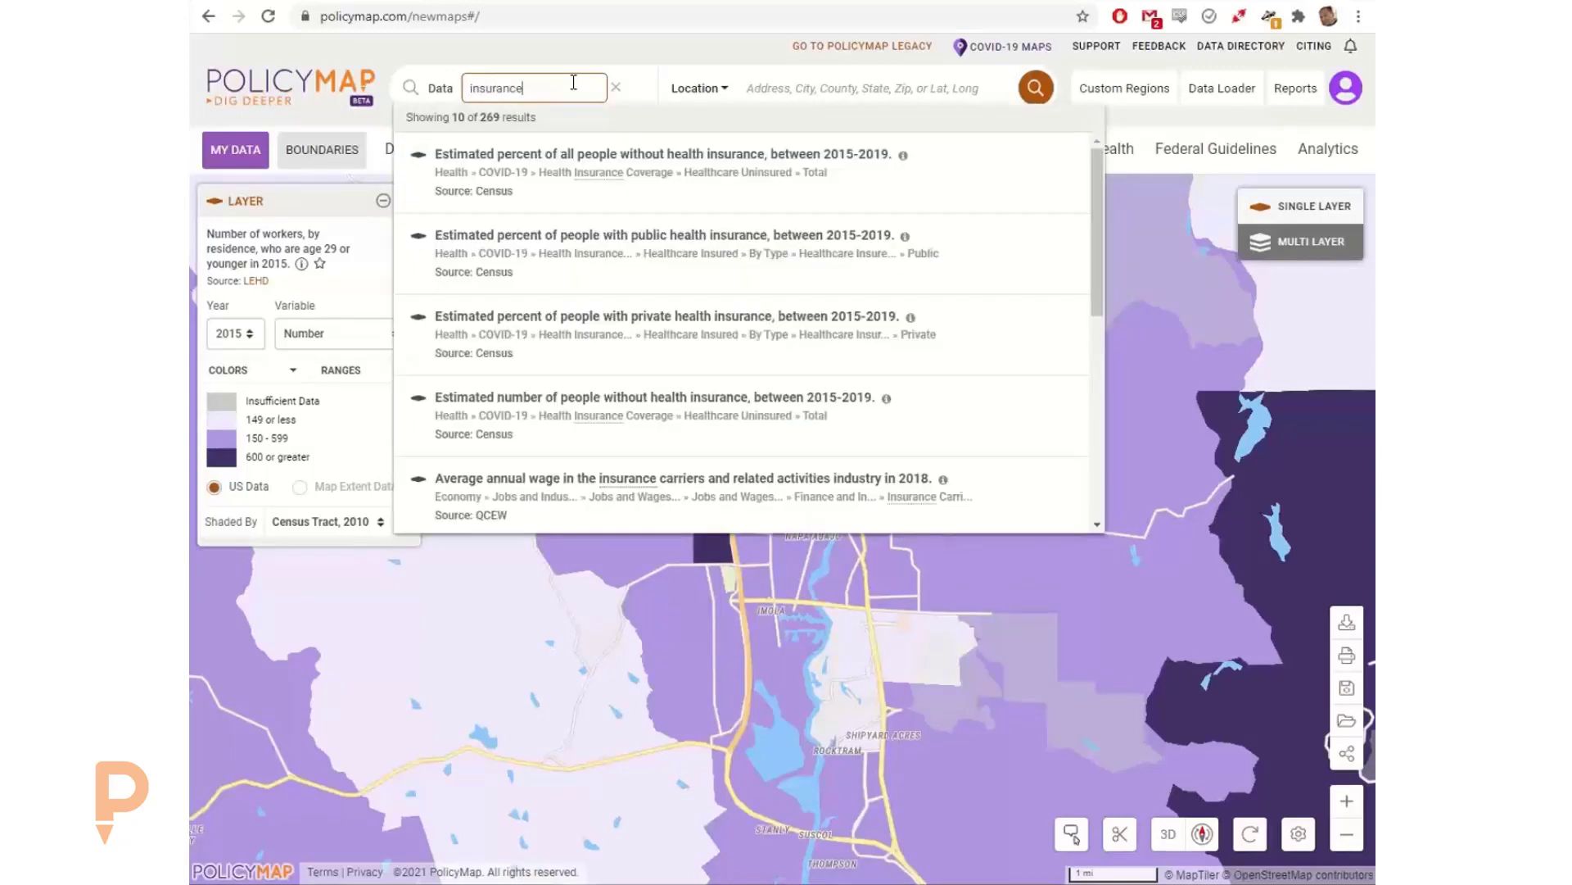
pyautogui.click(531, 167)
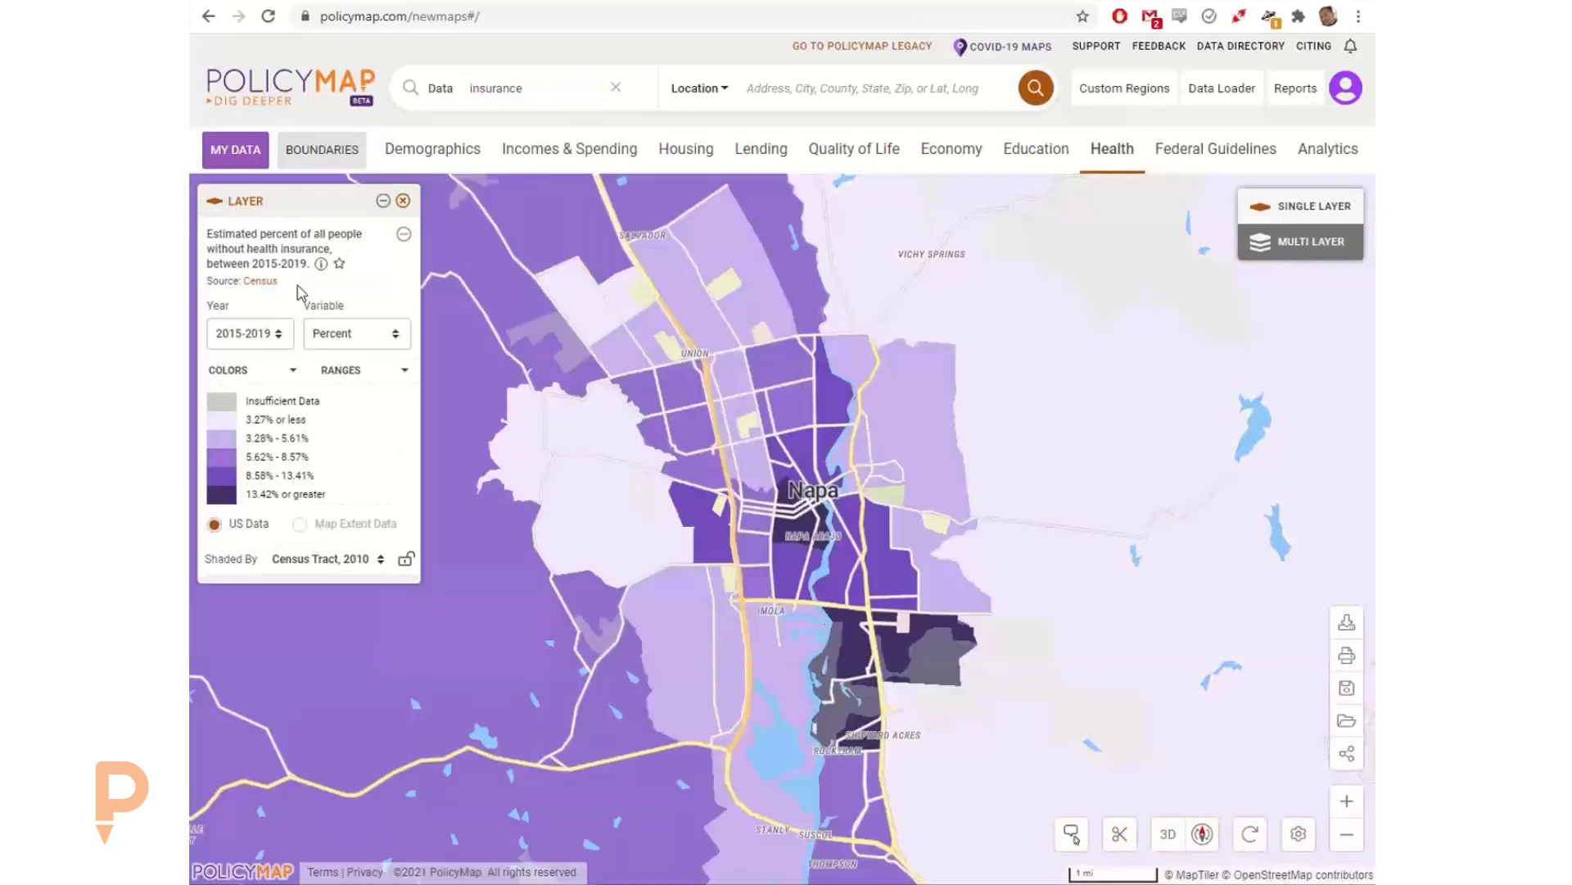
pyautogui.moveTo(804, 508)
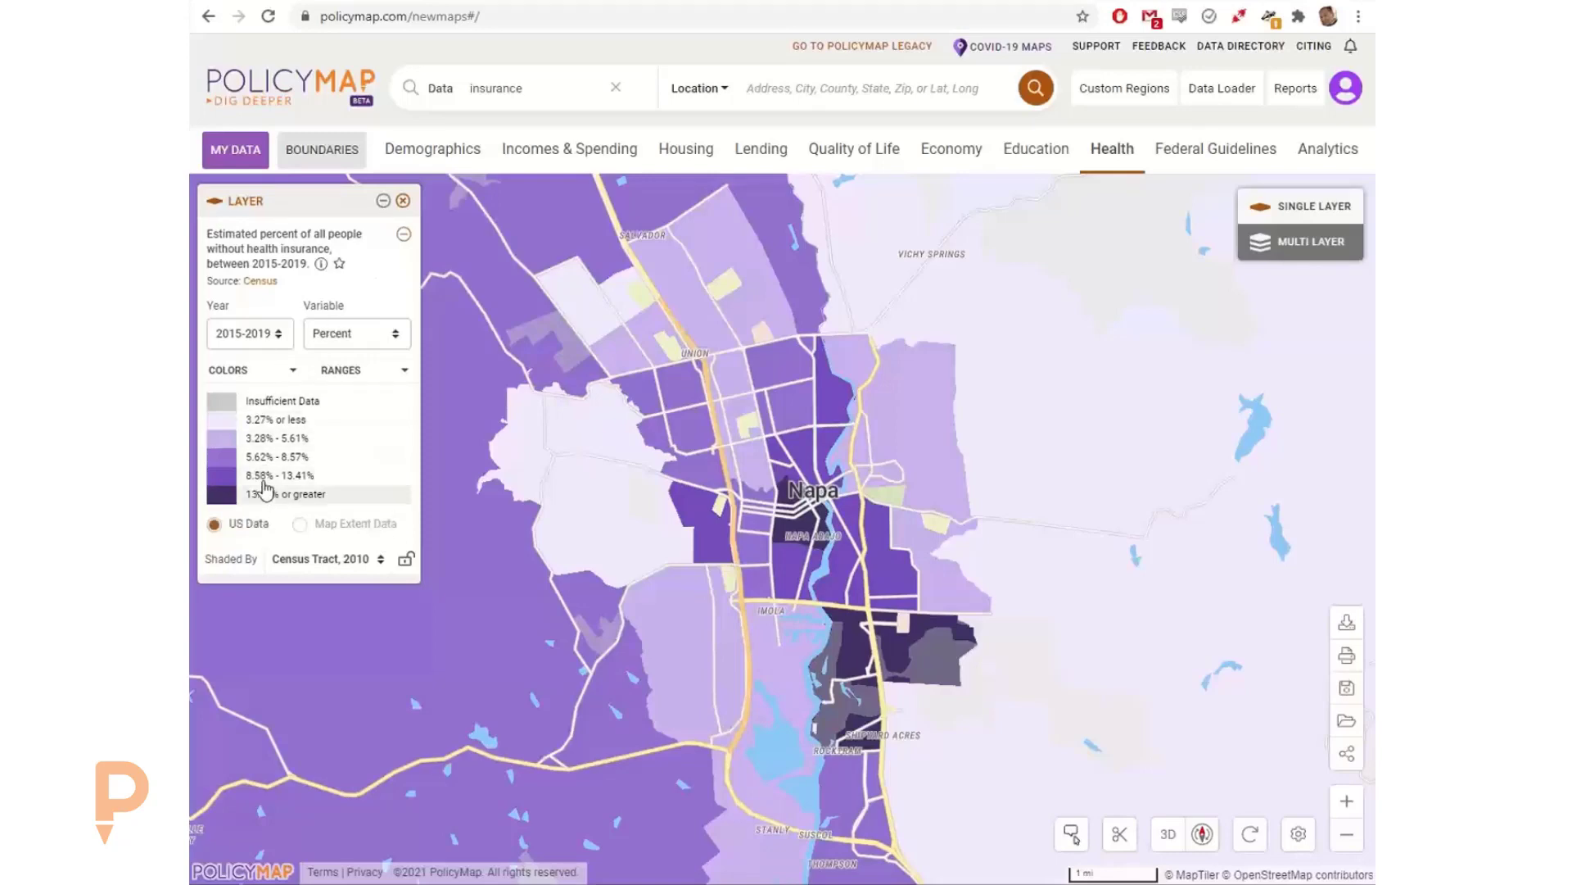
# Step: Review the variable, year and range options of the health insurance layer
pyautogui.click(352, 334)
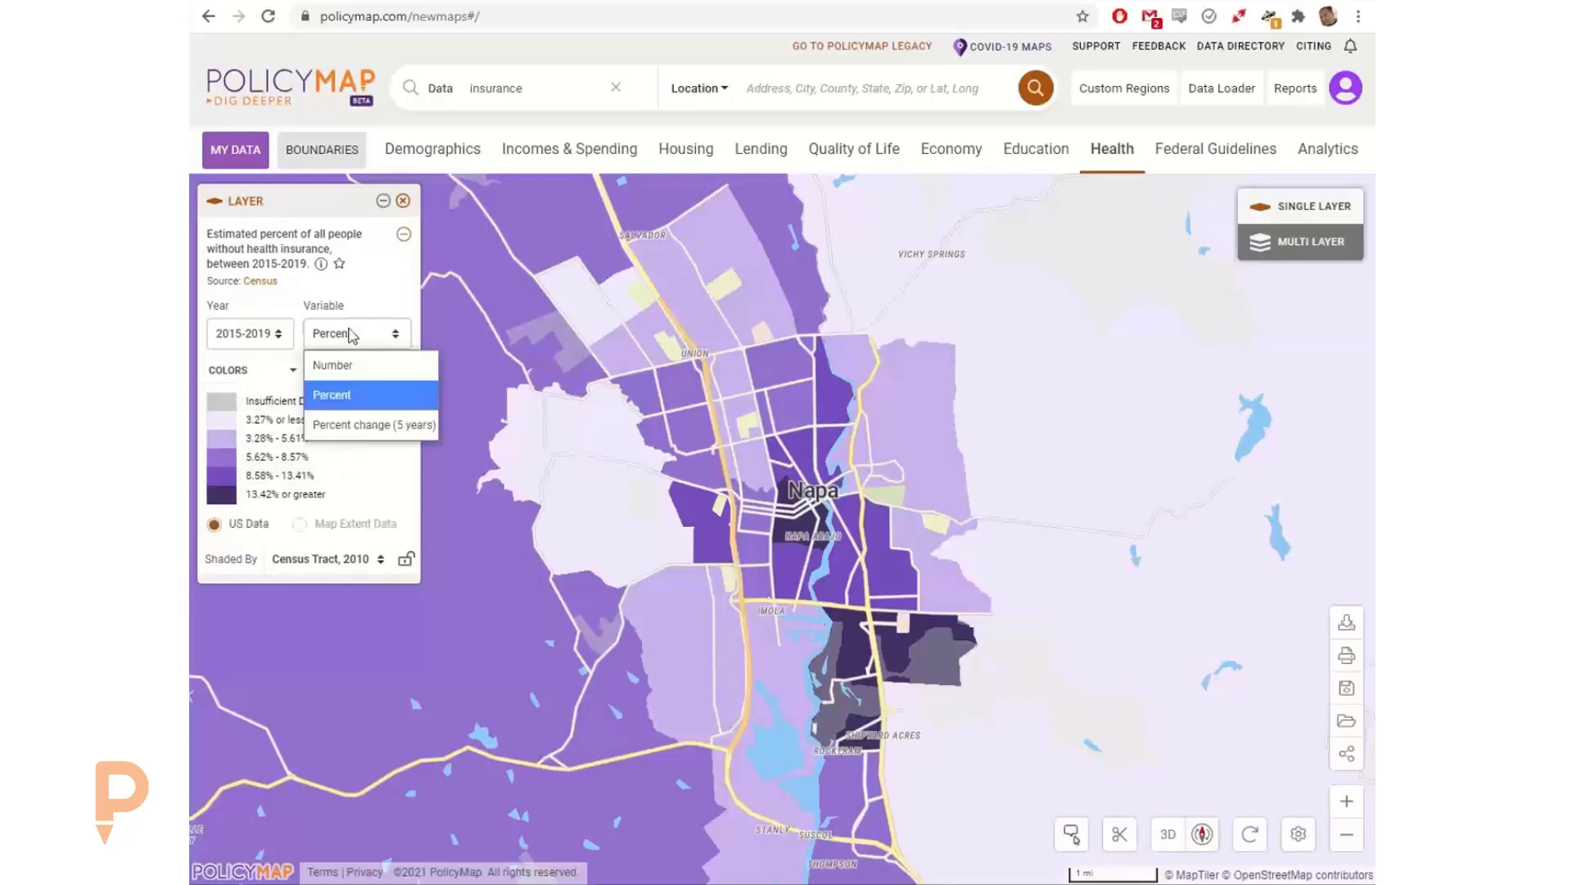
pyautogui.click(258, 335)
pyautogui.click(339, 370)
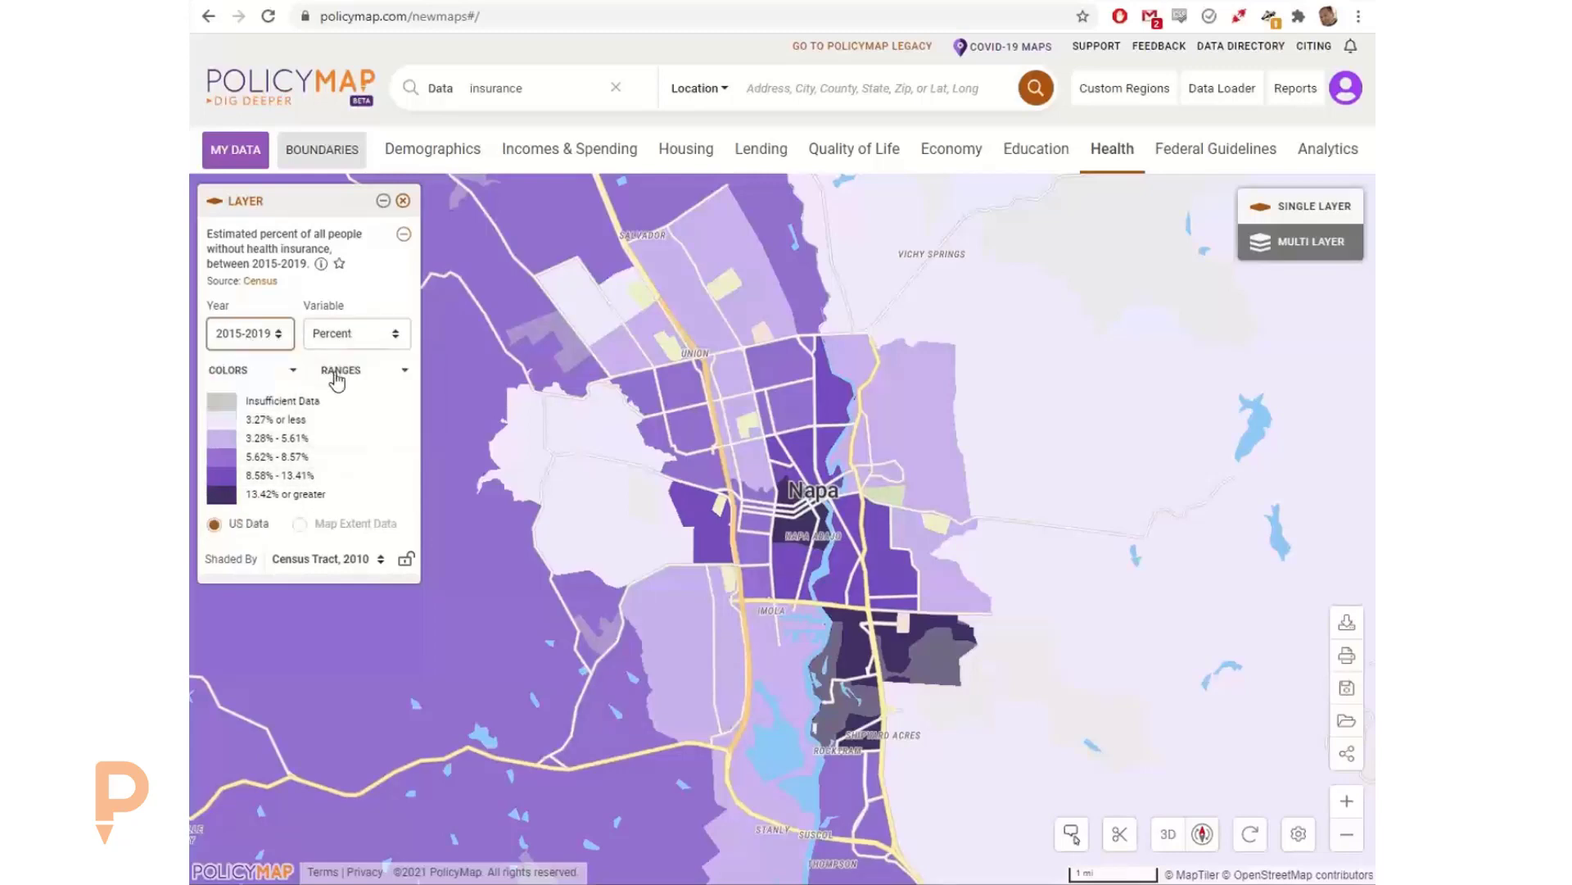
pyautogui.click(344, 293)
# Step: Shade the health insurance layer by Zip Code Tabulation Area, 2010, inspect the areas around Napa, and restore Census Tract, 2010 shading
pyautogui.click(321, 562)
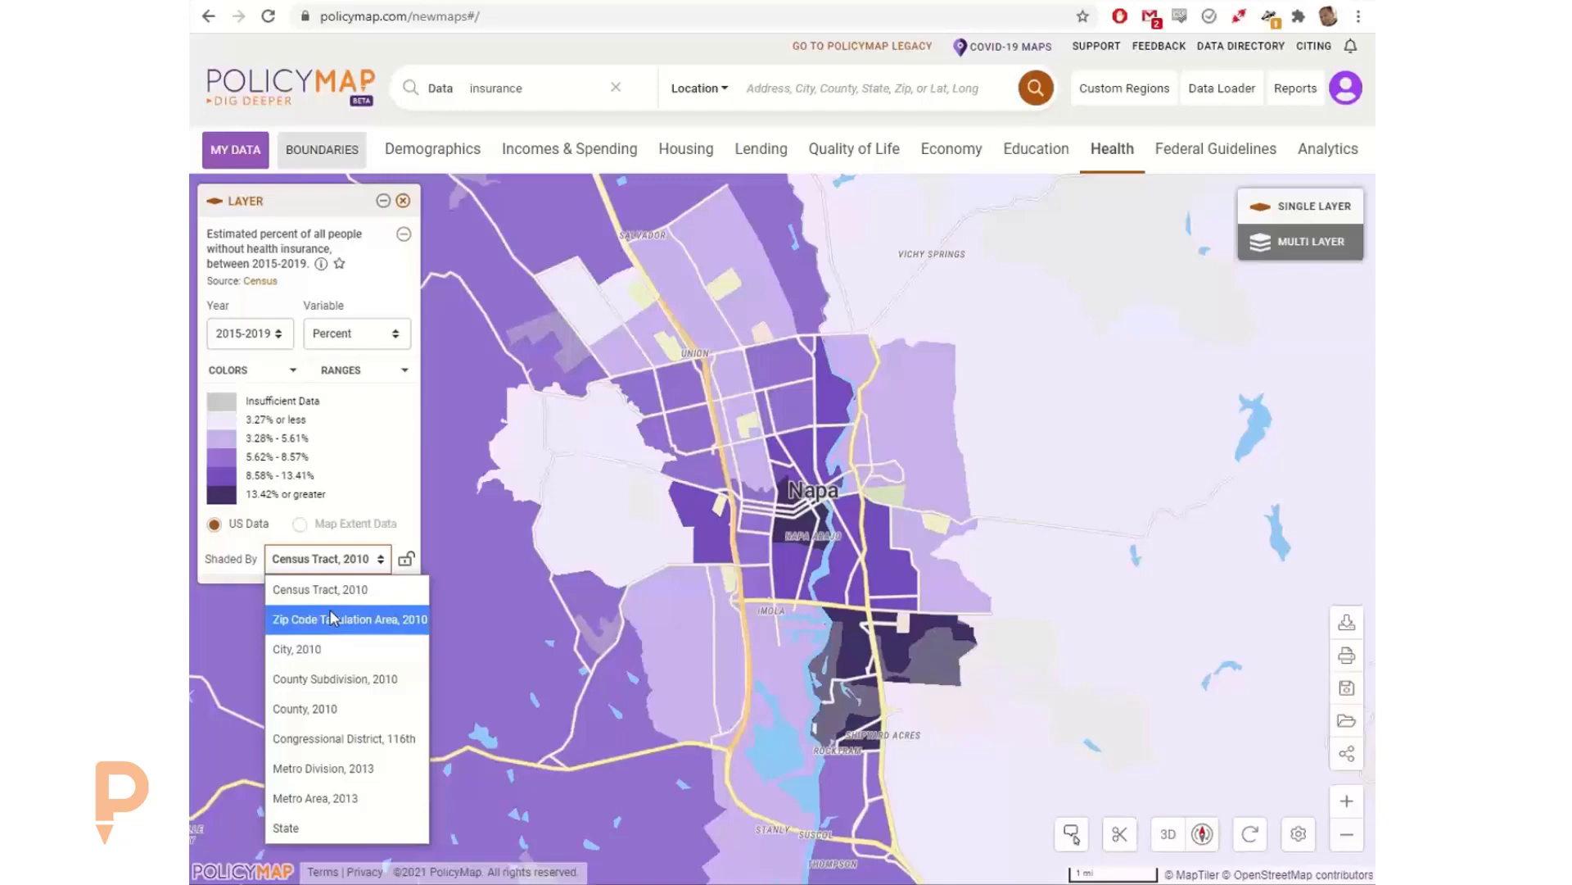
pyautogui.click(656, 604)
pyautogui.scroll(-5, 733, 436)
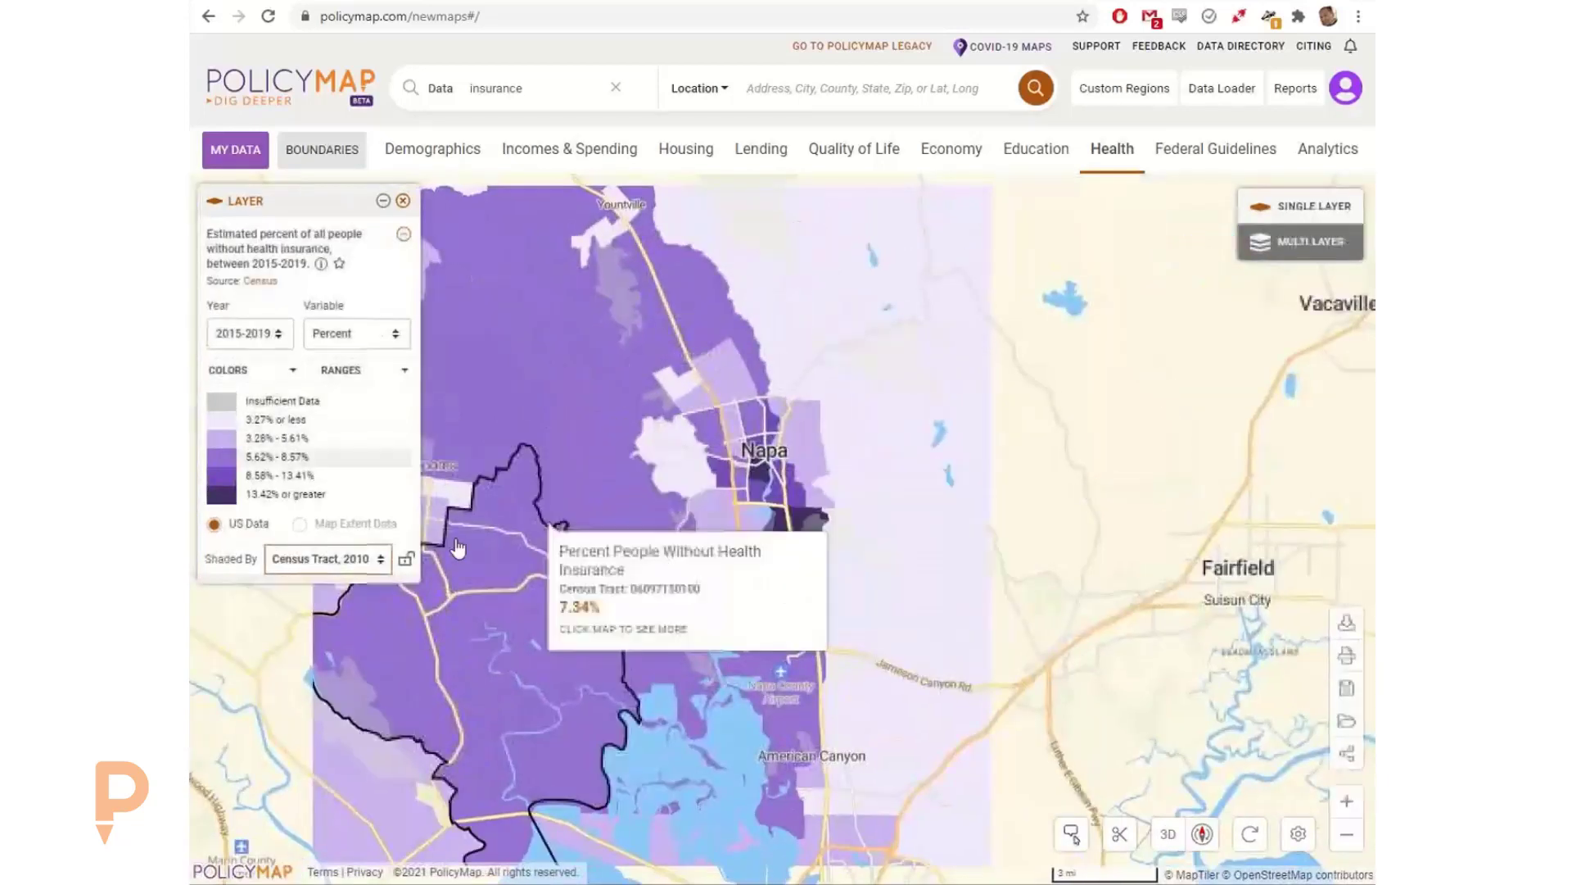
pyautogui.click(327, 558)
pyautogui.click(344, 620)
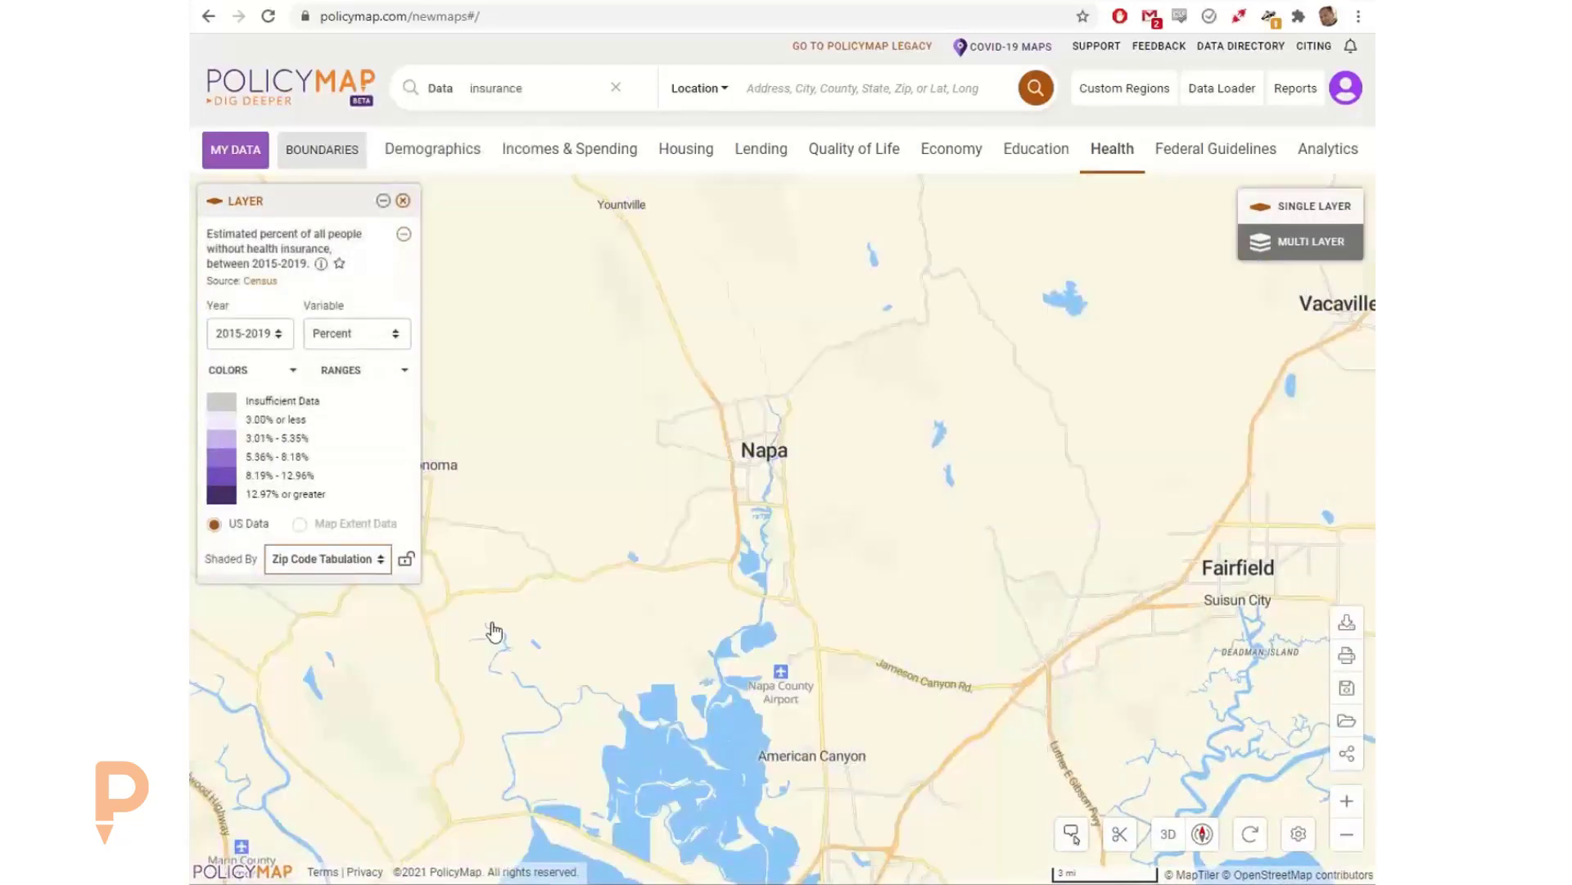
pyautogui.moveTo(767, 481)
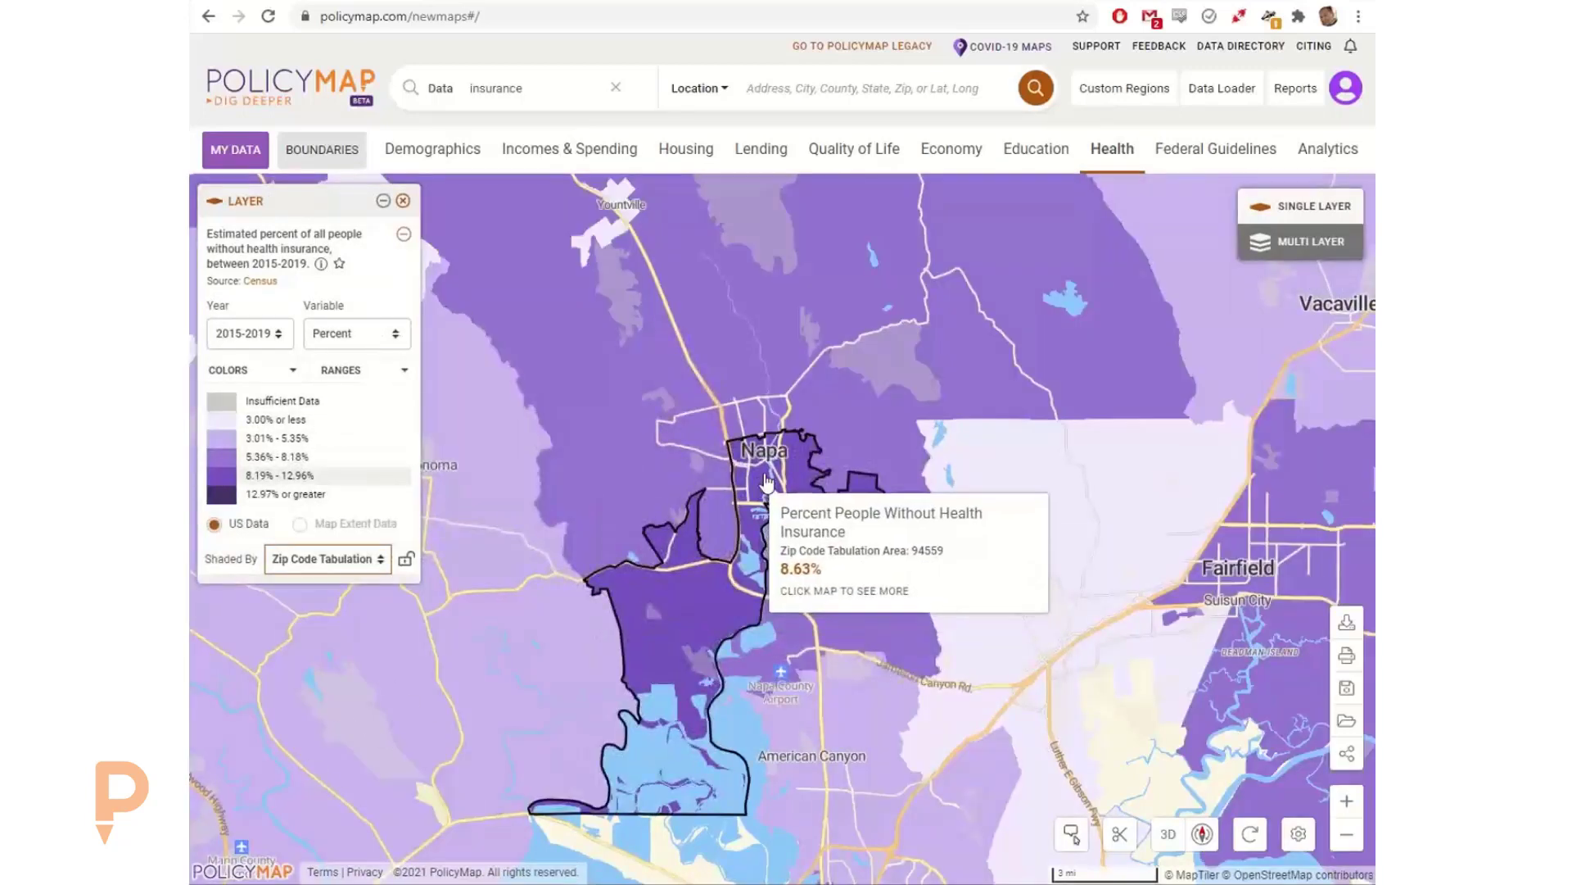
pyautogui.moveTo(702, 471)
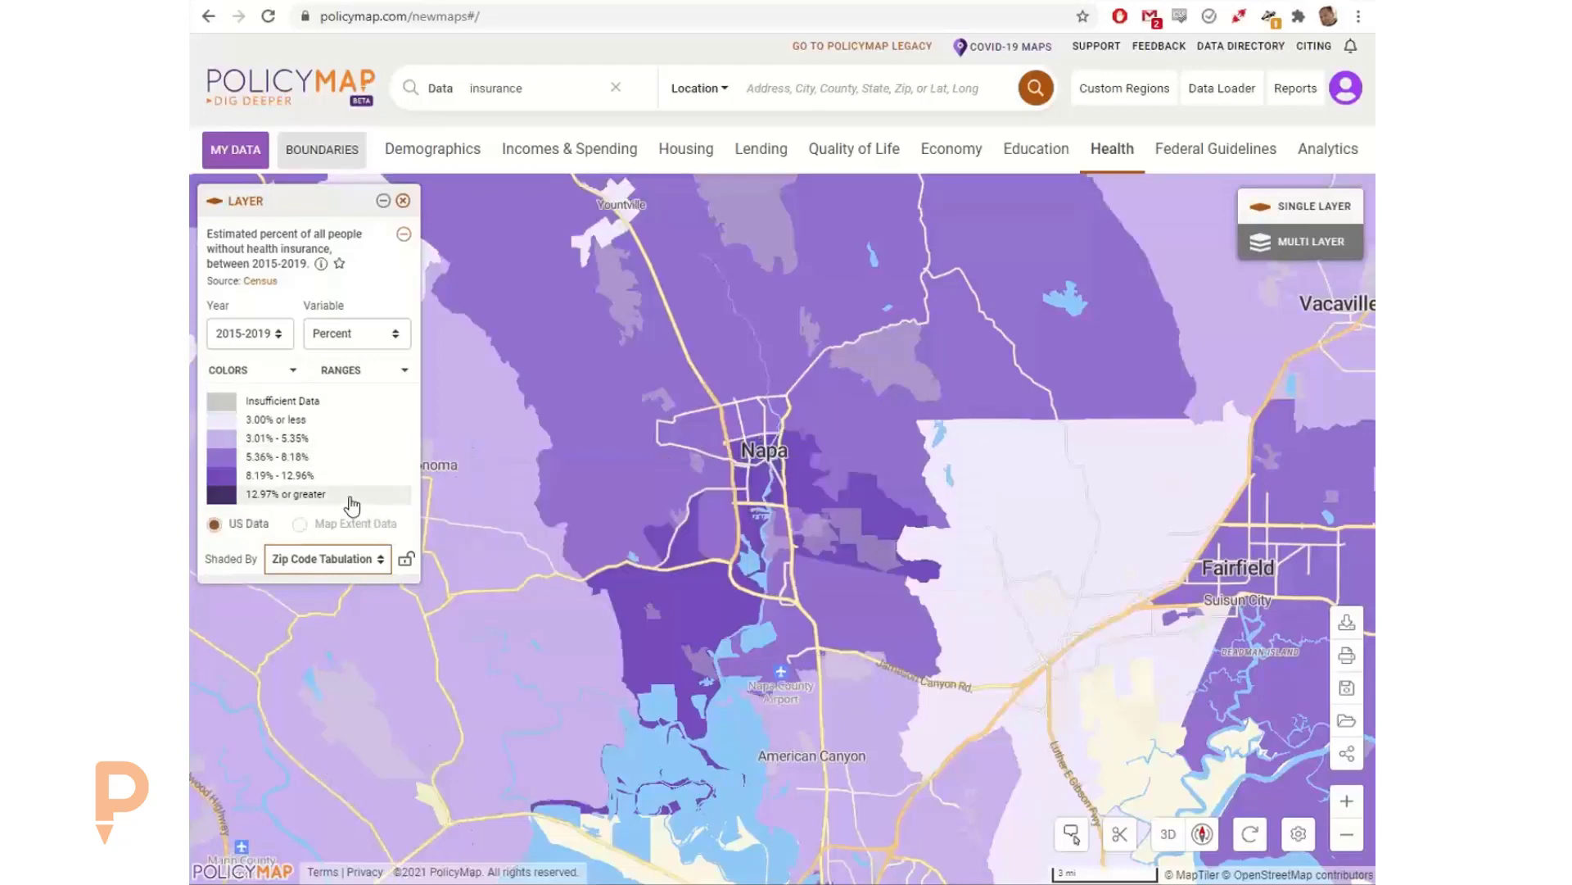
pyautogui.click(358, 559)
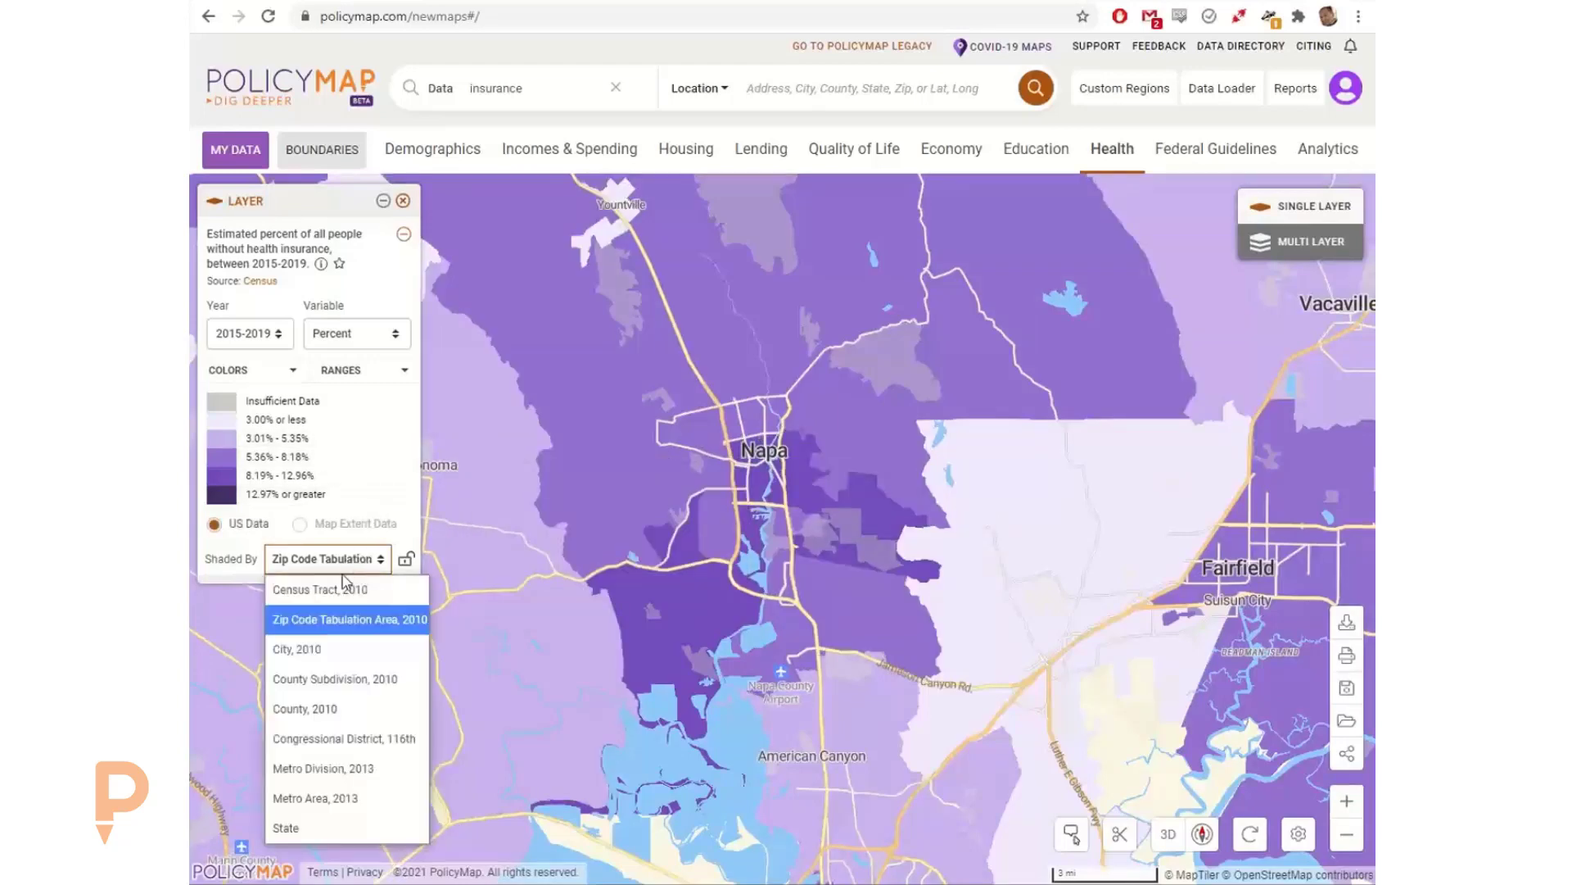
pyautogui.click(358, 557)
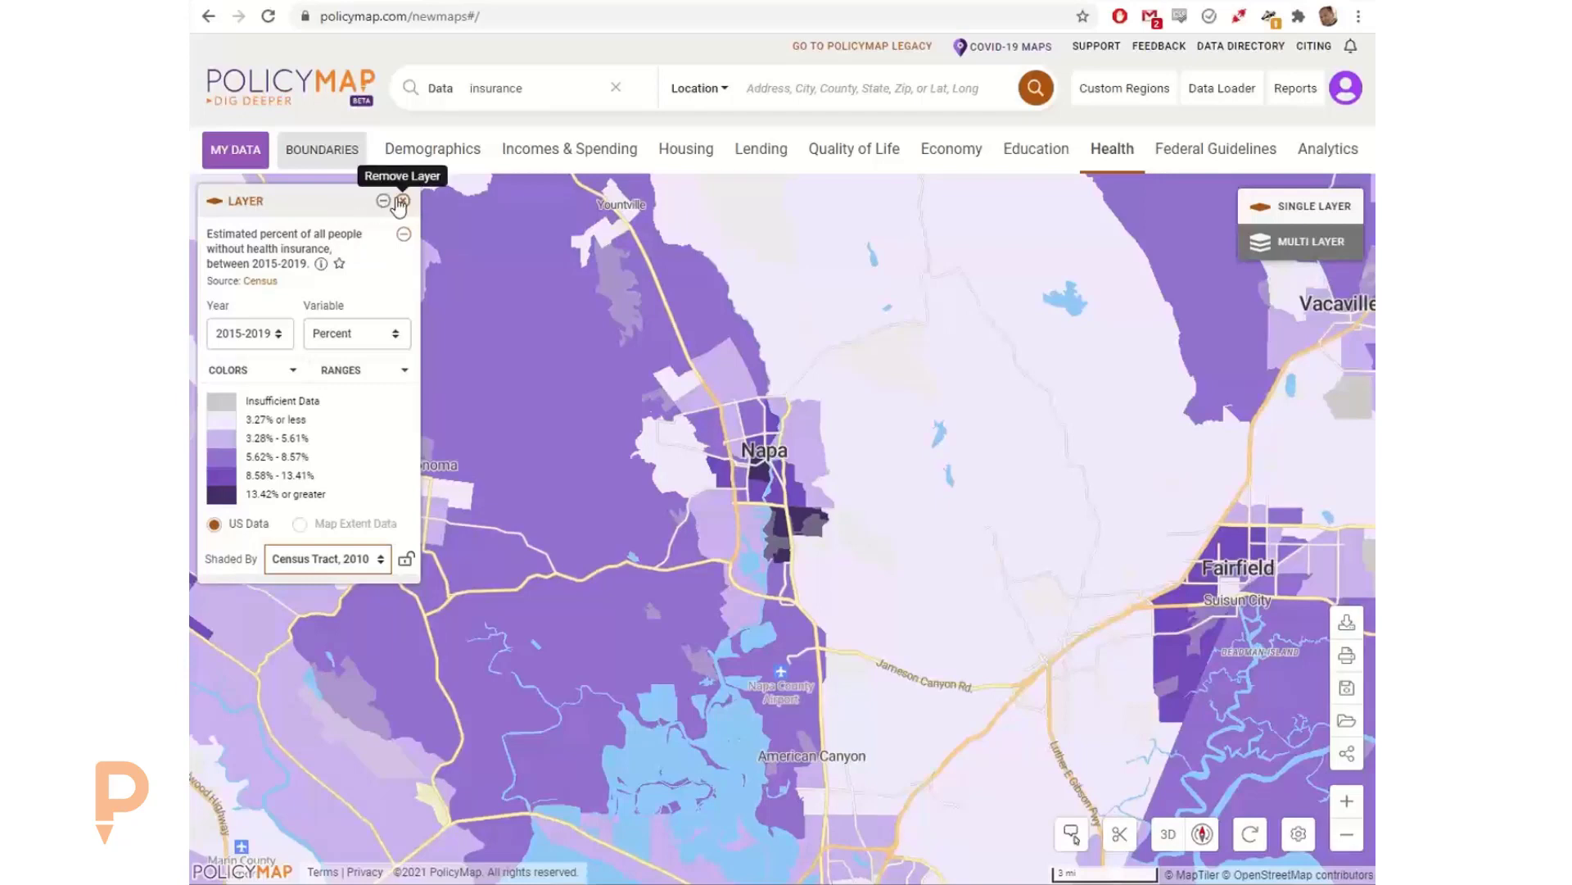
# Step: Remove the health insurance layer and map the Public Schools: Enrollment and Demographics (NCES) points from the education locations data
pyautogui.click(402, 202)
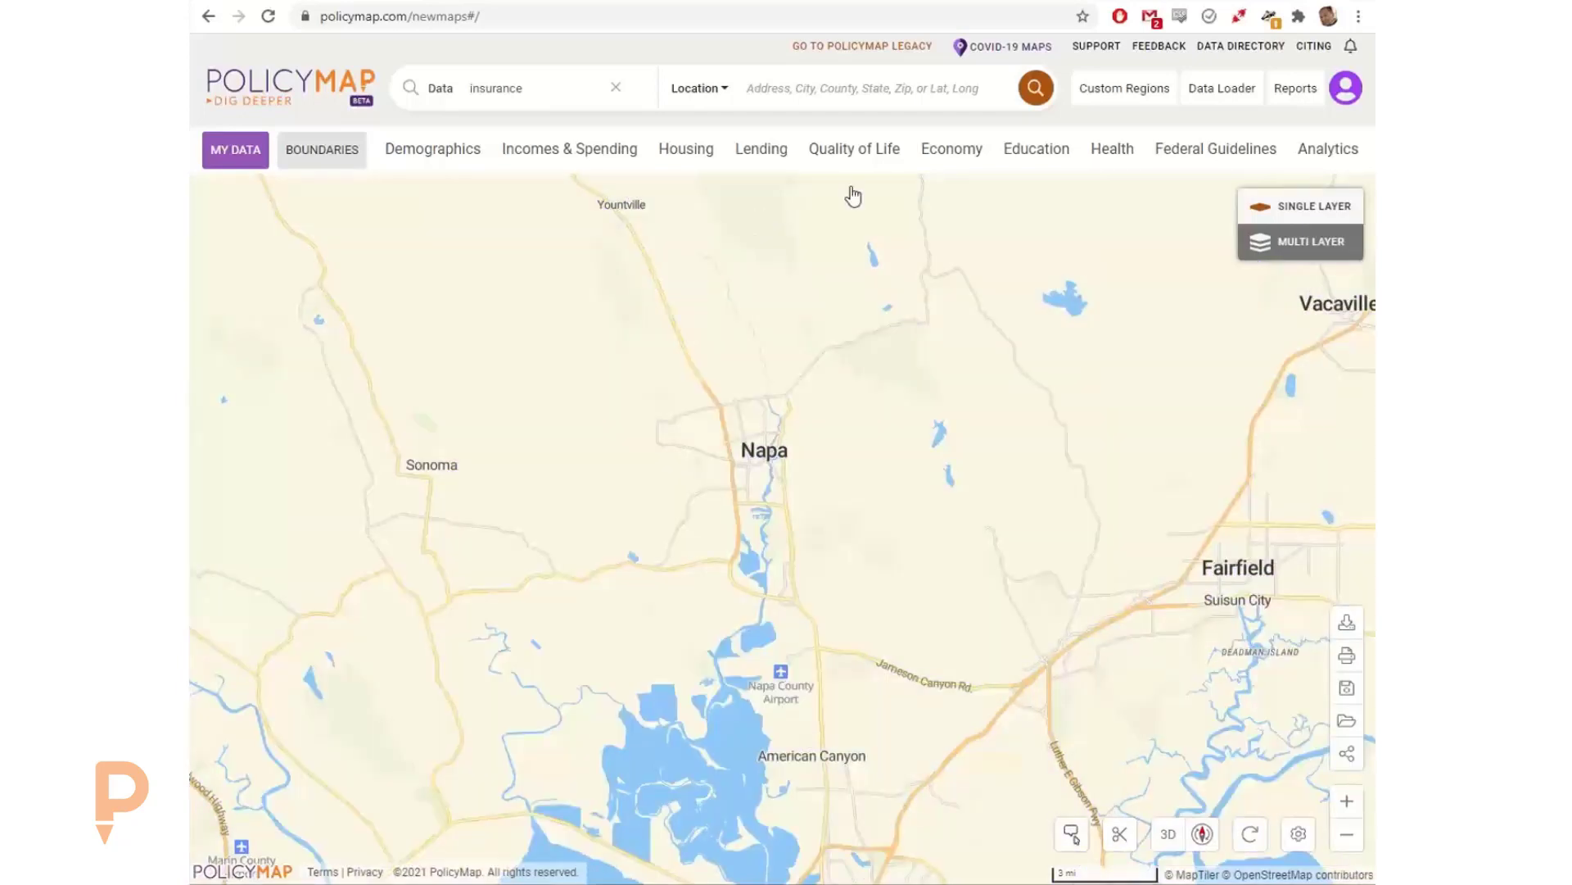
pyautogui.click(1023, 153)
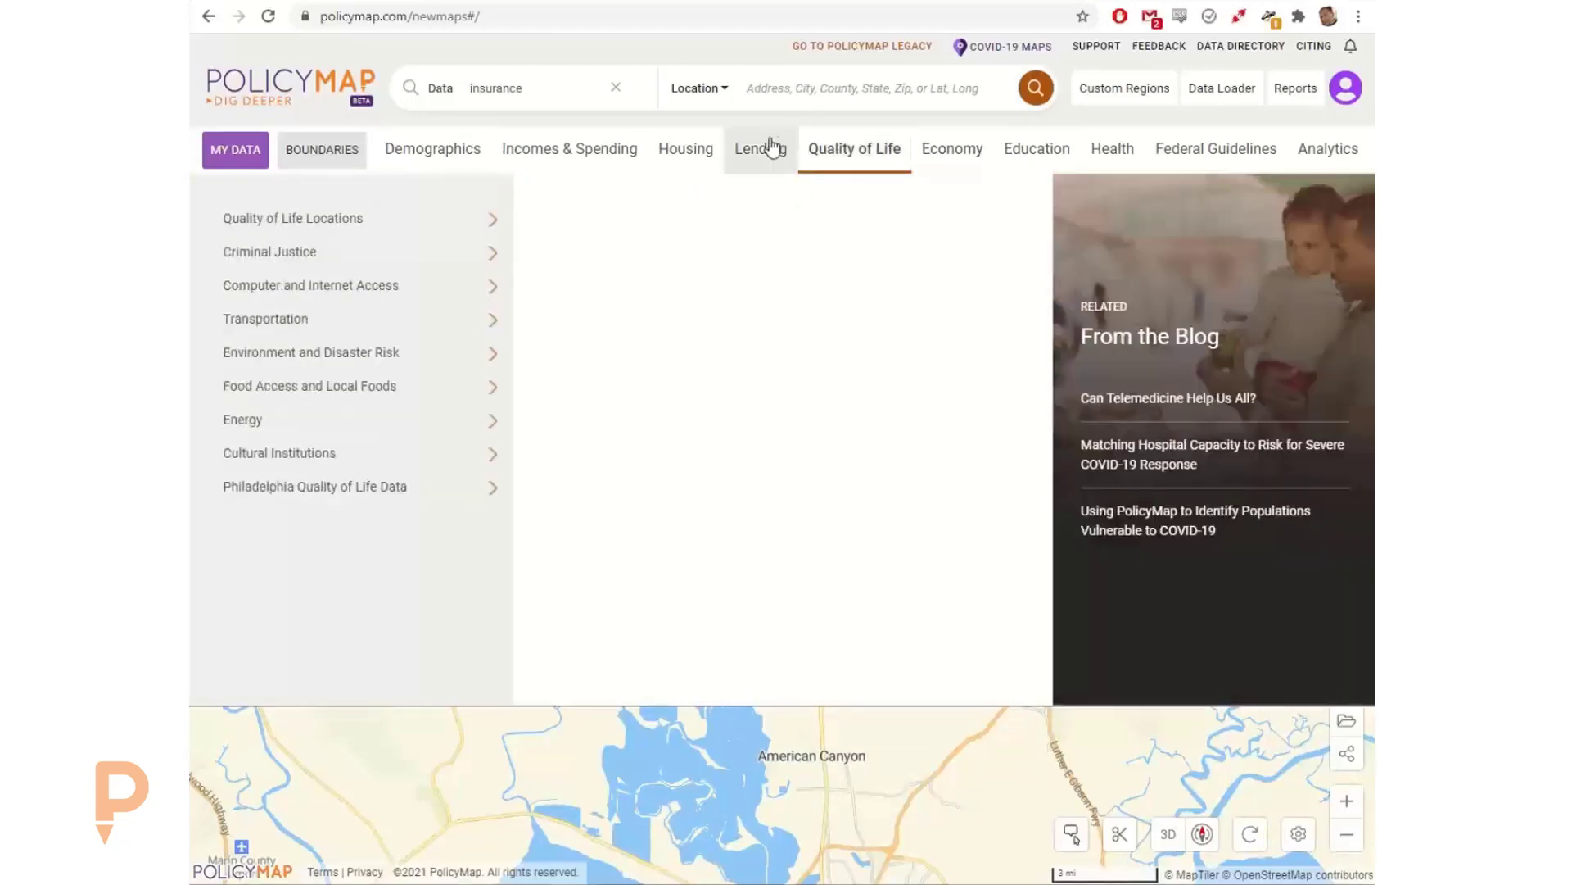
pyautogui.moveTo(770, 145)
pyautogui.moveTo(430, 232)
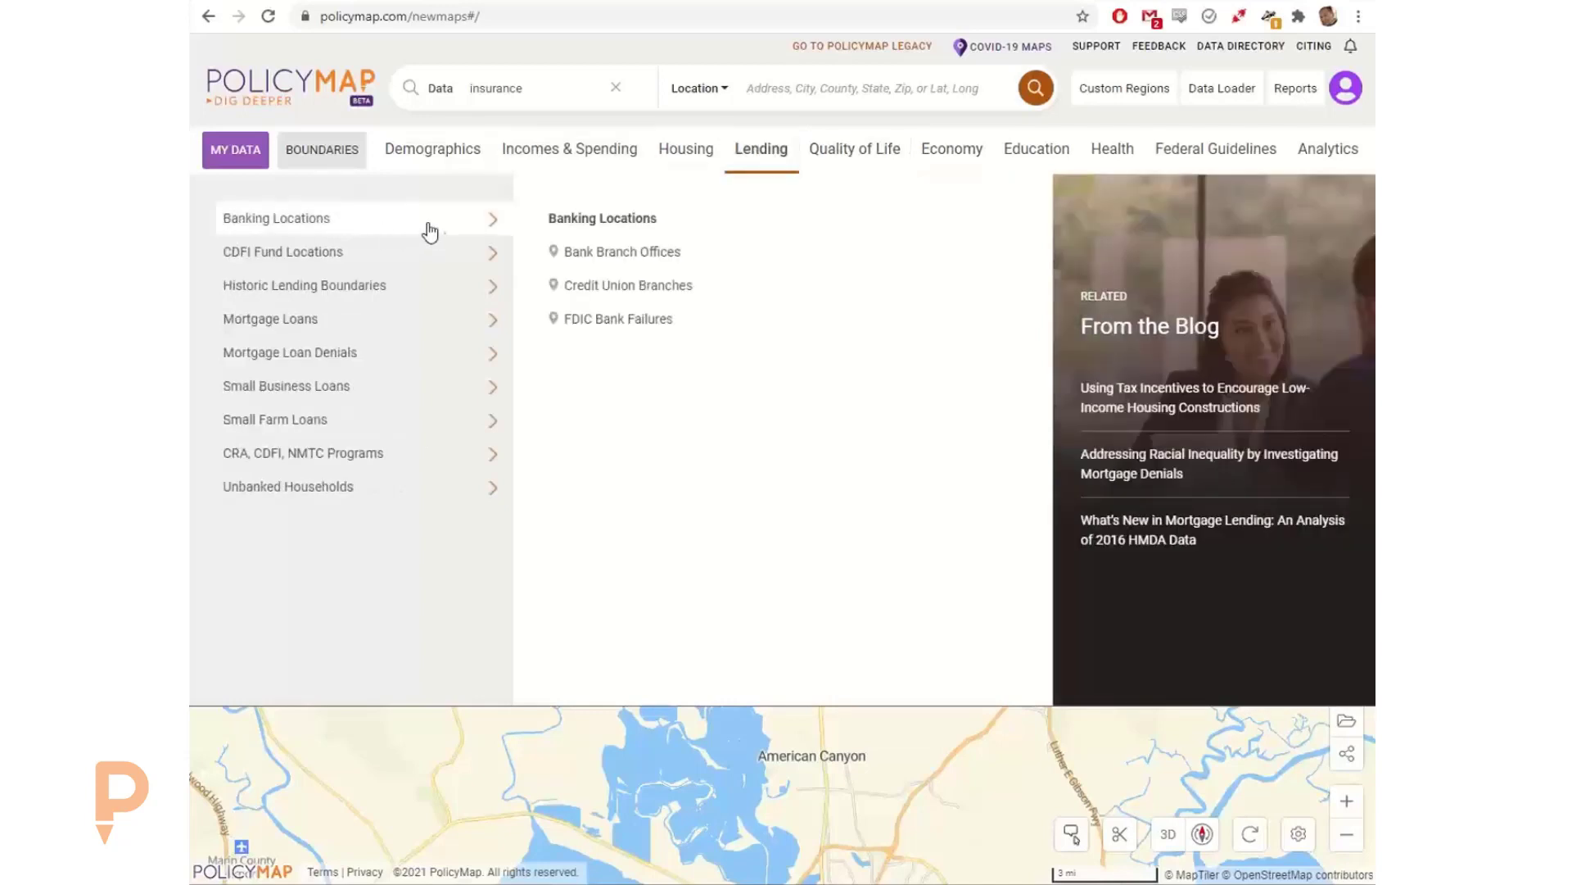
pyautogui.moveTo(1020, 164)
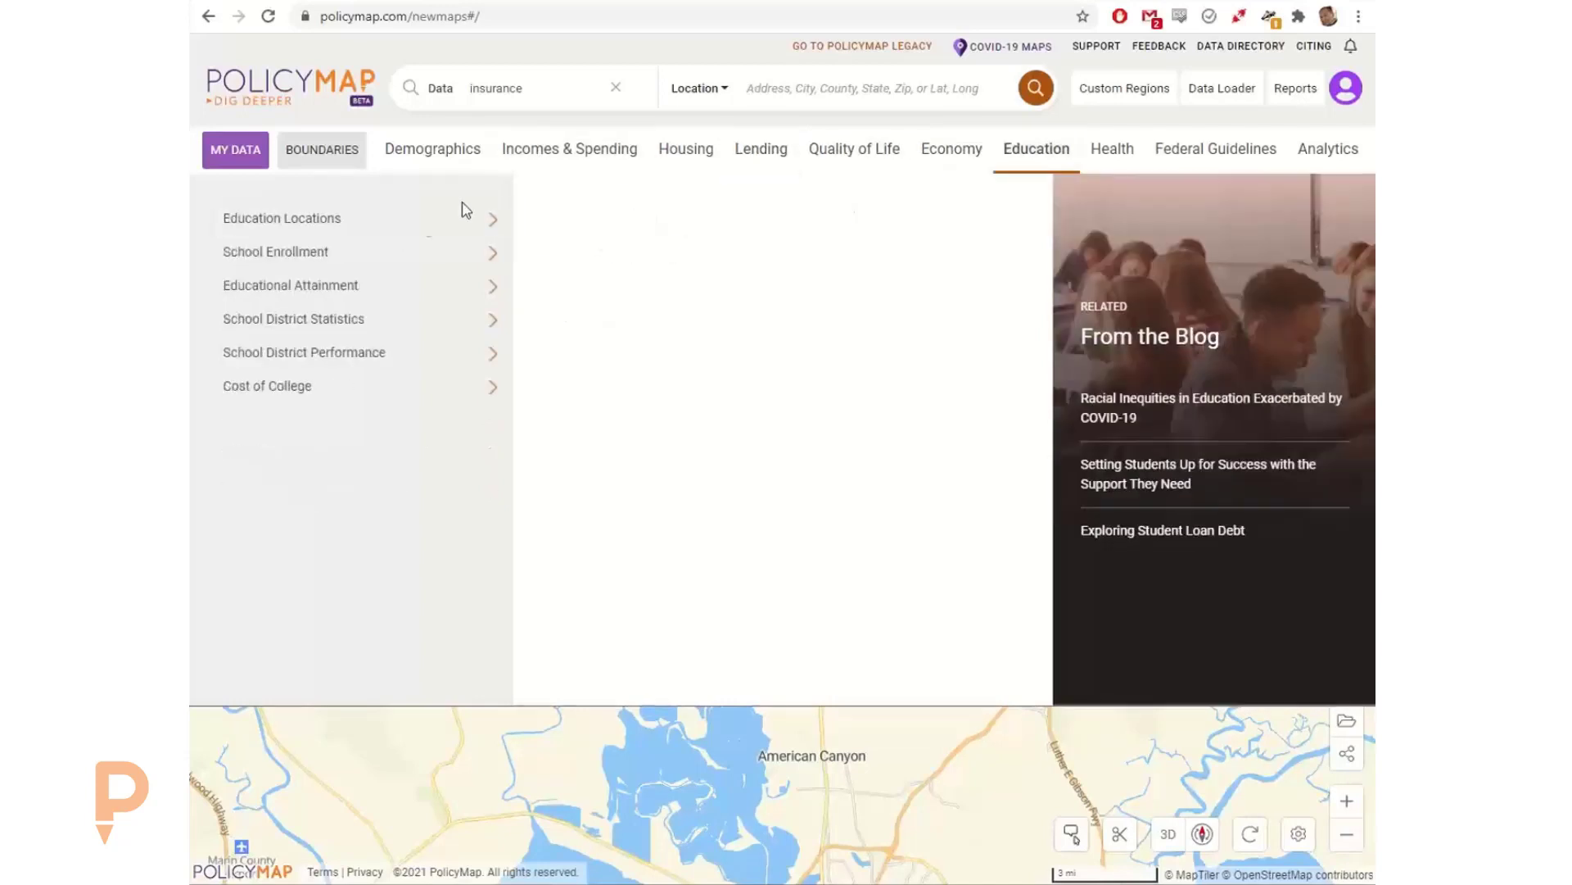
pyautogui.moveTo(478, 229)
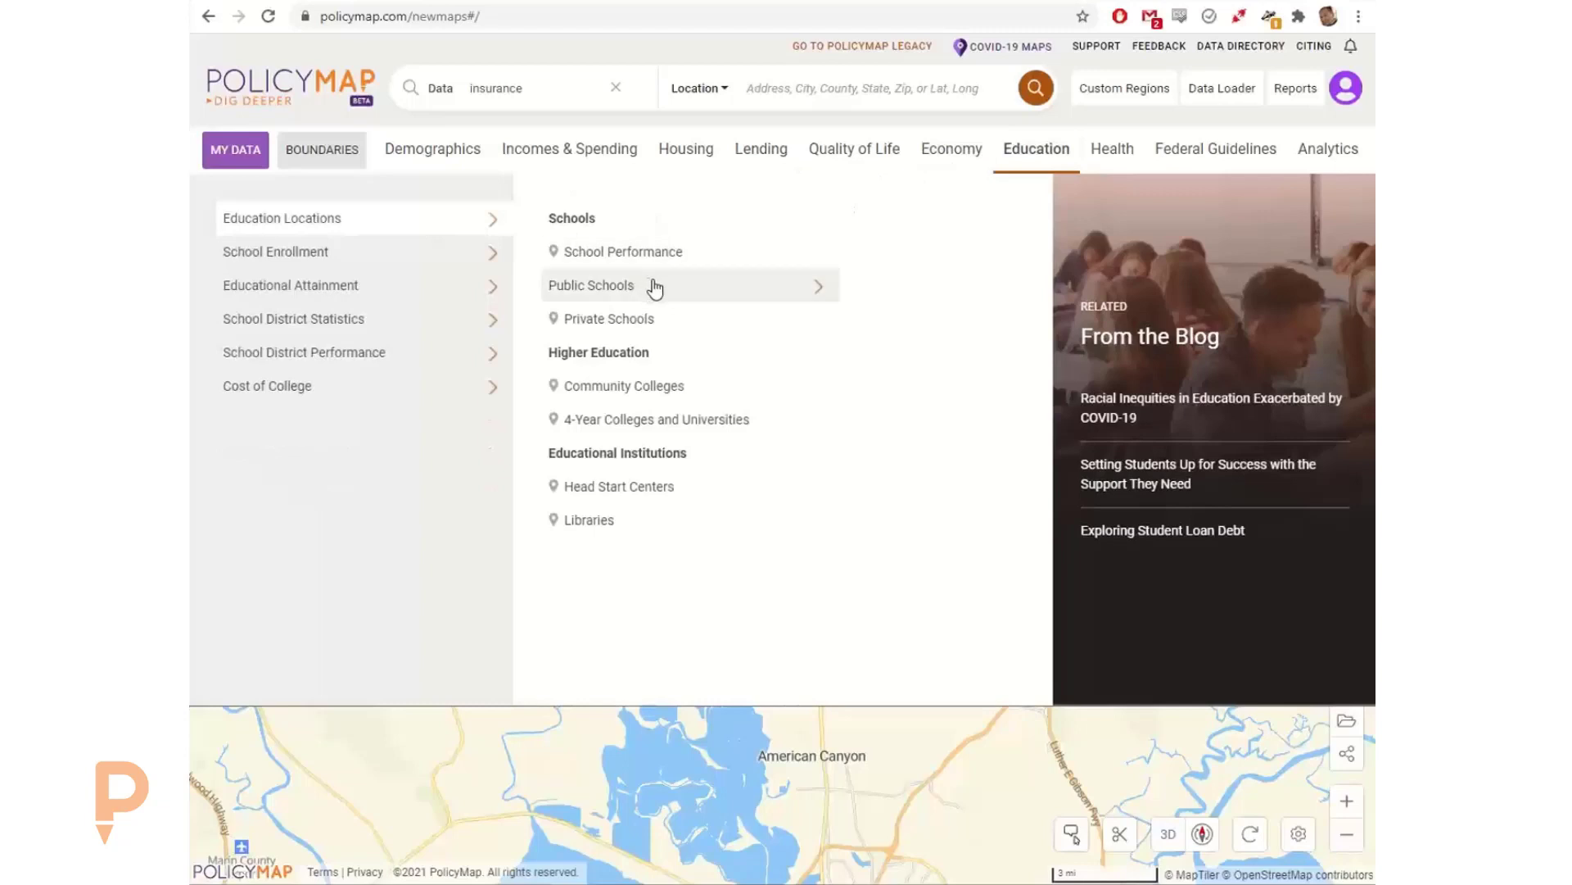
pyautogui.moveTo(656, 288)
pyautogui.click(848, 270)
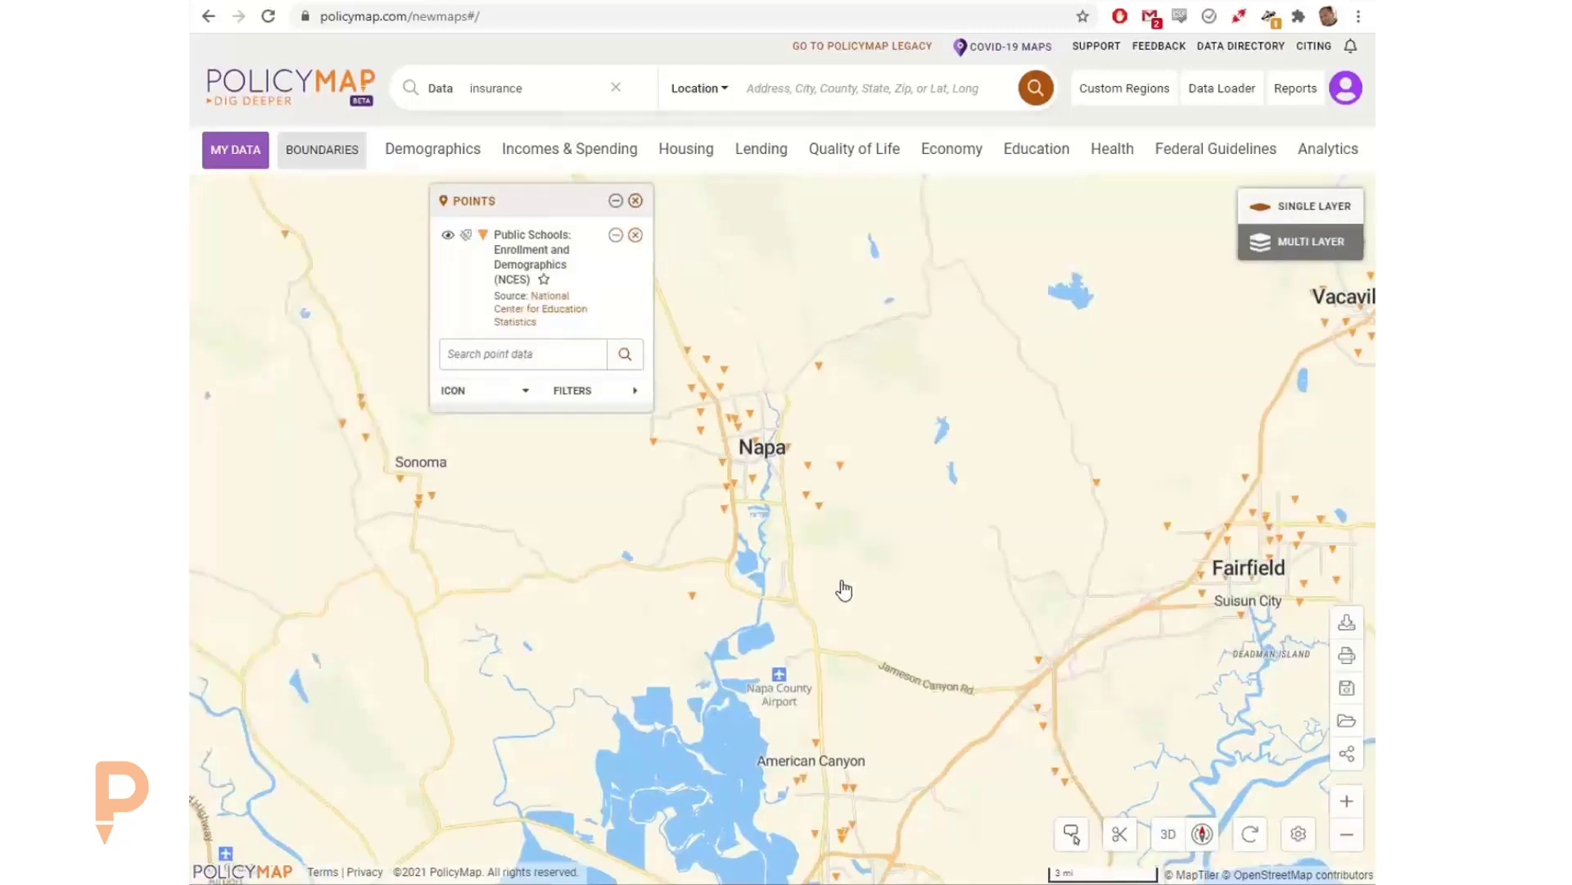
# Step: Open the details of McPherson Elementary in Napa and review its school info and its students and teachers data
pyautogui.scroll(2, 843, 590)
pyautogui.moveTo(844, 588); pyautogui.dragTo(941, 601)
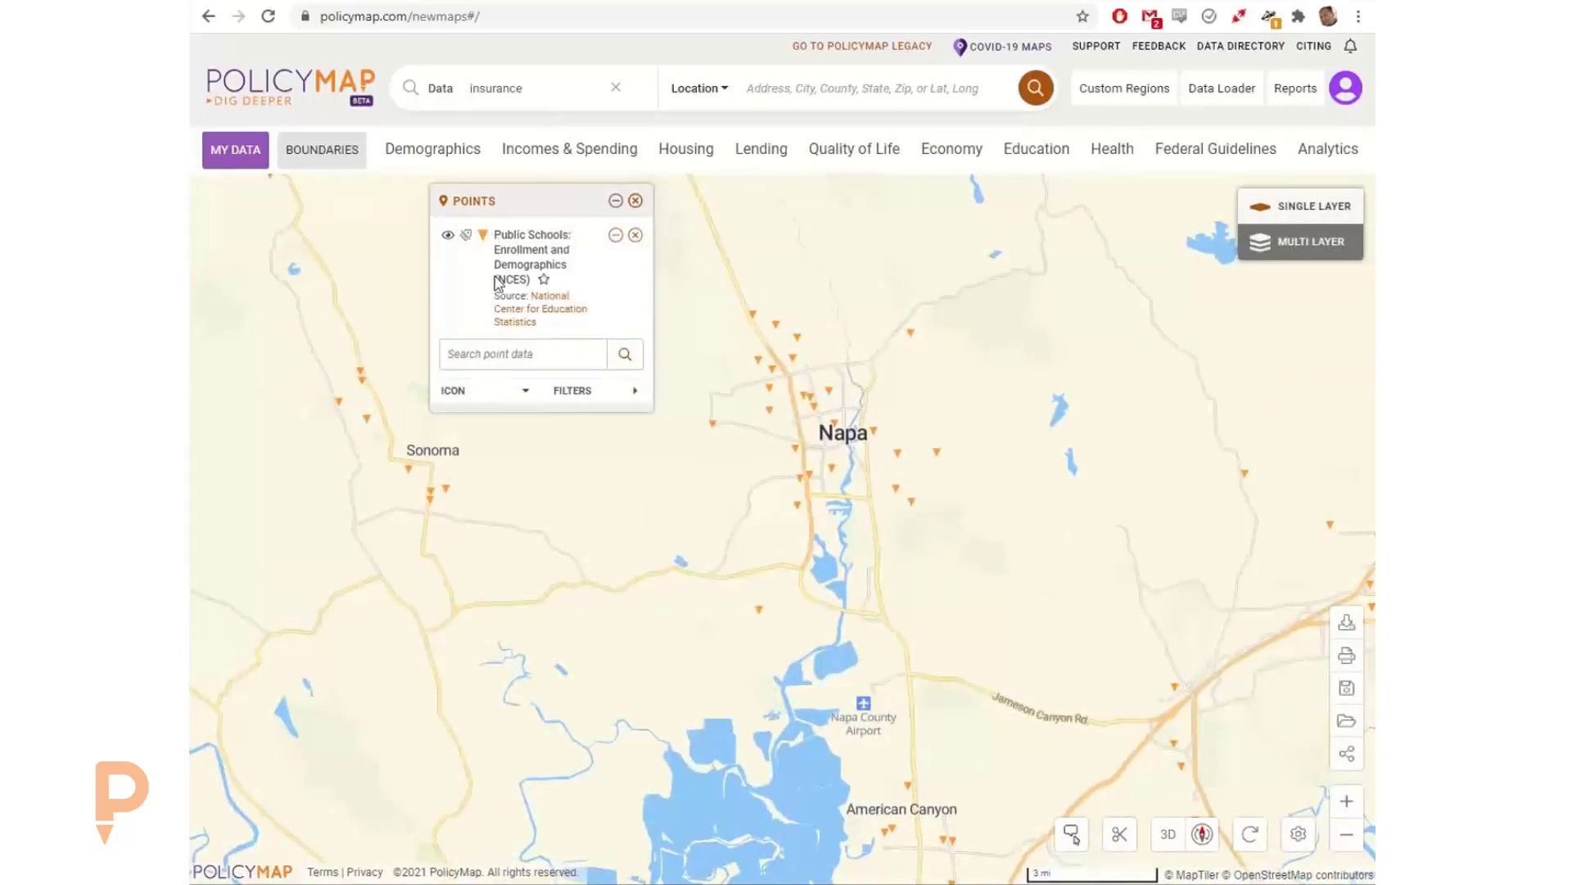
pyautogui.moveTo(773, 413)
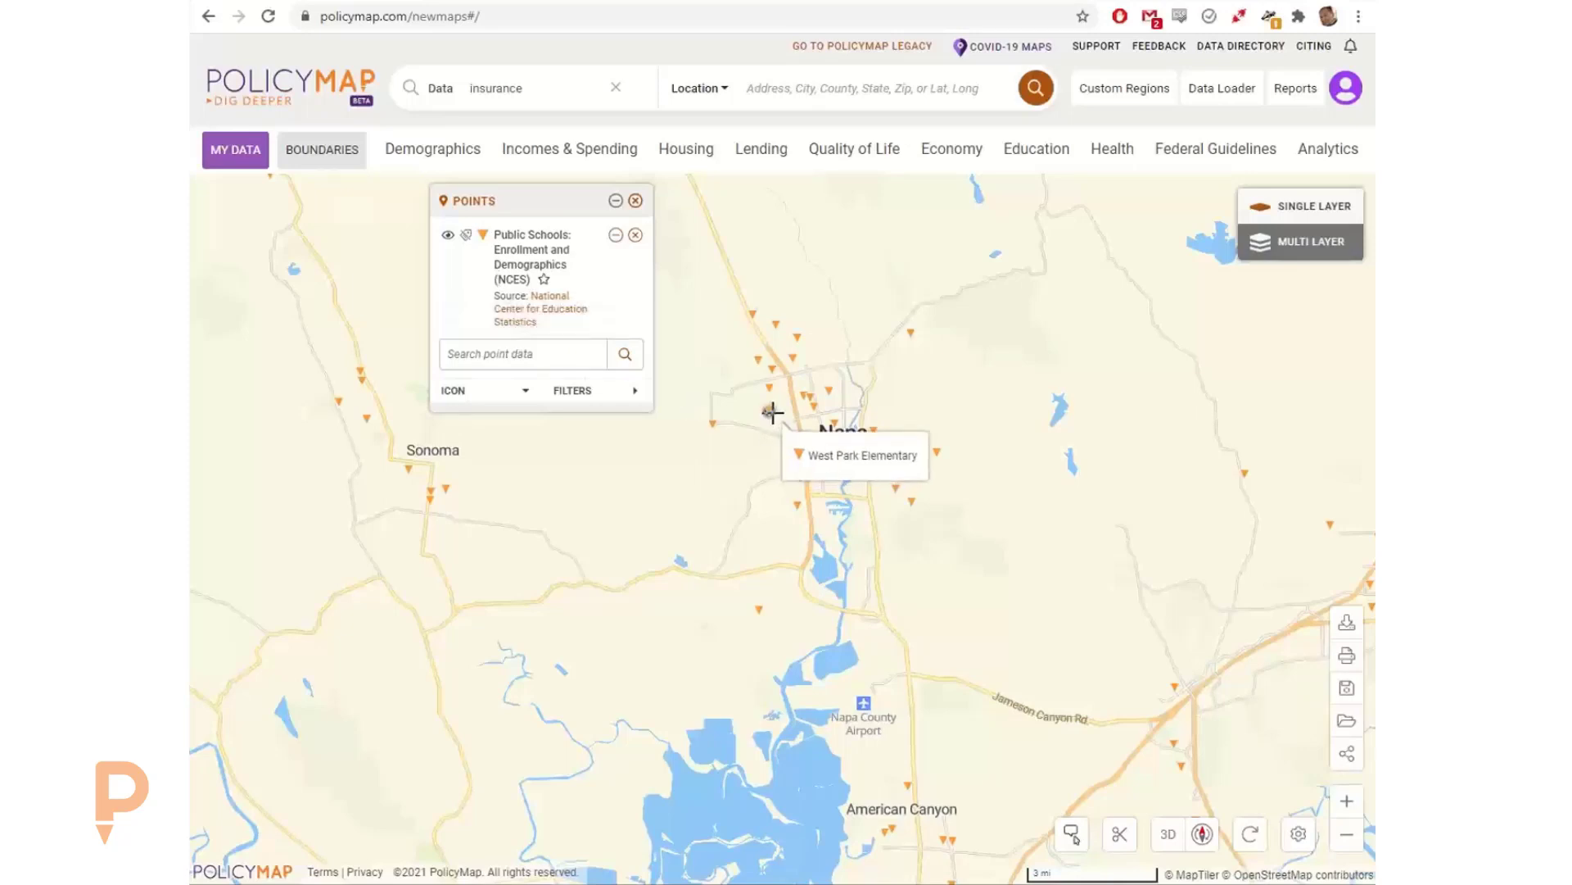
pyautogui.click(828, 392)
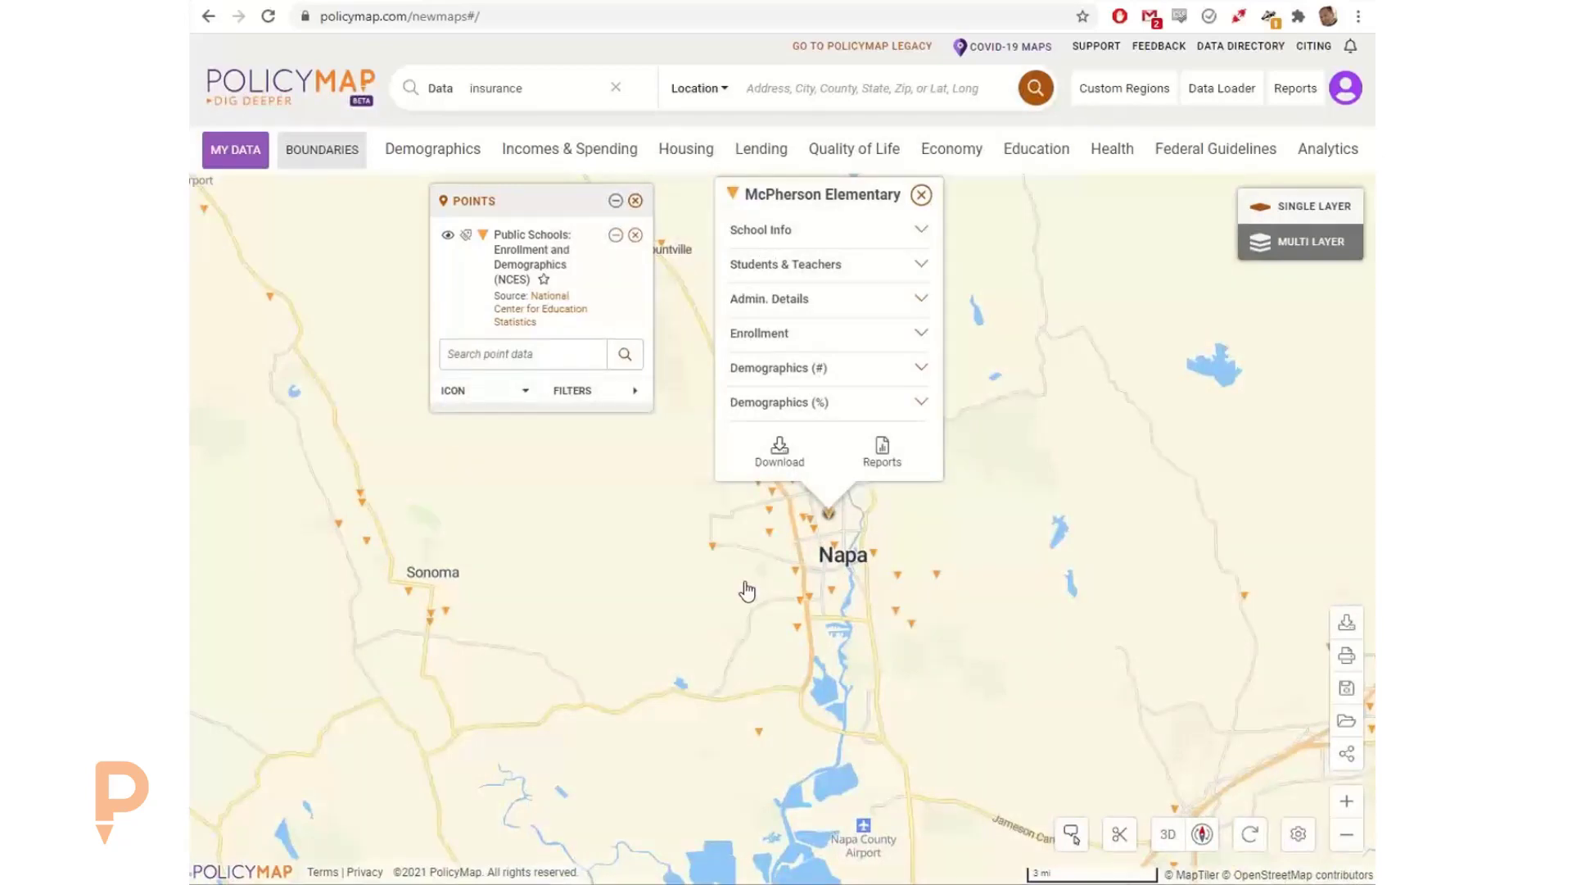
pyautogui.click(788, 232)
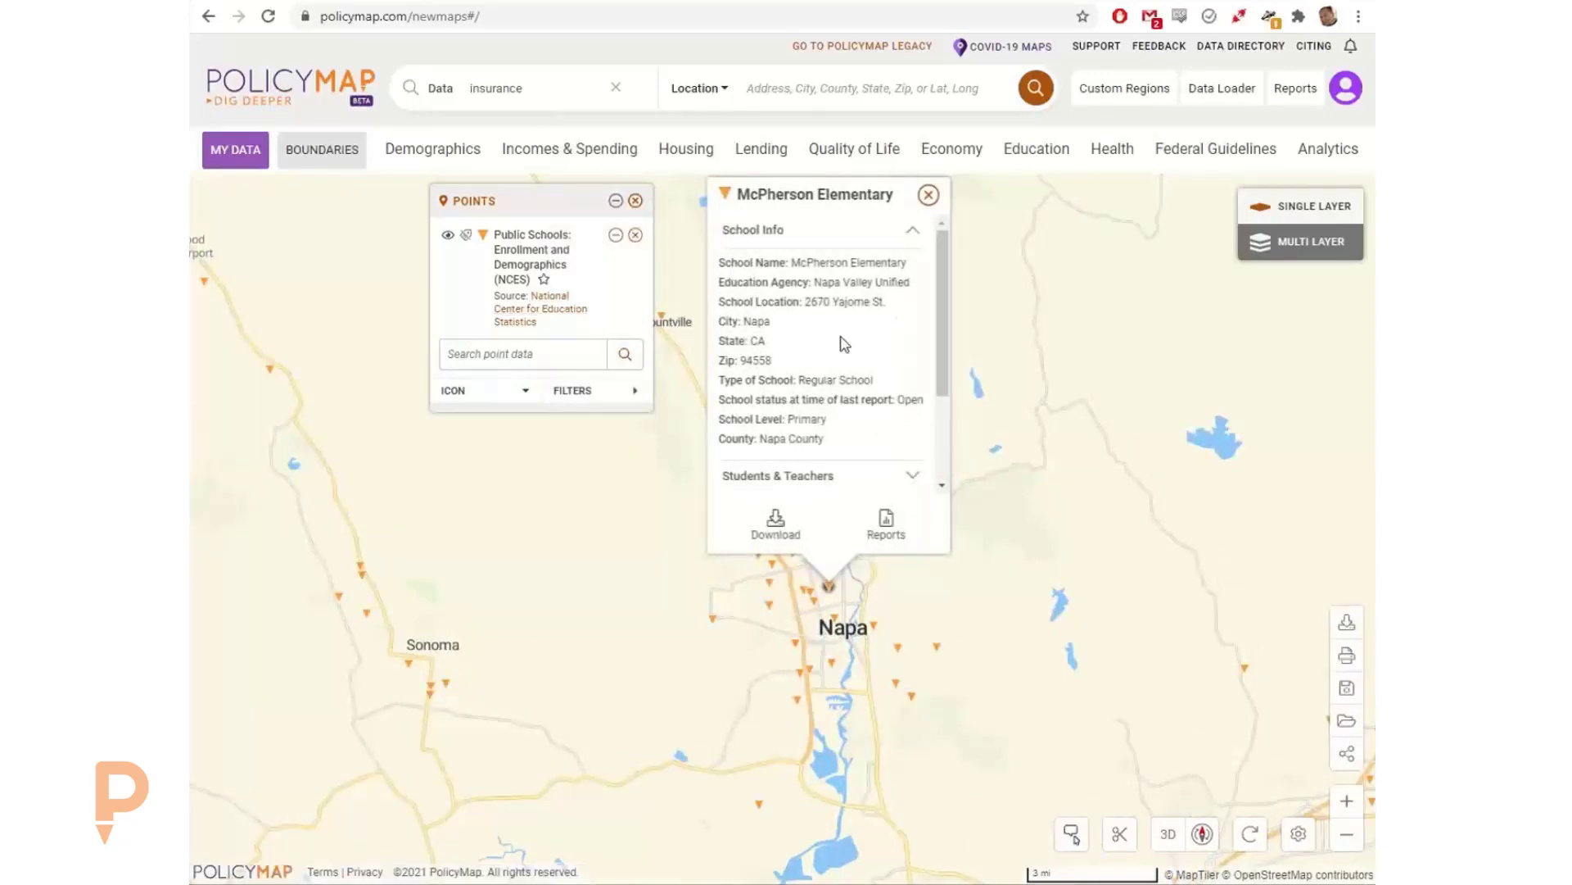
pyautogui.scroll(-2, 843, 344)
pyautogui.click(807, 386)
pyautogui.scroll(-2, 811, 355)
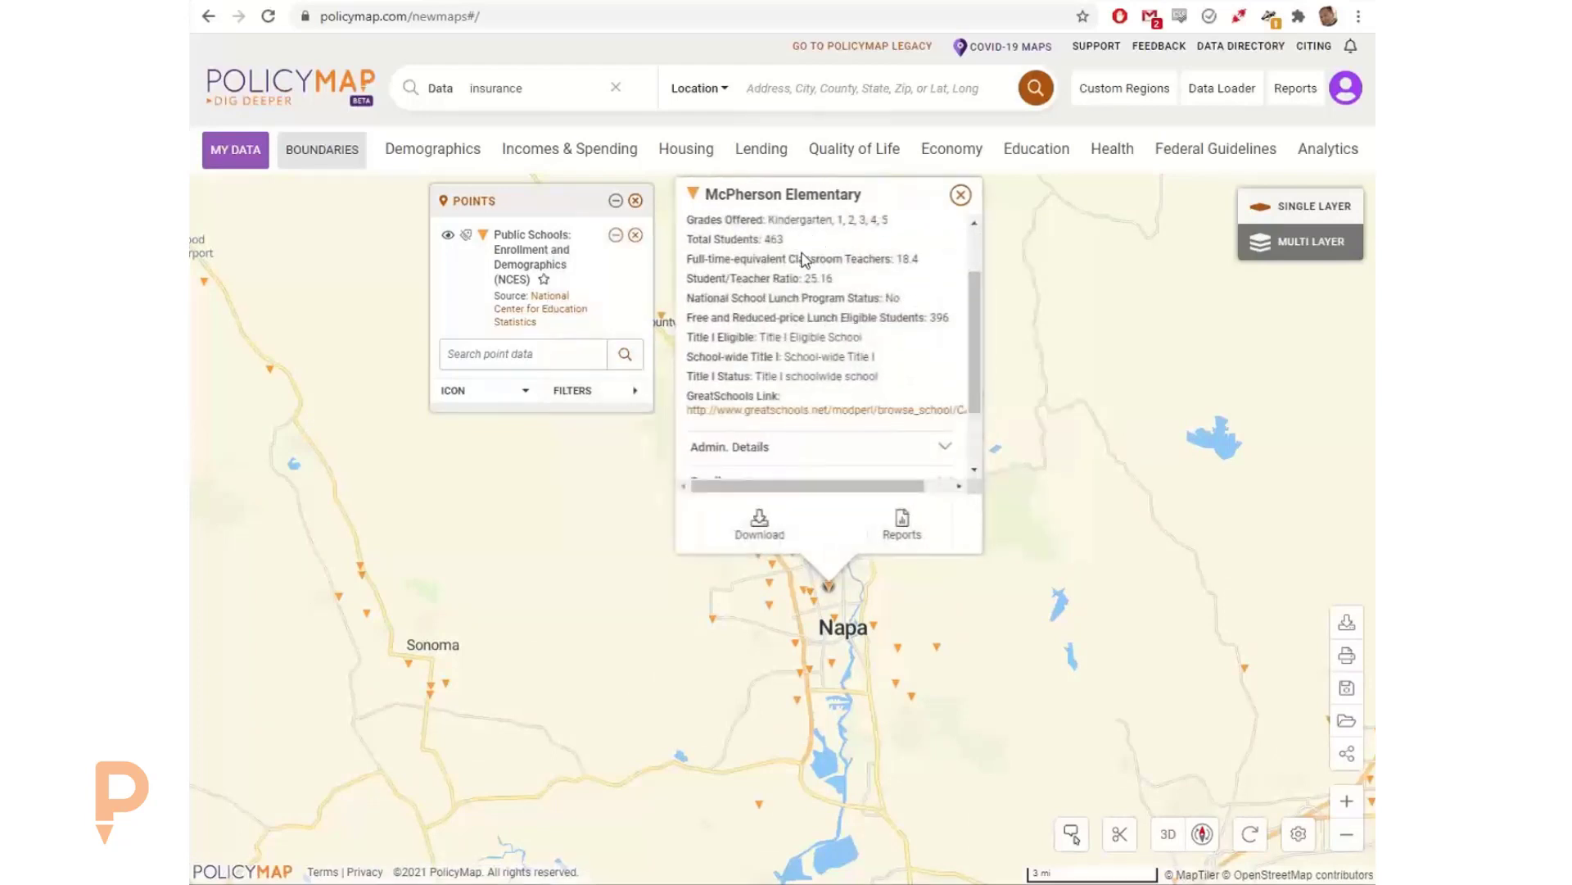
pyautogui.scroll(-1, 811, 299)
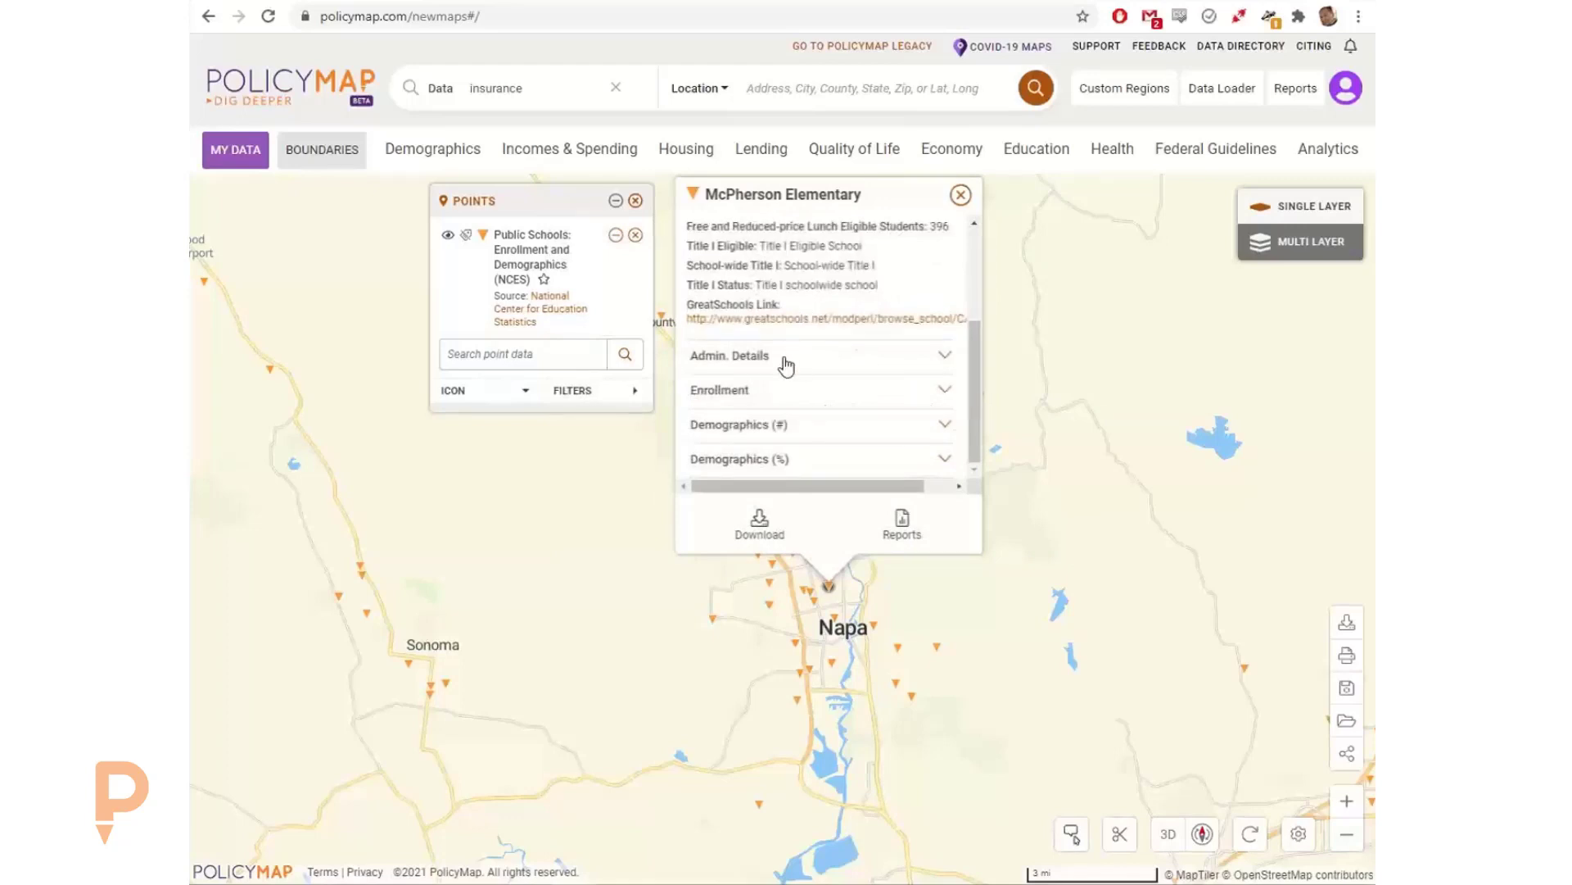
# Step: Review McPherson Elementary's enrollment and its demographics by number and percent, and close its details
pyautogui.click(772, 391)
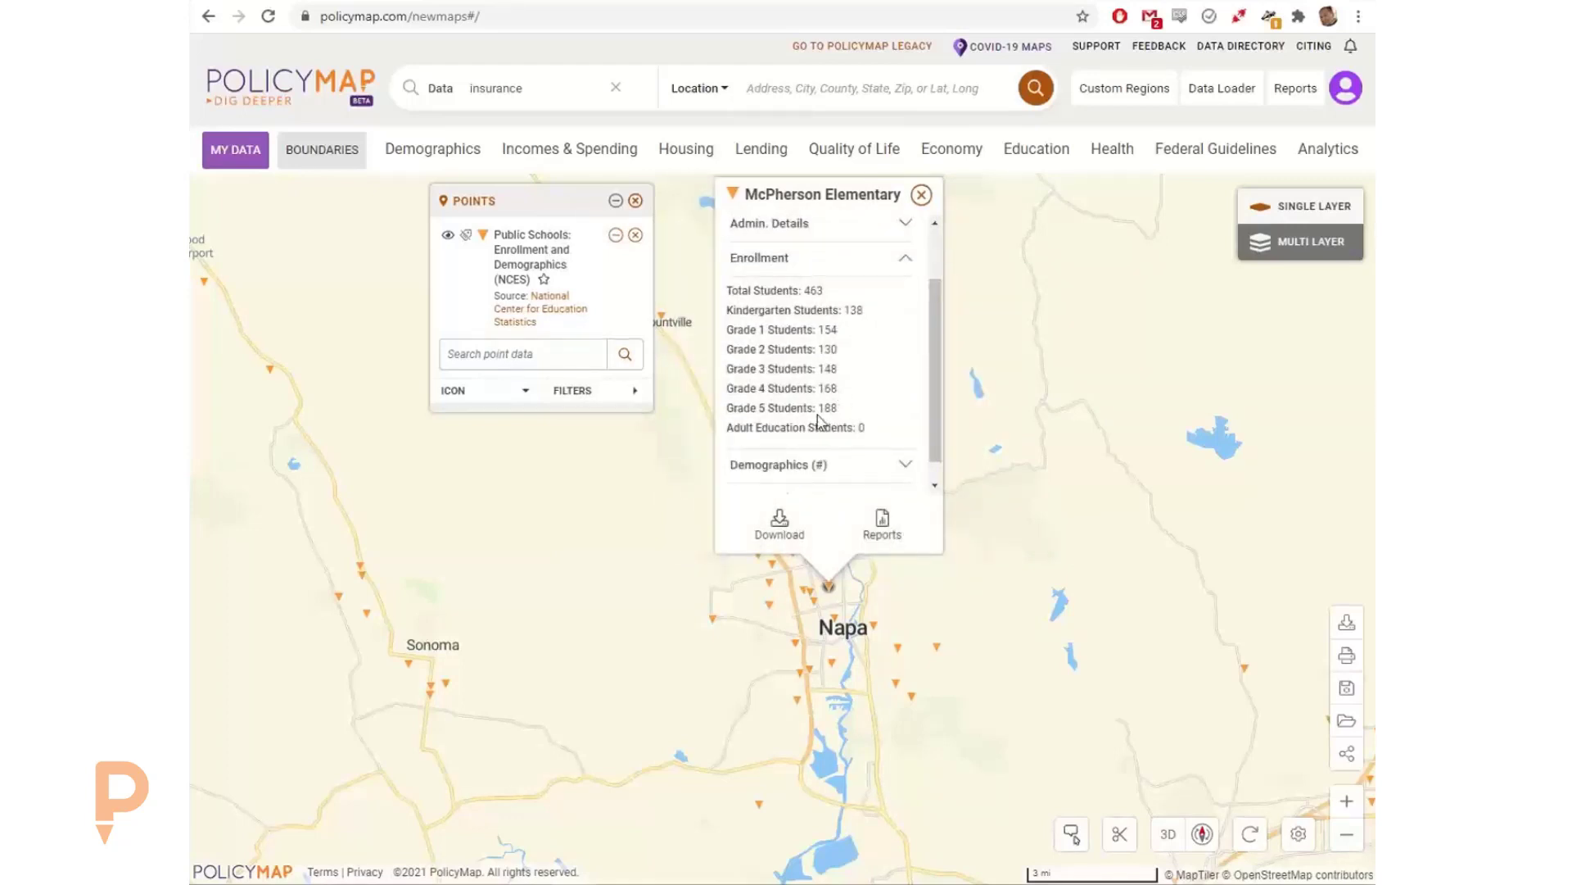
pyautogui.scroll(-1, 817, 420)
pyautogui.click(818, 438)
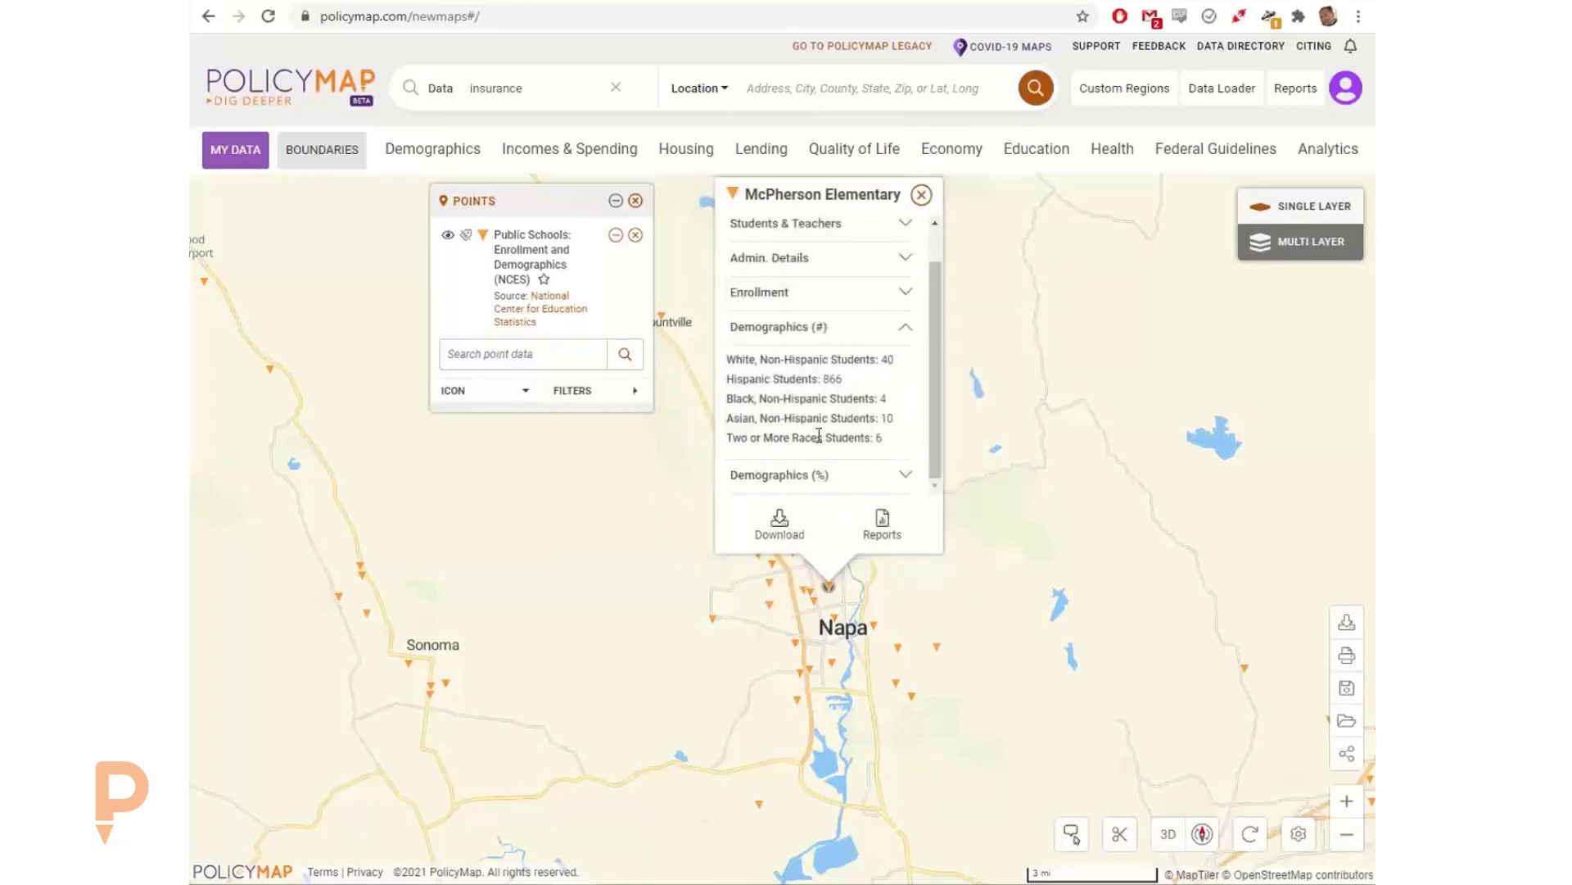
pyautogui.click(798, 477)
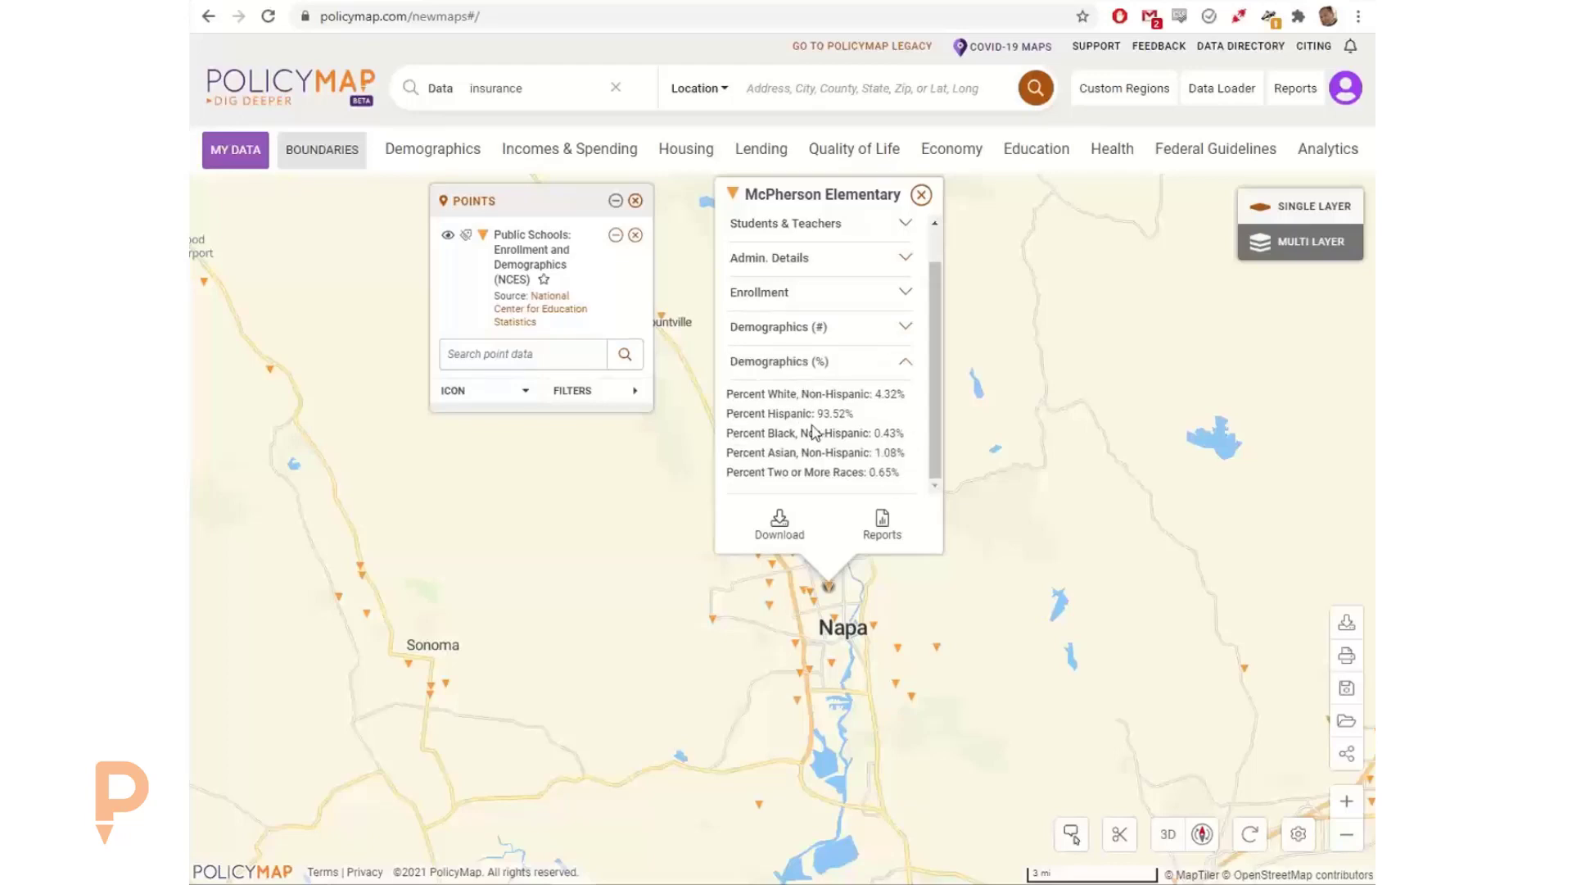
pyautogui.click(922, 197)
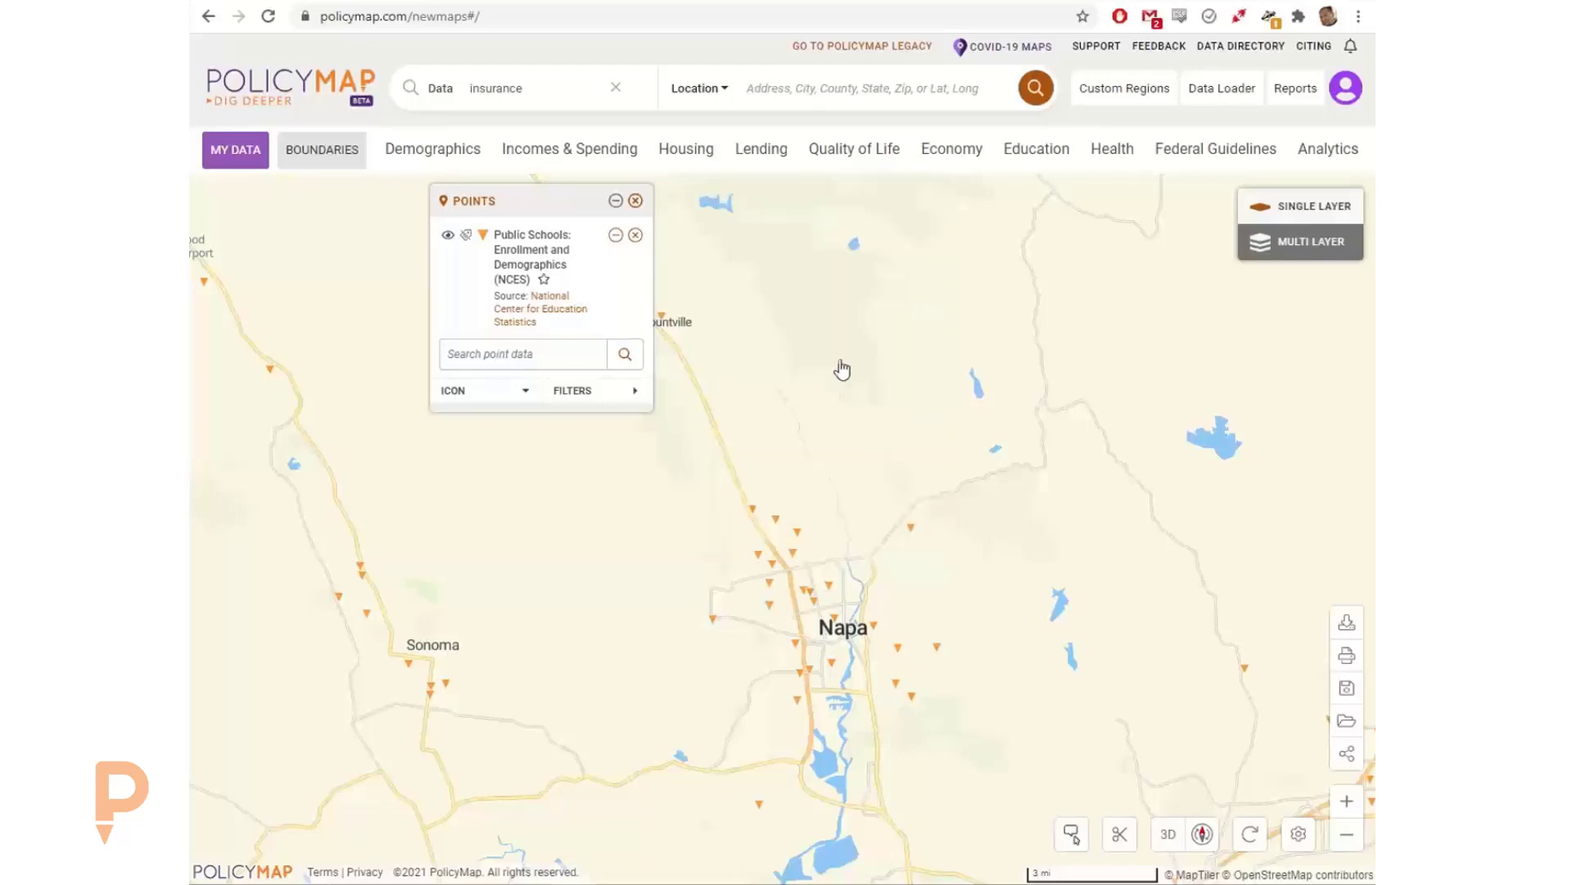
# Step: View the details of Silverado Middle, east of central Napa, and close them
pyautogui.moveTo(839, 365); pyautogui.dragTo(847, 231)
pyautogui.moveTo(858, 338); pyautogui.dragTo(818, 290)
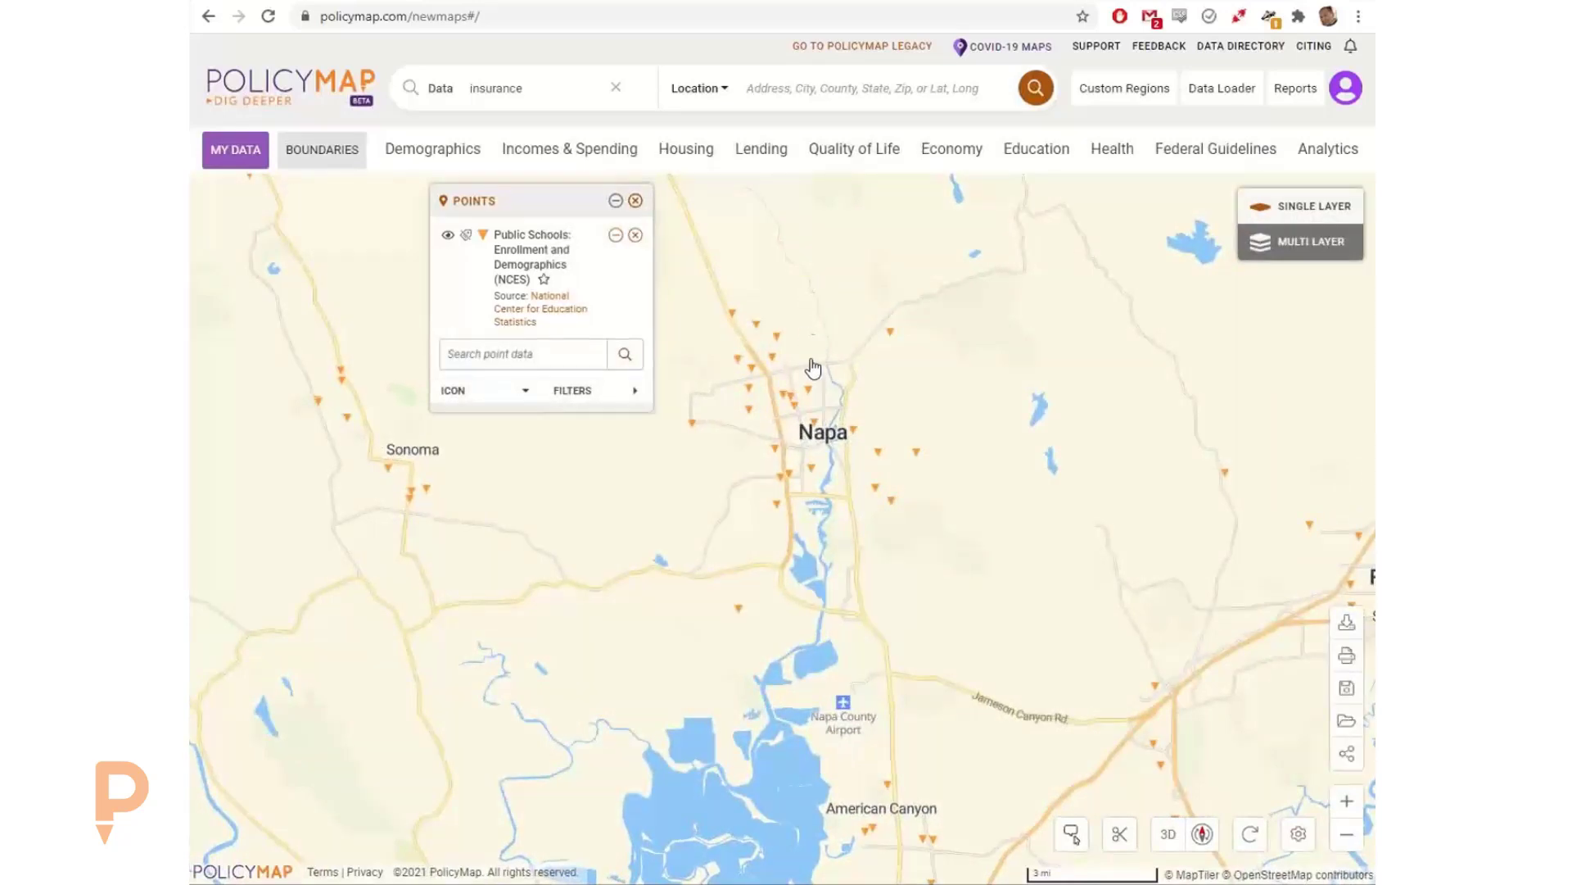
pyautogui.click(877, 450)
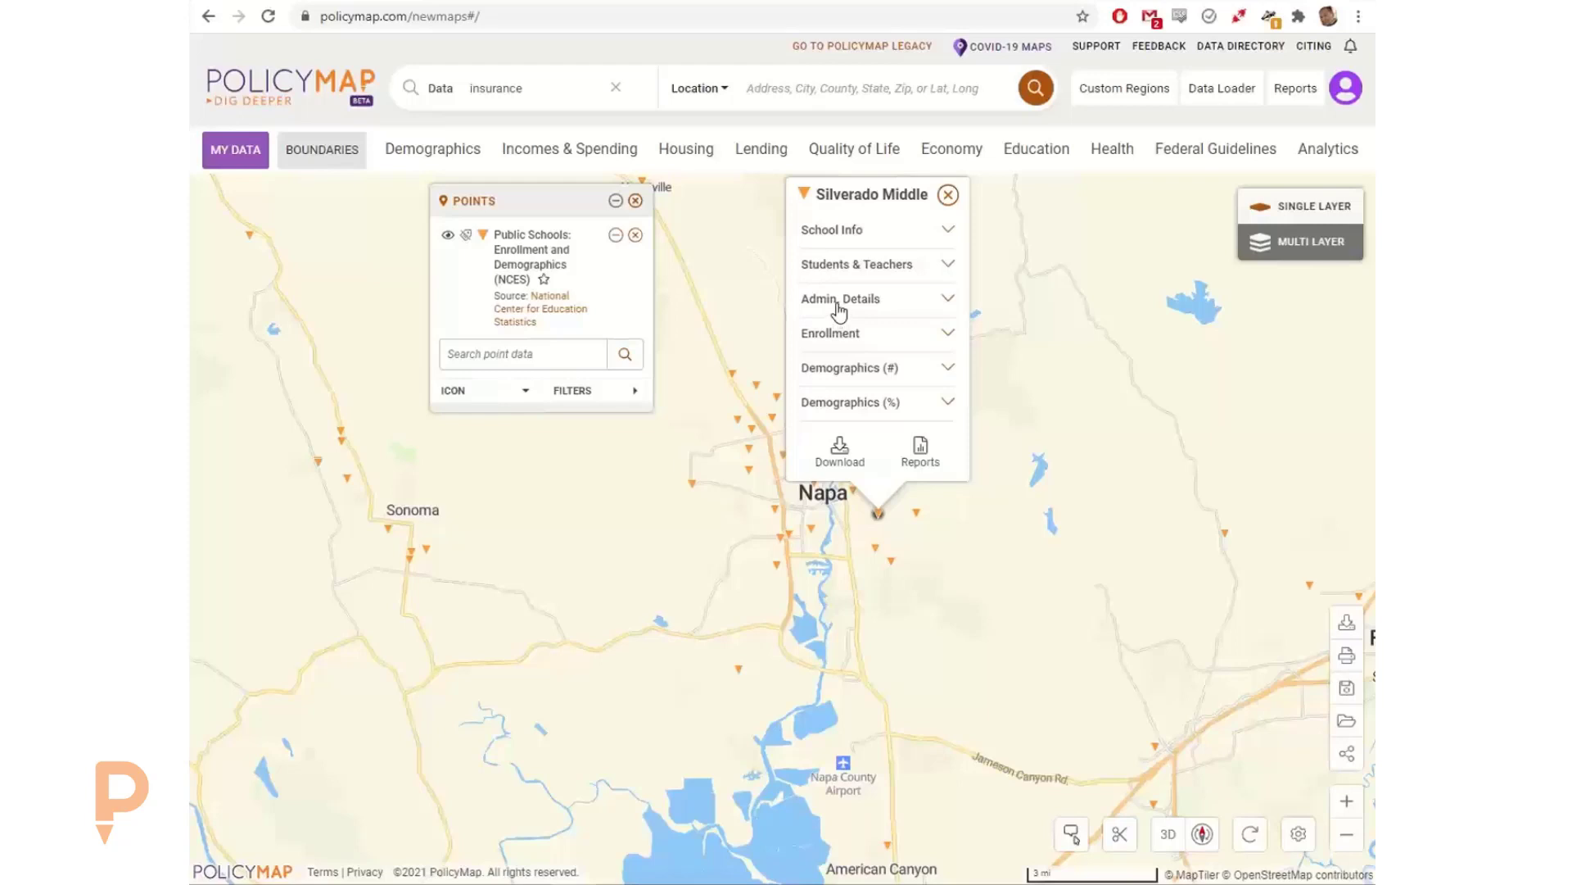
pyautogui.click(947, 195)
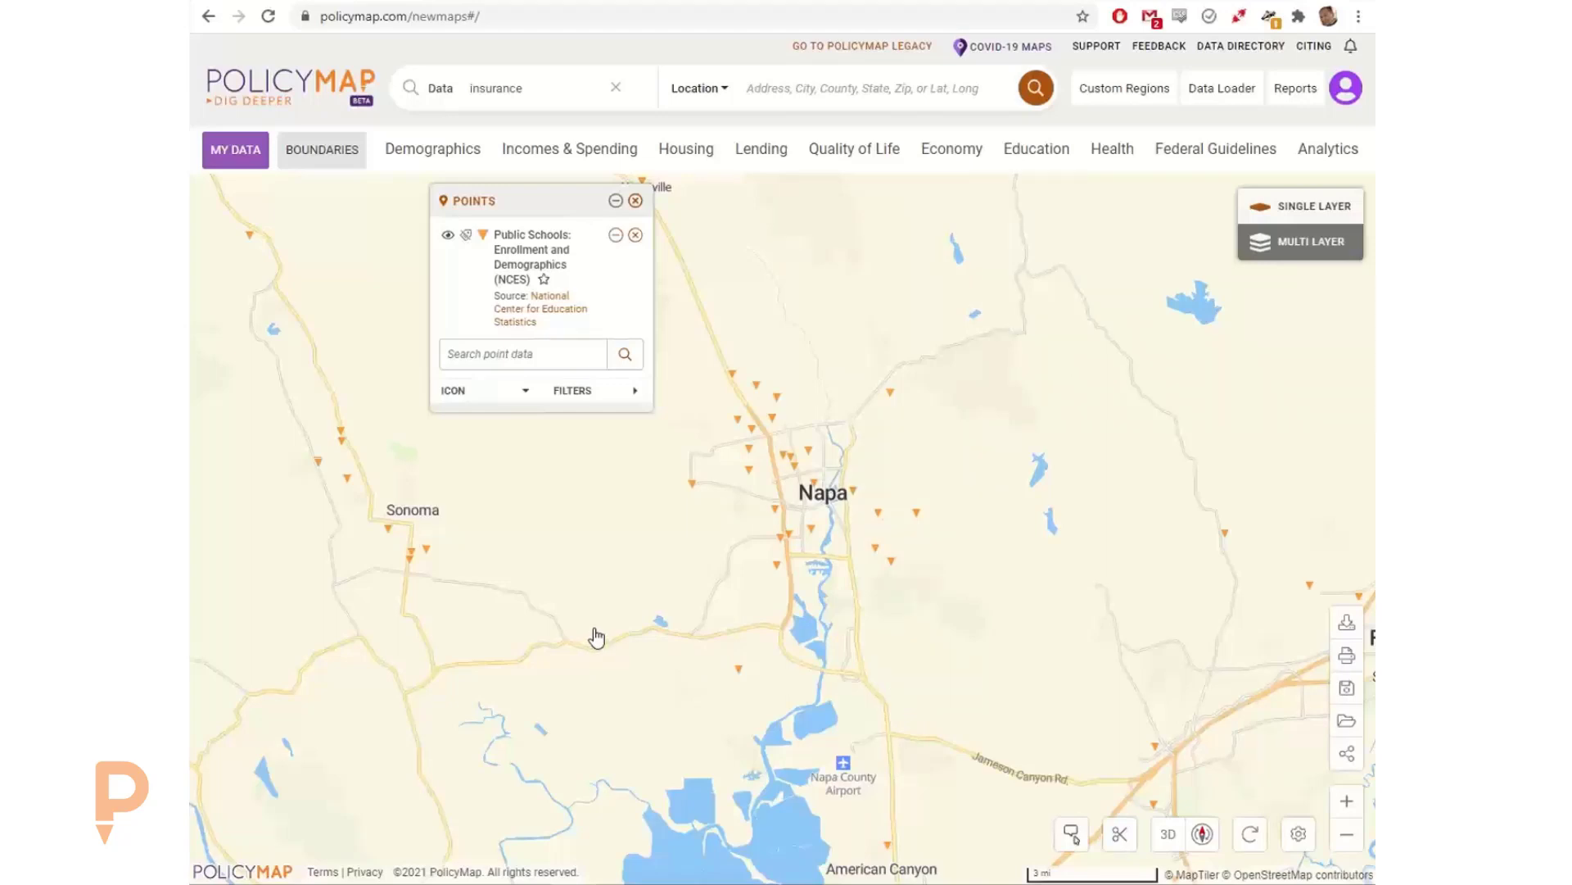
# Step: Review the filter categories available for the public school points, including the Status, Level and Grades Offered options
pyautogui.click(578, 397)
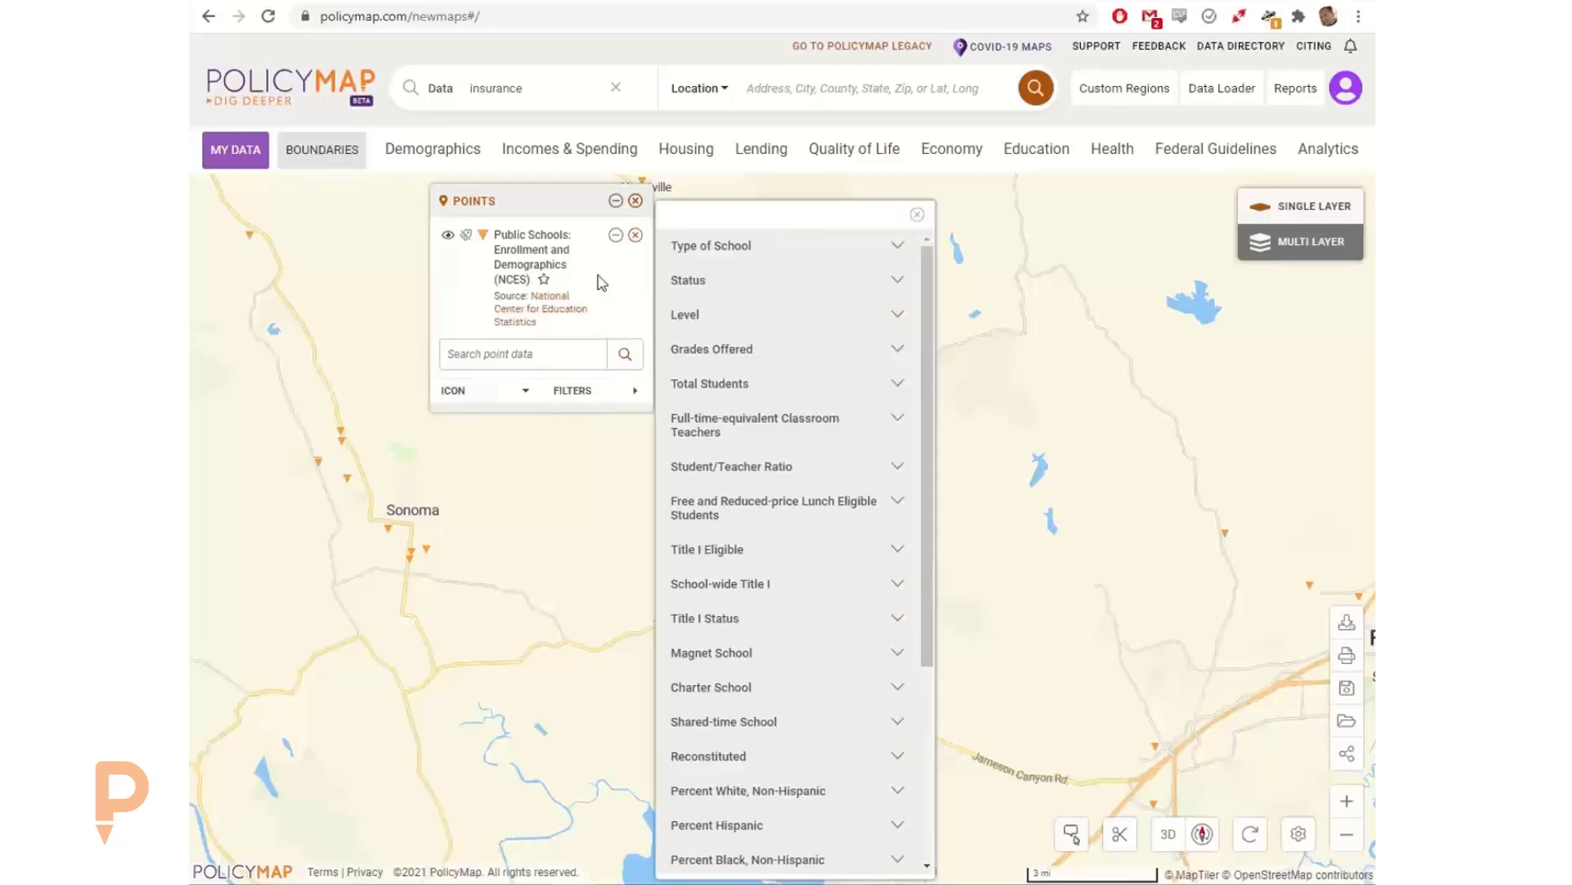
pyautogui.click(715, 288)
pyautogui.click(717, 289)
pyautogui.click(721, 321)
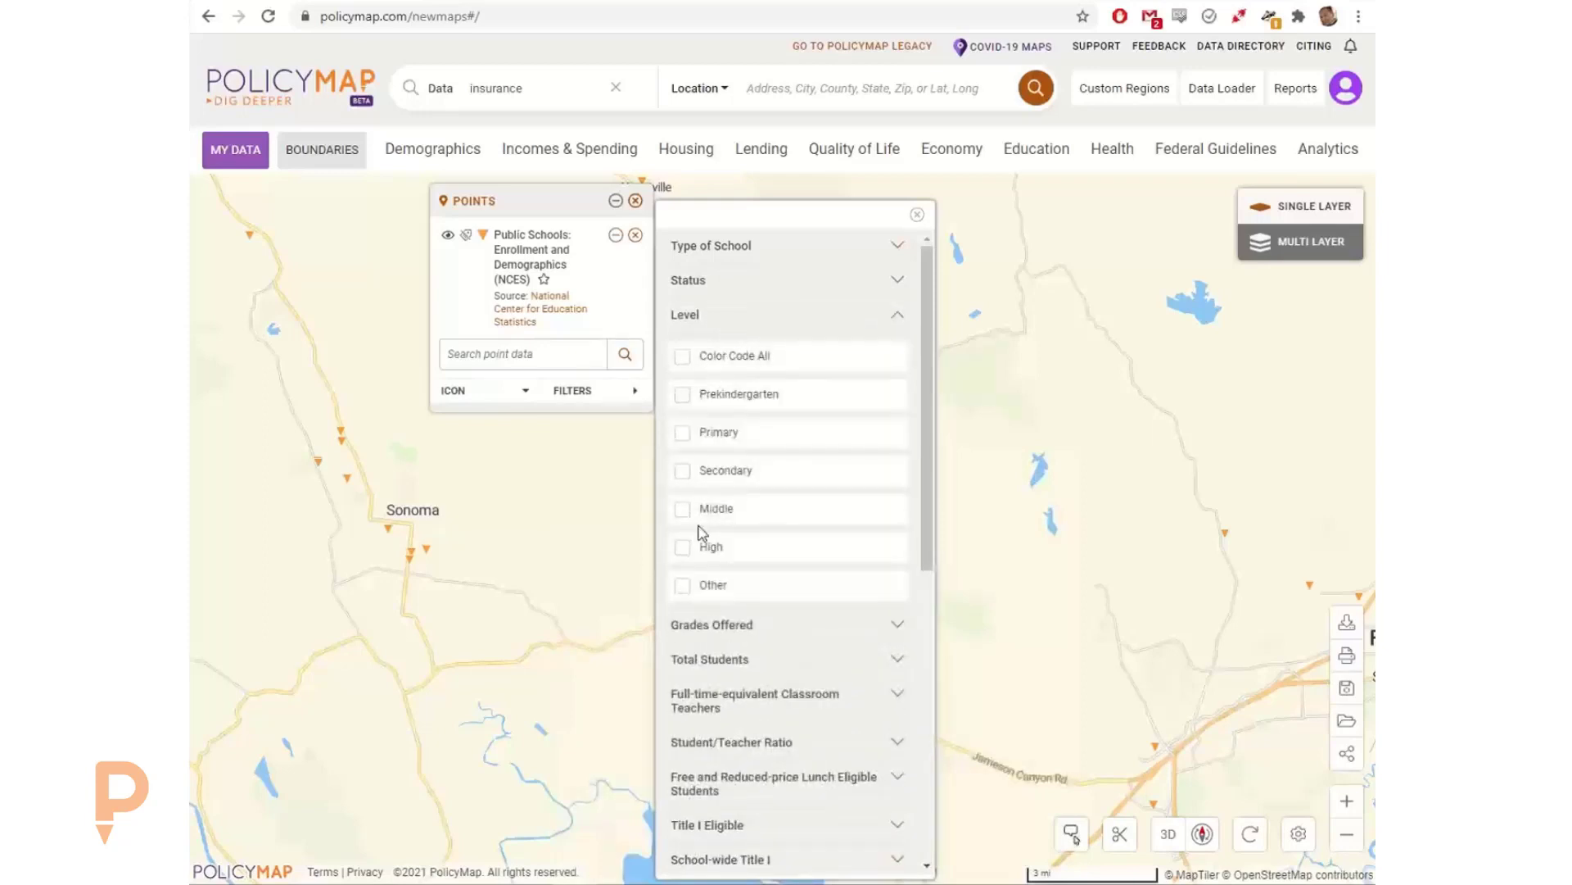
pyautogui.click(728, 318)
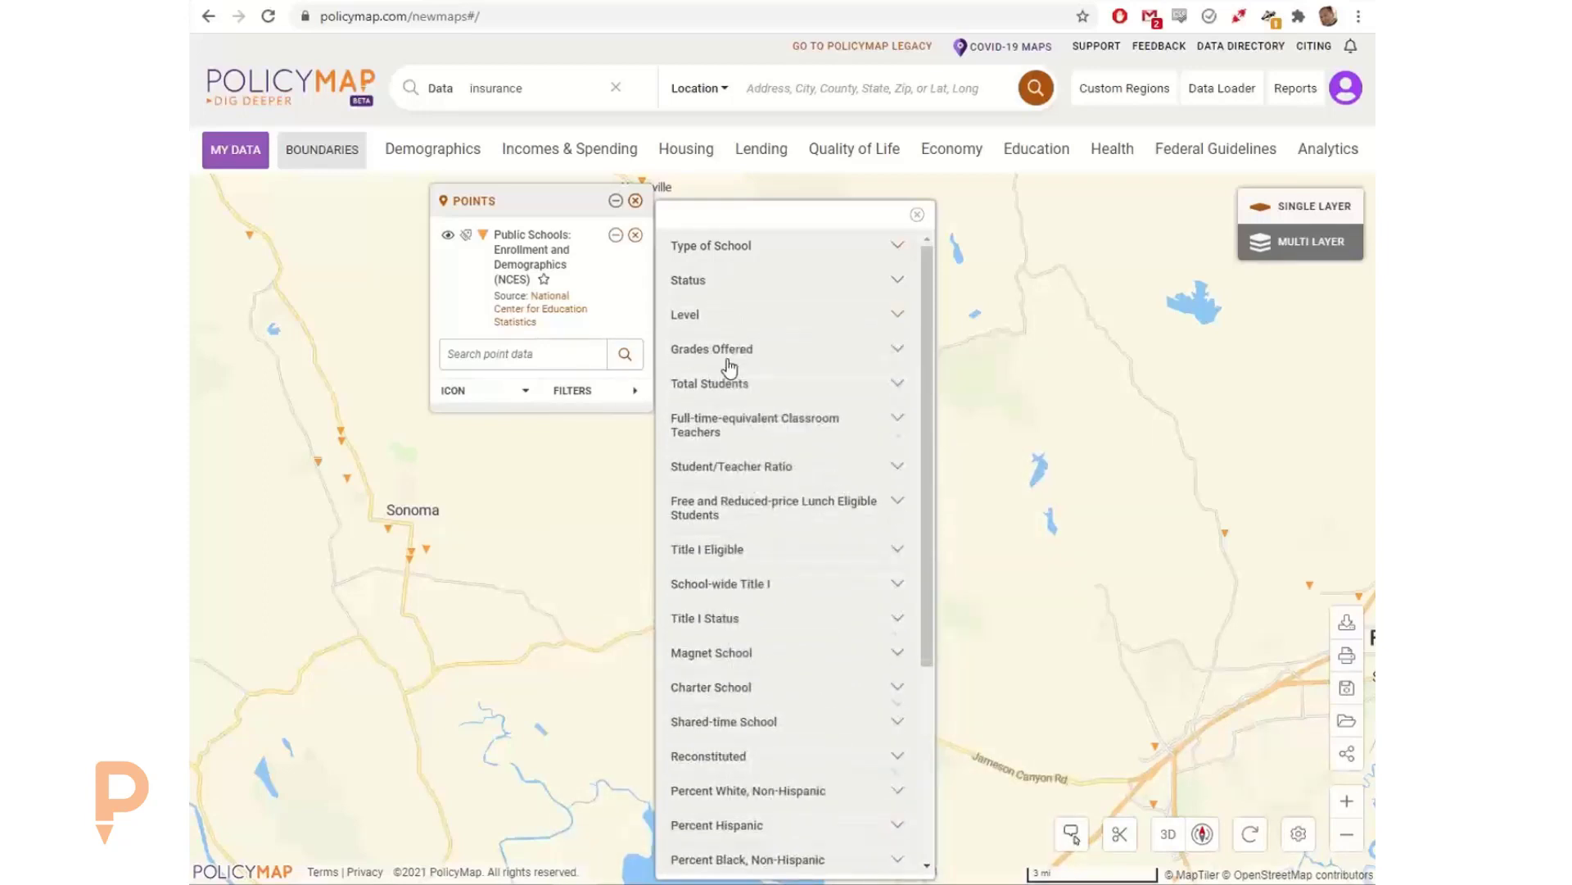
pyautogui.click(730, 361)
pyautogui.click(730, 361)
pyautogui.scroll(-2, 769, 598)
pyautogui.scroll(-2, 767, 647)
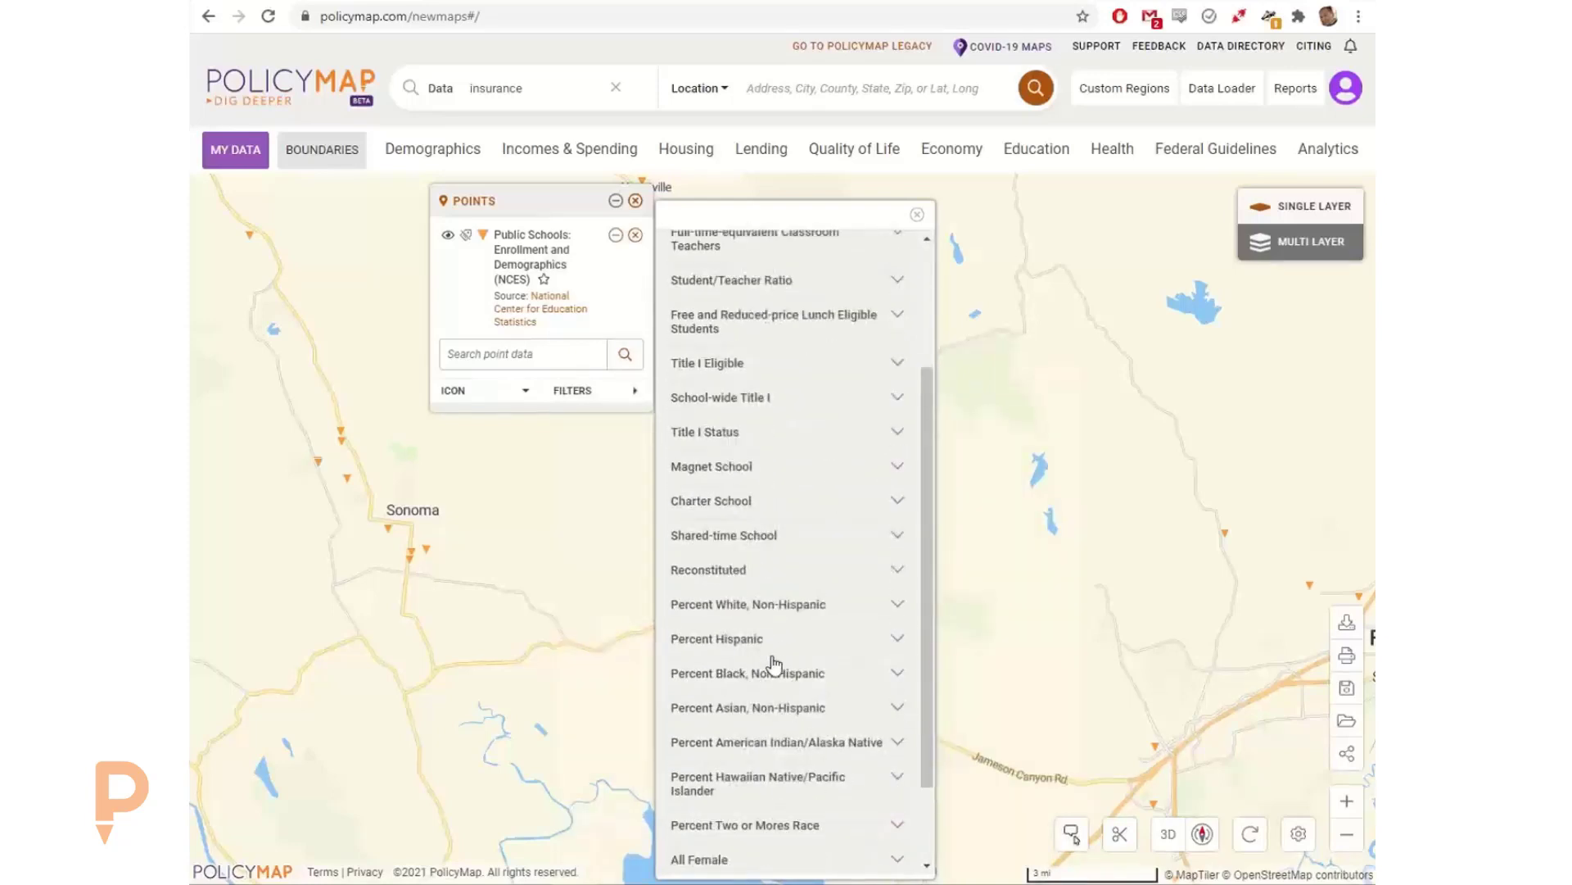
pyautogui.scroll(3, 768, 663)
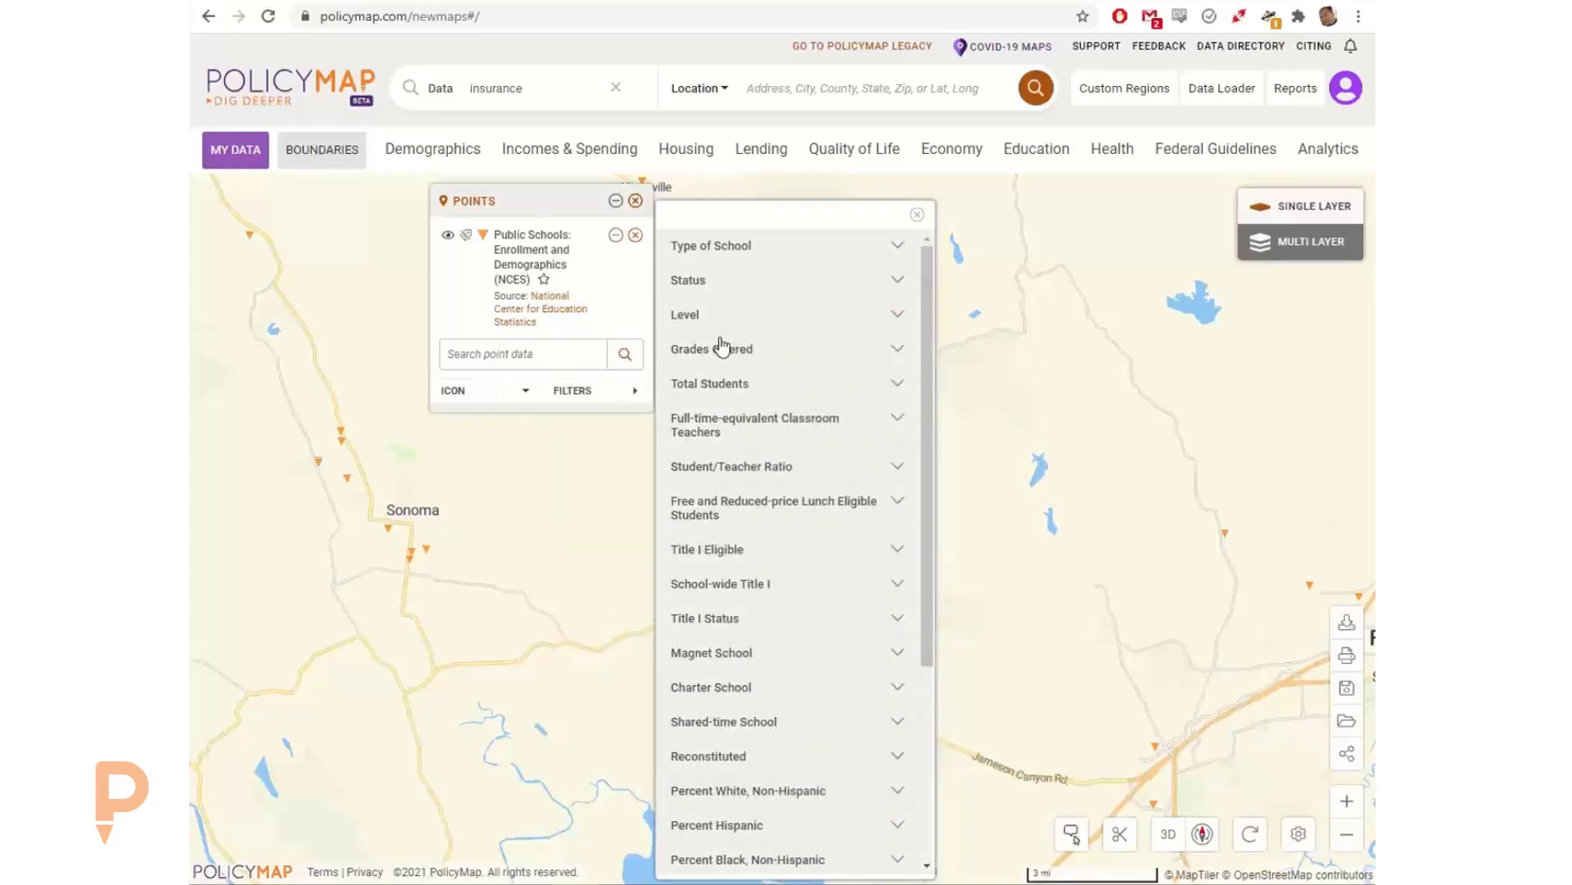
# Step: Filter the public school points by level to Middle and High
pyautogui.click(722, 313)
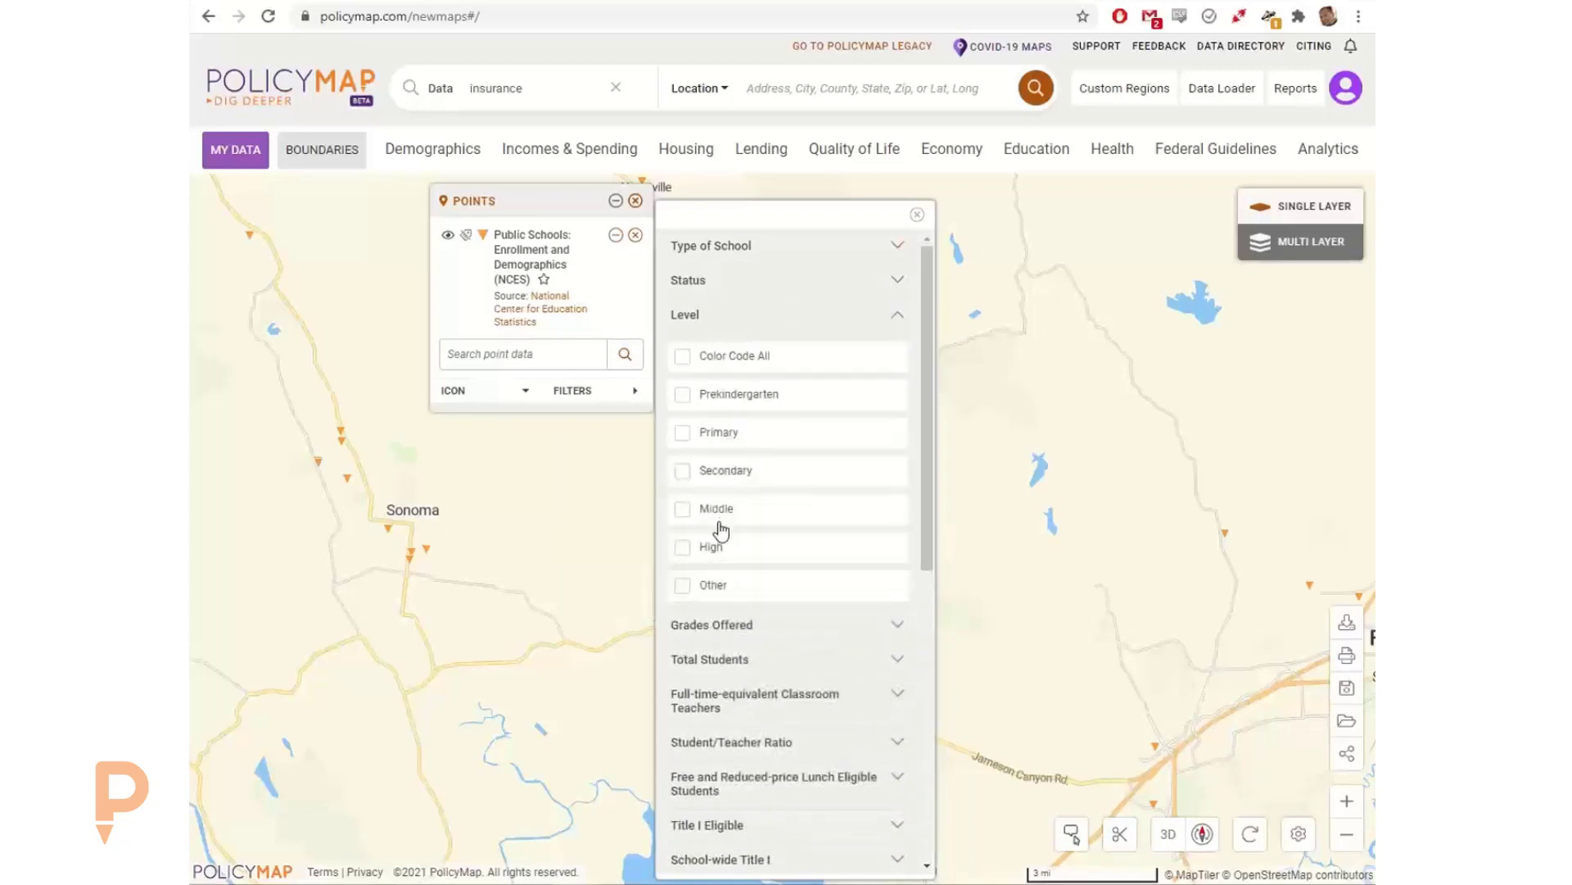
pyautogui.click(719, 512)
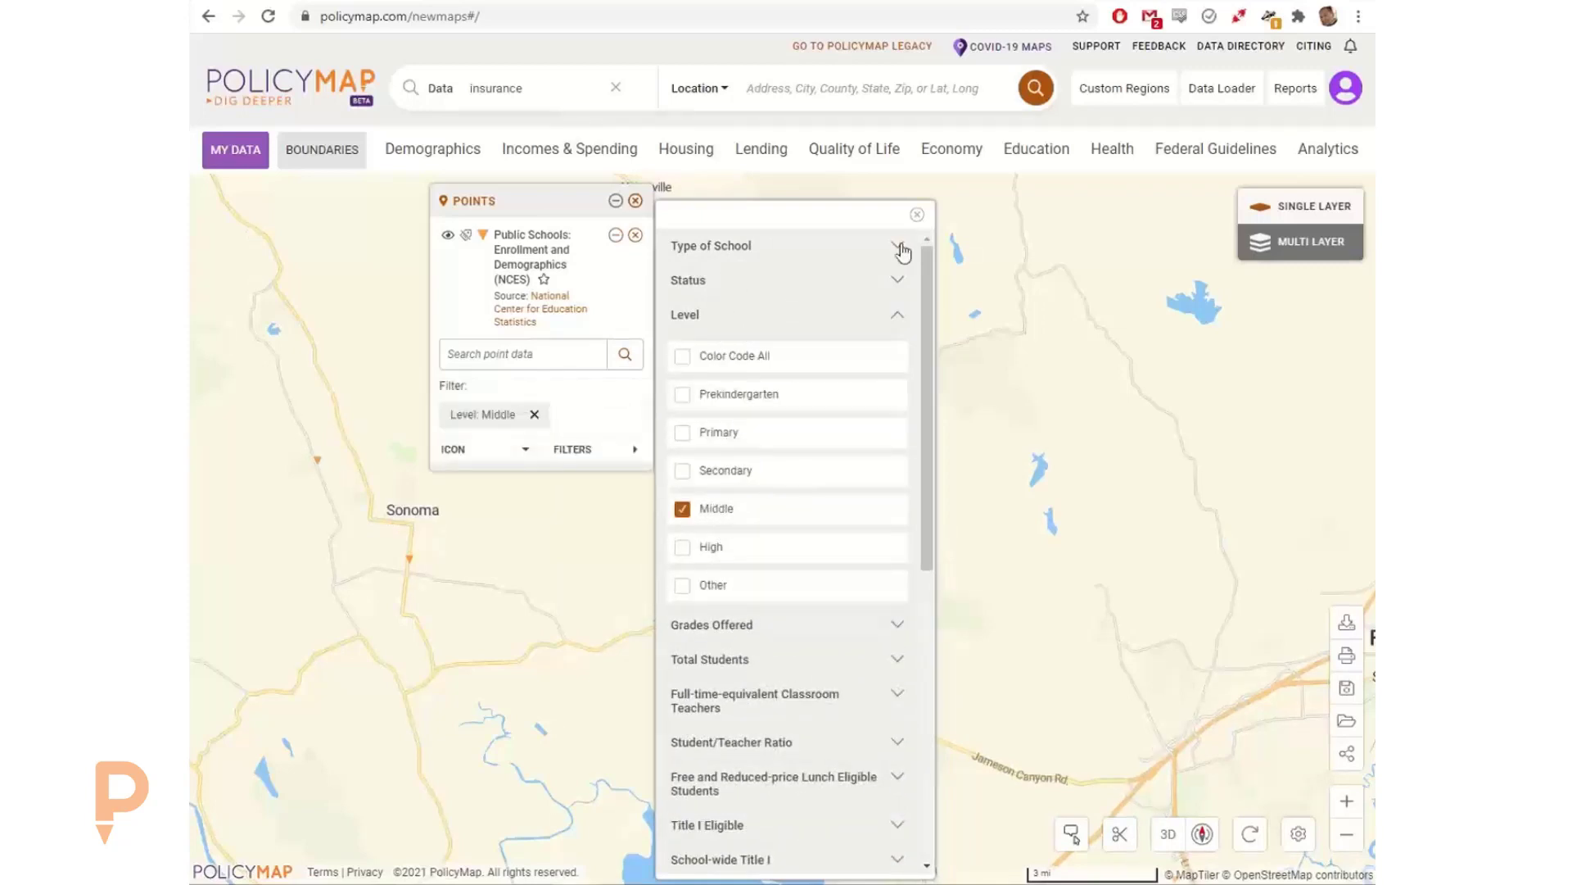
pyautogui.click(917, 215)
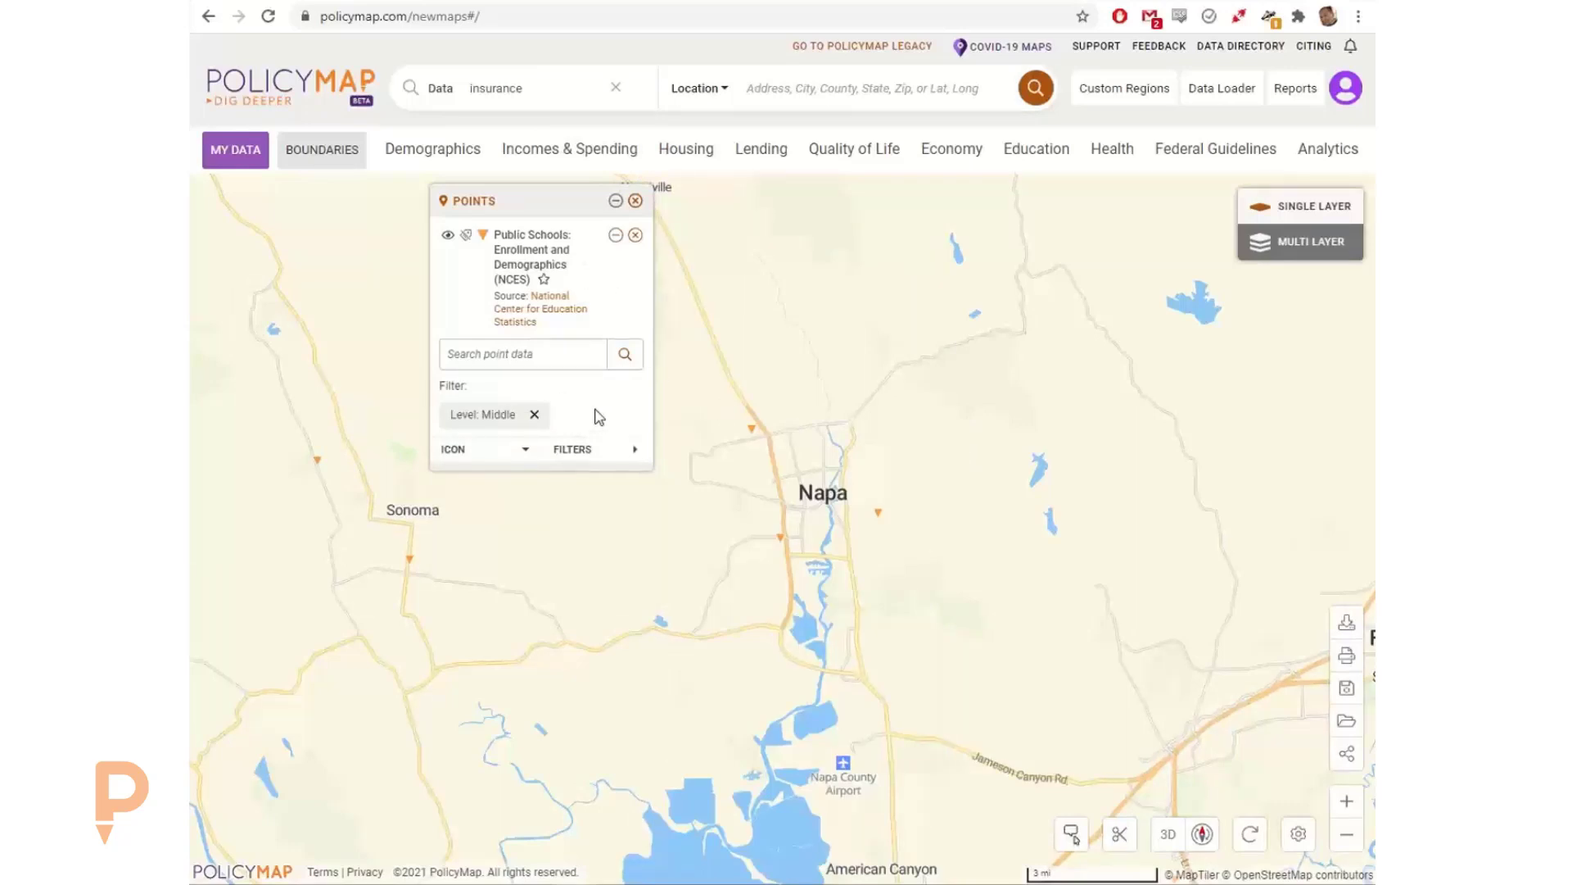
pyautogui.click(583, 453)
pyautogui.click(702, 549)
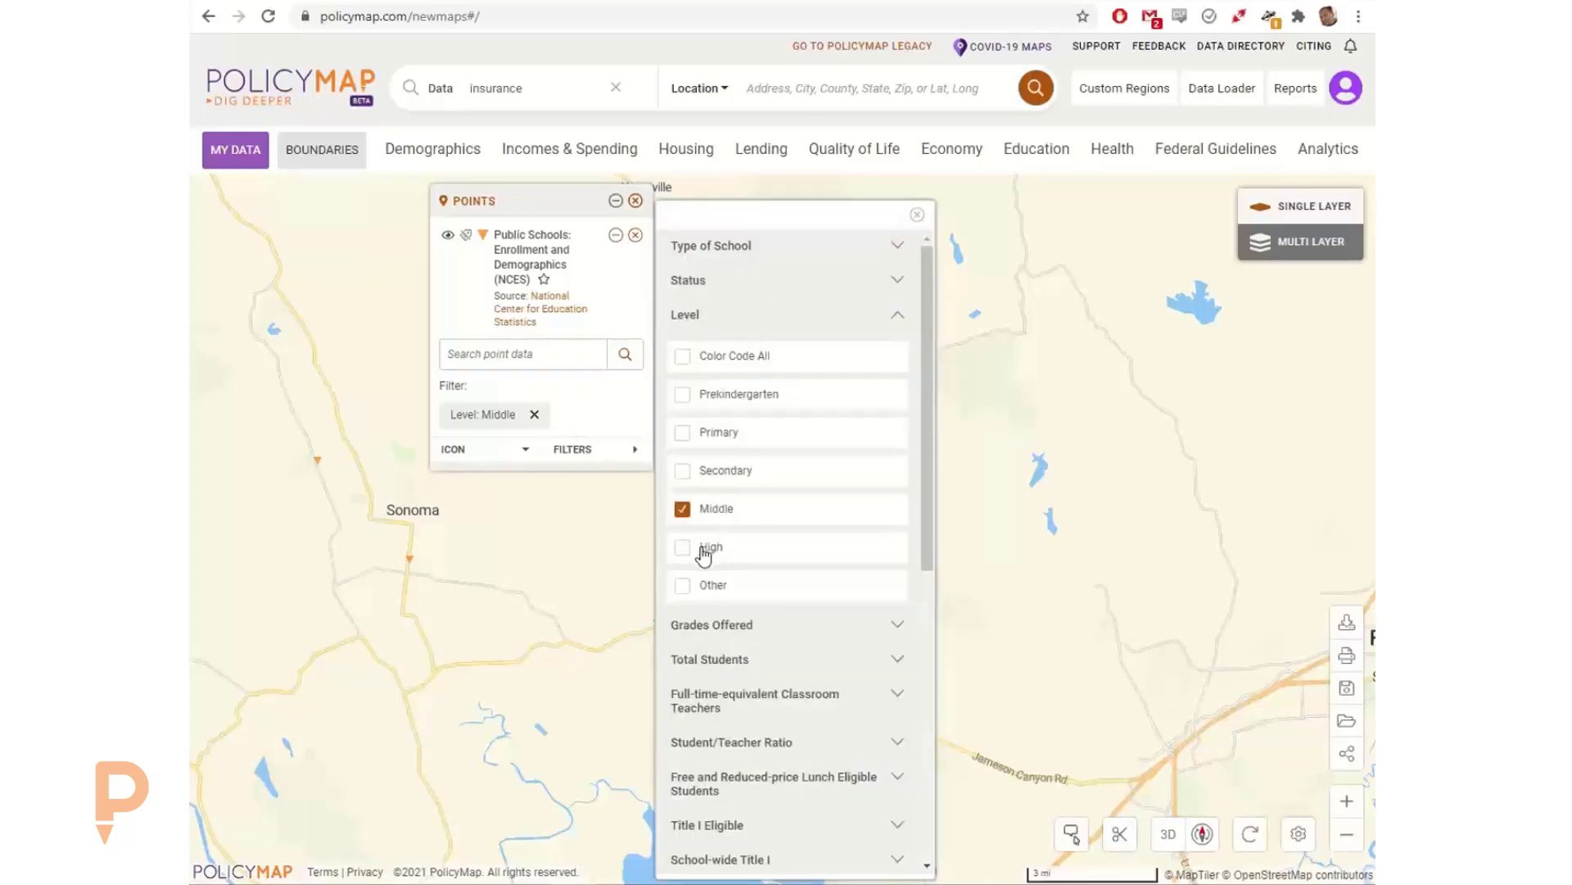
pyautogui.click(917, 214)
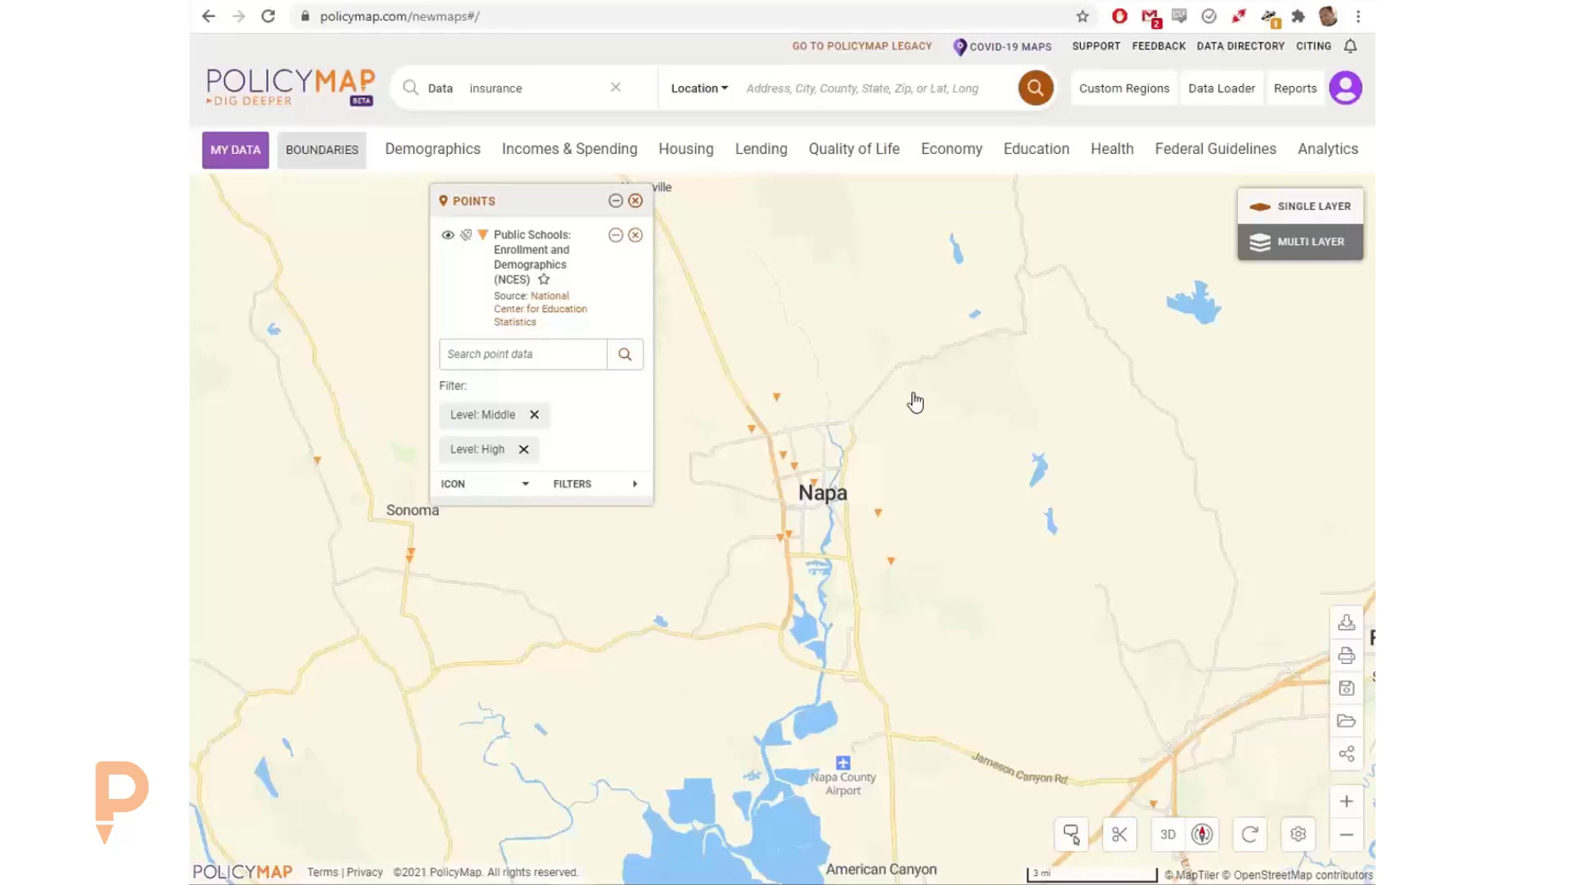
# Step: Filter the public school points further to student/teacher ratios of Less than 13 and 13 - 14.9
pyautogui.click(573, 485)
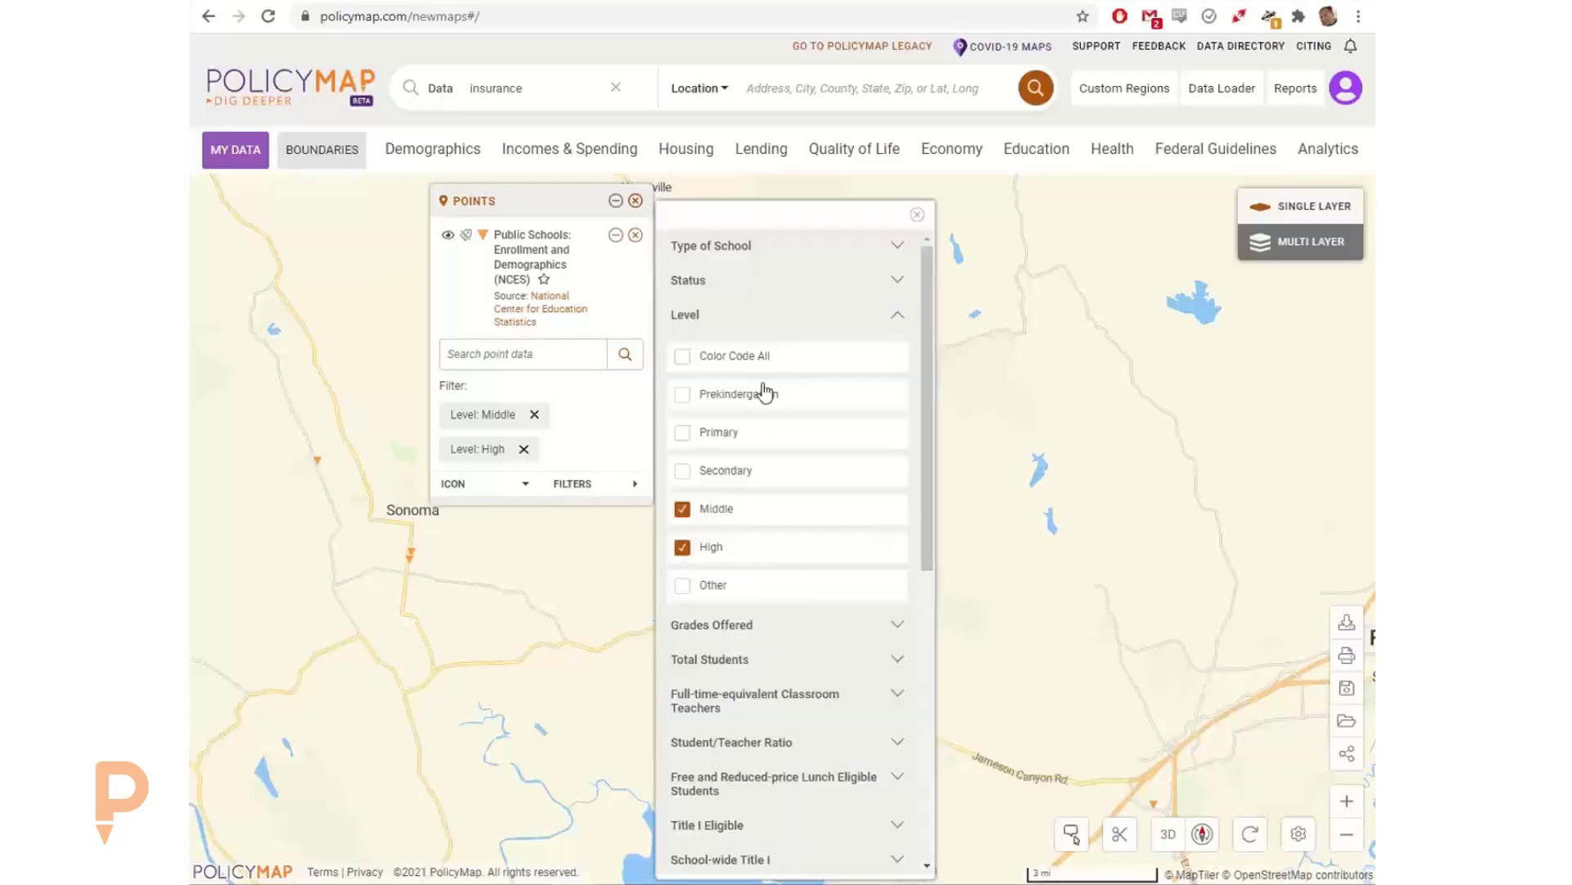
pyautogui.click(736, 322)
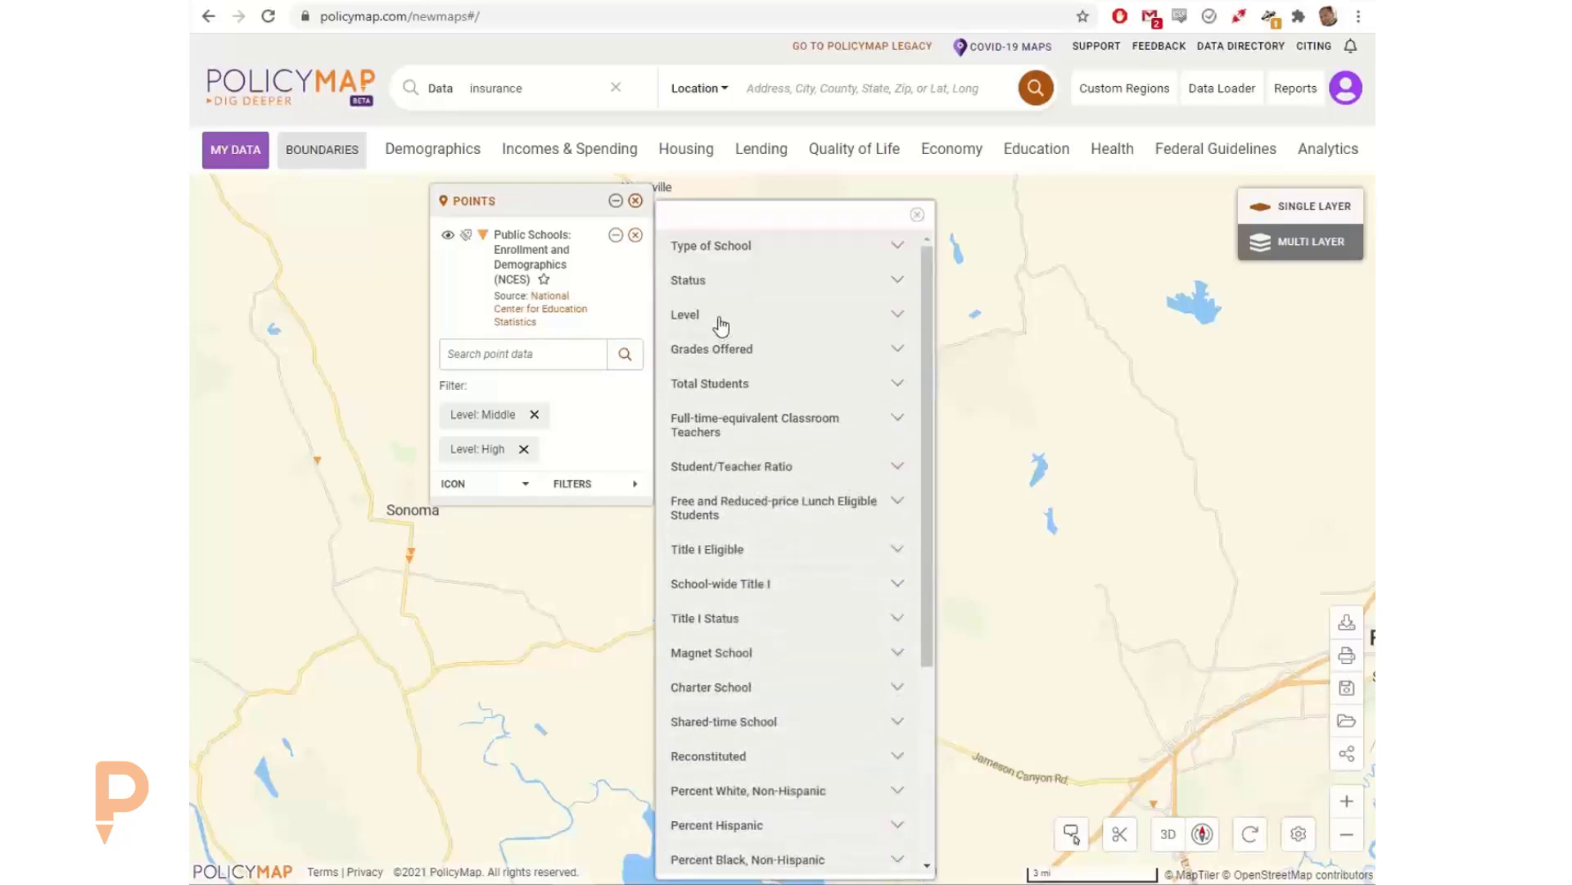
pyautogui.click(723, 468)
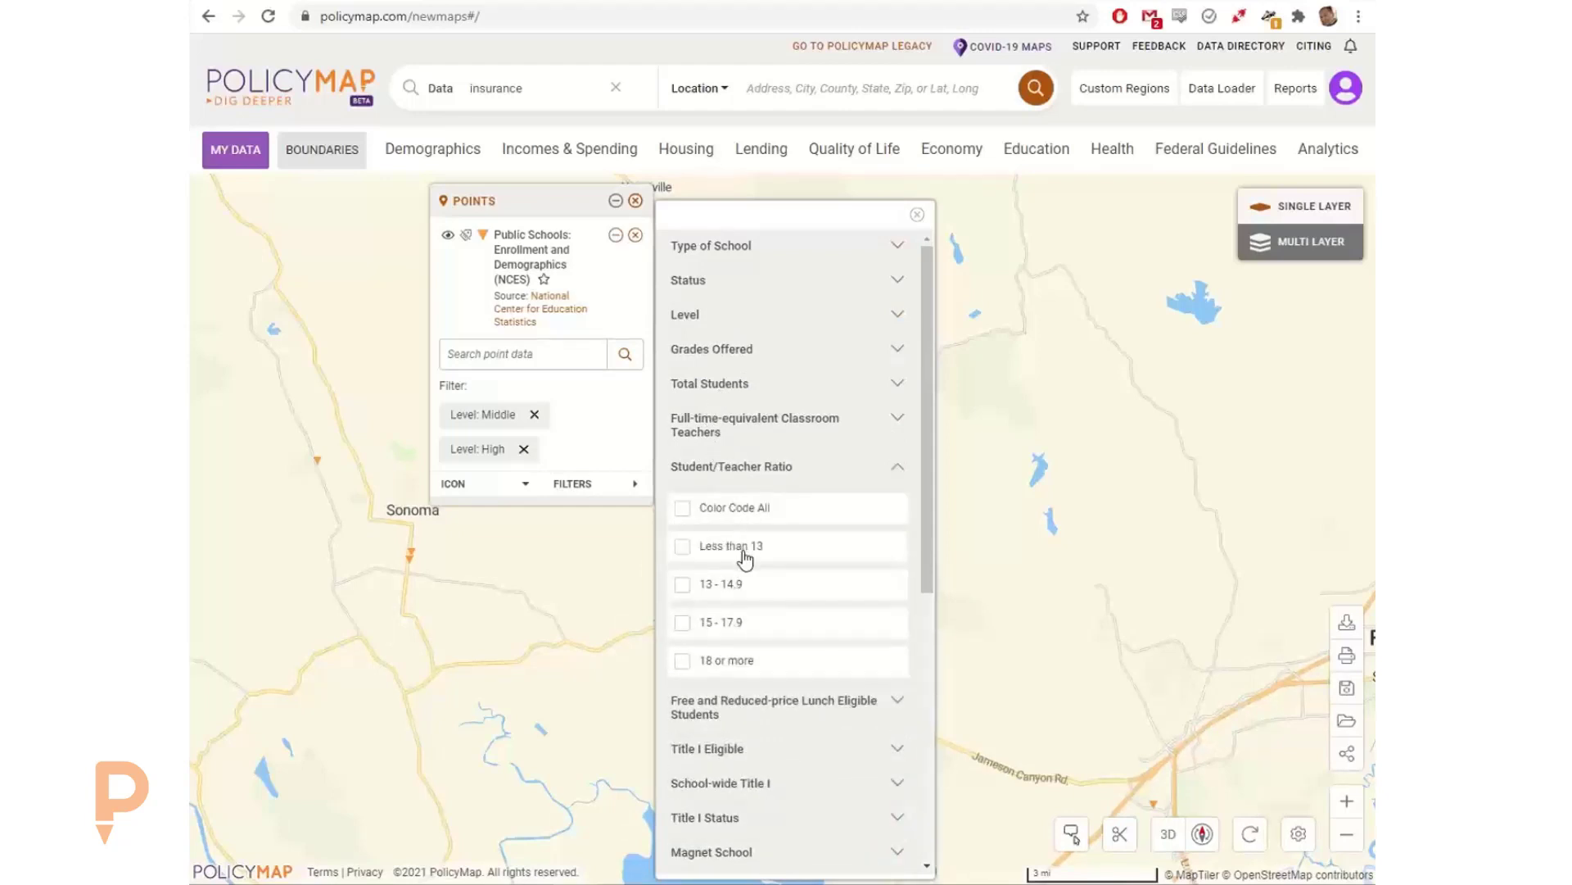
pyautogui.click(710, 547)
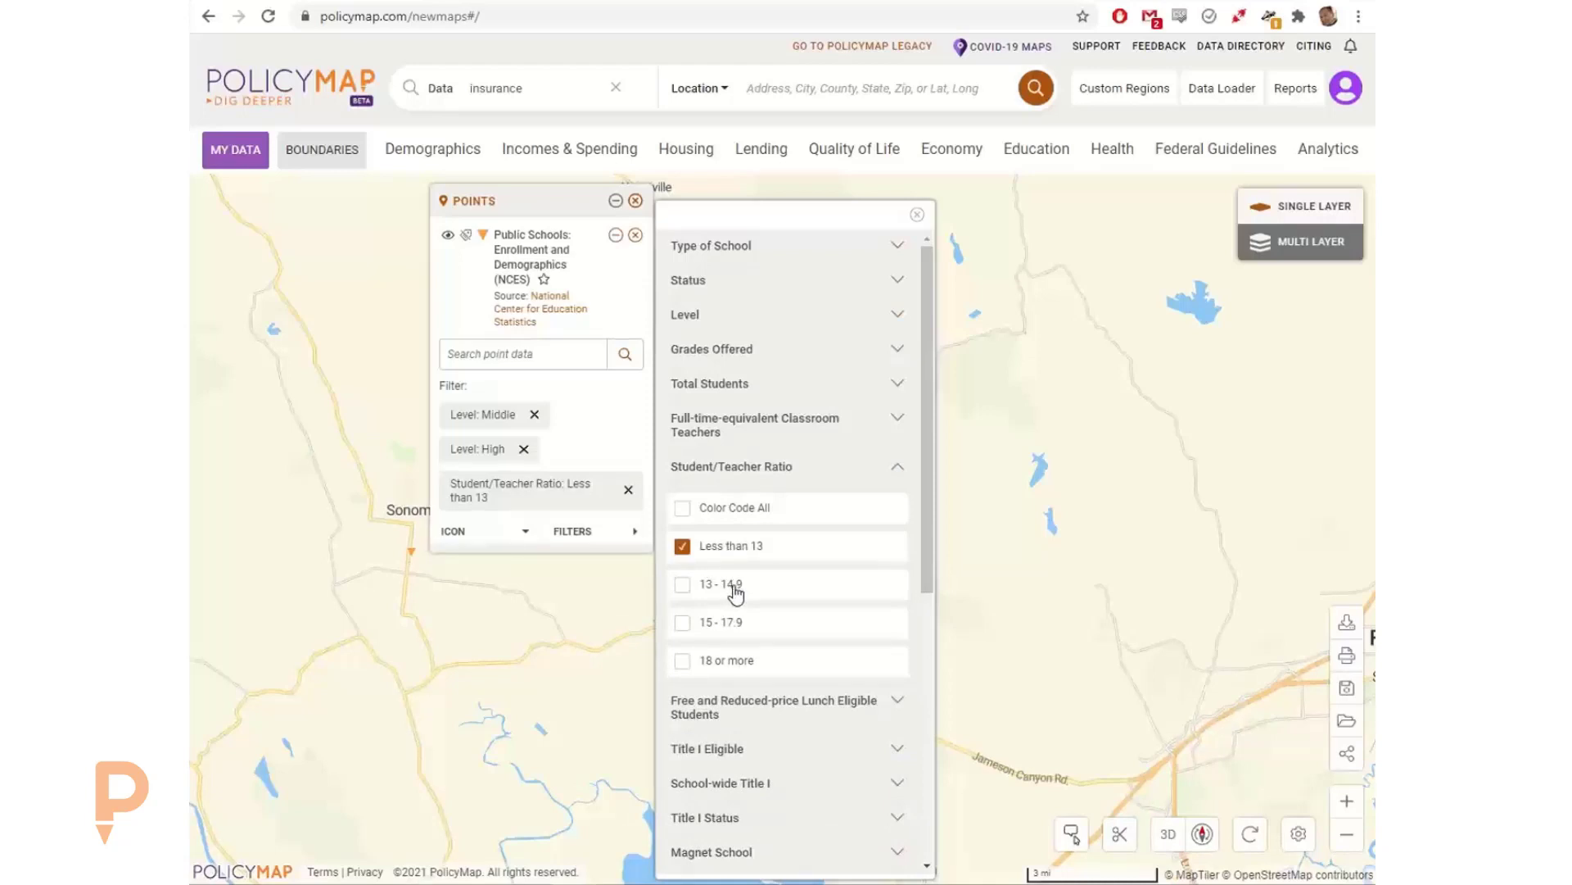
pyautogui.click(739, 588)
pyautogui.click(917, 215)
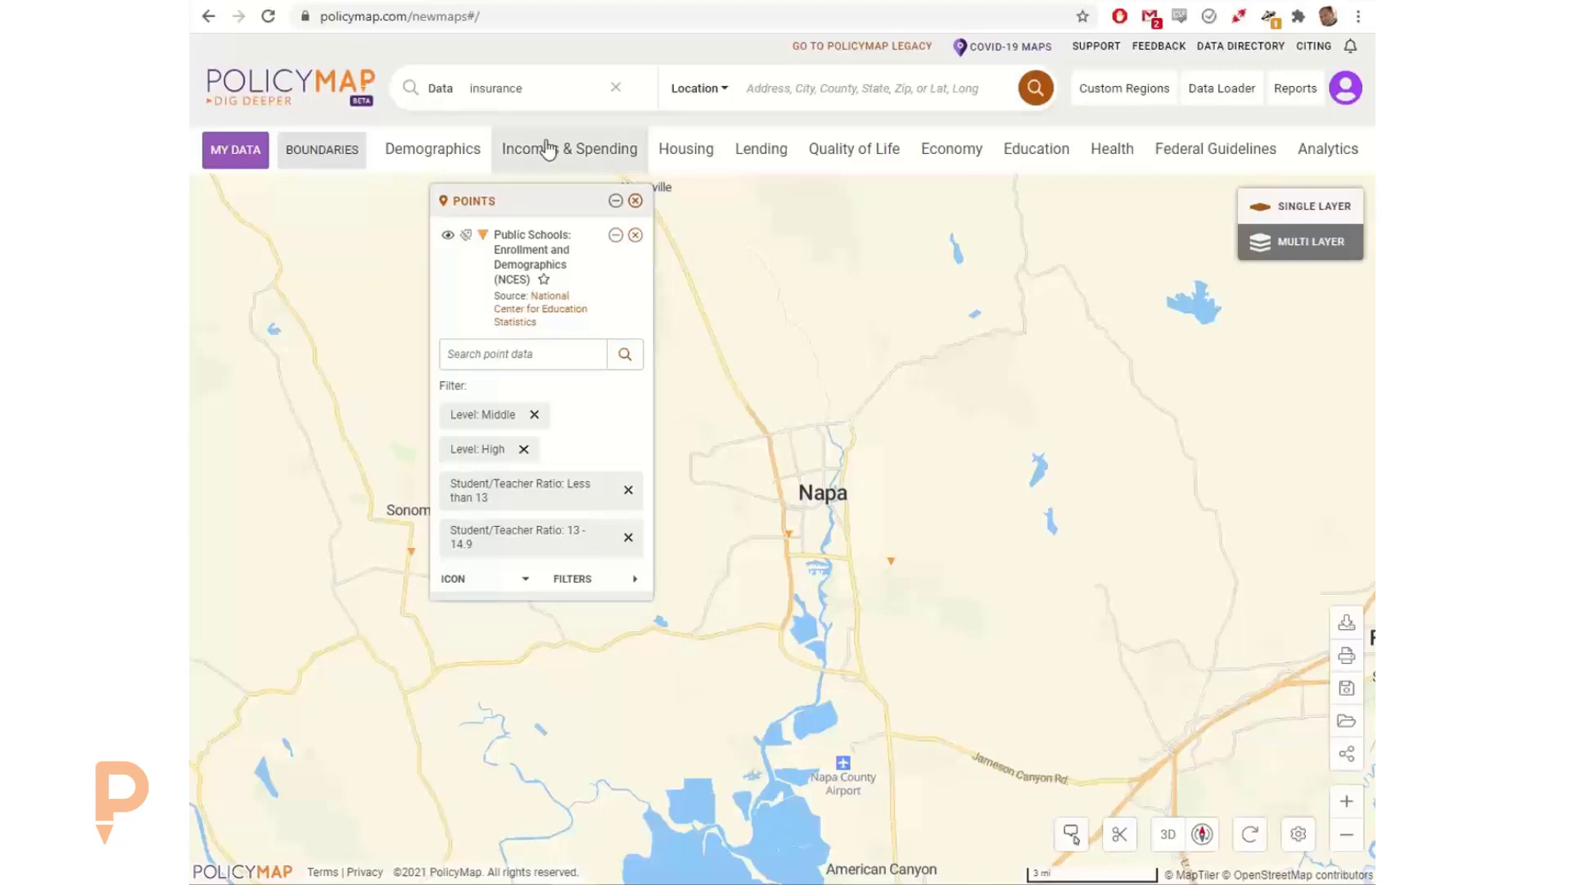
# Step: Search the data for insurance and add the estimated percent of all people without health insurance, 2015-2019, beneath the filtered schools
pyautogui.click(544, 85)
pyautogui.press('BackSpace')
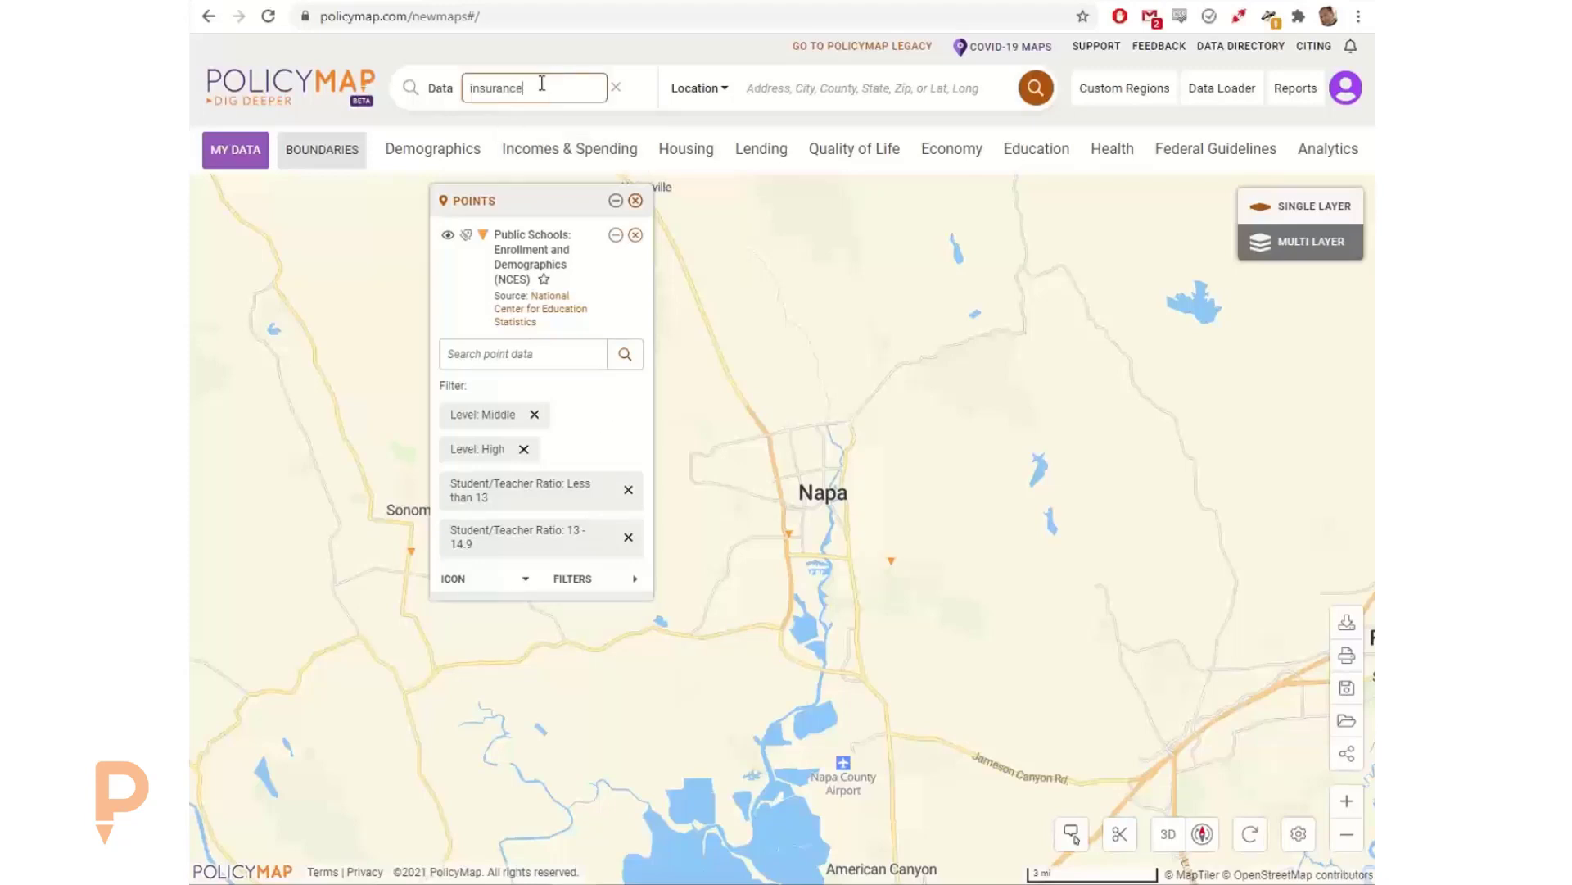
pyautogui.write('e')
pyautogui.click(597, 159)
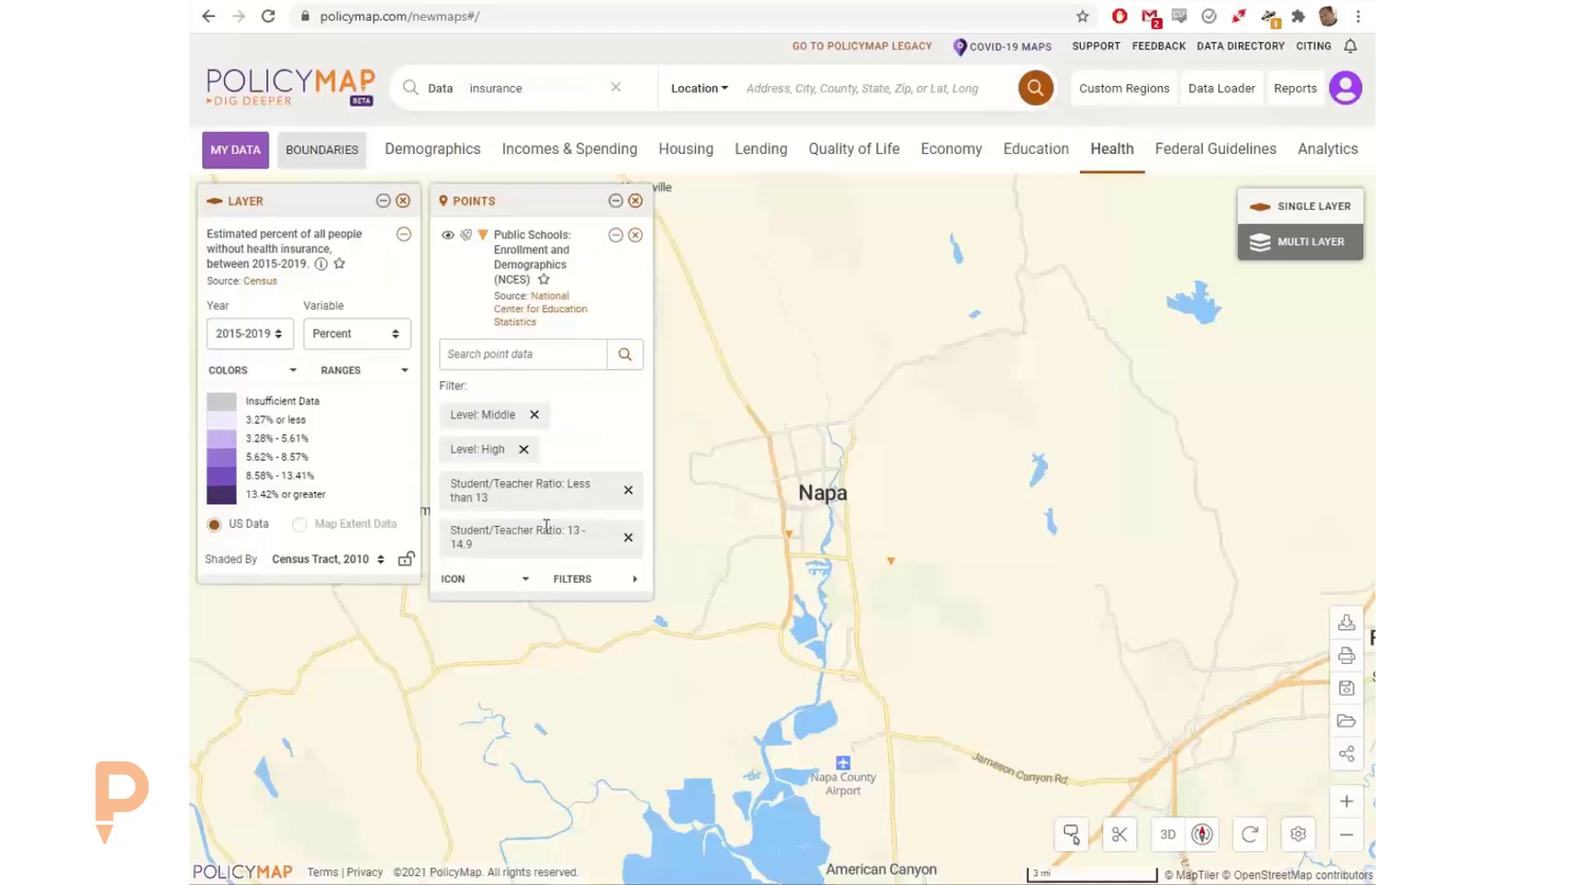
pyautogui.moveTo(846, 472)
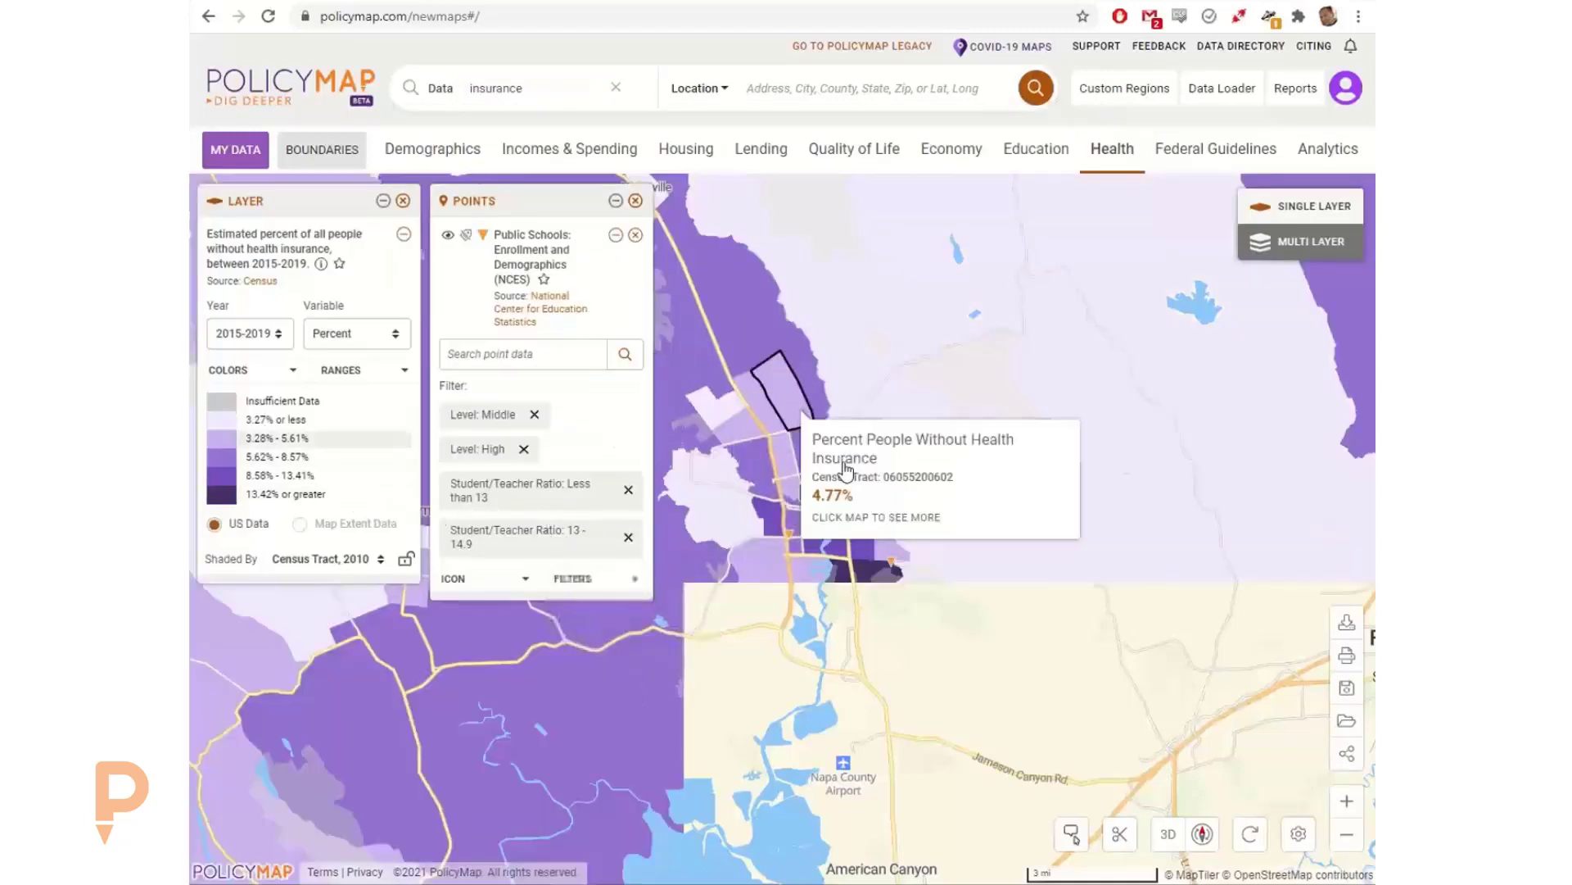
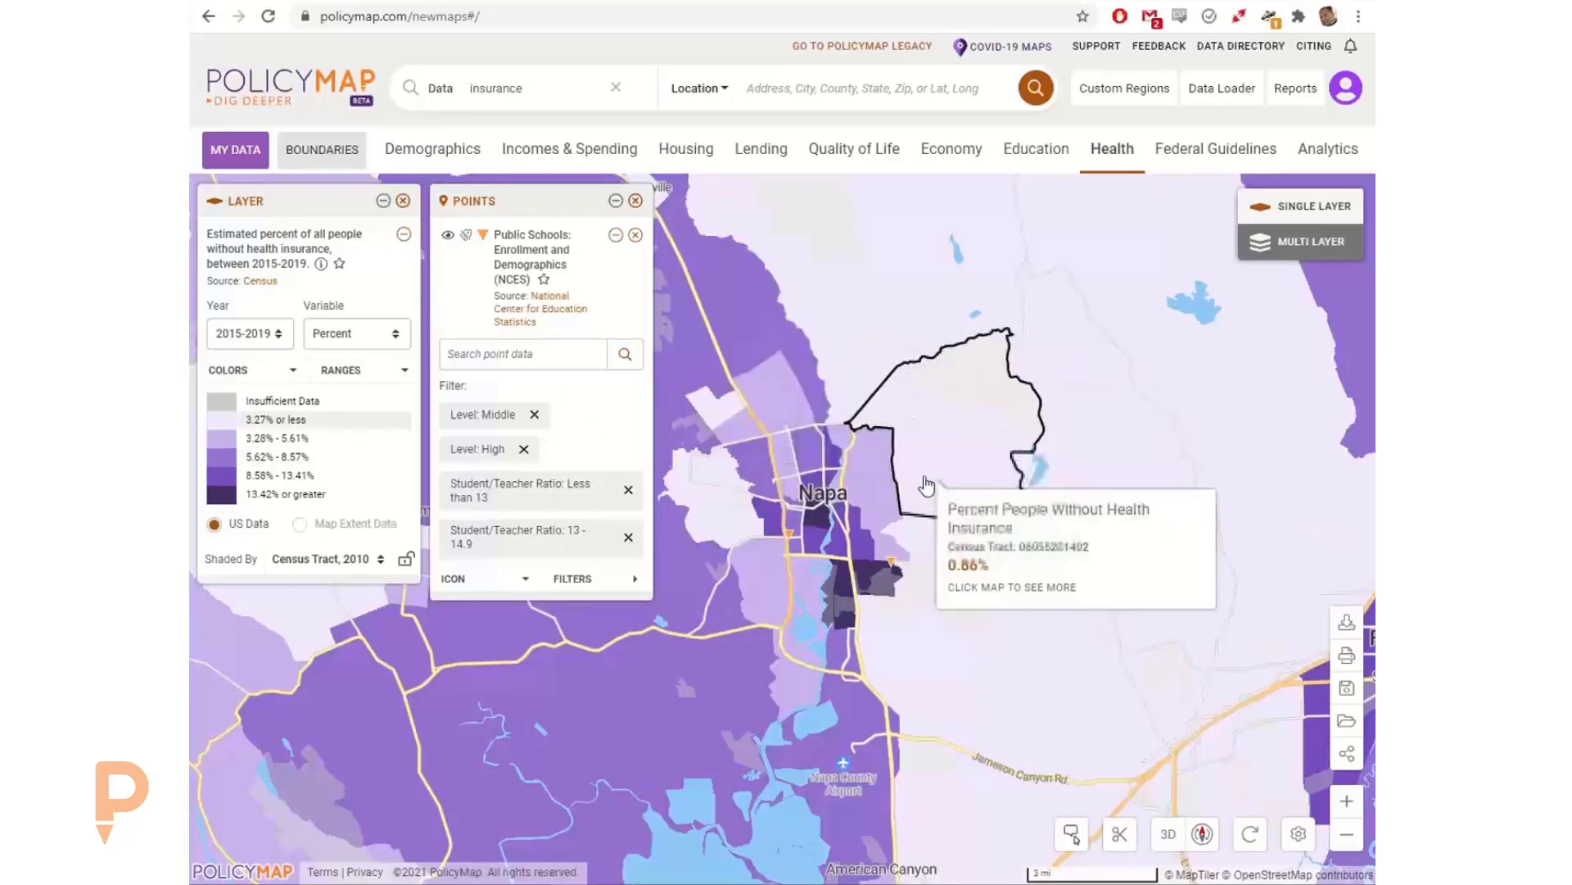
# Step: Remove the filtered public school points from the map, leaving only the health insurance layer
pyautogui.scroll(1, 927, 485)
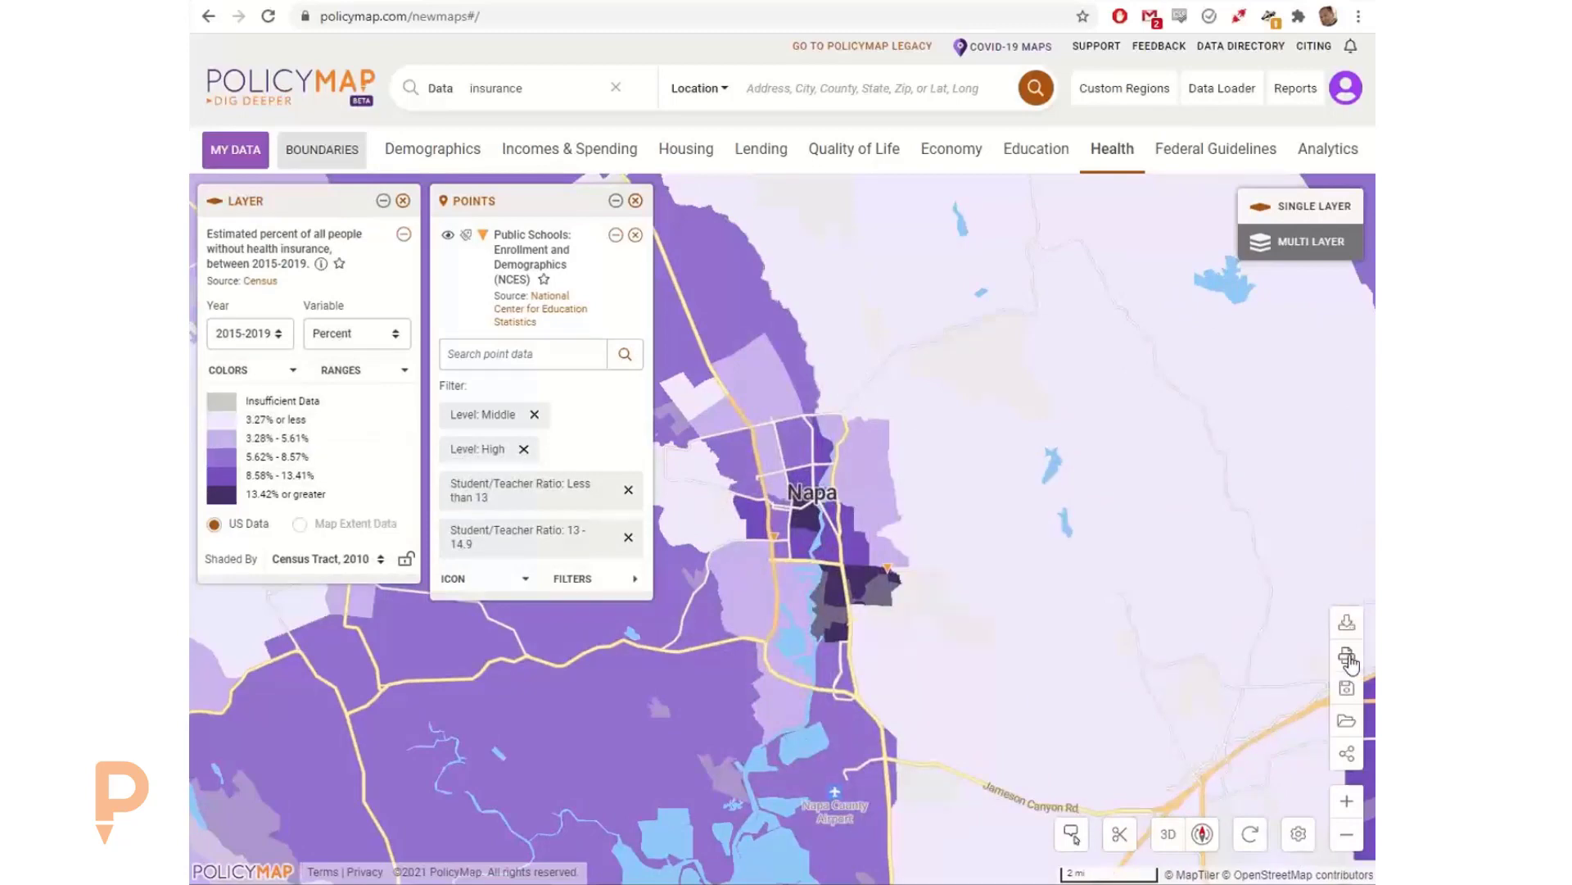
pyautogui.click(1348, 658)
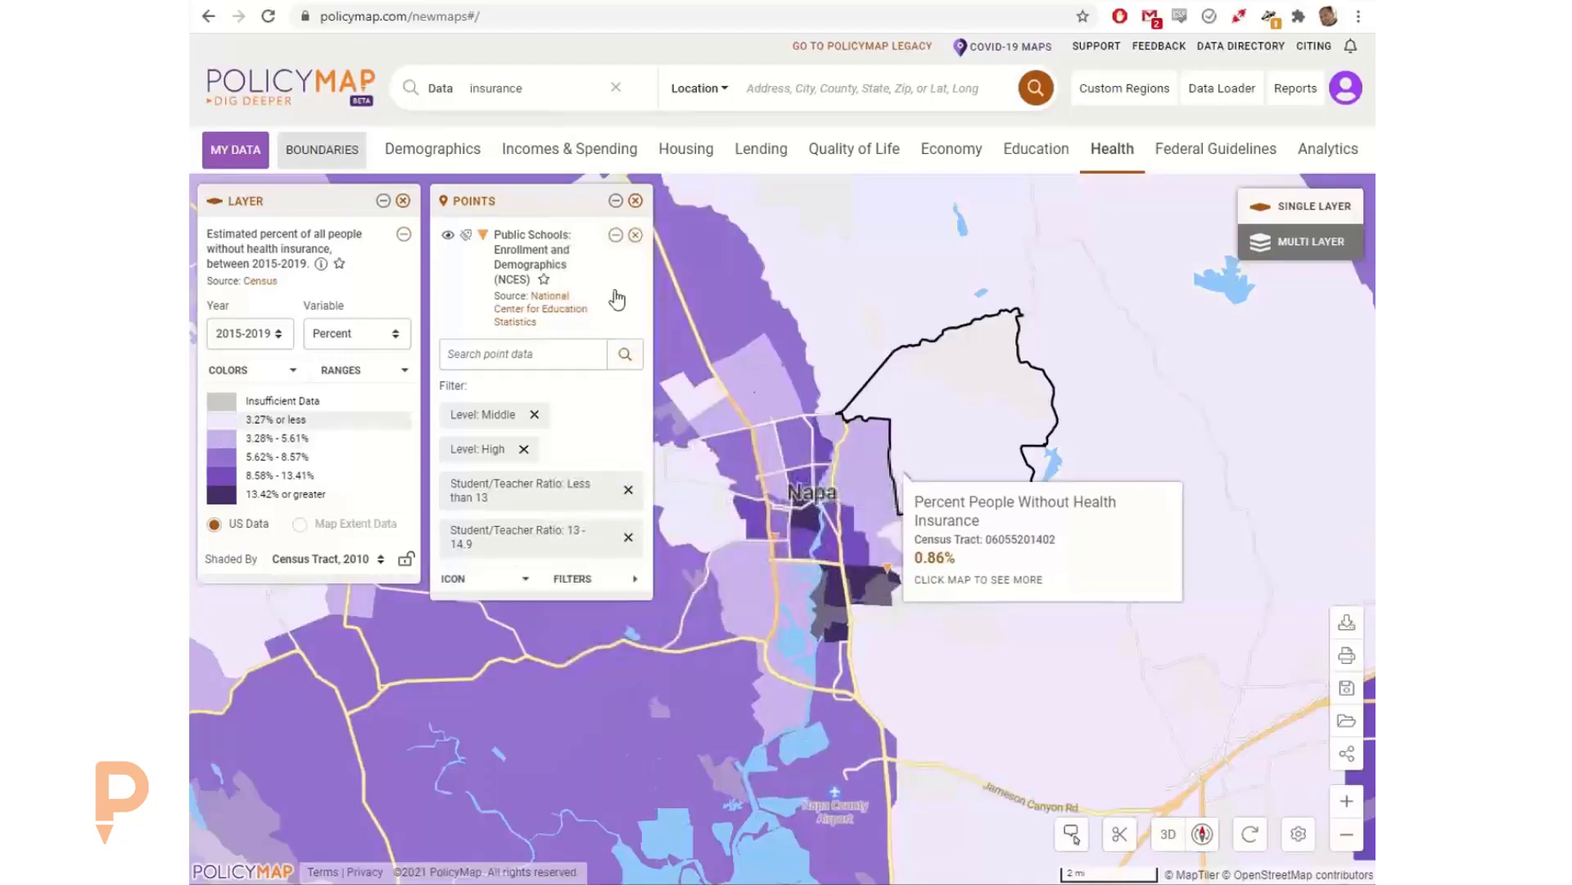
pyautogui.click(636, 201)
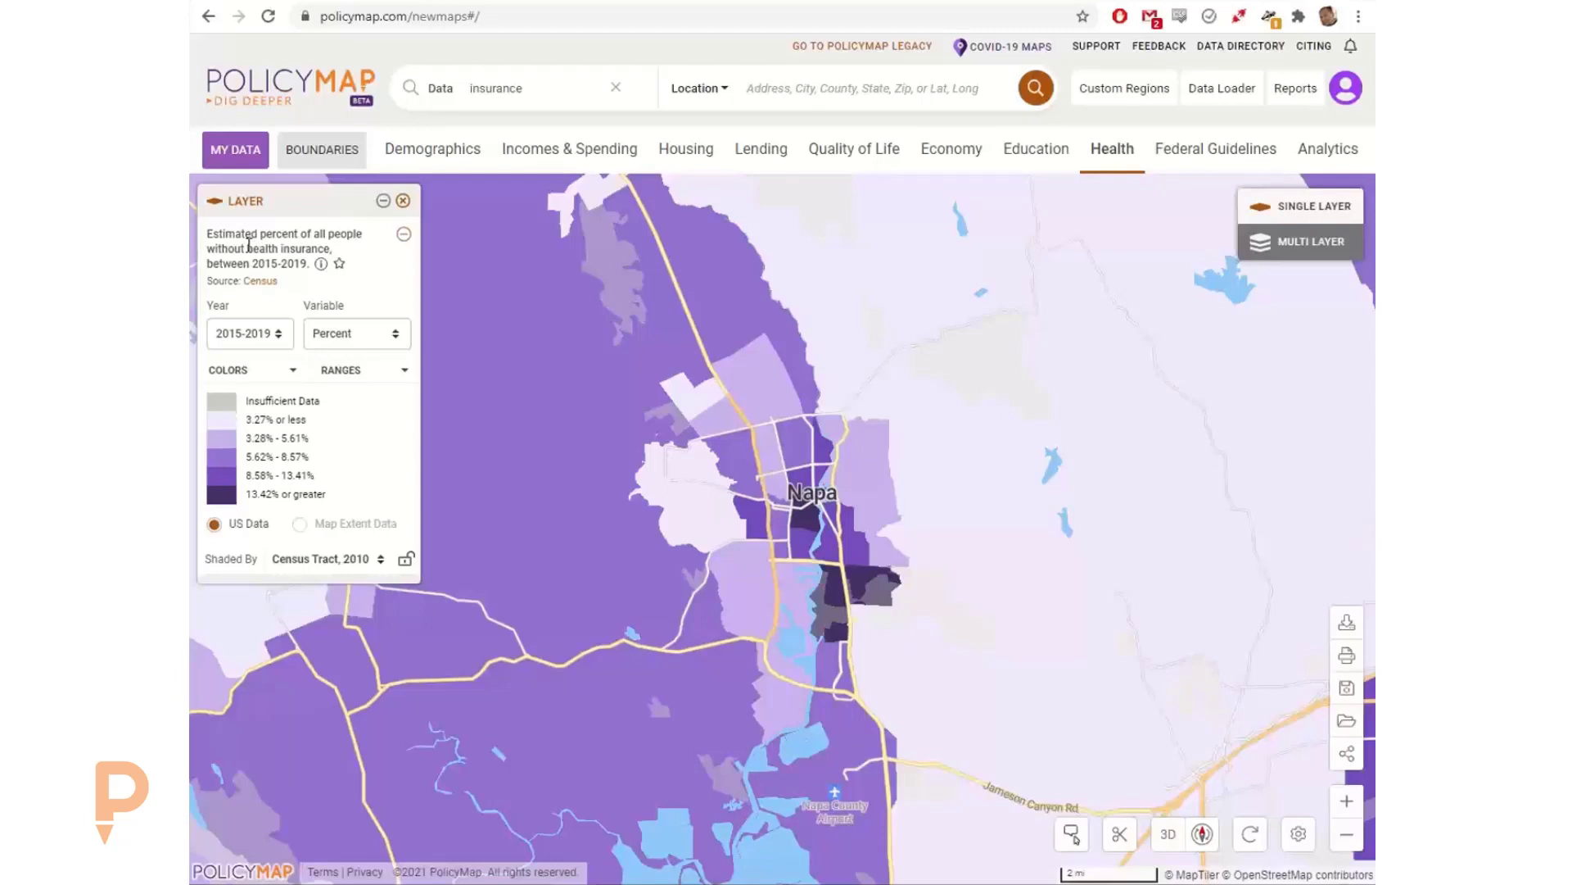
# Step: Map the percent of non-federal workers, by residence, age 29 or younger from the Economy workforce characteristics data
pyautogui.click(937, 157)
pyautogui.click(426, 454)
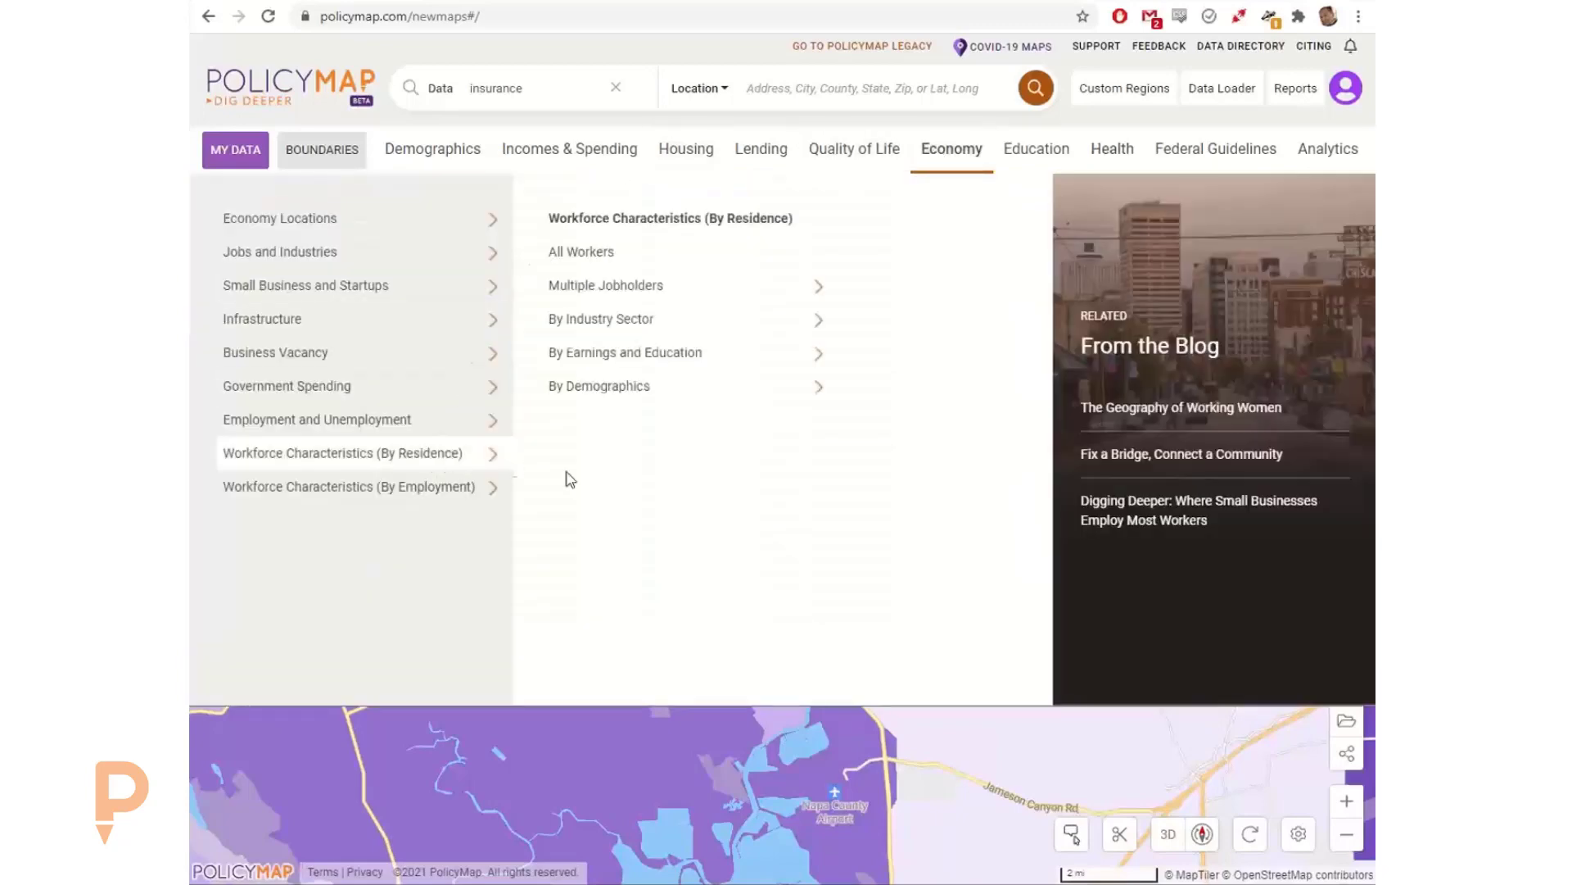
pyautogui.click(789, 406)
pyautogui.click(864, 253)
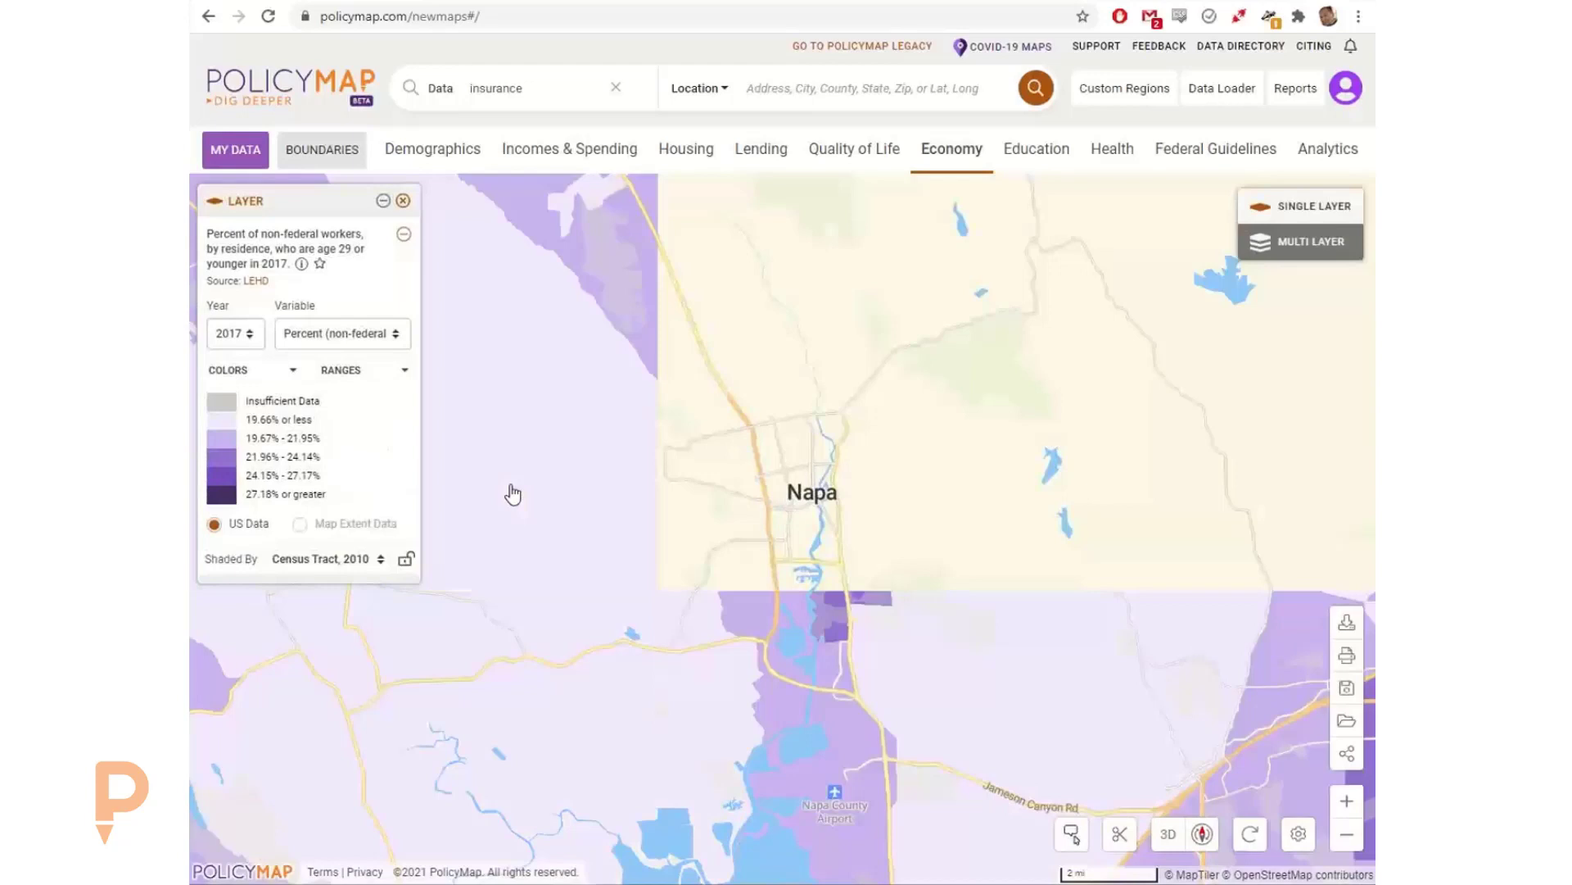
# Step: Switch the map to multi-layer mode and set the young worker layer's minimum to 20%
pyautogui.click(1291, 253)
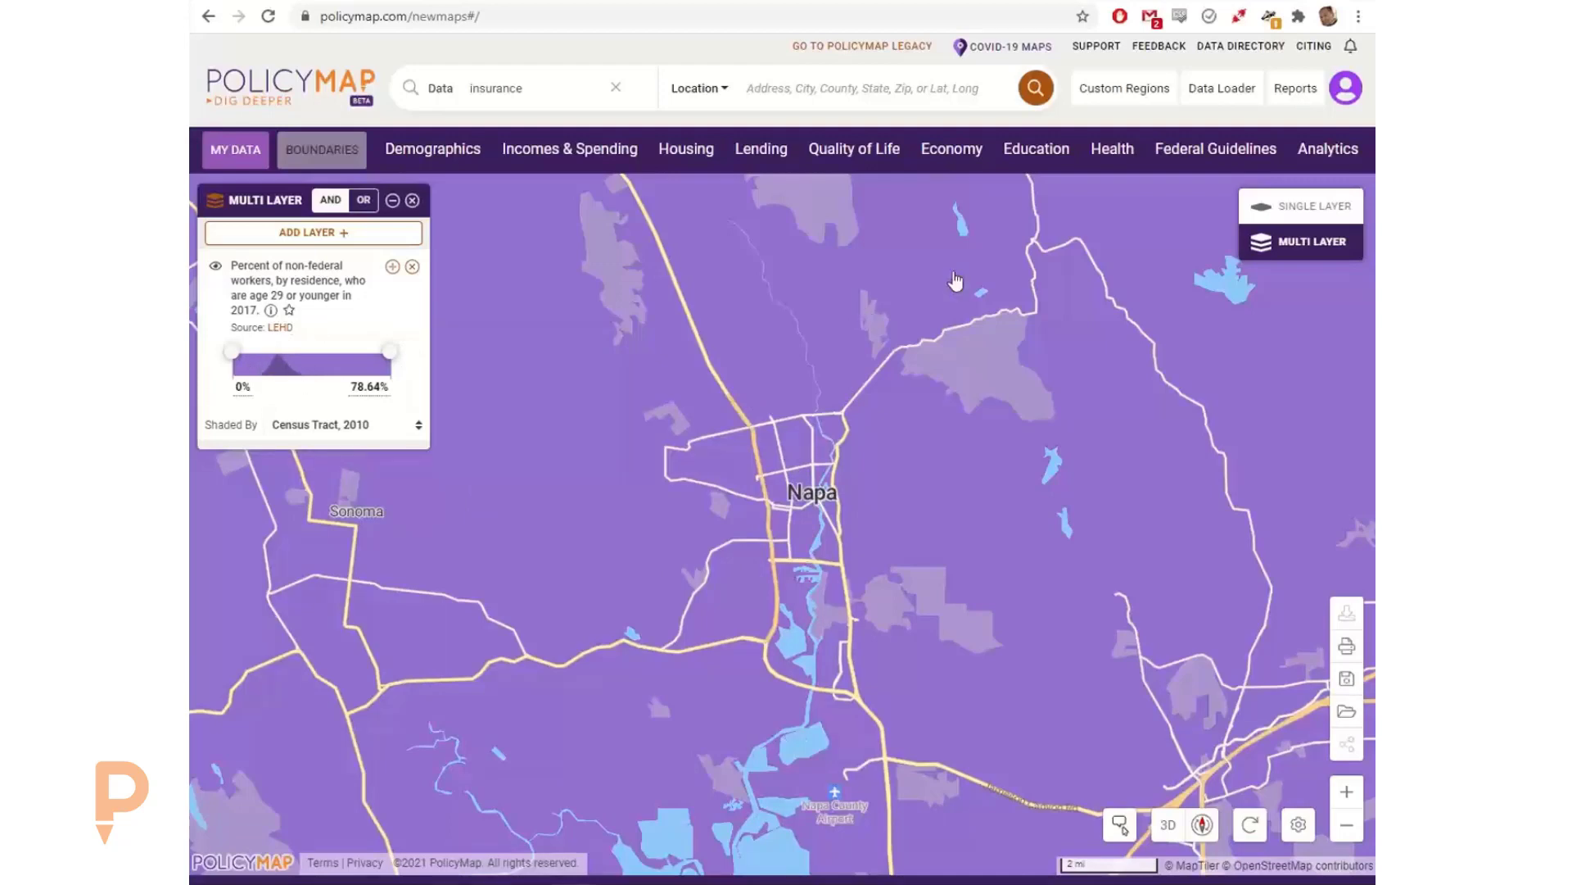
pyautogui.click(1269, 223)
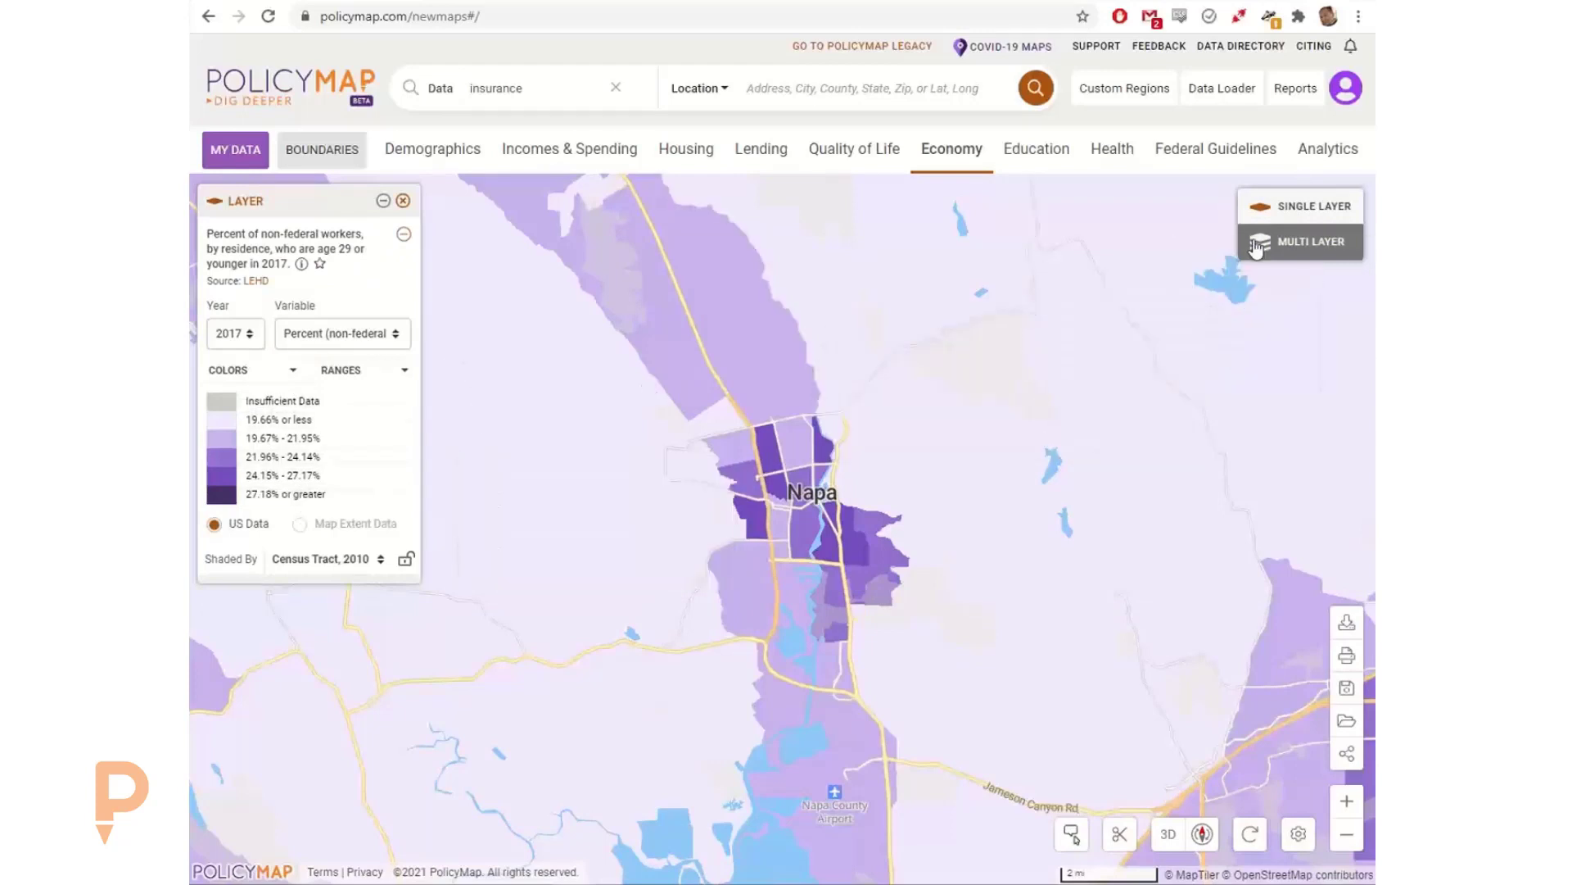
pyautogui.click(1288, 257)
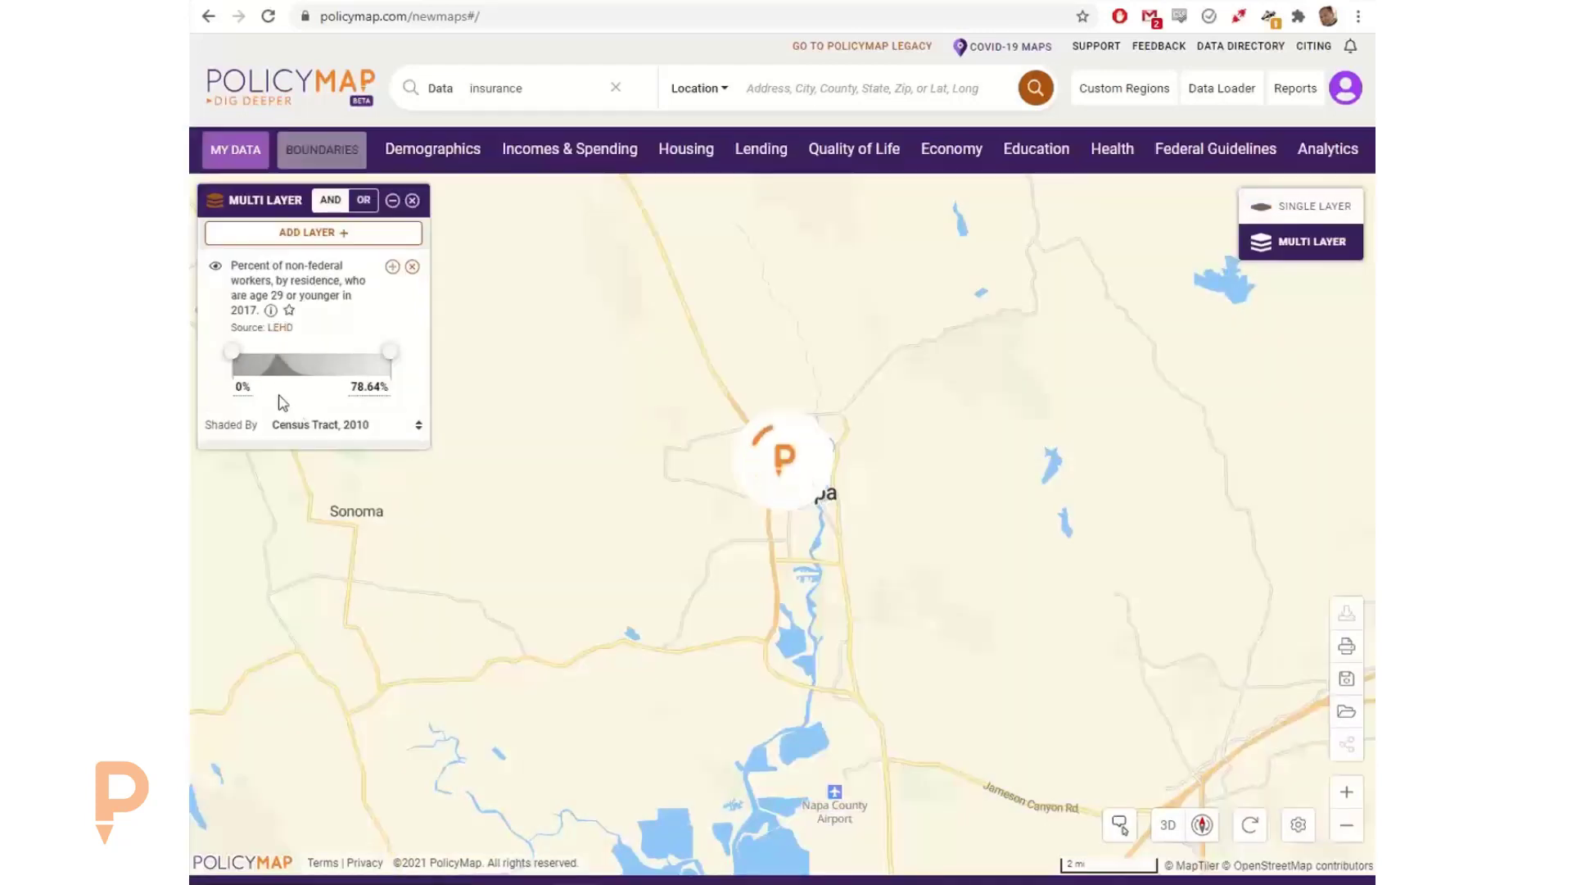
pyautogui.click(252, 387)
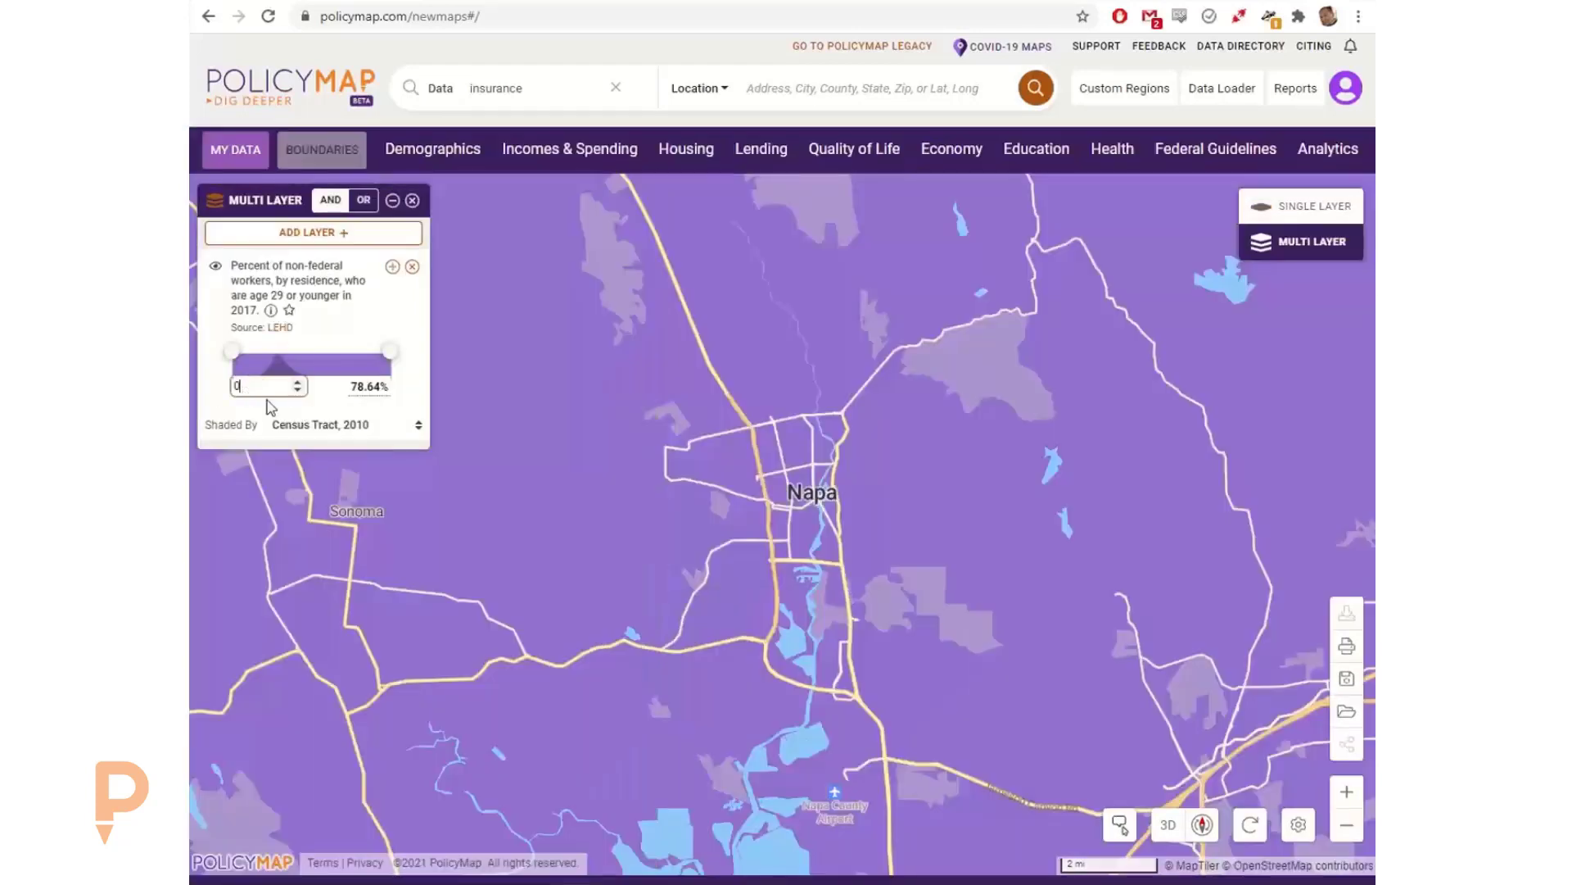
pyautogui.write('20')
pyautogui.click(351, 326)
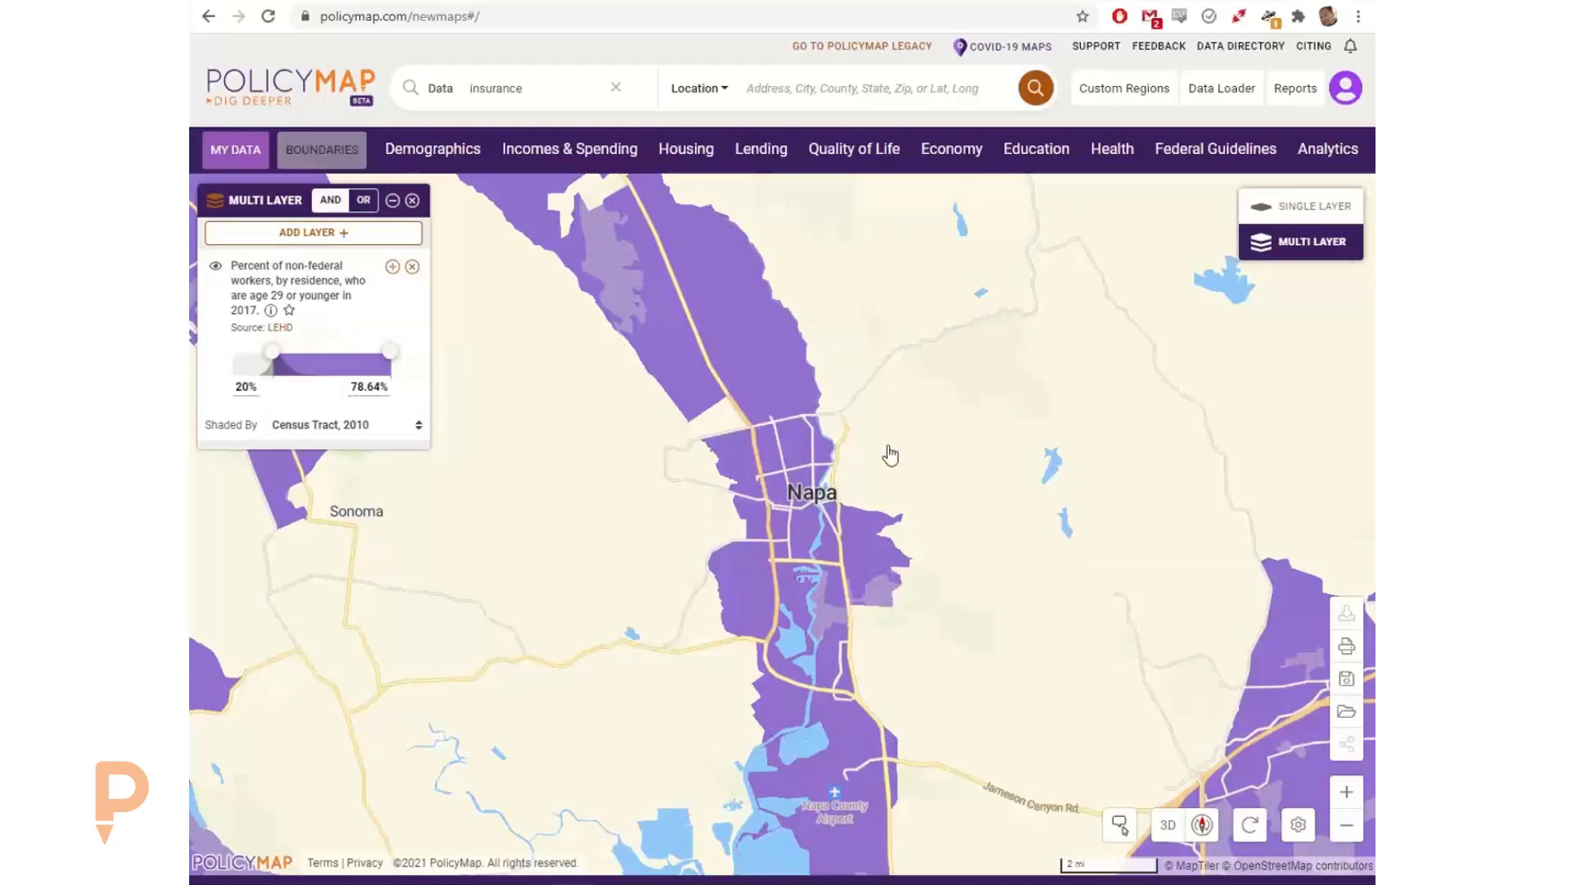
# Step: Inspect the young worker values of an unshaded census tract east of Napa and a shaded tract in Napa
pyautogui.click(920, 494)
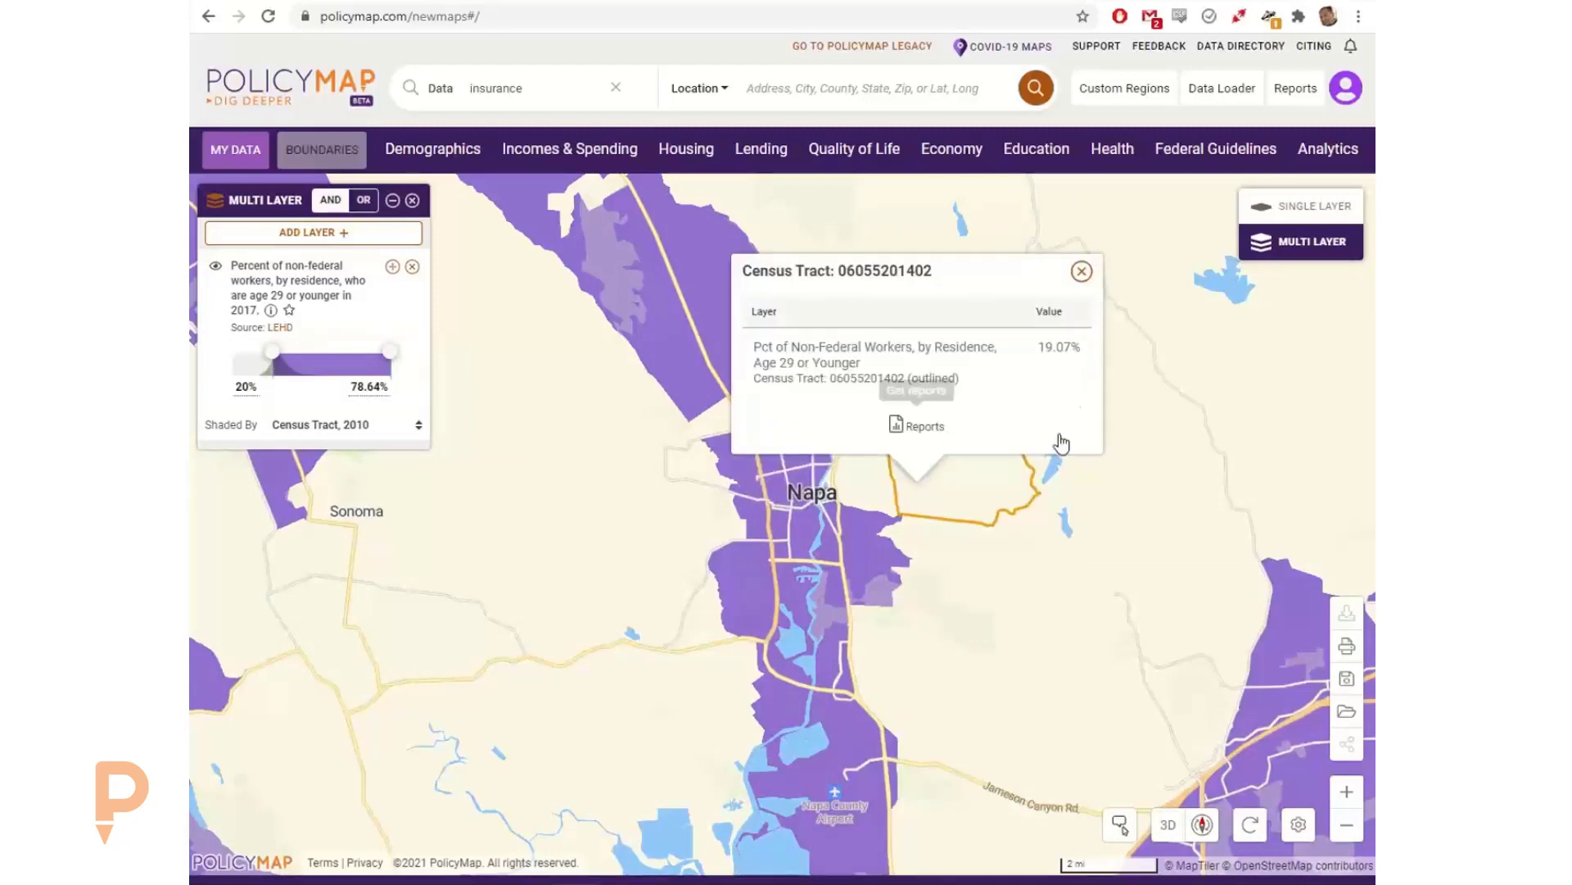
pyautogui.moveTo(867, 534); pyautogui.dragTo(864, 535)
pyautogui.click(863, 545)
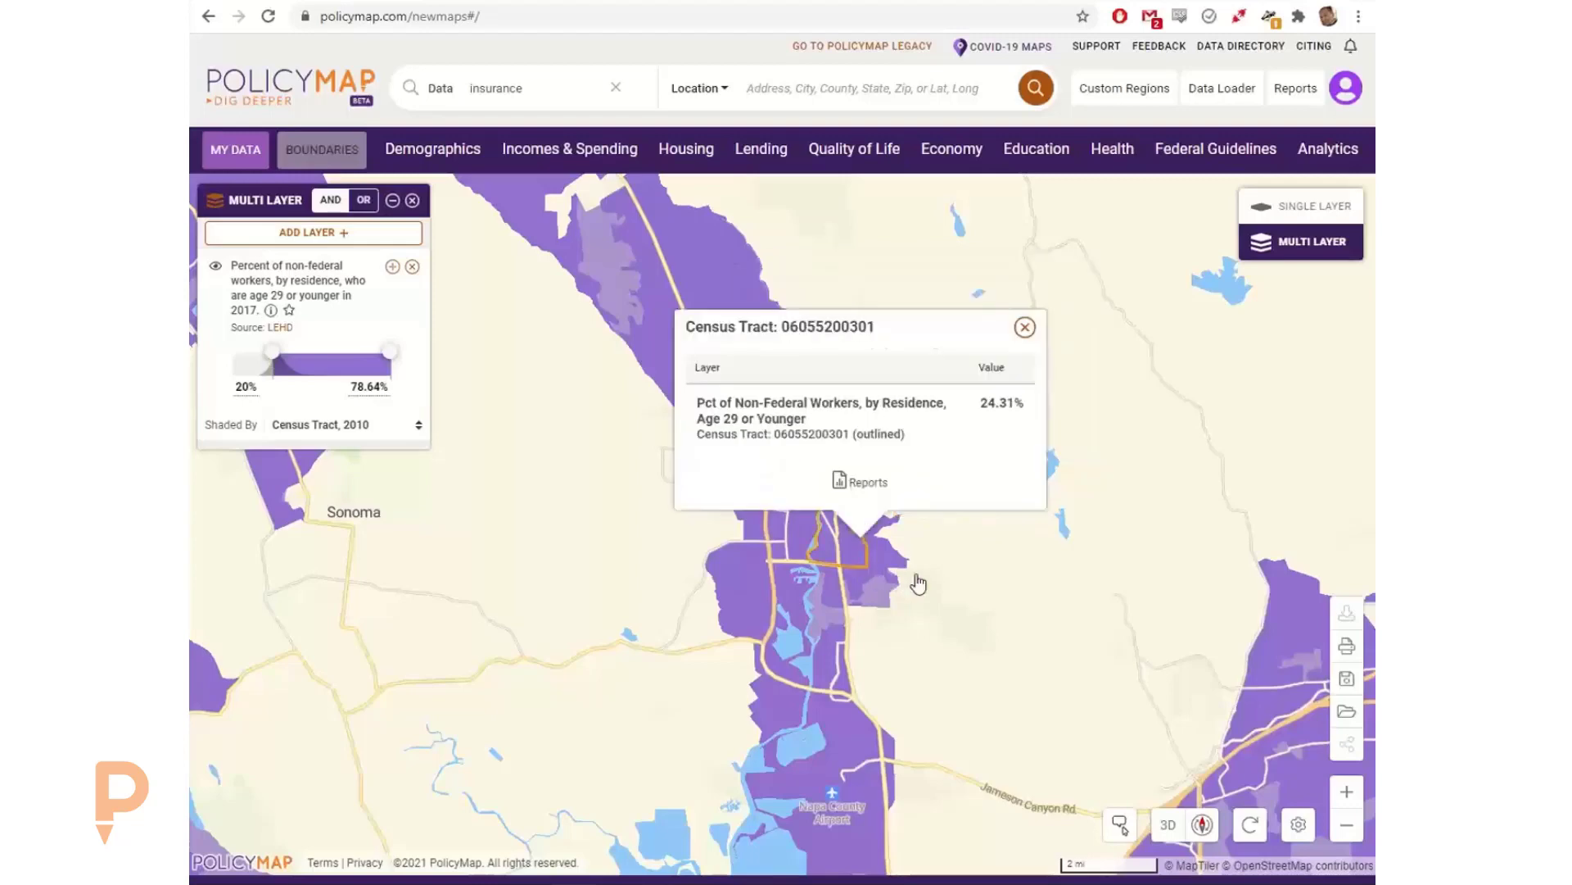
# Step: Set the young worker layer's minimum to 22% and close the census tract details
pyautogui.click(246, 385)
pyautogui.write('2')
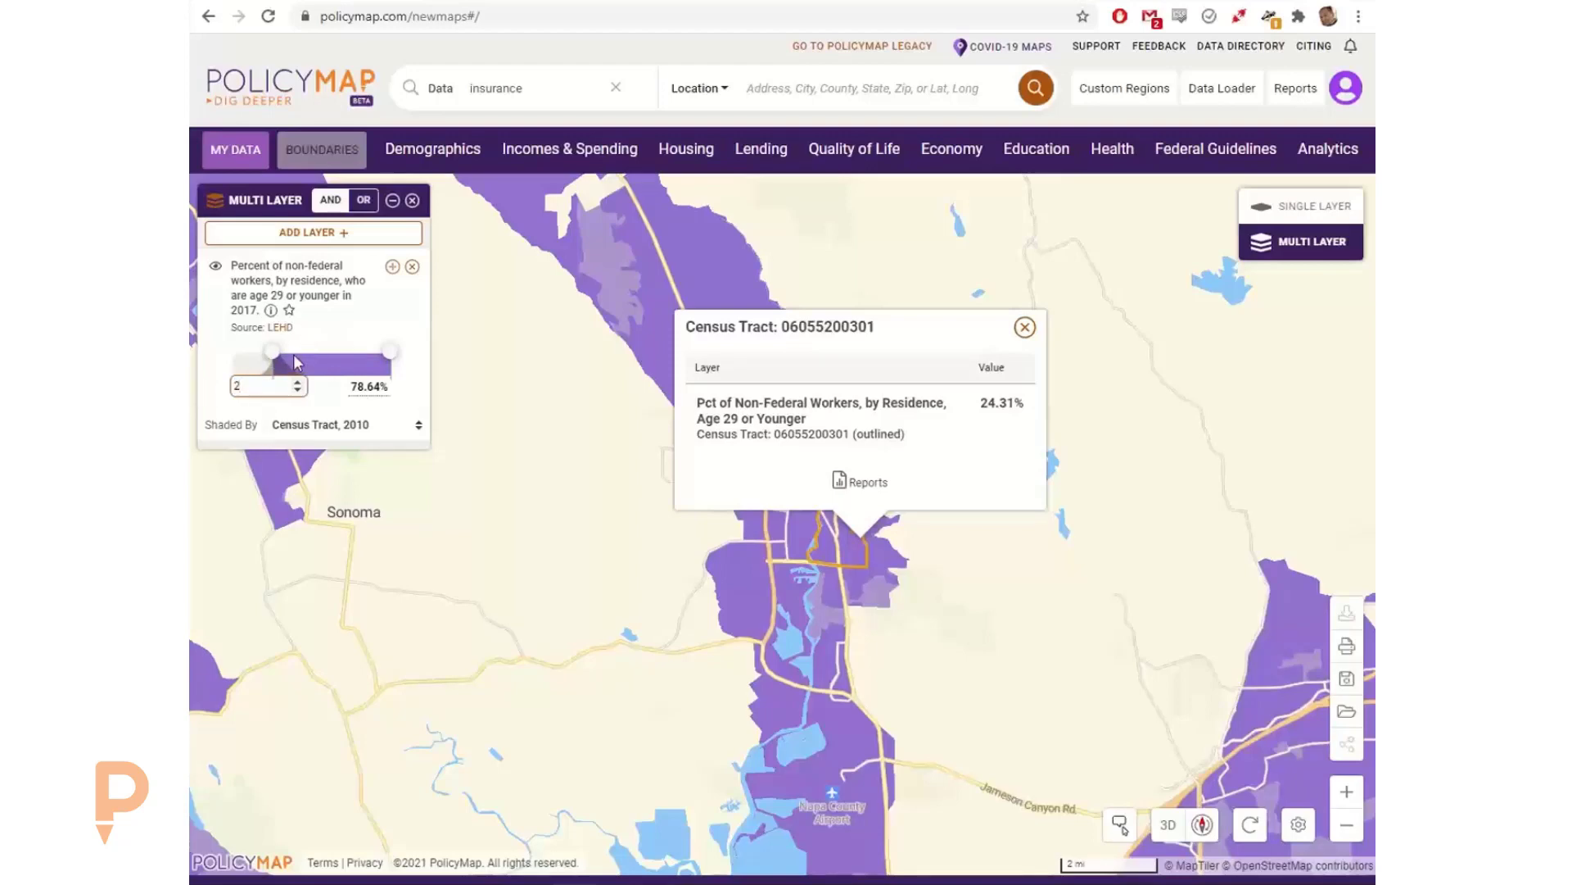
pyautogui.write('2')
pyautogui.press('Return')
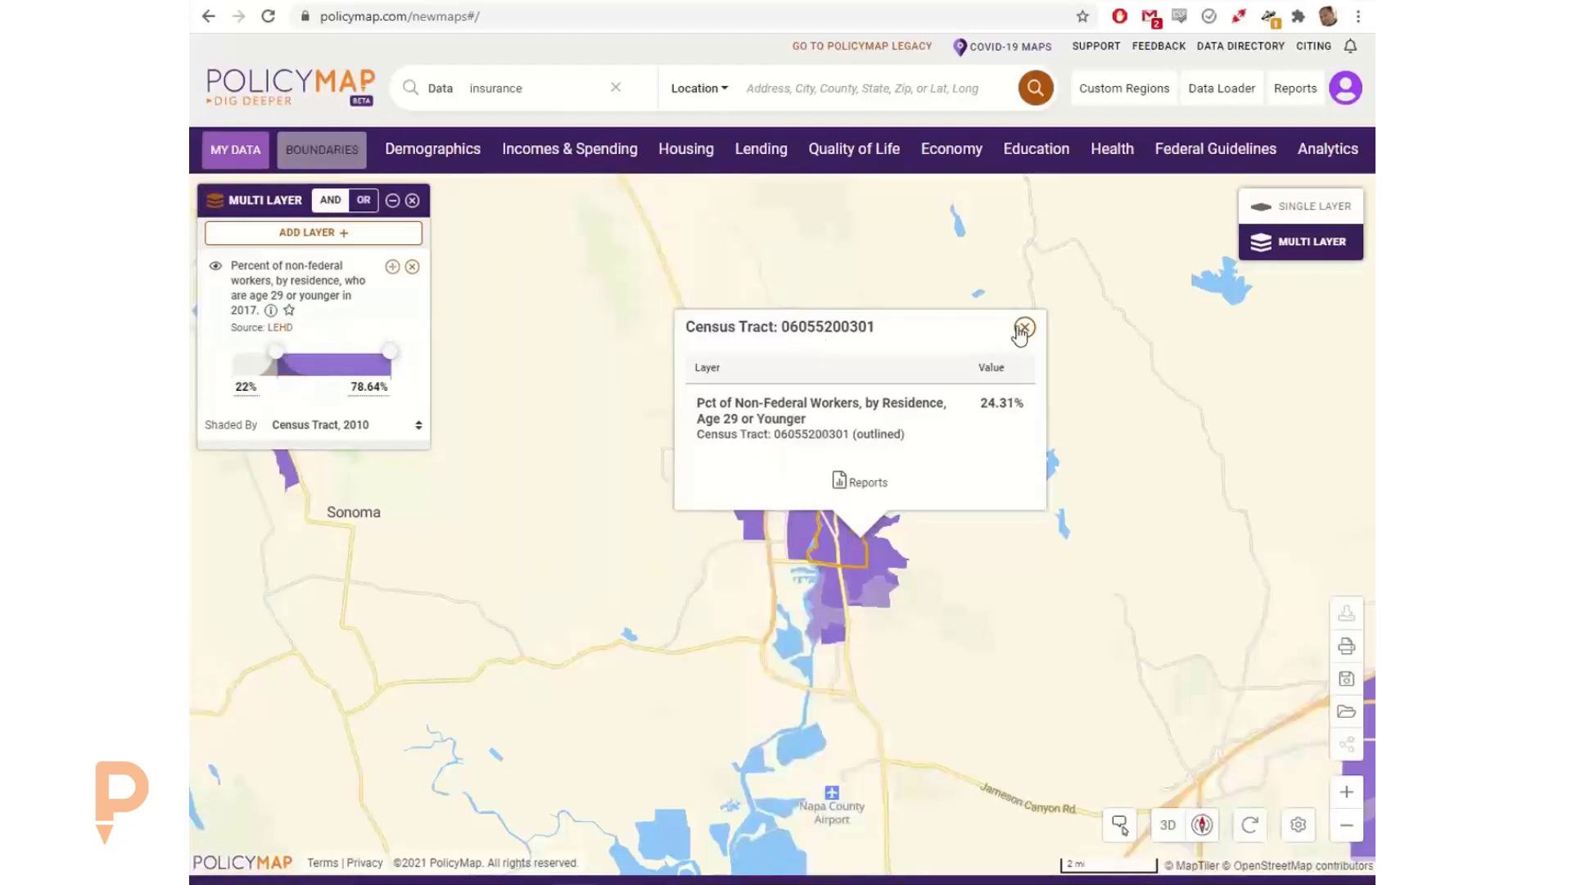
pyautogui.click(1024, 328)
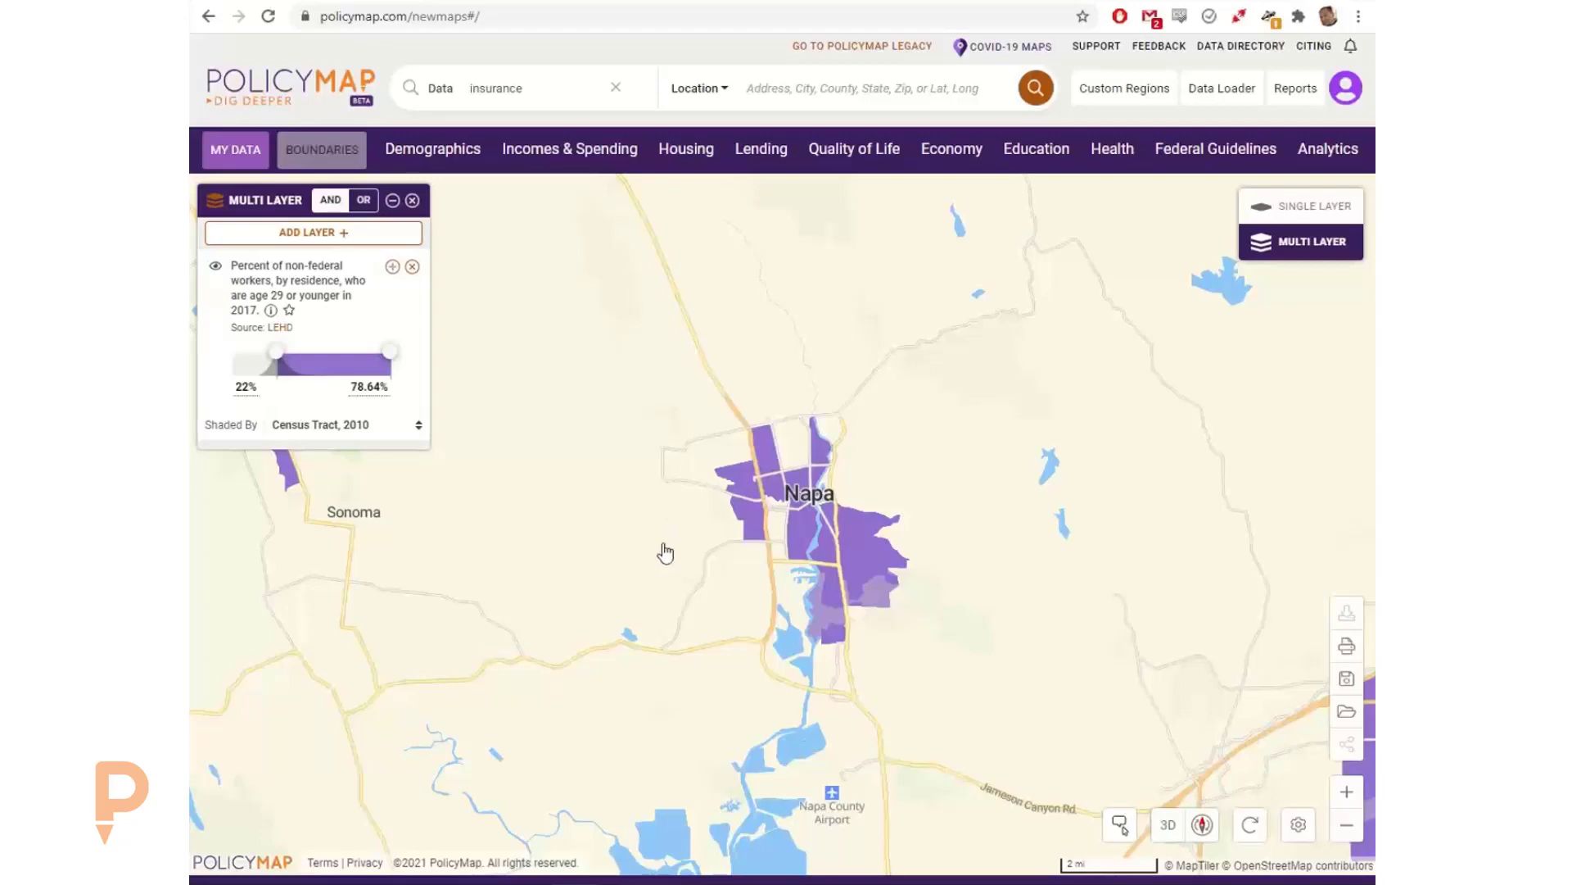
pyautogui.moveTo(664, 552); pyautogui.dragTo(664, 530)
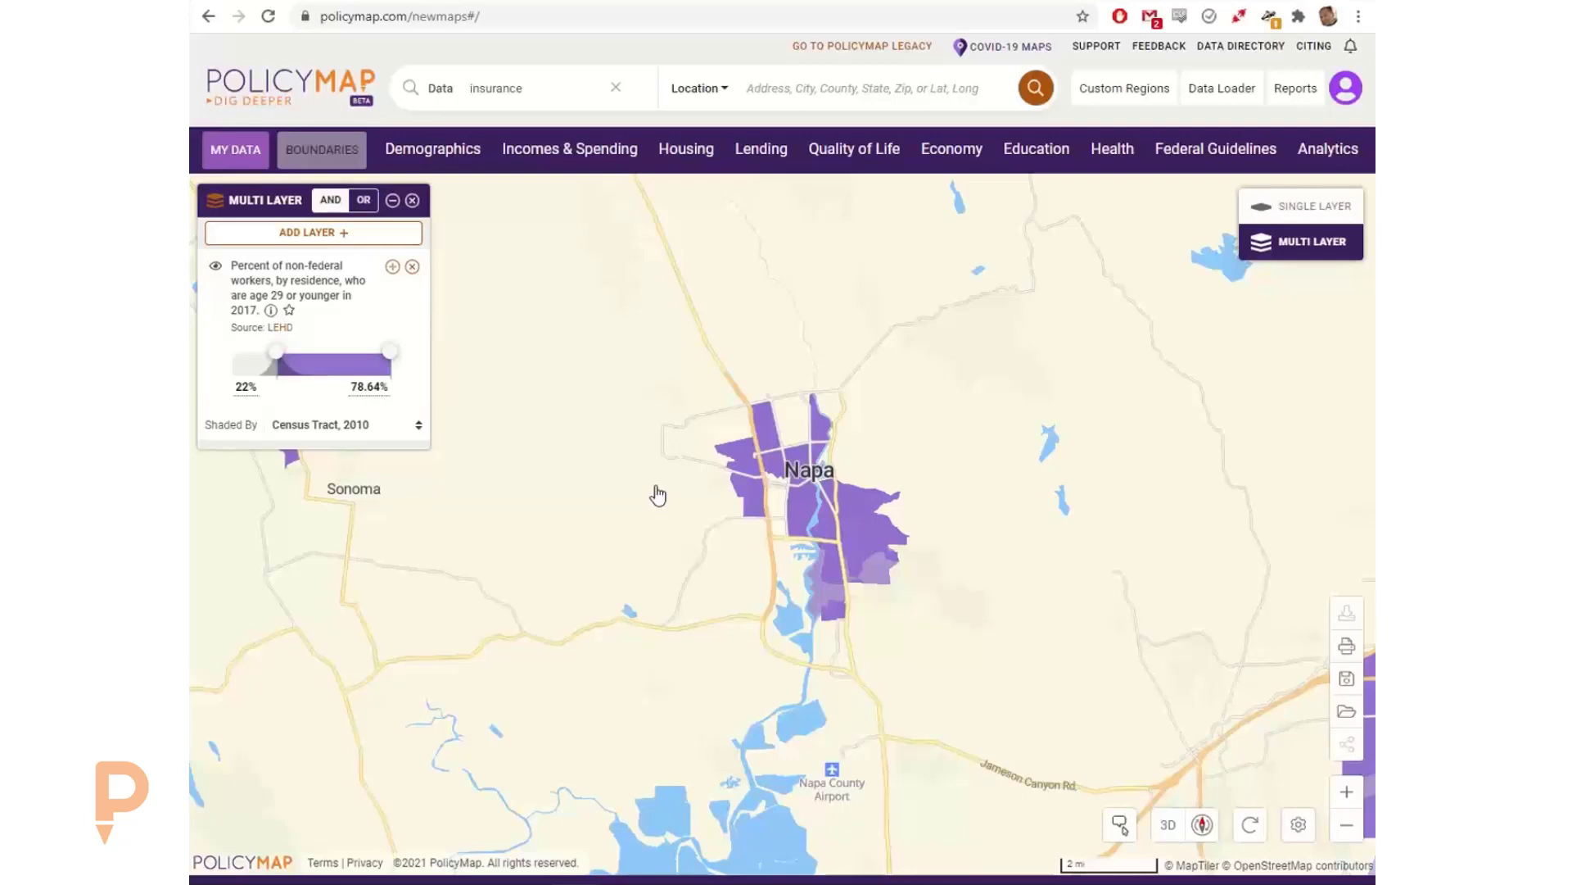
# Step: Compare the young worker data's shaded ranges in single-layer mode with the 22% cutoff in multi-layer mode
pyautogui.click(1294, 213)
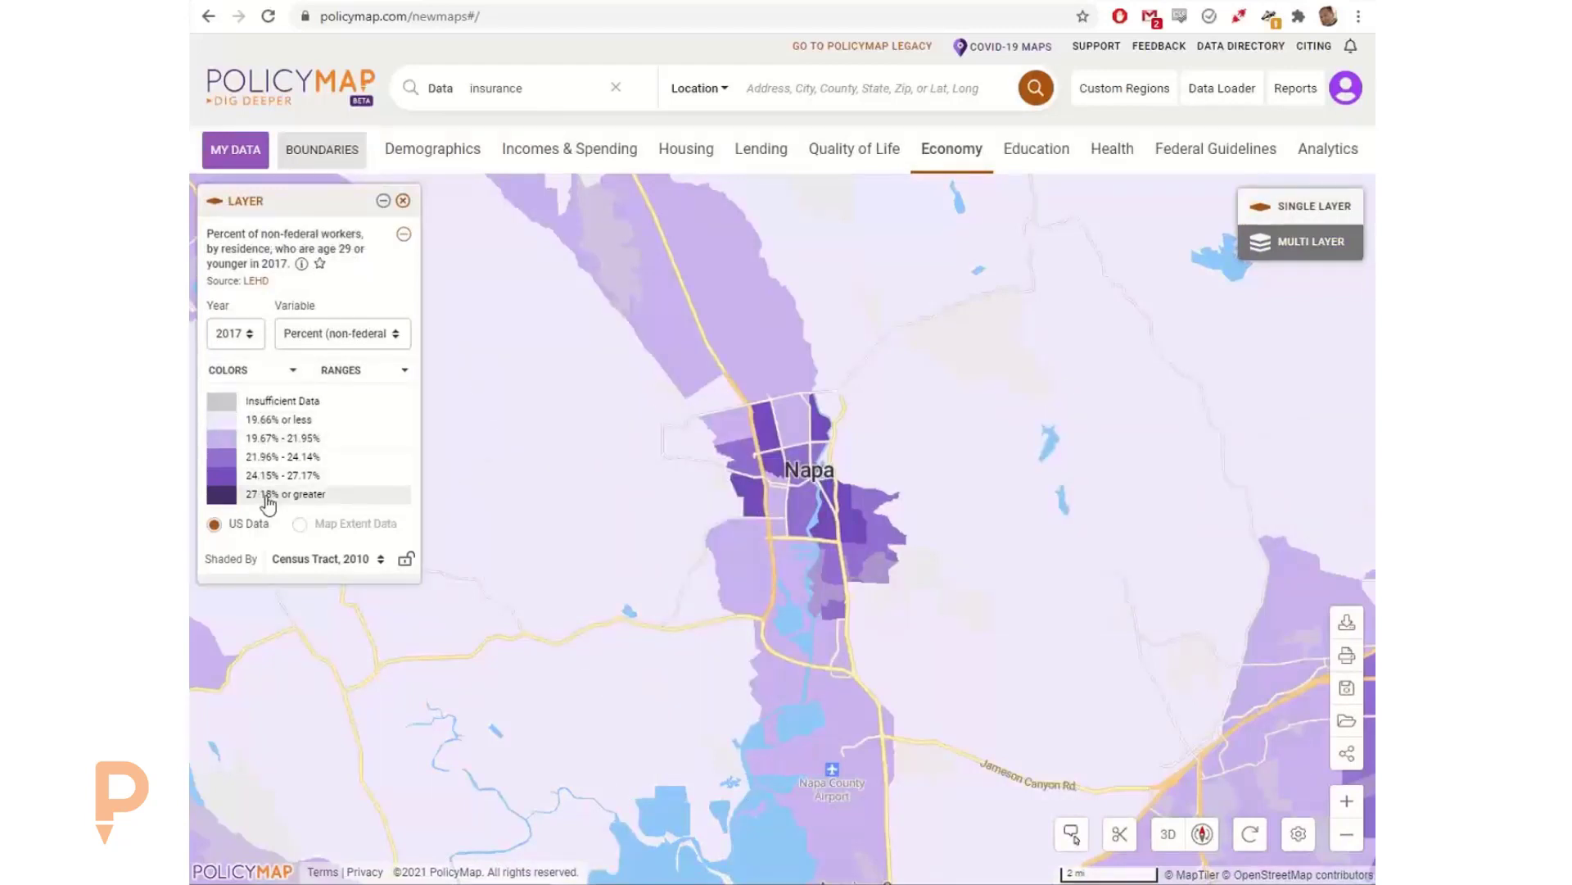
pyautogui.click(1313, 244)
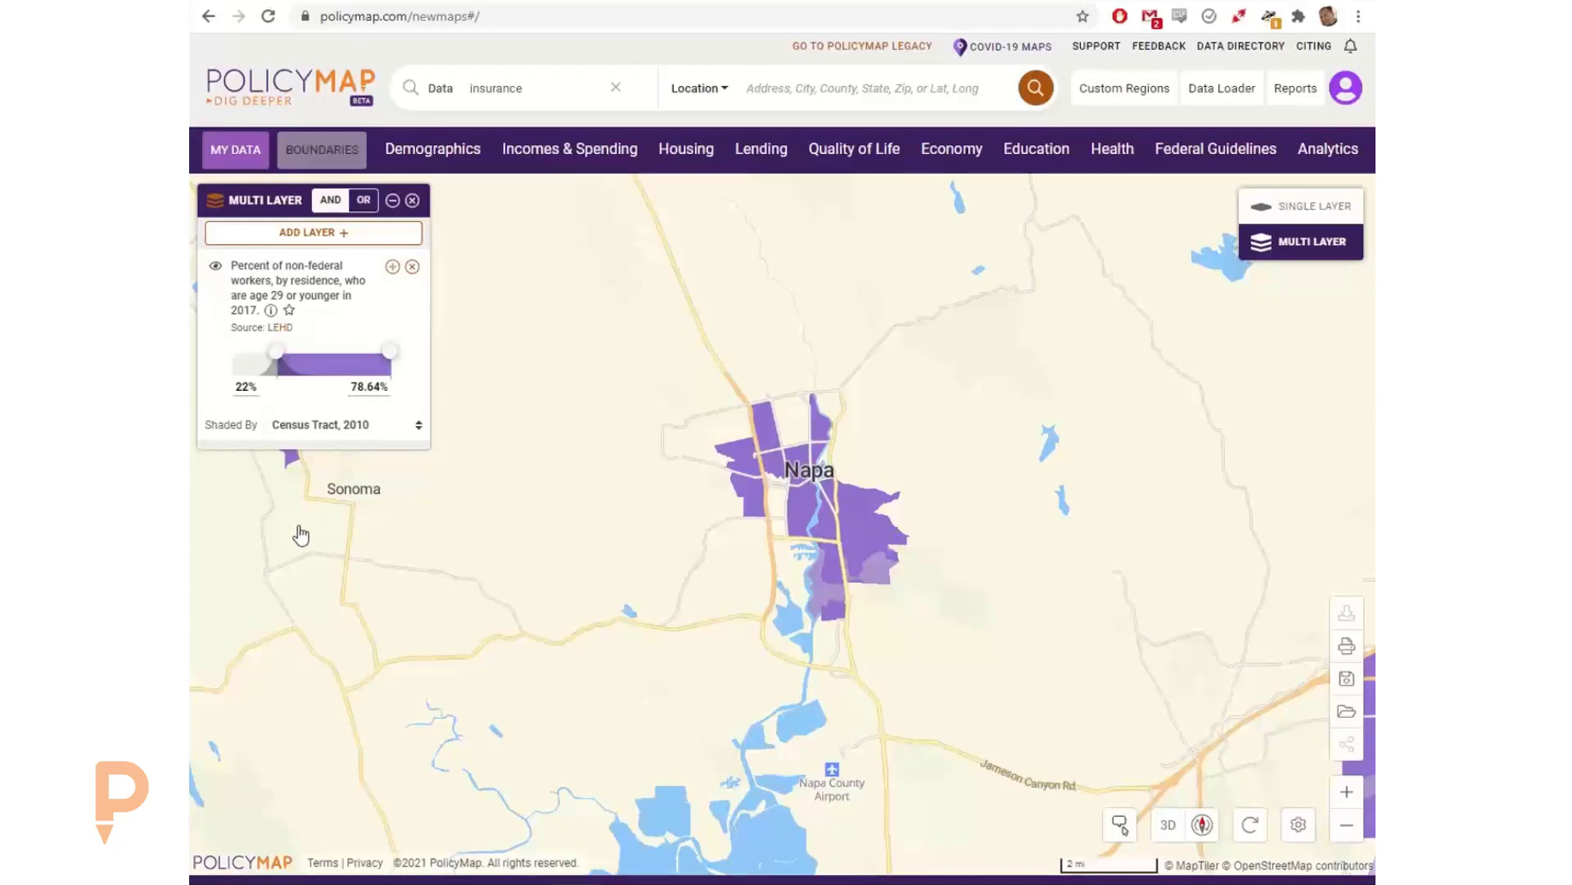
pyautogui.click(247, 388)
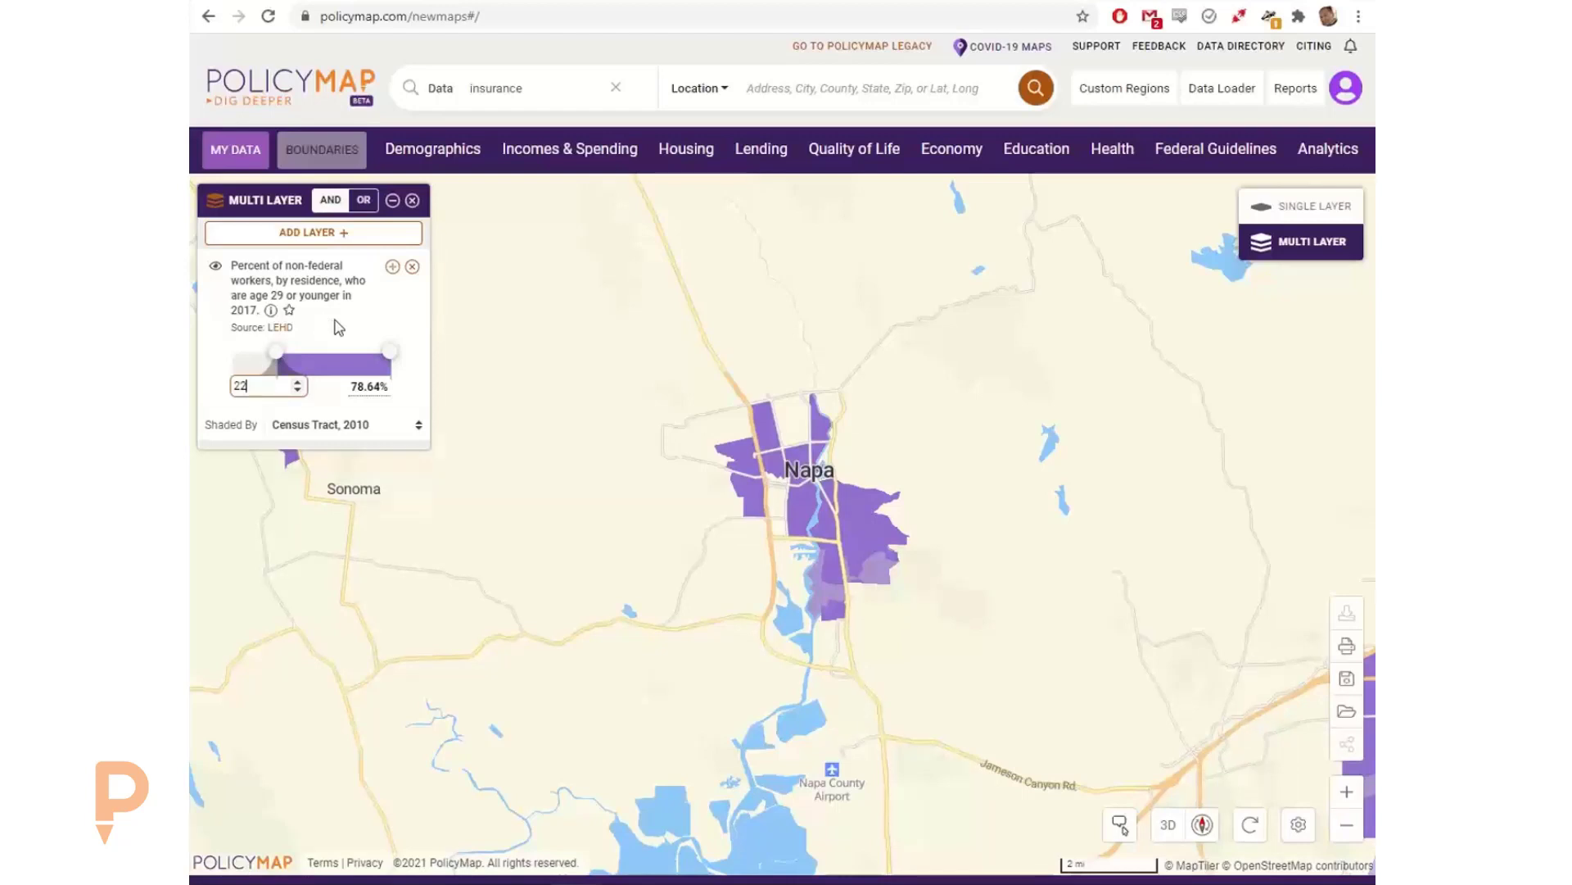
pyautogui.press('Return')
# Step: Add the estimated percent of all people without health insurance, 2015-2019, as a second layer with a 10% minimum
pyautogui.click(1104, 148)
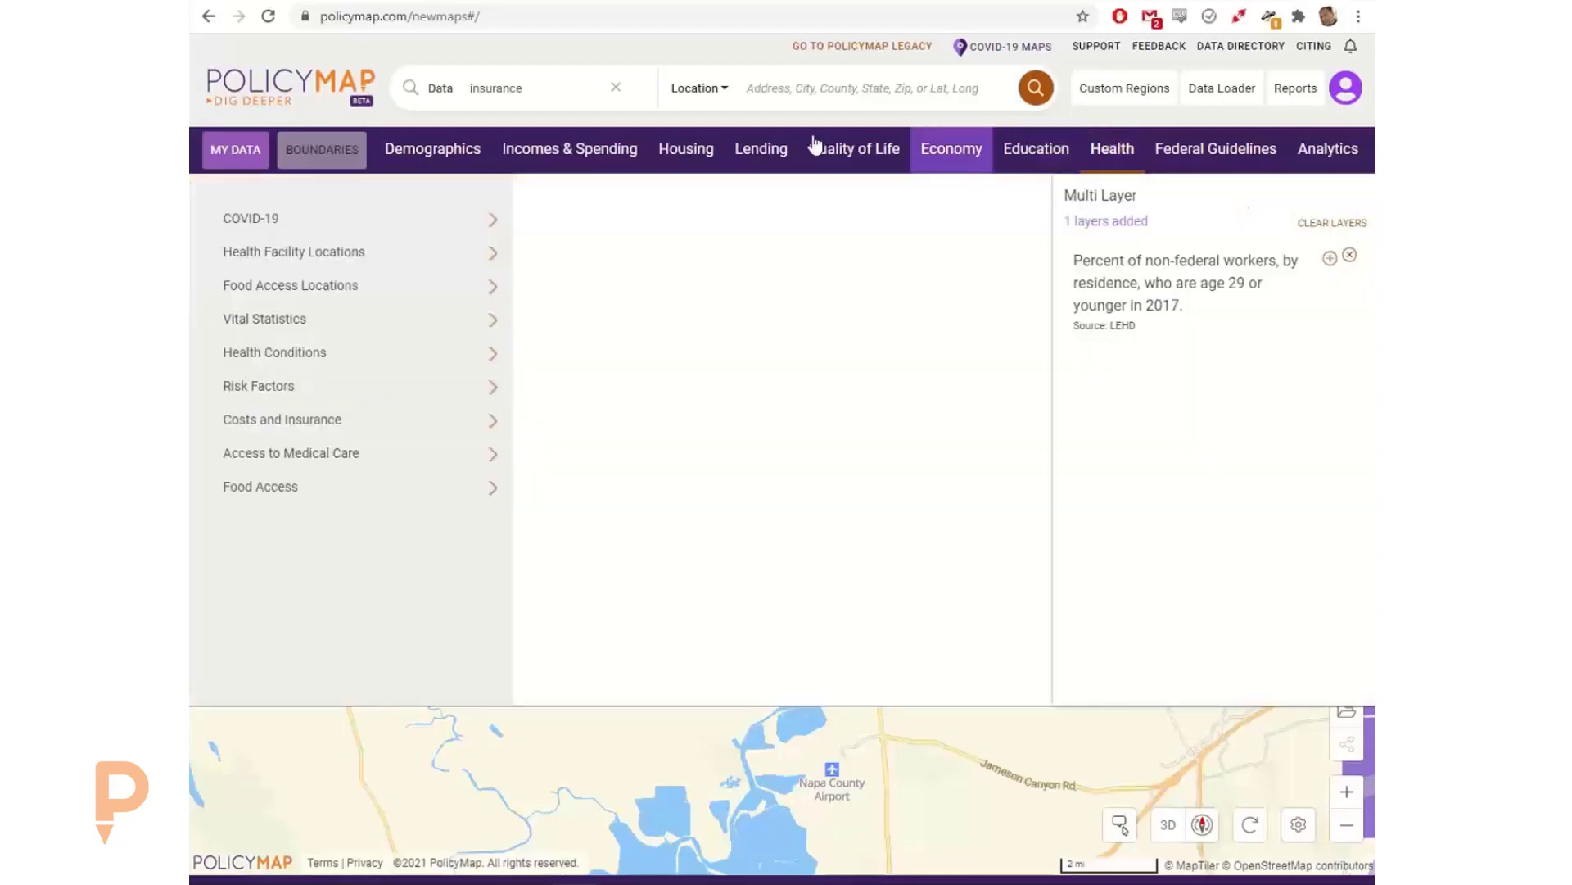
pyautogui.click(409, 432)
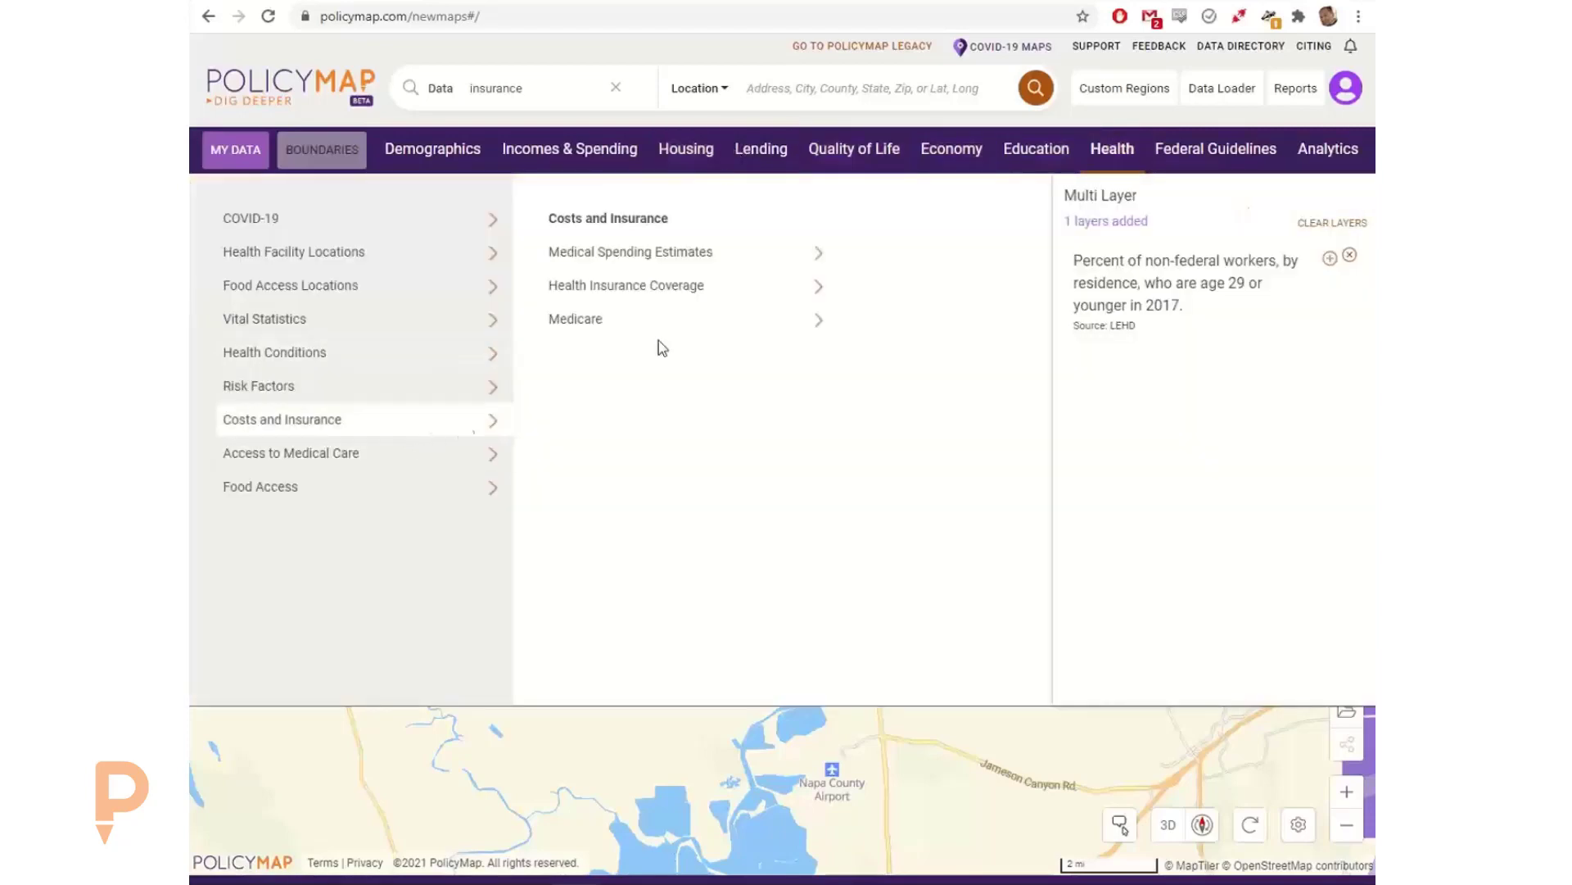
pyautogui.click(730, 287)
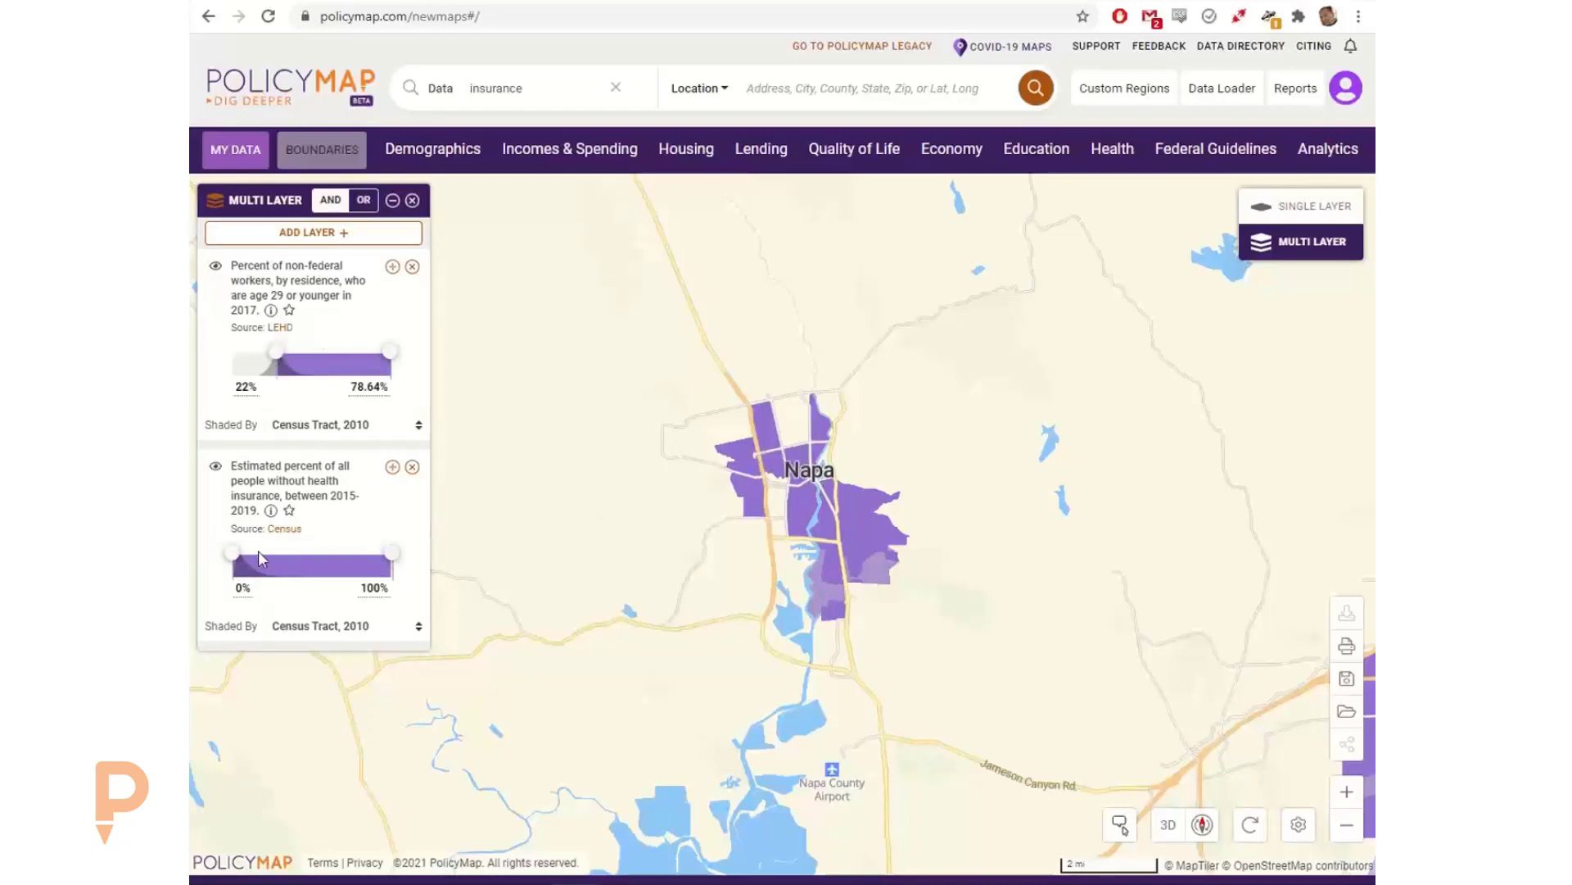
pyautogui.click(242, 586)
pyautogui.write('10')
pyautogui.press('Return')
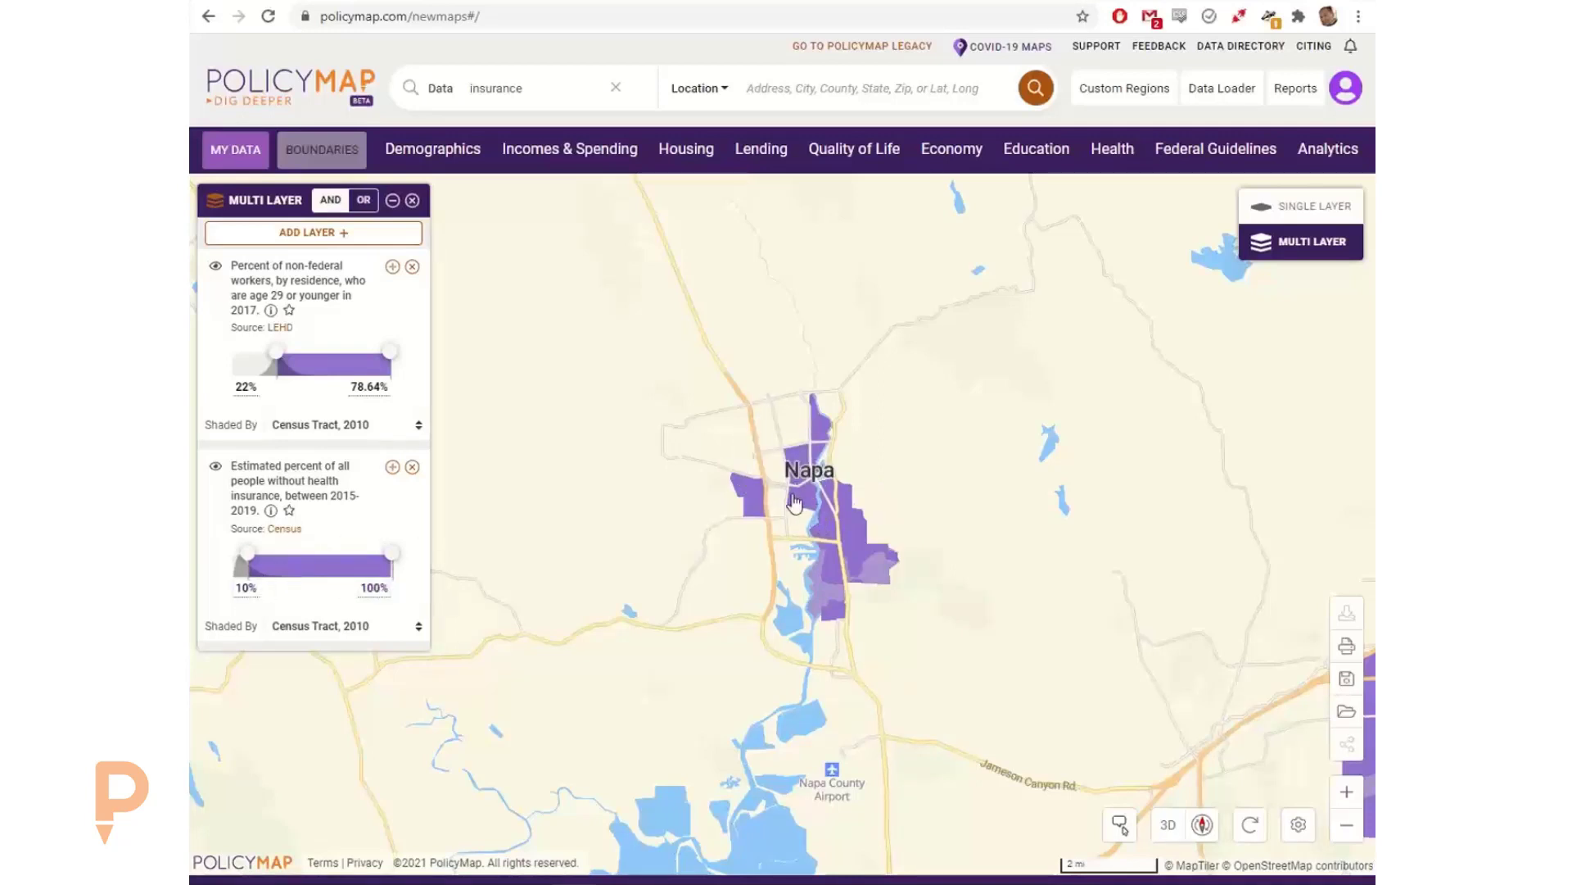
# Step: Inspect the shaded census tract west of central Napa and set the health insurance layer's minimum to 15%
pyautogui.click(746, 491)
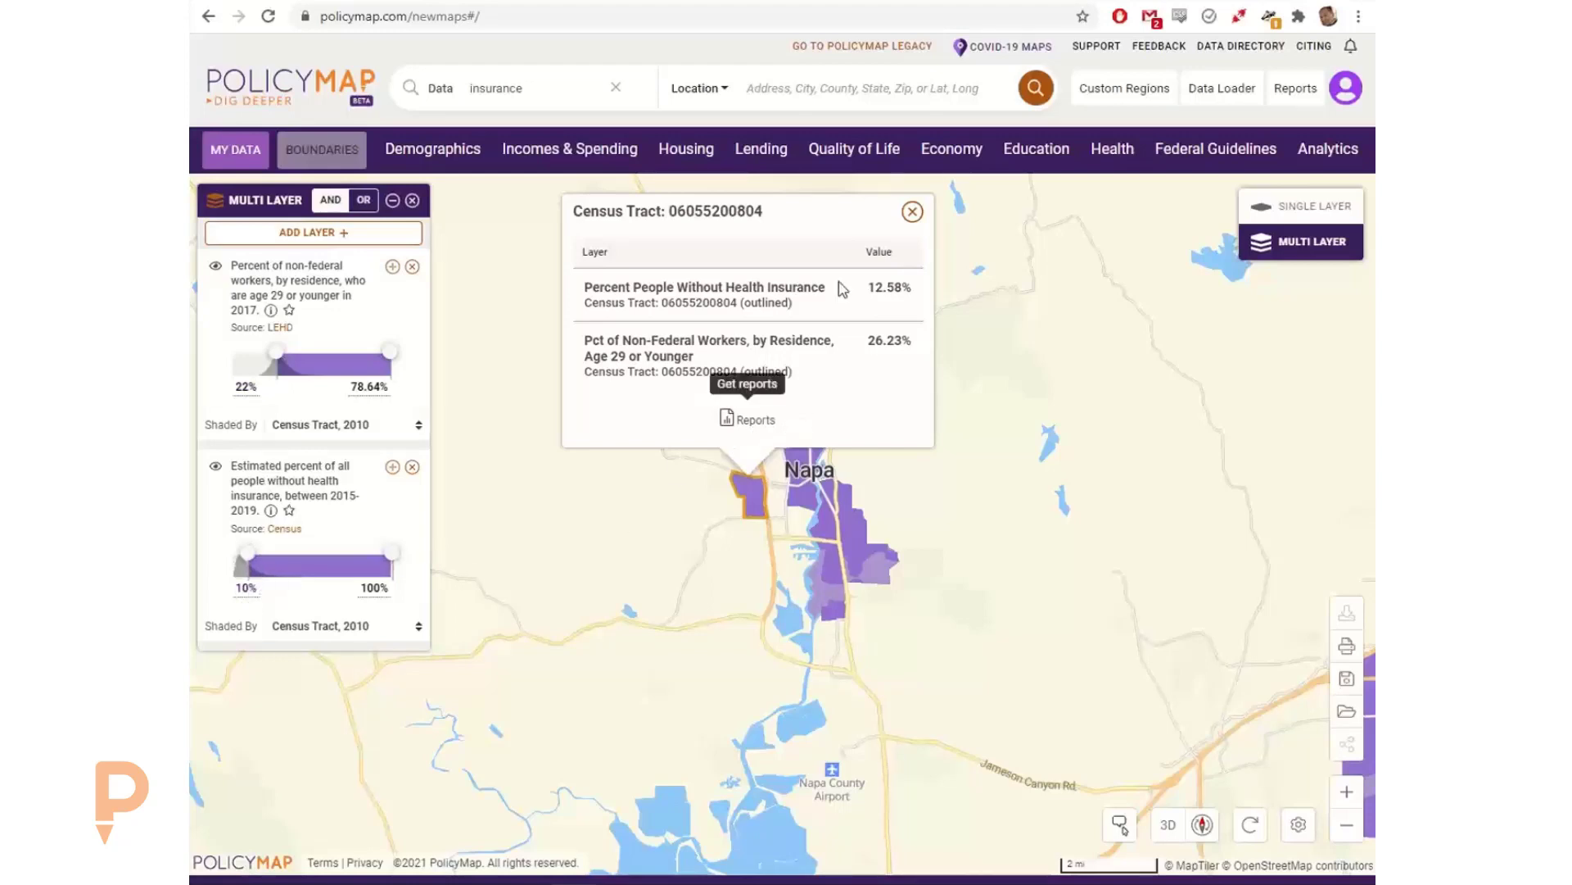
pyautogui.click(248, 588)
pyautogui.write('15')
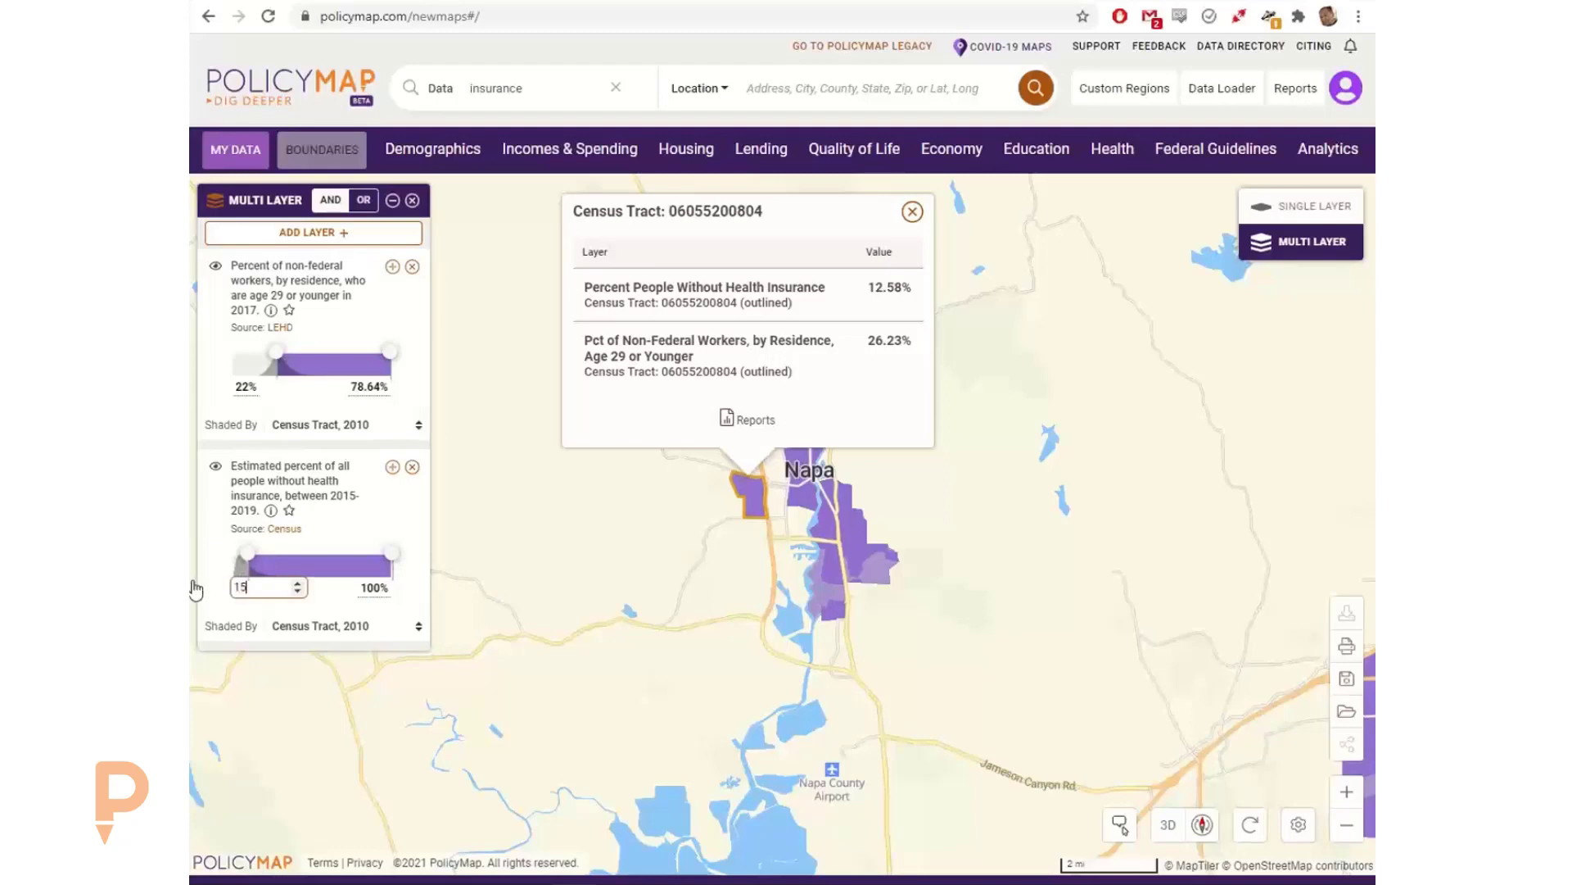
pyautogui.press('Return')
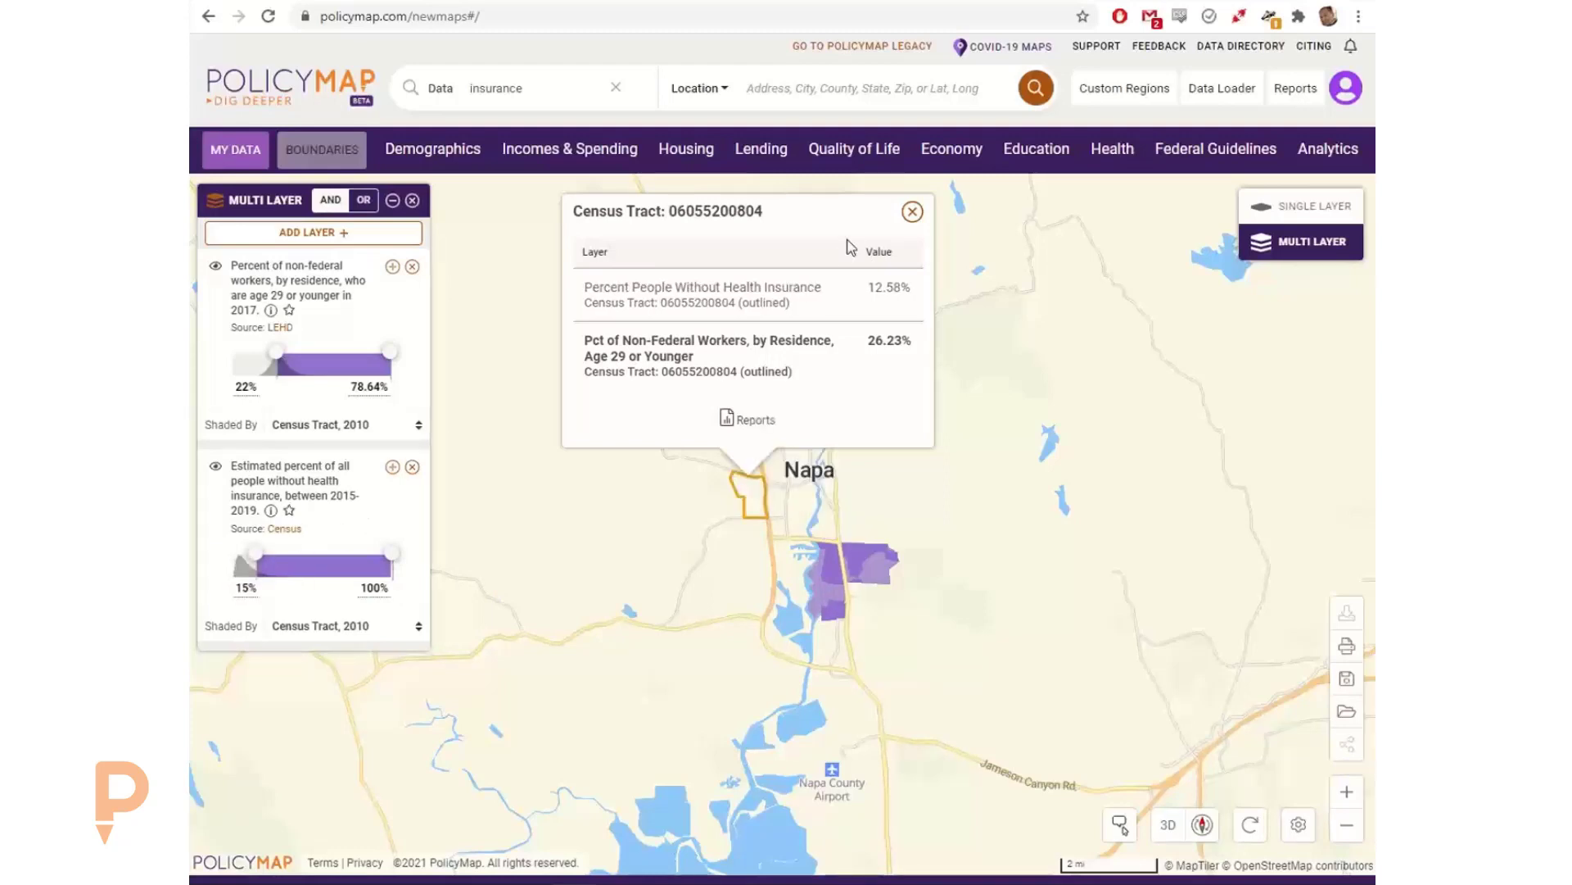
pyautogui.click(912, 211)
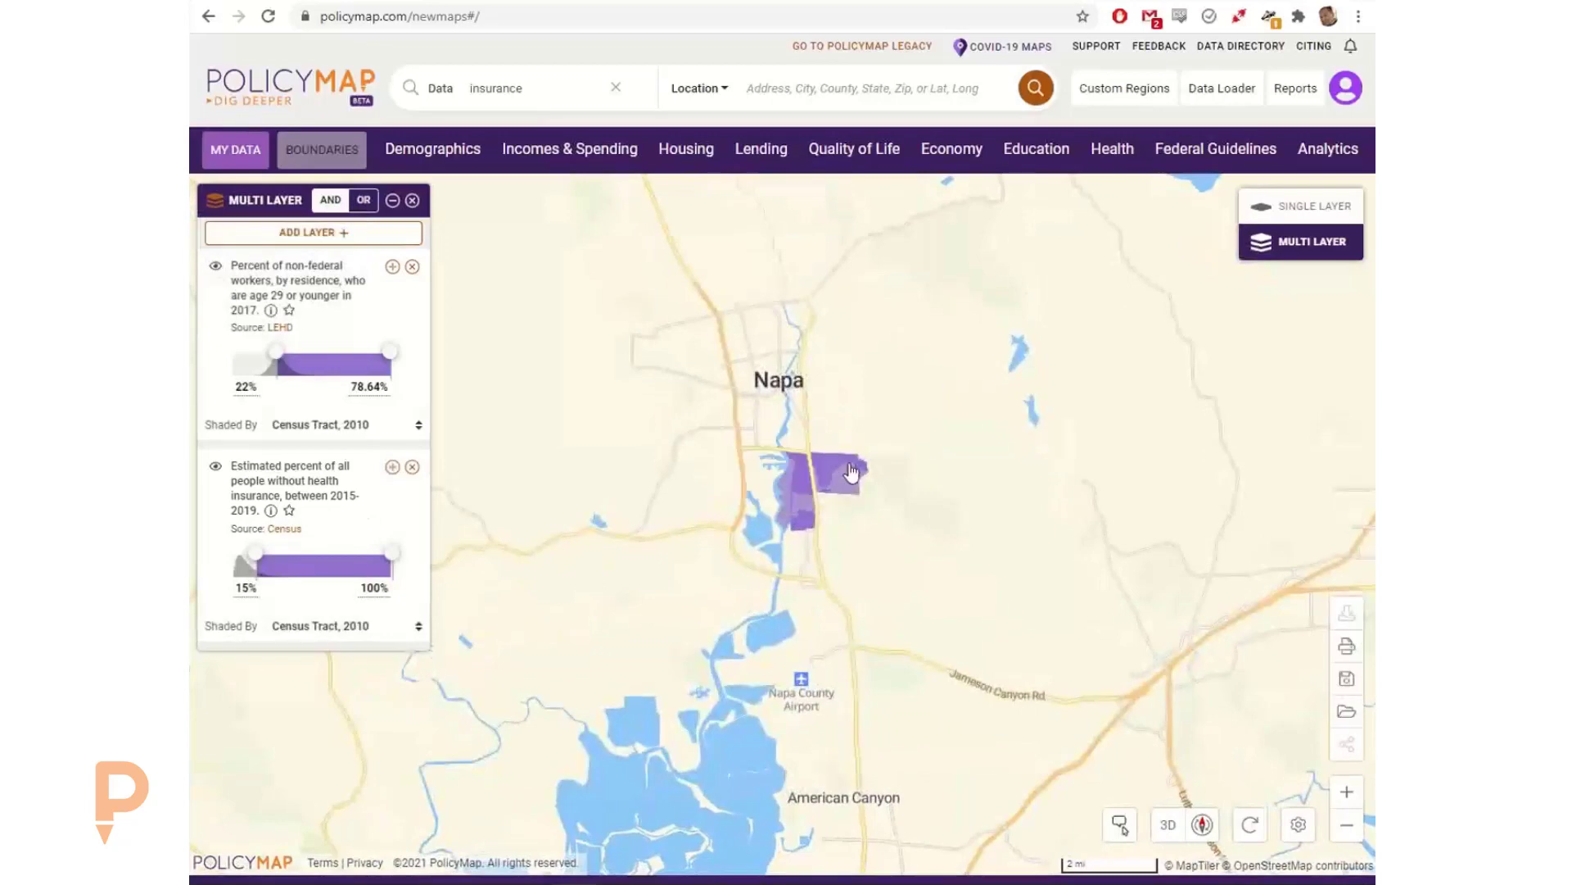
# Step: Check both layer values of the shaded tract southeast of Napa and set the health insurance layer's minimum to 12%
pyautogui.click(853, 473)
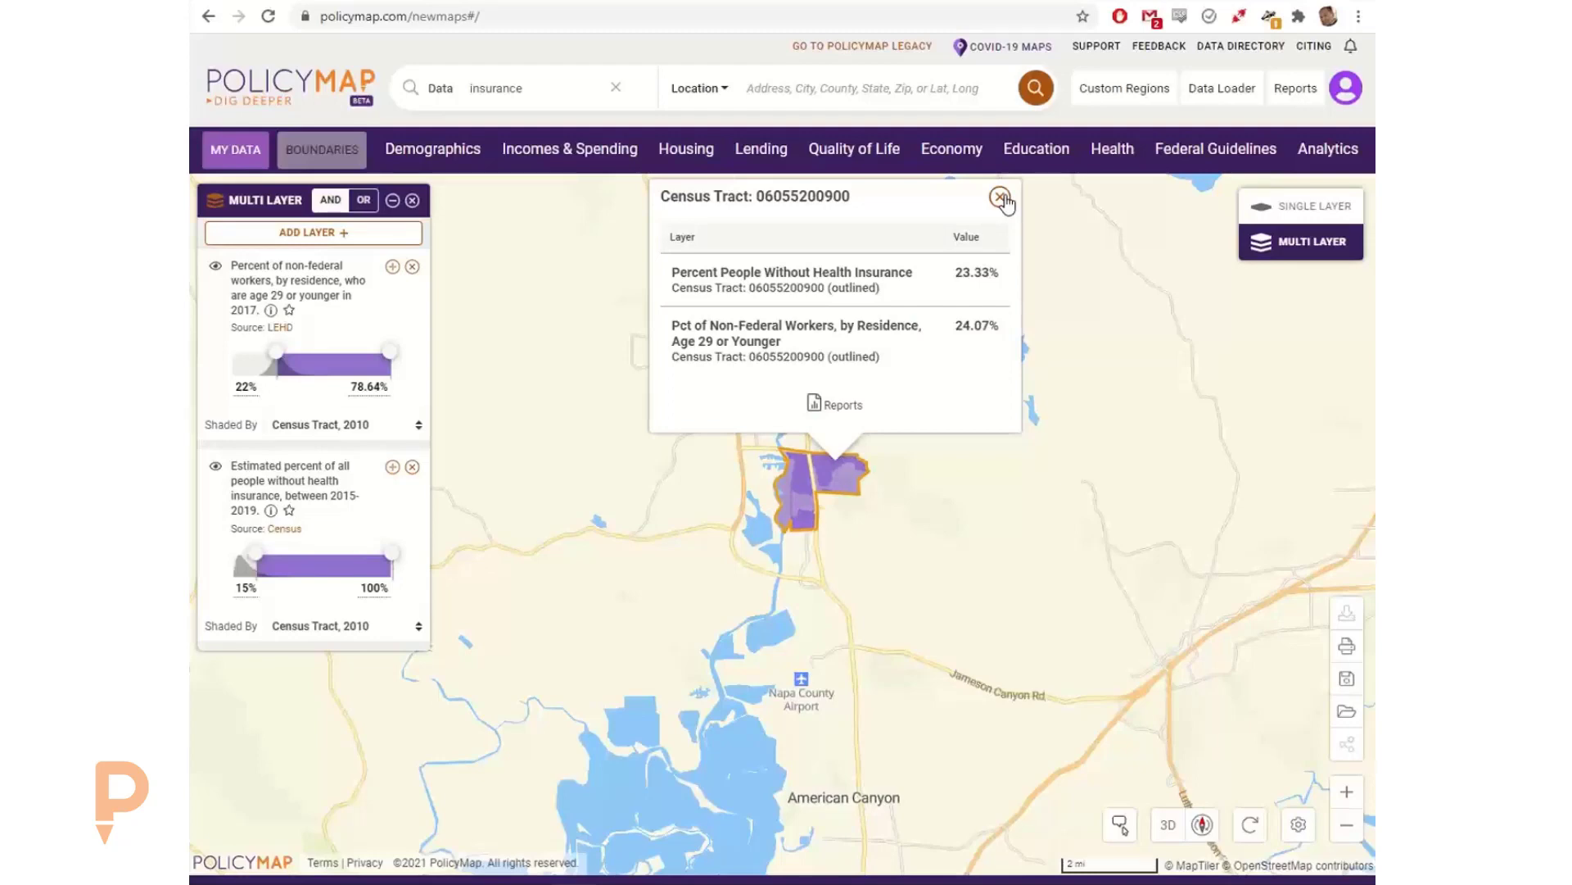
pyautogui.click(1001, 199)
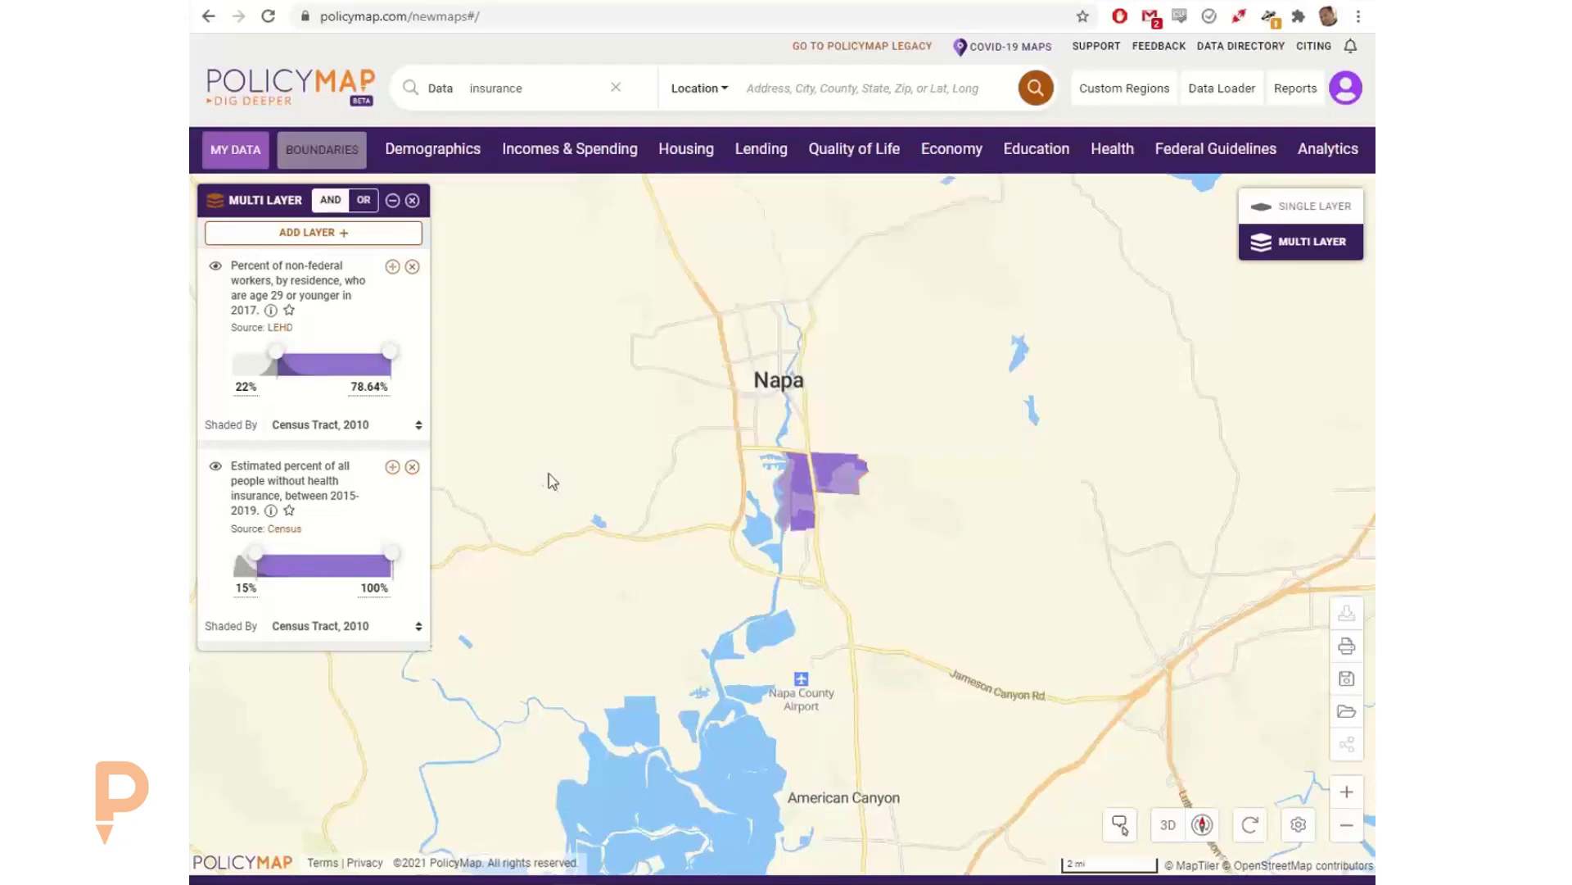
pyautogui.click(245, 588)
pyautogui.write('12')
pyautogui.press('Return')
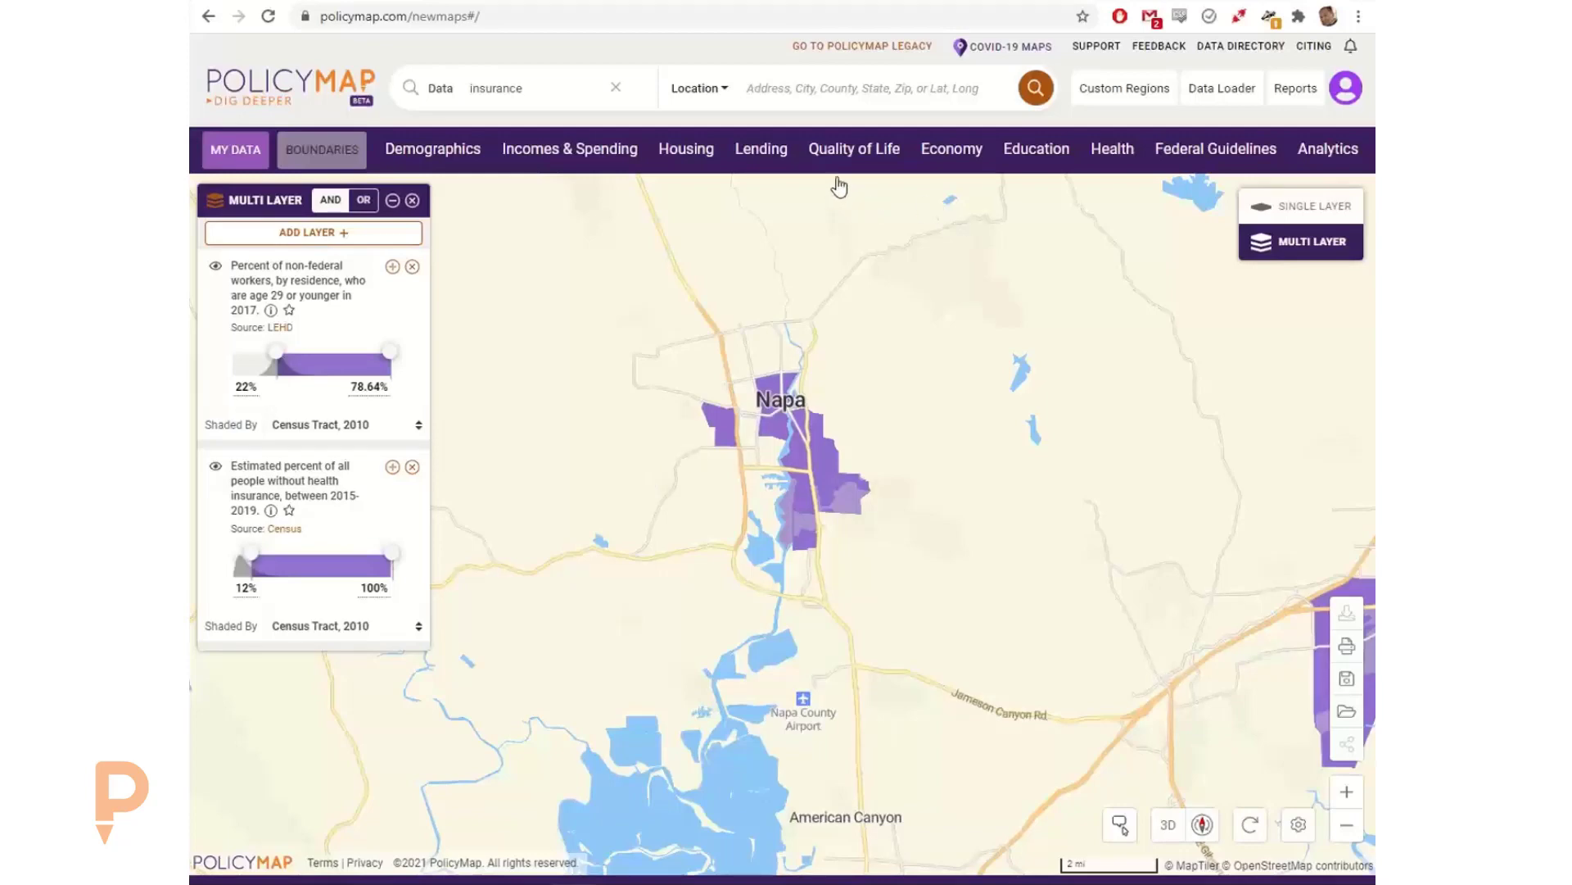
# Step: Add the Smartphone Only computer access data from Quality of Life as a third layer
pyautogui.click(837, 152)
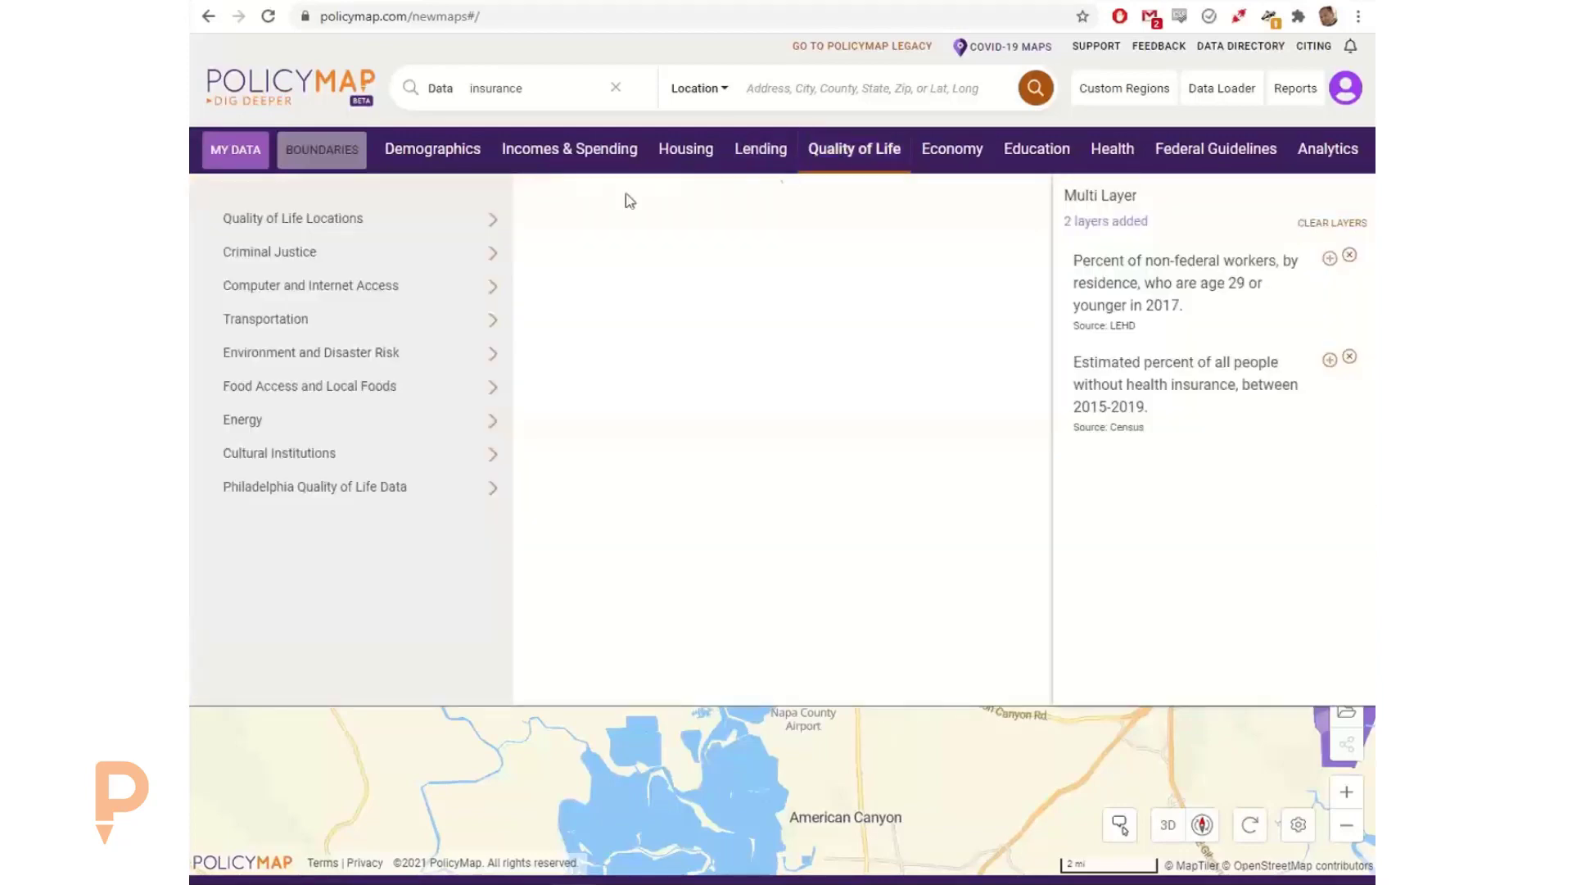
pyautogui.click(404, 285)
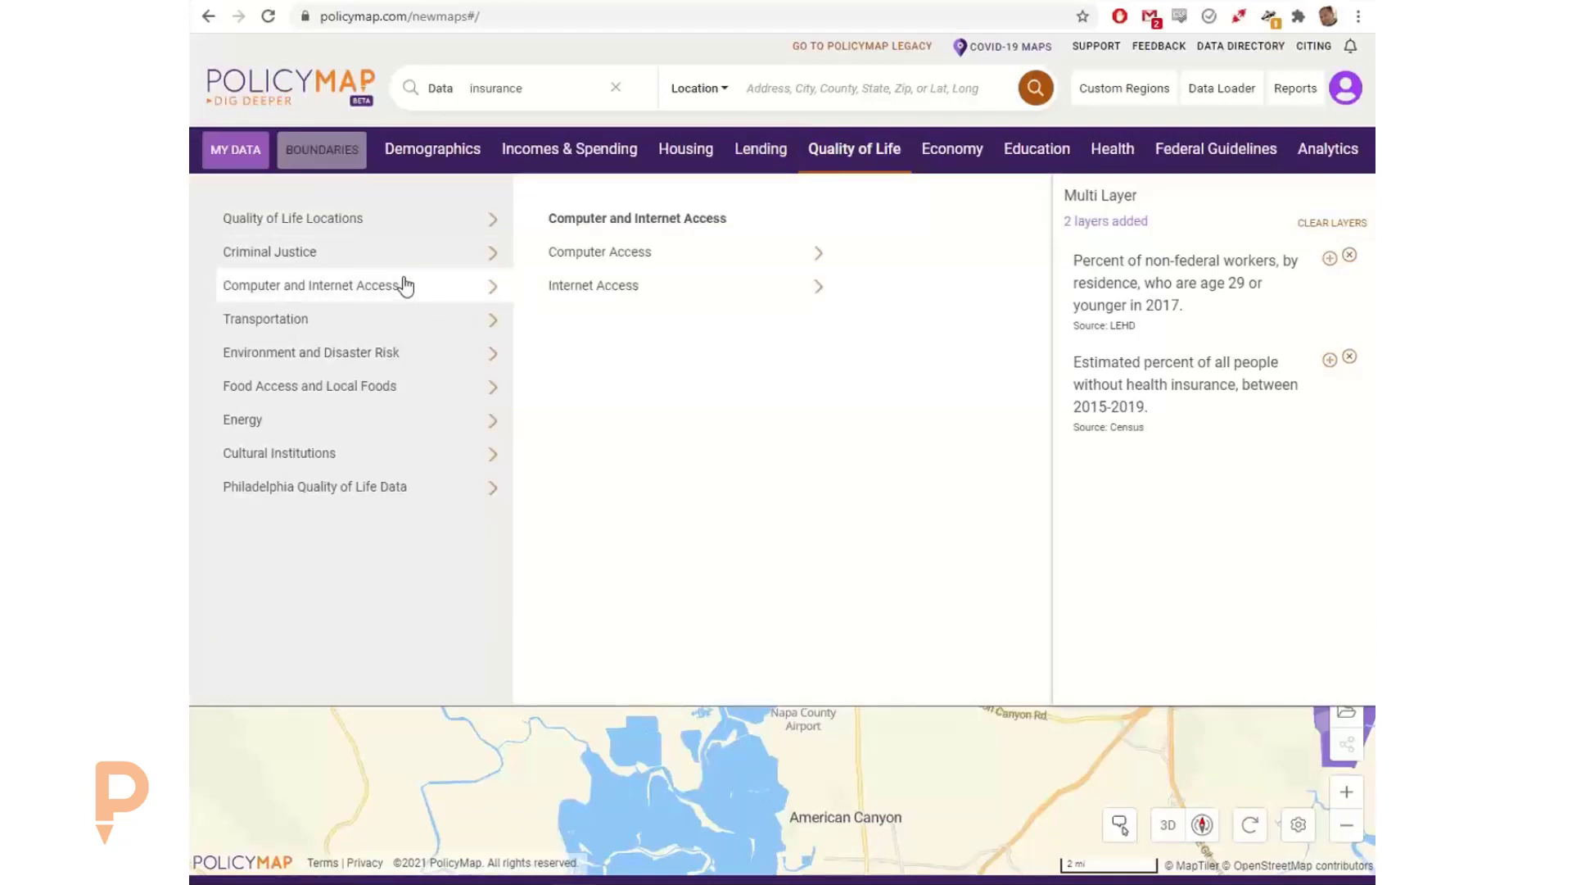
pyautogui.click(613, 256)
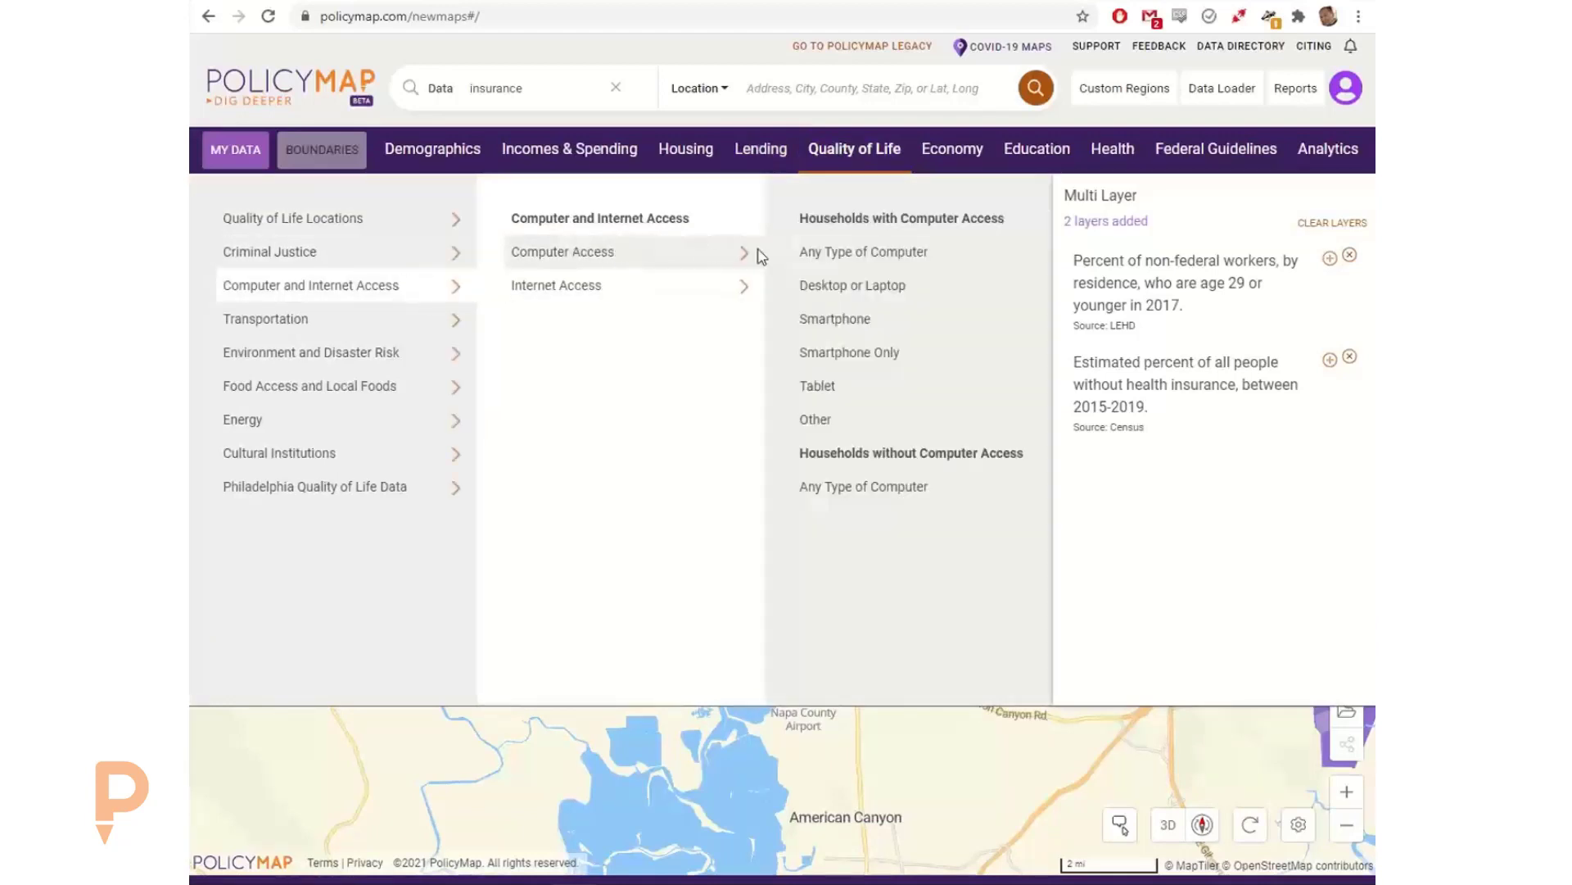
pyautogui.click(841, 353)
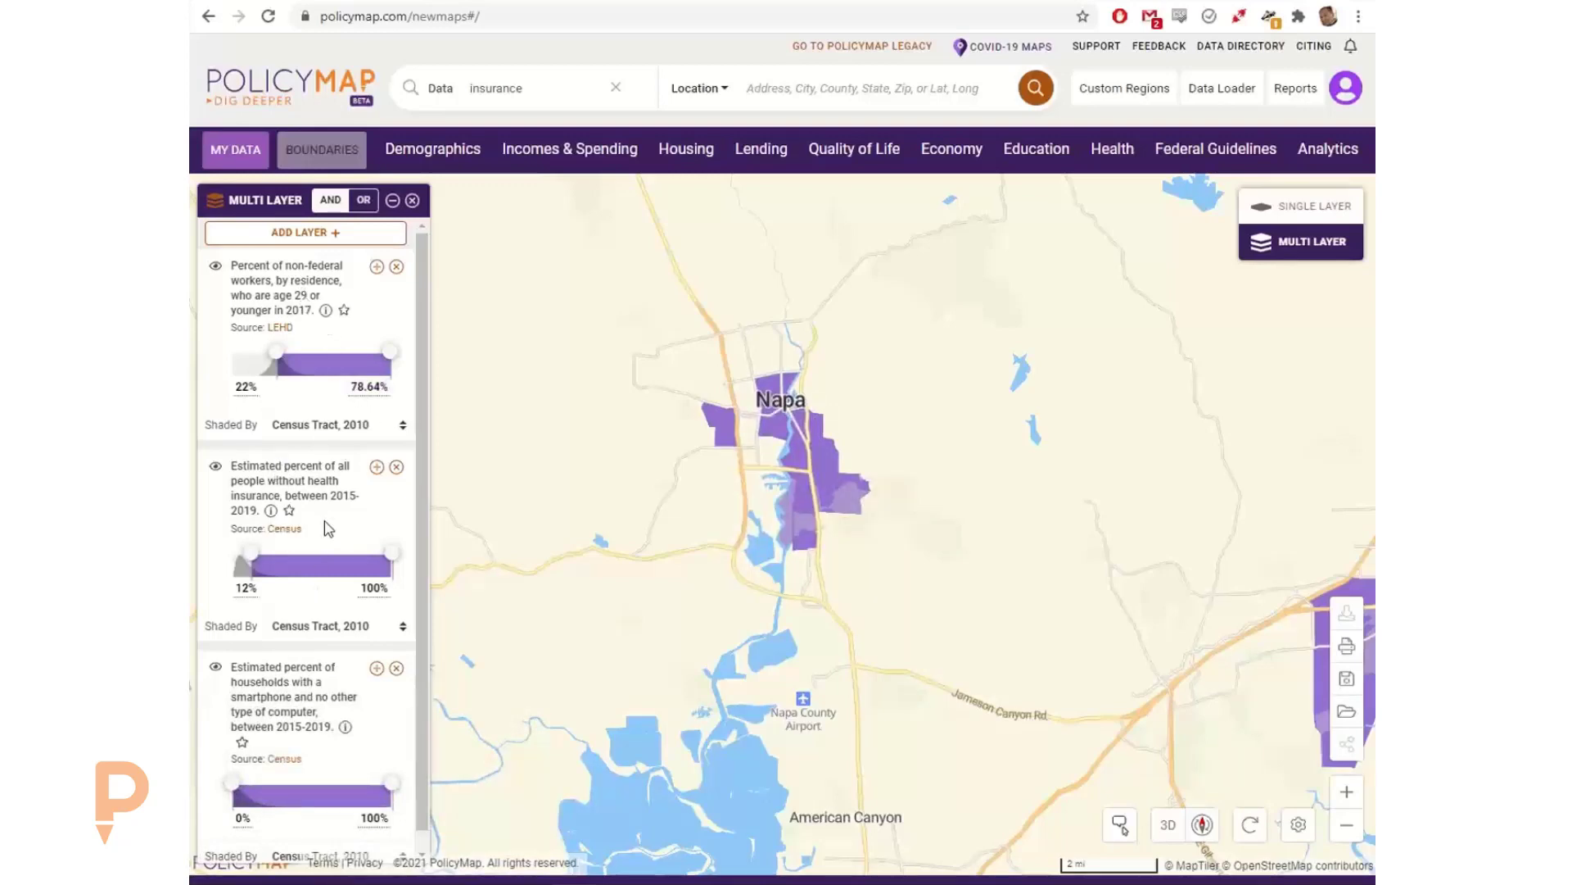
# Step: Set the maximum of the smartphone-only households layer to 10%
pyautogui.scroll(-1, 328, 532)
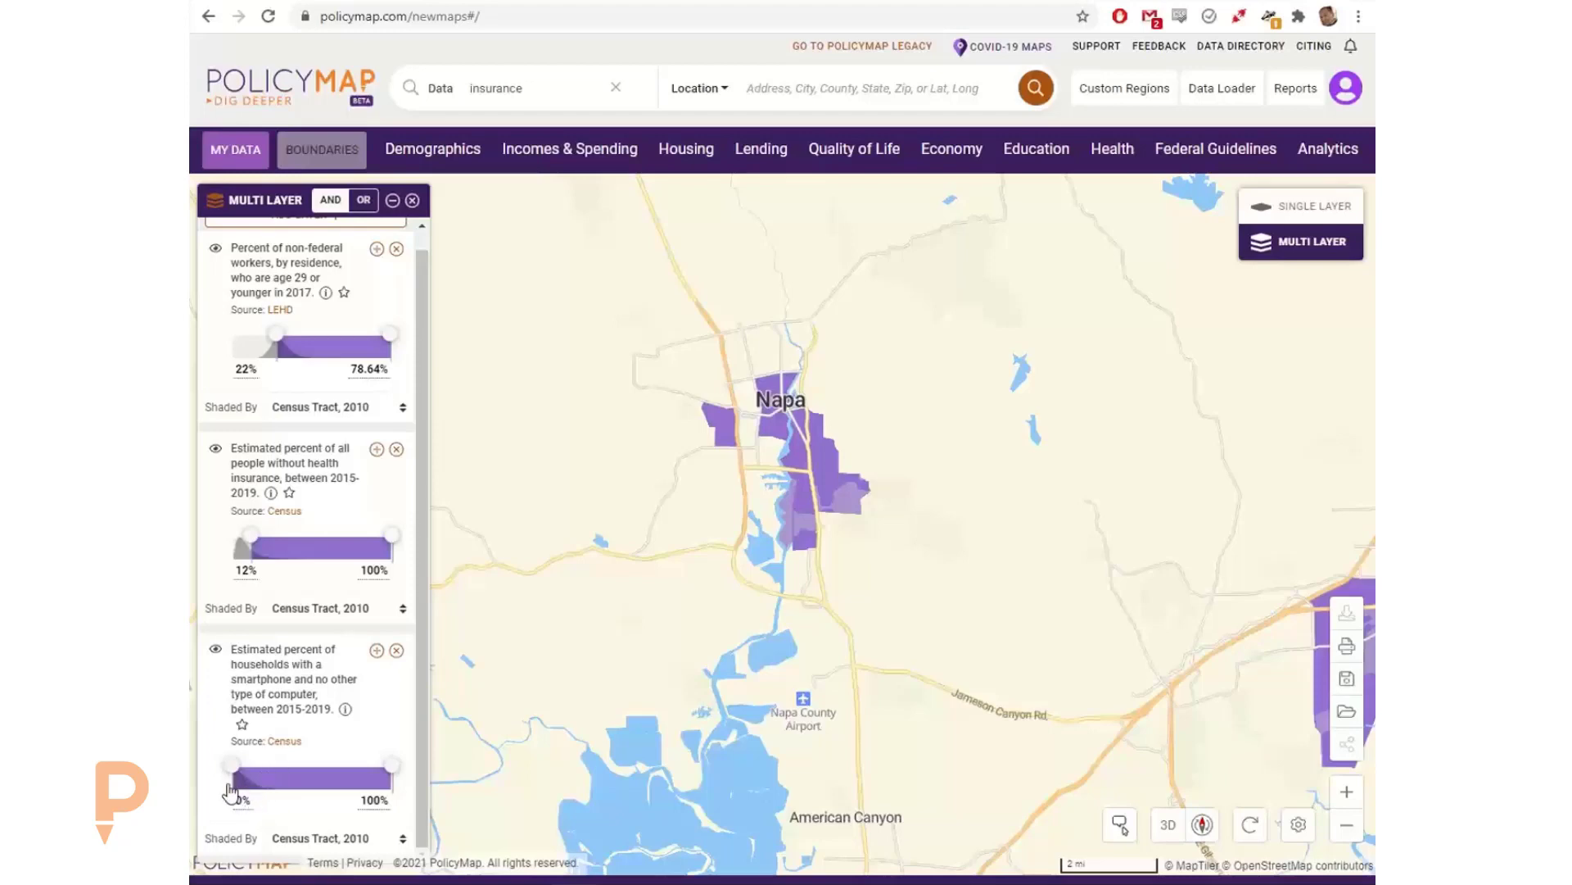
pyautogui.click(368, 800)
pyautogui.moveTo(367, 801); pyautogui.dragTo(302, 802)
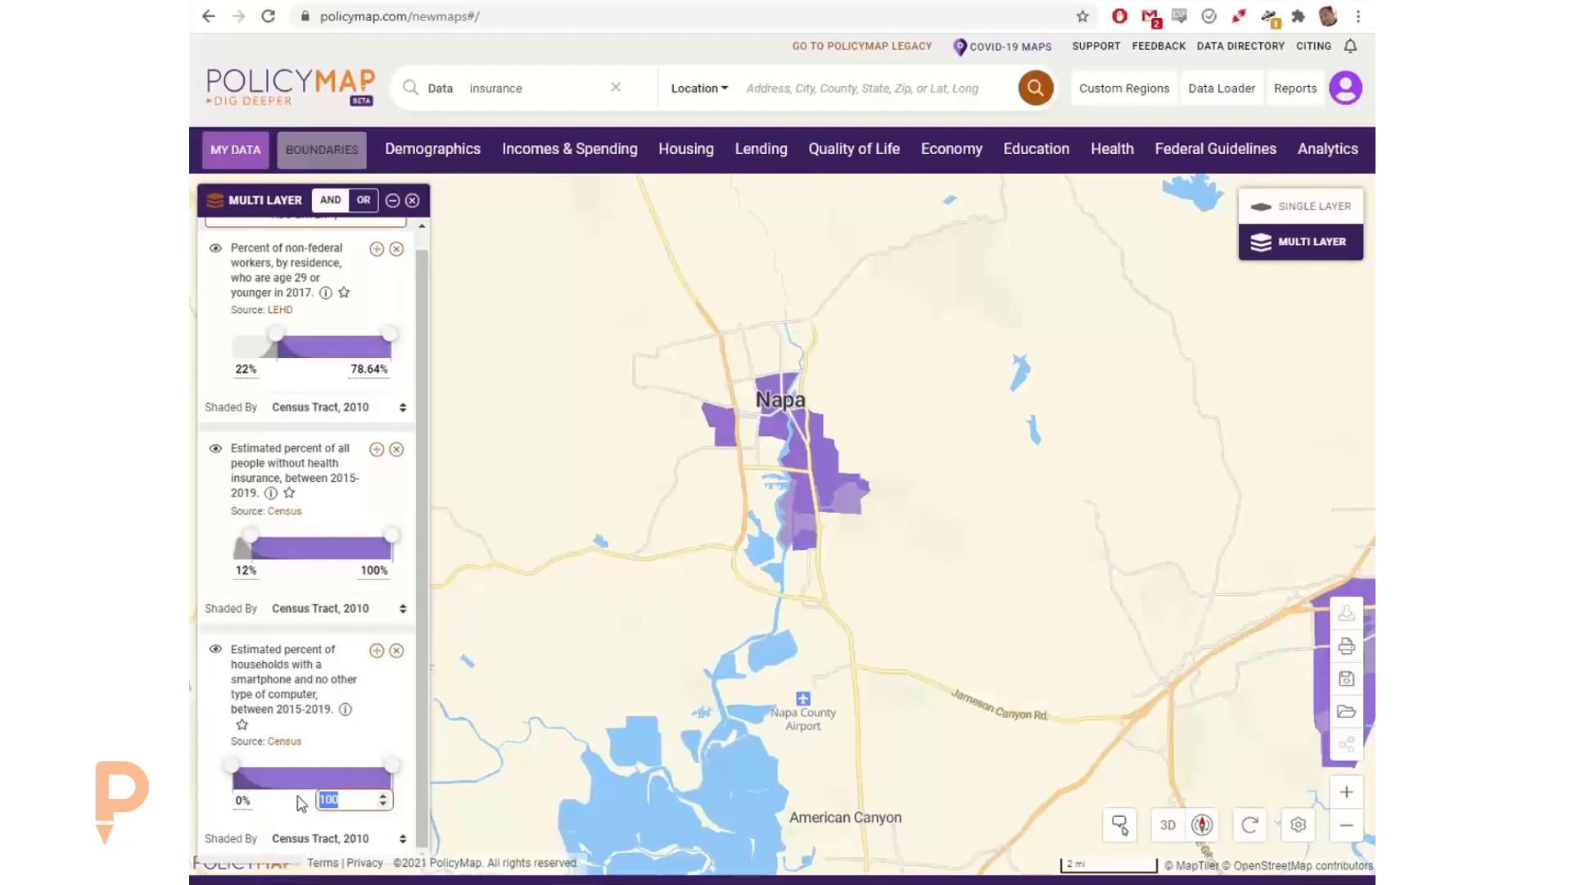
pyautogui.write('10')
pyautogui.press('Return')
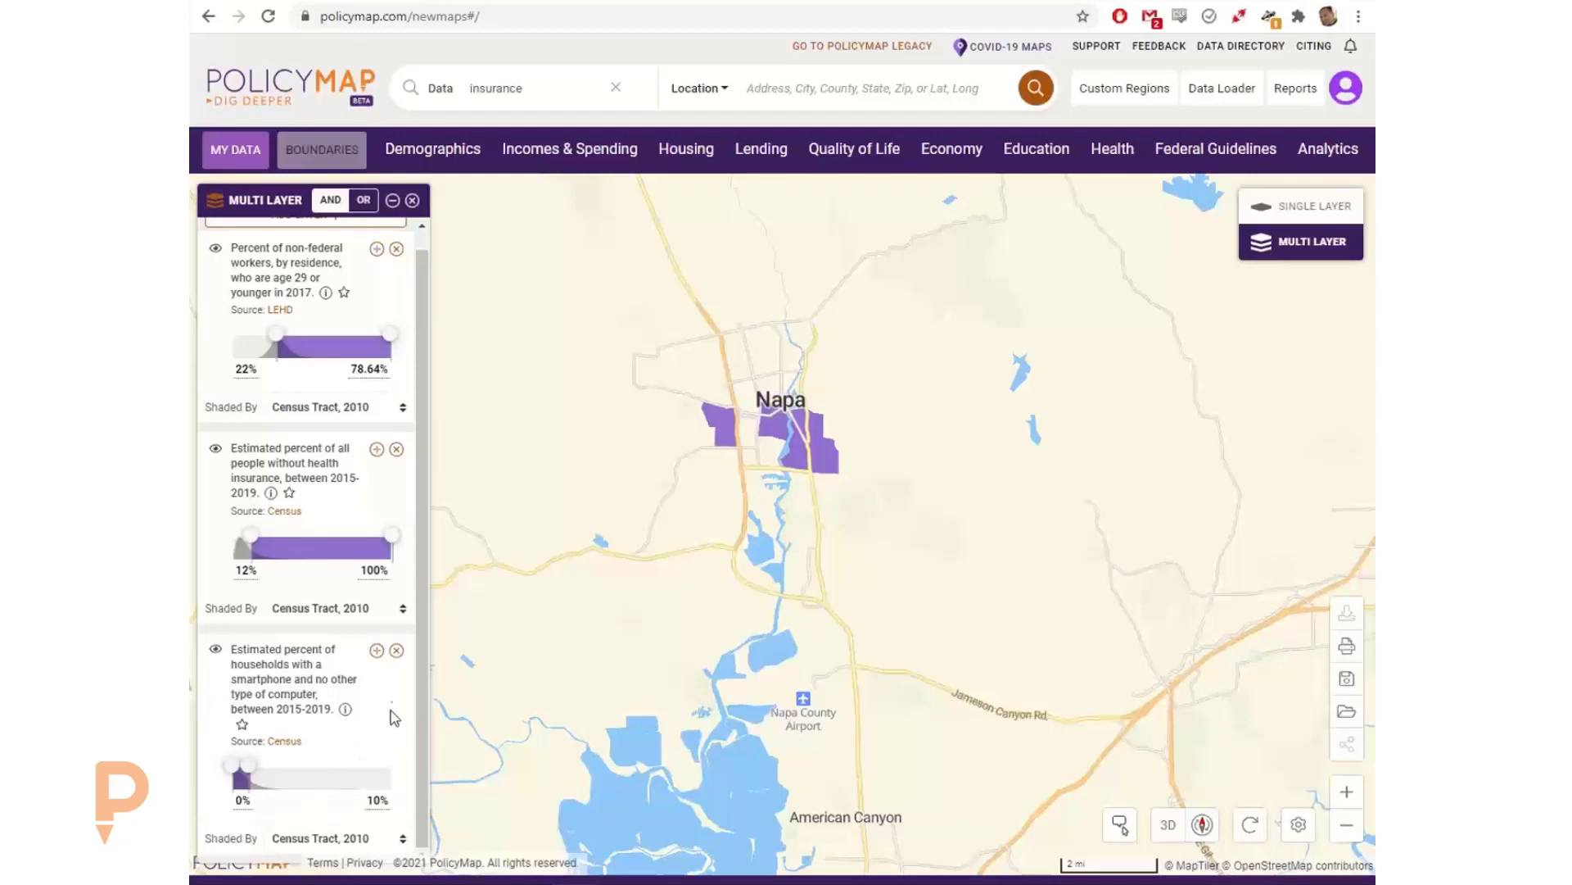
# Step: Inspect all three layer values of the shaded tract southeast of Napa and the shaded tract in central Napa
pyautogui.click(799, 449)
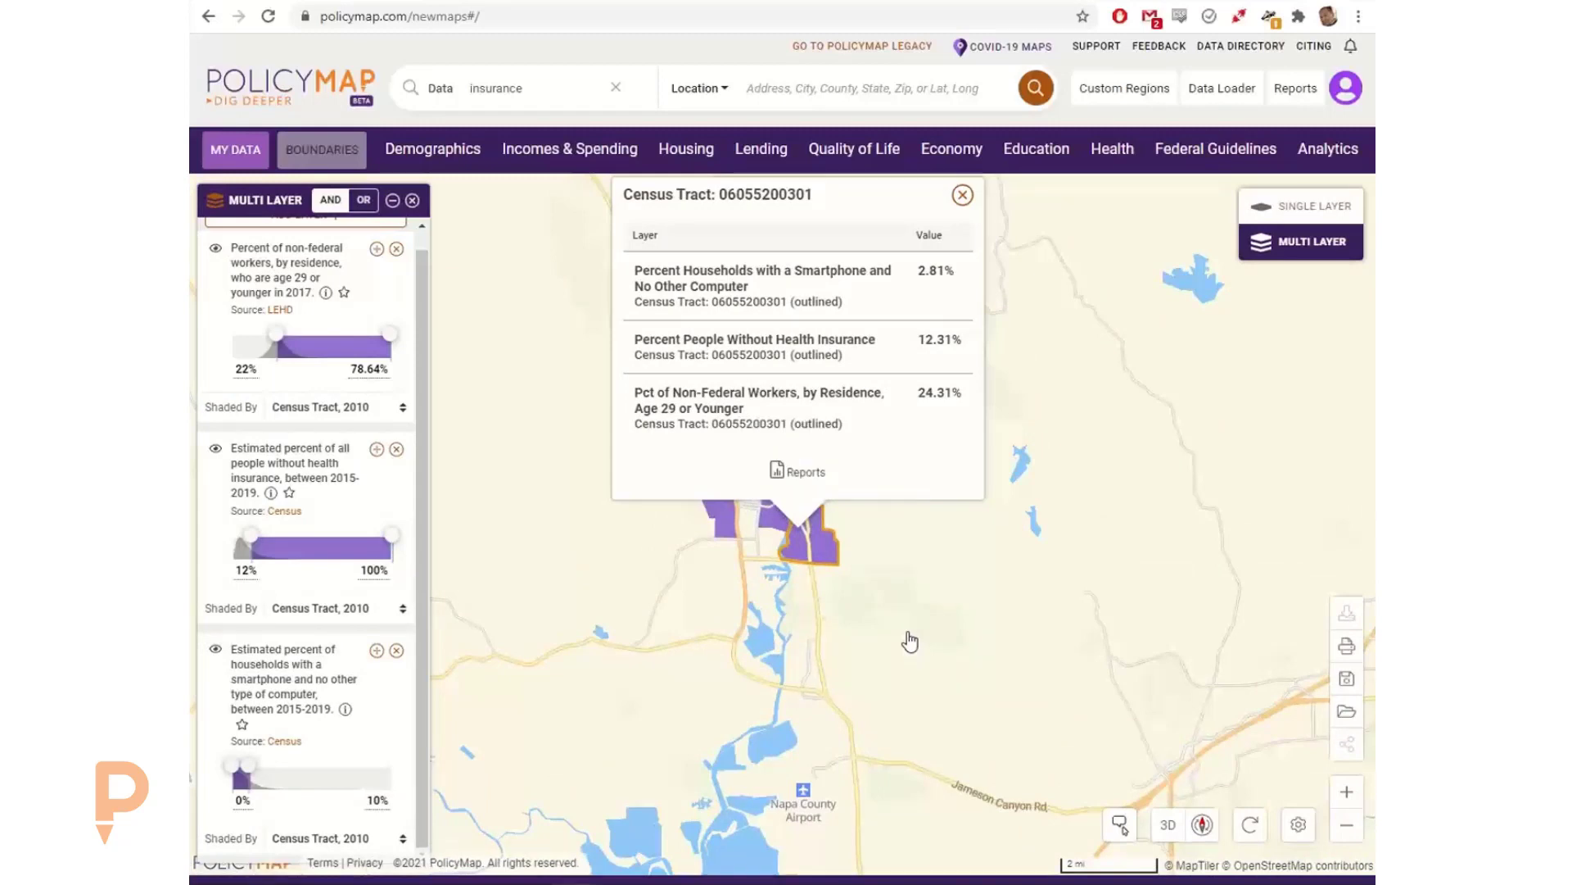
pyautogui.click(960, 196)
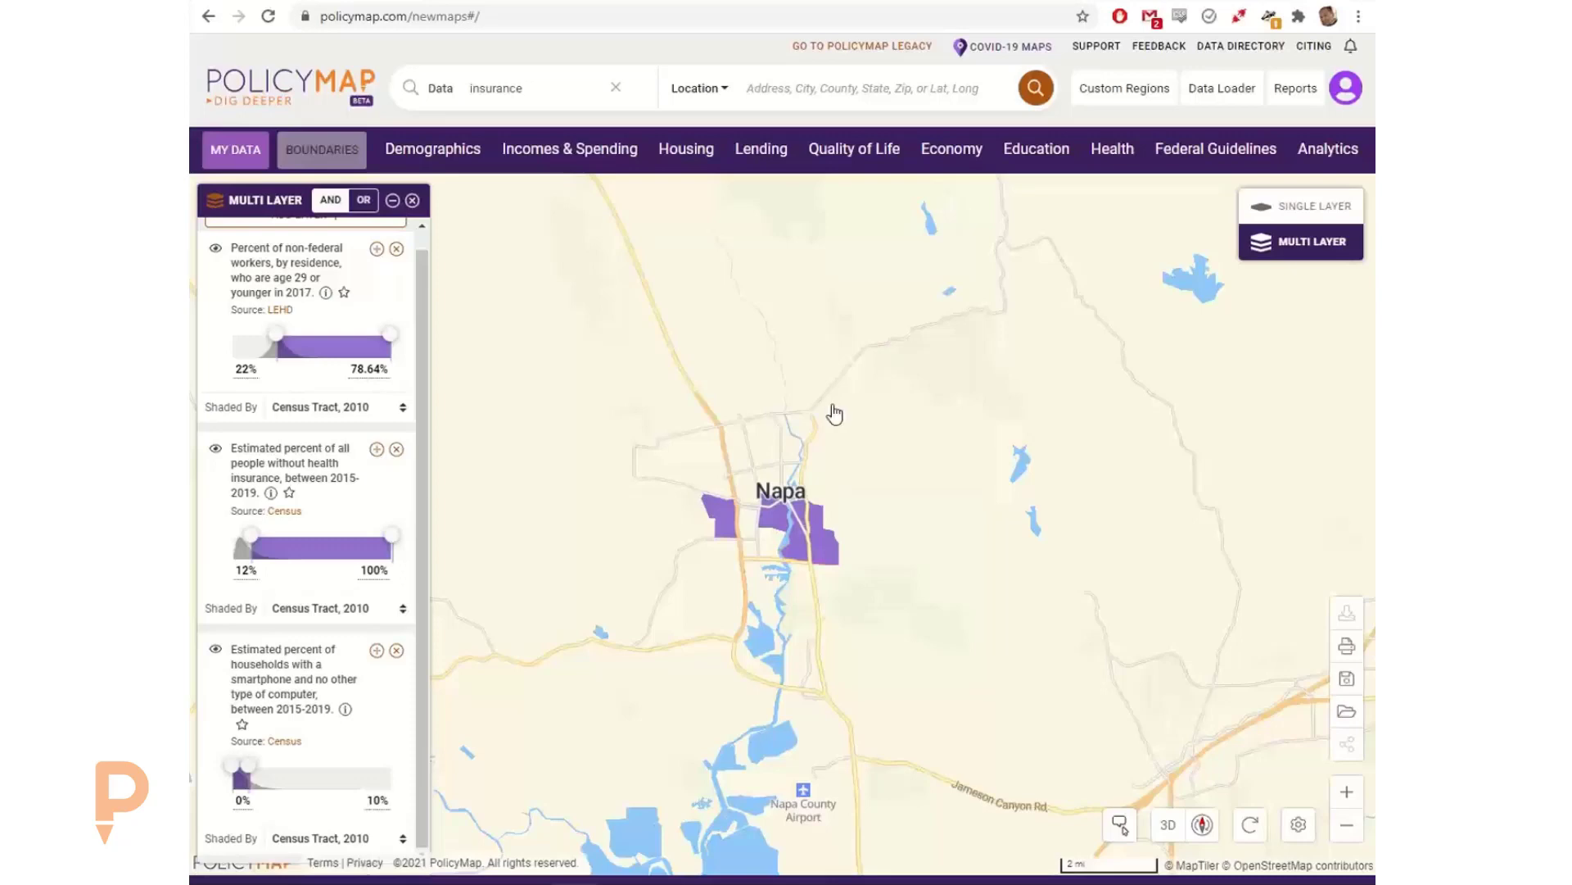
pyautogui.click(775, 516)
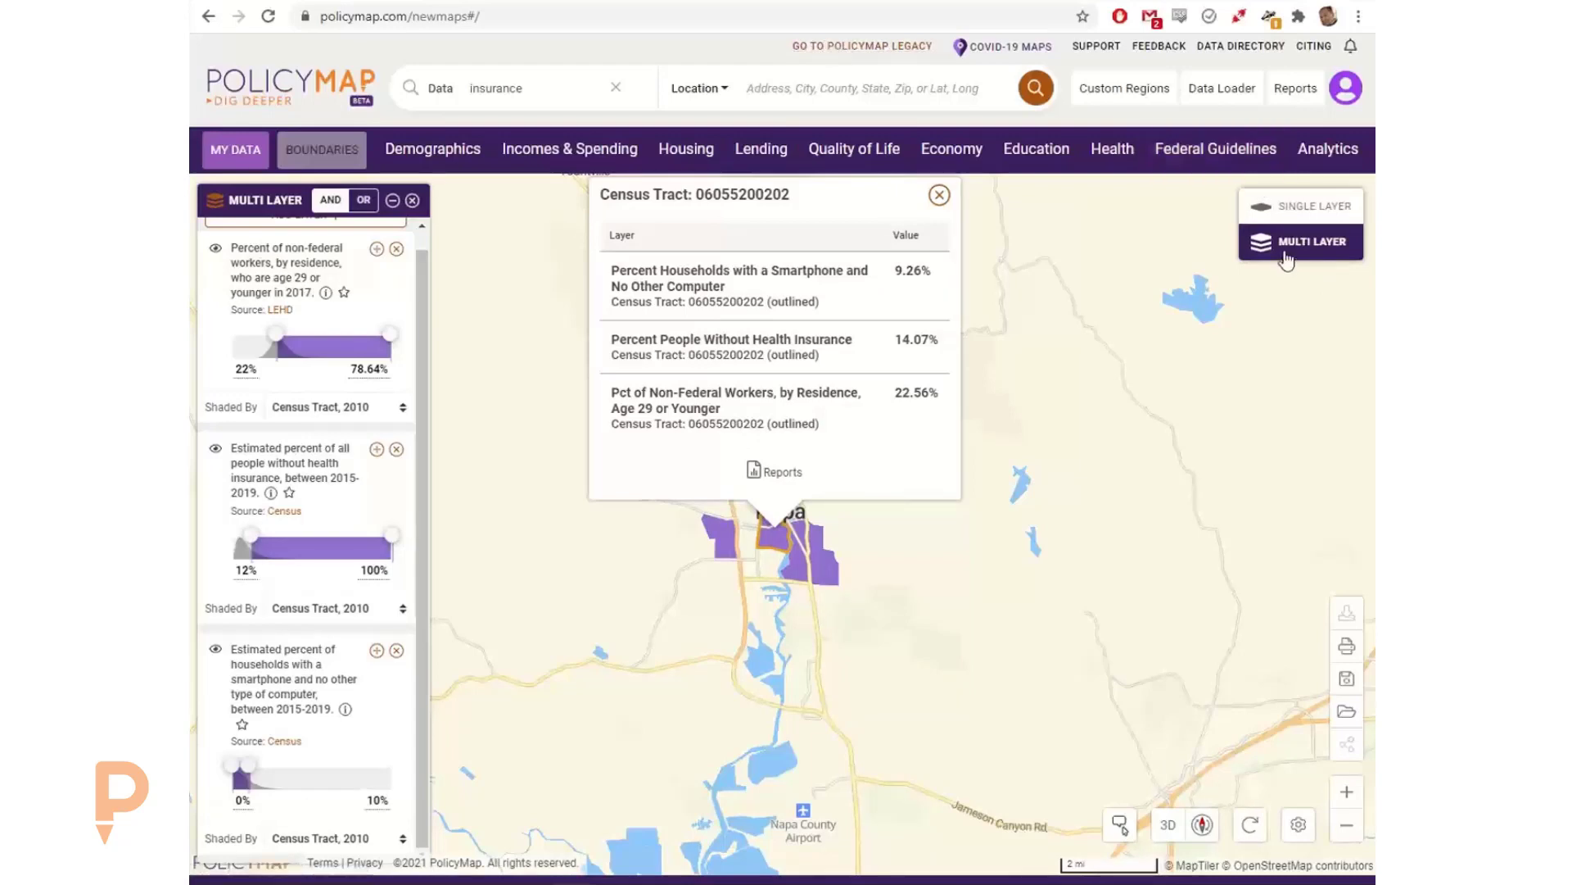
pyautogui.click(939, 195)
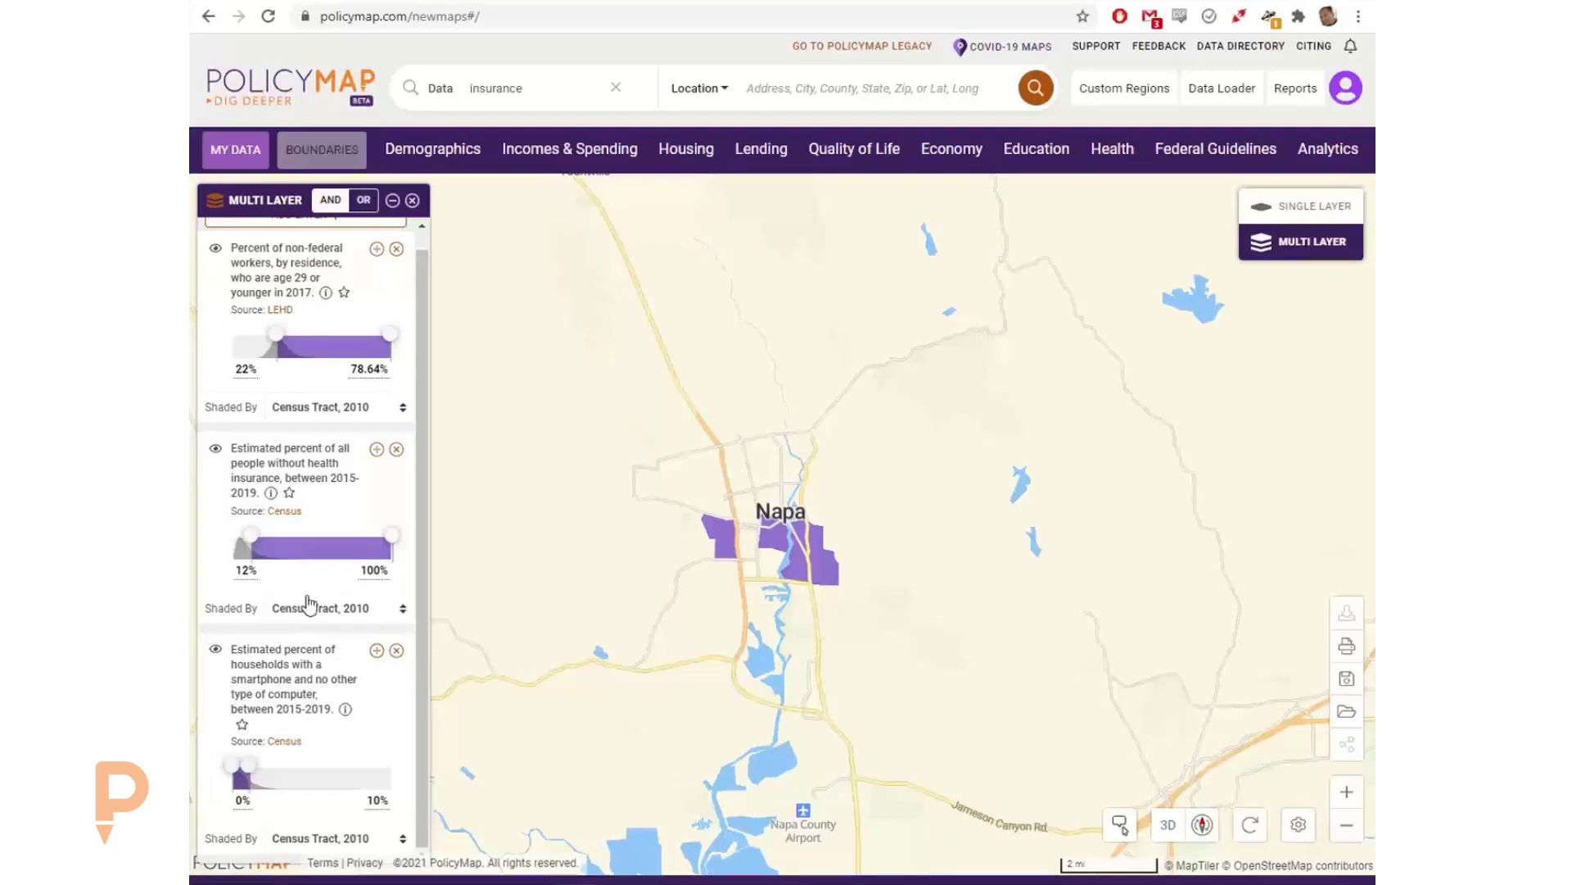
# Step: Combine the layers with OR as overlapping data and set the smartphone-only households layer's maximum to 7%
pyautogui.click(362, 202)
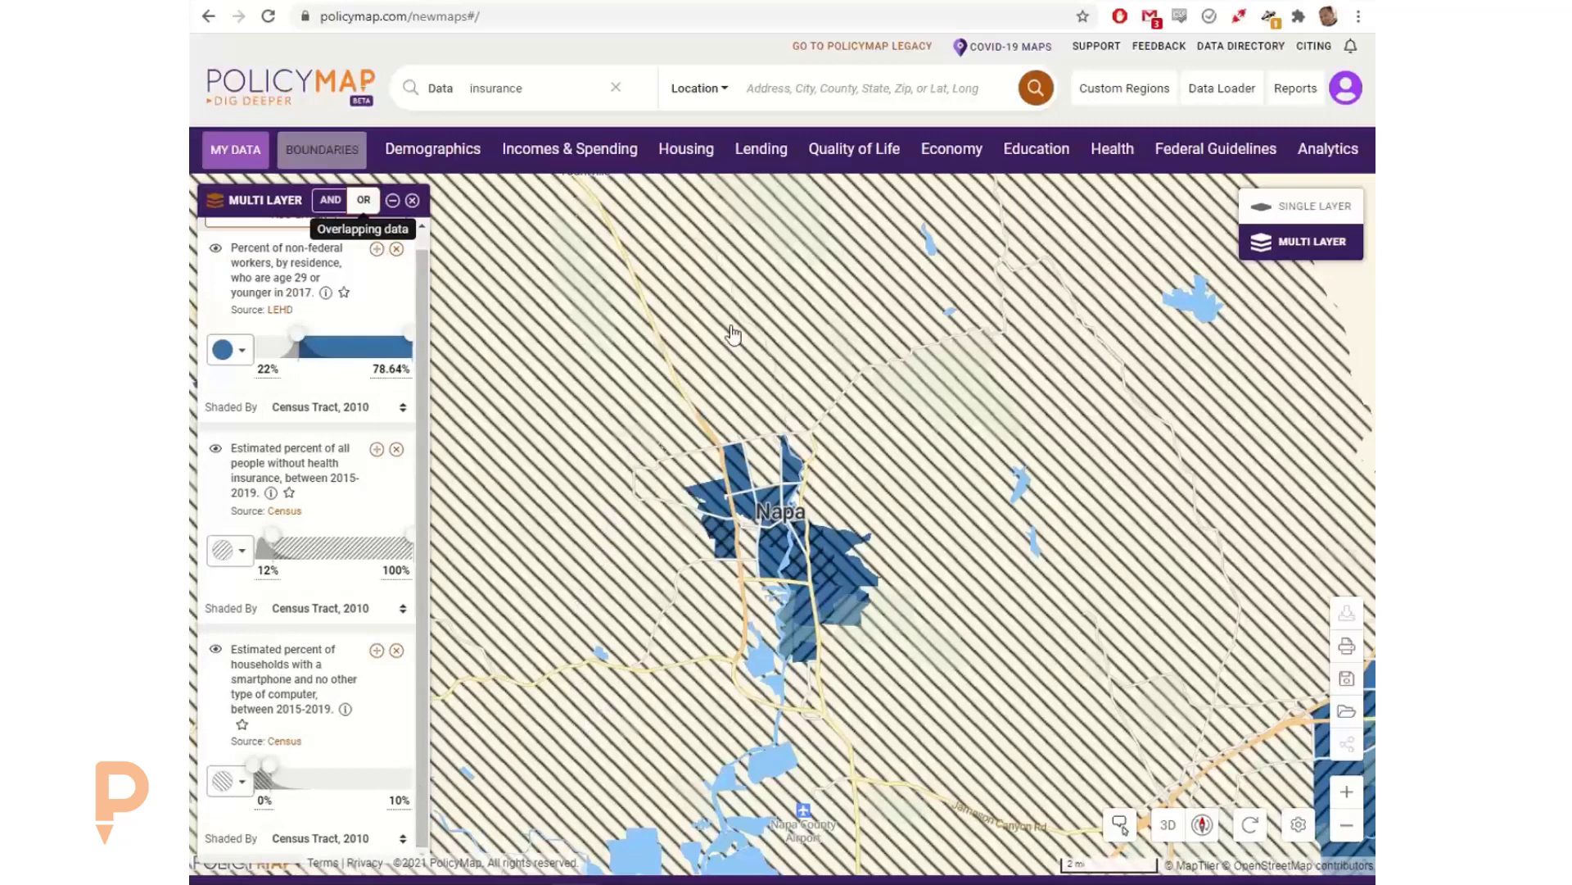
pyautogui.click(816, 577)
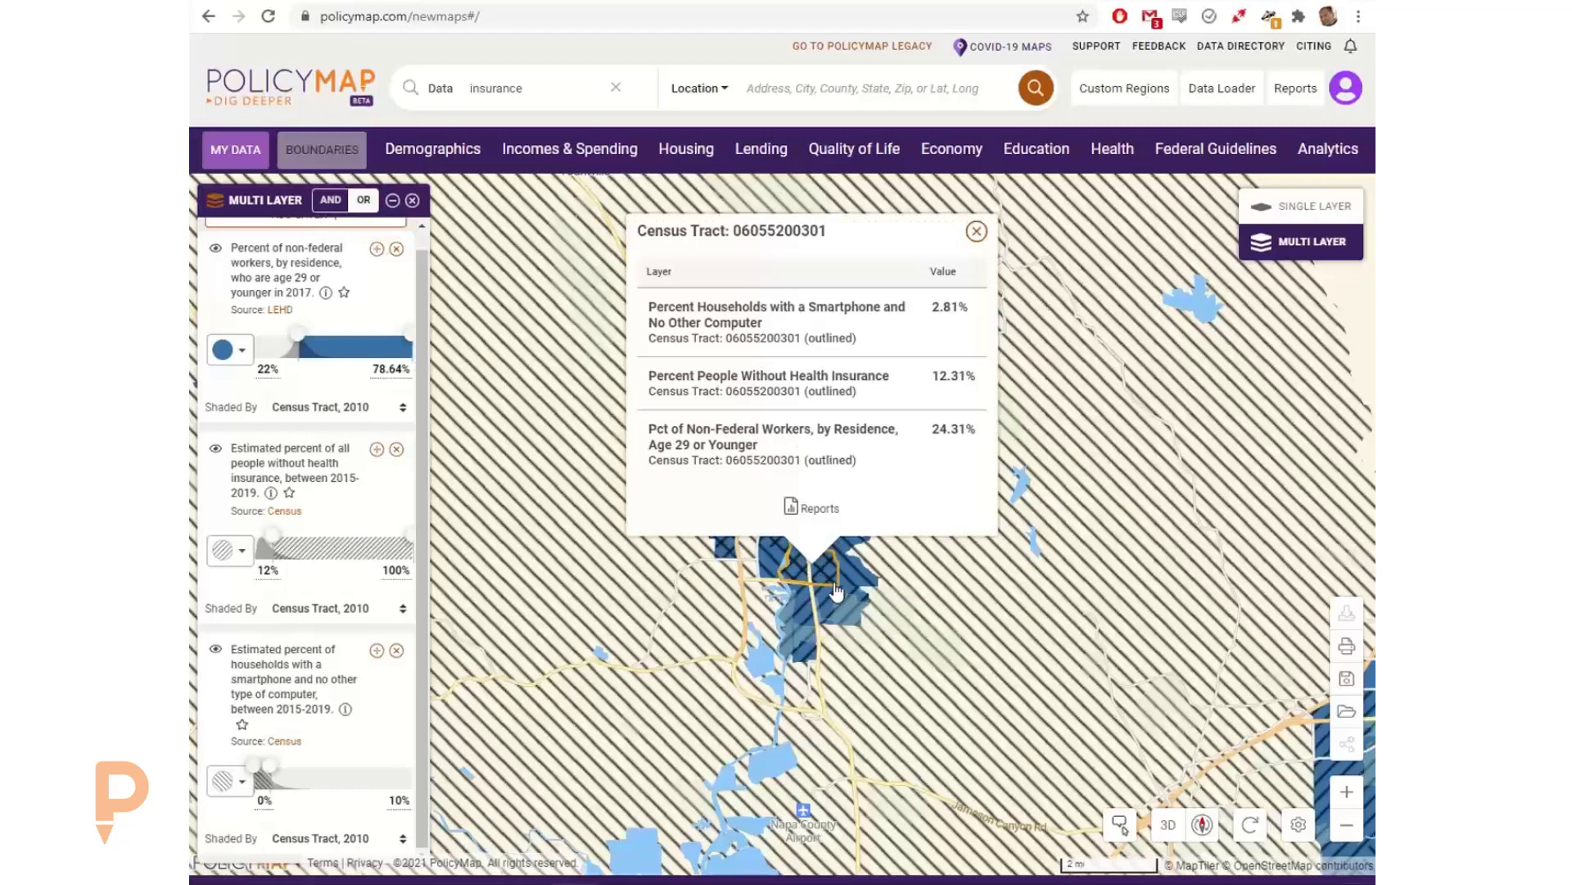
pyautogui.click(397, 801)
pyautogui.write('7')
pyautogui.press('Return')
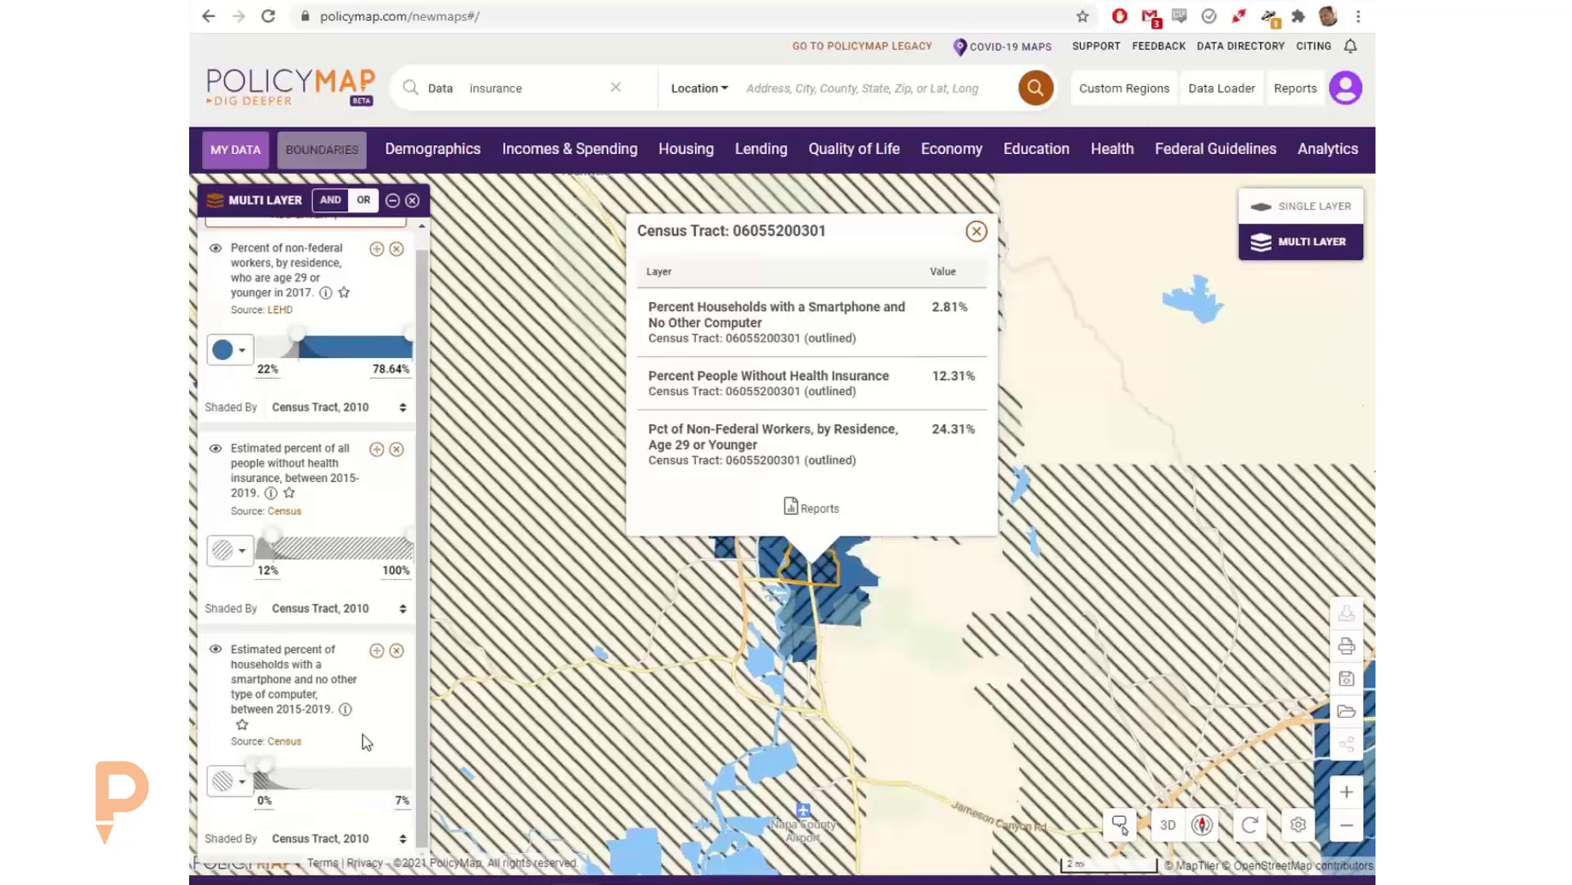
pyautogui.click(976, 231)
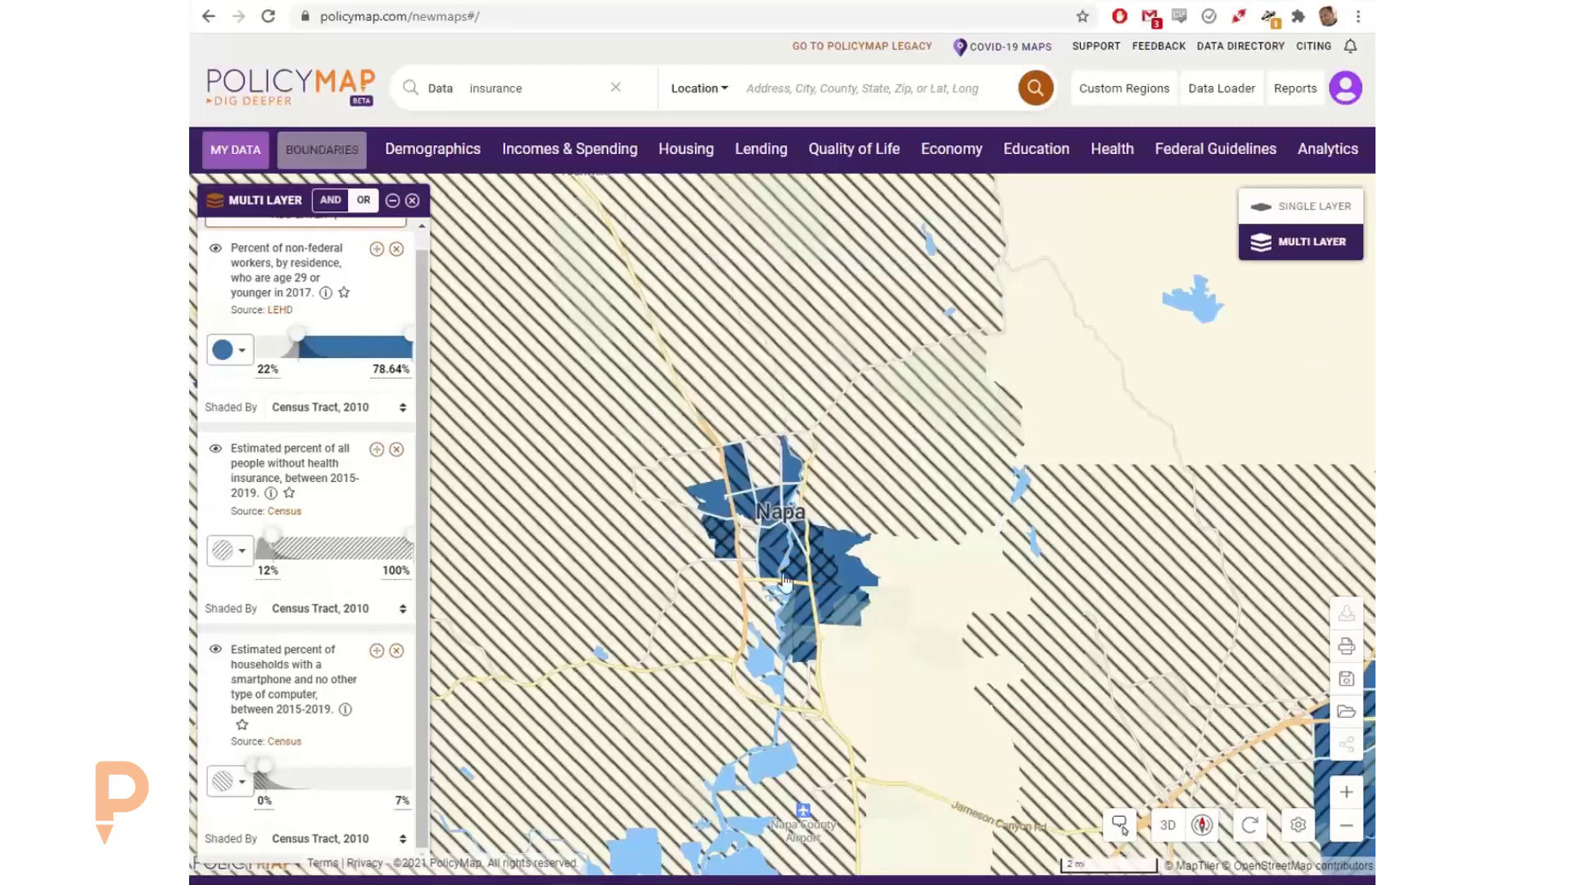
# Step: Compare the layer values of three tracts around Napa: the southeast one, the plain blue one to its east, and the southernmost one
pyautogui.click(797, 557)
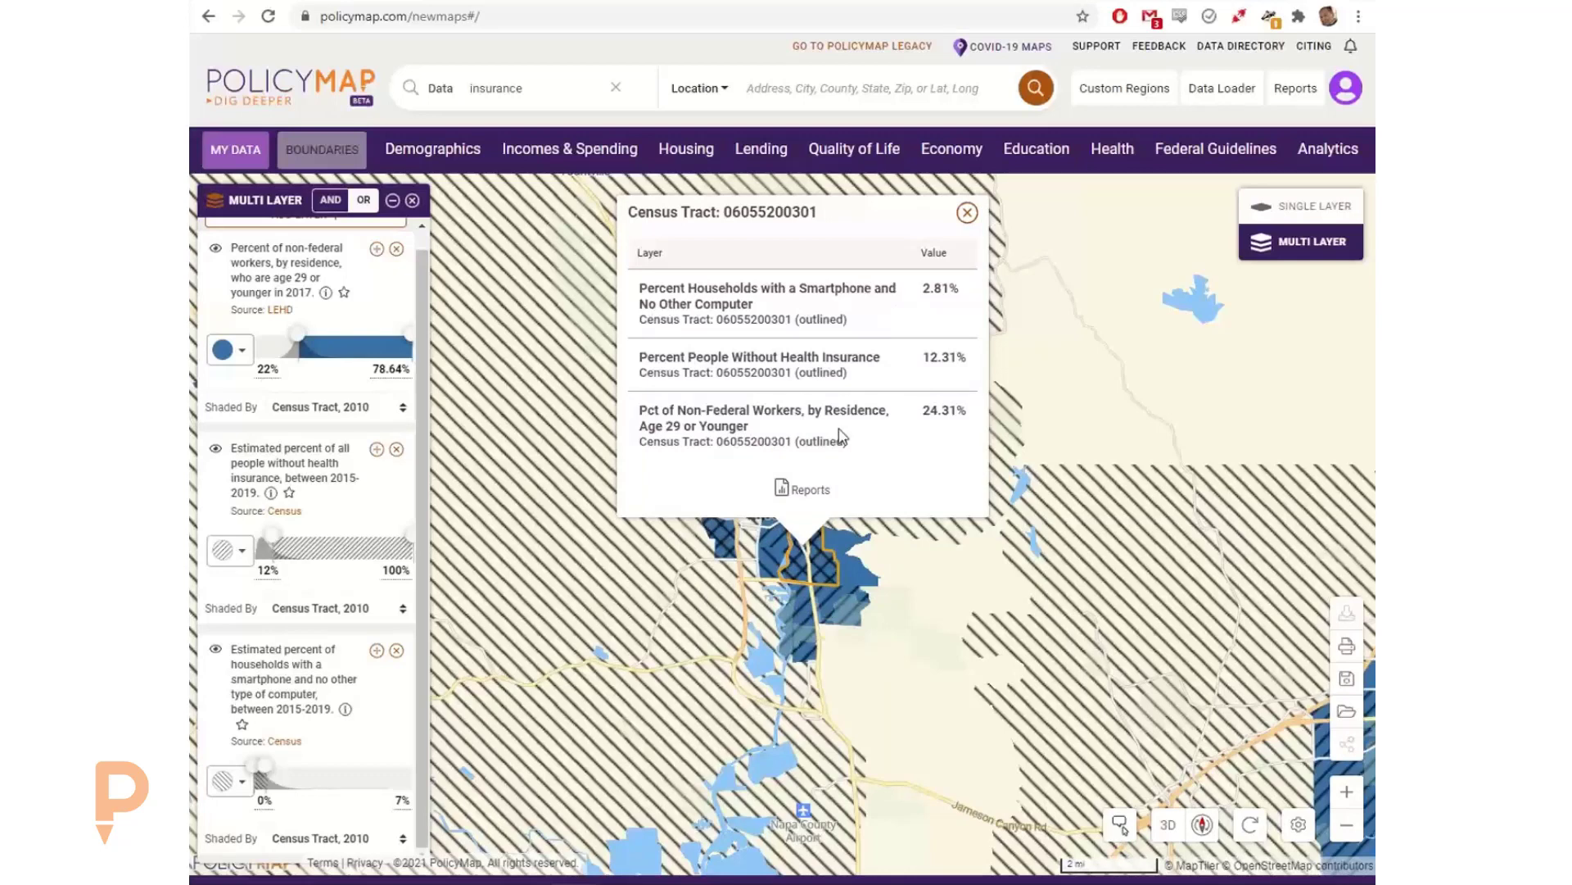
pyautogui.click(967, 213)
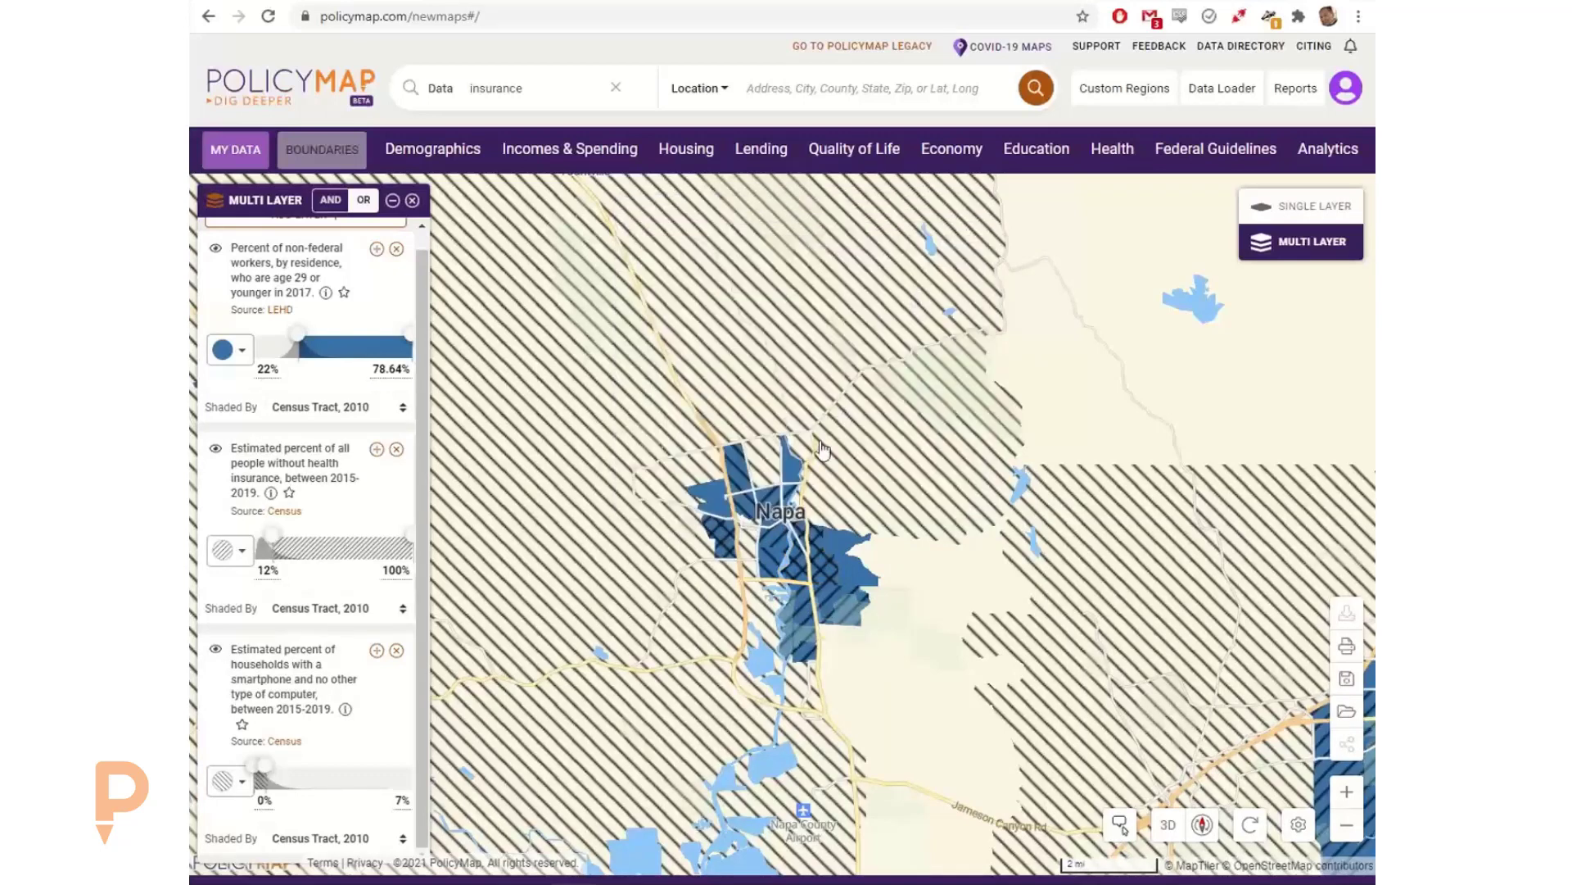
pyautogui.click(843, 548)
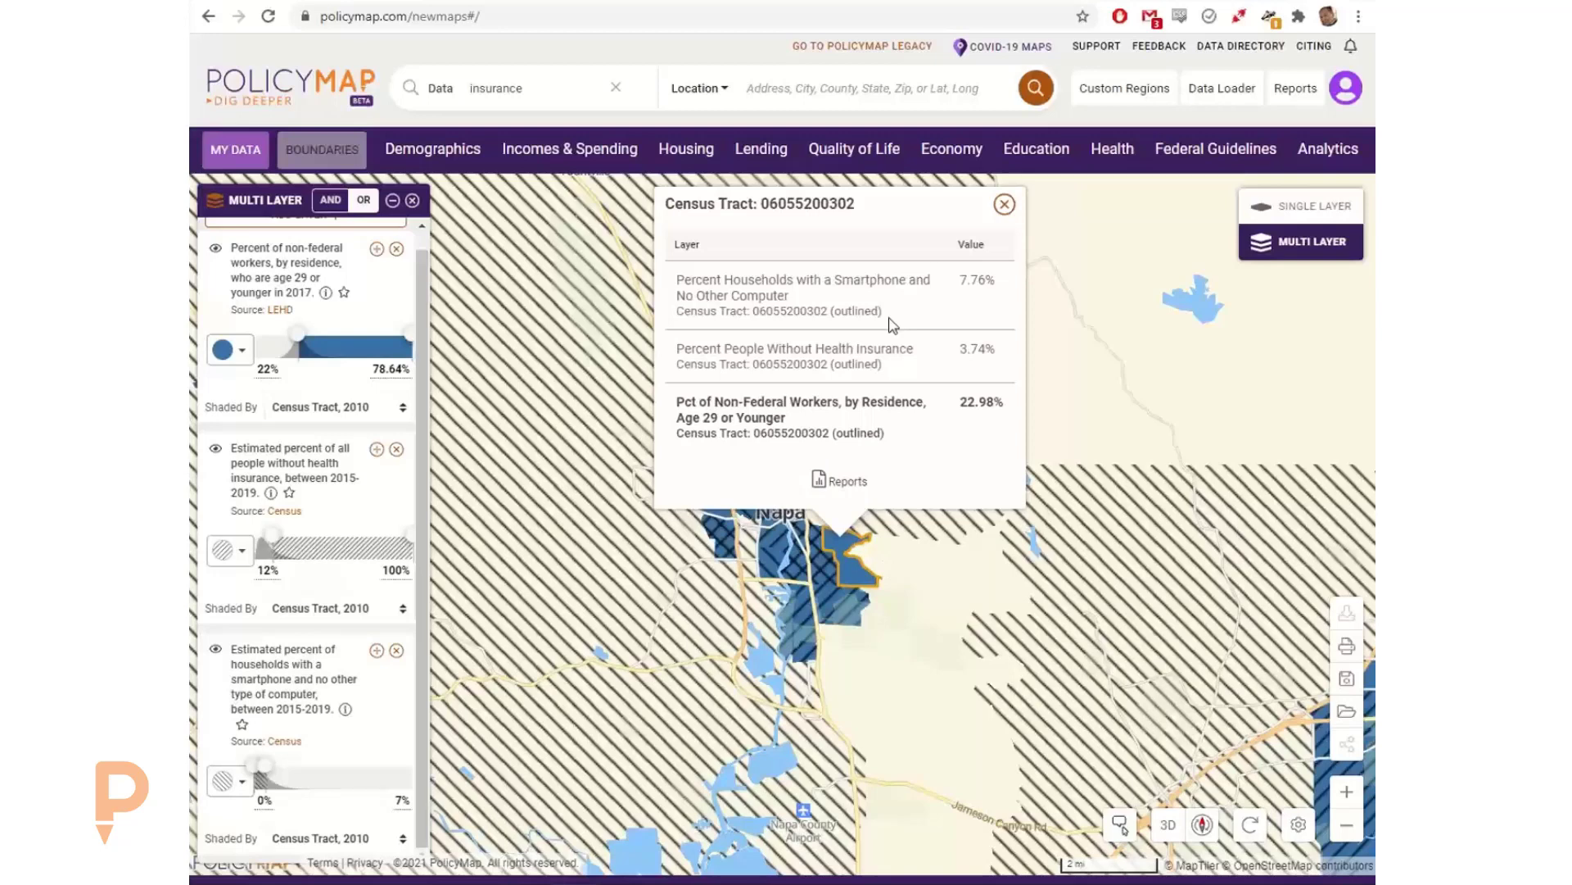
pyautogui.click(811, 655)
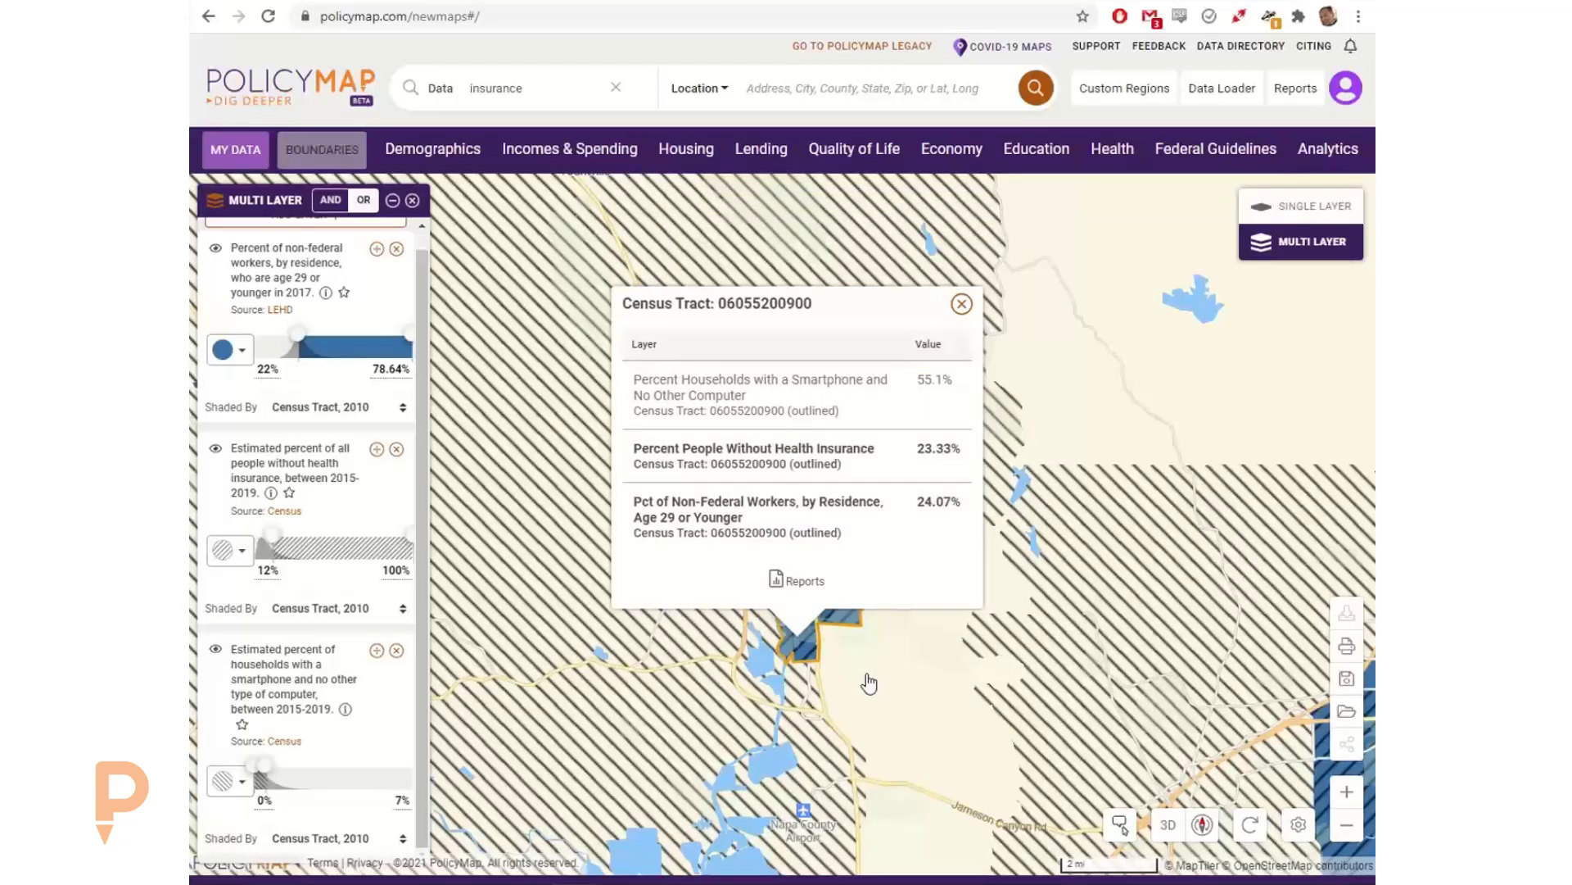
pyautogui.click(962, 304)
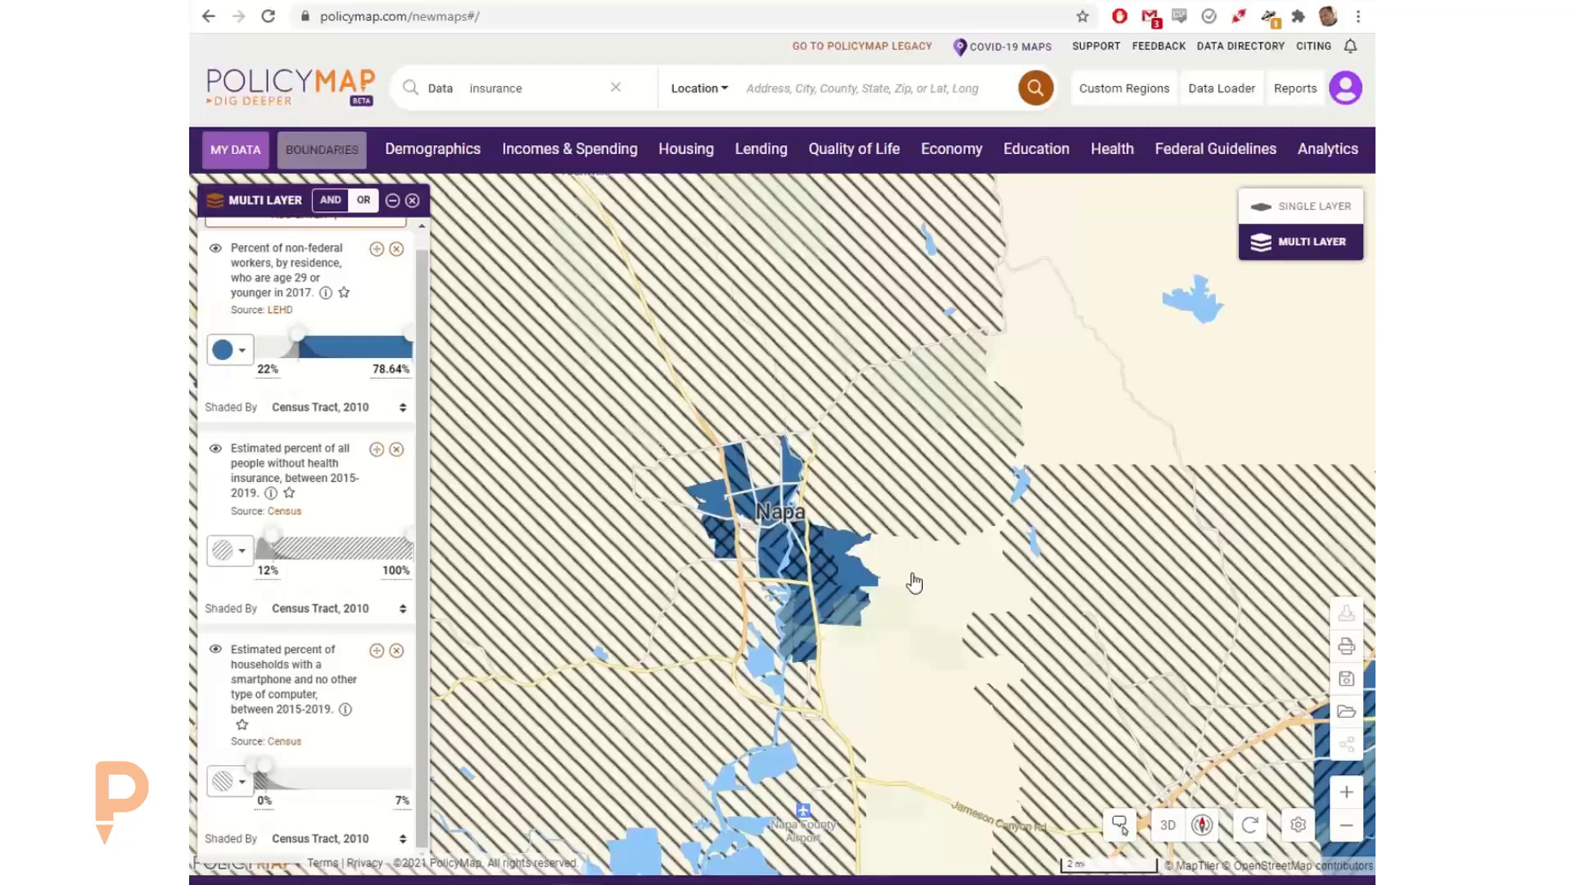
pyautogui.moveTo(909, 546); pyautogui.dragTo(950, 547)
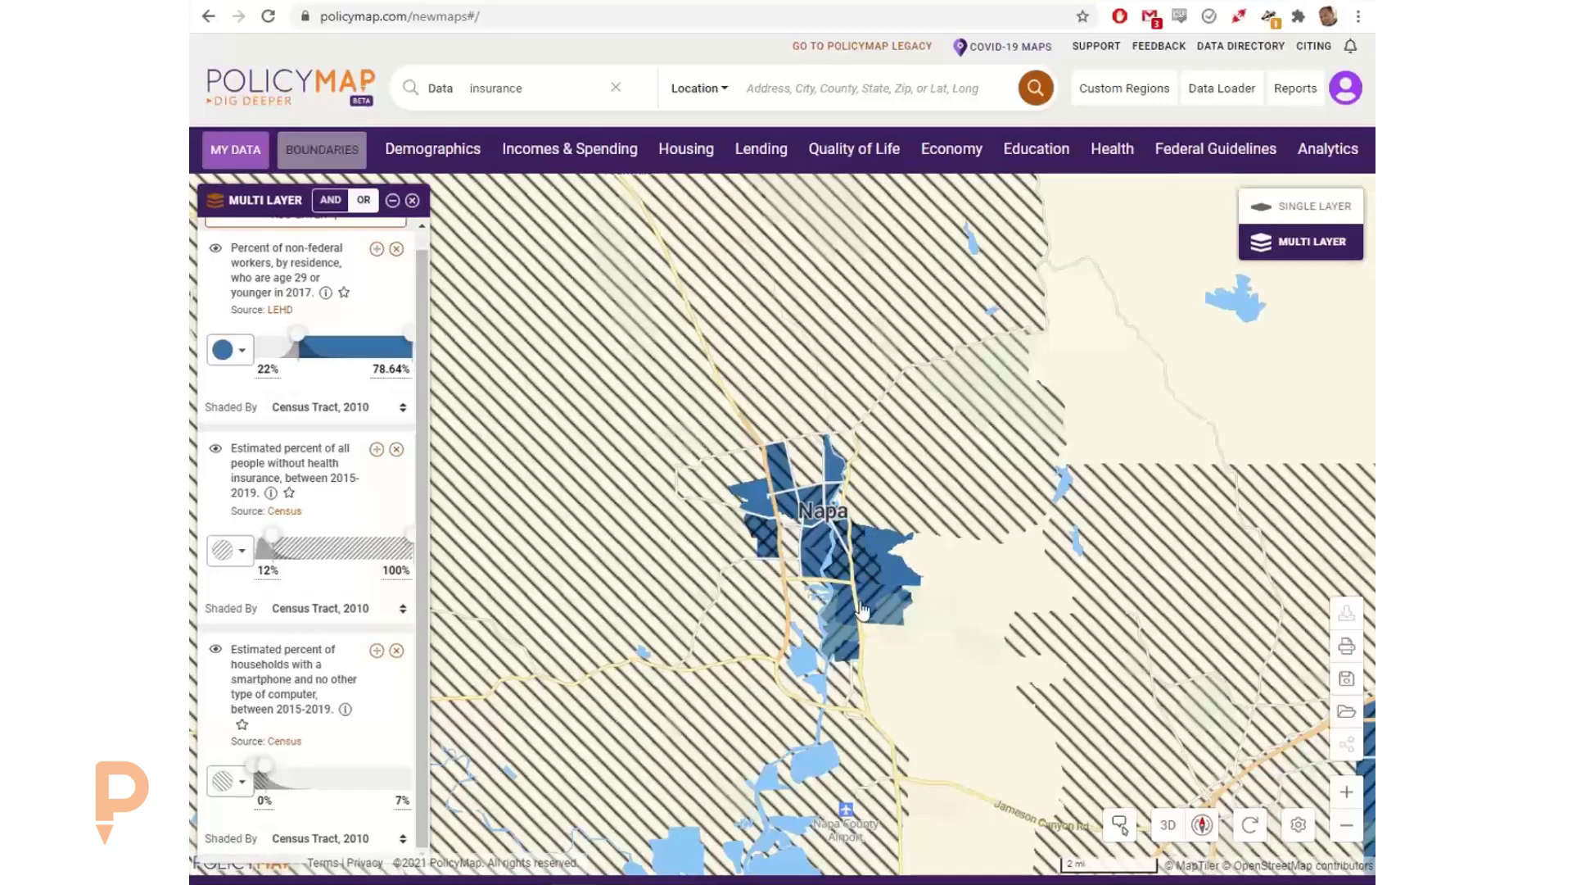
# Step: Preview the map as an exportable image framed on Napa, check the title editing option, and close without exporting
pyautogui.click(1347, 646)
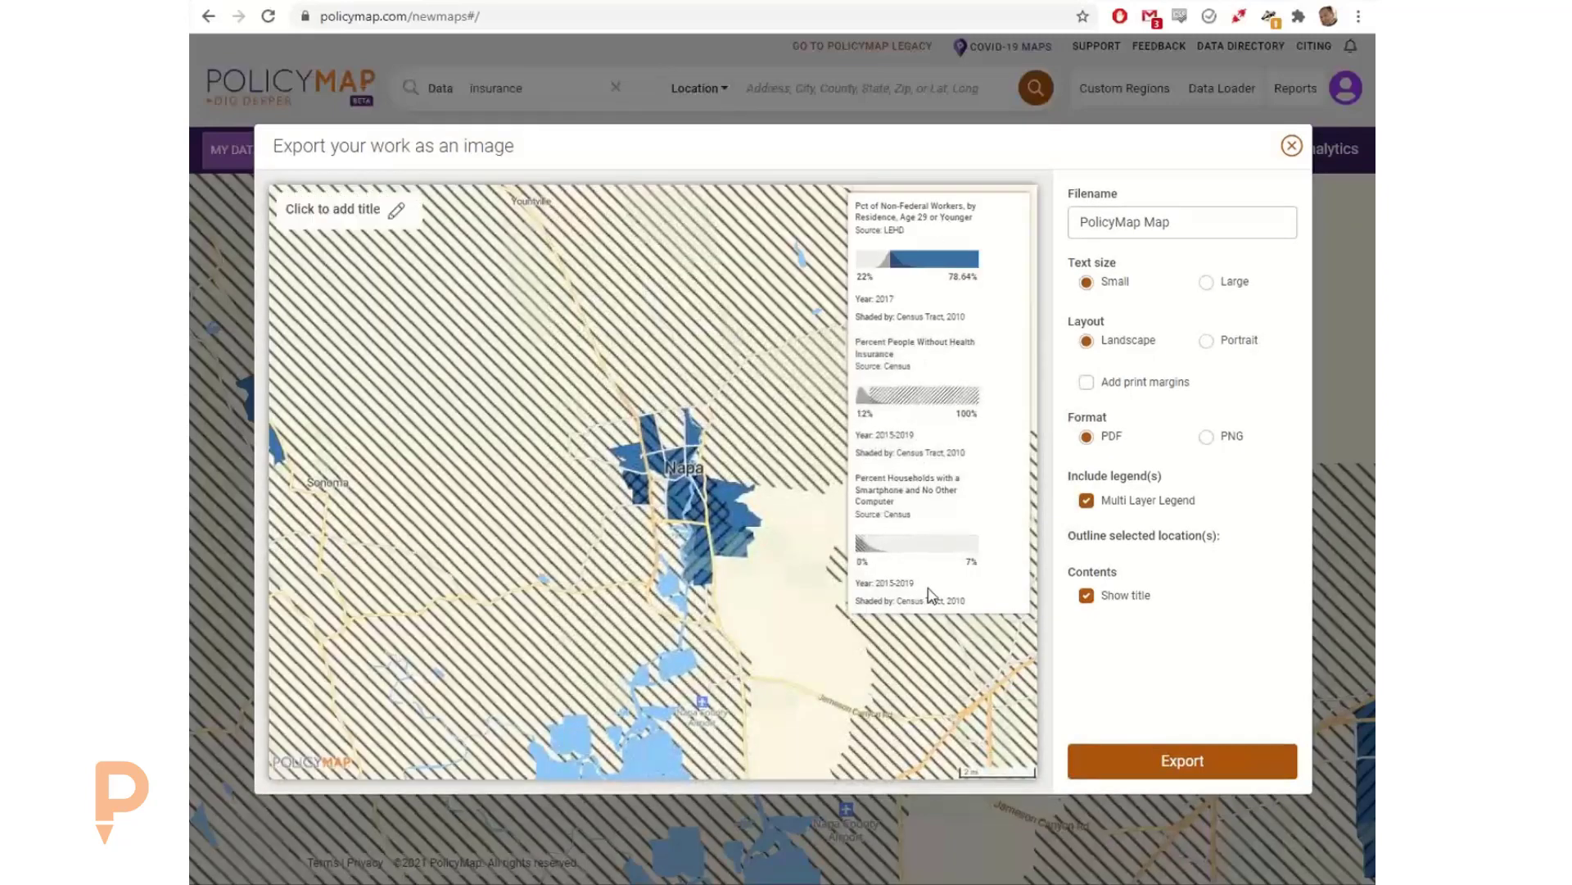
pyautogui.scroll(4, 600, 421)
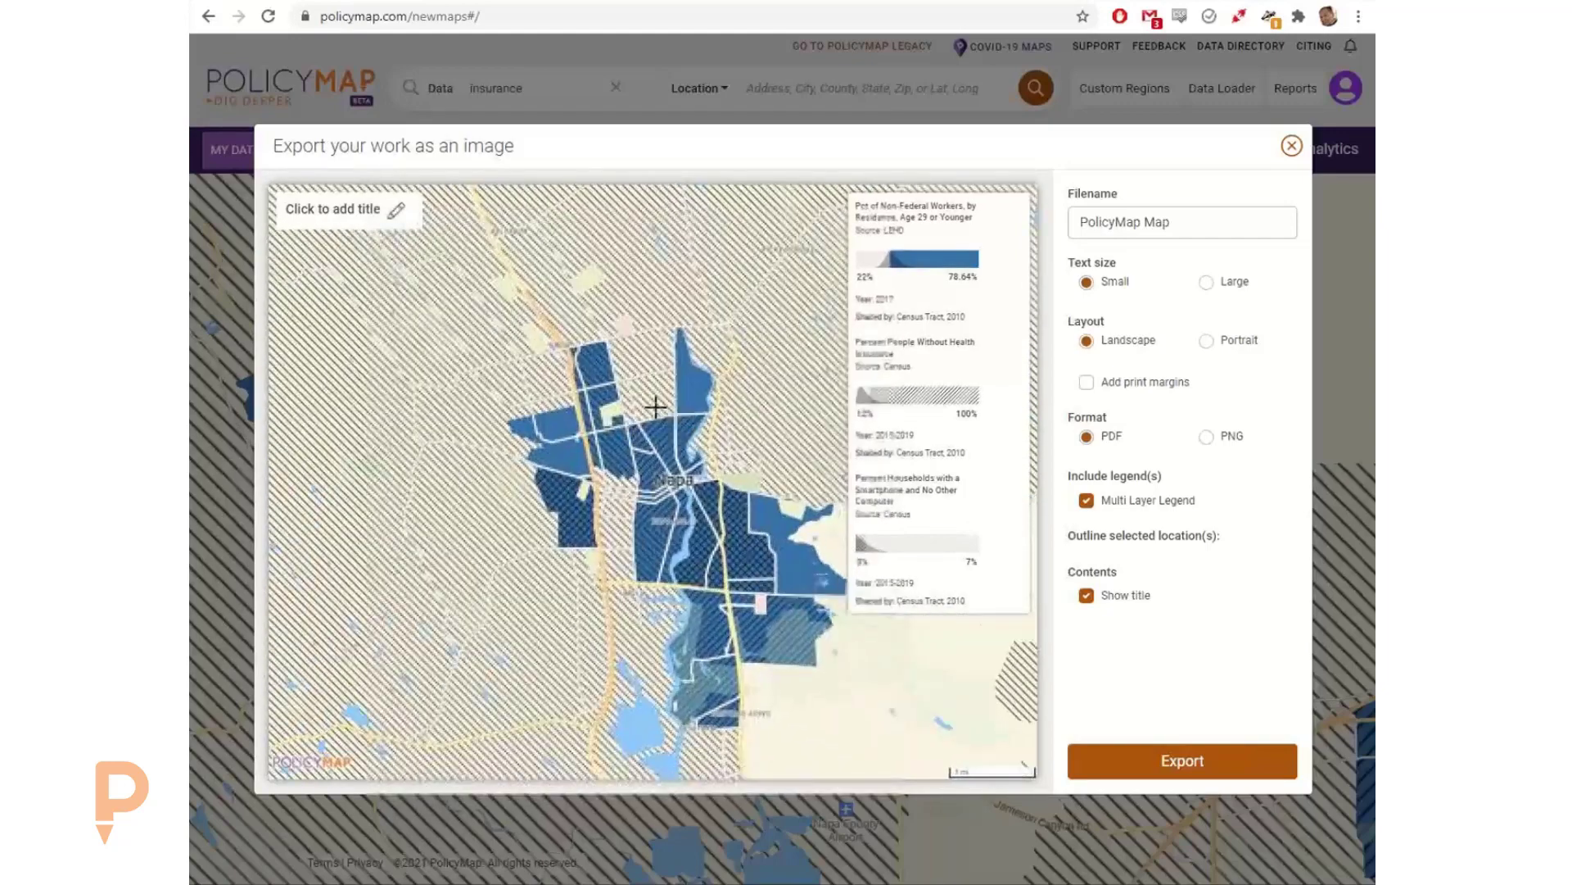
pyautogui.scroll(-1, 652, 410)
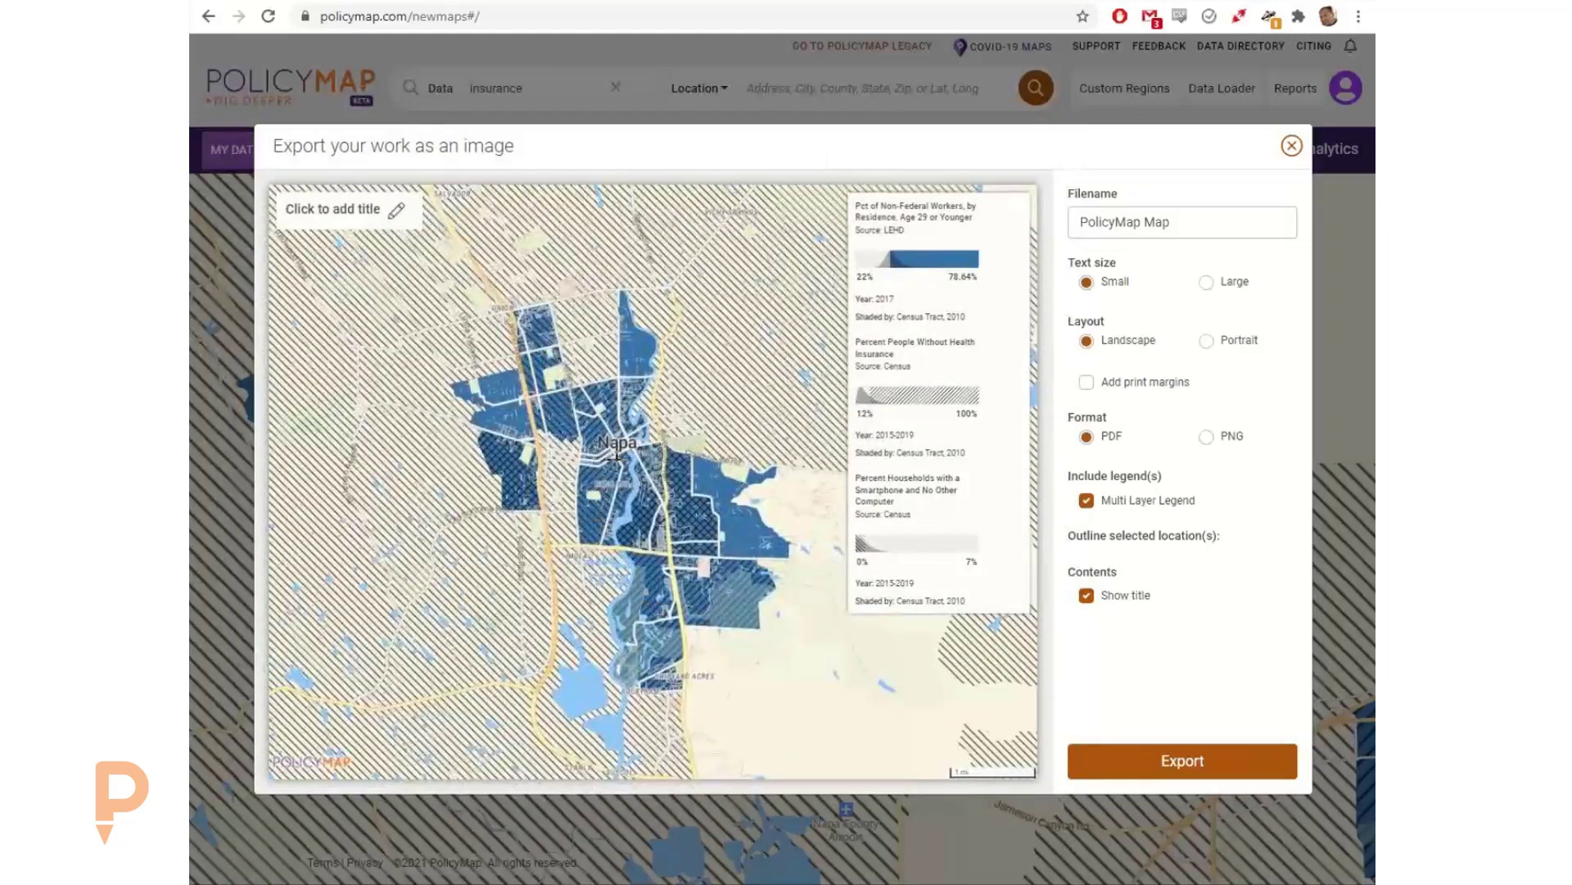
pyautogui.moveTo(638, 466); pyautogui.dragTo(651, 470)
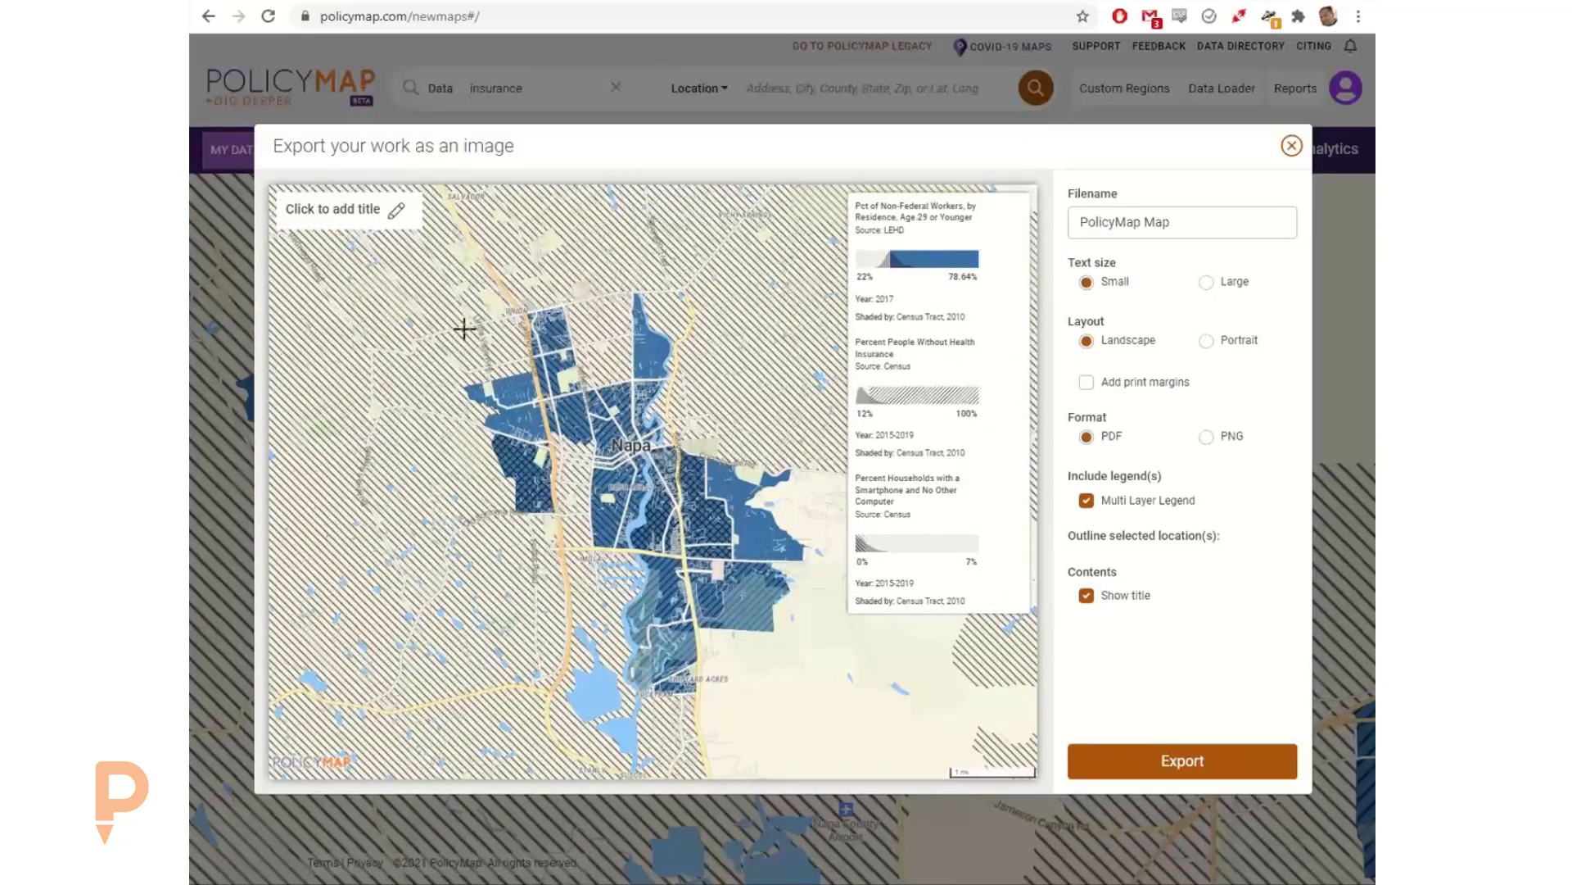
pyautogui.click(396, 210)
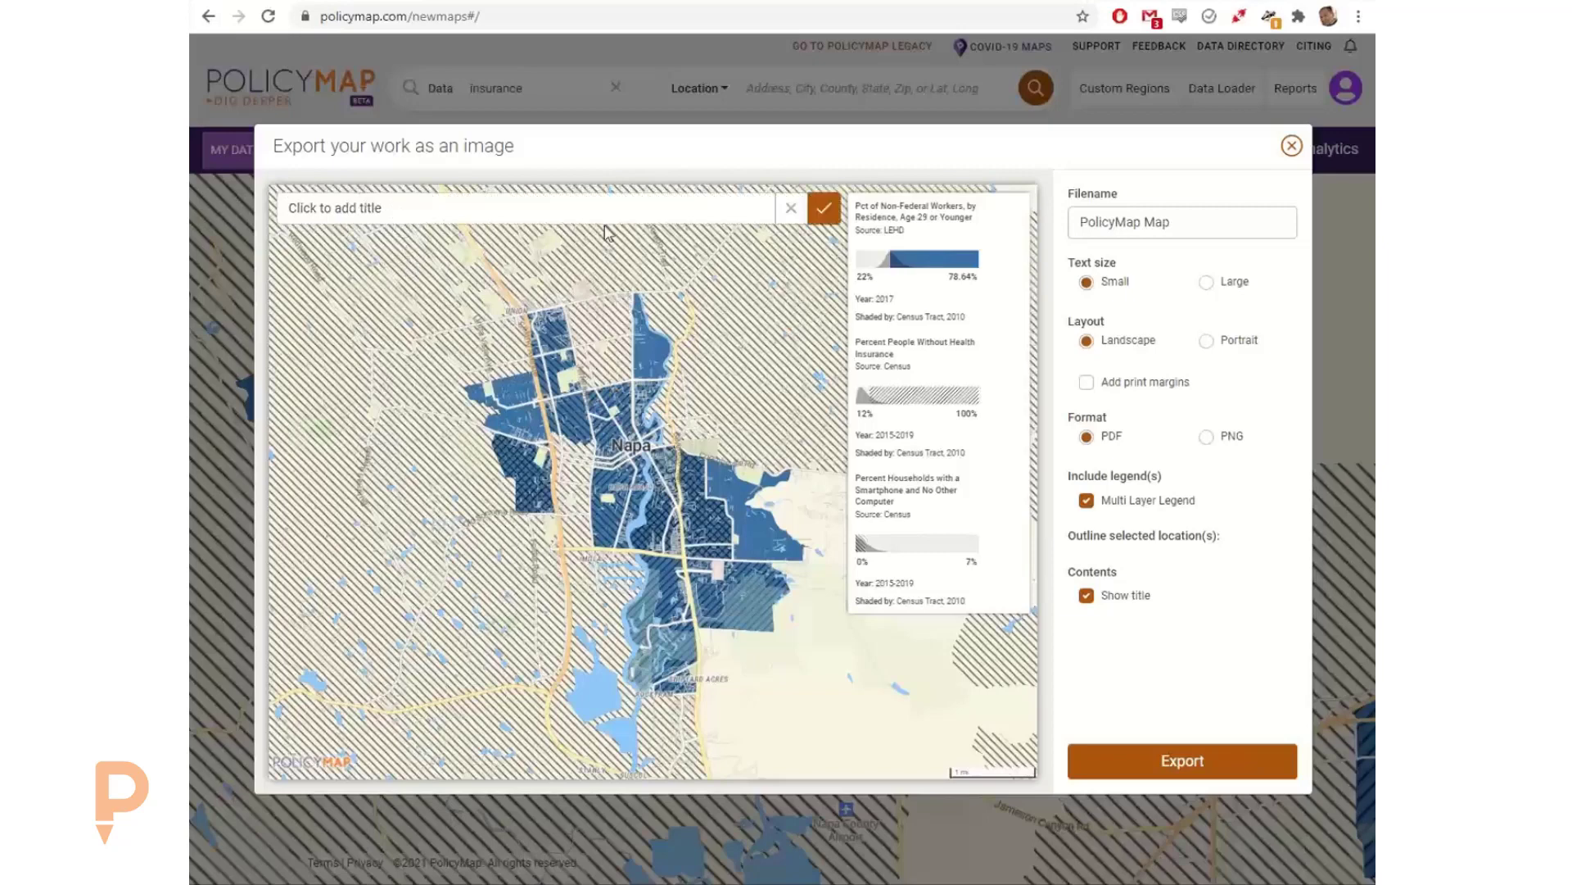
pyautogui.click(788, 212)
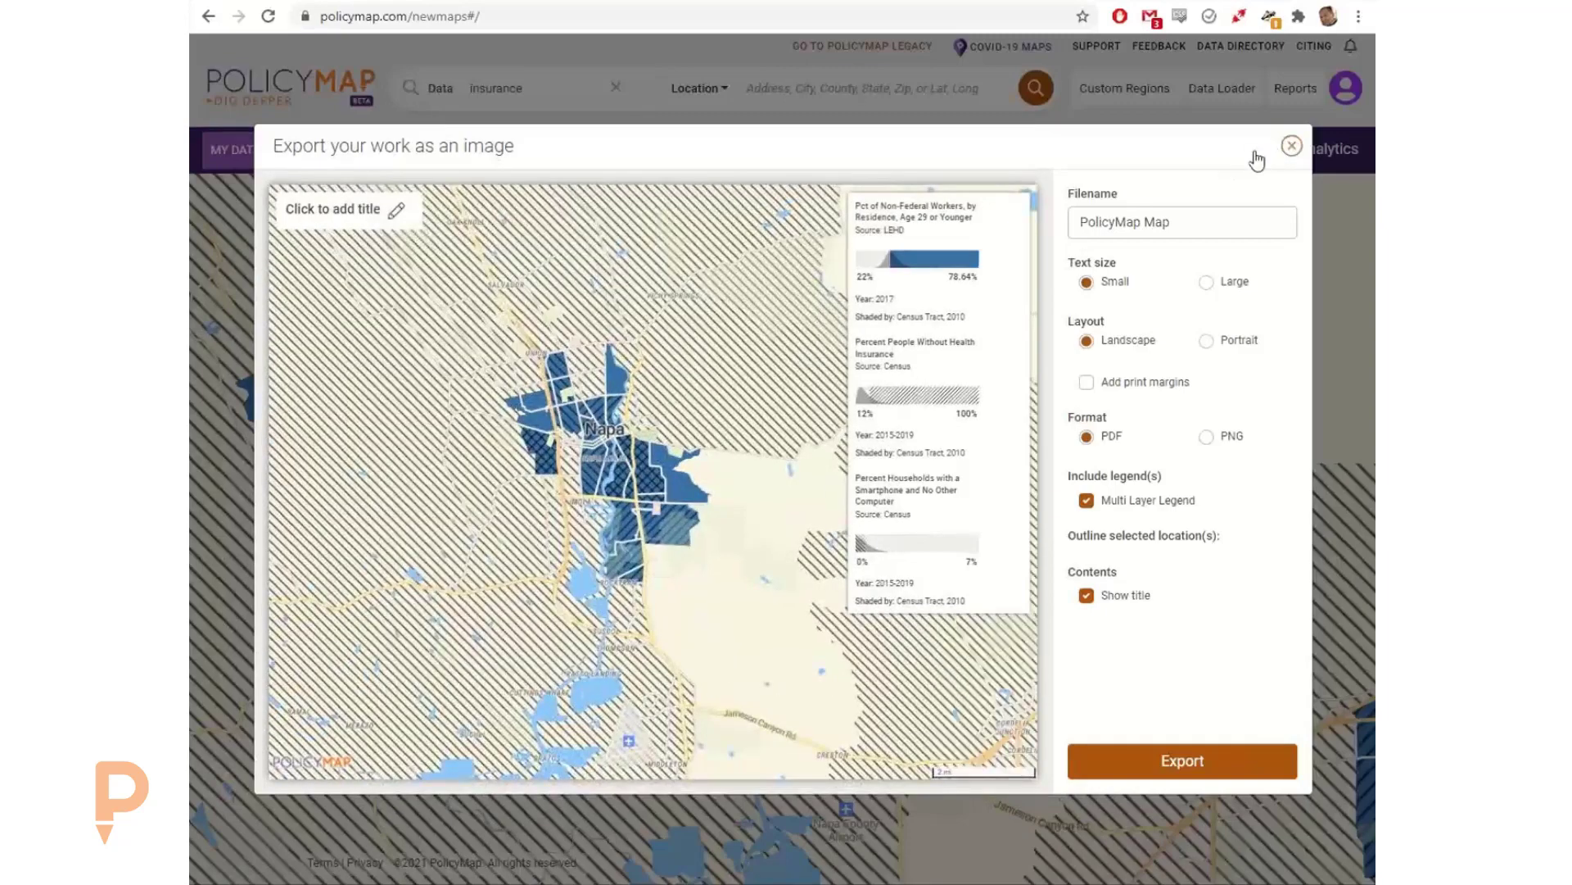
pyautogui.click(1291, 146)
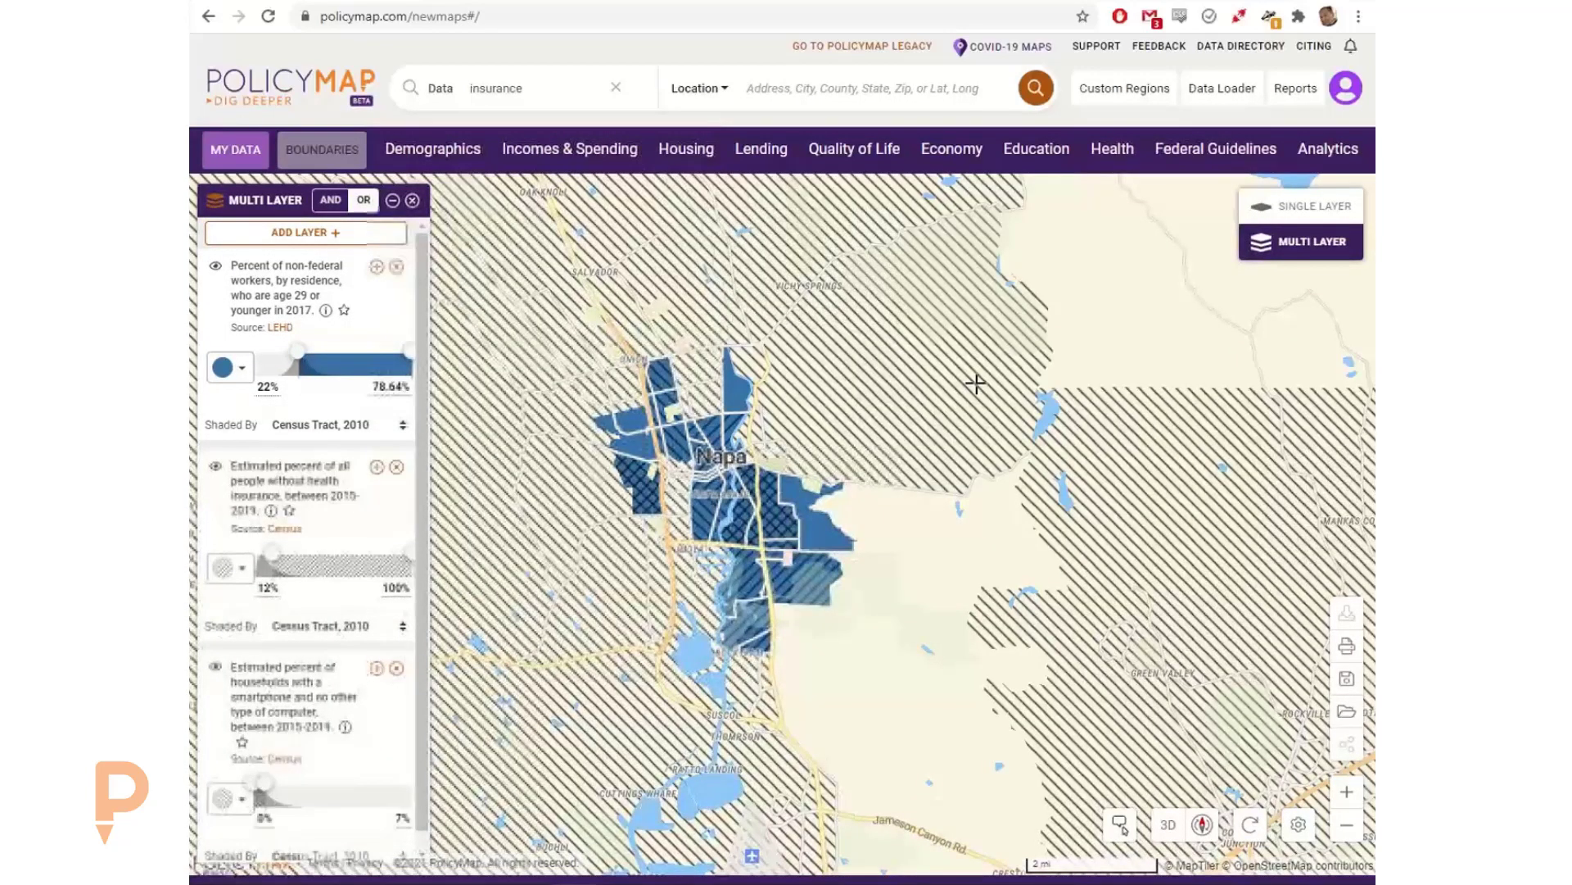
# Step: Switch to single layer mode with no layer applied, leaving a blank map
pyautogui.click(1280, 211)
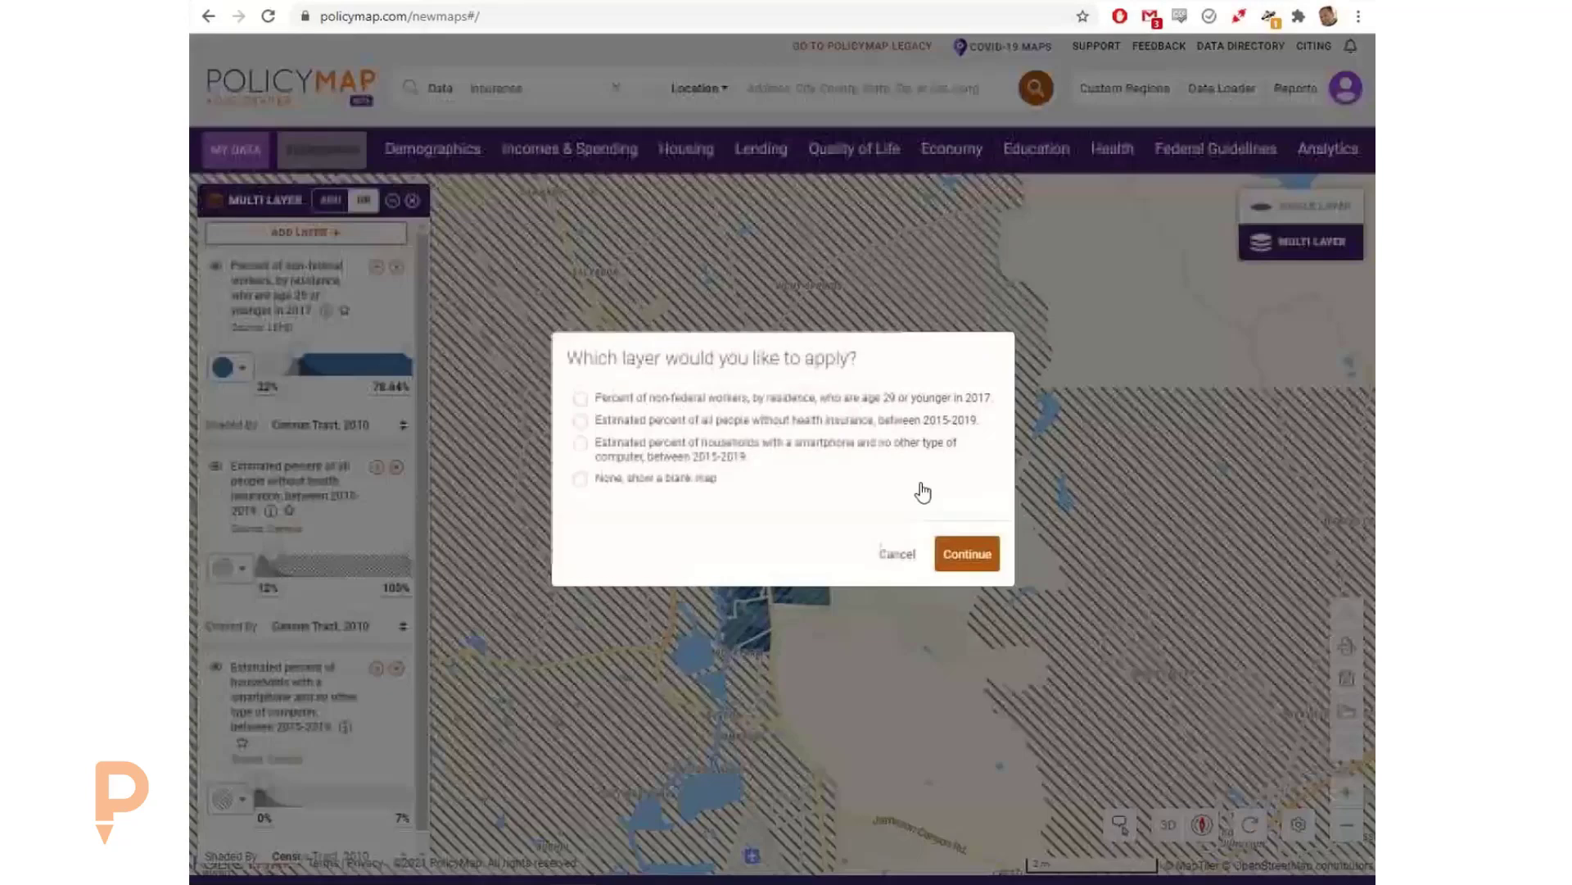
pyautogui.click(633, 480)
pyautogui.click(930, 552)
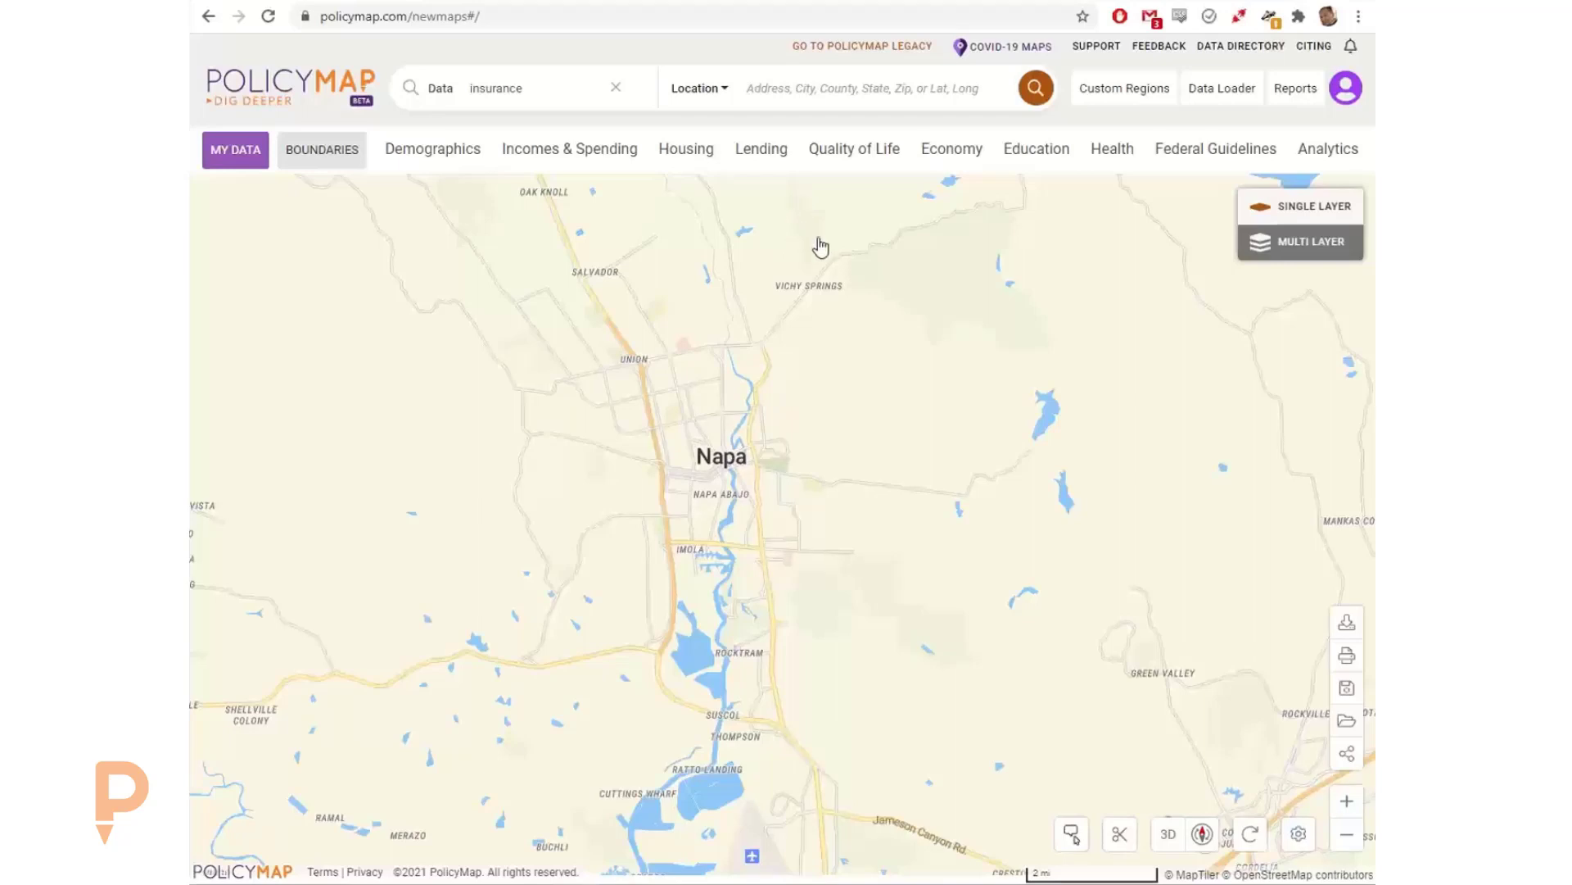
# Step: Generate a Community Profile report for the custom region West Napa and dismiss the data availability notice
pyautogui.click(1284, 90)
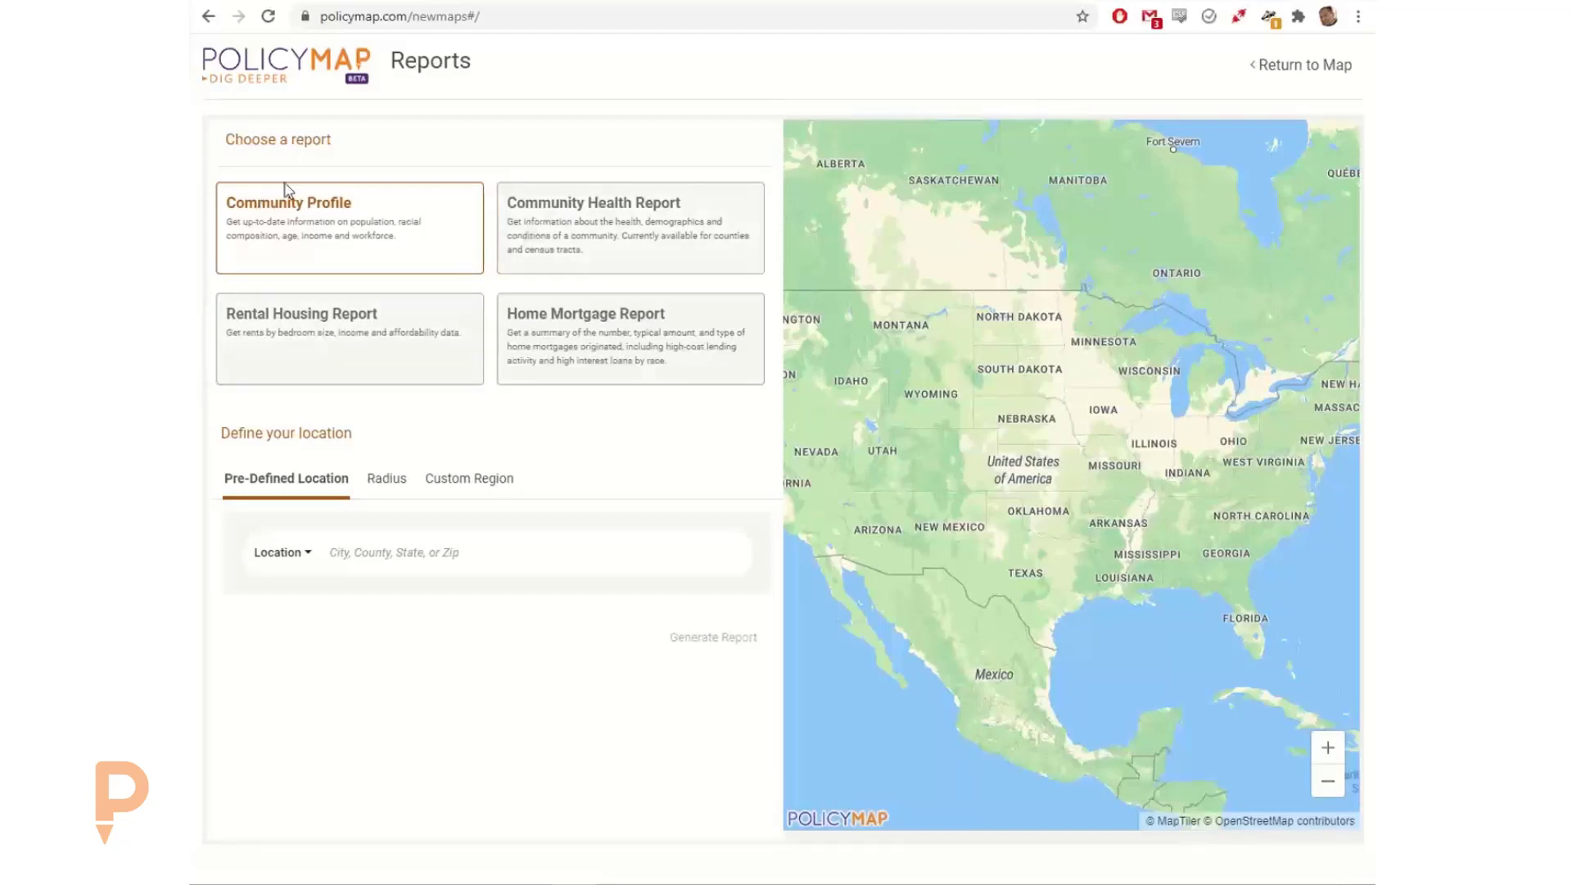
pyautogui.click(360, 560)
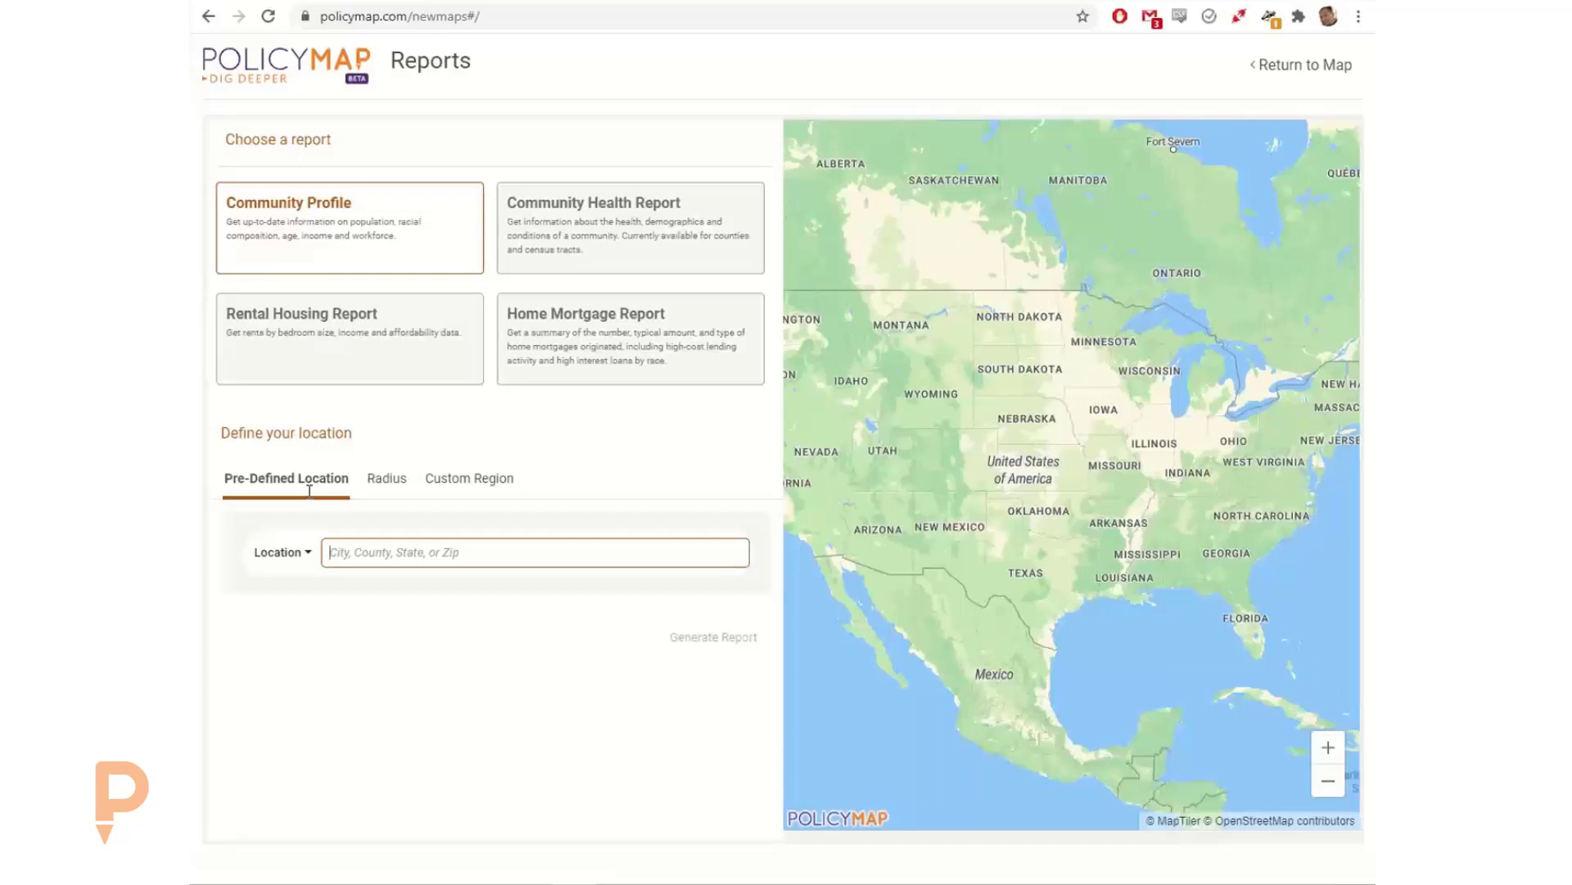
pyautogui.click(393, 487)
pyautogui.click(465, 487)
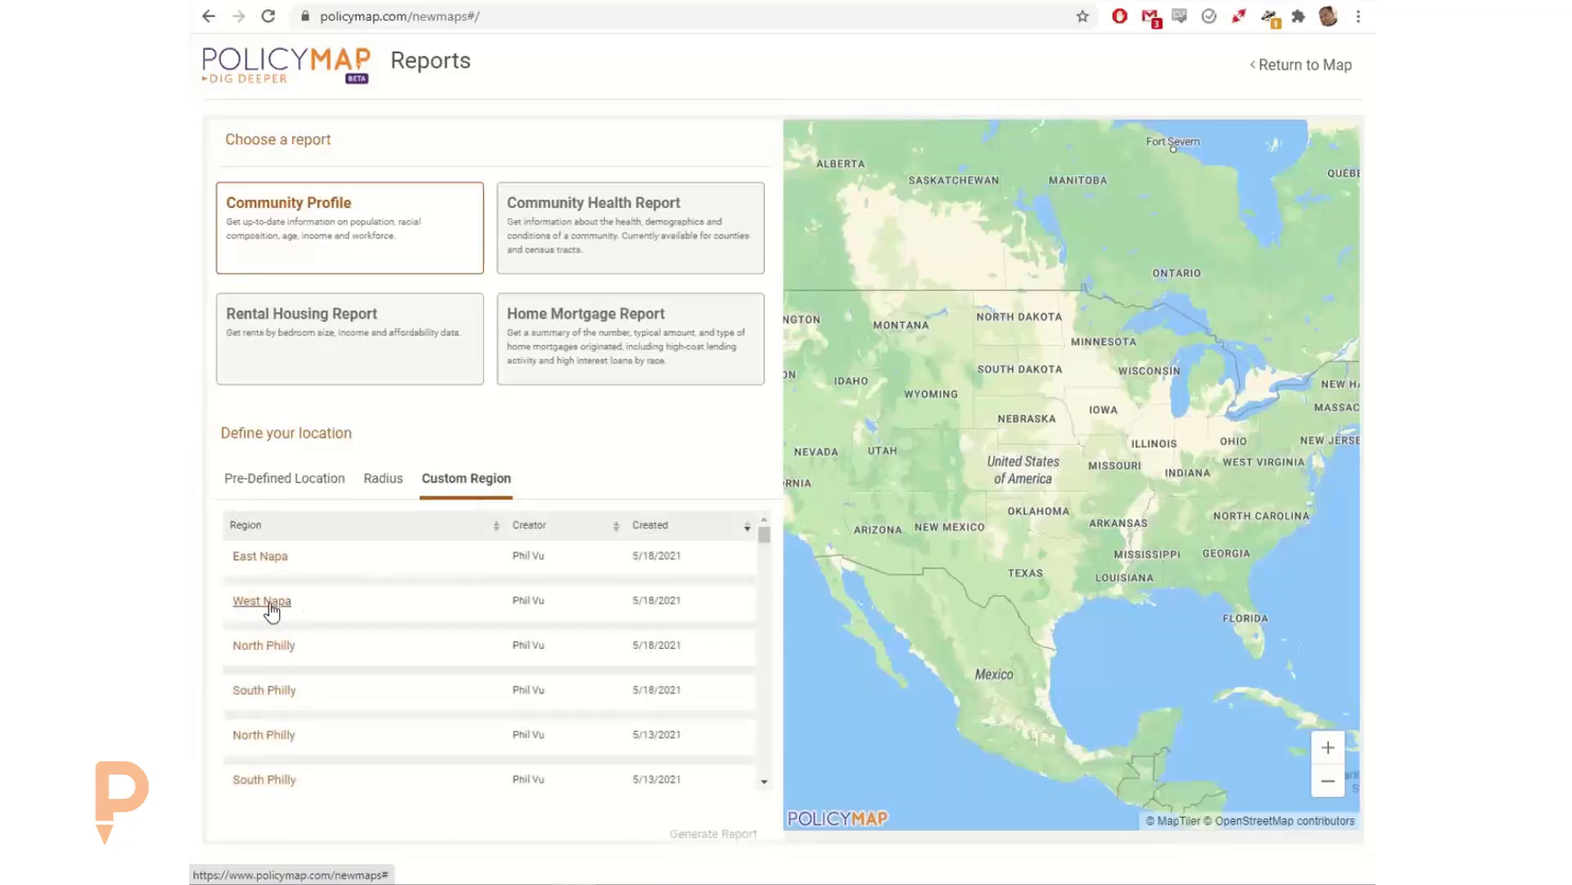
pyautogui.click(404, 607)
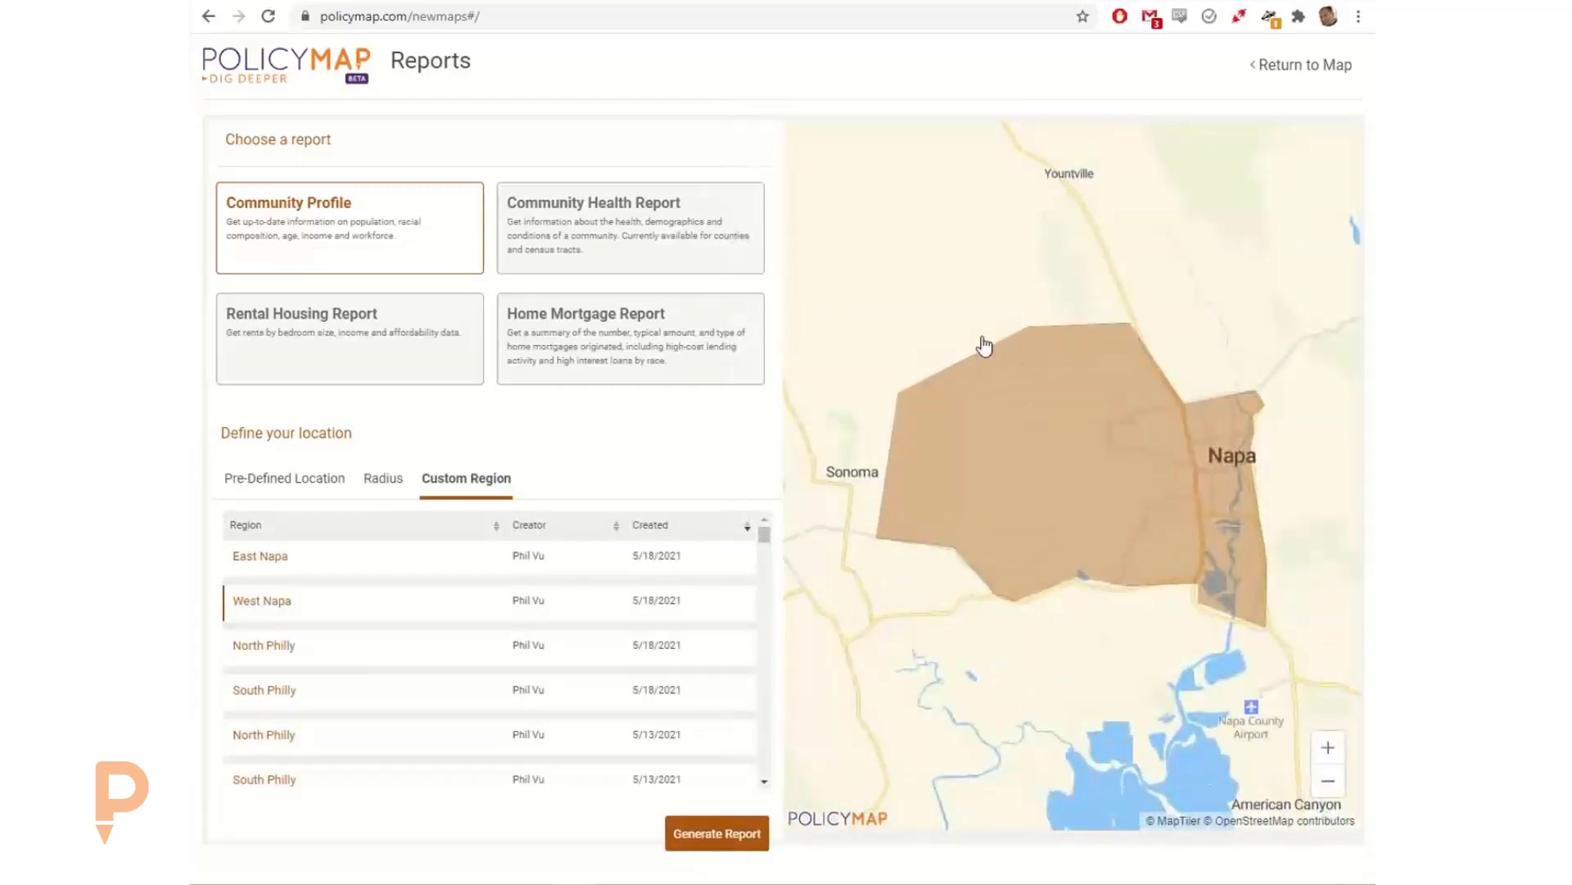
pyautogui.click(700, 836)
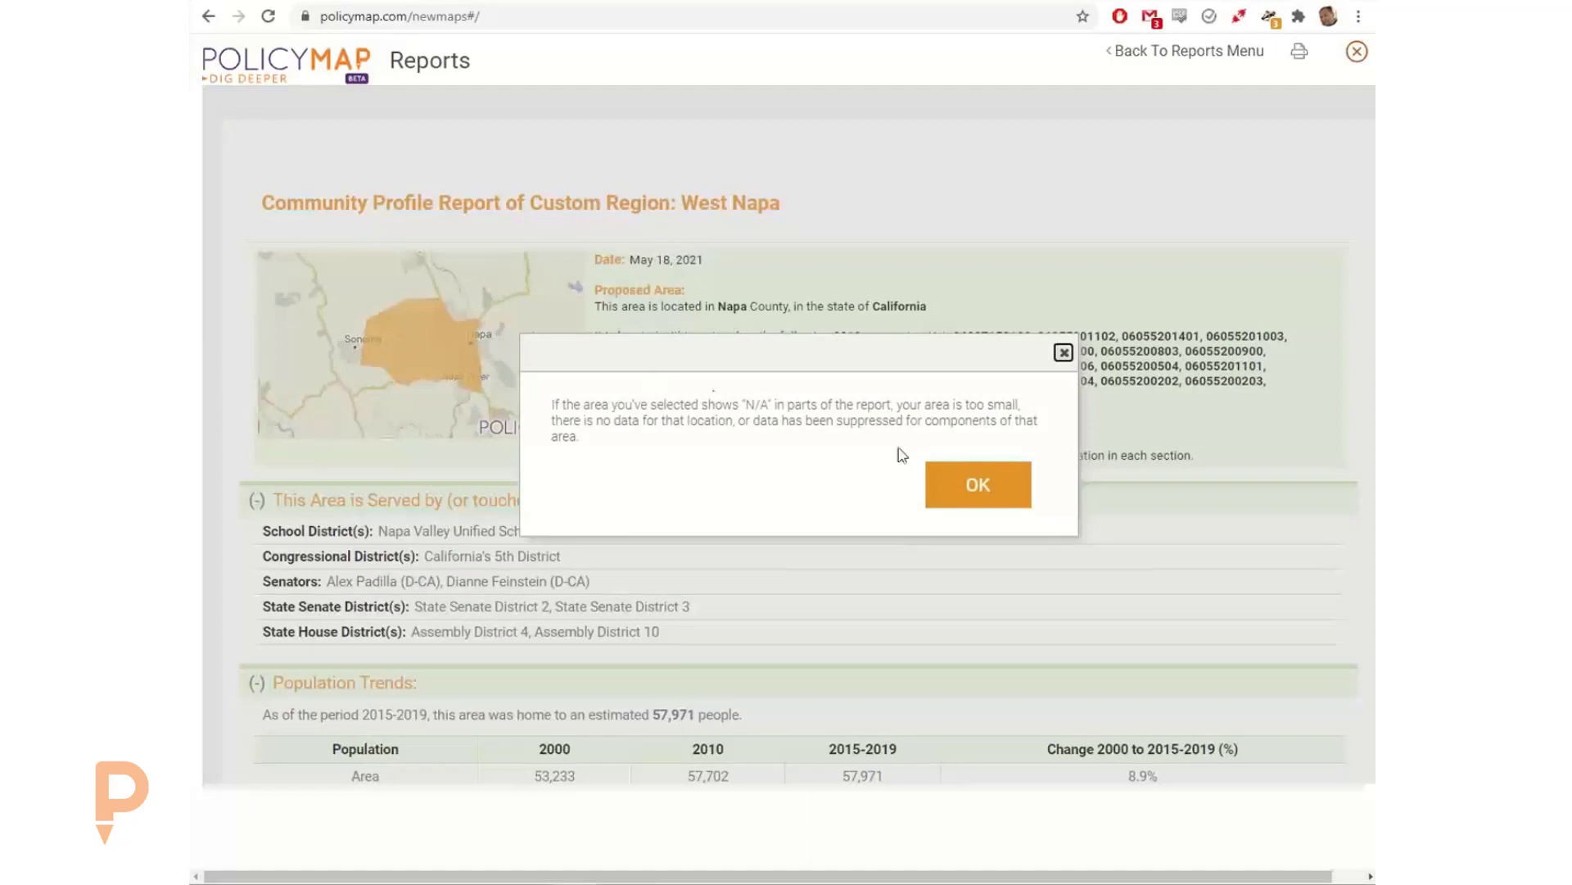
pyautogui.click(980, 494)
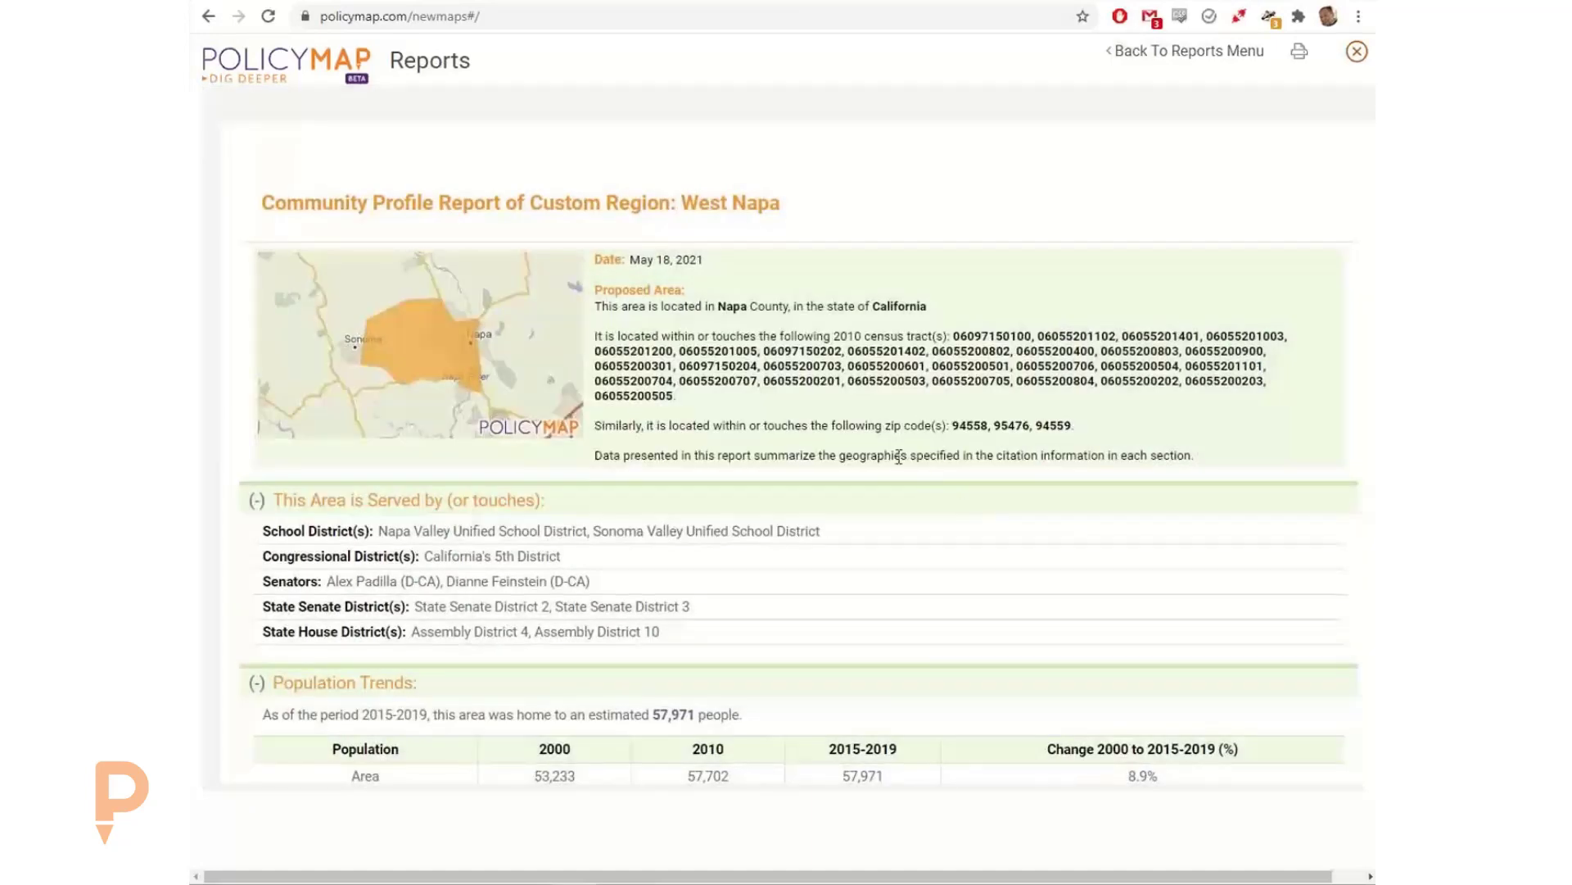
# Step: Show the census tracts behind both Population Trends data periods and review the area's population figures against the county and state
pyautogui.scroll(-1, 741, 455)
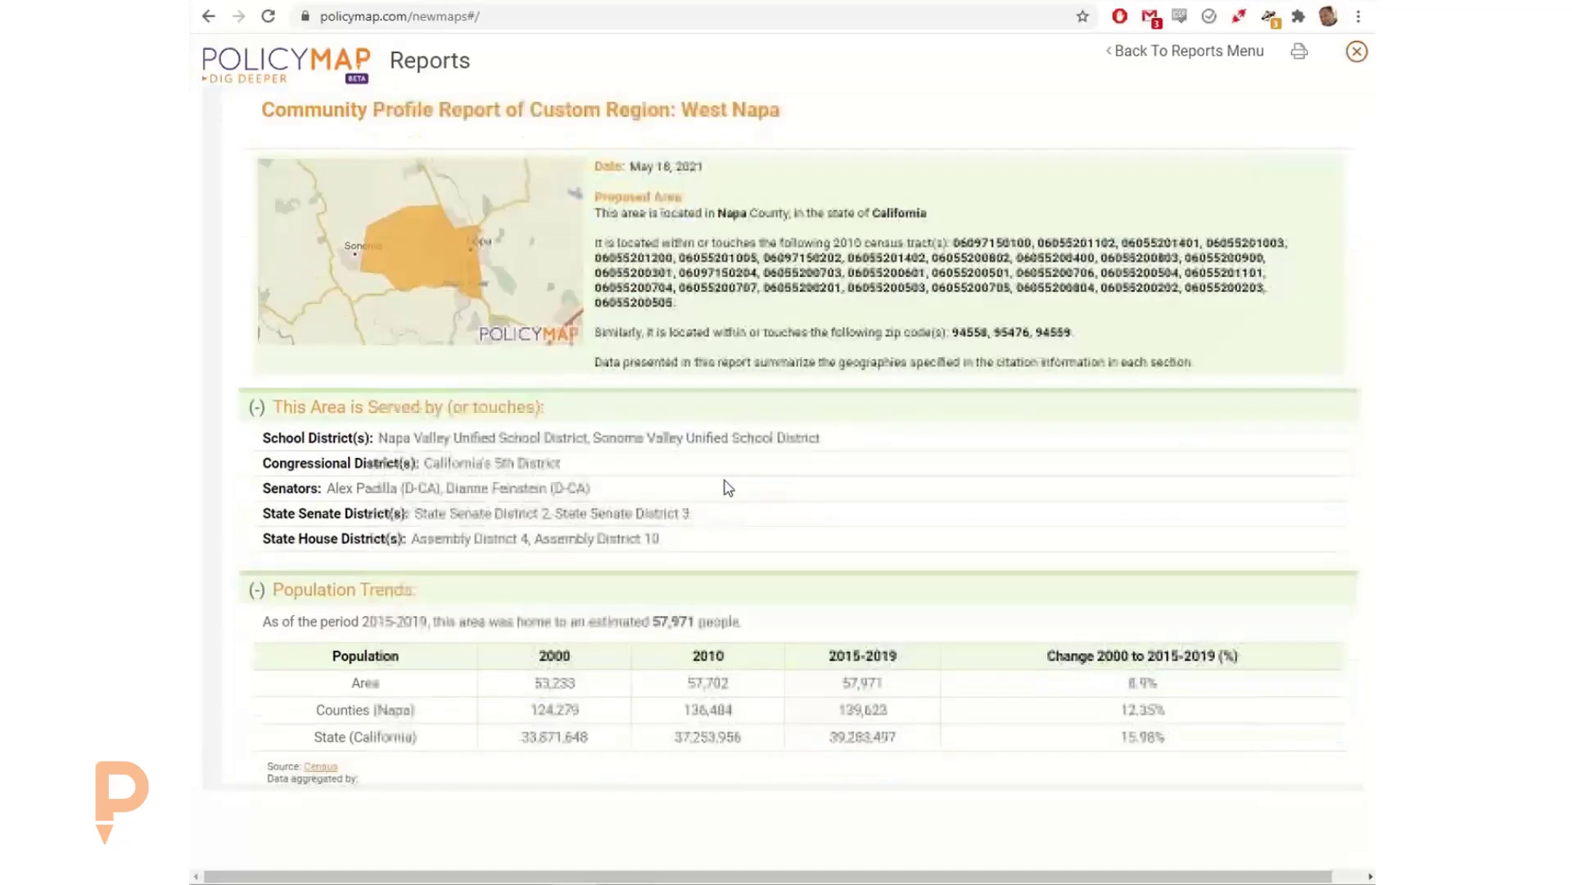
pyautogui.scroll(-1, 653, 475)
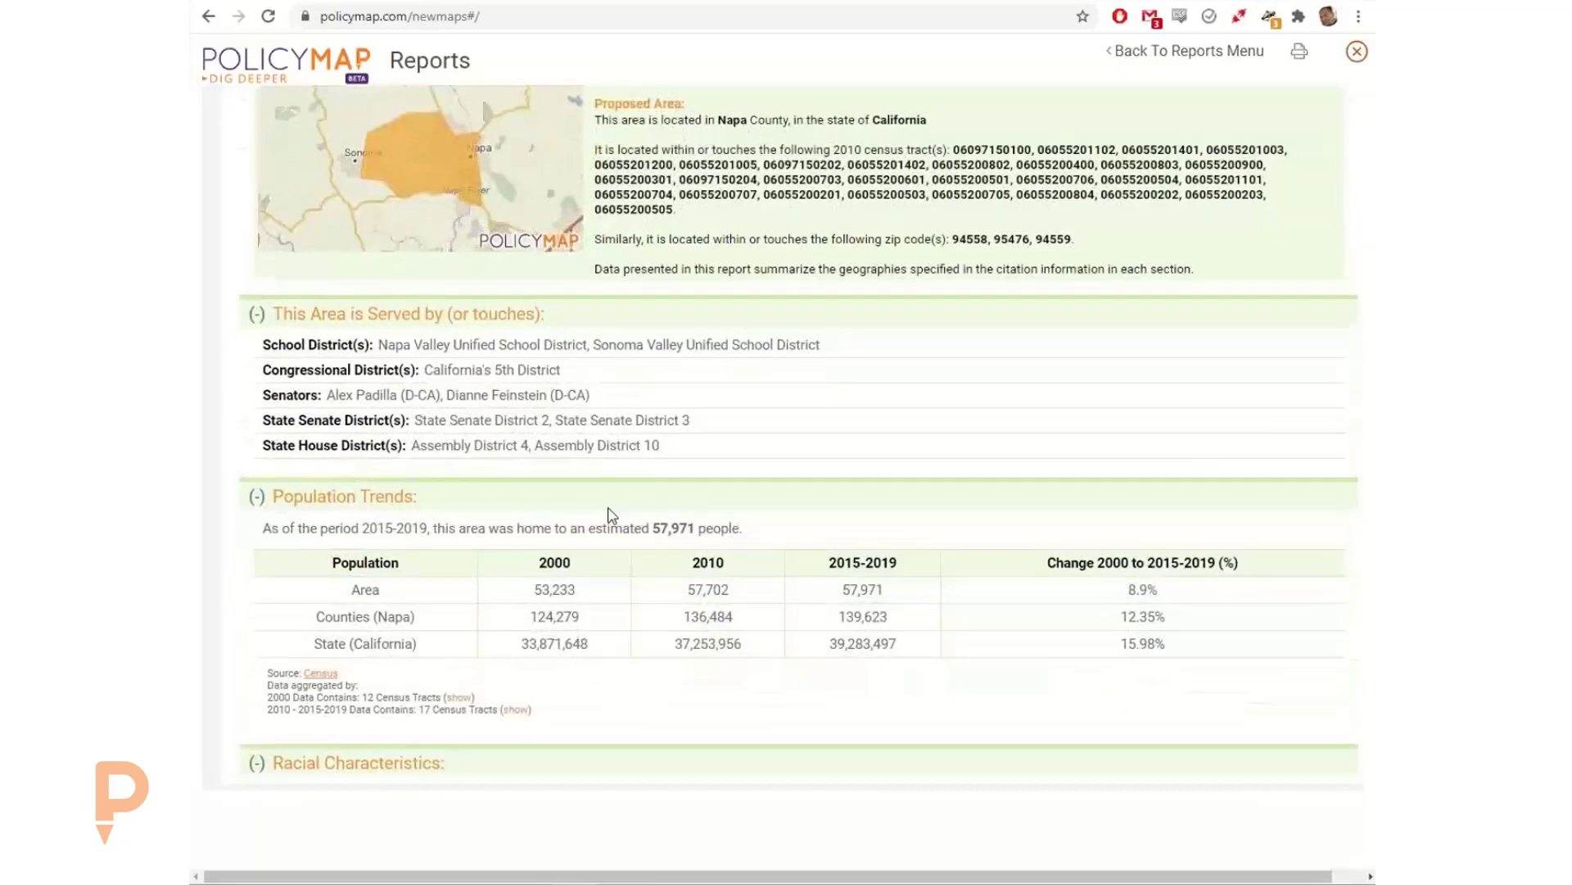
pyautogui.click(460, 698)
pyautogui.scroll(-1, 465, 703)
pyautogui.click(515, 629)
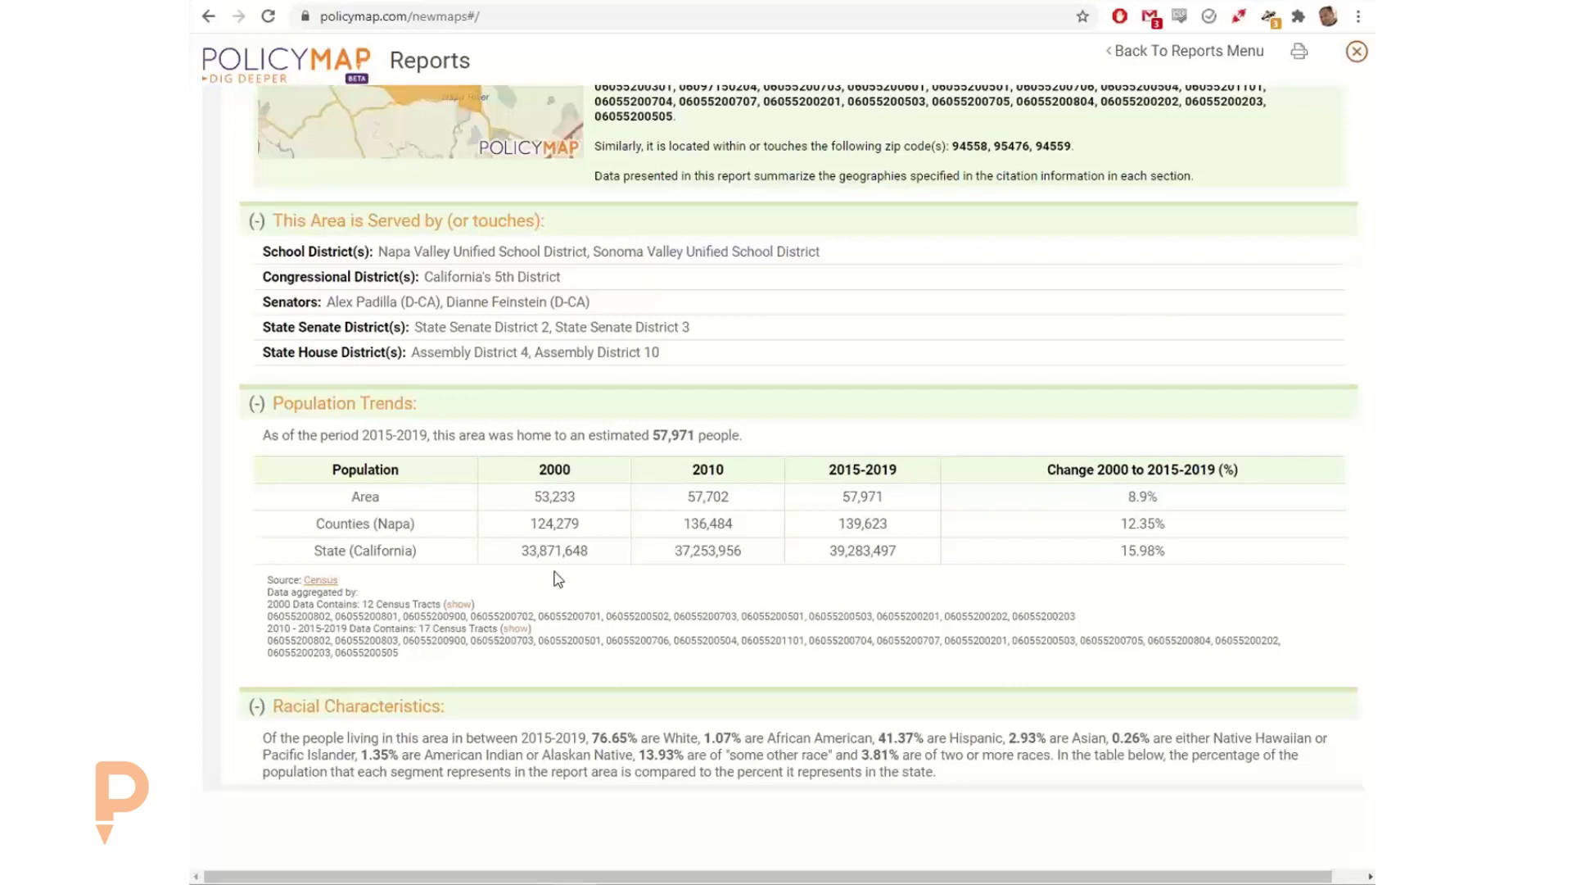
pyautogui.doubleClick(548, 501)
pyautogui.click(606, 501)
pyautogui.scroll(2, 631, 410)
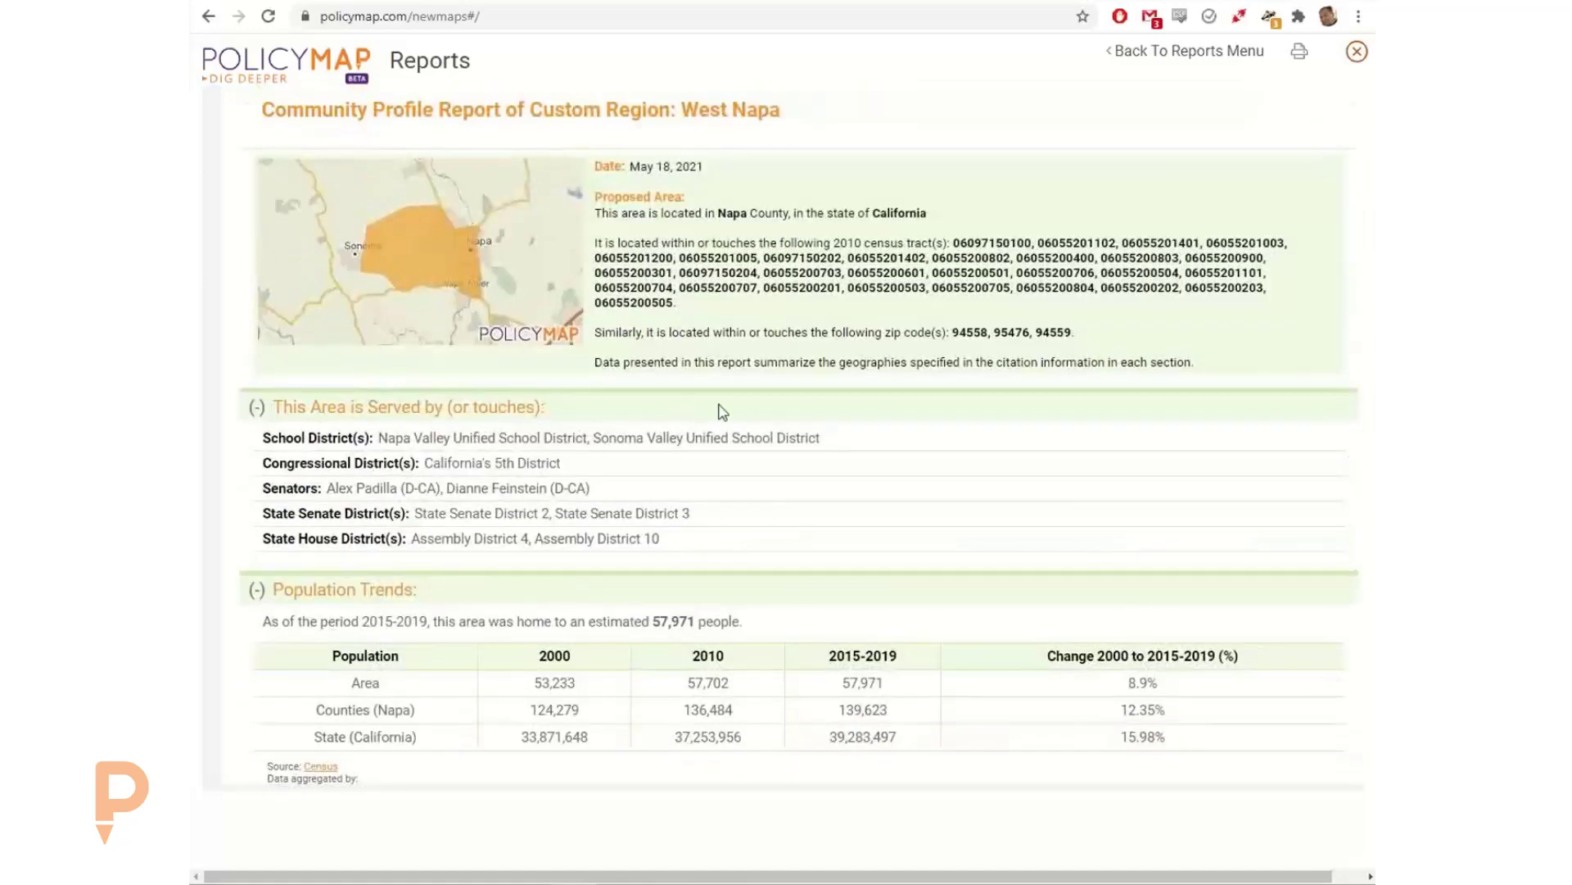
pyautogui.scroll(-1, 900, 545)
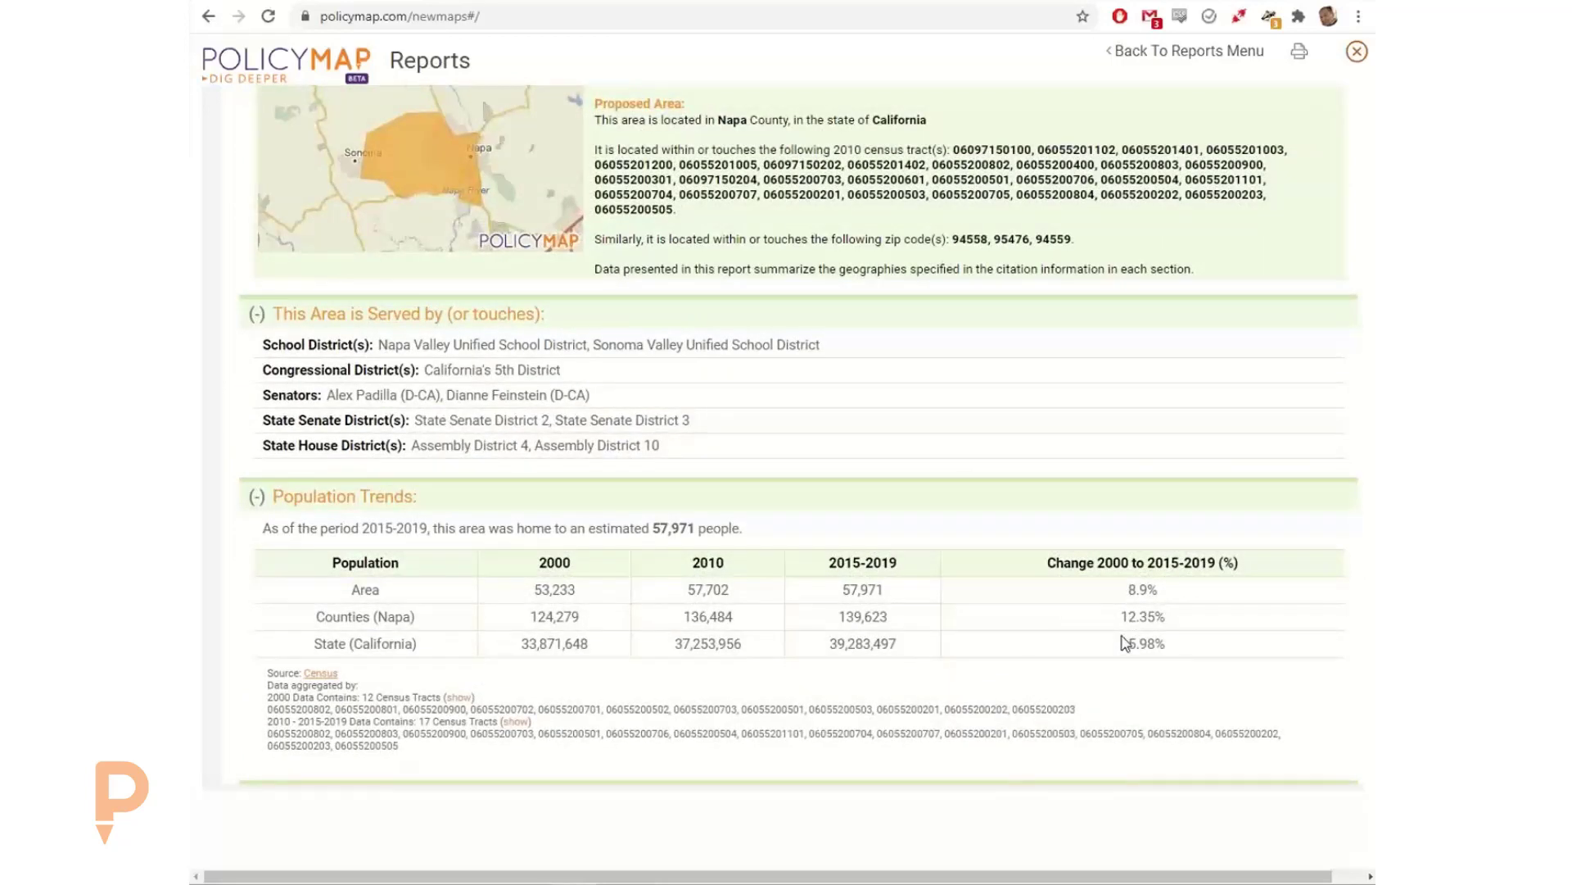
# Step: Review the West Napa report's racial, age, income, immigration, family and household, and housing type sections against county and state figures
pyautogui.scroll(-6, 893, 574)
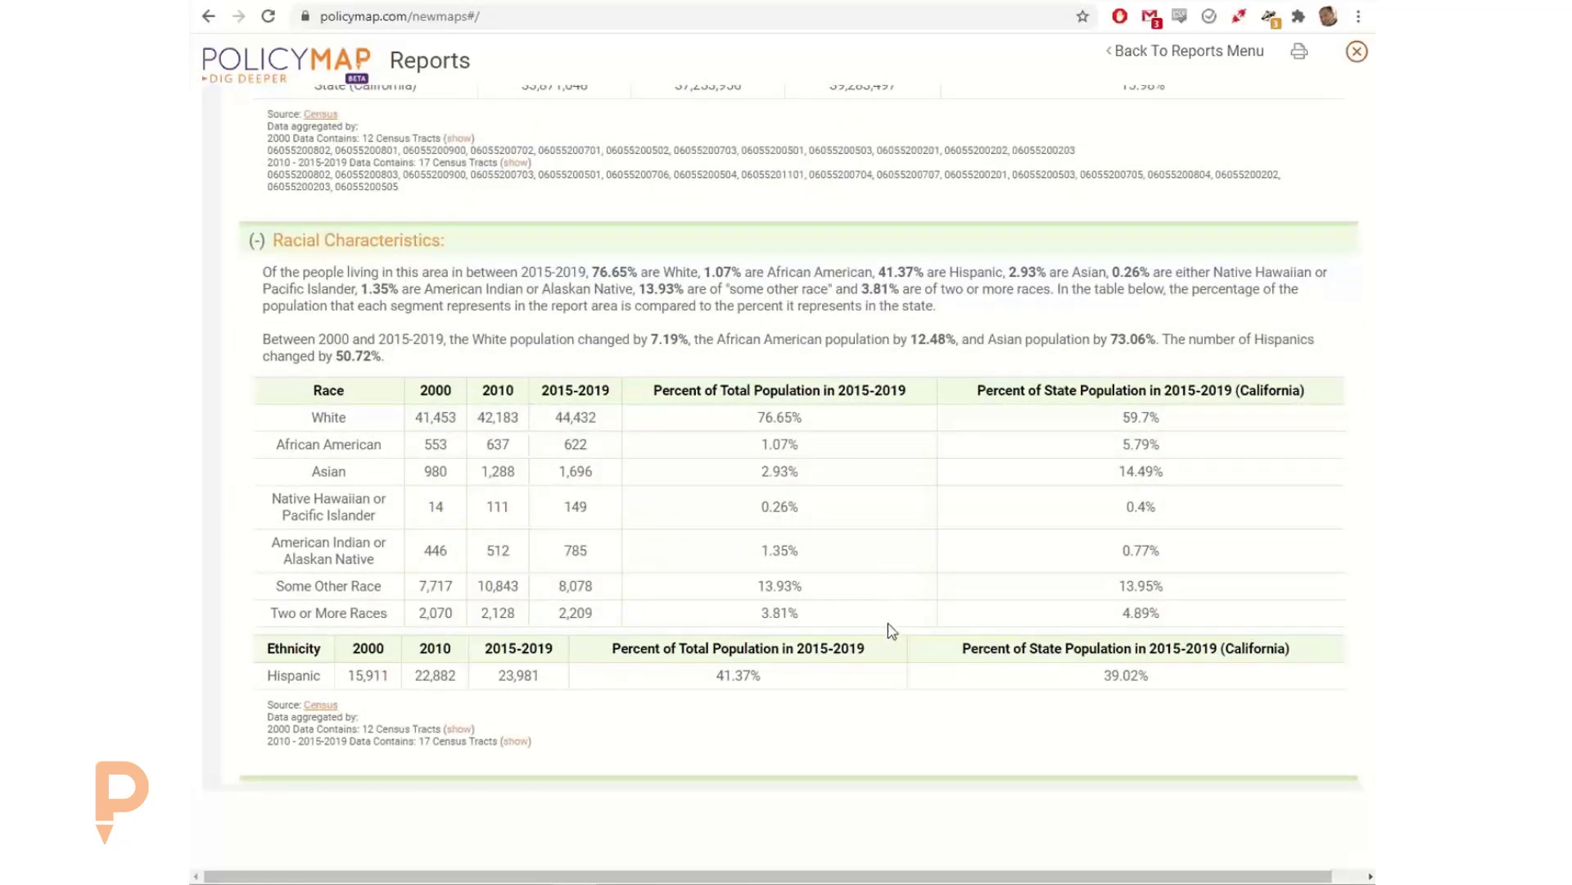
pyautogui.scroll(-5, 941, 634)
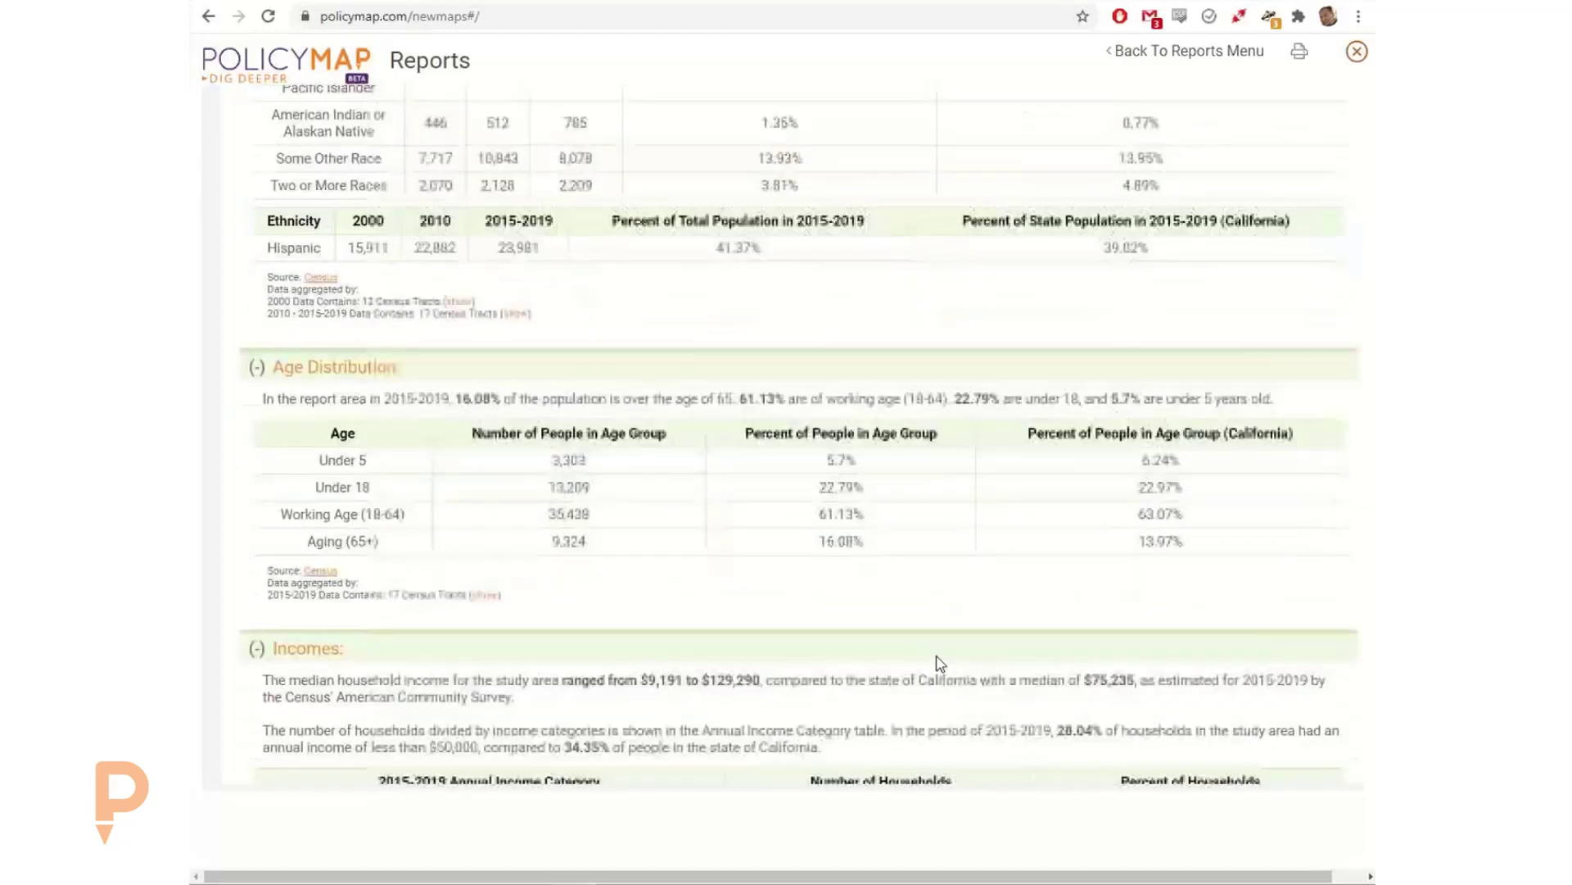
pyautogui.scroll(-2, 940, 663)
pyautogui.scroll(-4, 1012, 475)
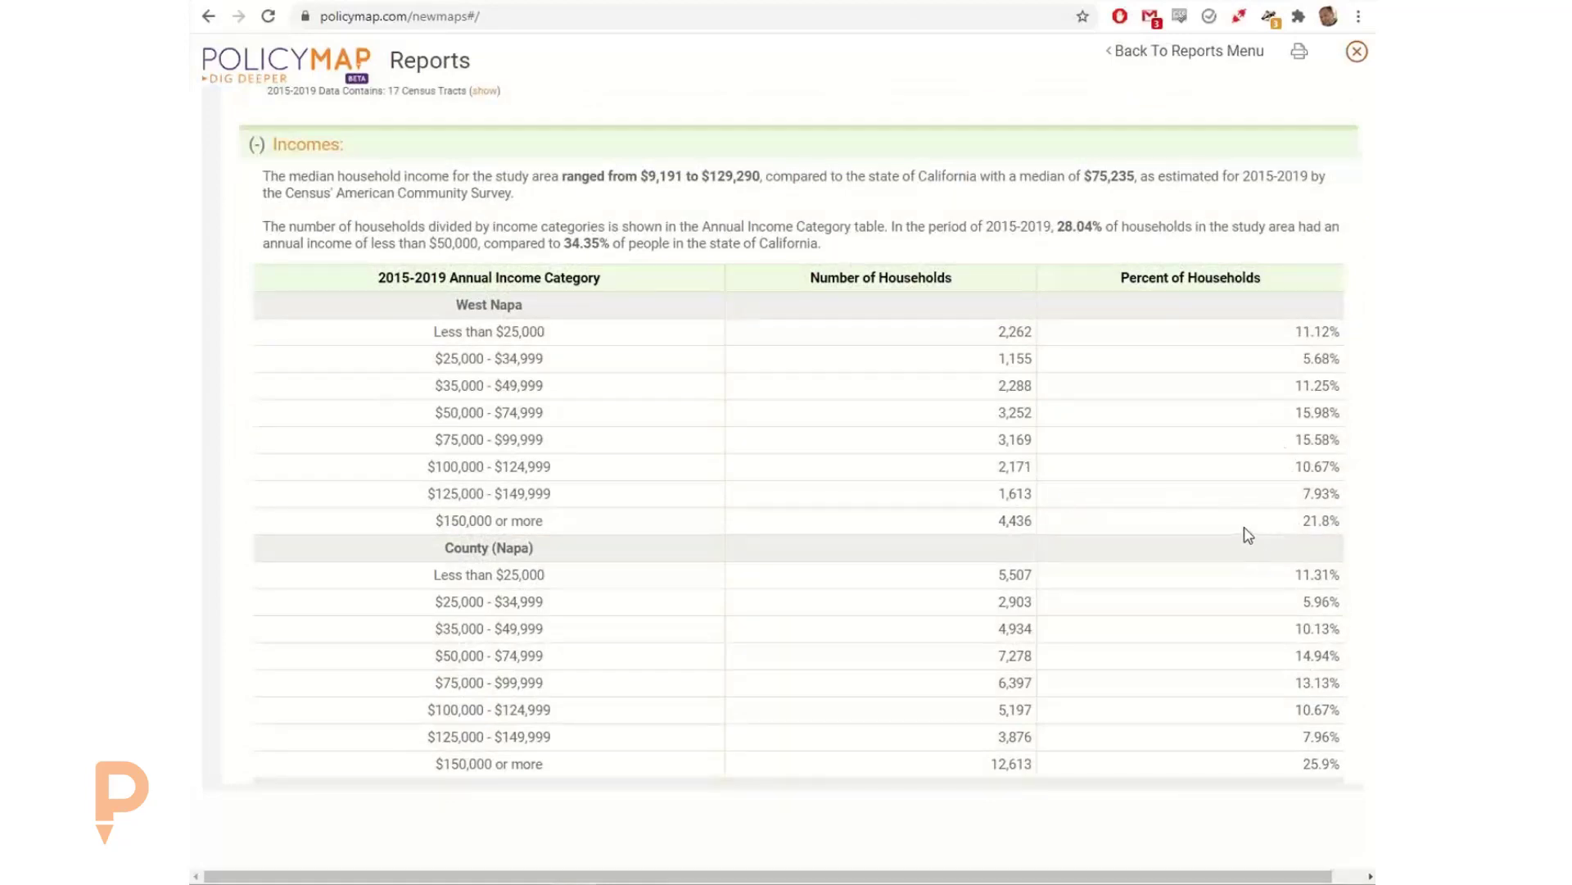
pyautogui.scroll(-6, 1246, 533)
pyautogui.scroll(-7, 1176, 549)
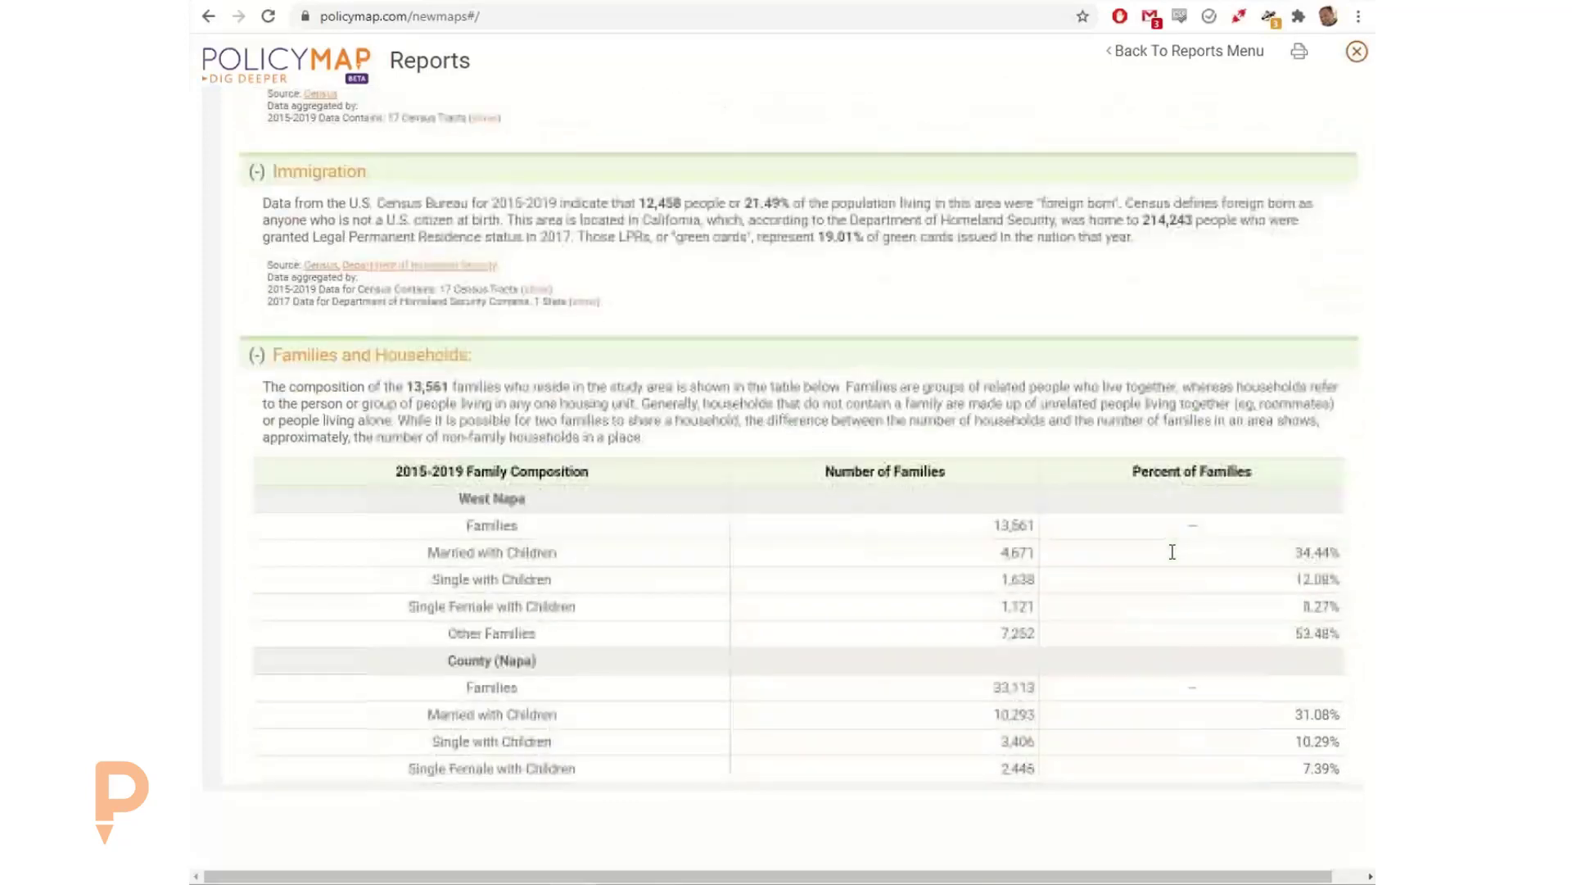
pyautogui.scroll(-12, 1173, 558)
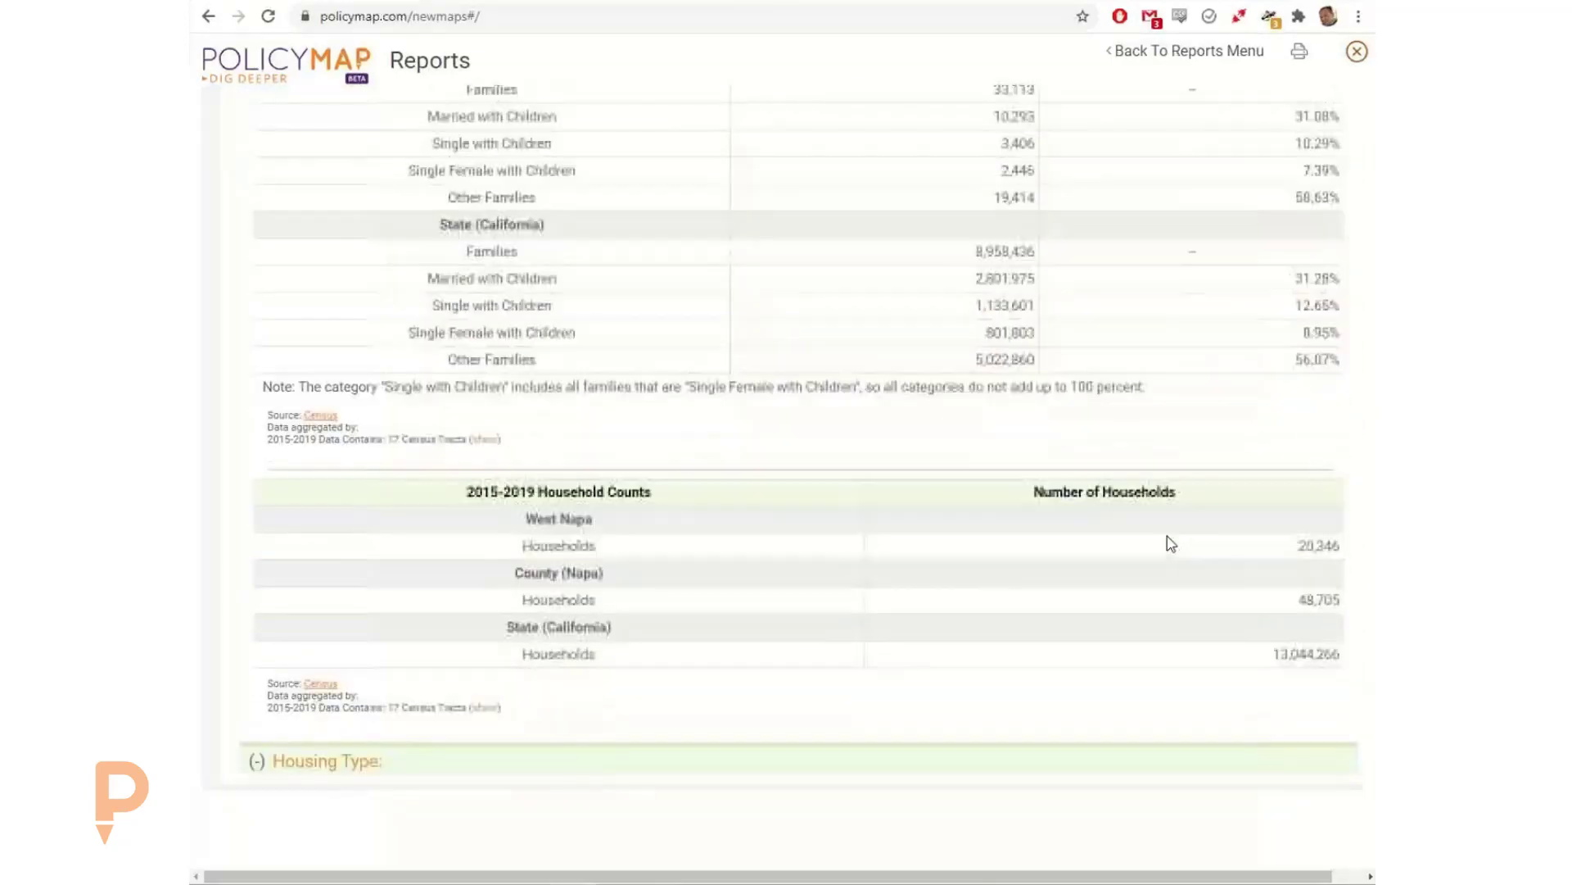
pyautogui.scroll(-1, 1166, 546)
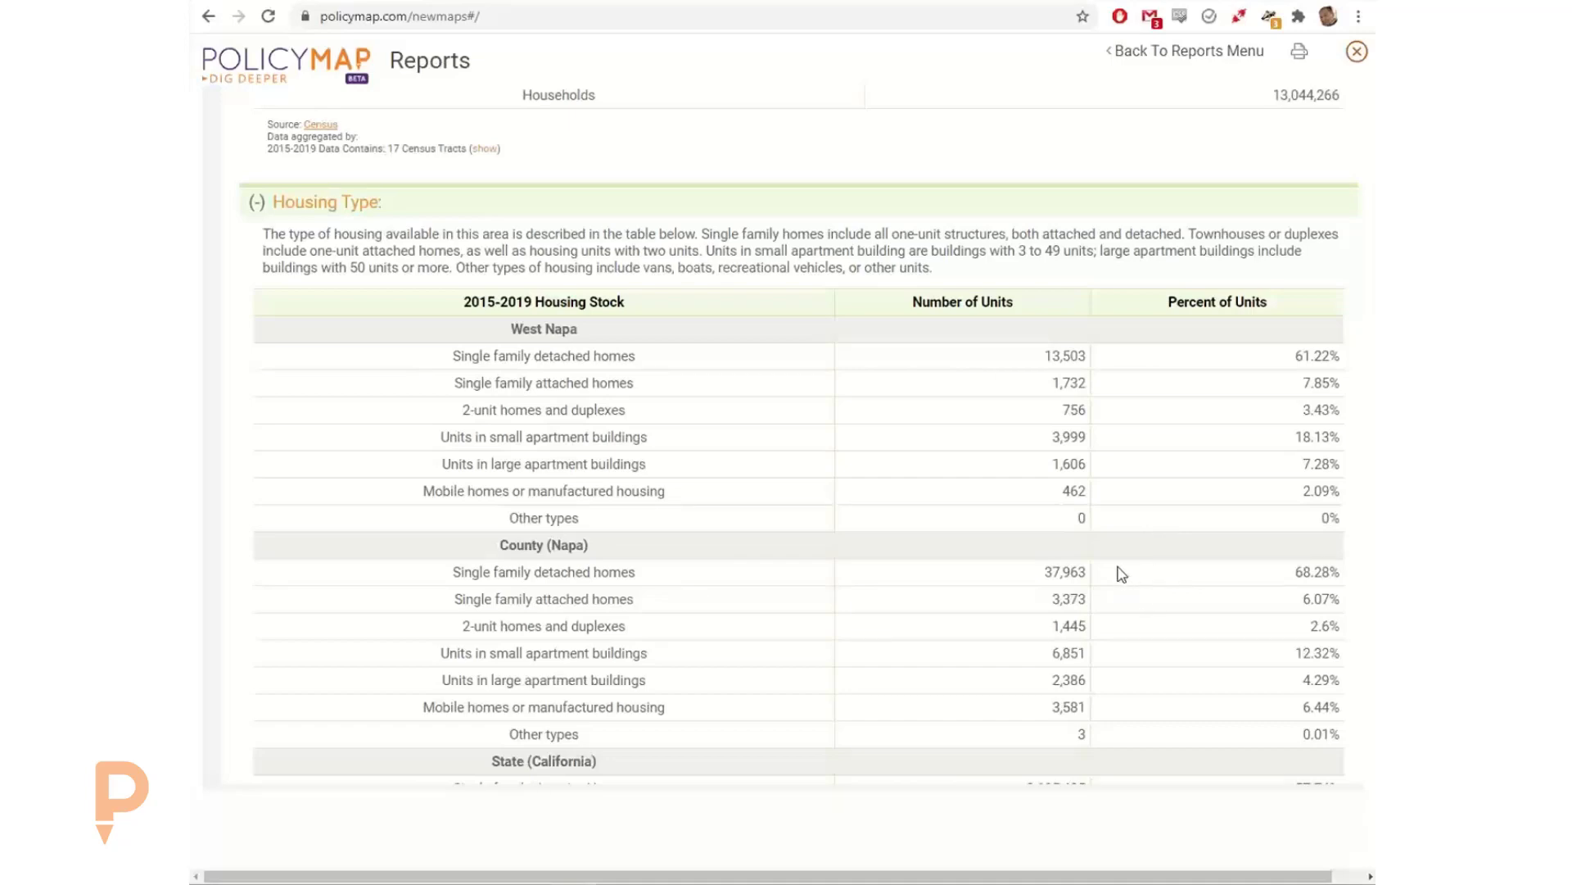
pyautogui.scroll(-3, 1065, 598)
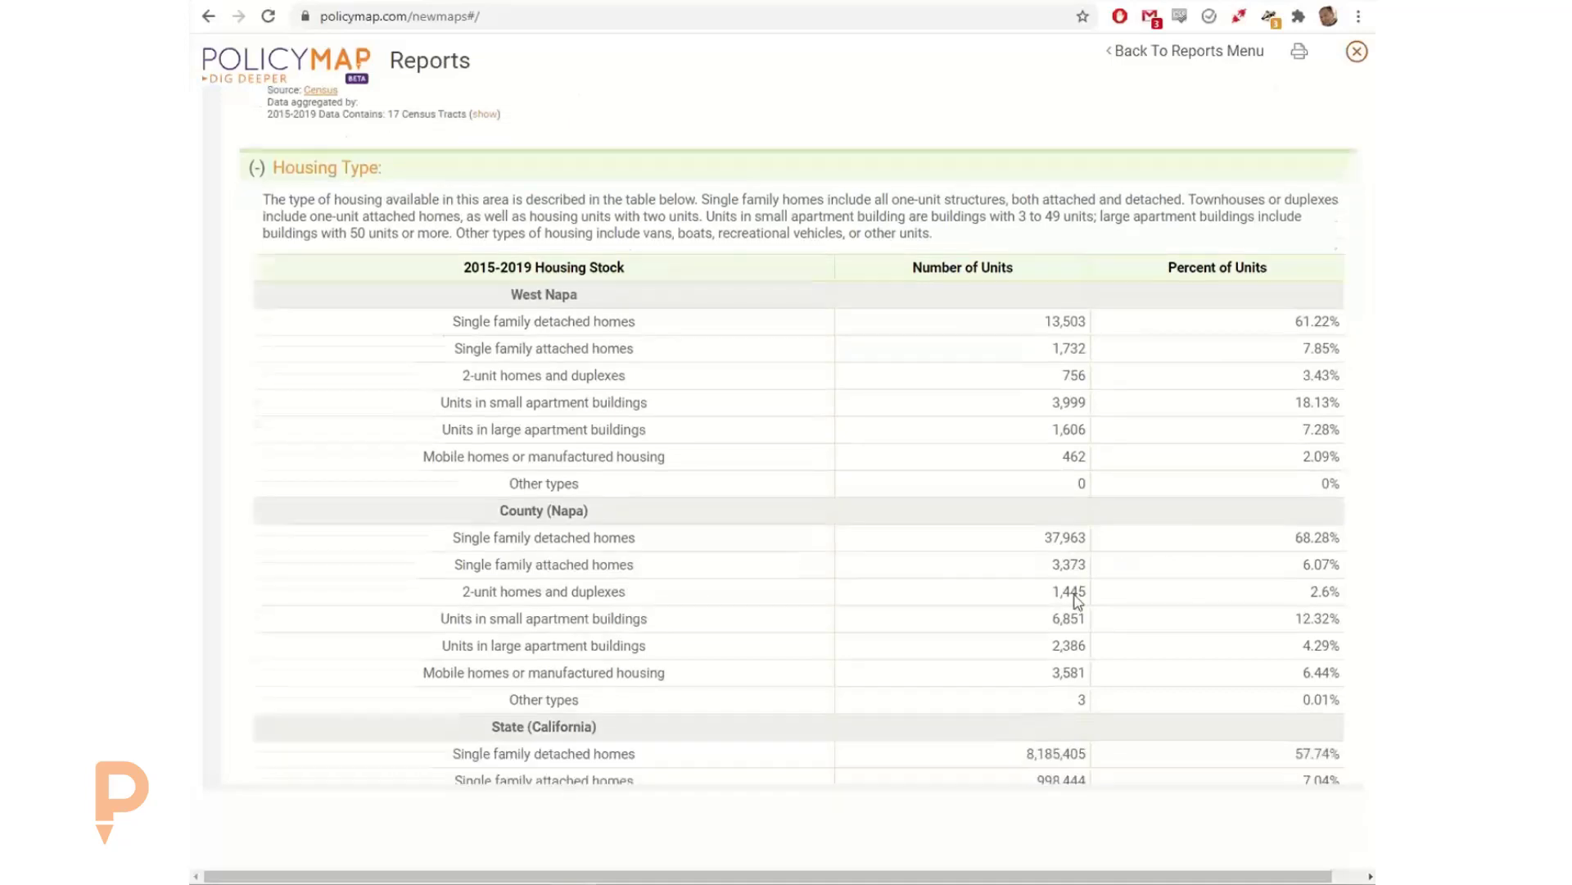
# Step: Examine the report's tenure, vacancy, employment, industry and crime sections, through to the endnotes on how the figures were calculated
pyautogui.scroll(-1, 1073, 590)
pyautogui.scroll(-6, 1088, 599)
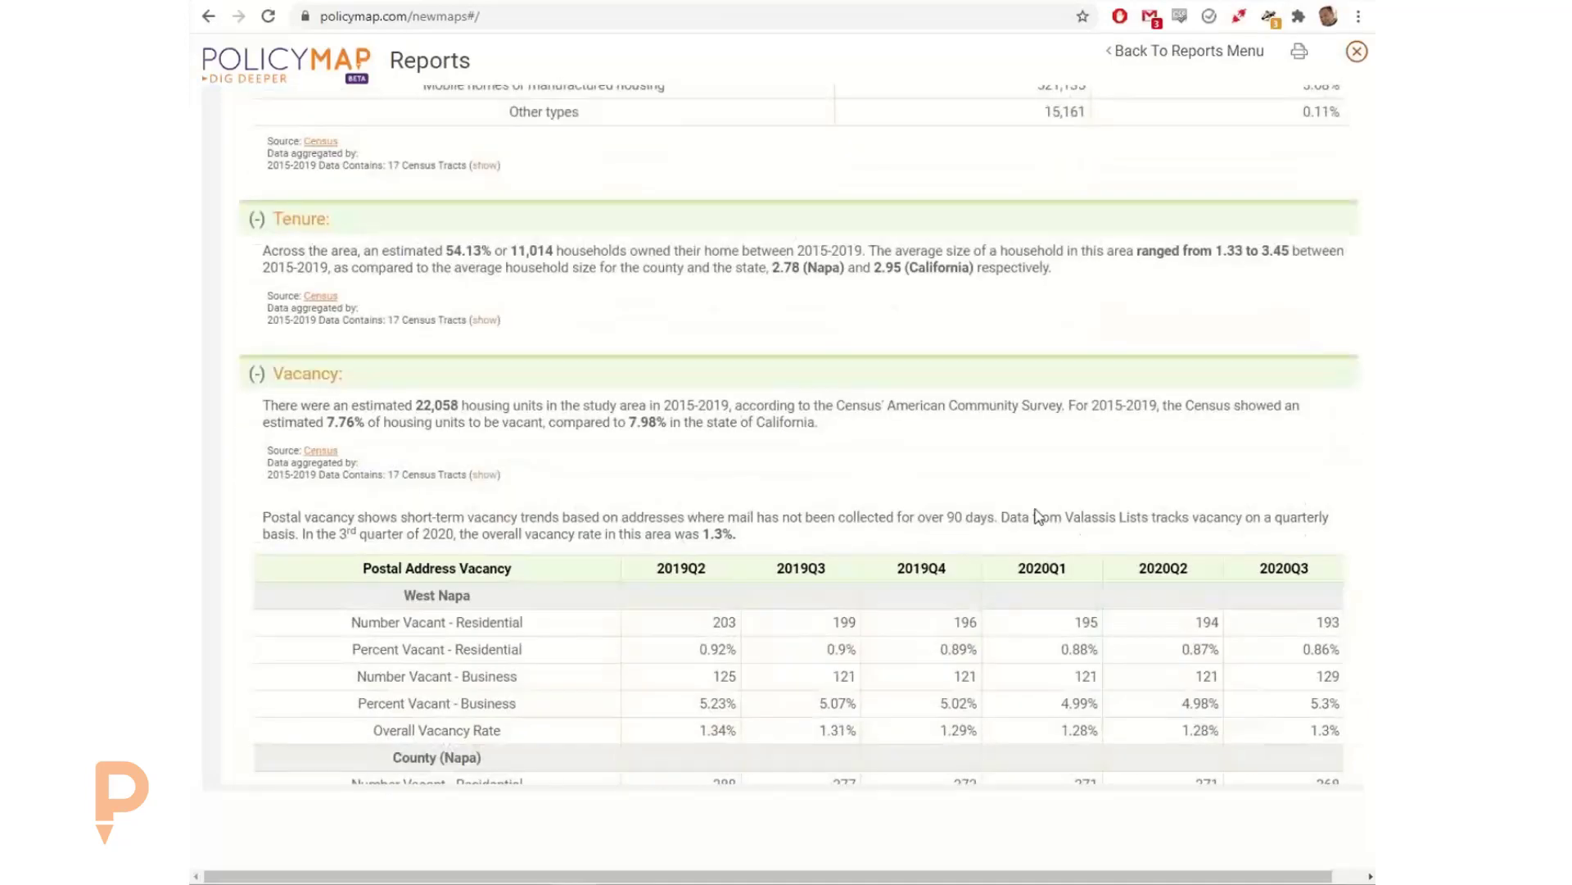
pyautogui.scroll(-1, 1037, 518)
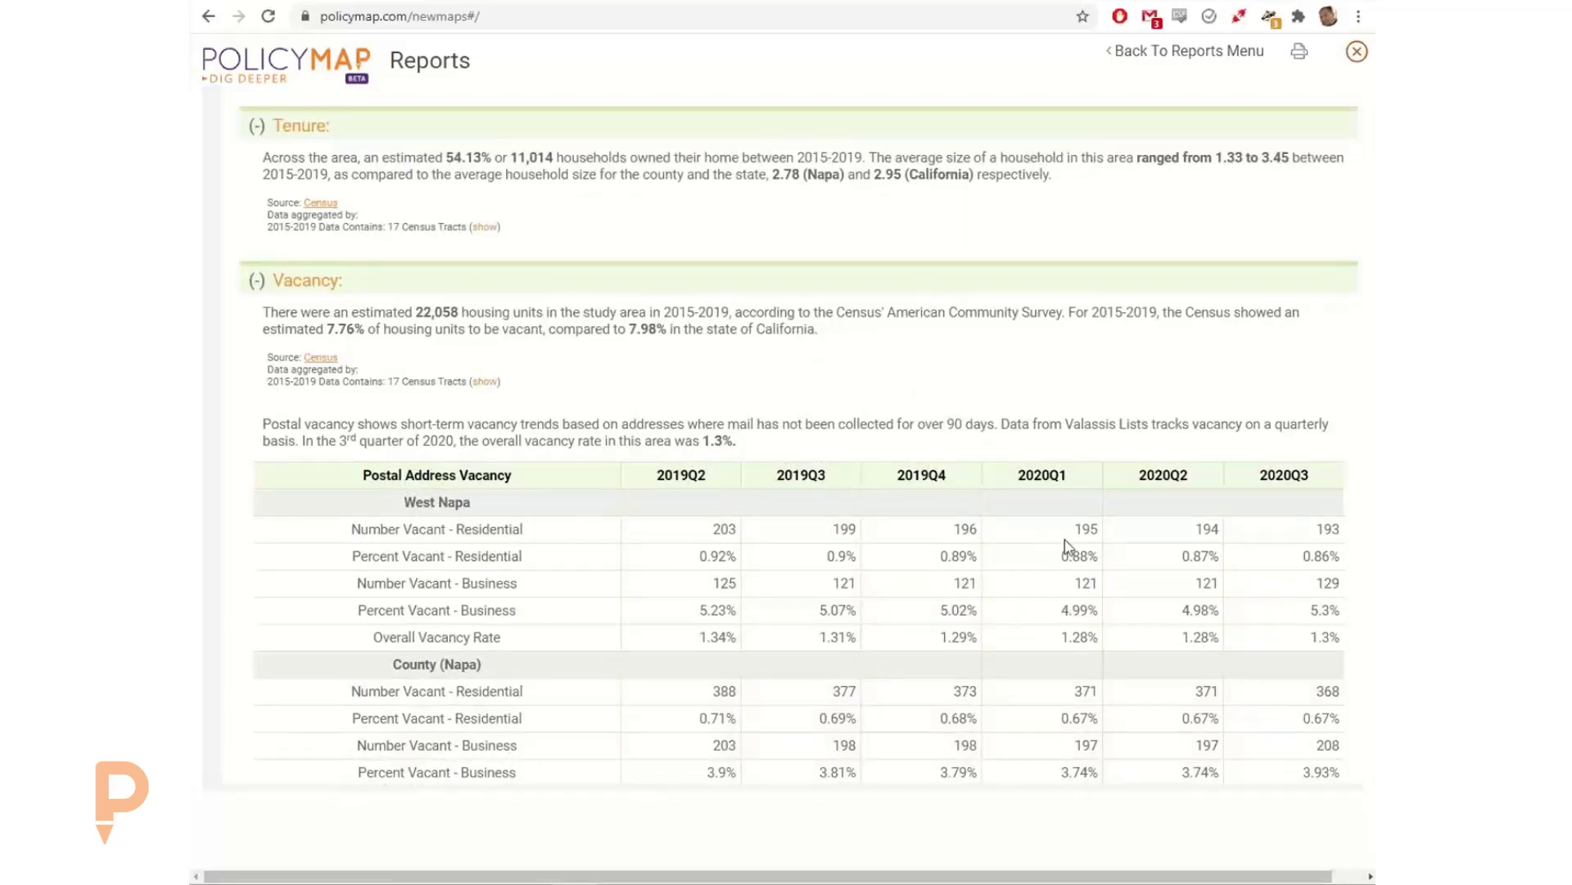
pyautogui.scroll(-8, 1039, 564)
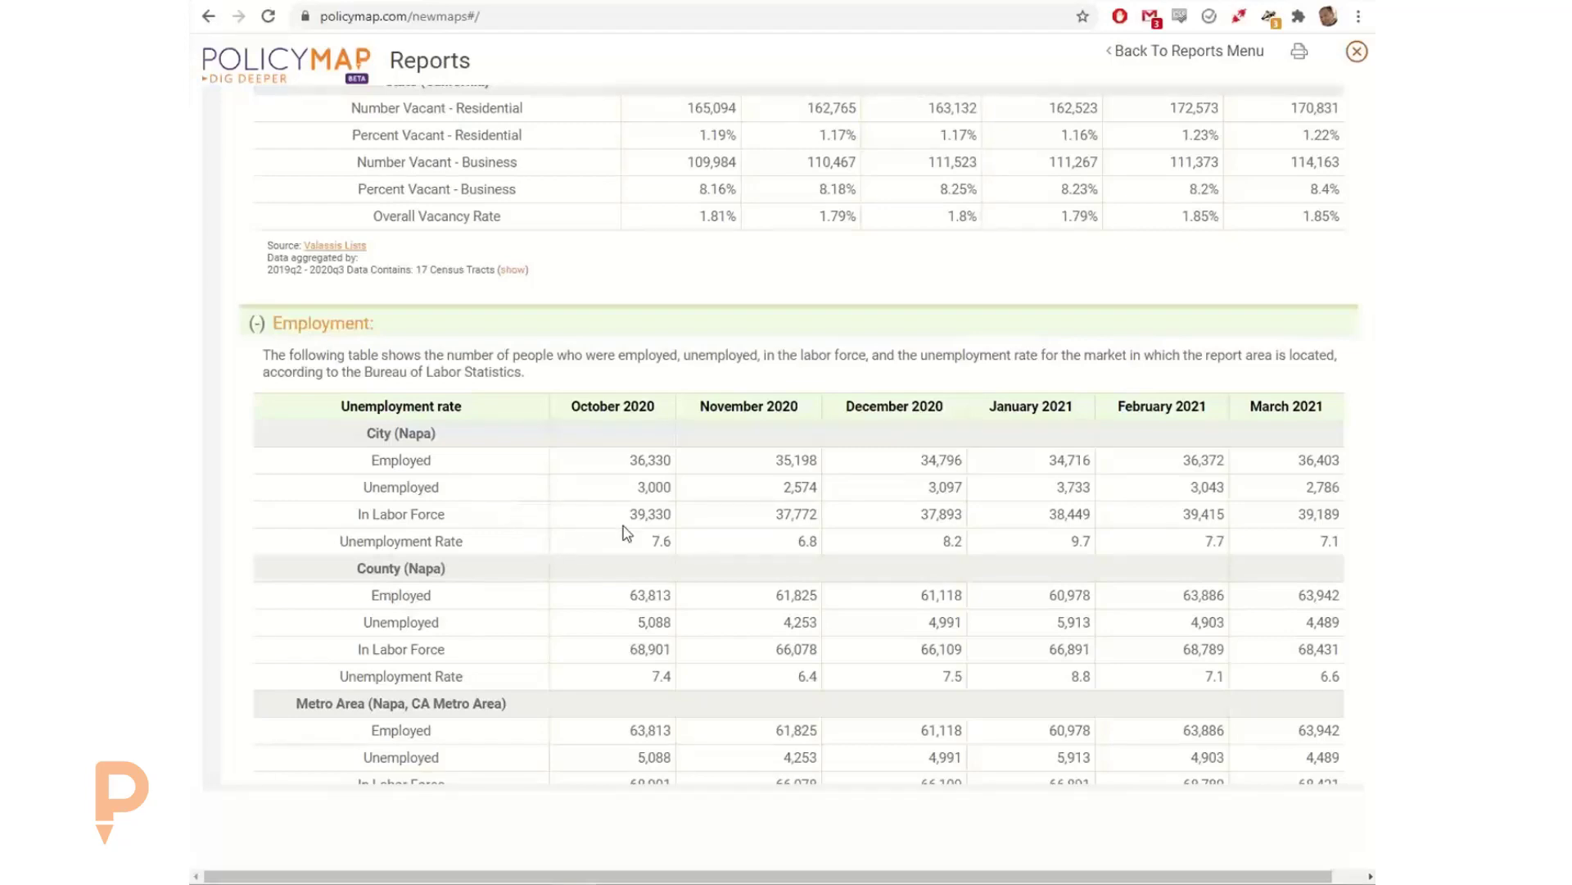
pyautogui.scroll(-2, 749, 590)
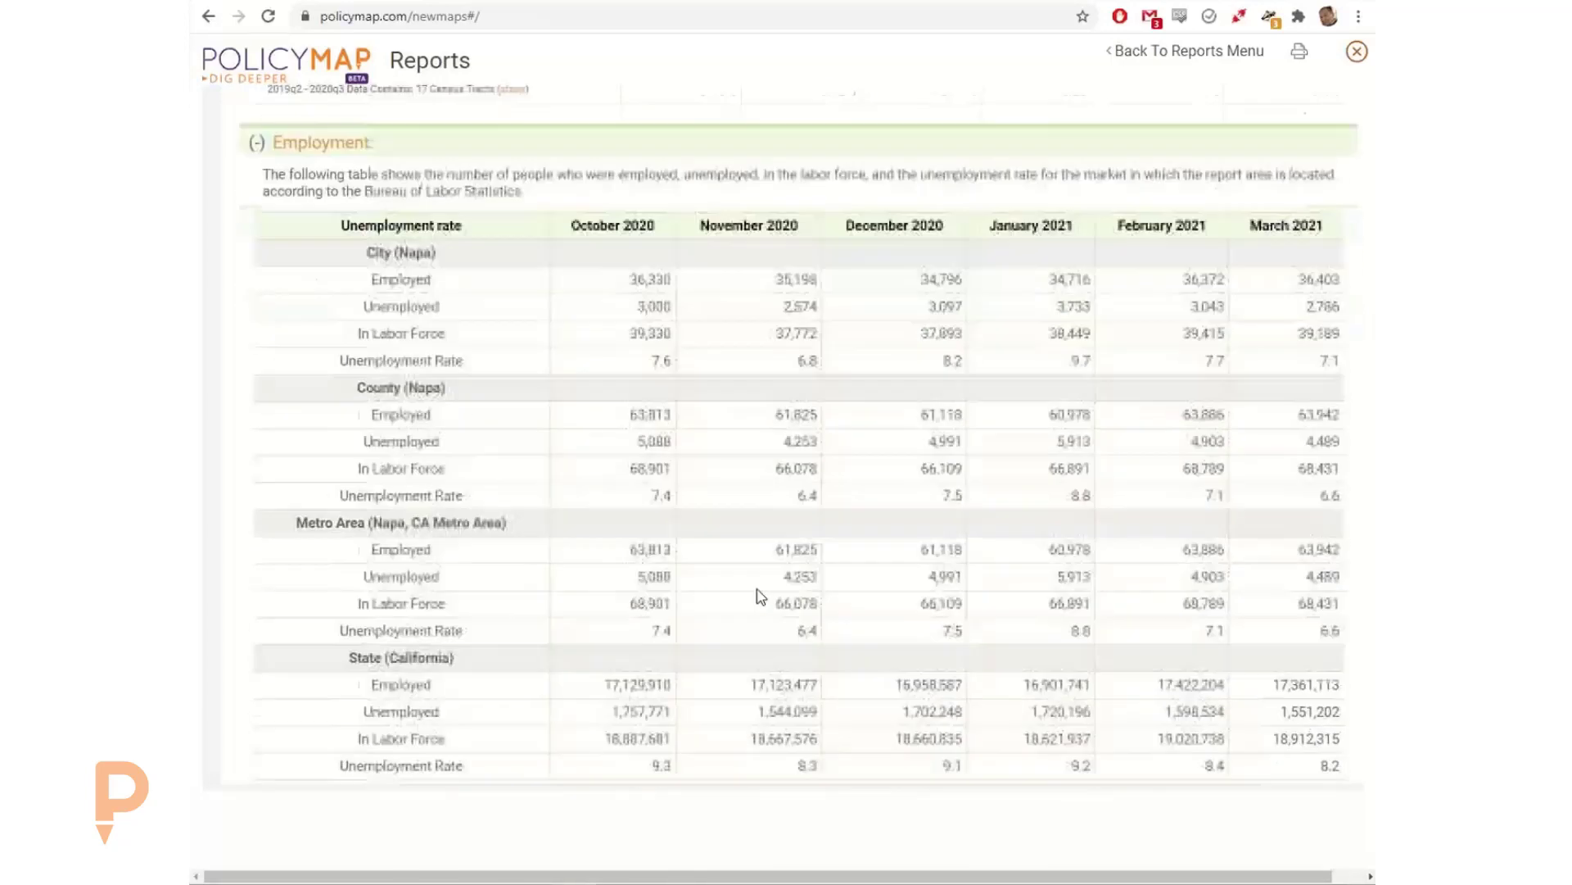
pyautogui.scroll(-7, 760, 596)
pyautogui.scroll(-5, 791, 586)
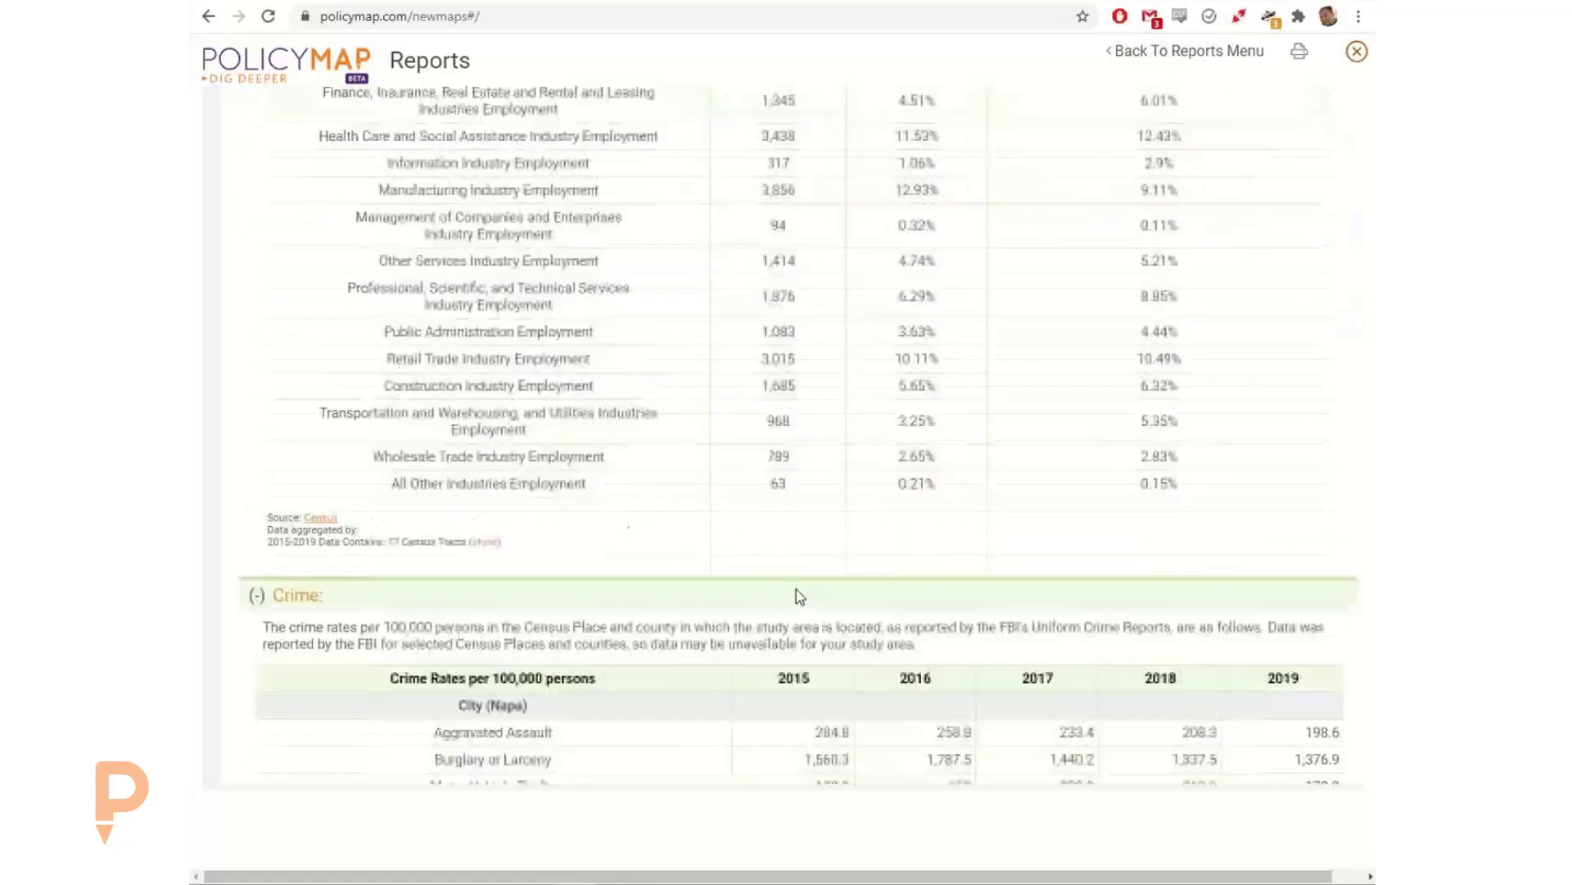
pyautogui.scroll(-4, 799, 594)
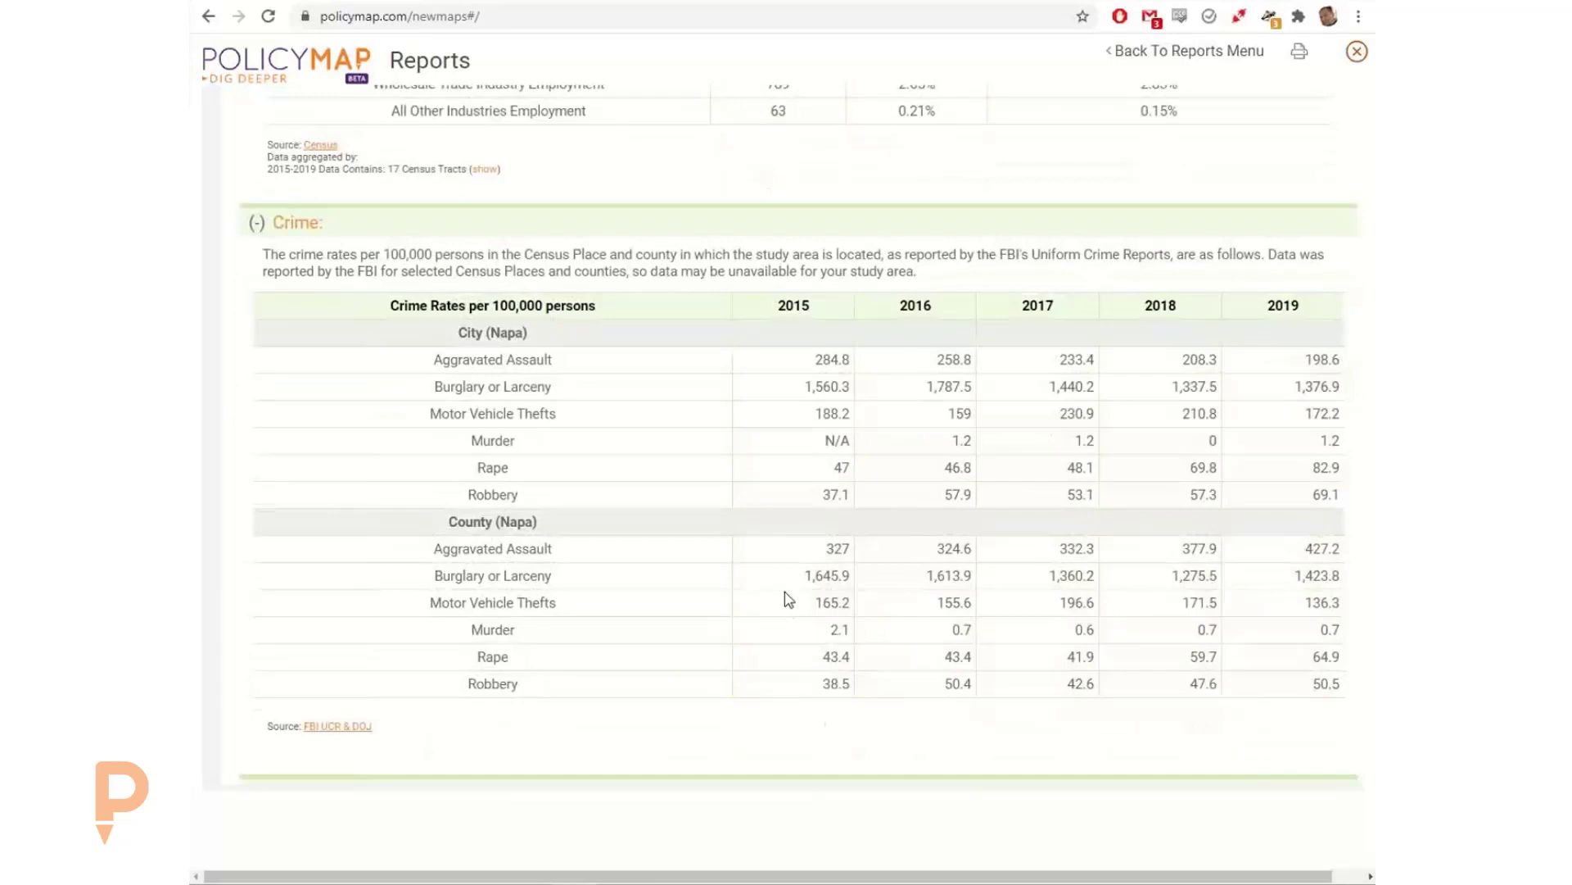
pyautogui.scroll(-1, 785, 591)
pyautogui.scroll(-2, 1018, 579)
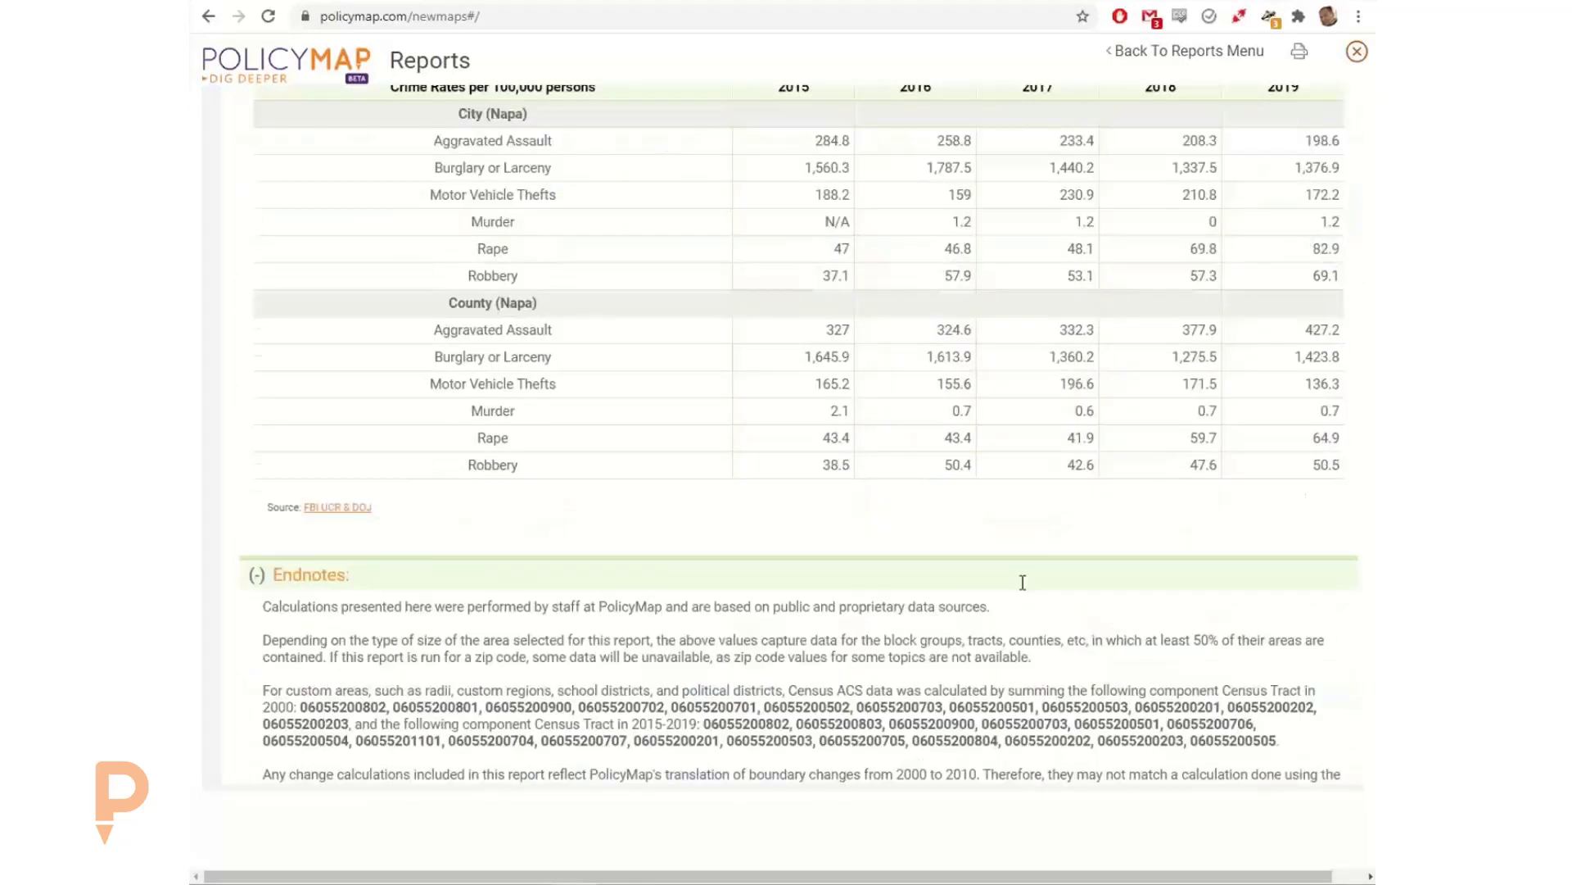
pyautogui.scroll(5, 1063, 583)
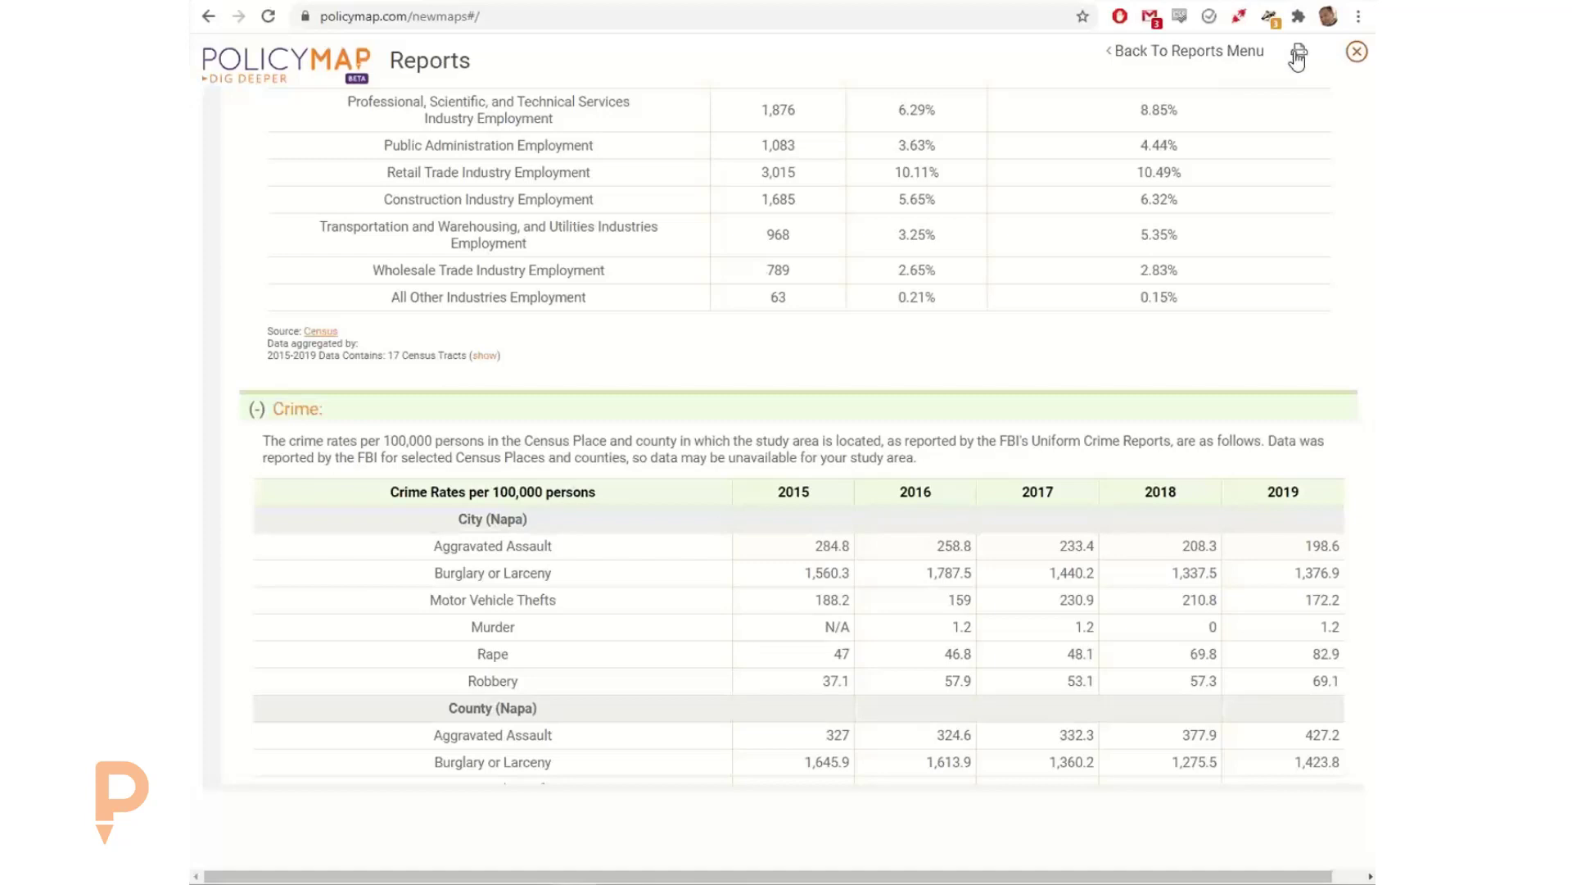
# Step: Leave the Community Profile report and the report selection page to return to the Napa map
pyautogui.click(1148, 53)
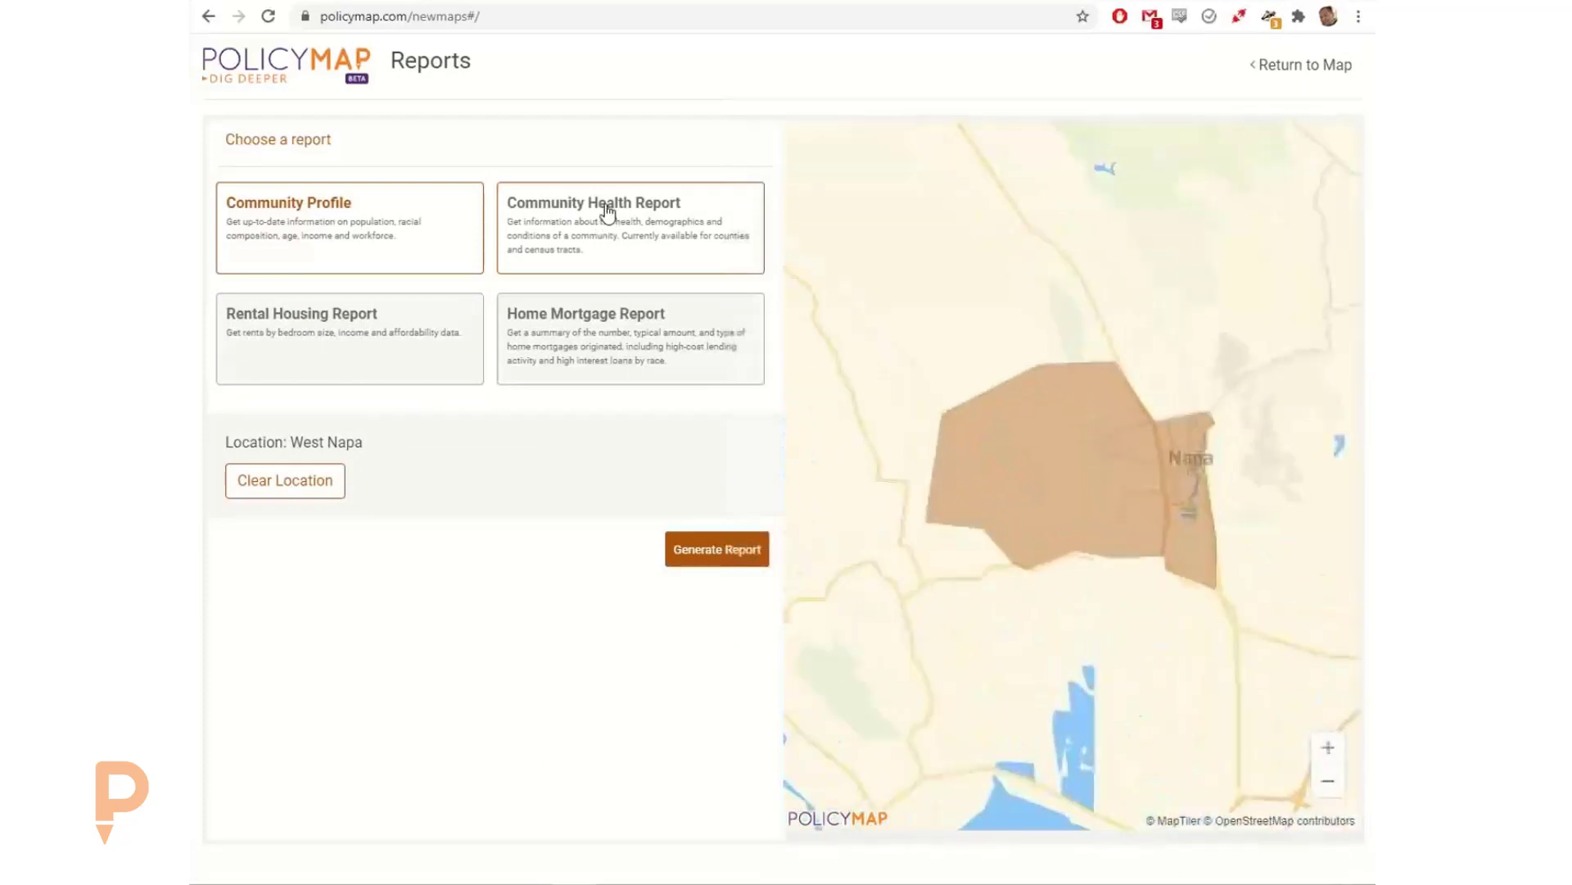
pyautogui.click(1294, 66)
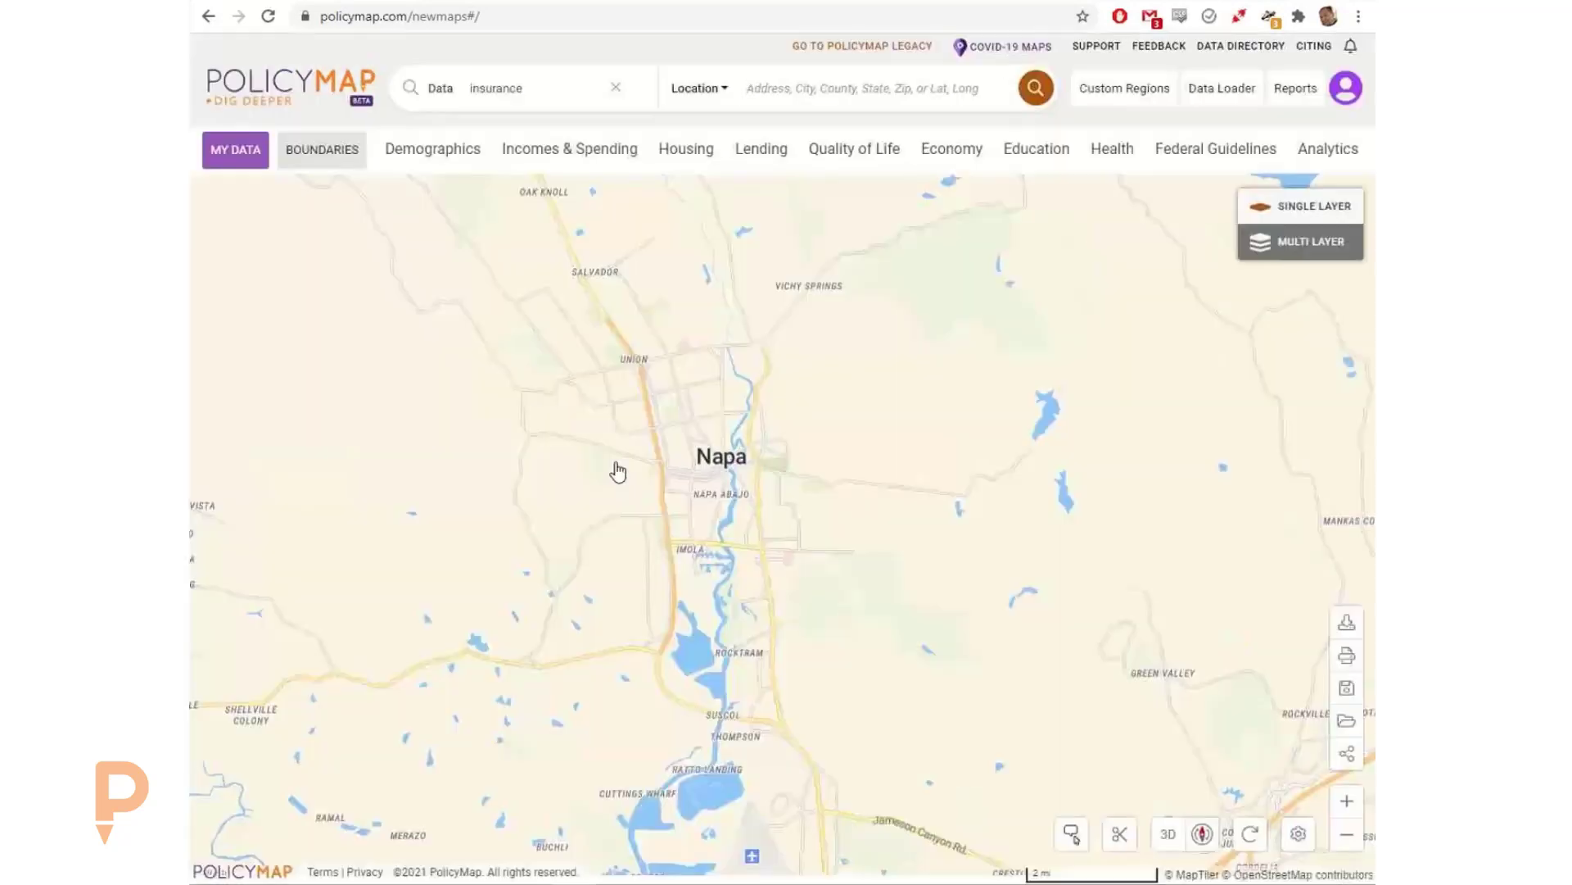
pyautogui.moveTo(665, 480); pyautogui.dragTo(717, 497)
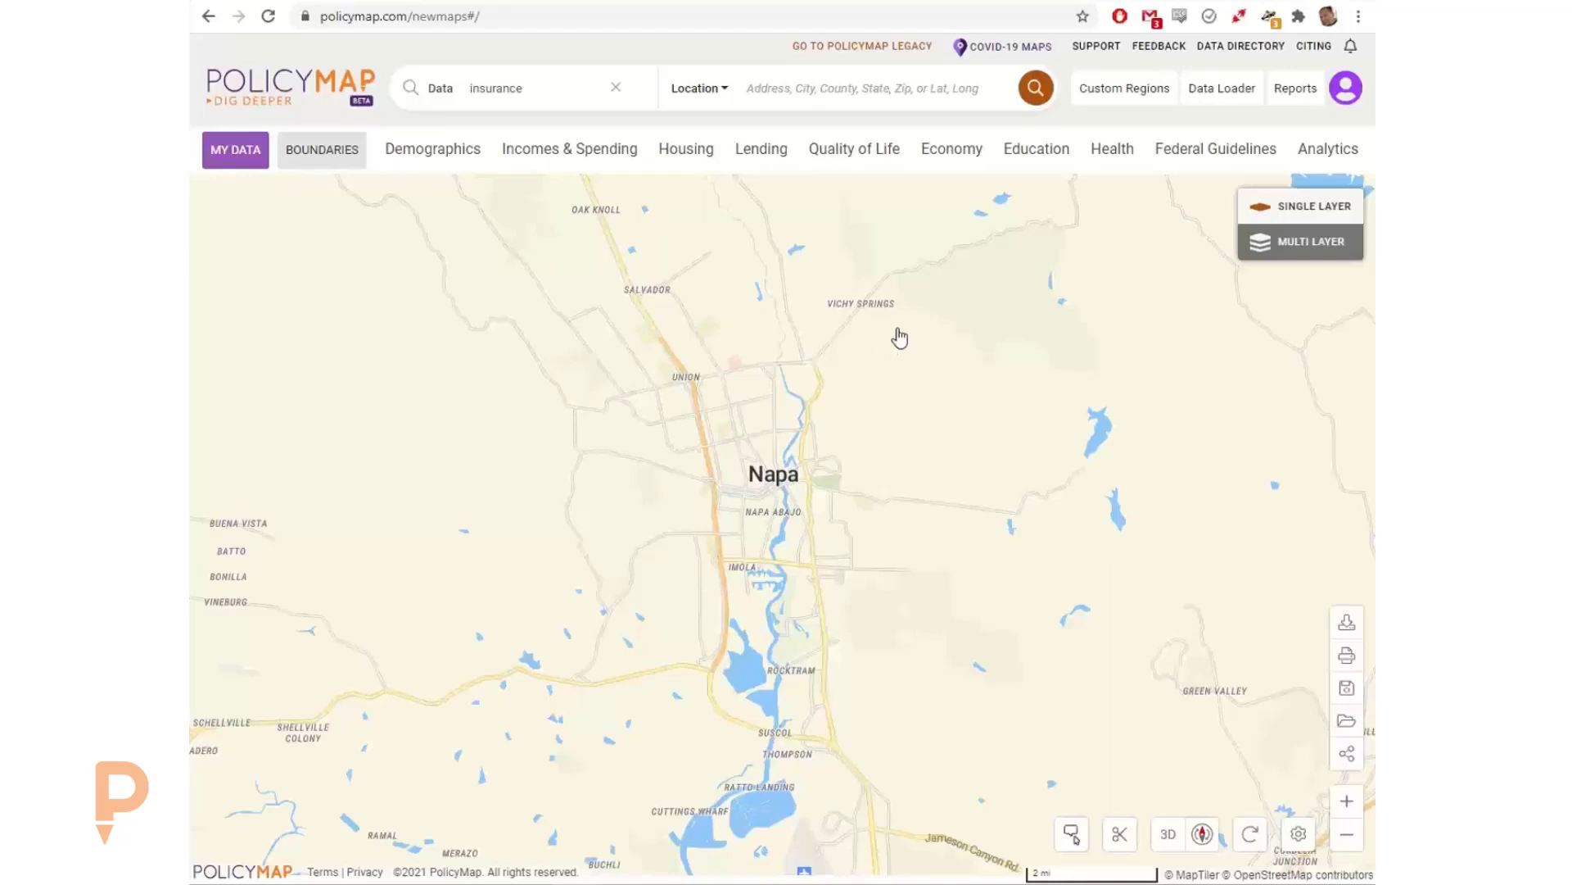
# Step: Add the estimated median household income layer for 2015-2019 to the map
pyautogui.click(569, 160)
pyautogui.moveTo(491, 219)
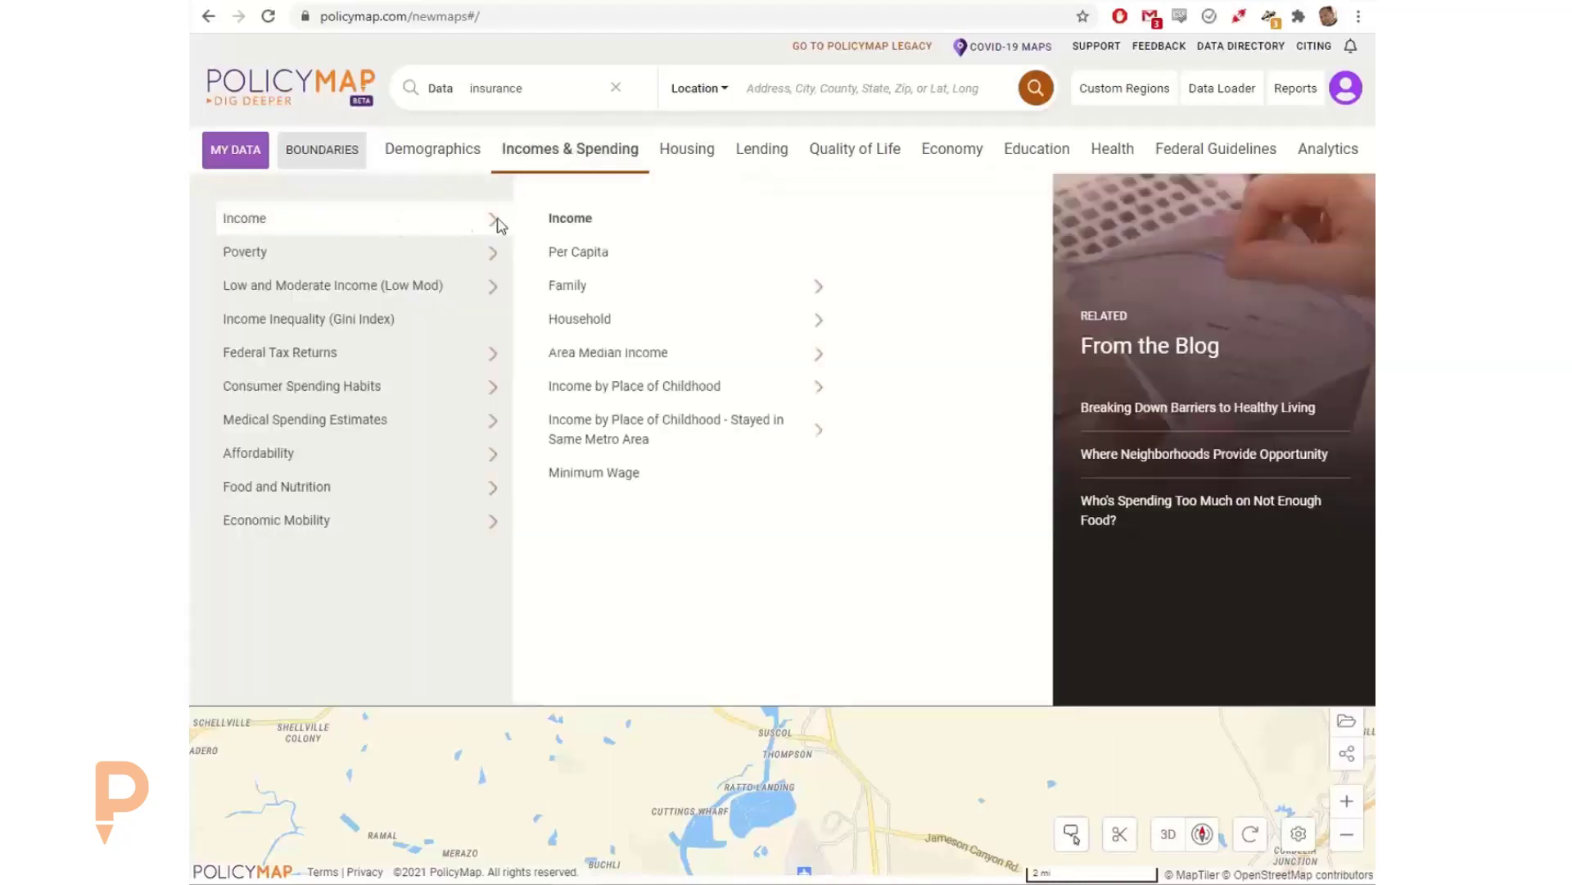
pyautogui.moveTo(673, 329)
pyautogui.click(828, 250)
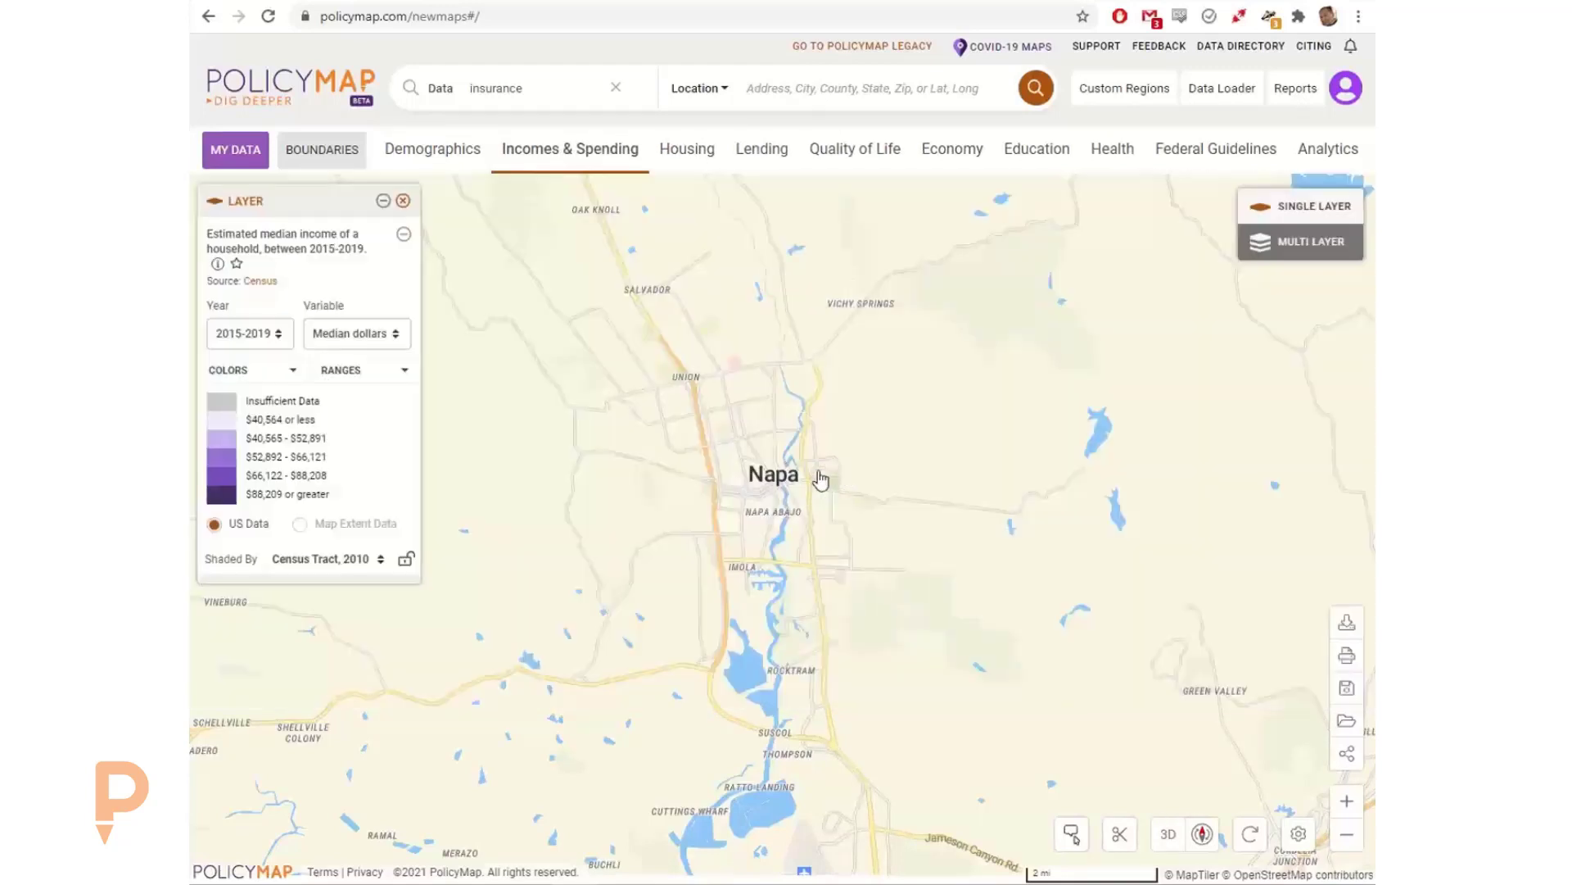
pyautogui.moveTo(827, 463)
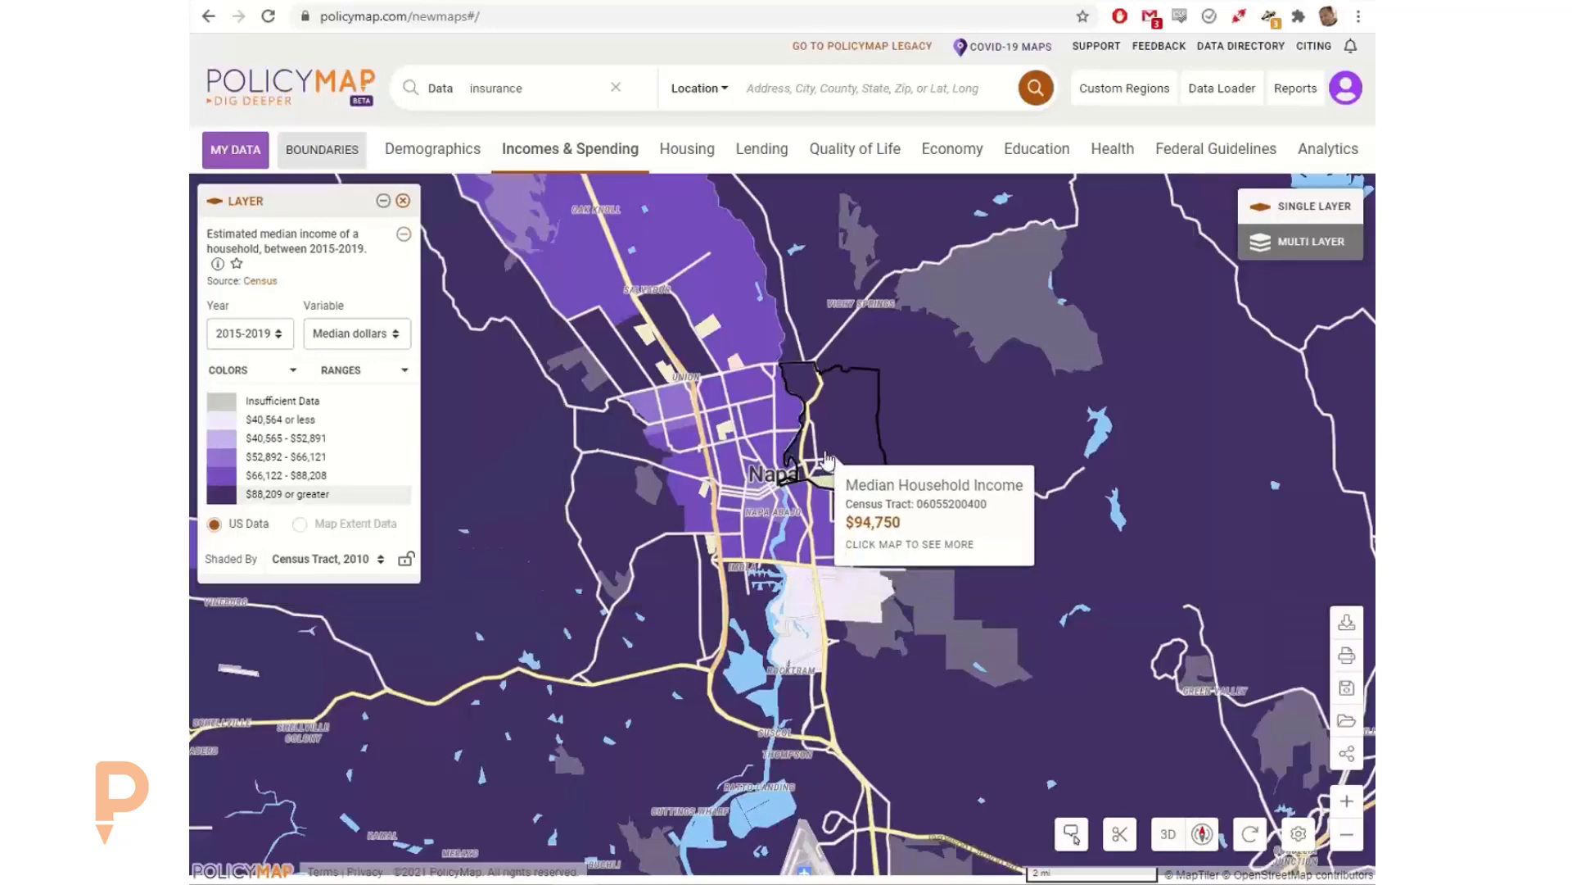
# Step: Search the location "napa" and select Napa, CA (County) to outline it on the map
pyautogui.click(799, 90)
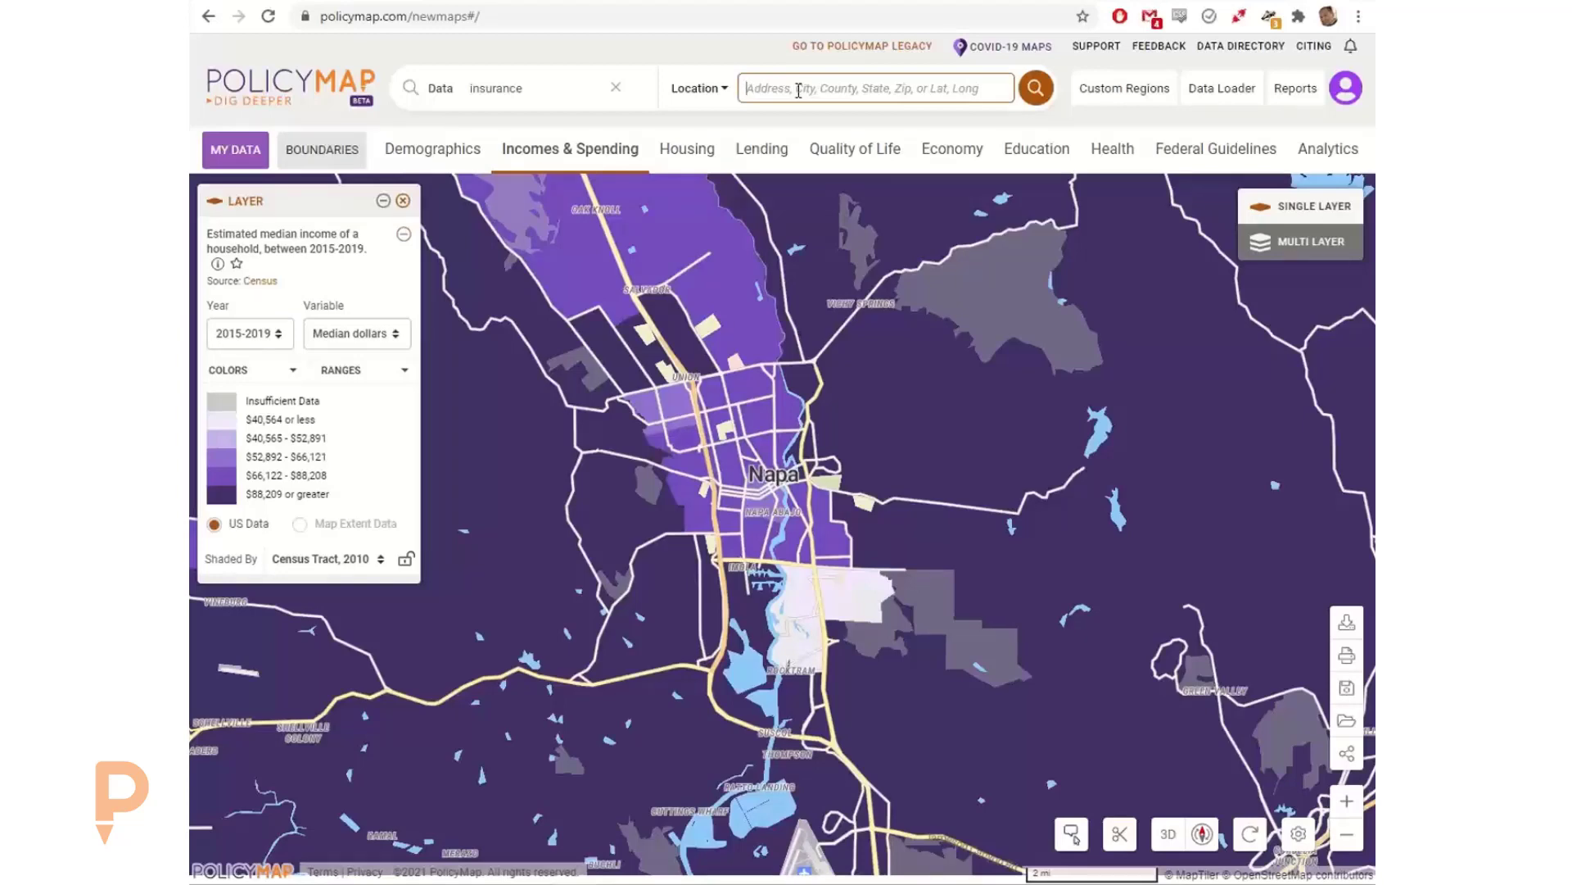
pyautogui.write('napa')
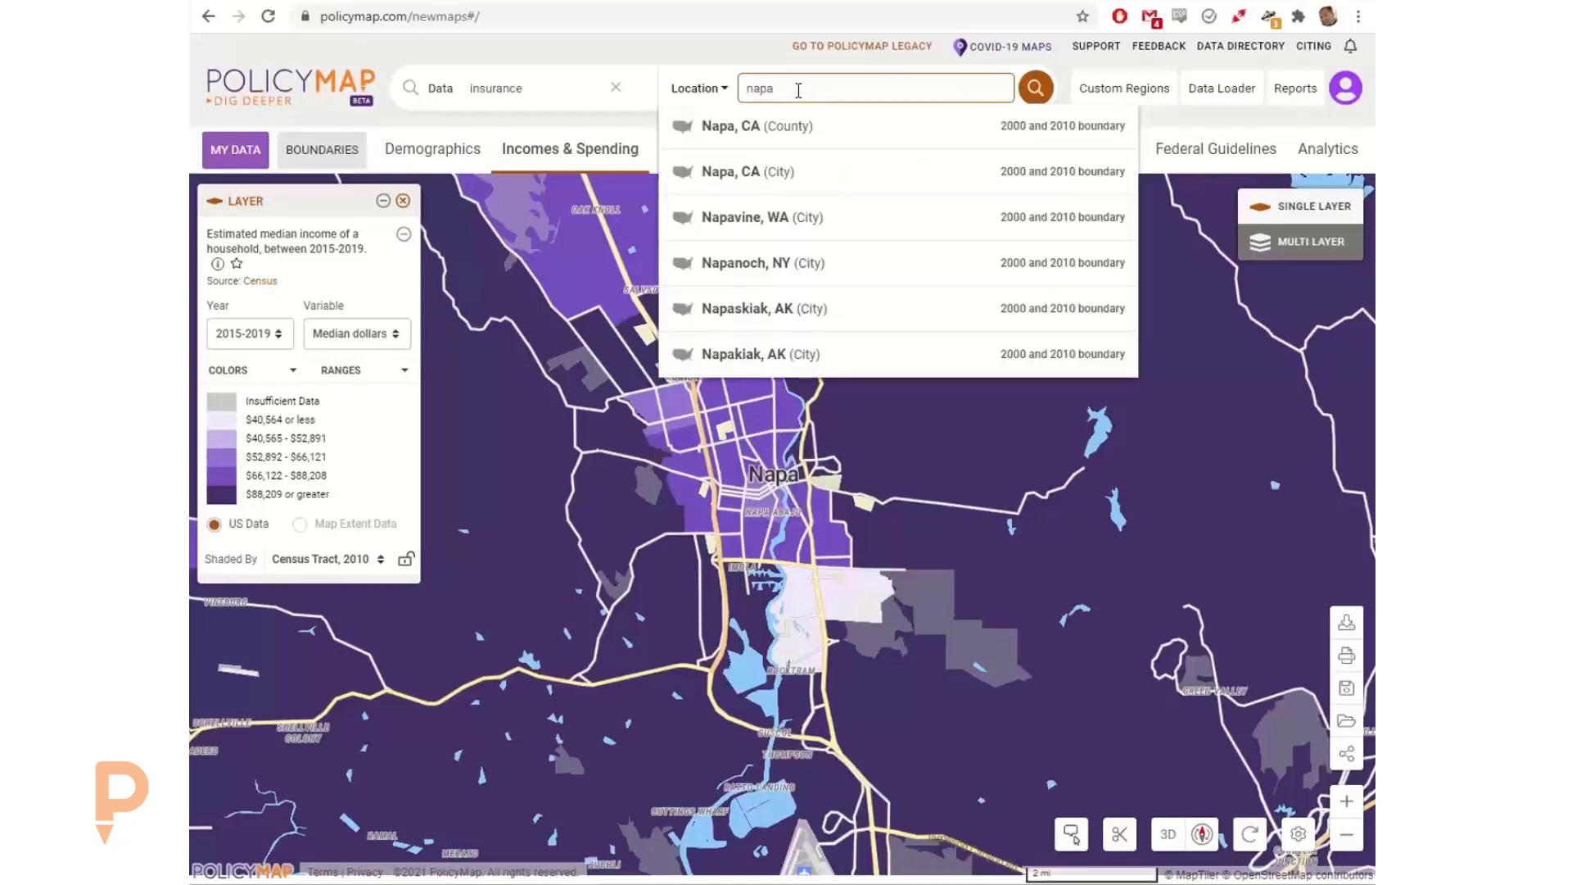
pyautogui.click(757, 129)
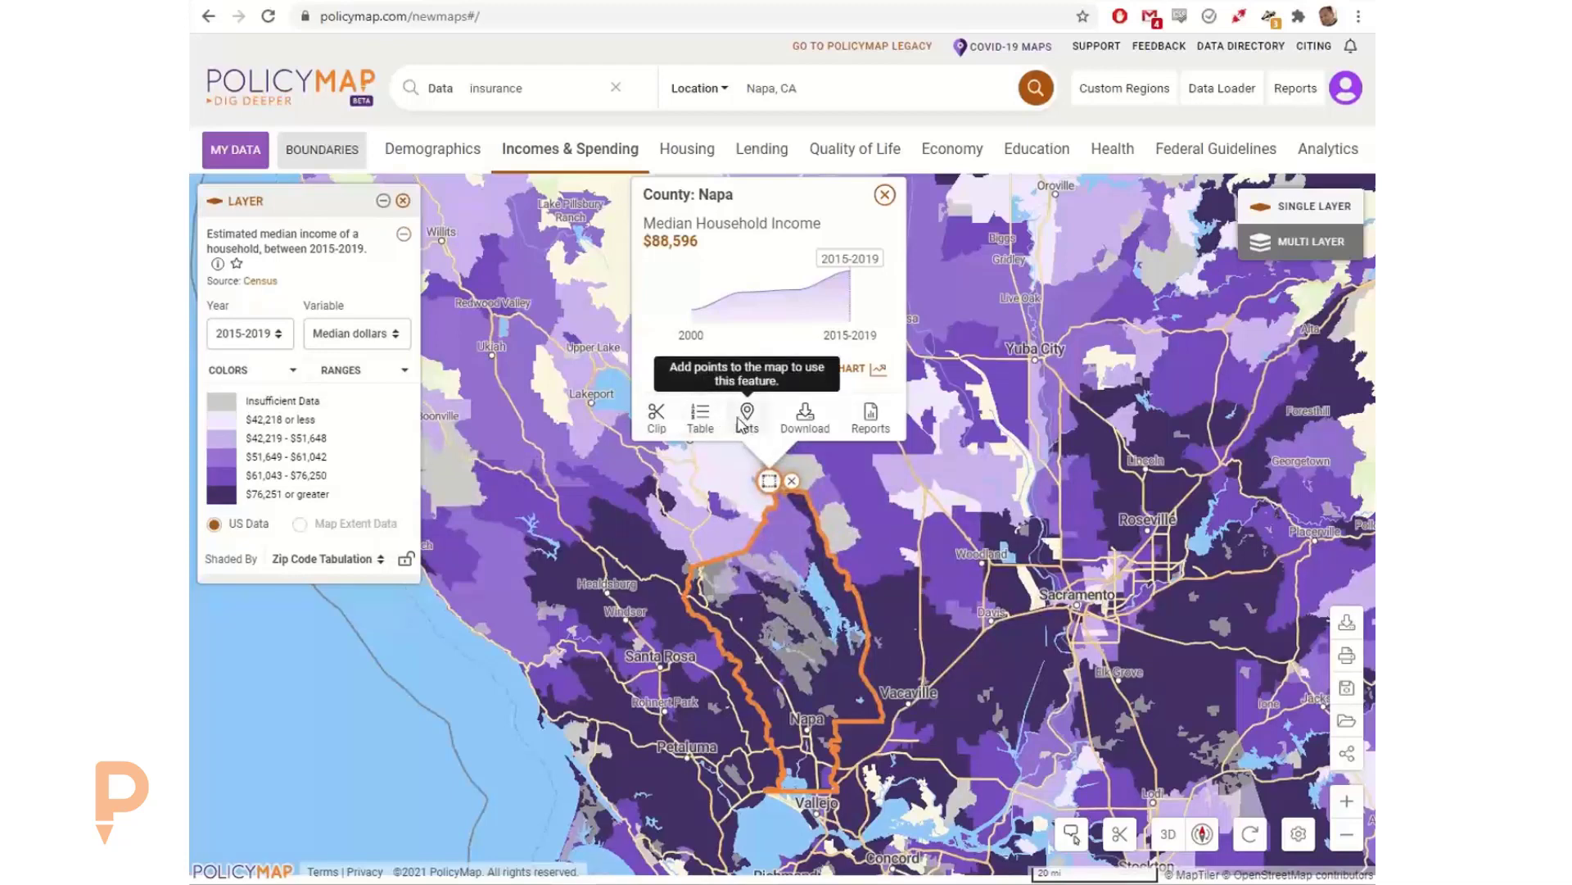
# Step: Open the data table for Napa County and look through the median household income of its zip code areas
pyautogui.click(700, 419)
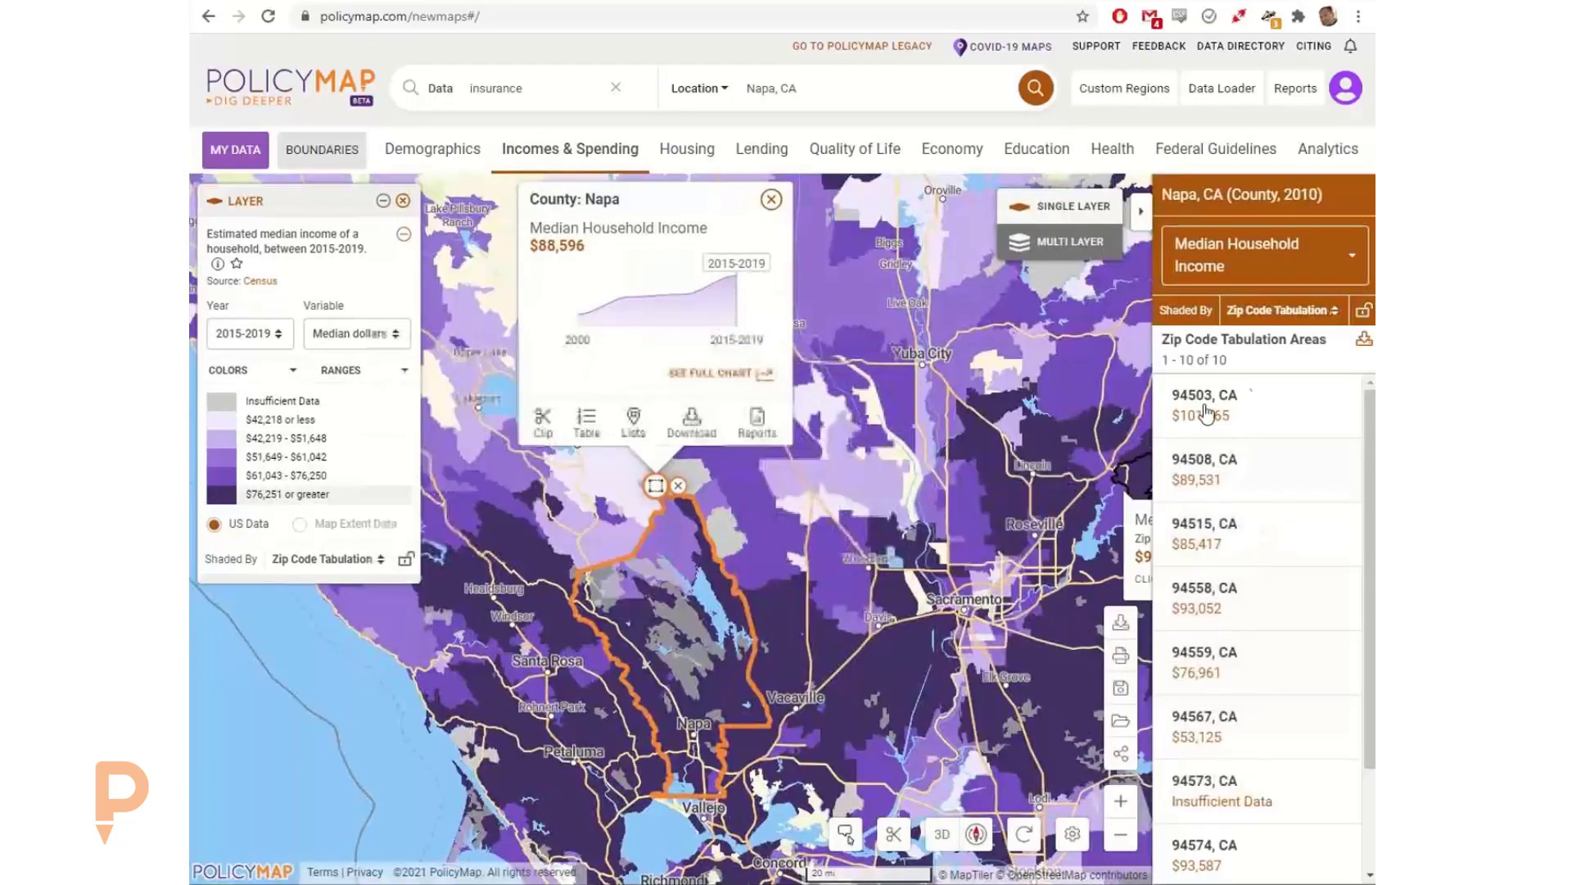
pyautogui.scroll(-2, 1253, 533)
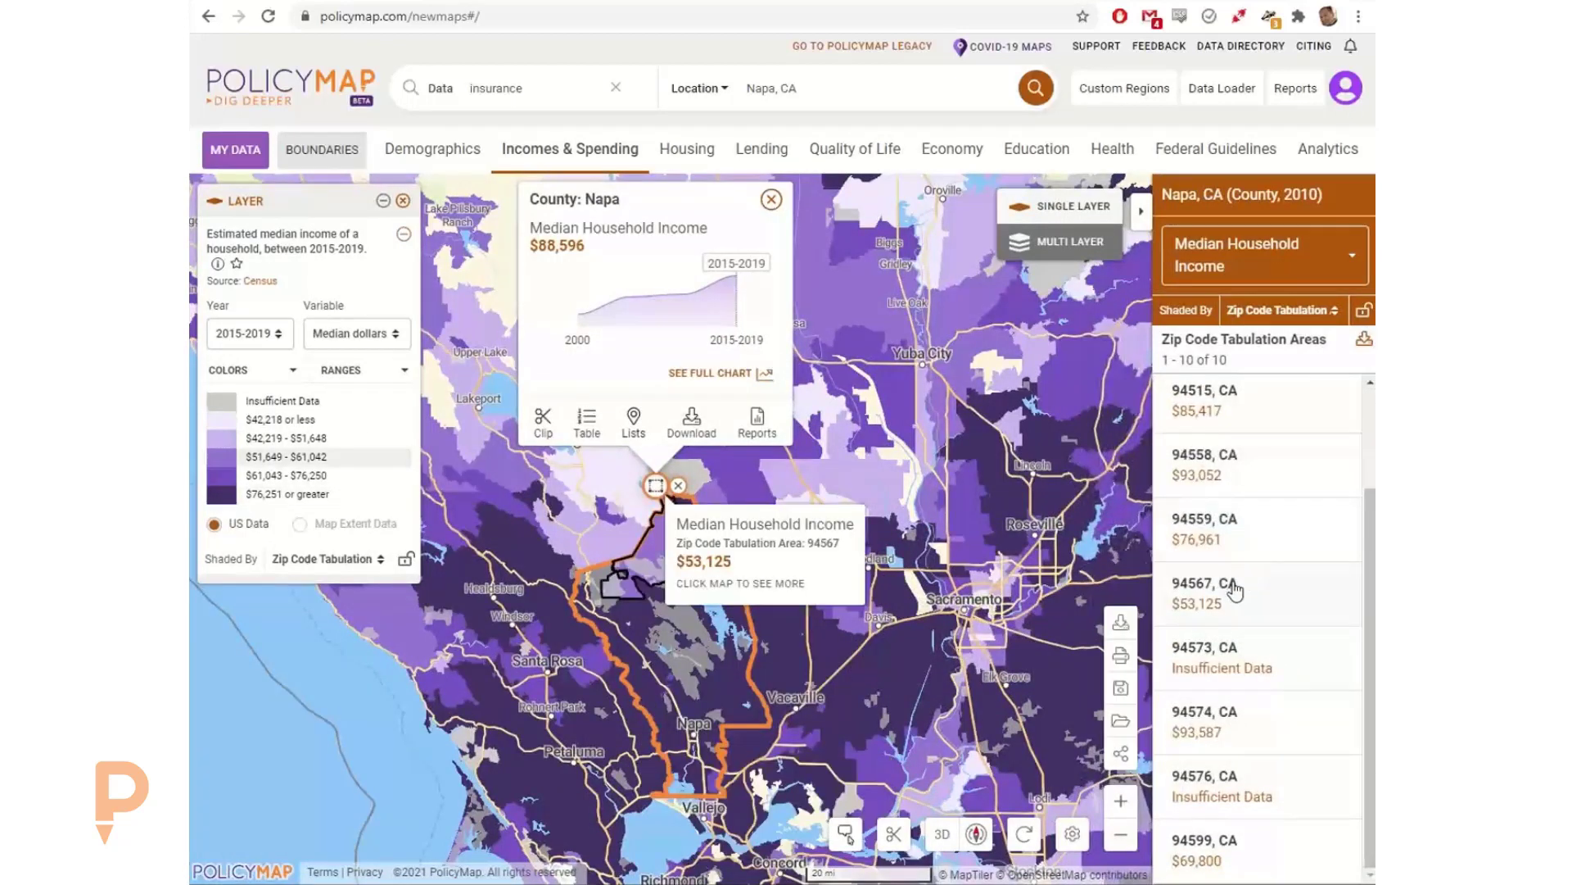
pyautogui.scroll(2, 1223, 568)
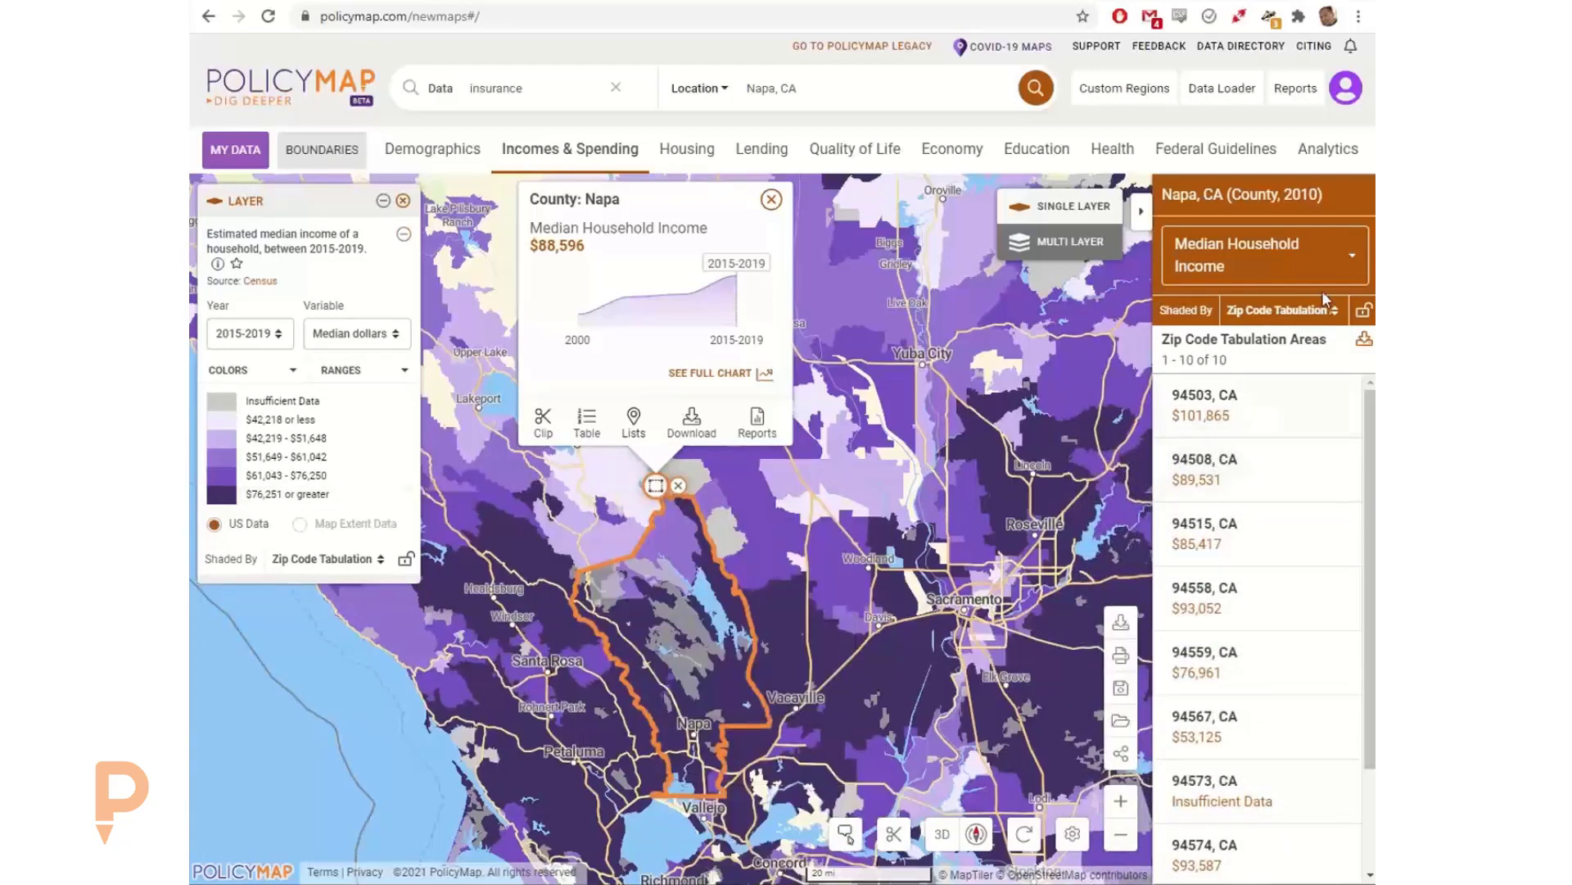
# Step: Change the table's shading geography to Census Tract, 2010 and download the tract-level income data as a CSV file
pyautogui.click(1265, 313)
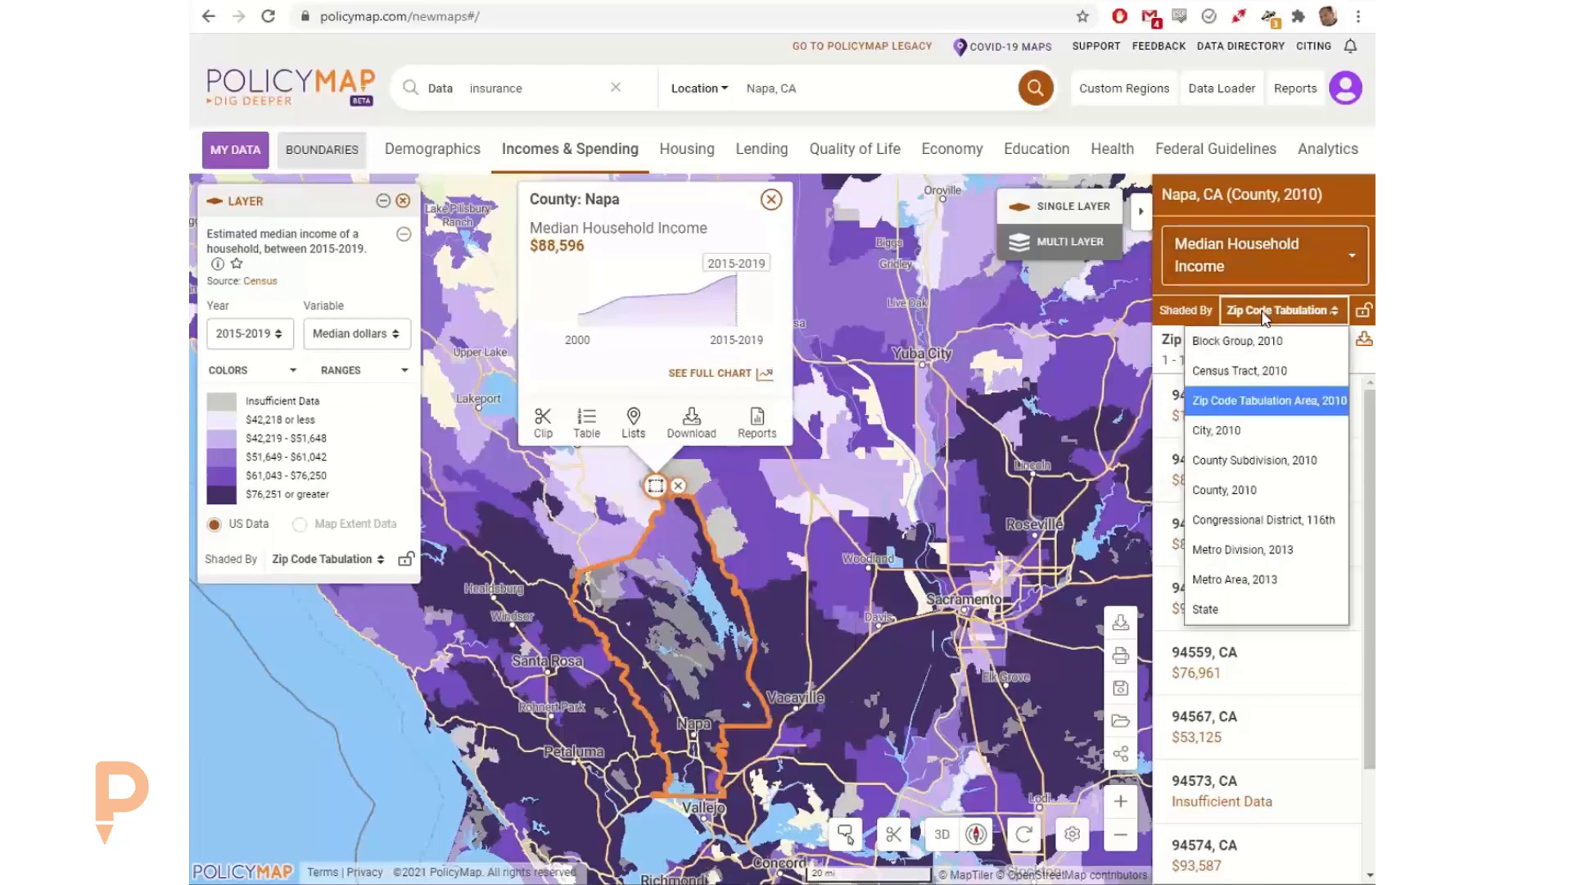
pyautogui.click(1252, 373)
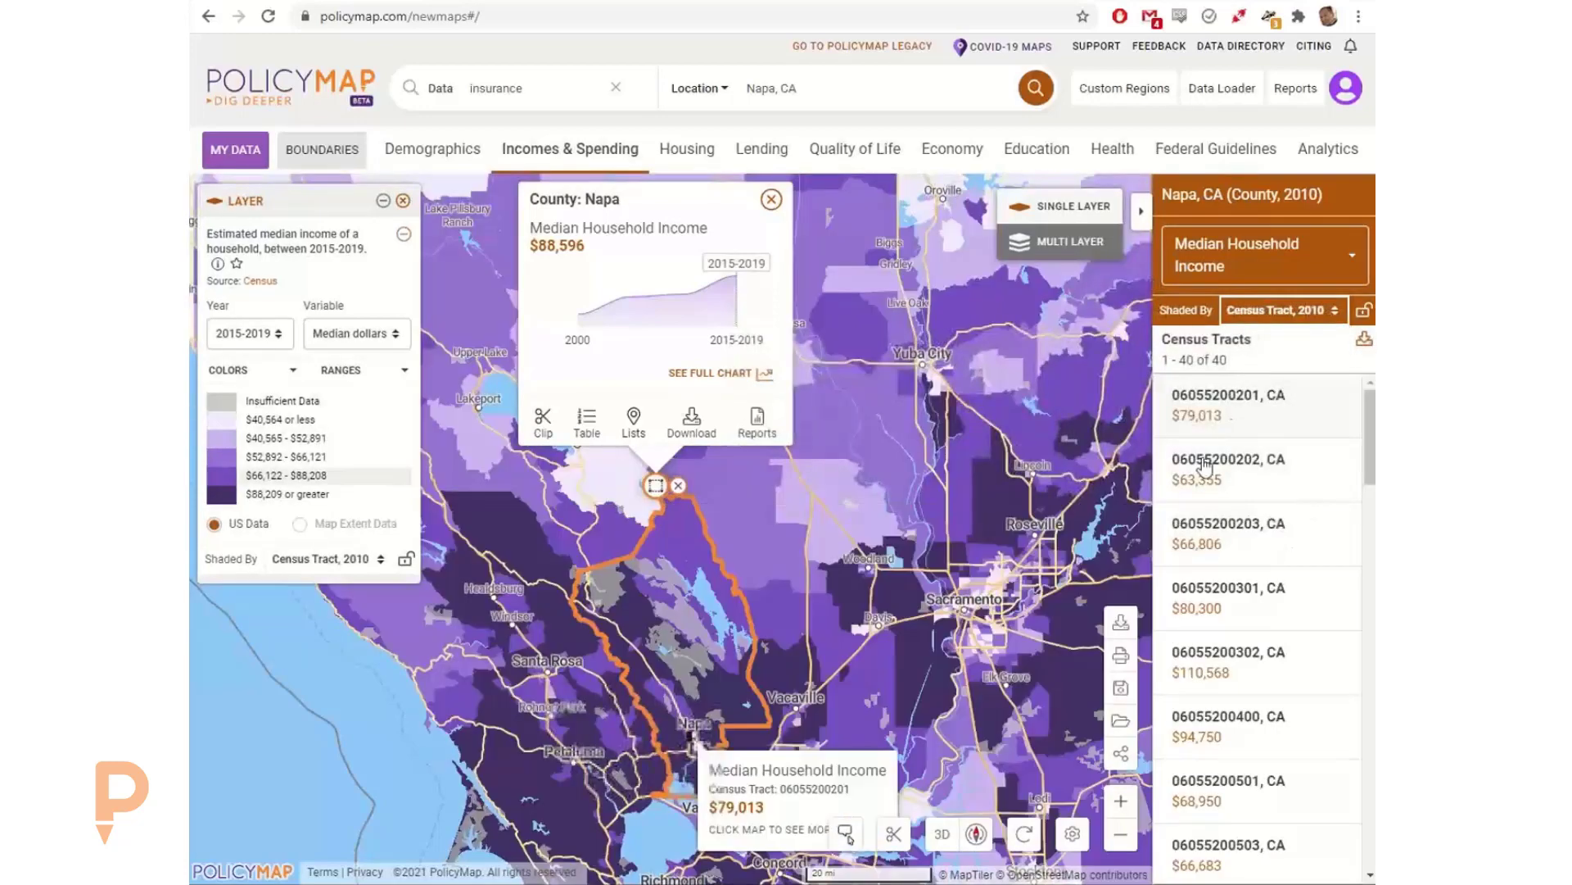
pyautogui.scroll(2, 675, 625)
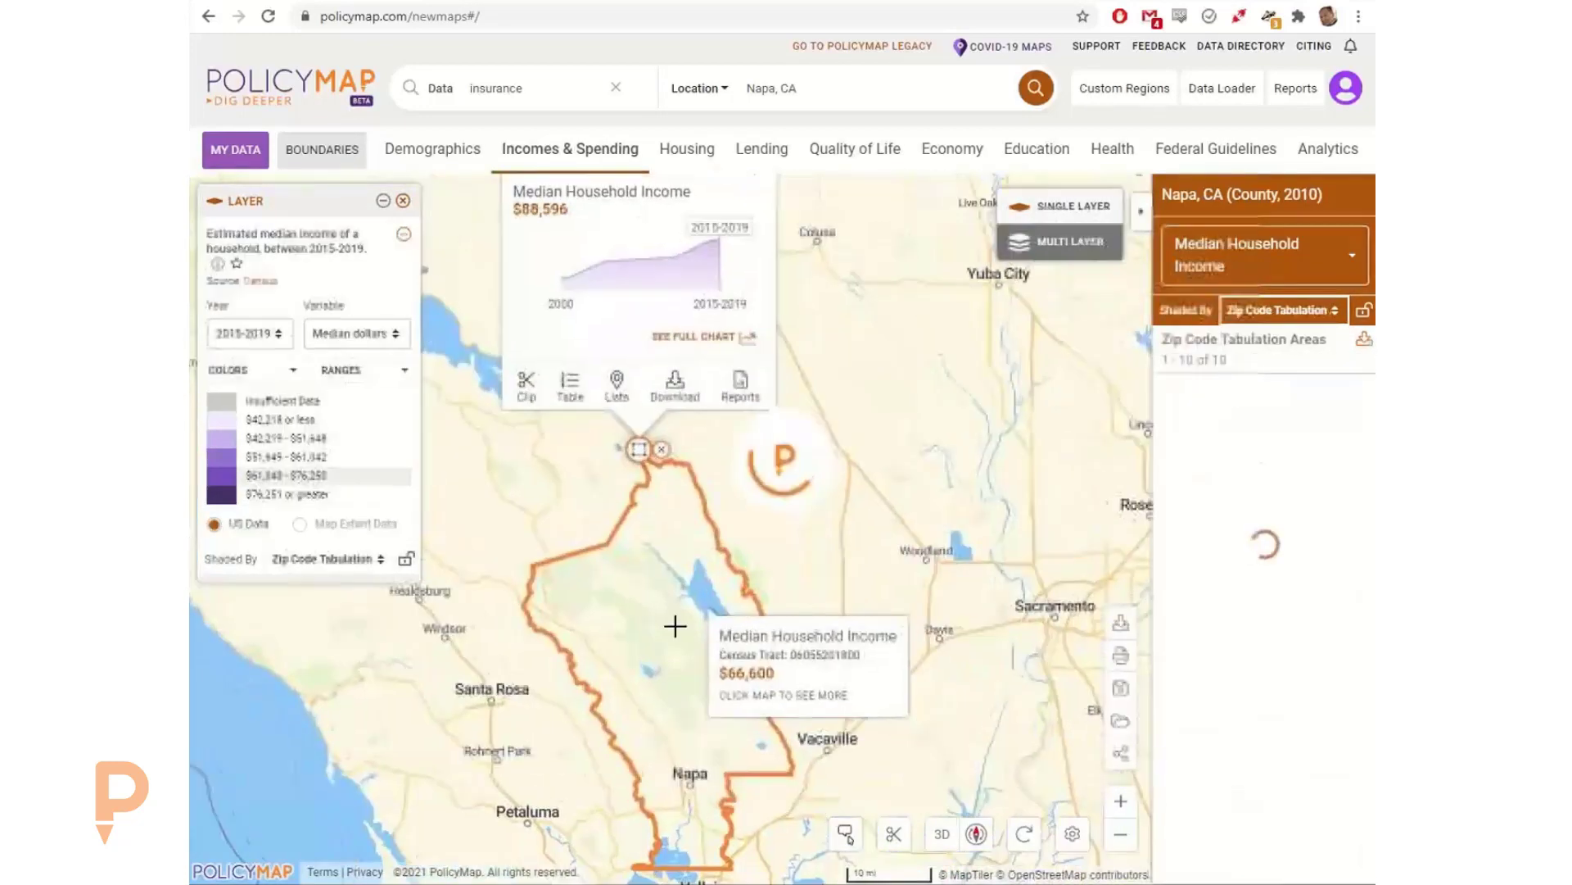
pyautogui.click(1262, 313)
pyautogui.click(1268, 364)
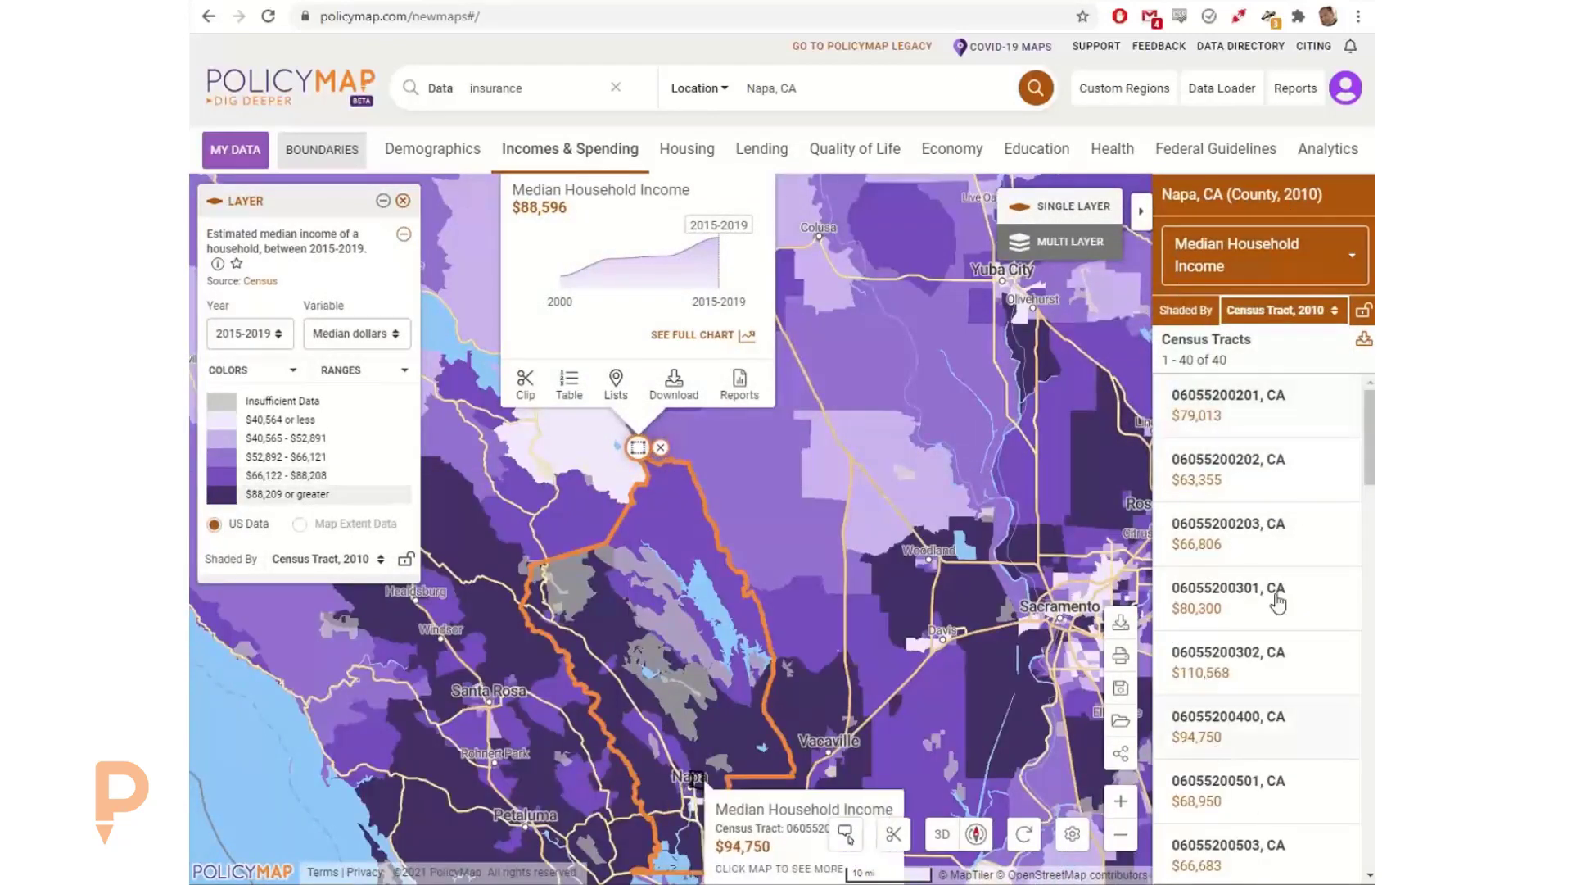
pyautogui.click(1363, 341)
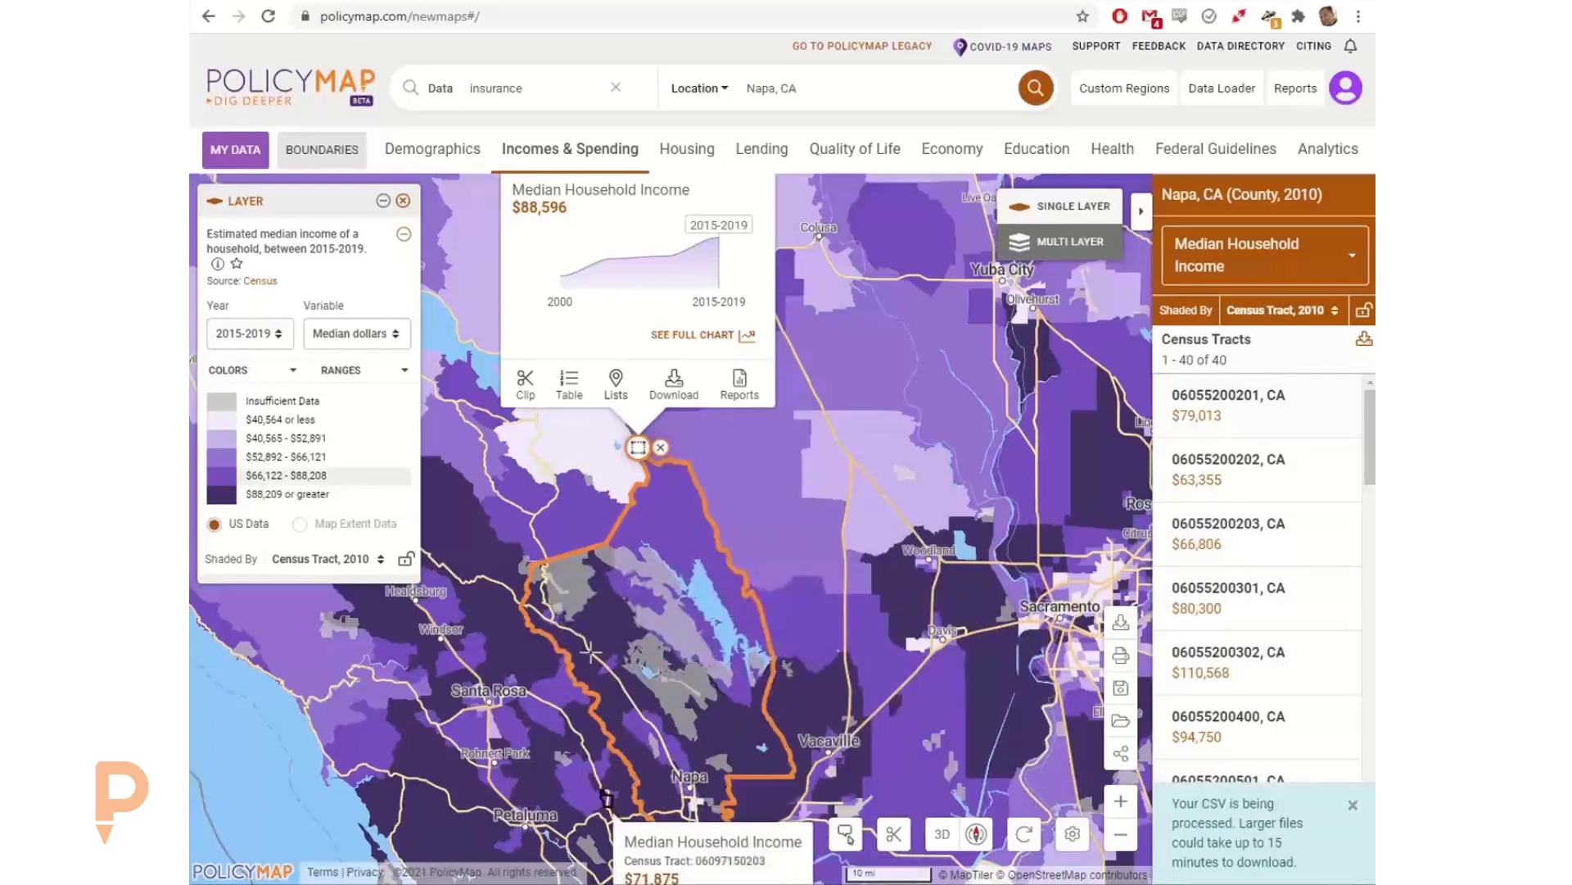
pyautogui.click(830, 96)
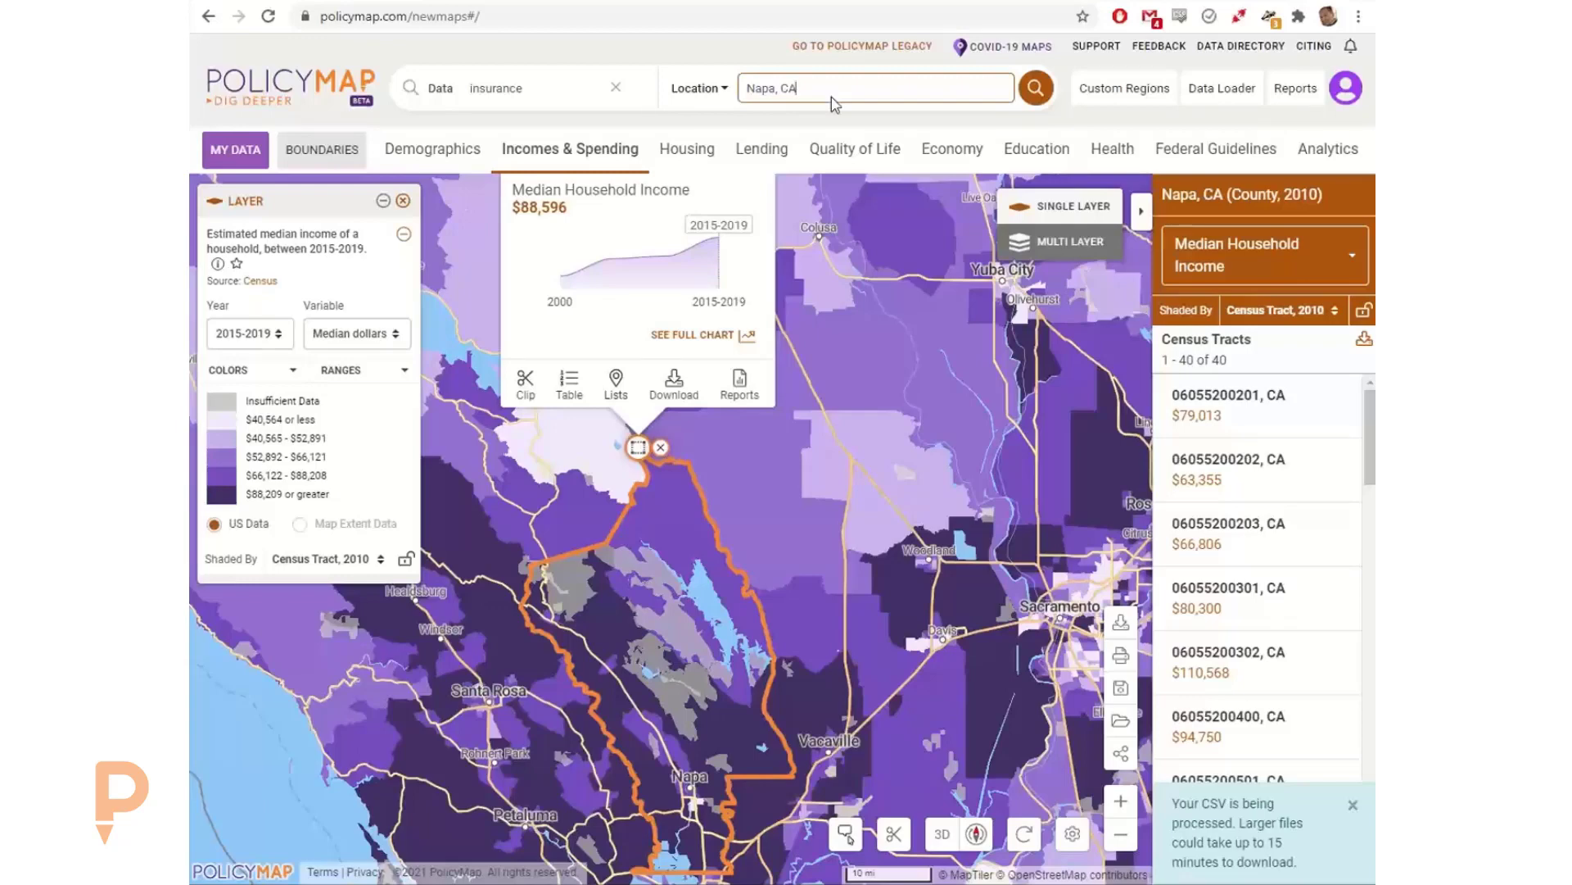
pyautogui.click(1258, 310)
pyautogui.click(1258, 309)
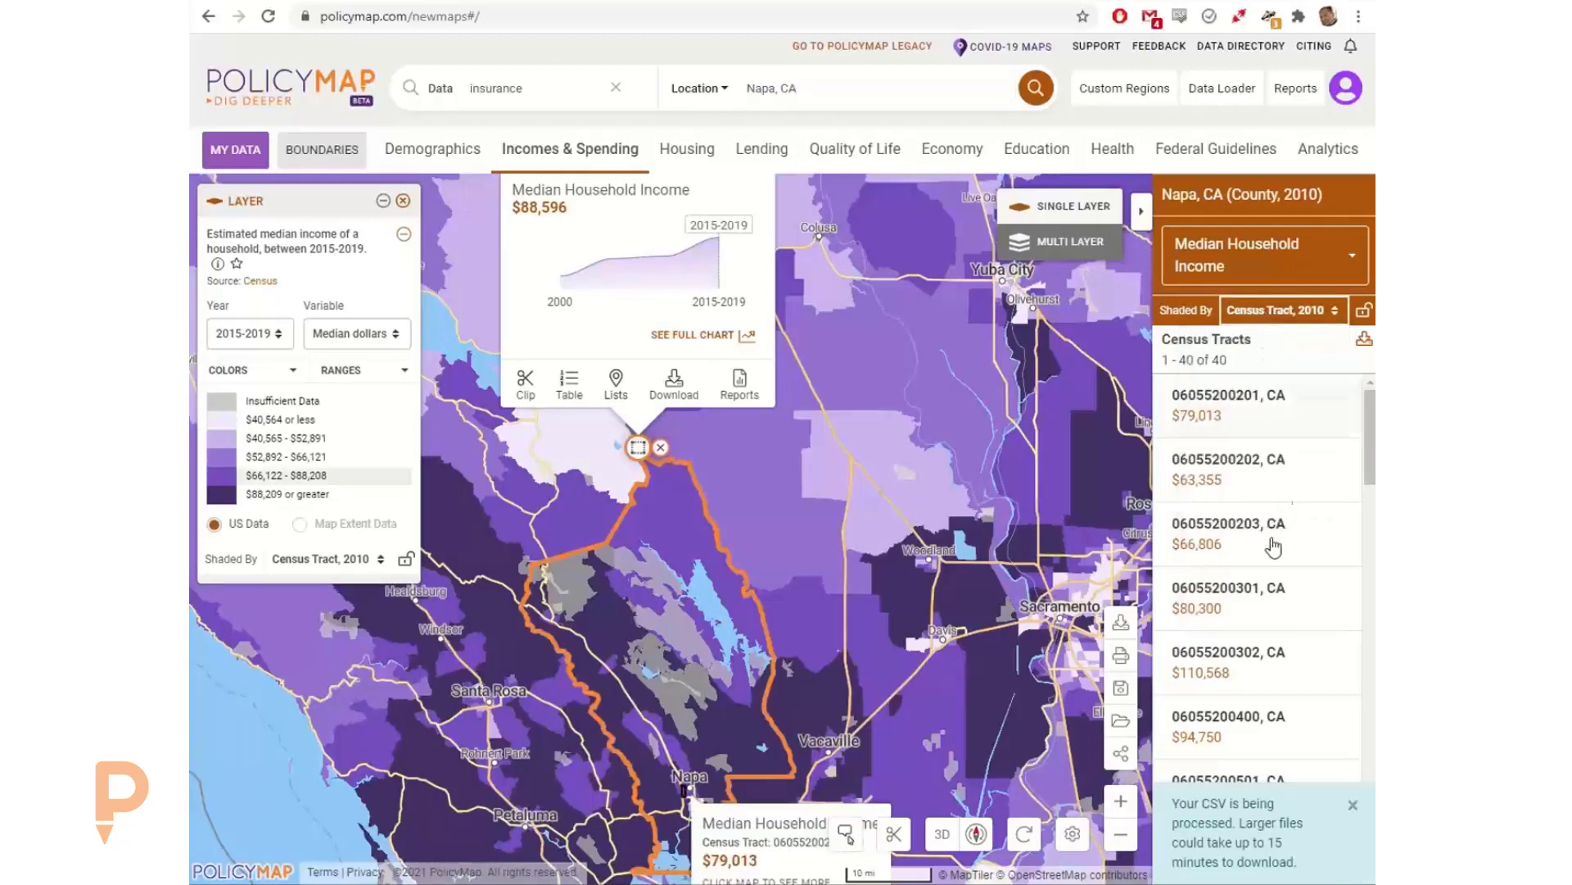
pyautogui.click(740, 88)
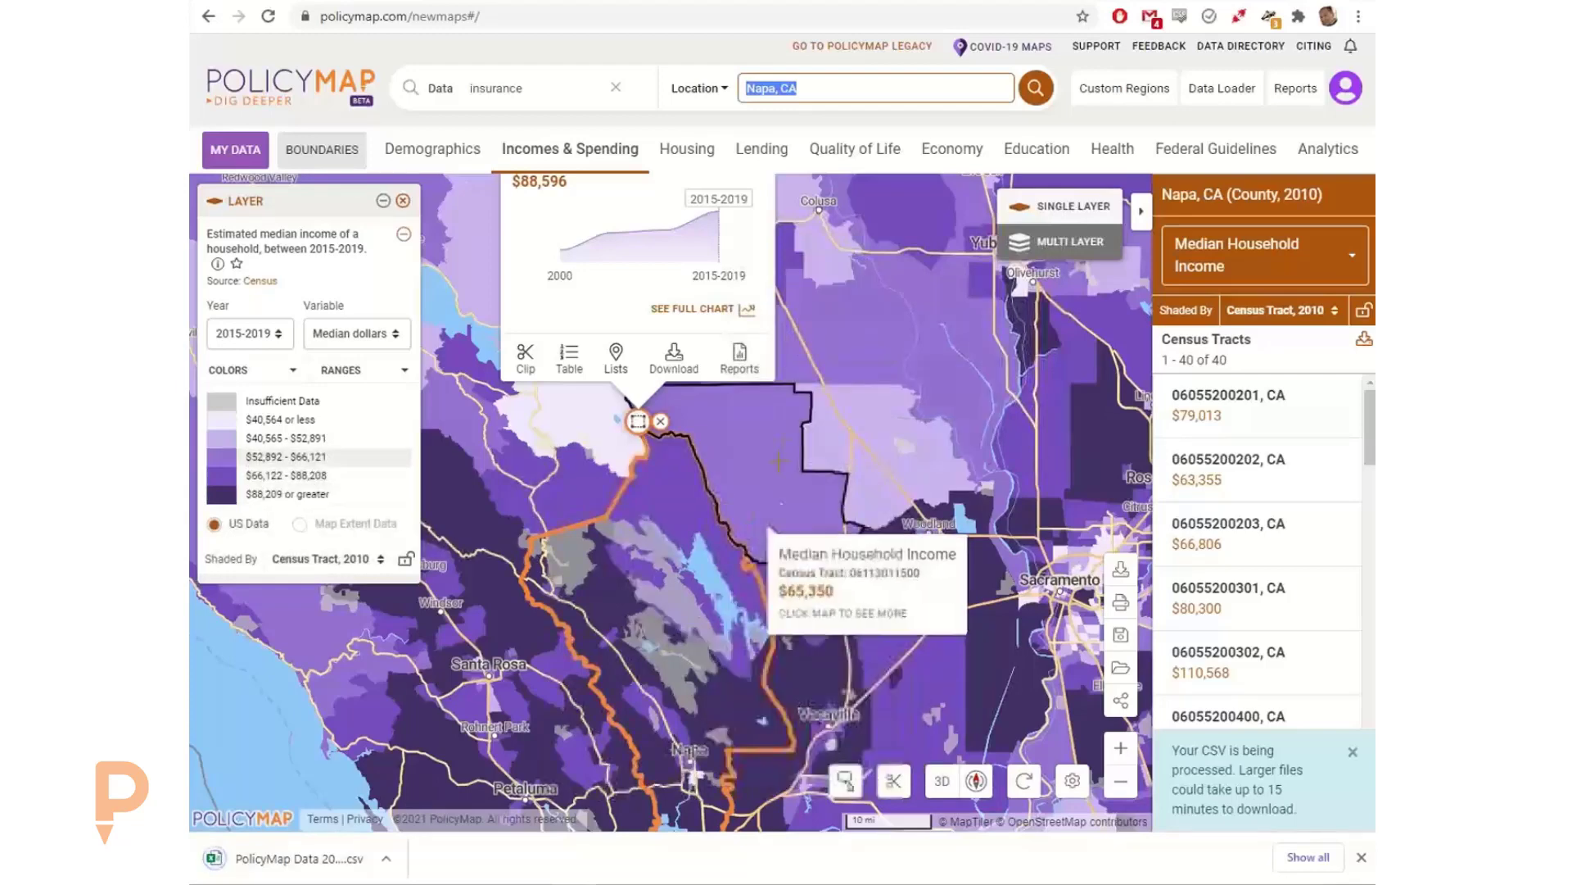
# Step: Open the downloaded census tract CSV file in Excel and widen the FIPS Code column
pyautogui.click(1354, 756)
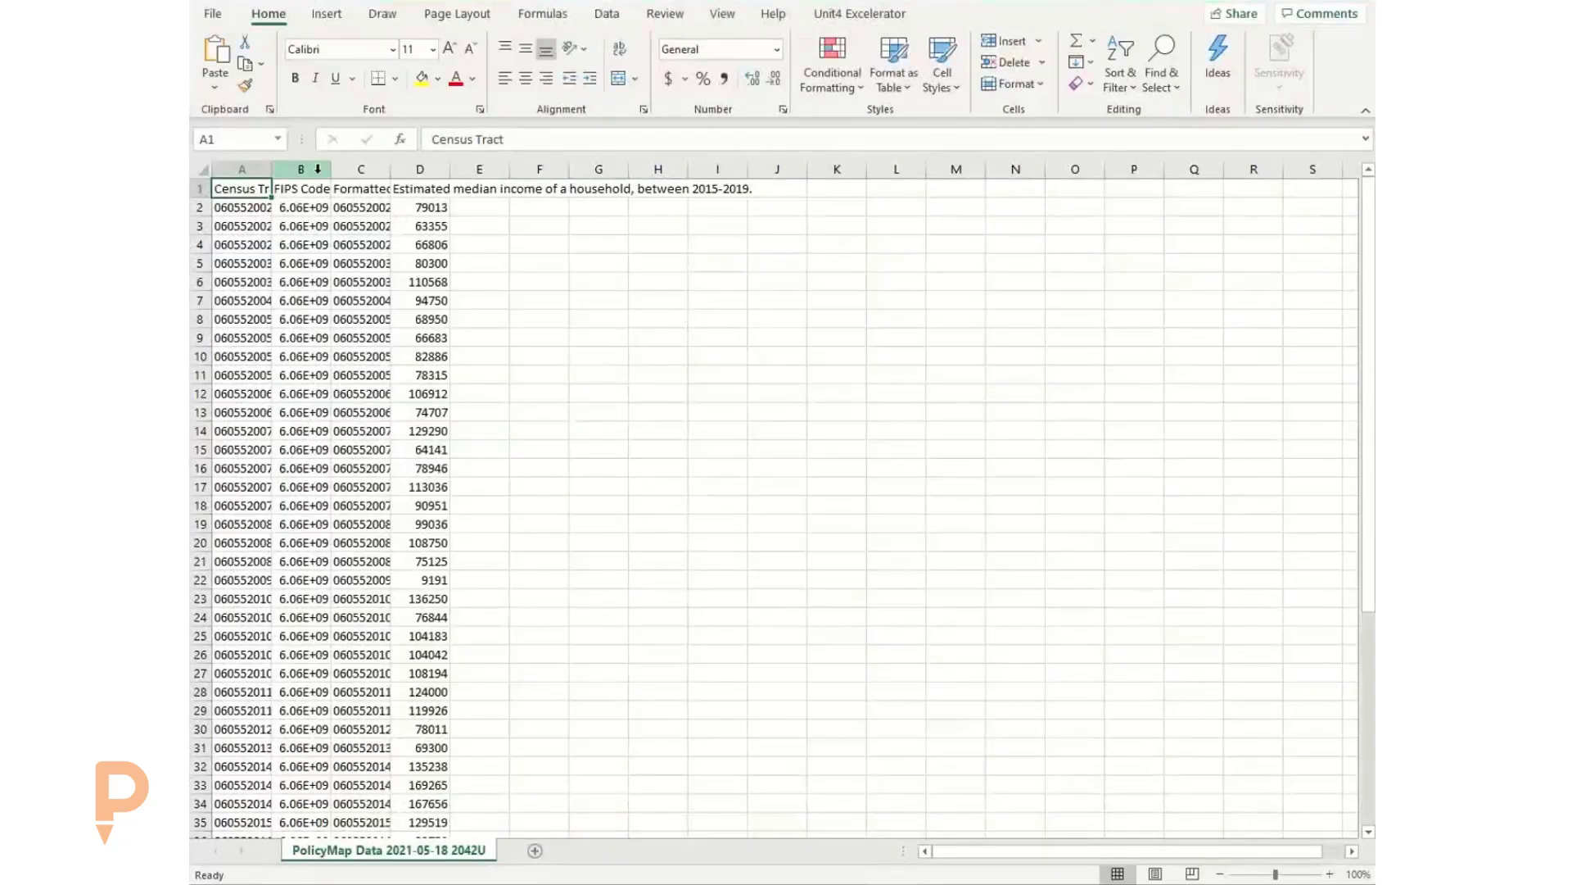
pyautogui.moveTo(331, 168); pyautogui.dragTo(383, 168)
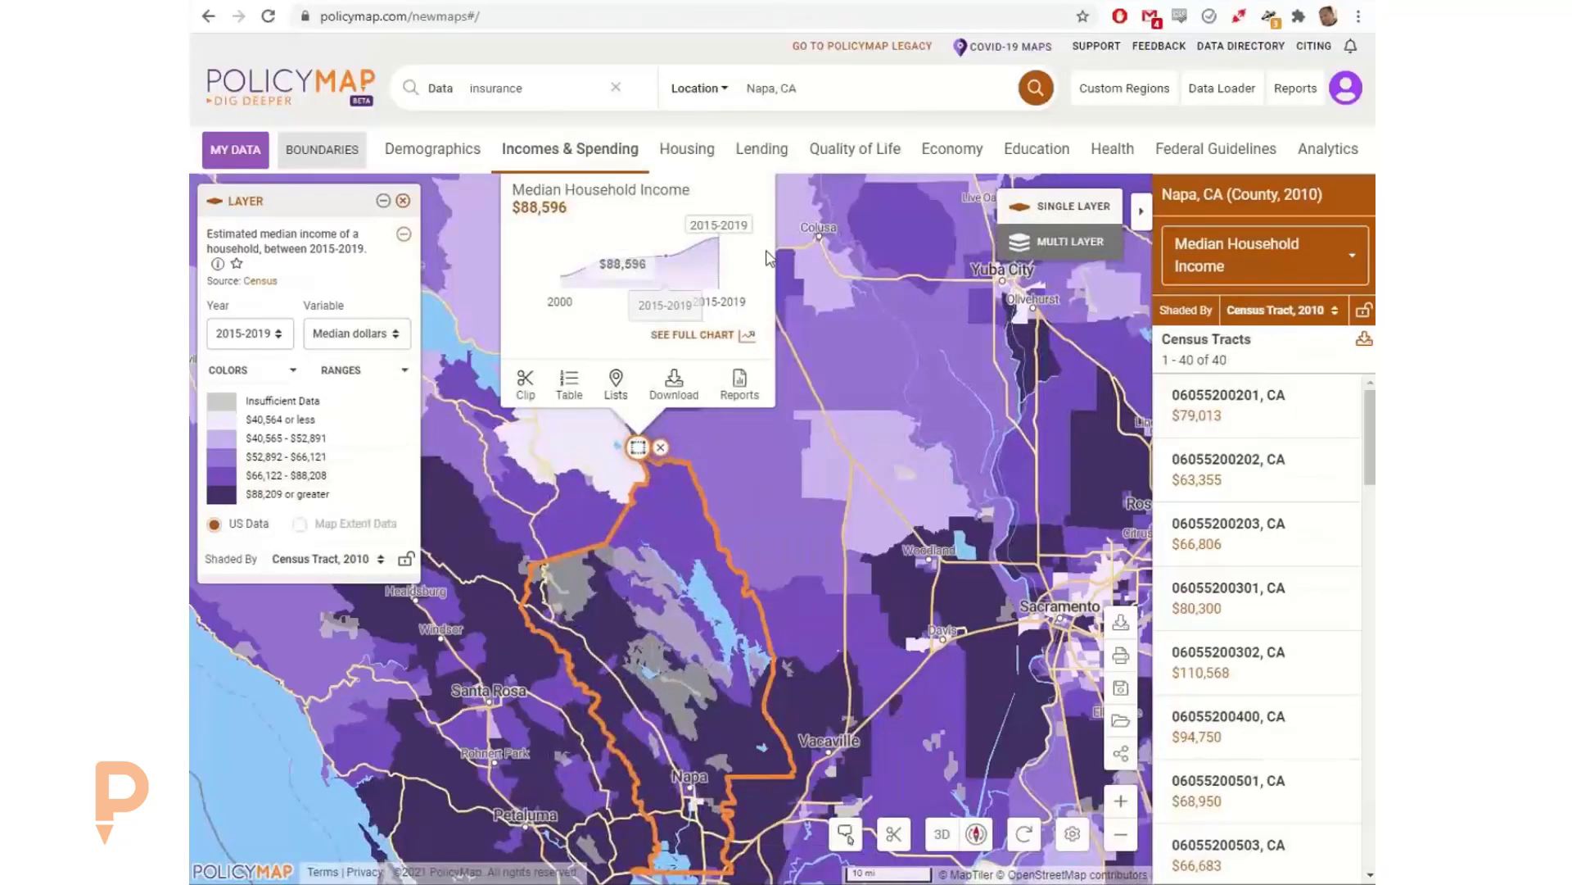
# Step: Return to the PolicyMap map, collapse the census tract data table and close the Napa County popup
pyautogui.moveTo(821, 245); pyautogui.dragTo(818, 271)
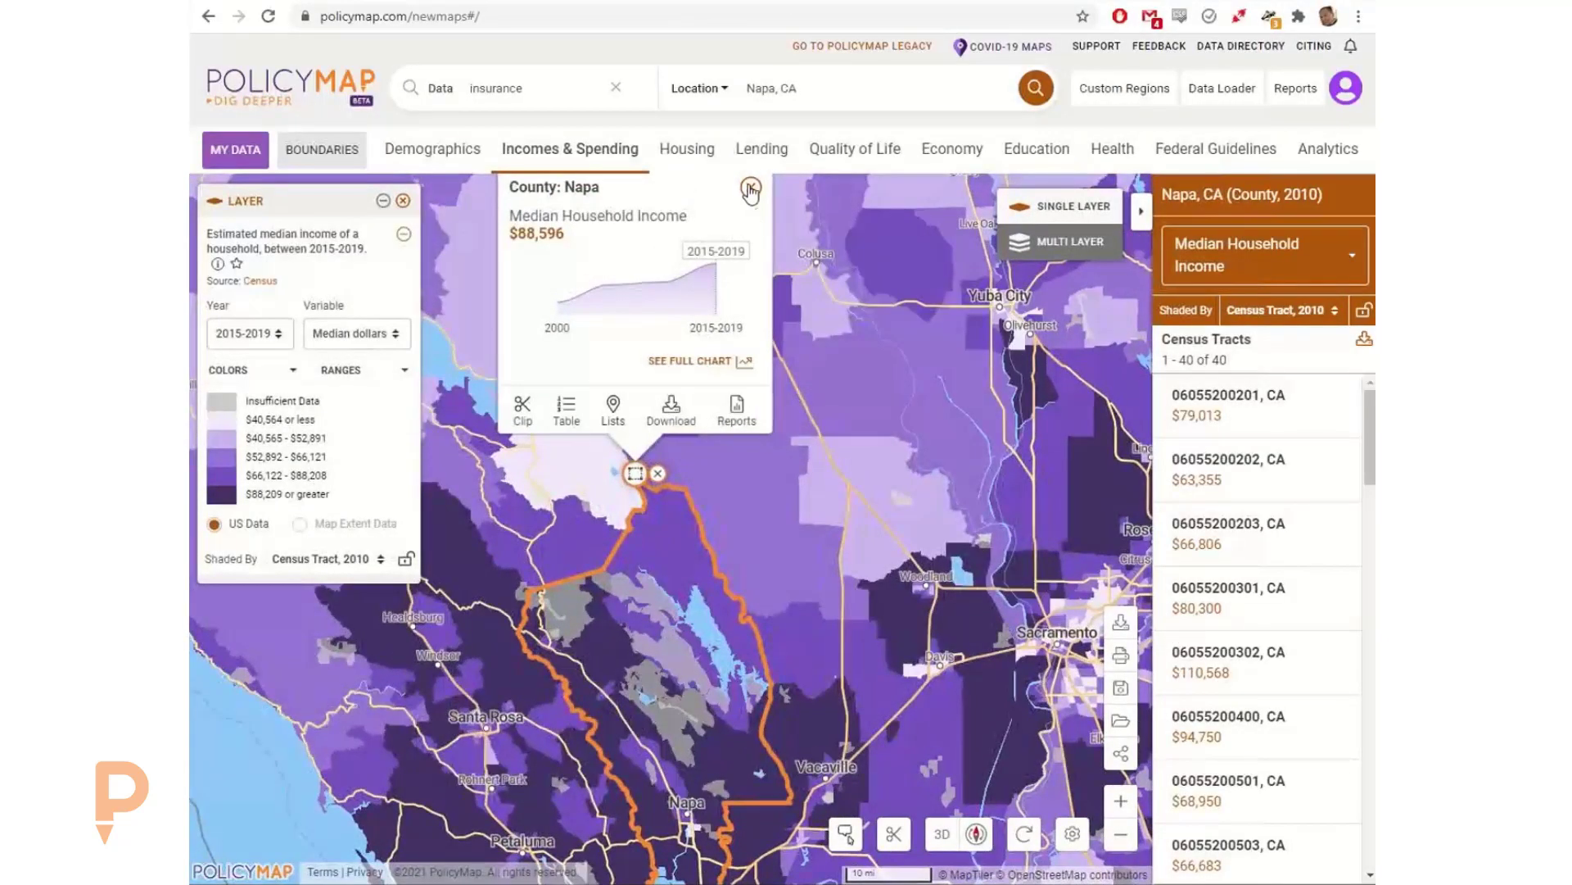
pyautogui.click(1141, 212)
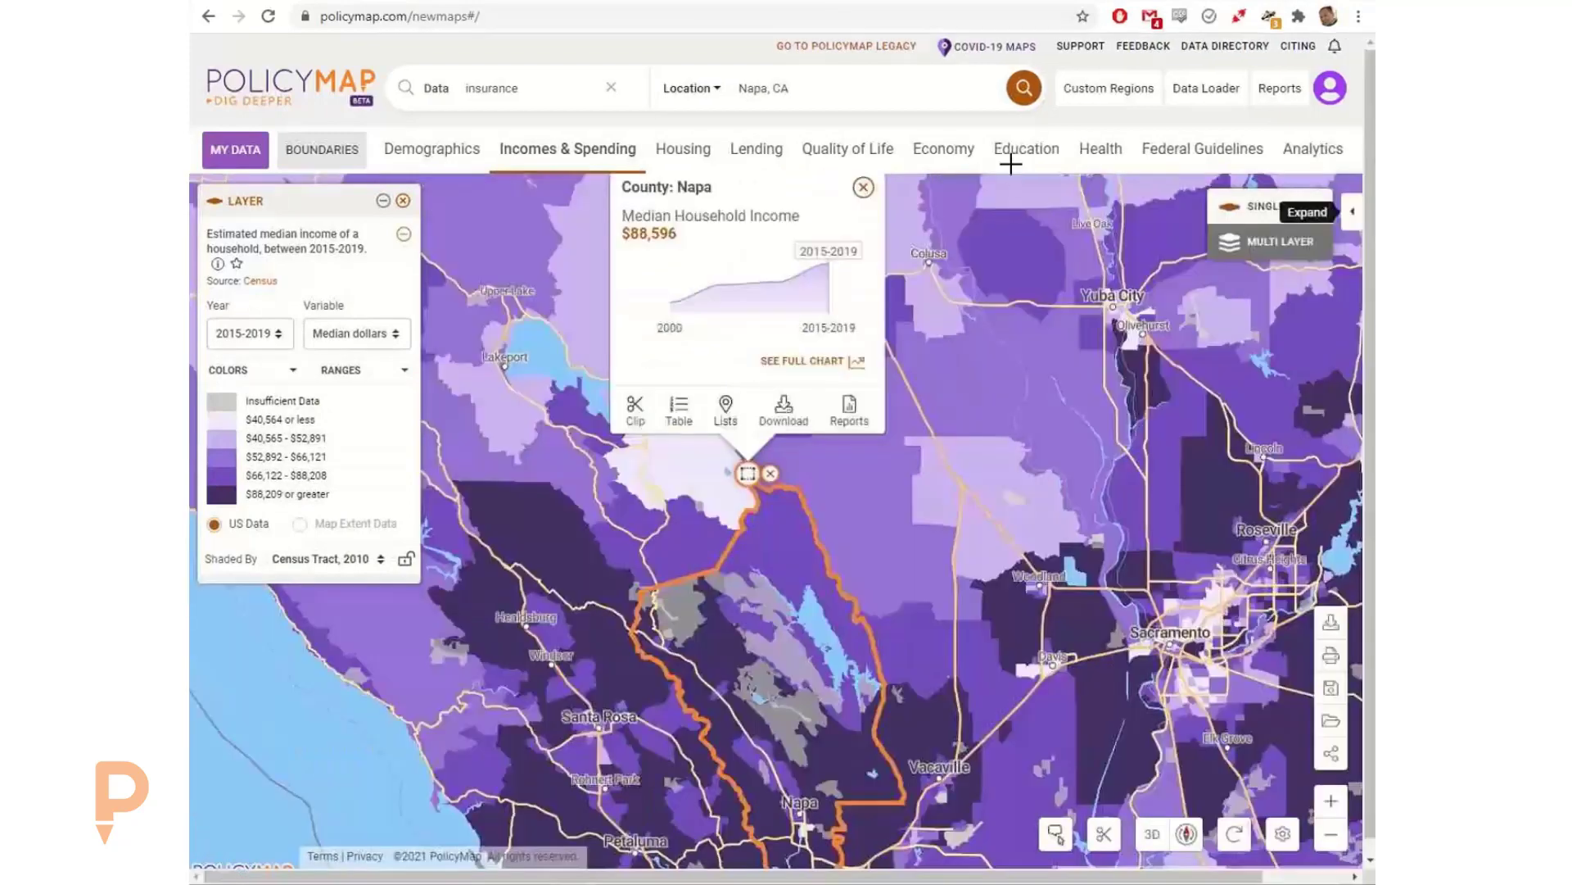
pyautogui.click(863, 187)
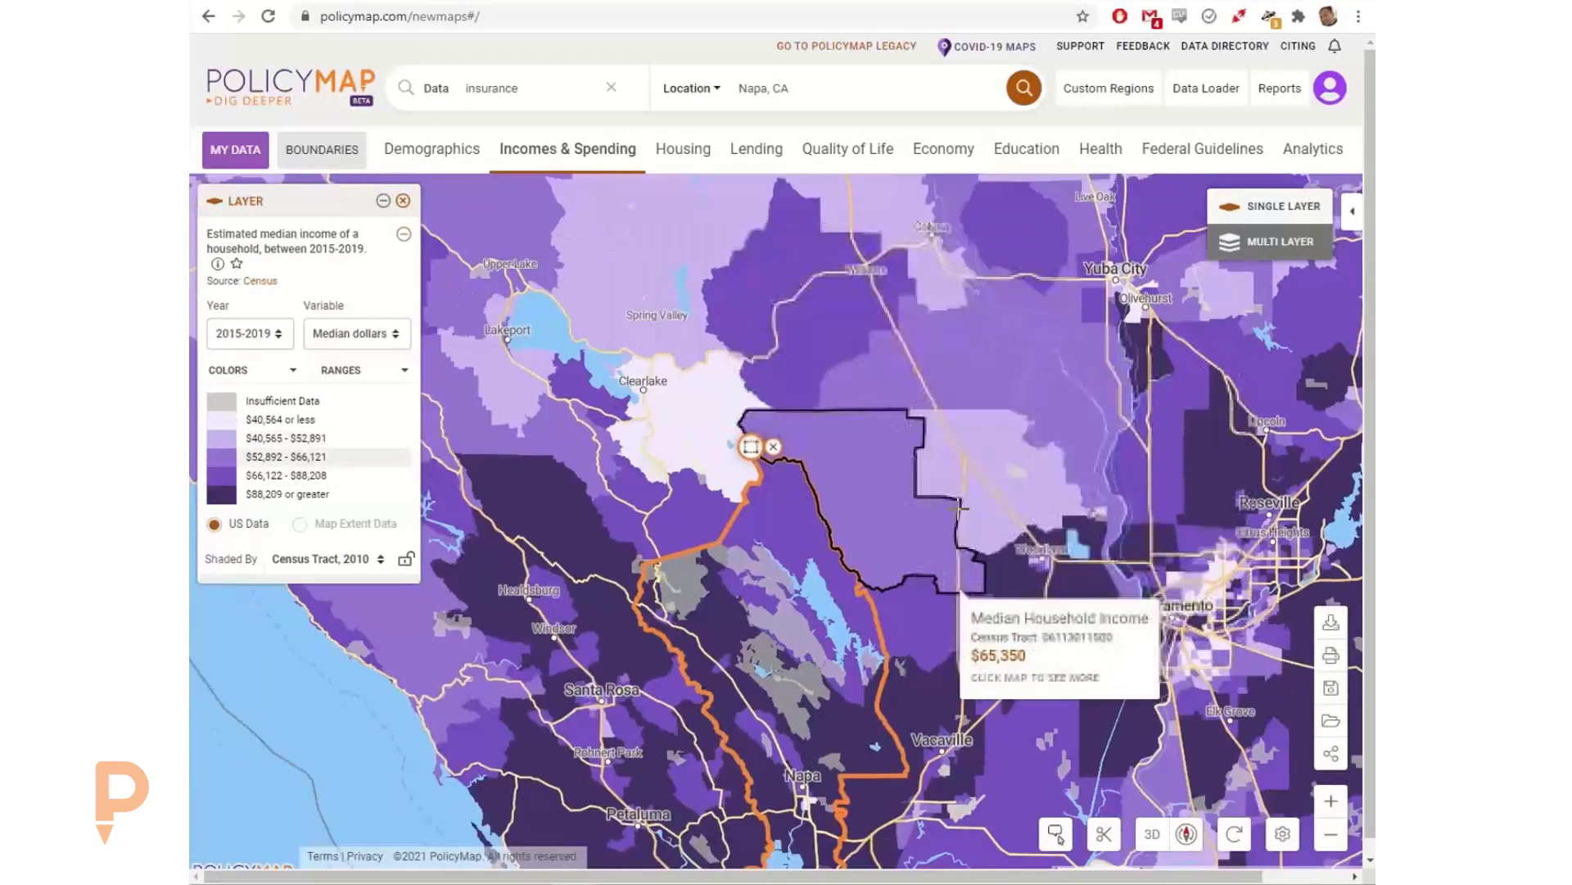
pyautogui.moveTo(962, 509); pyautogui.dragTo(956, 435)
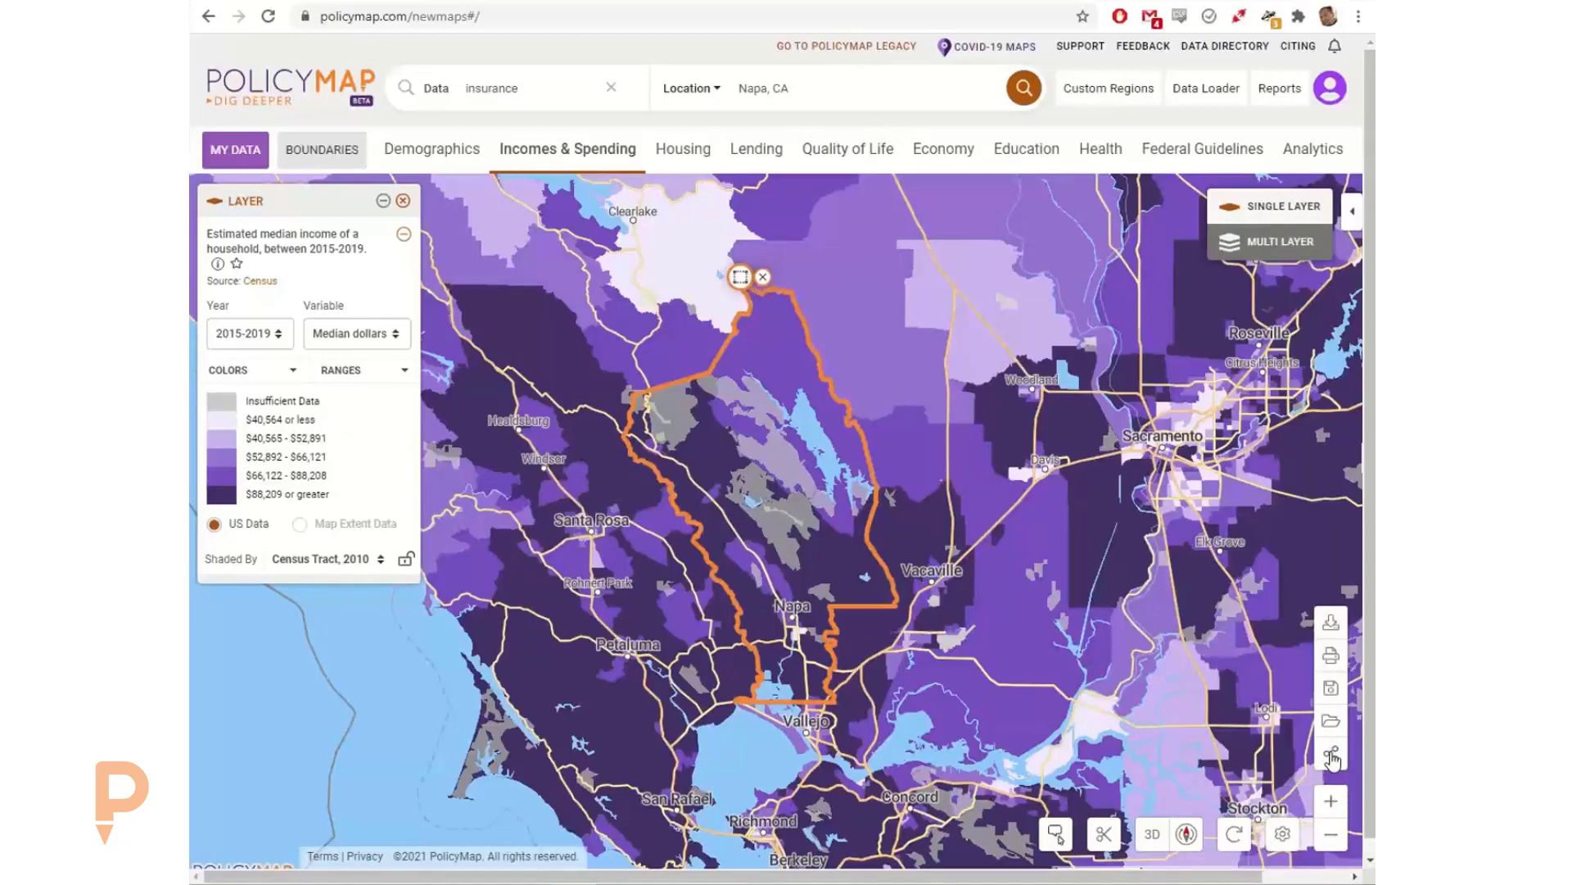
# Step: Open the map's sharing options, review the Embed size settings and close the dialog
pyautogui.click(1332, 755)
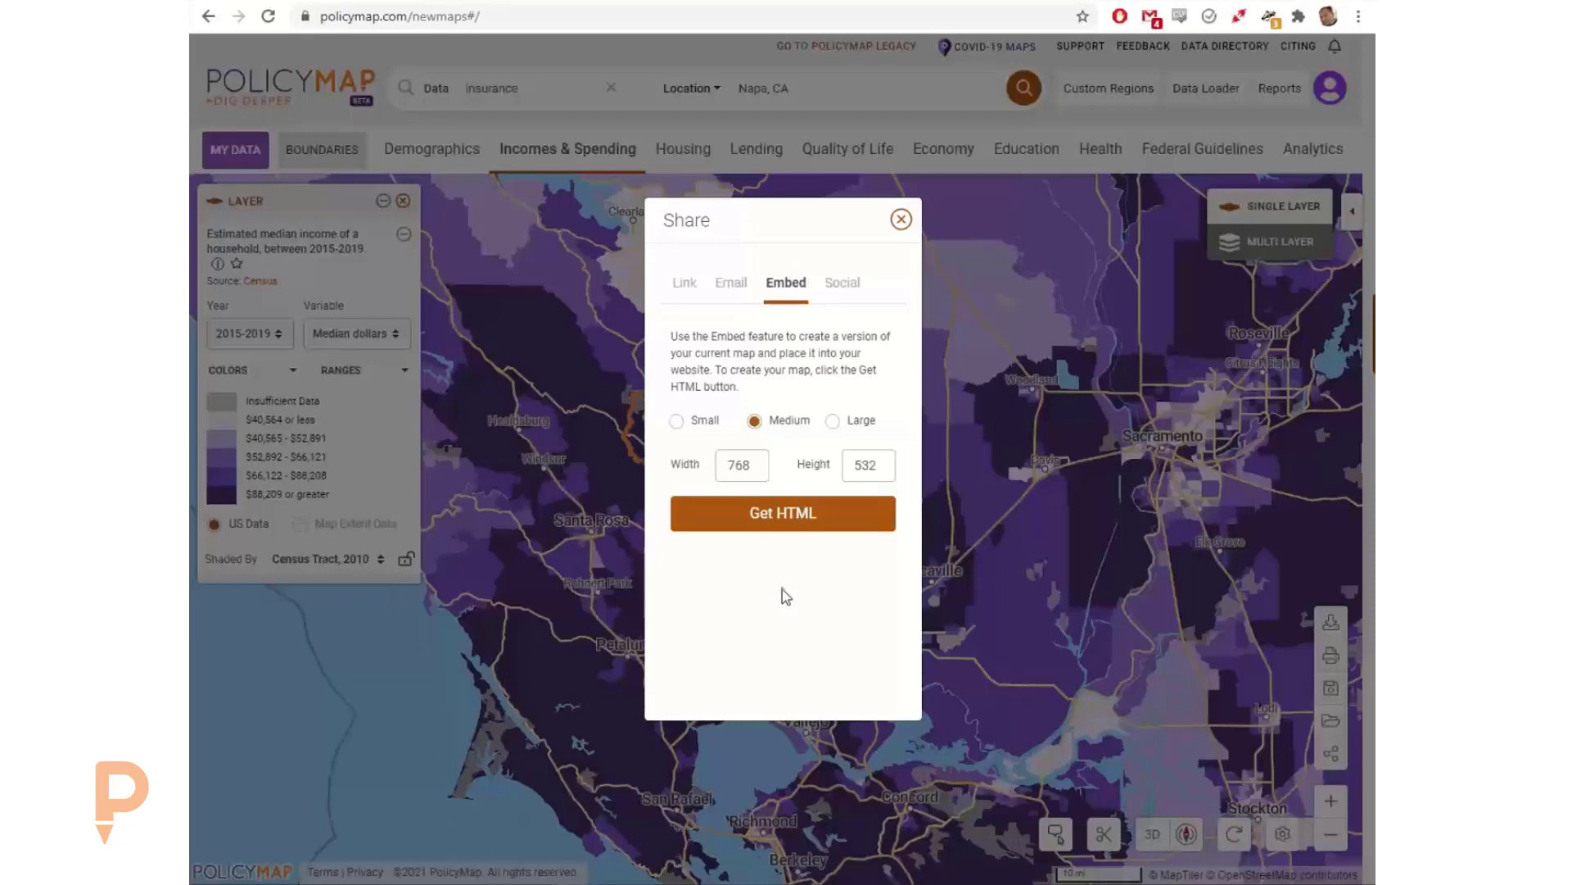
pyautogui.click(902, 220)
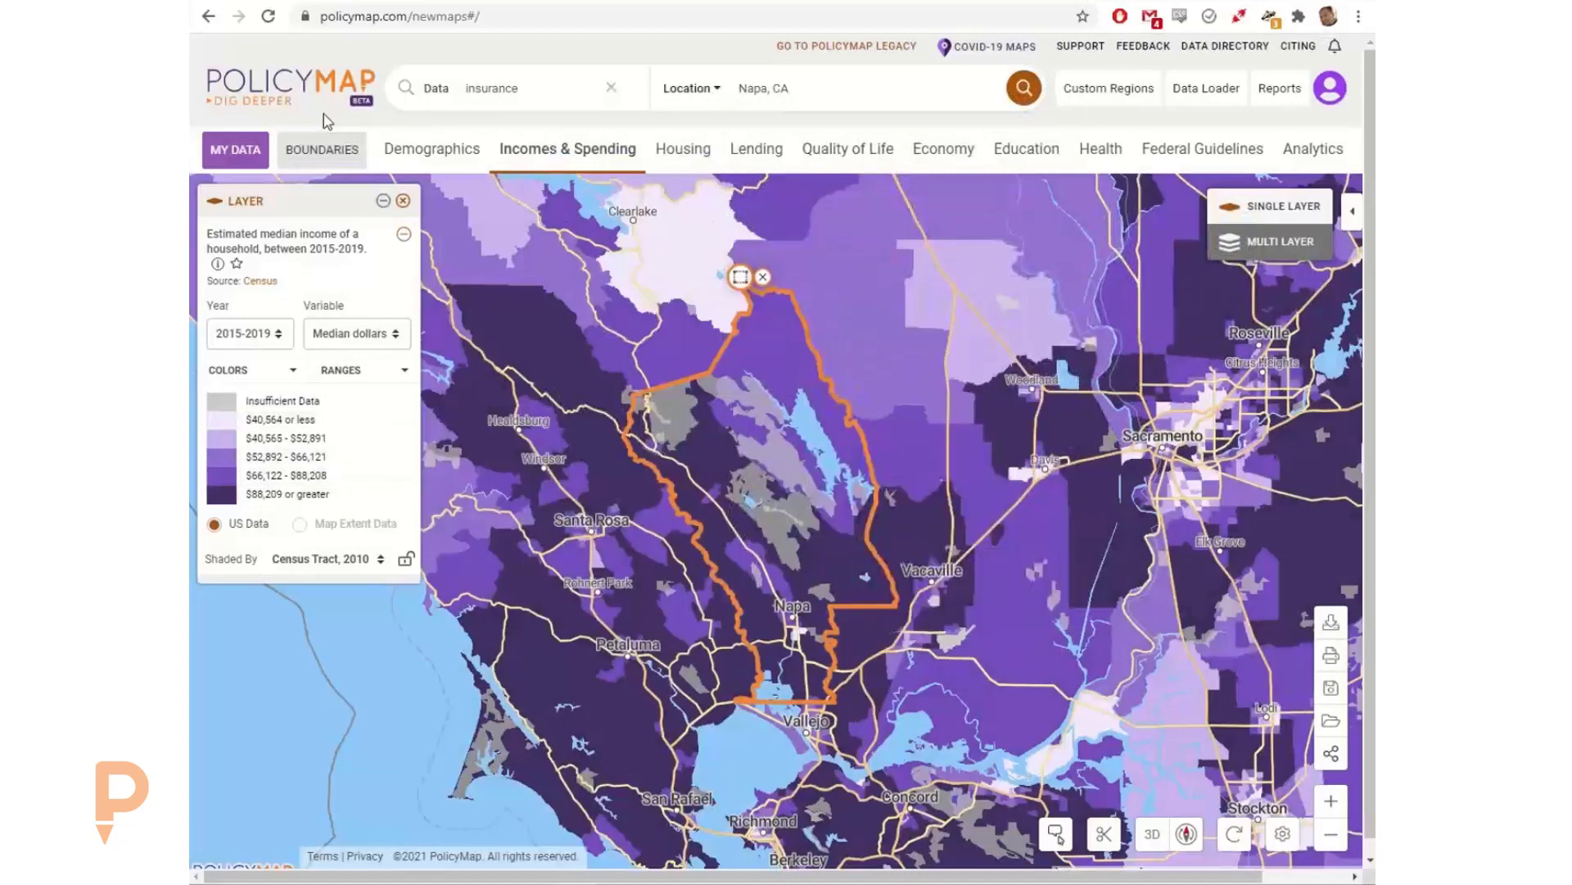
# Step: Go to the PolicyMap home page and open the Mapchats Blog article "Where is the Vaccinated Population?"
pyautogui.click(290, 80)
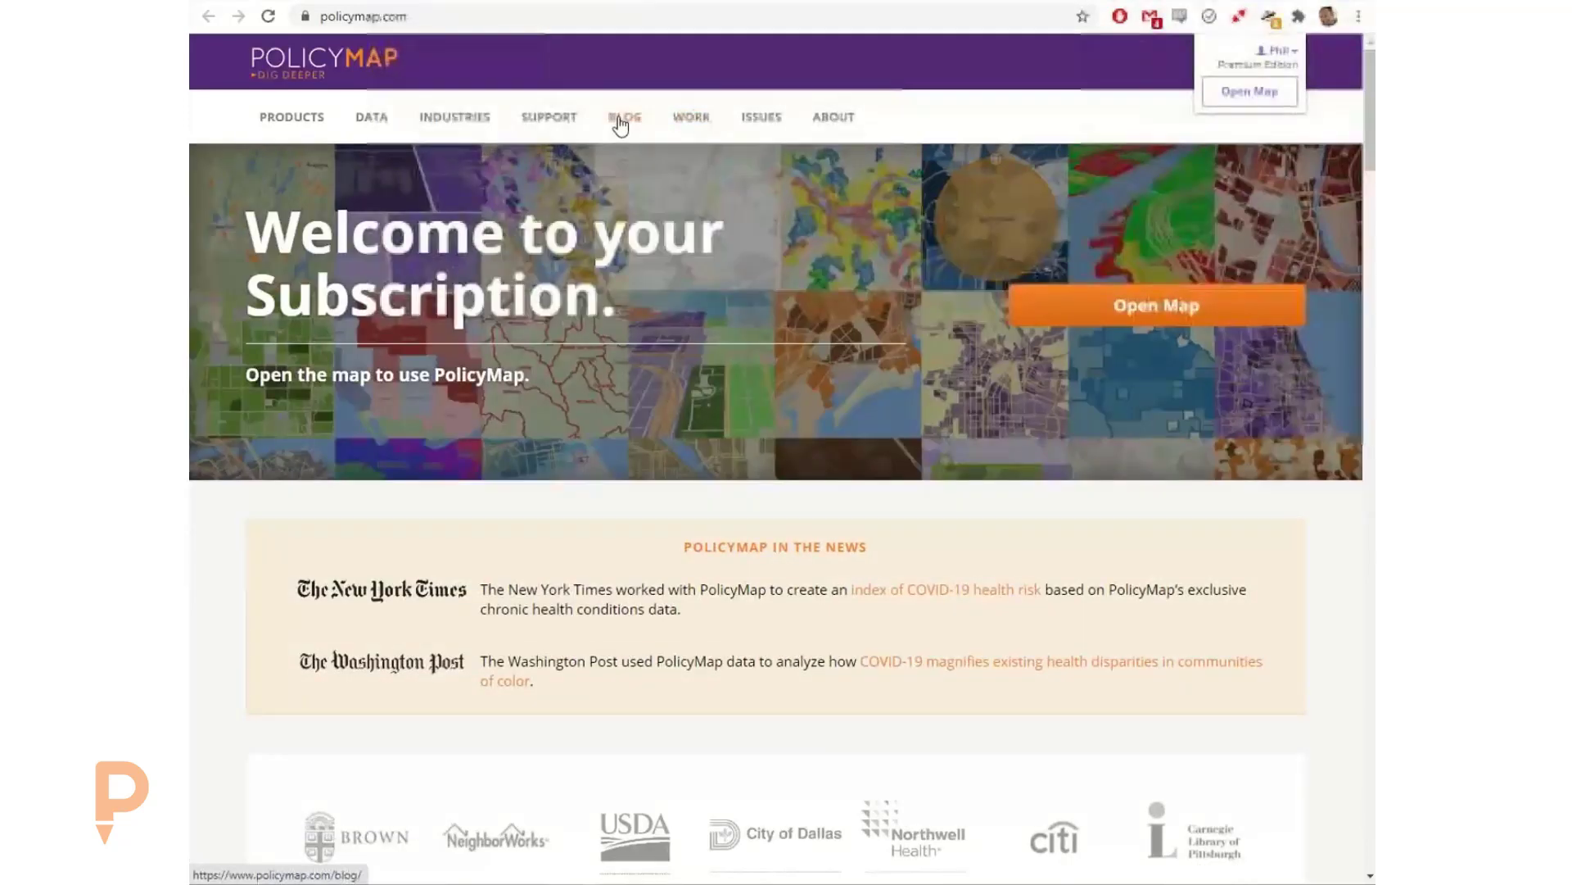
pyautogui.moveTo(624, 119)
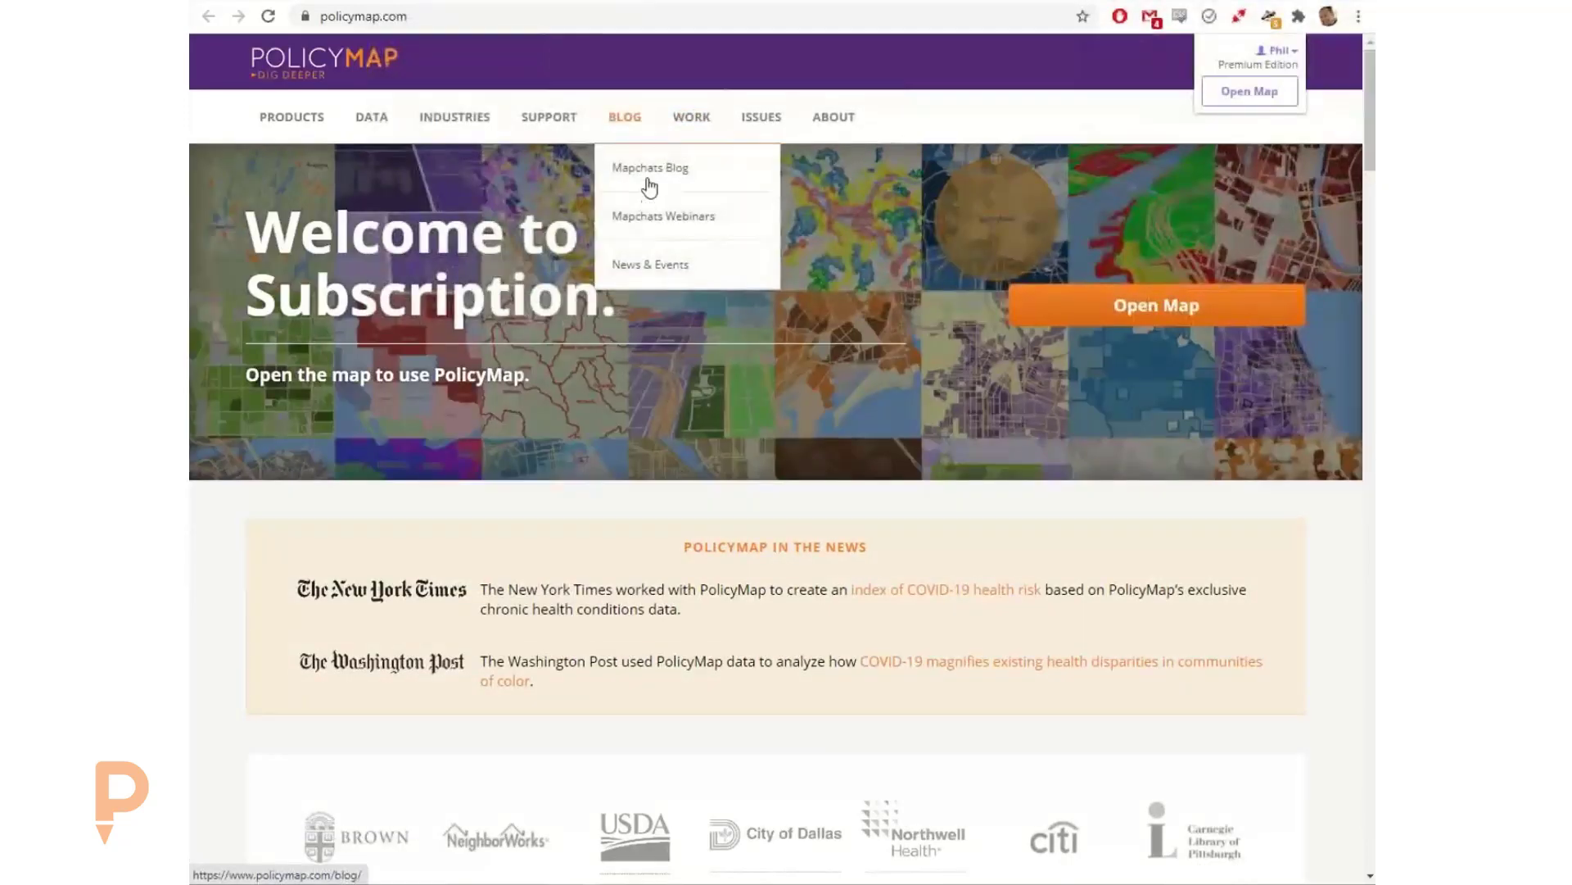
pyautogui.click(650, 187)
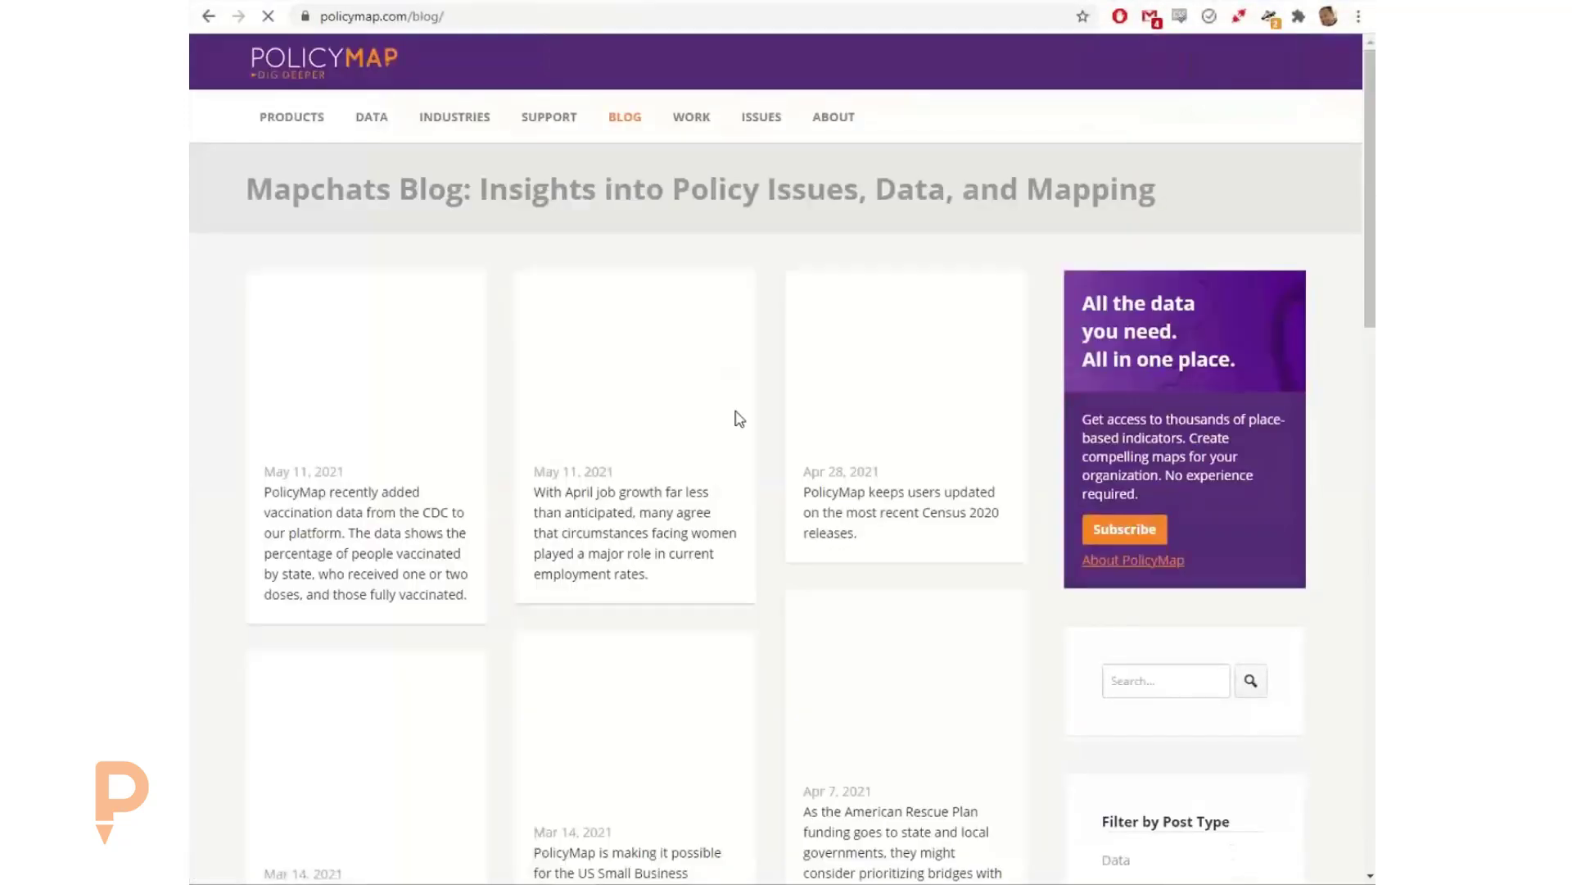
pyautogui.click(409, 434)
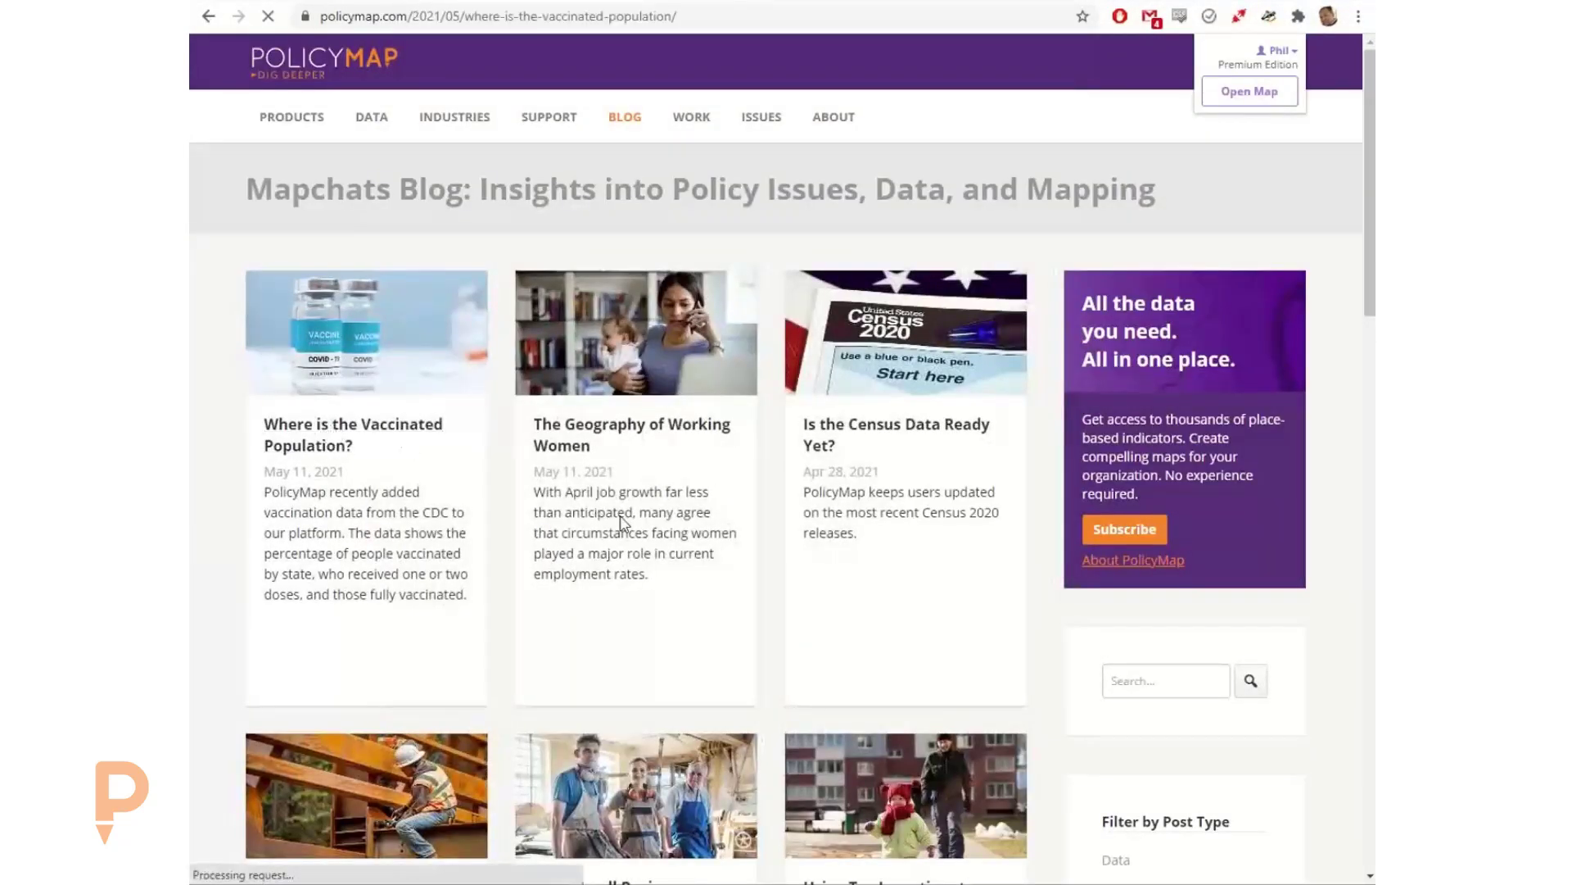
# Step: Examine the article's embedded map of fully vaccinated people by state, exploring the area around Missouri and Kansas
pyautogui.scroll(-9, 1039, 544)
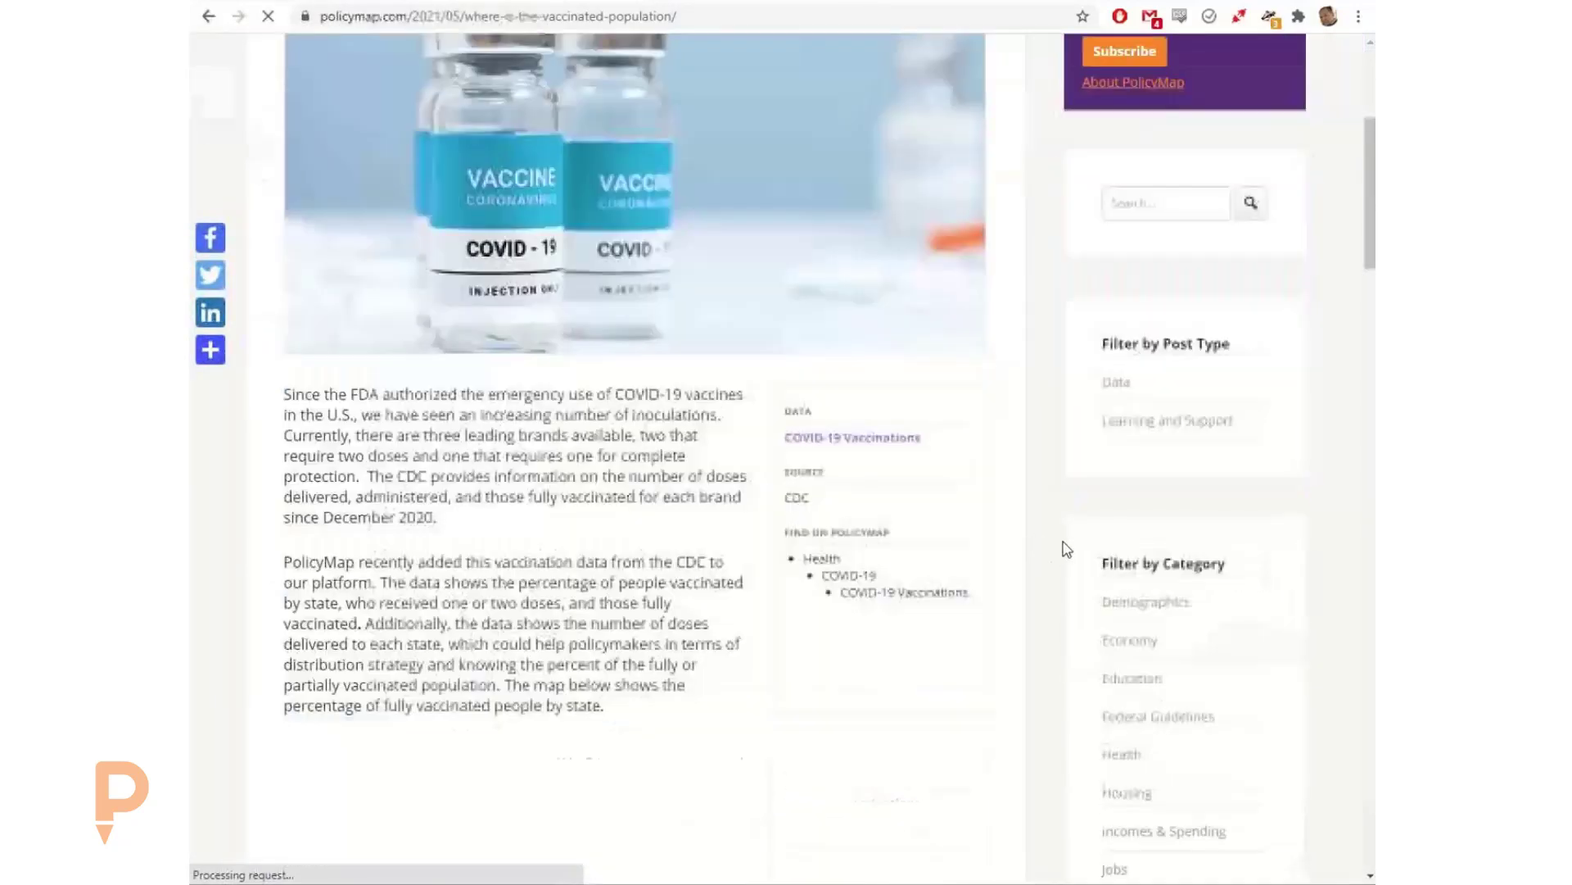
pyautogui.scroll(-3, 1073, 545)
pyautogui.scroll(1, 1078, 533)
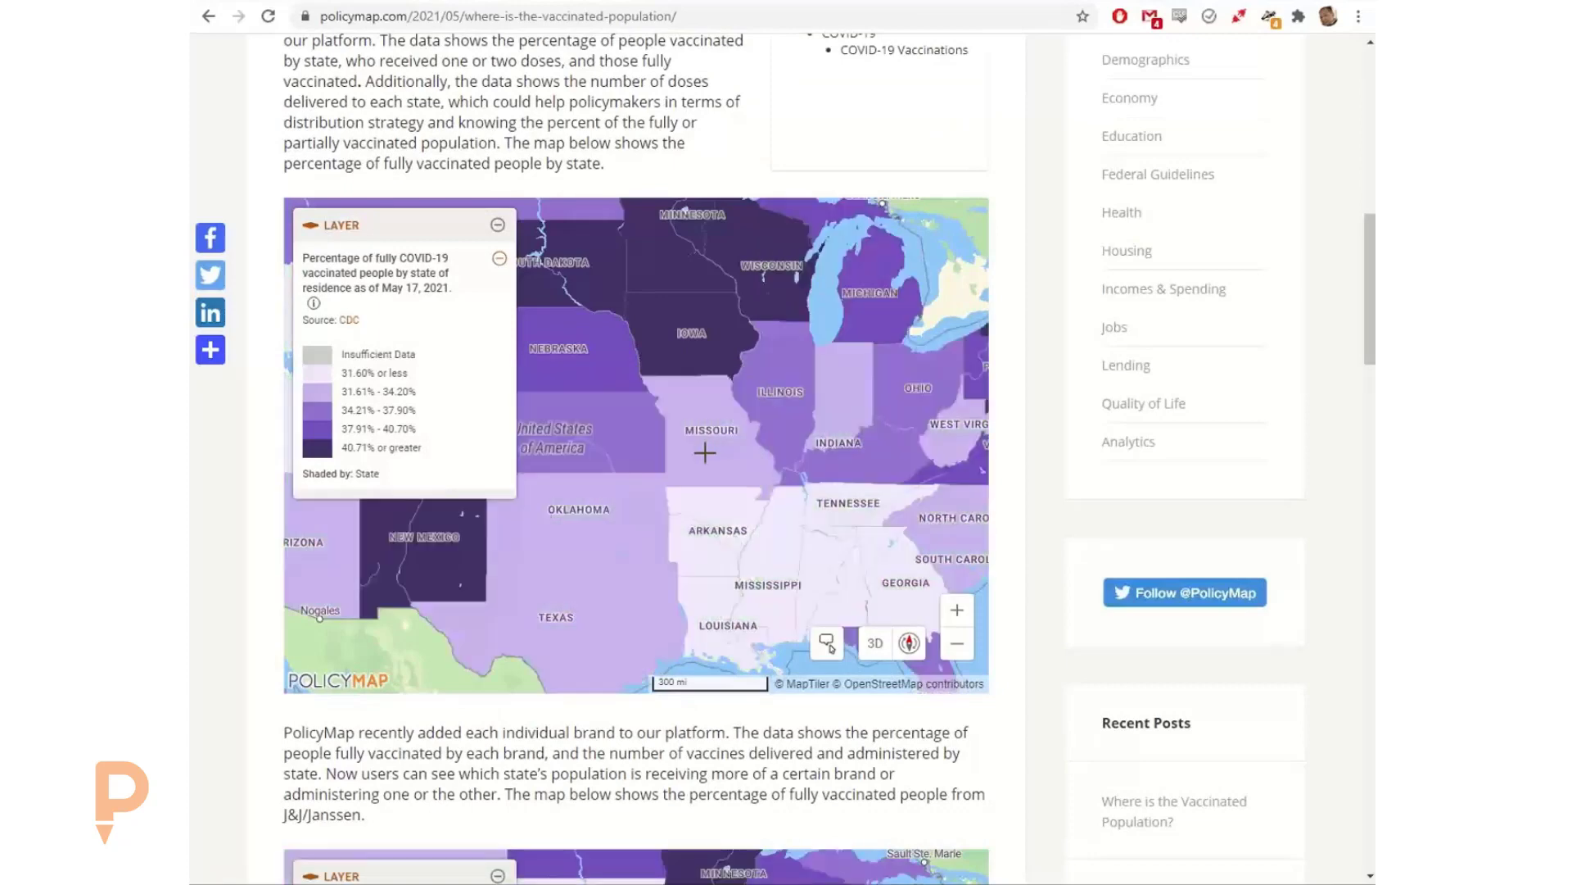
pyautogui.moveTo(690, 447)
pyautogui.mouseDown()
pyautogui.moveTo(783, 337)
pyautogui.moveTo(685, 343)
pyautogui.moveTo(705, 453)
pyautogui.mouseUp()
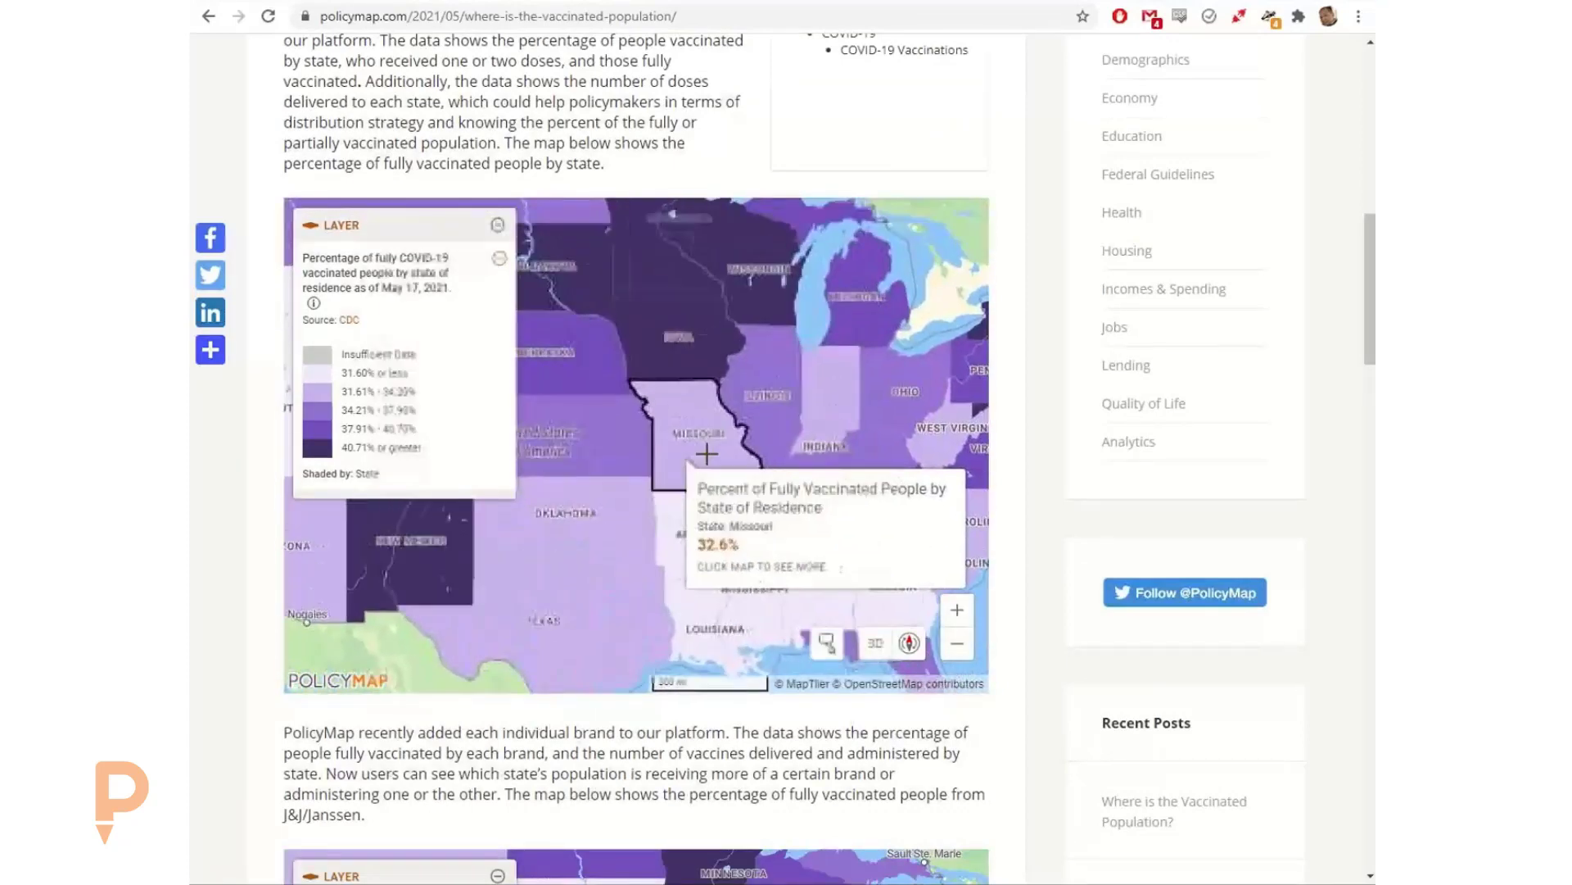
pyautogui.scroll(4, 700, 448)
pyautogui.scroll(-1, 704, 447)
pyautogui.scroll(-4, 703, 446)
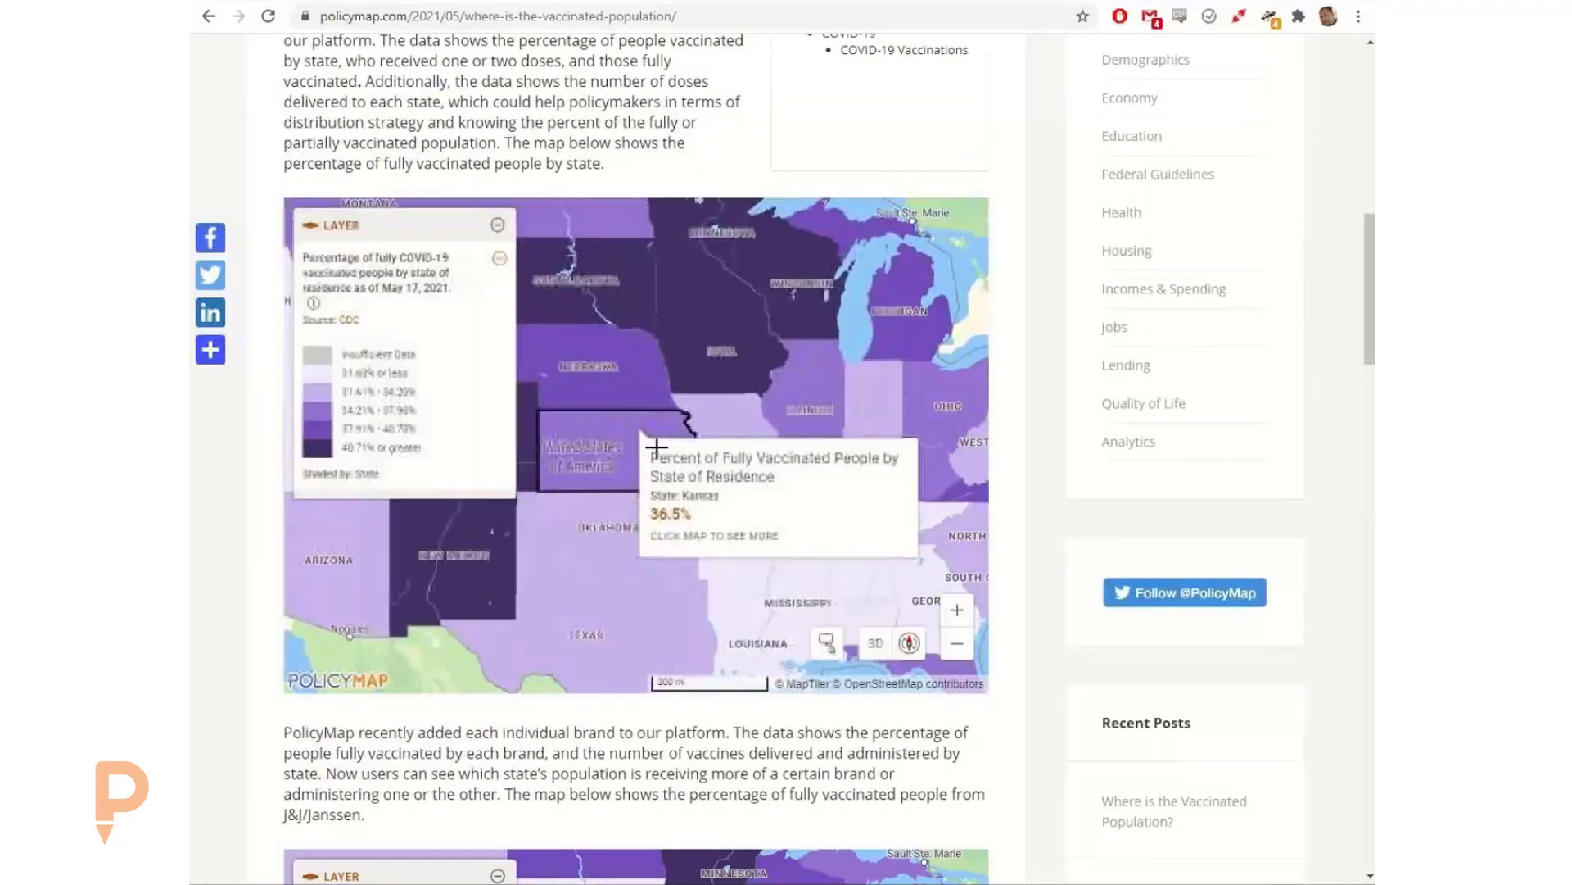
pyautogui.scroll(2, 649, 445)
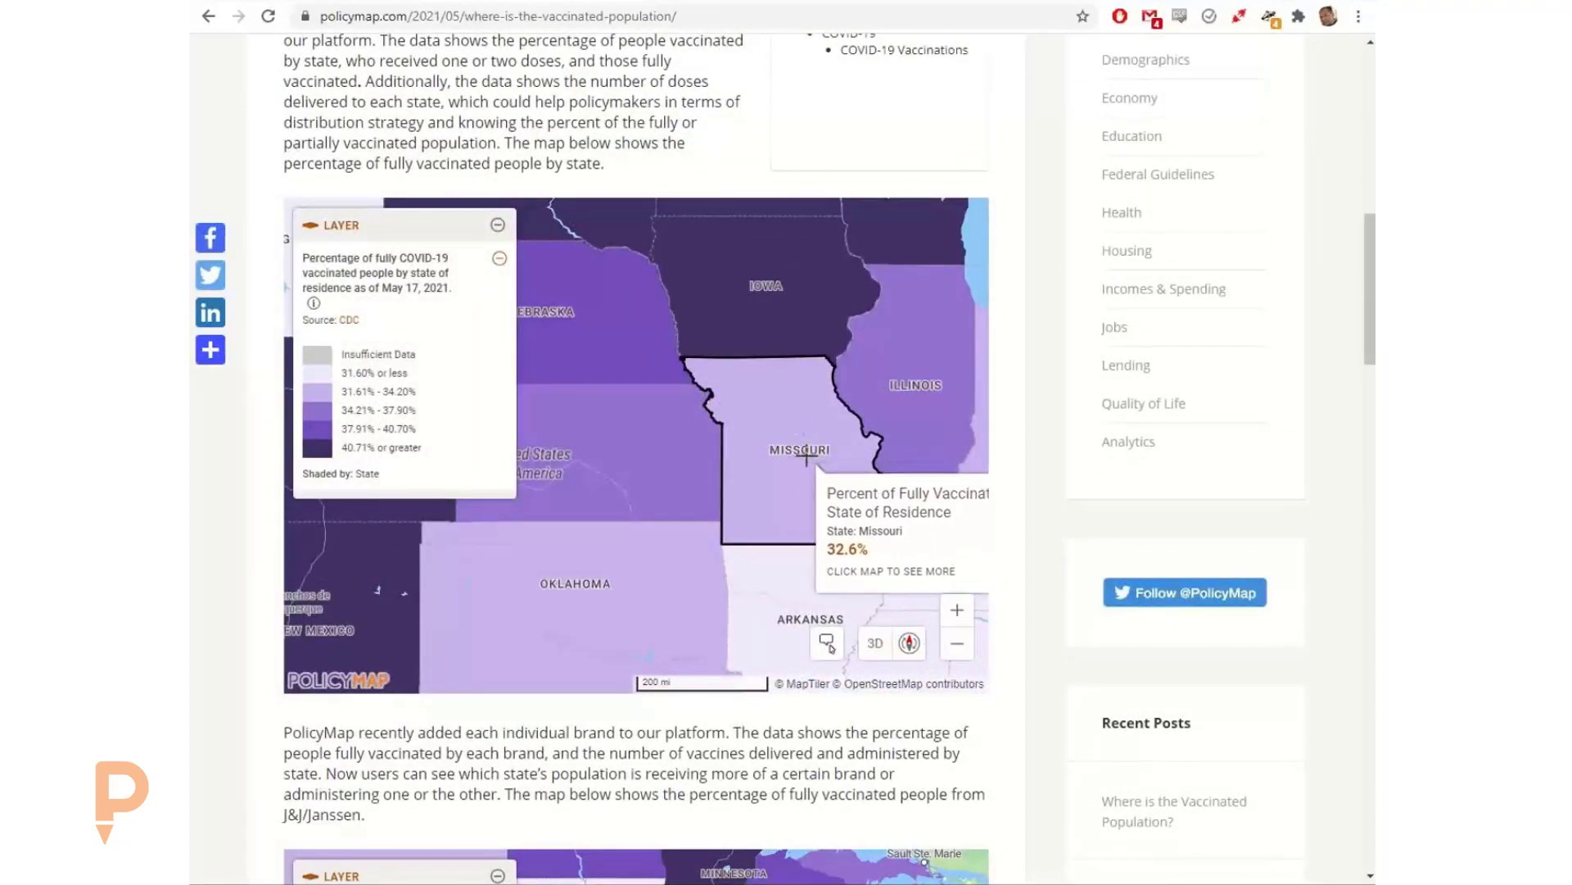
pyautogui.moveTo(805, 446); pyautogui.dragTo(704, 460)
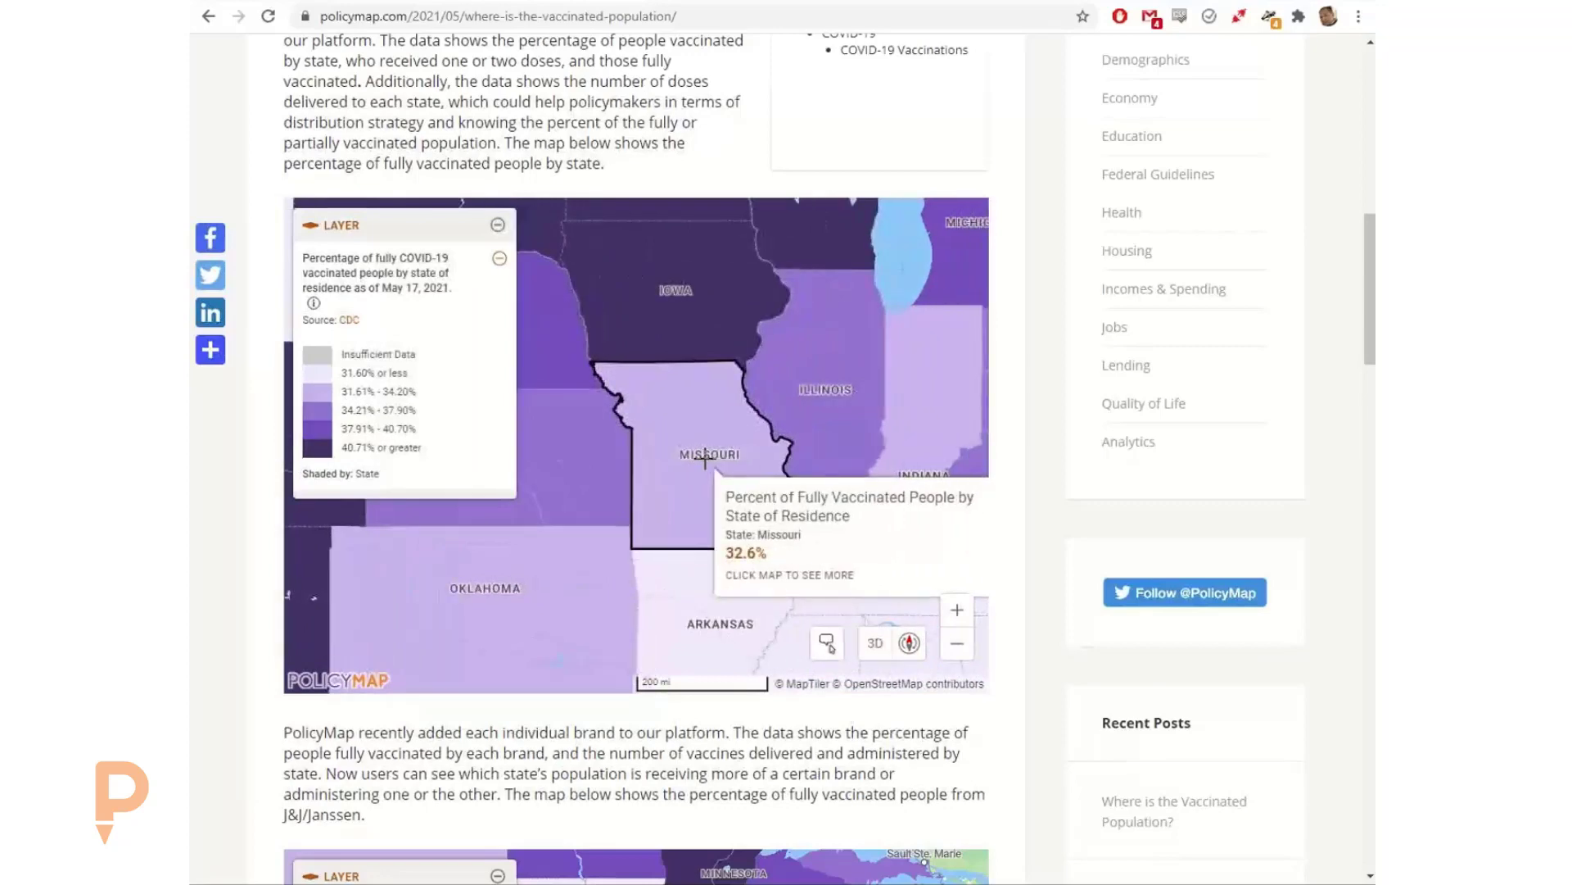
pyautogui.scroll(1, 1051, 461)
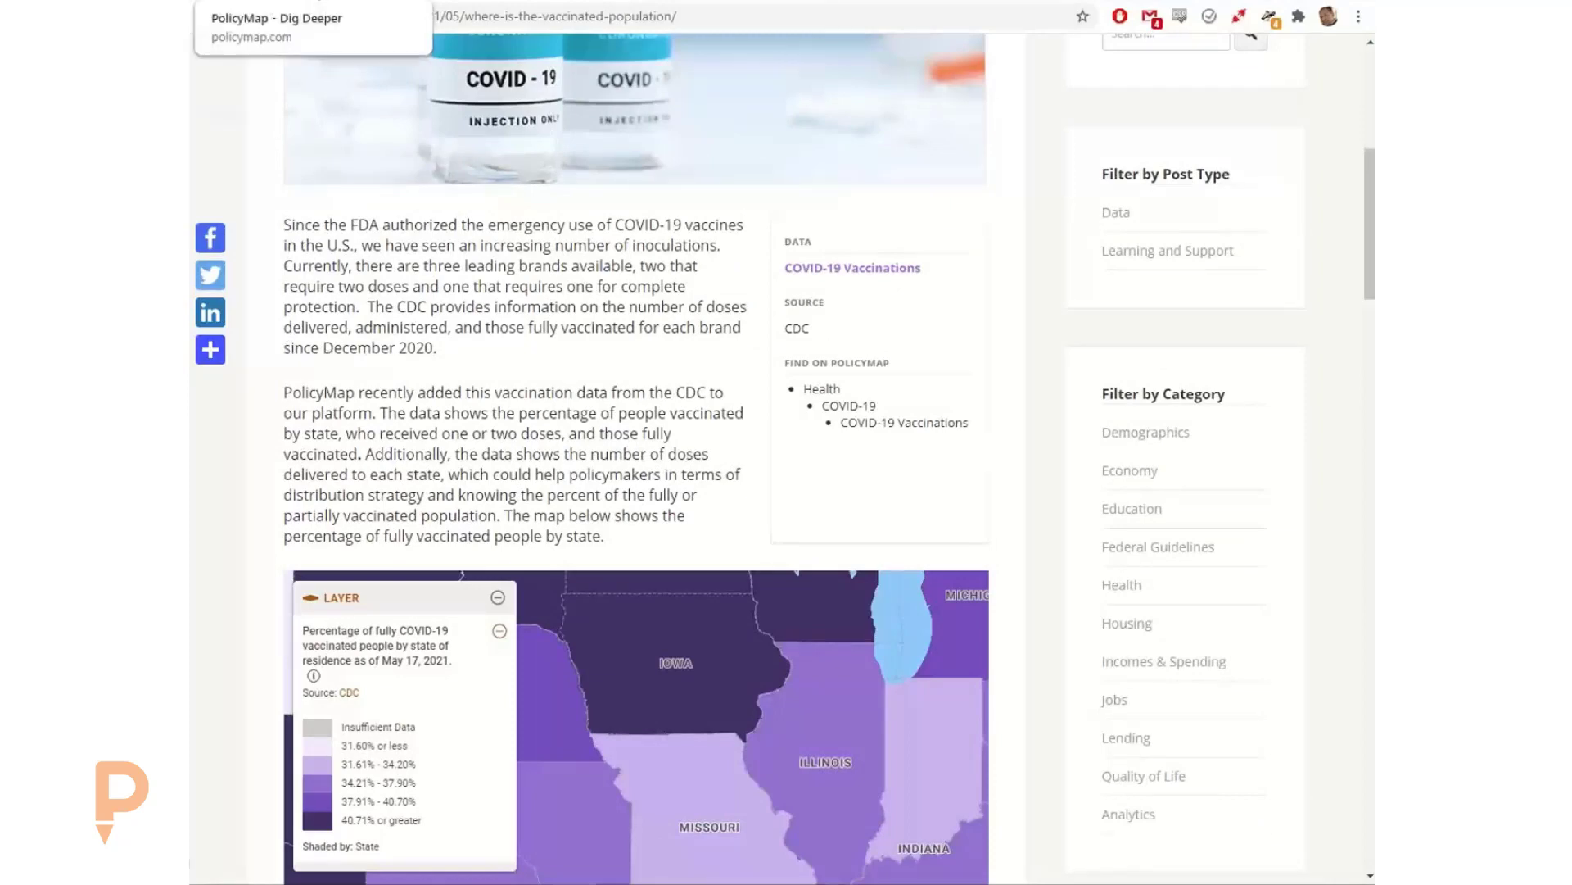
# Step: Return to the Napa map page, switch to PolicyMap Legacy and dismiss the new-version announcement
pyautogui.click(318, 0)
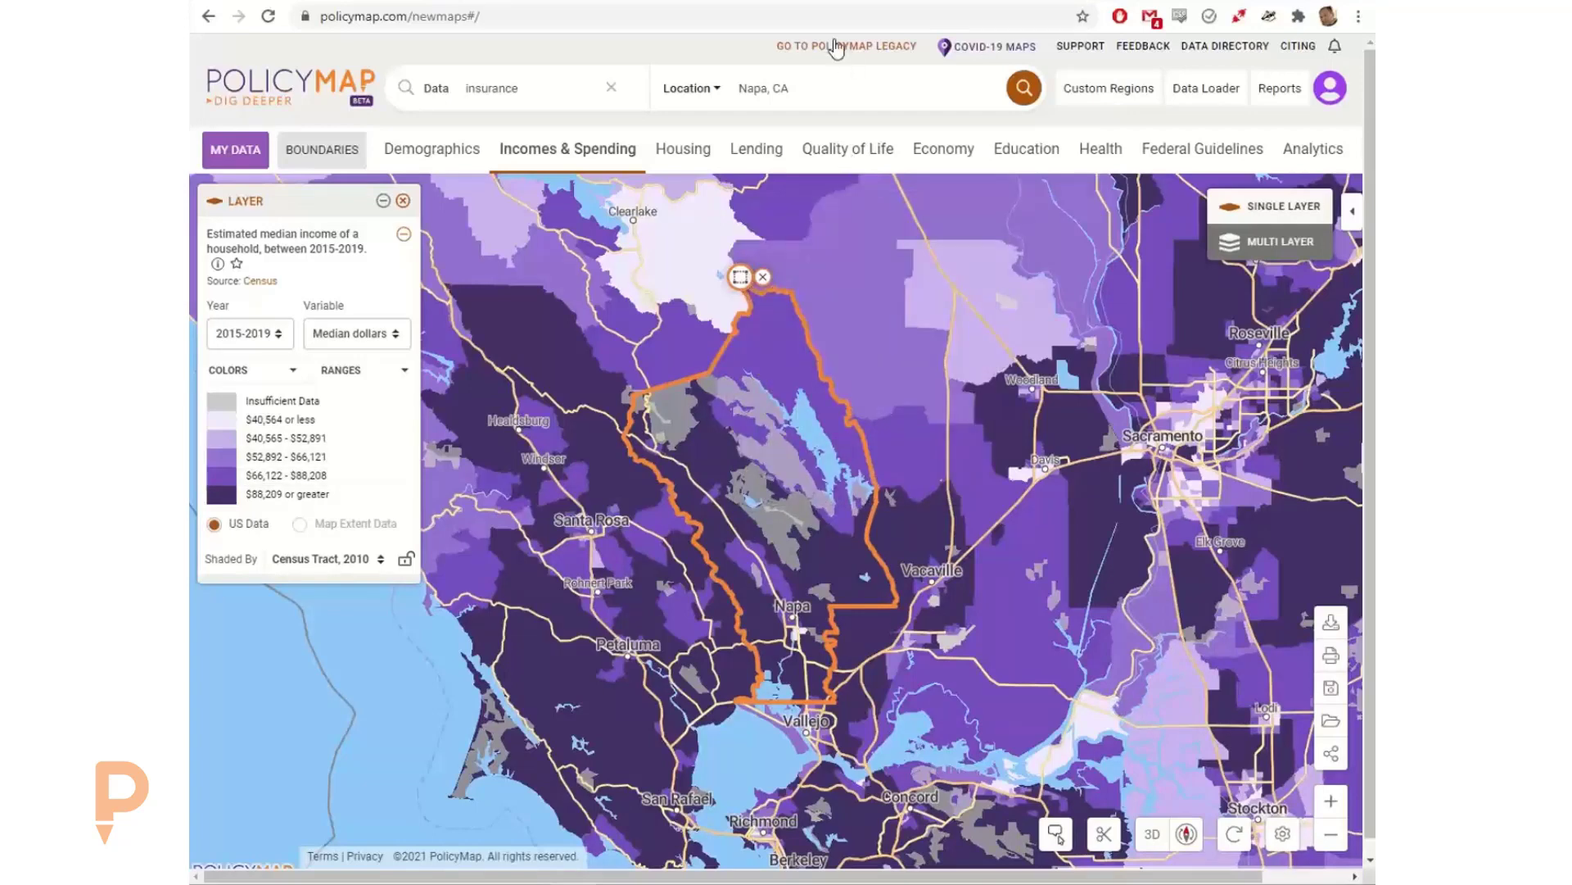
pyautogui.click(835, 46)
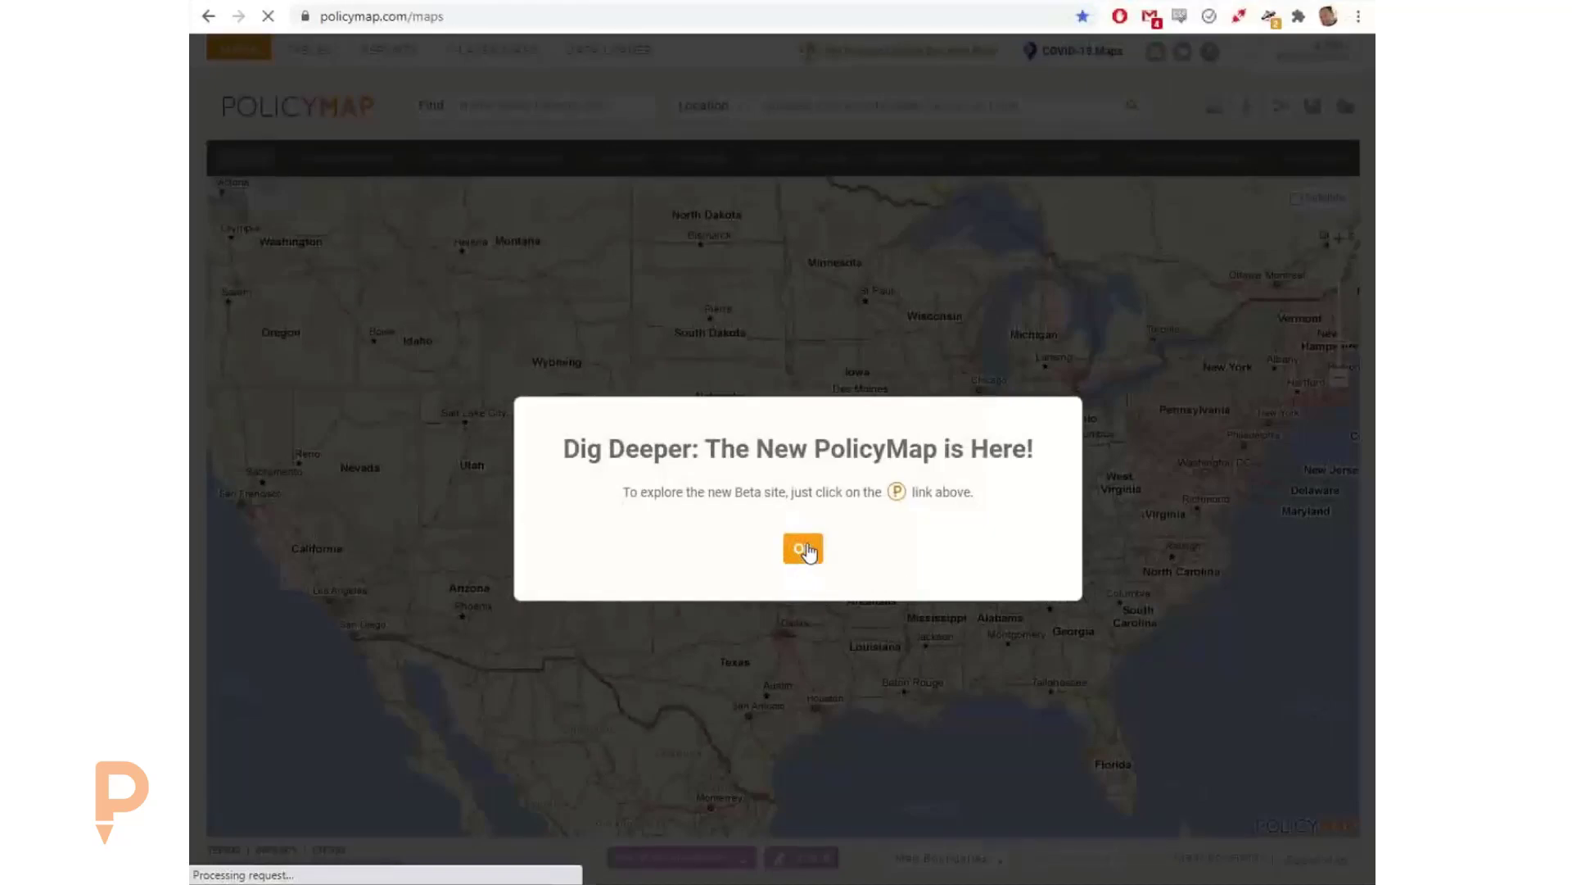
pyautogui.click(802, 550)
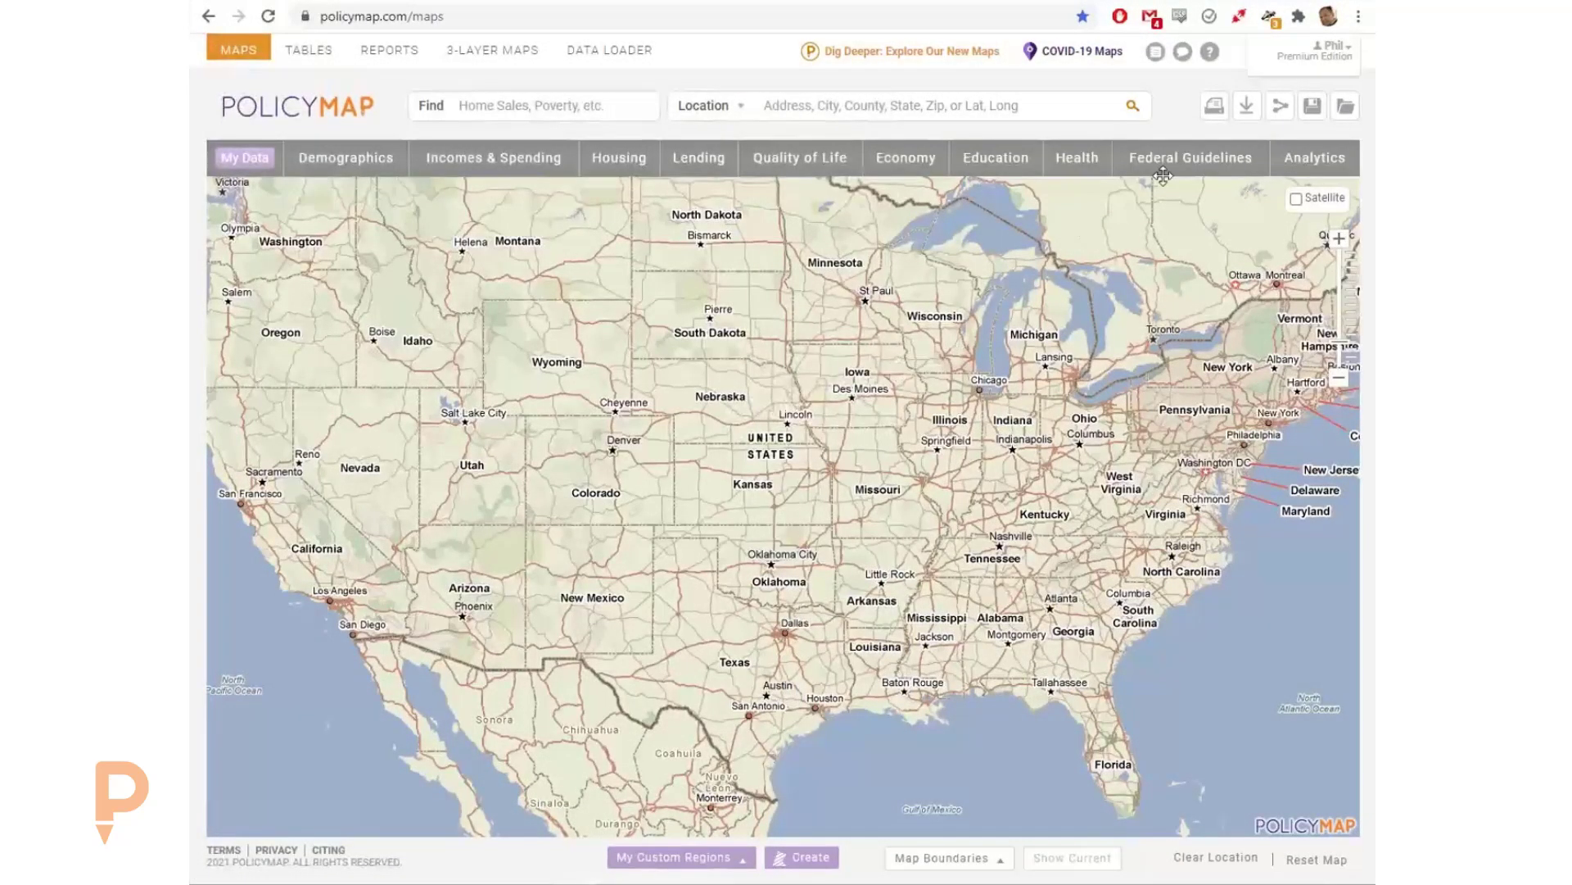
# Step: Try to share the legacy map, first without data and again with the median household income layer for all households
pyautogui.click(1280, 109)
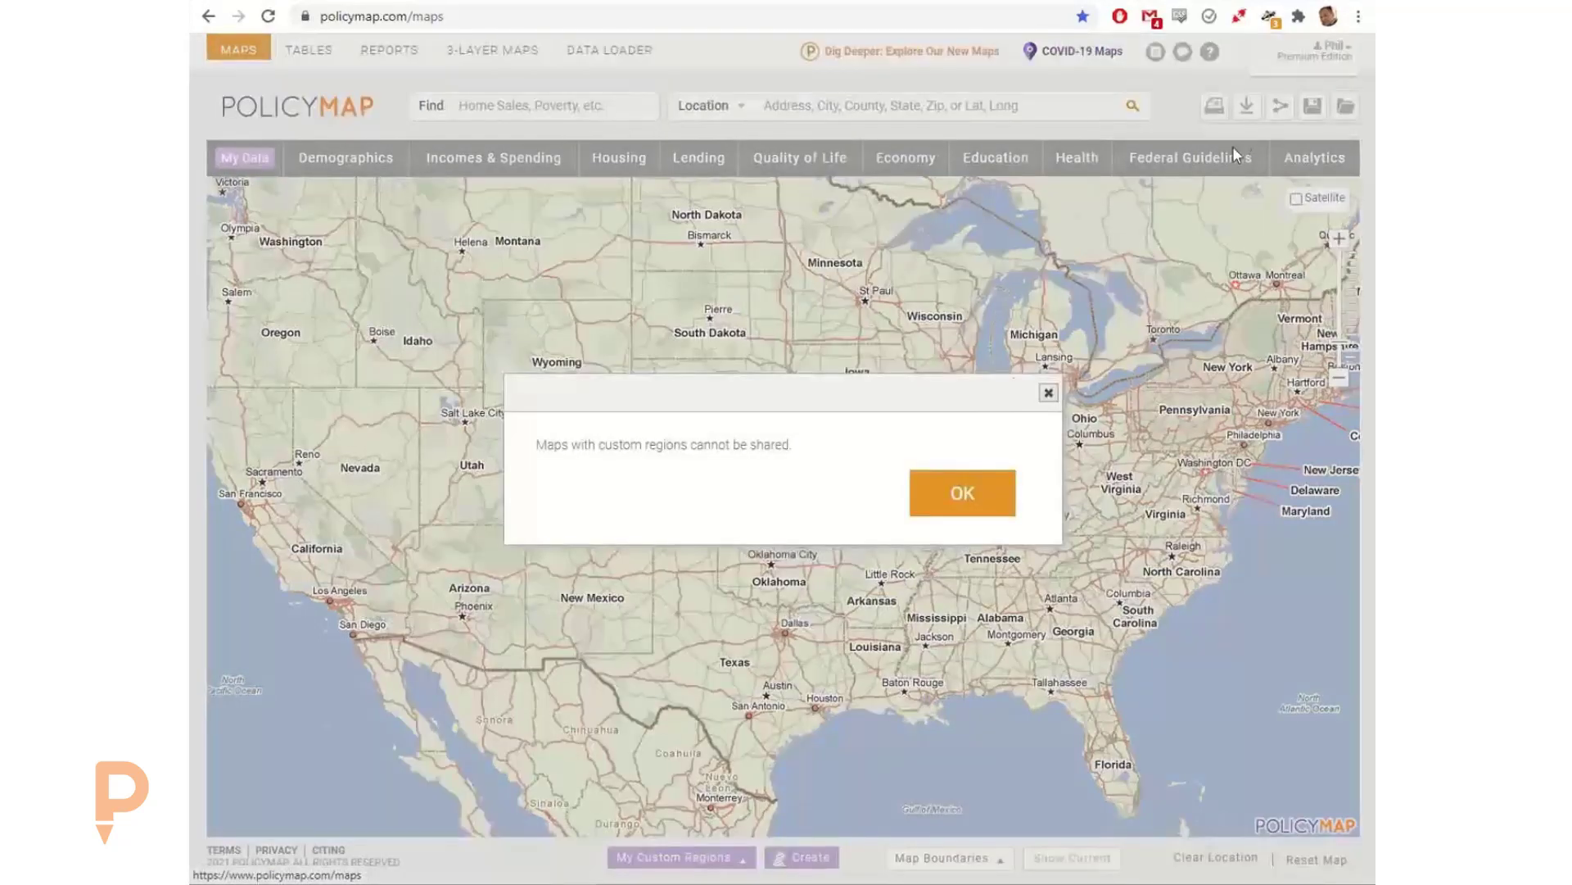
pyautogui.click(1043, 391)
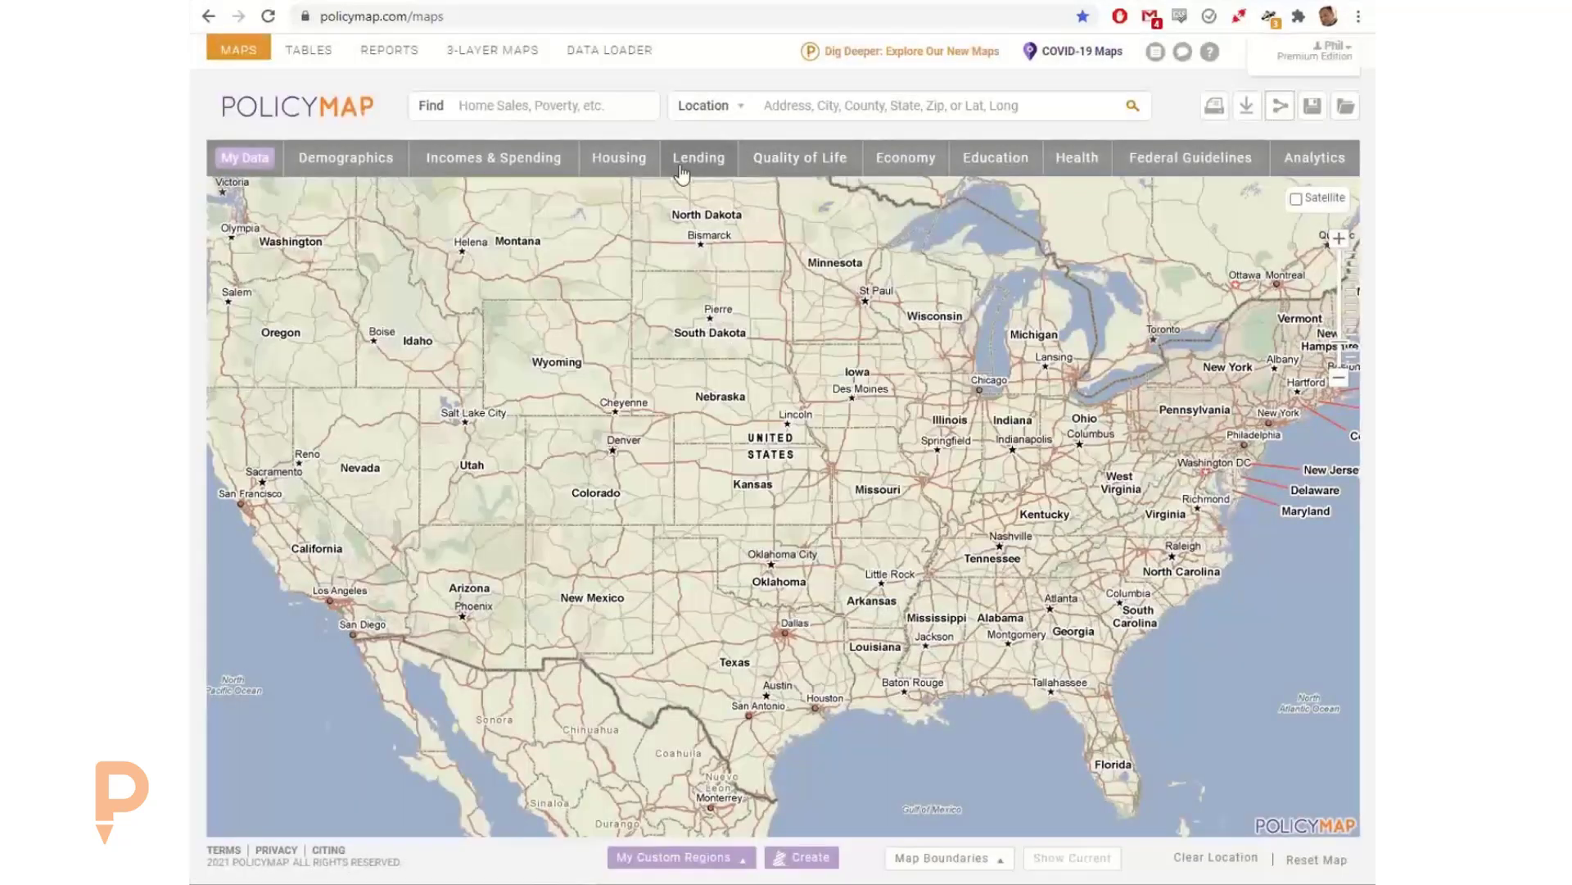
pyautogui.click(474, 163)
pyautogui.moveTo(439, 278)
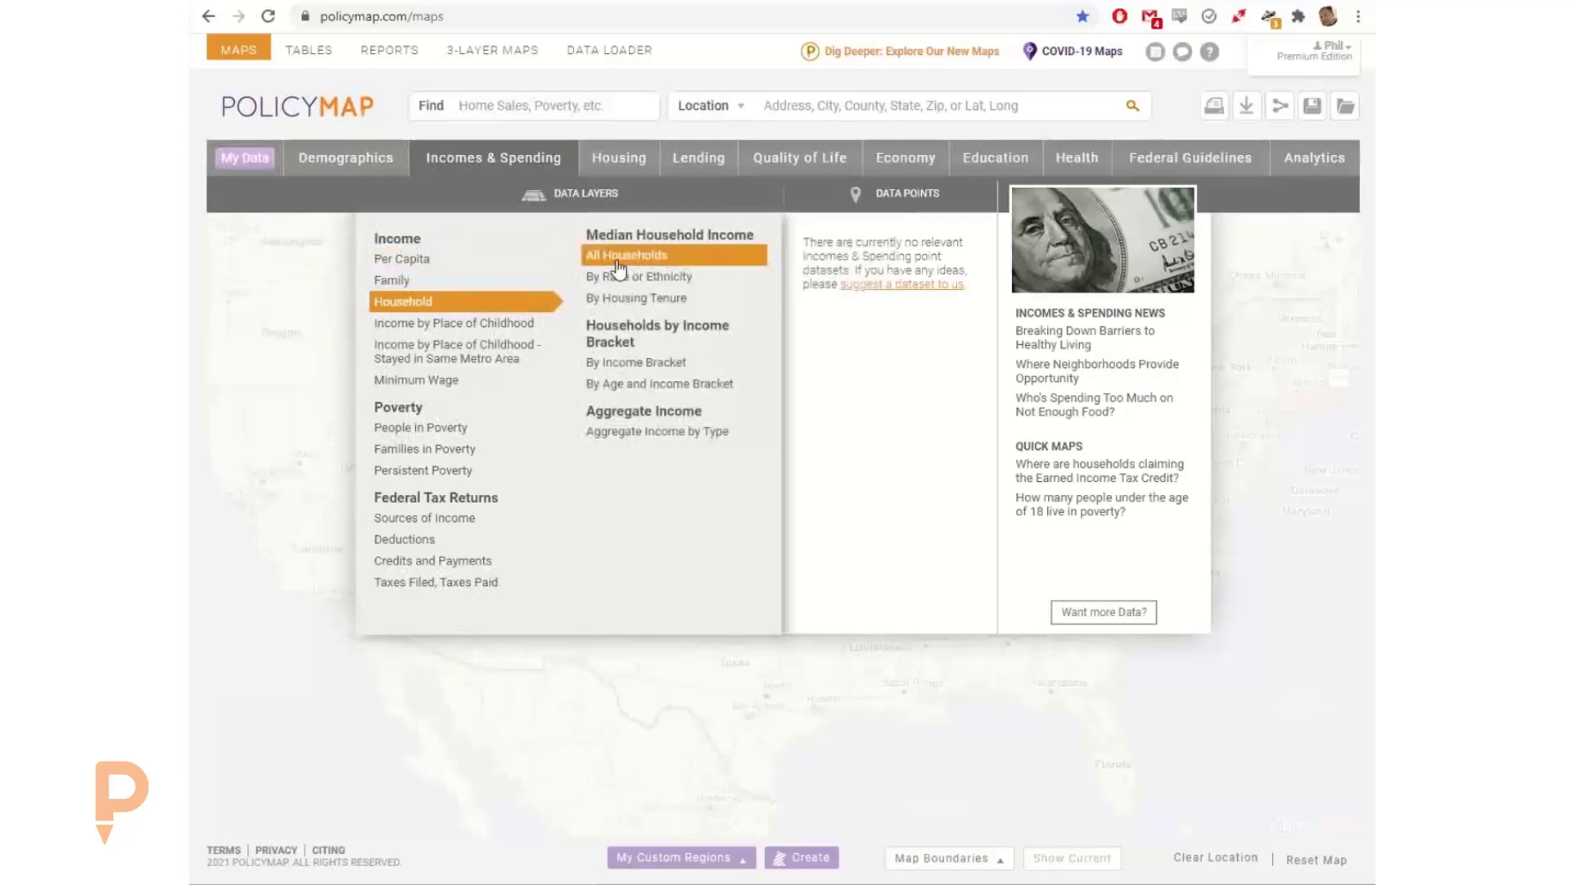
pyautogui.click(608, 253)
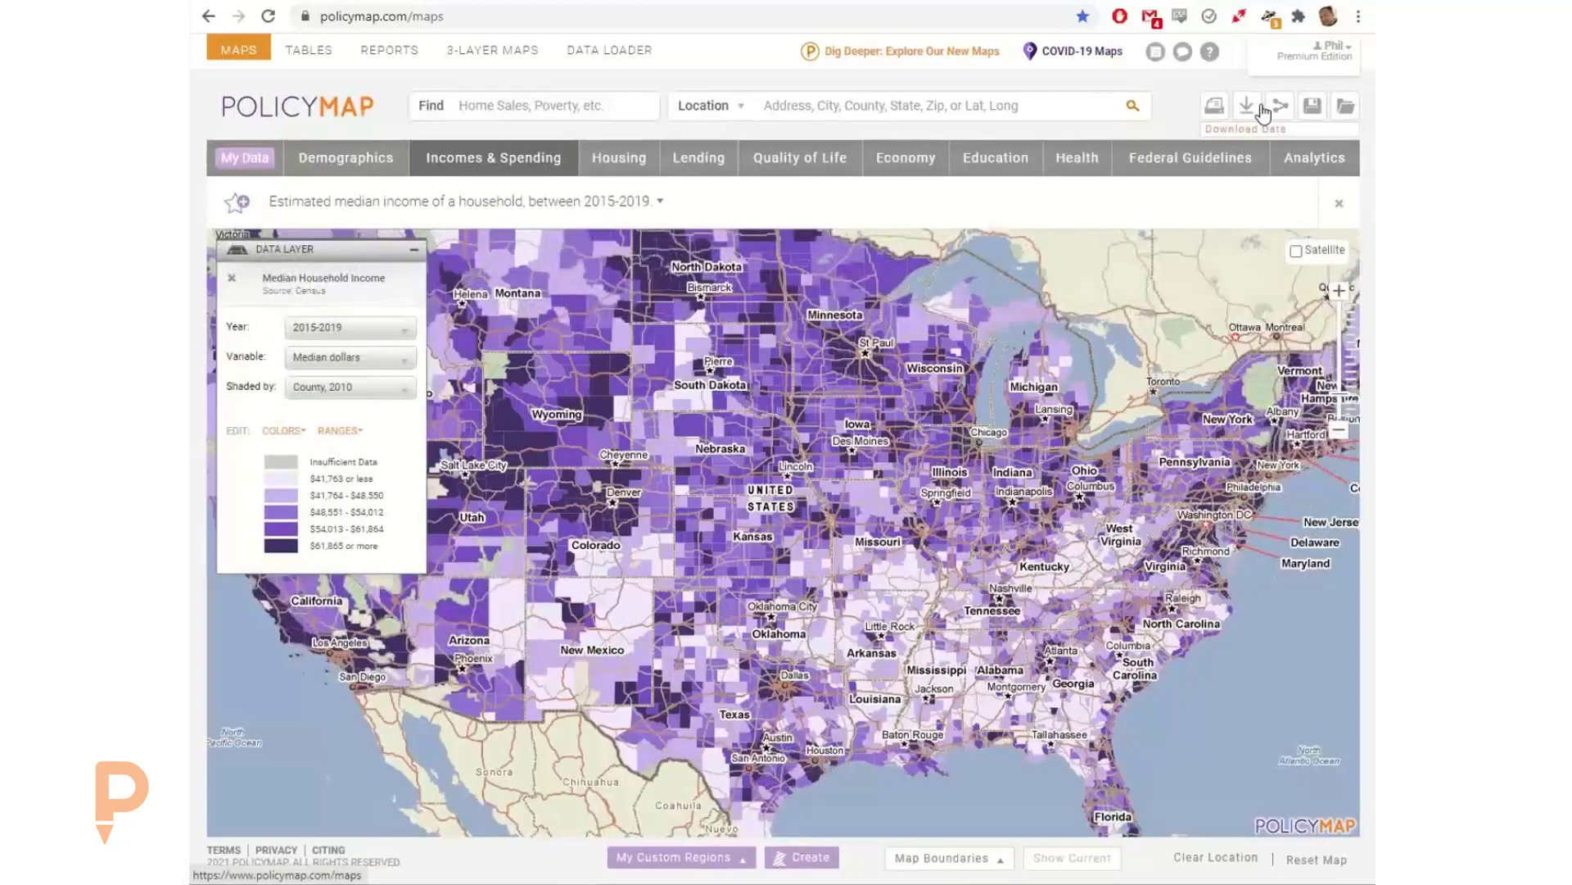
pyautogui.click(1281, 107)
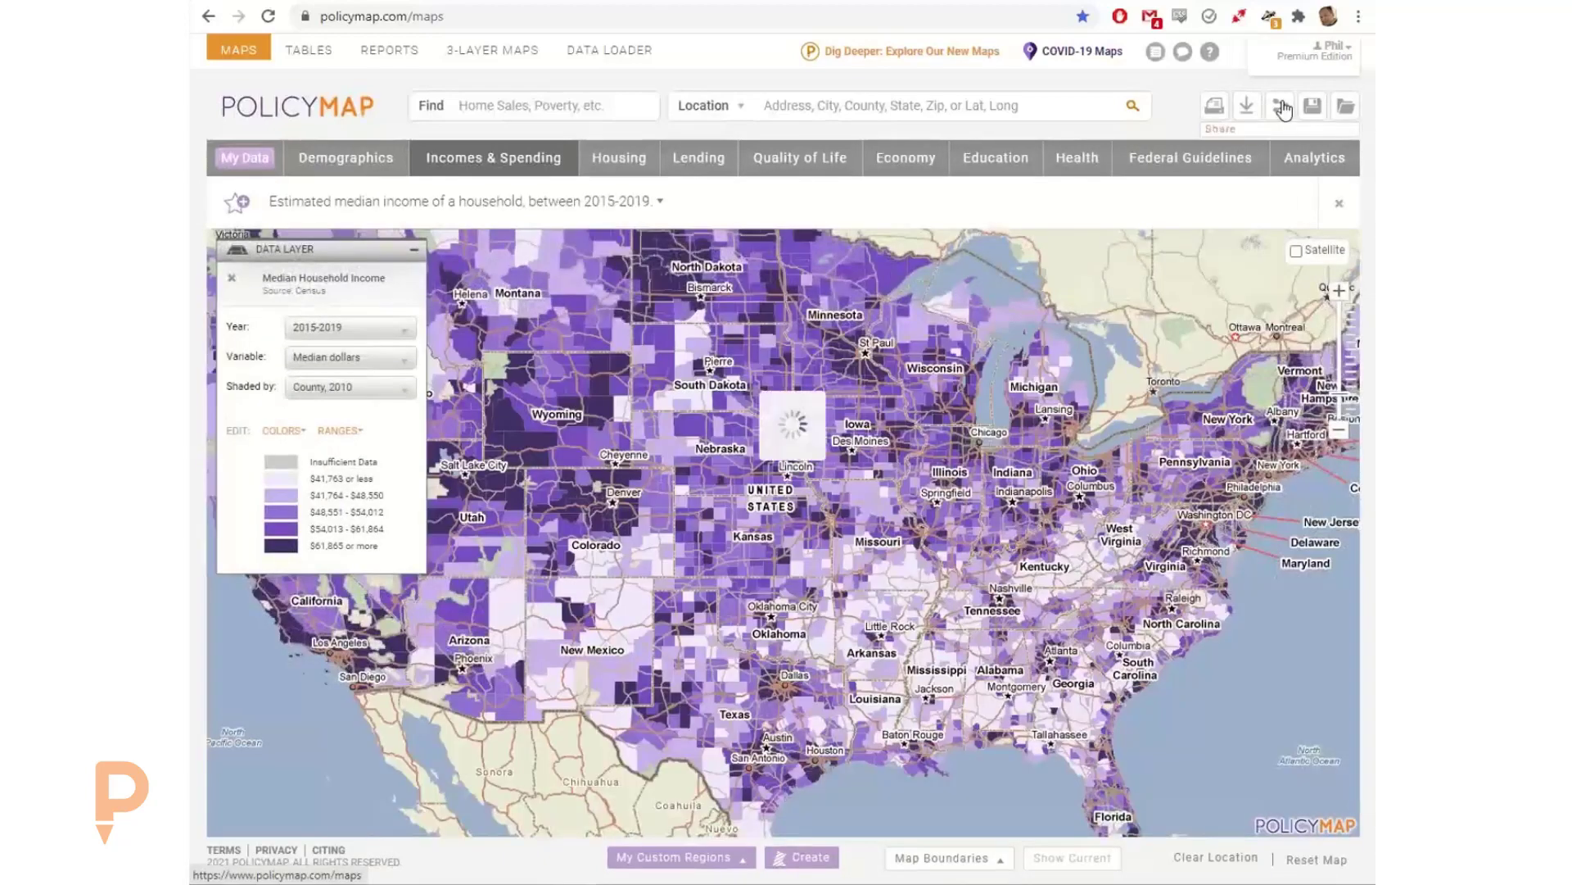
pyautogui.click(991, 510)
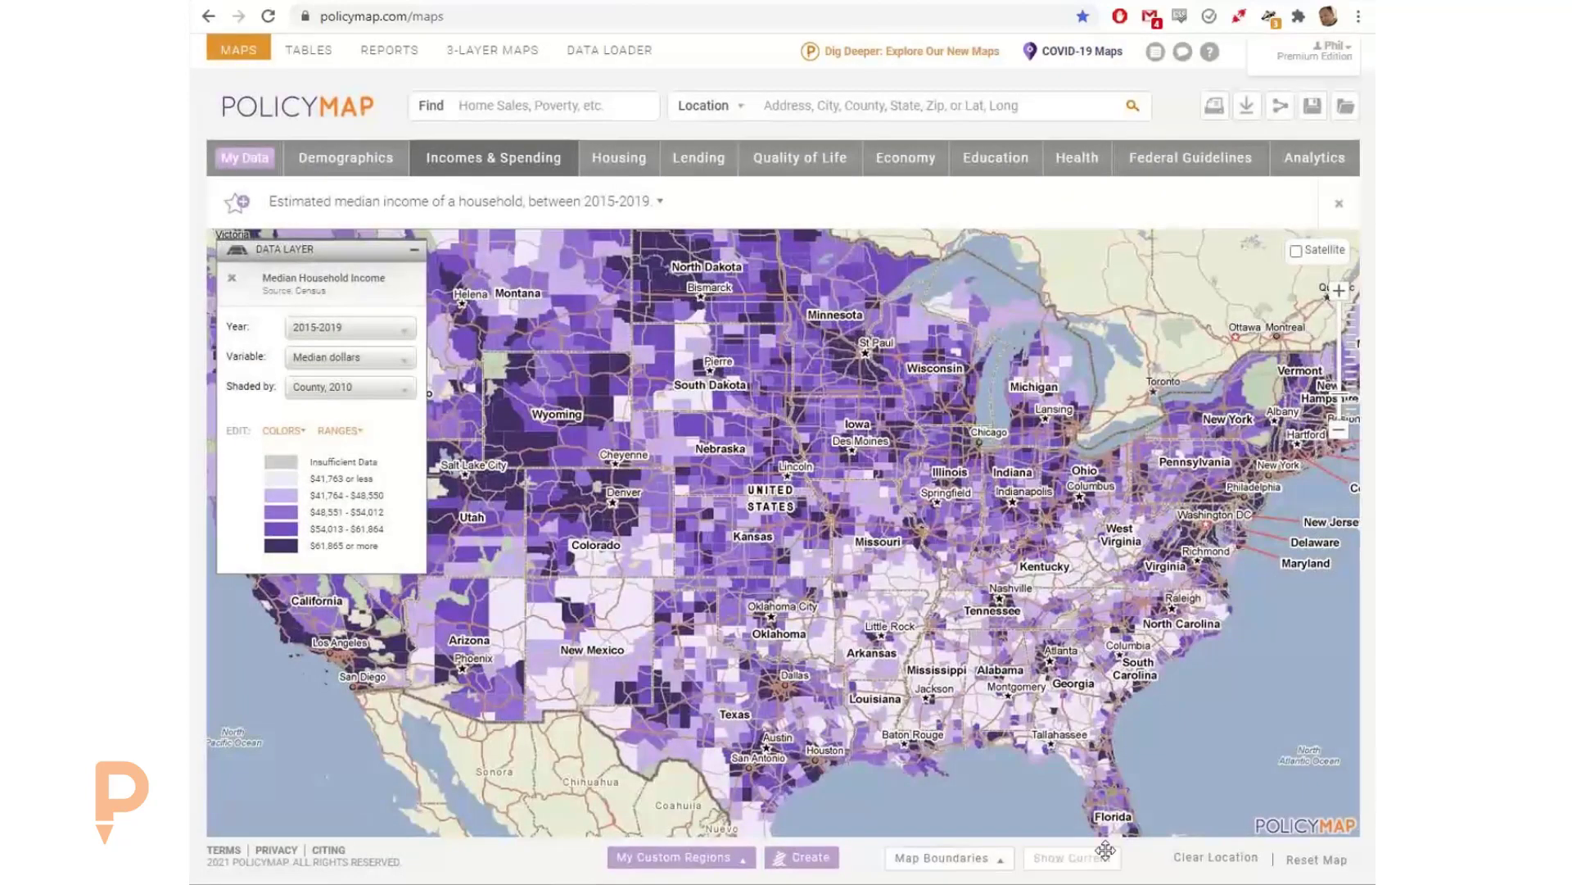
# Step: Reset the legacy map and add the median household income layer for all households
pyautogui.click(1335, 863)
pyautogui.click(841, 502)
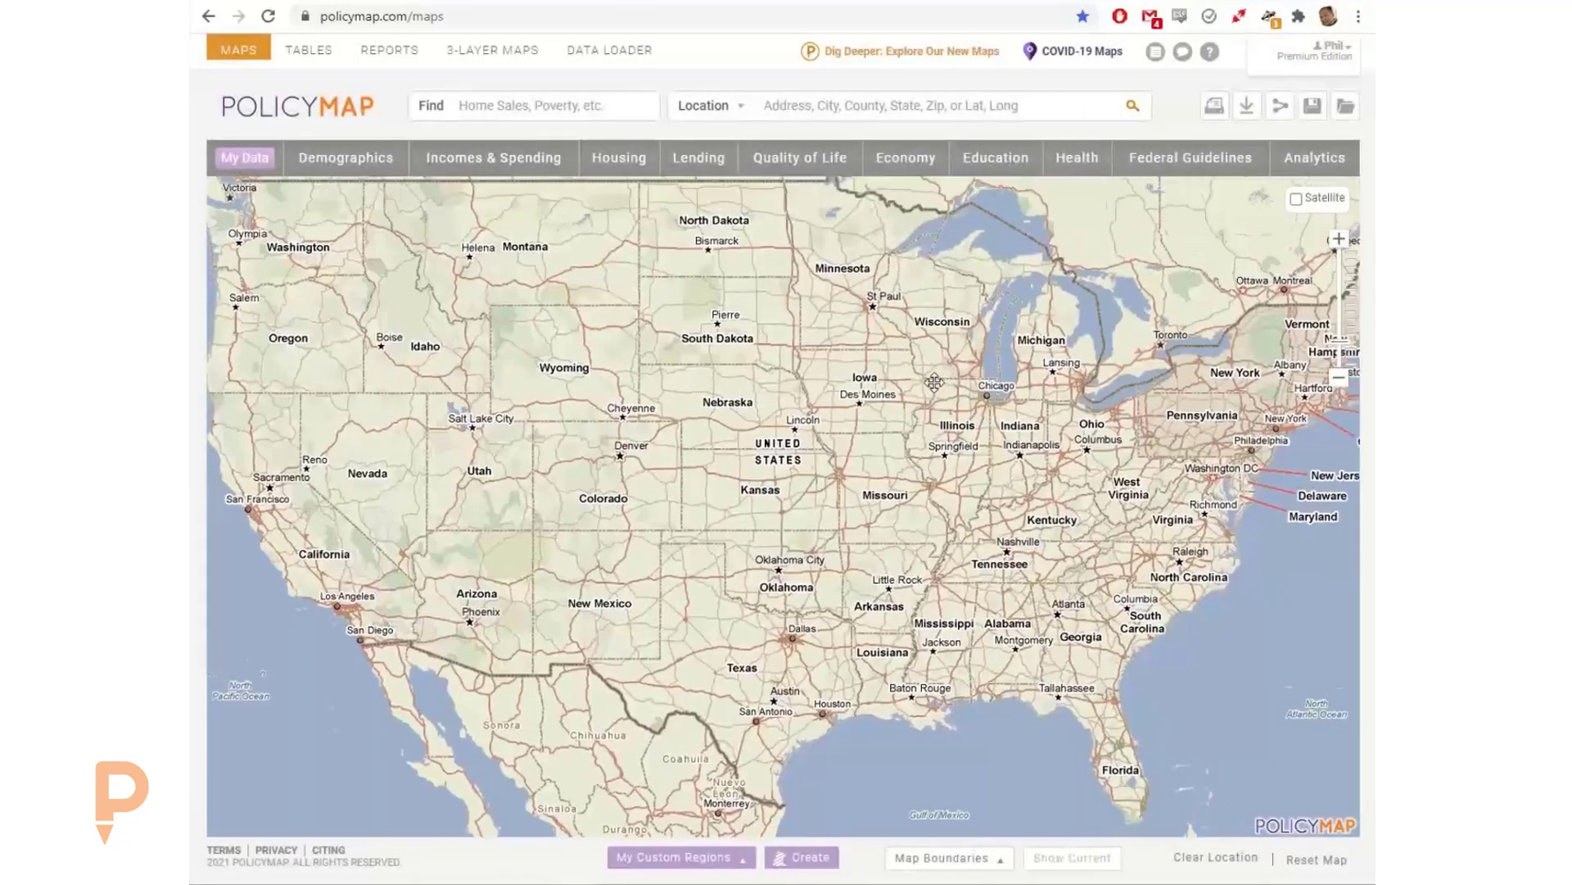
pyautogui.click(502, 159)
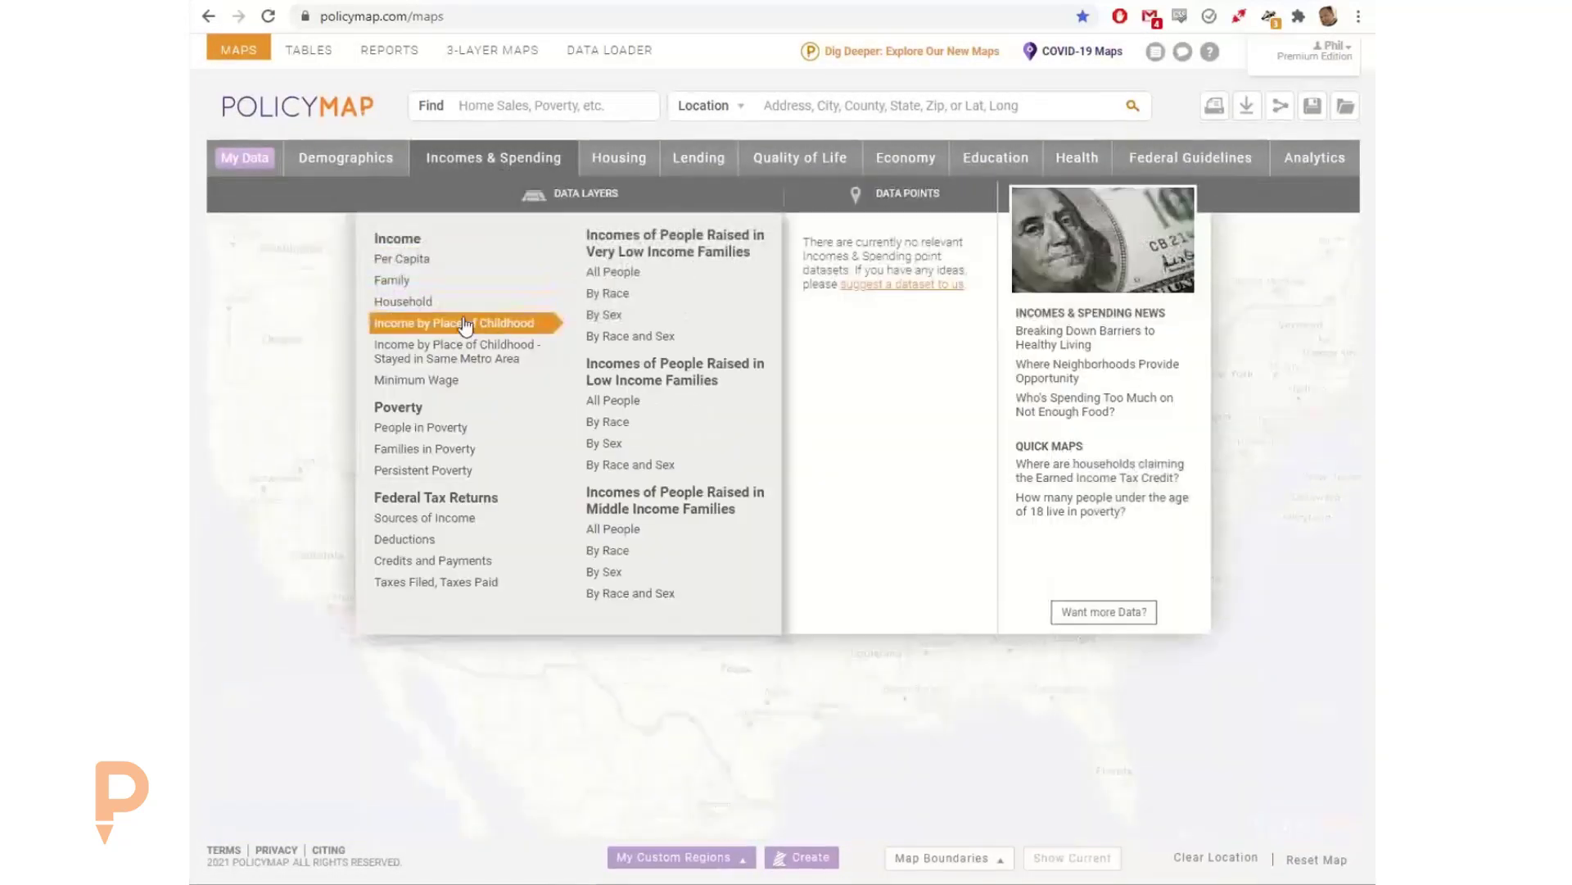
pyautogui.moveTo(459, 301)
pyautogui.click(643, 261)
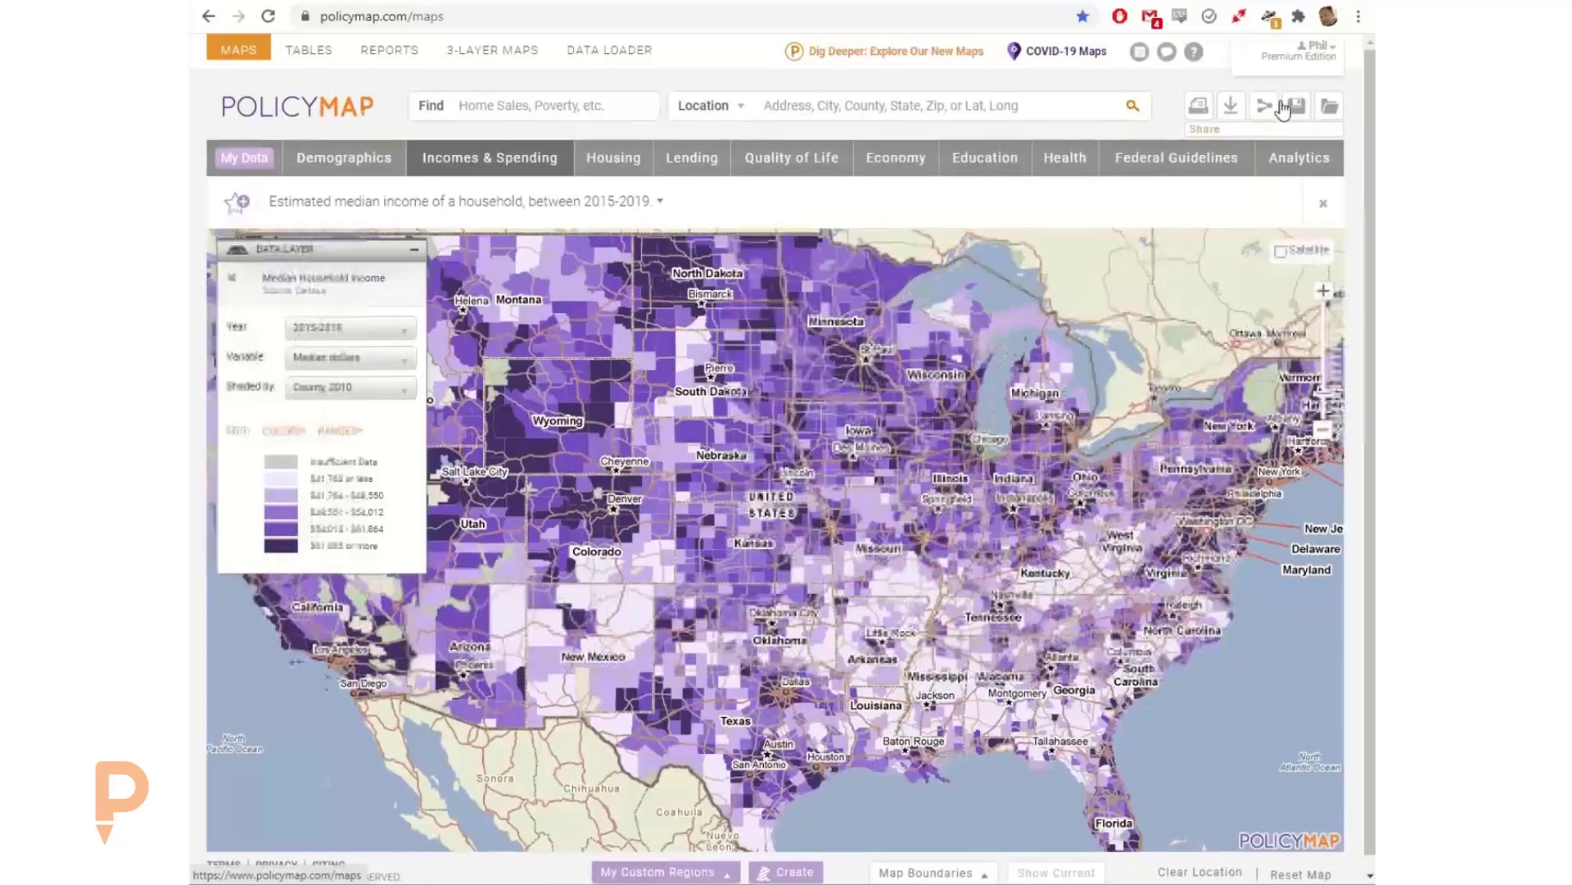
# Step: Open the legacy map's sharing options and review the Embed, Link, Email and Social choices
pyautogui.click(1283, 114)
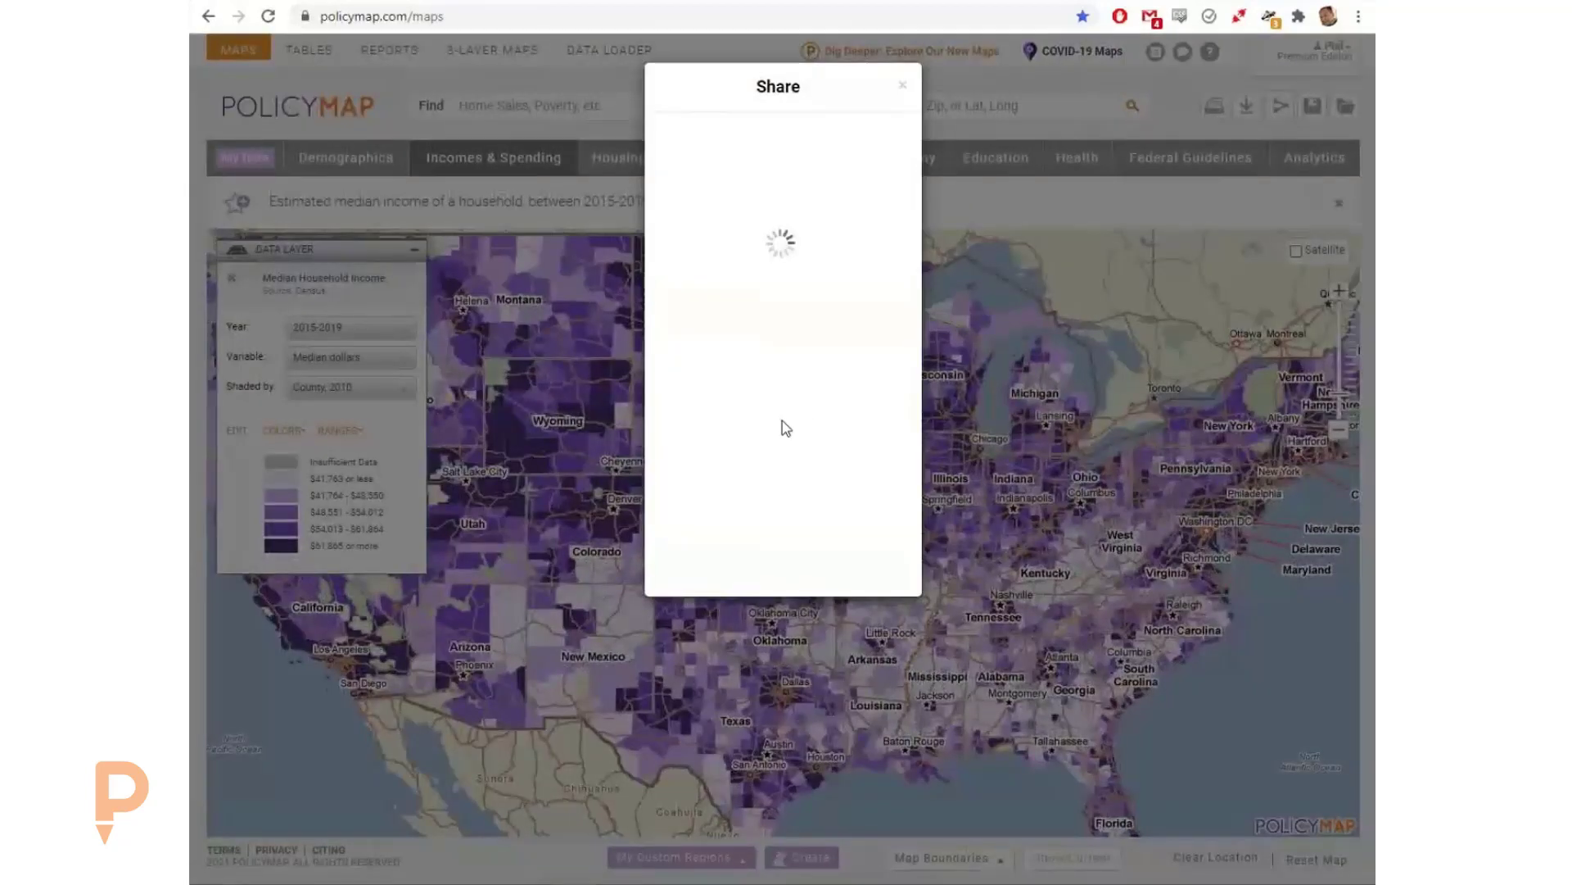
pyautogui.click(832, 164)
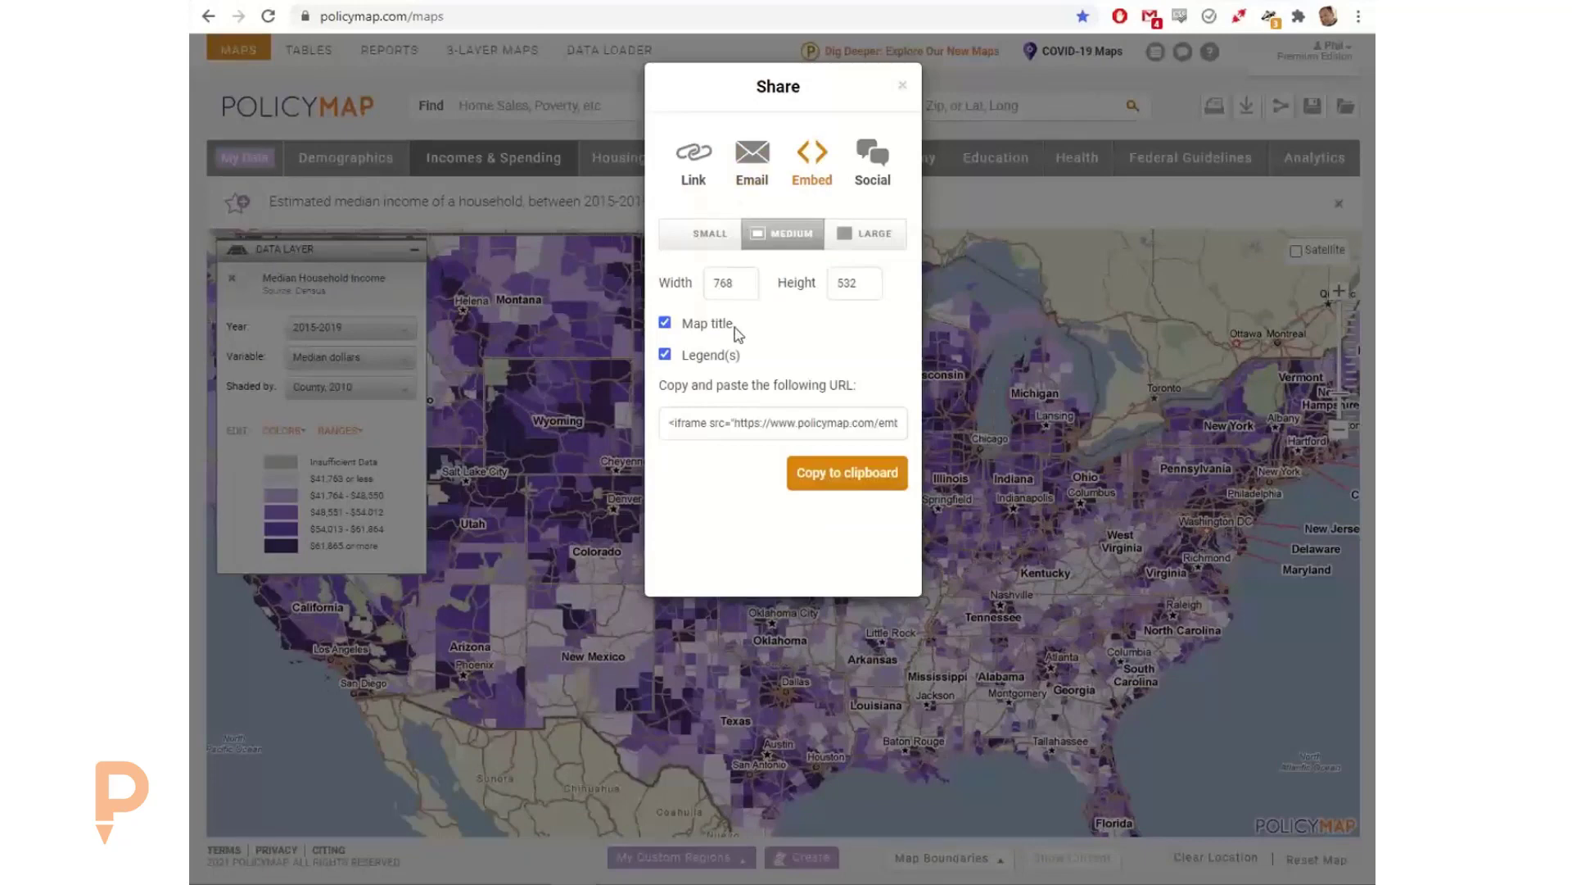
pyautogui.click(713, 163)
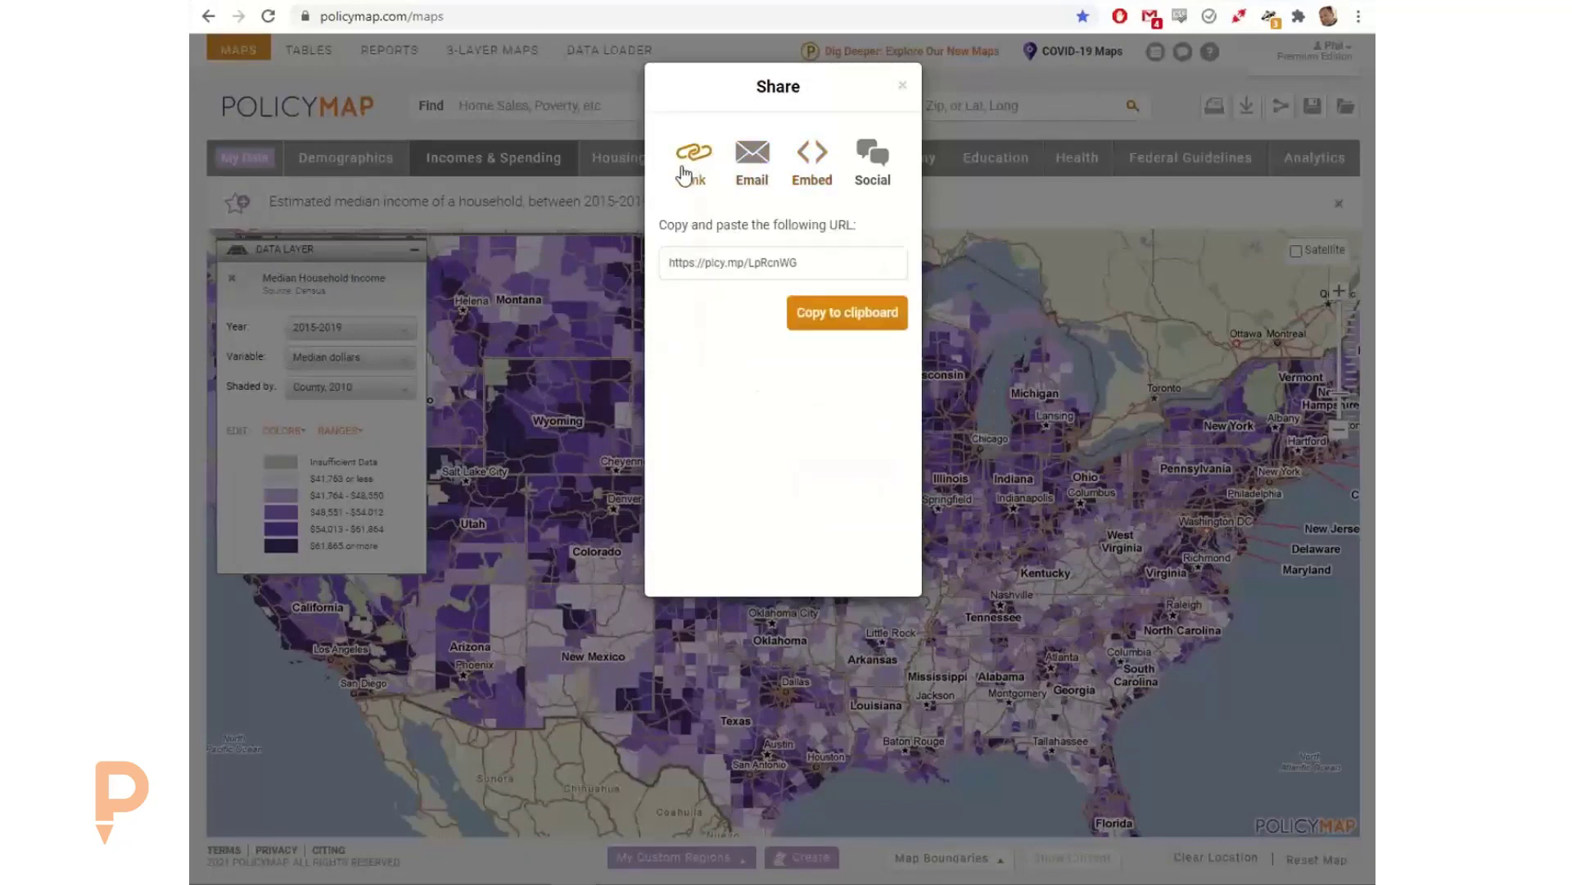
pyautogui.click(762, 170)
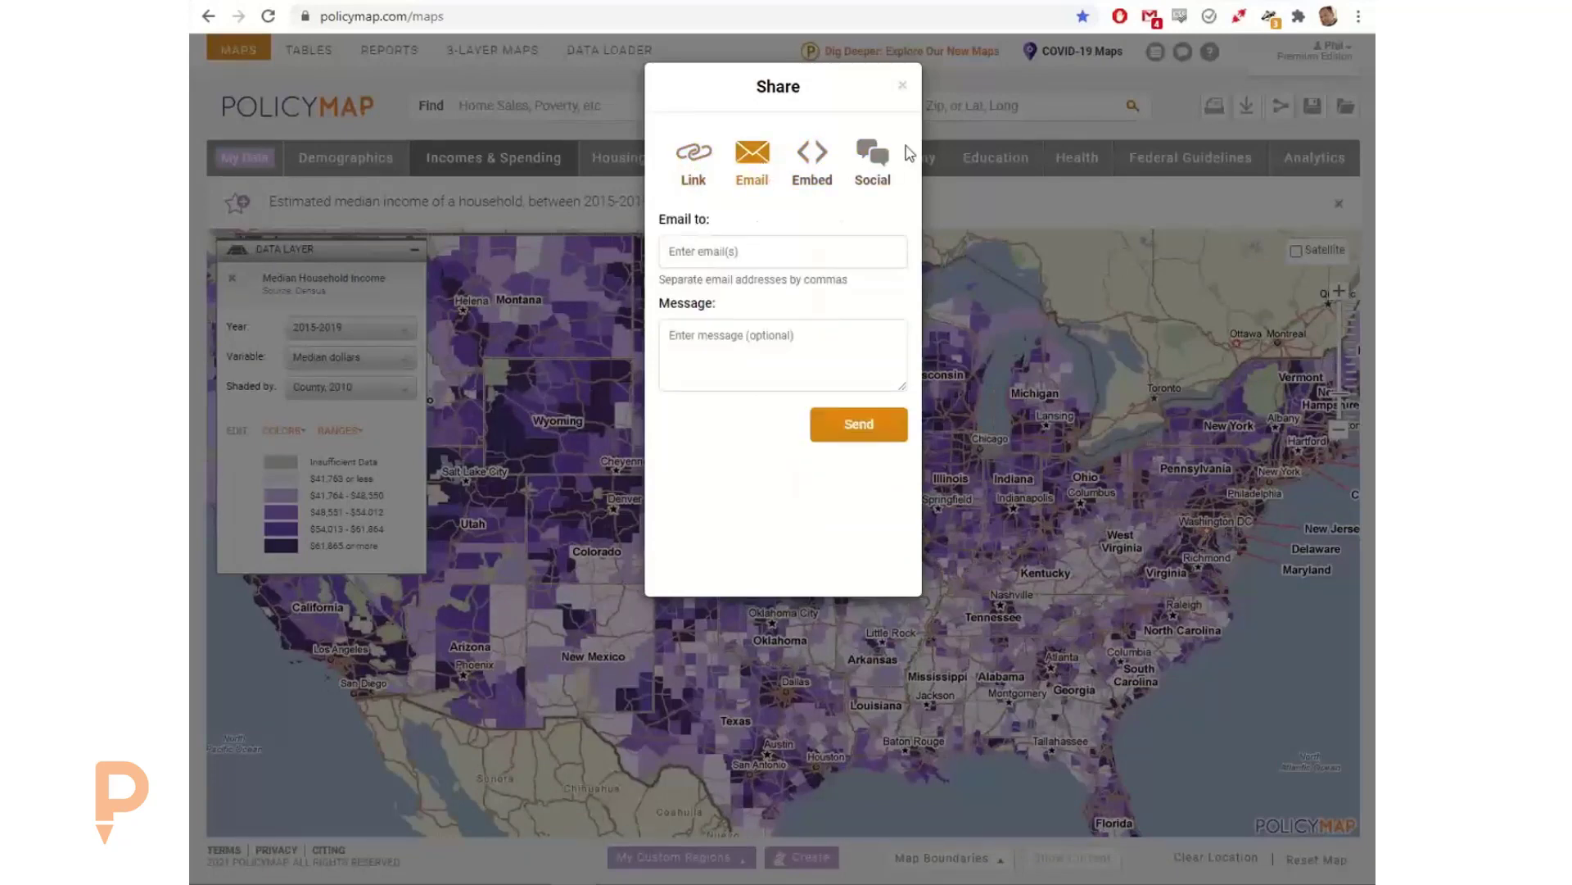
pyautogui.click(878, 163)
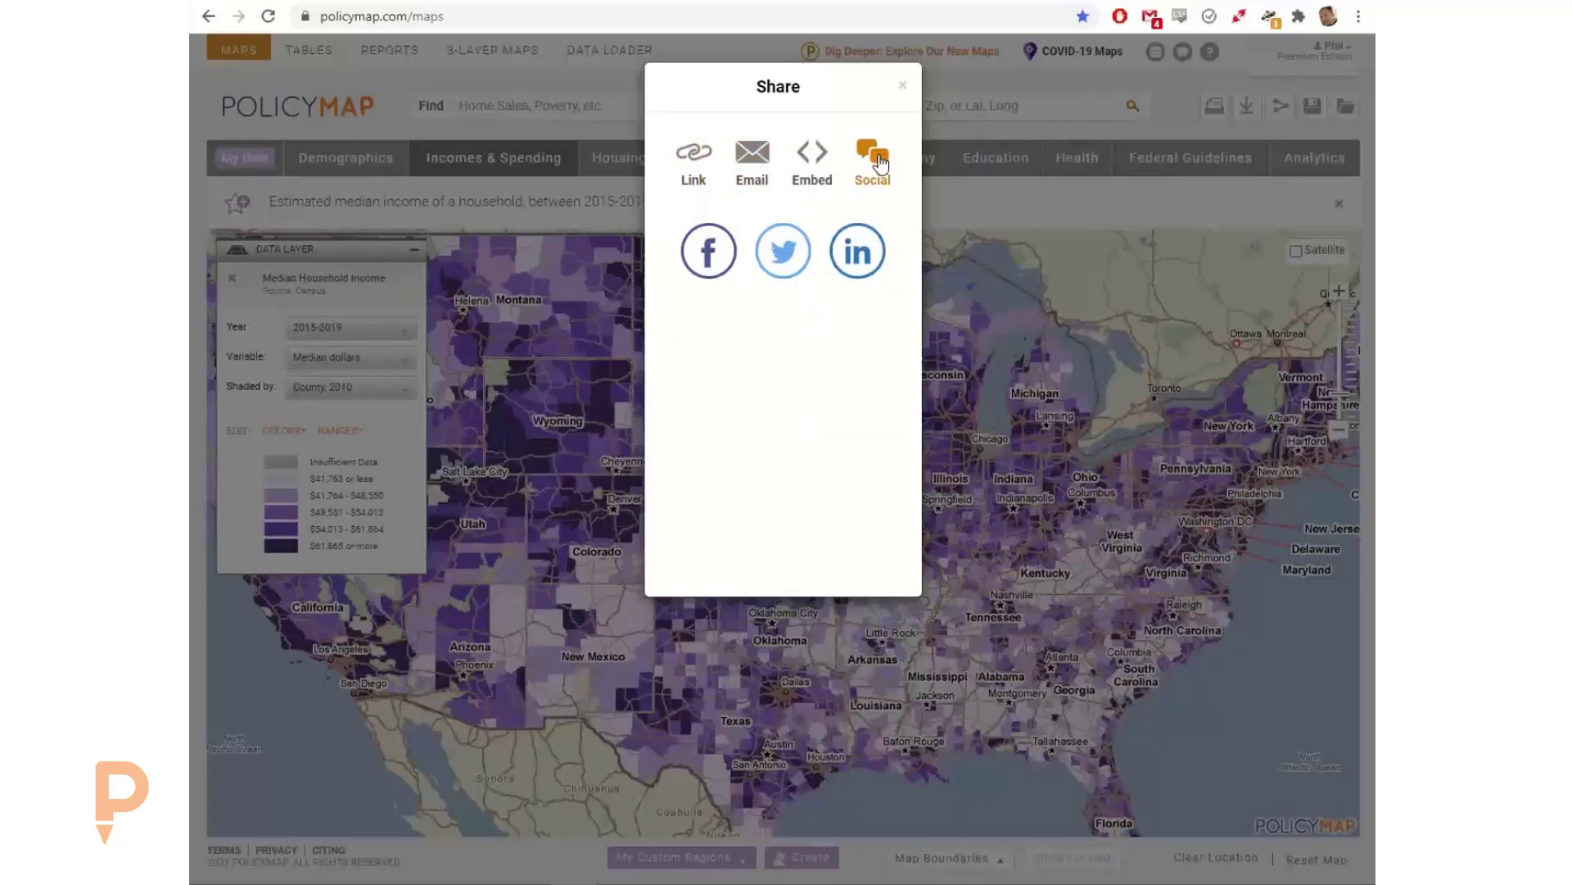
# Step: Display the legacy map's shareable link, select its URL and close the sharing options
pyautogui.click(692, 164)
pyautogui.click(756, 263)
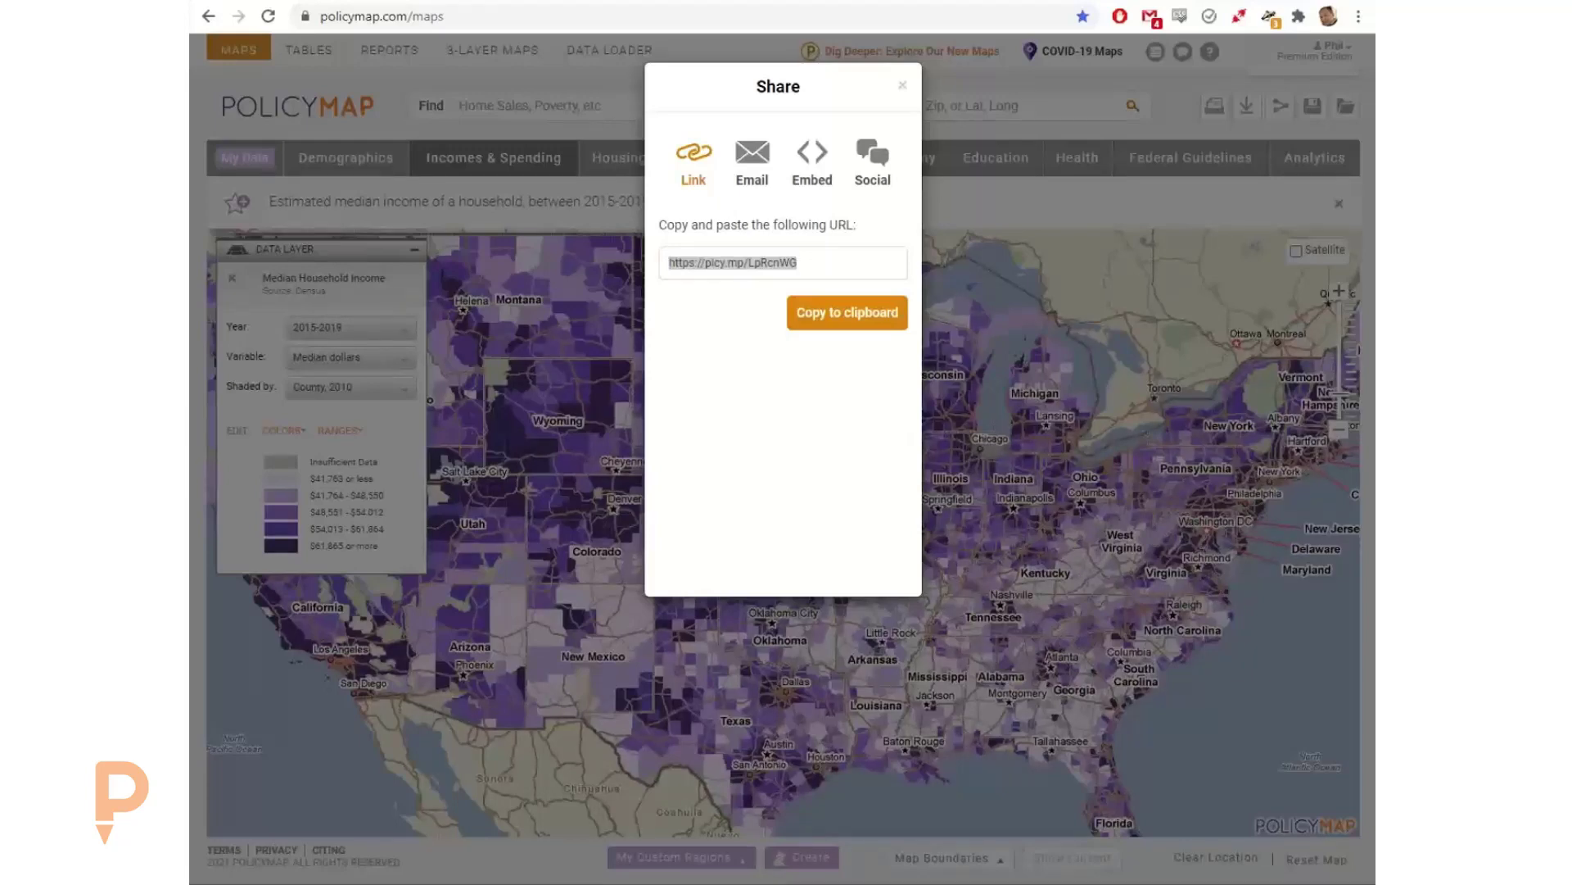
pyautogui.click(898, 88)
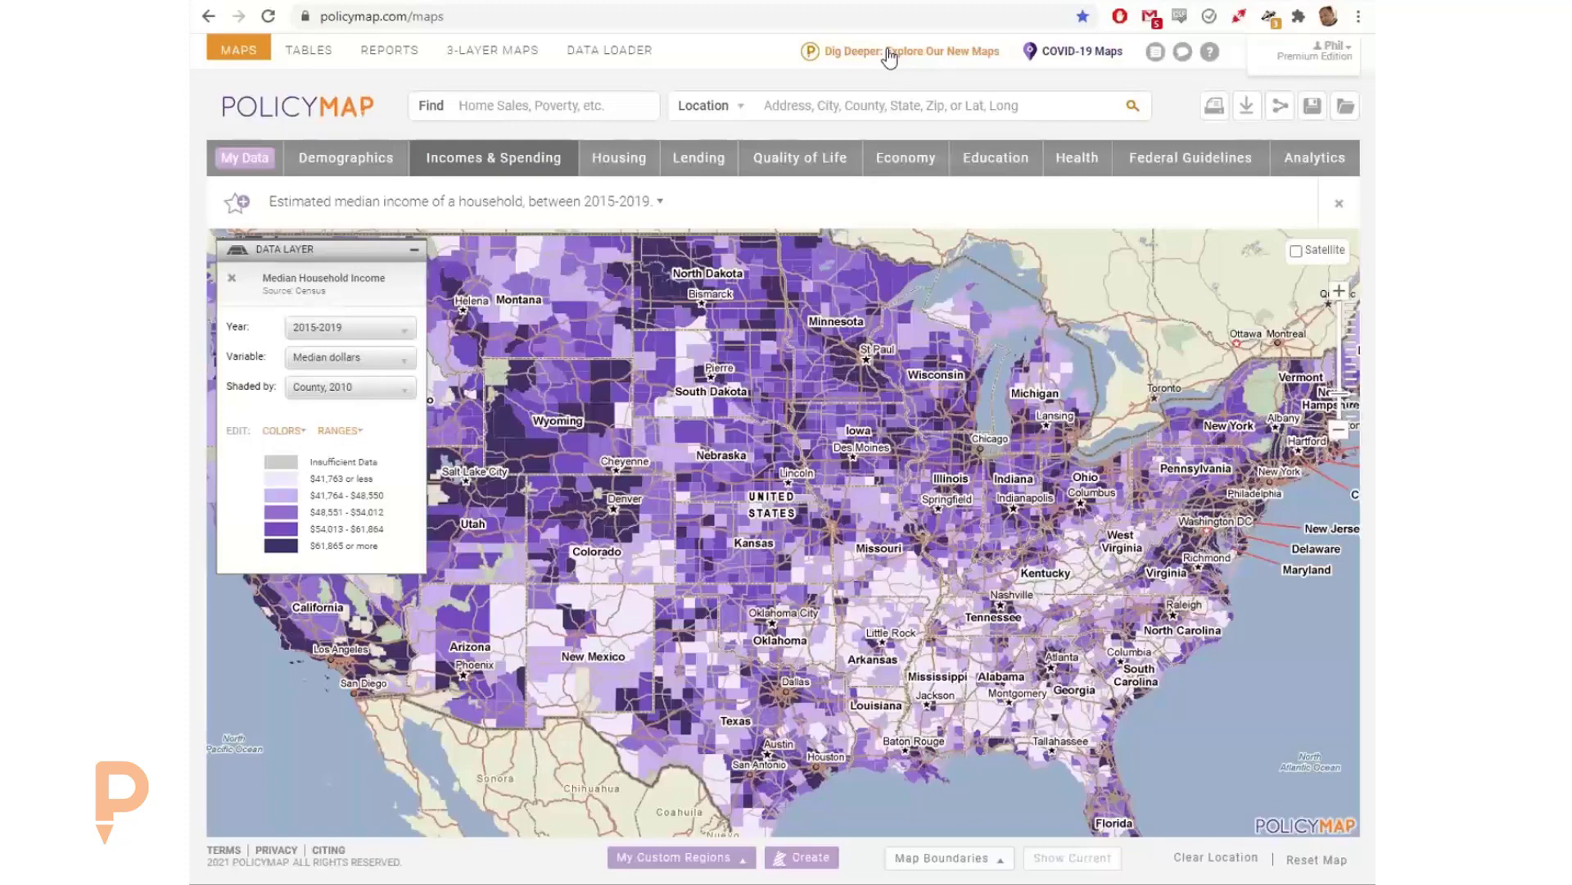
# Step: Switch from the legacy version to the new PolicyMap beta and dismiss the Napa County information popup
pyautogui.click(890, 56)
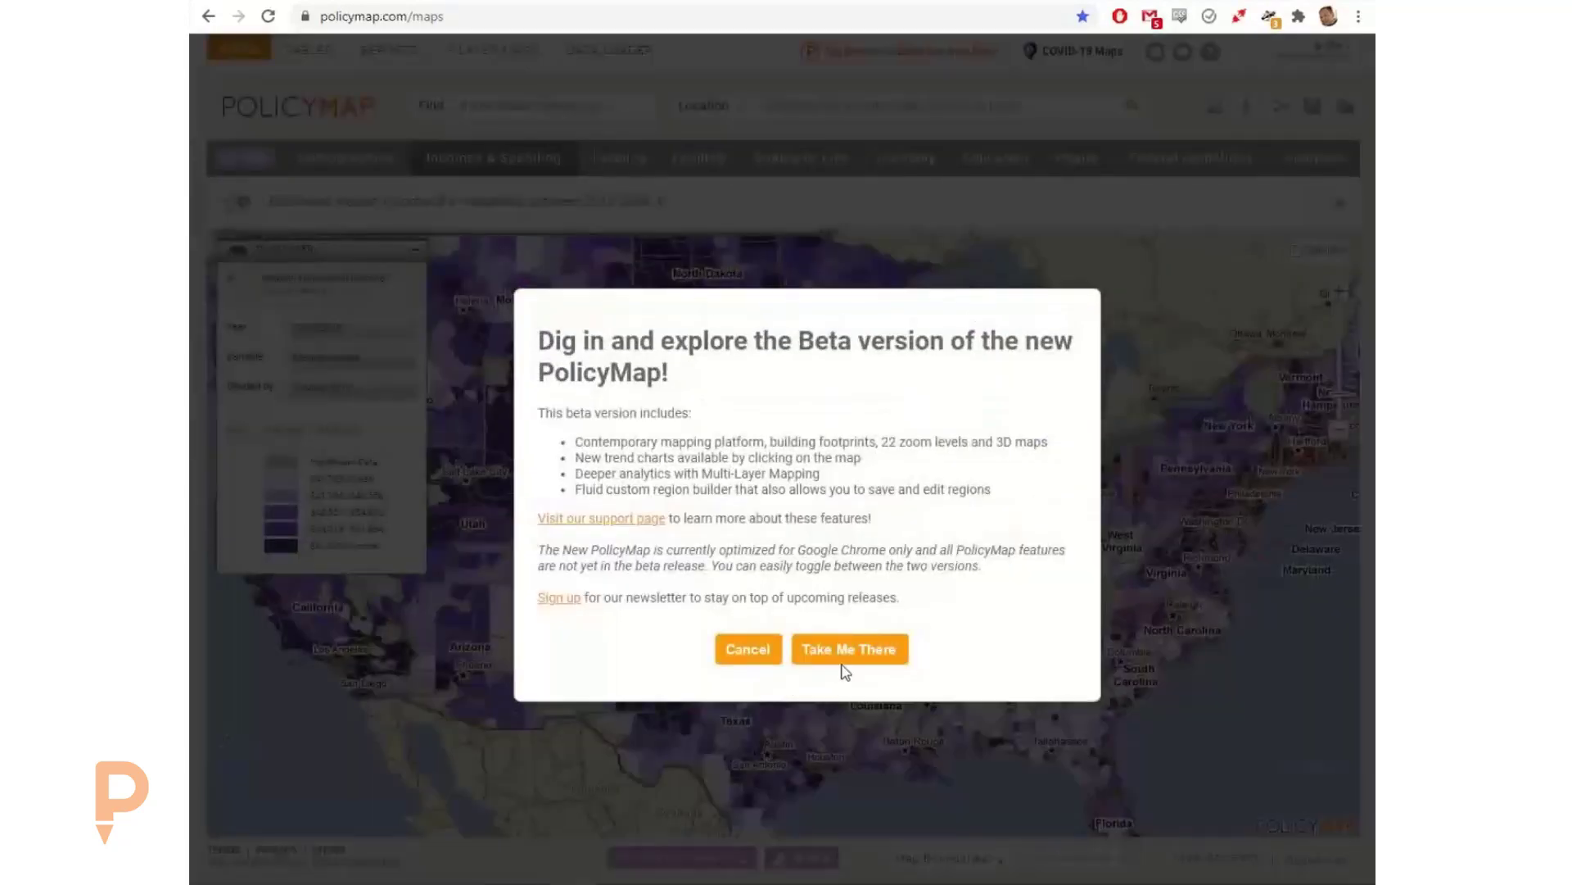
pyautogui.click(851, 649)
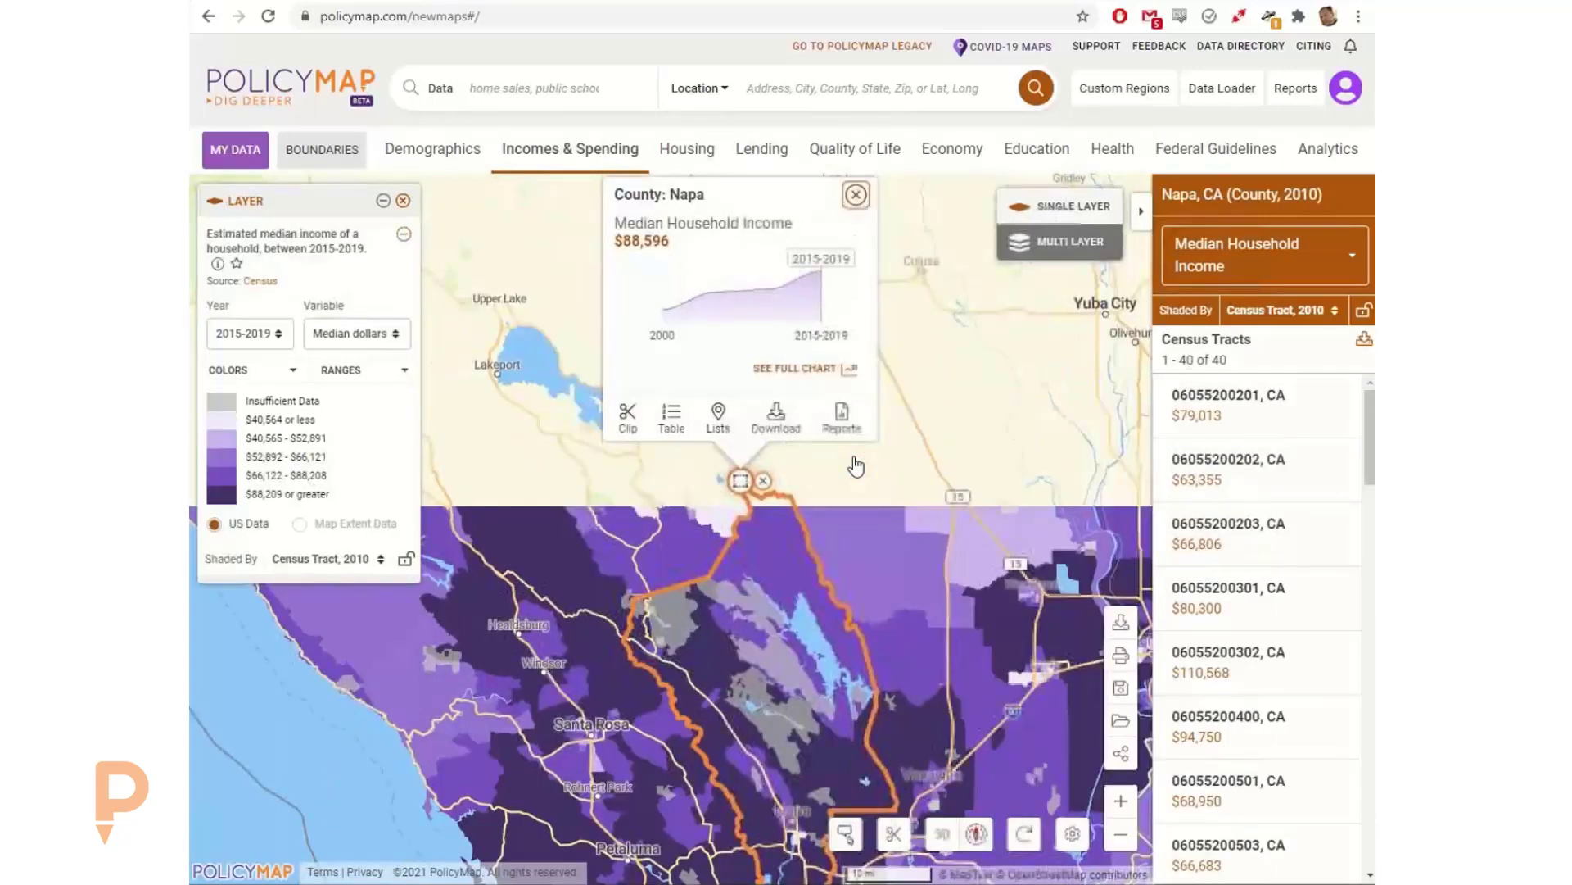
pyautogui.click(856, 195)
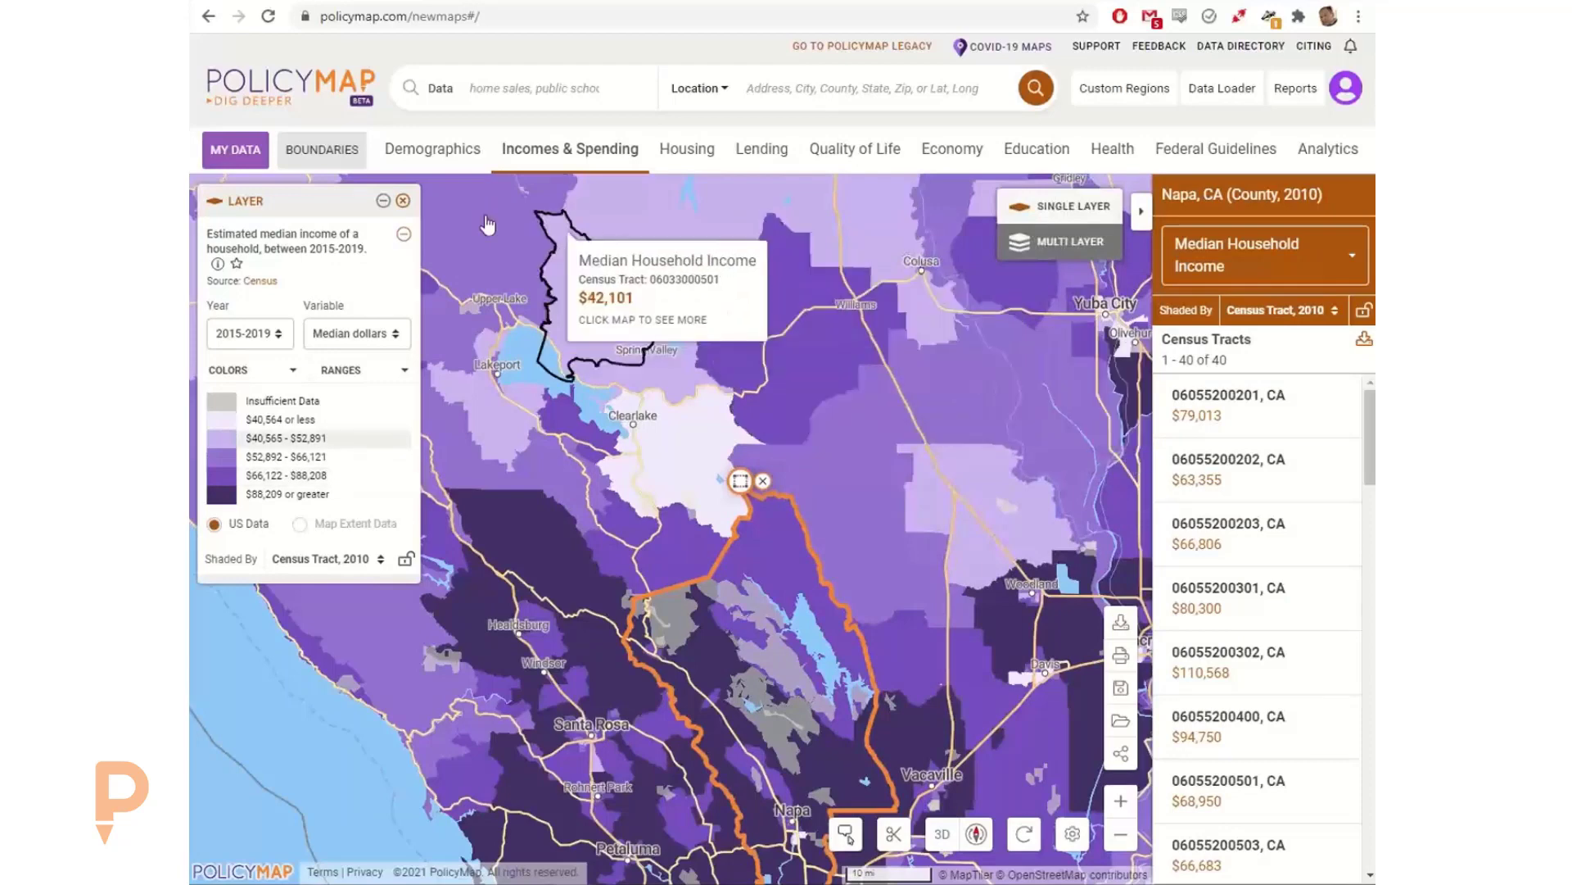
# Step: Remove the median household income layer and the Napa County boundary from the map
pyautogui.click(405, 203)
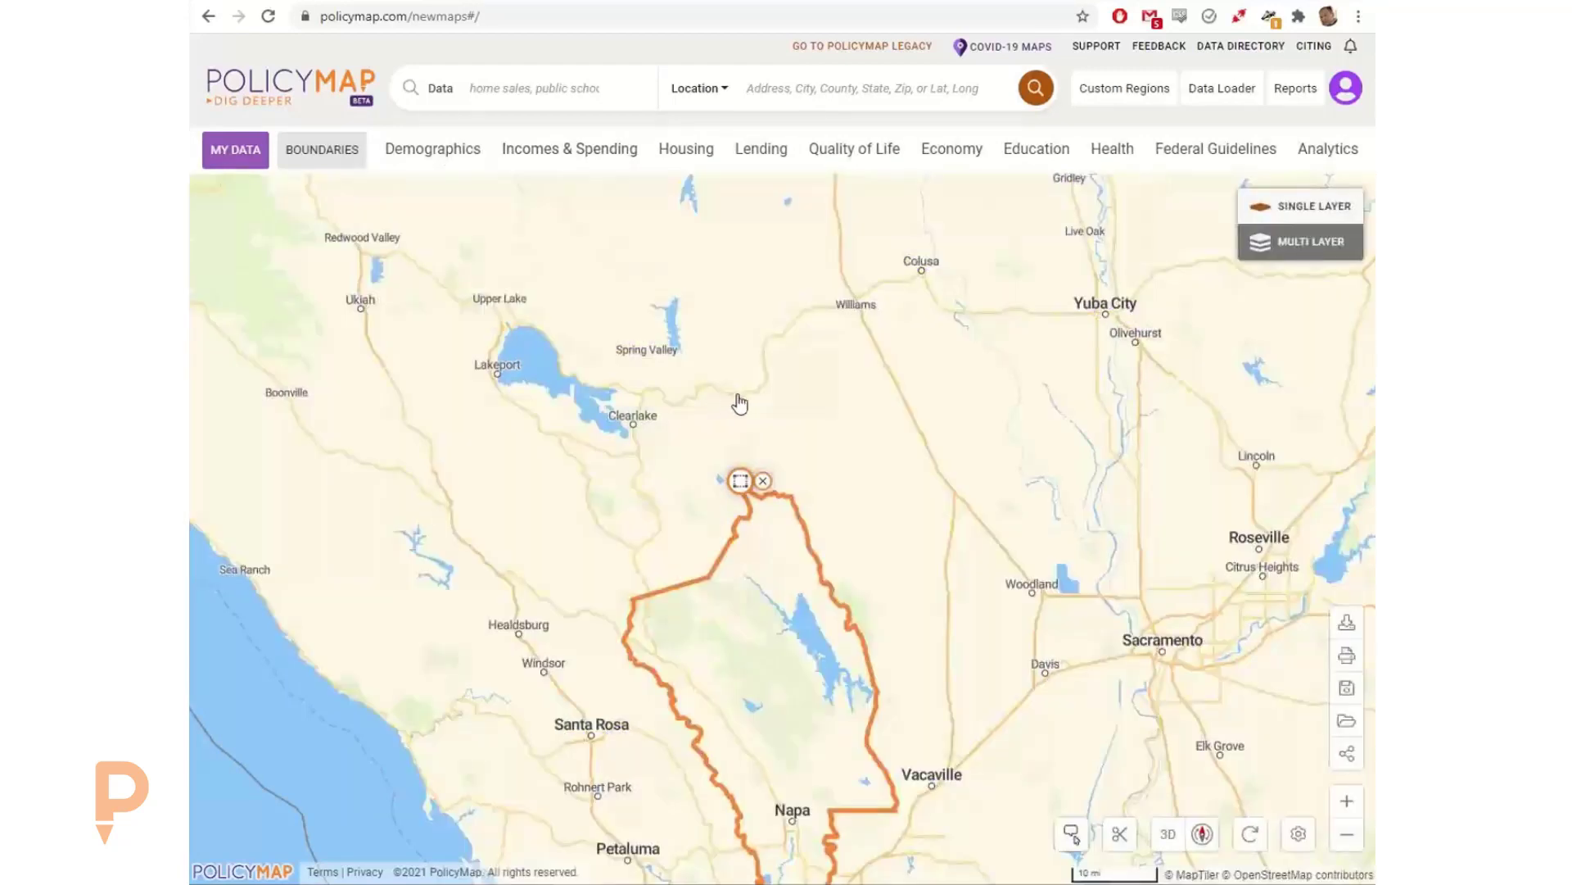
pyautogui.click(762, 482)
pyautogui.moveTo(947, 572); pyautogui.dragTo(987, 467)
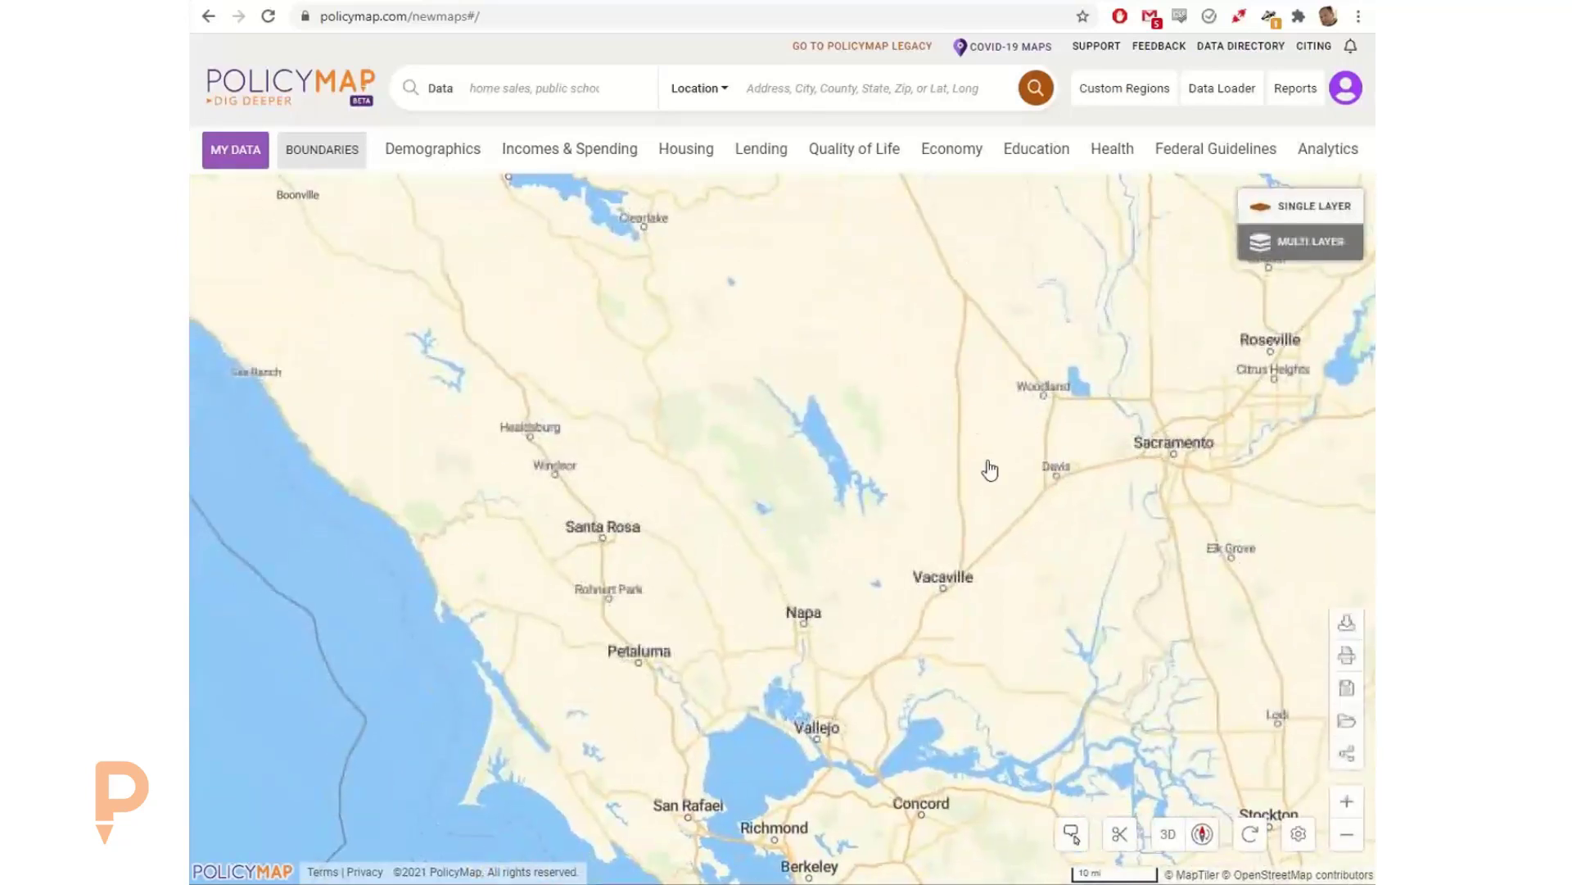